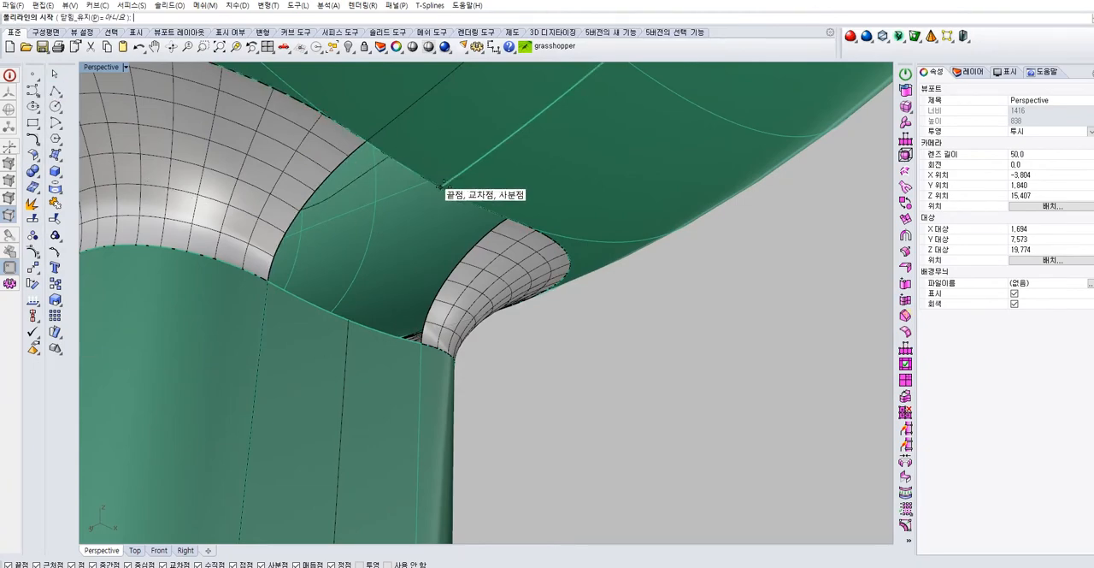
key("Escape")
right_click_drag(349, 313, 438, 325)
mouse_move(374, 147)
right_mouse_down("shift")
mouse_move(379, 257)
mouse_move(386, 134)
right_mouse_up("shift")
scroll(393, 155, "up", 4)
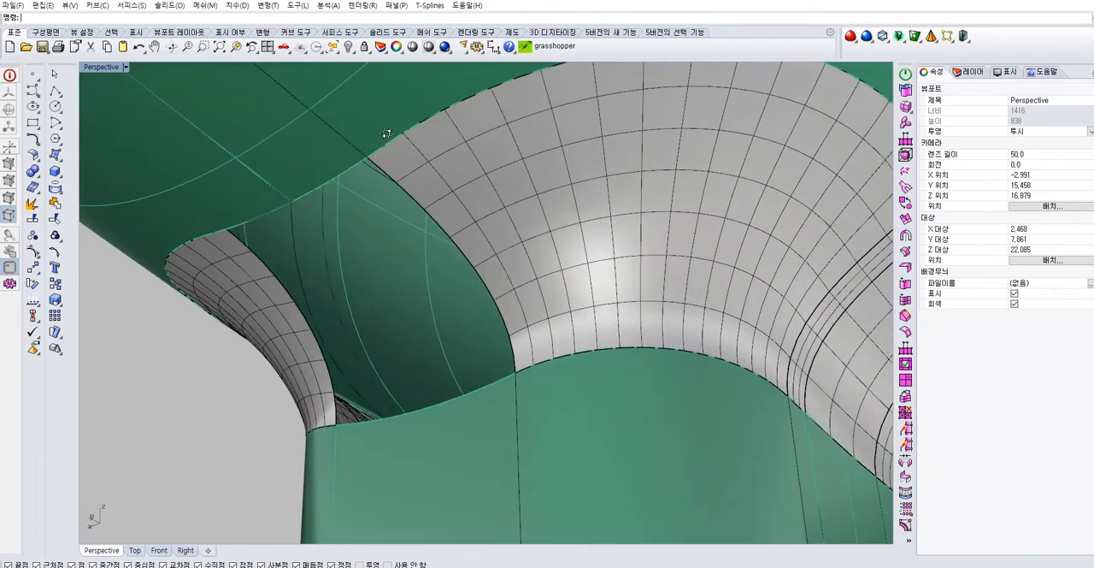
right_click(308, 194)
right_click_drag(308, 195, 315, 205)
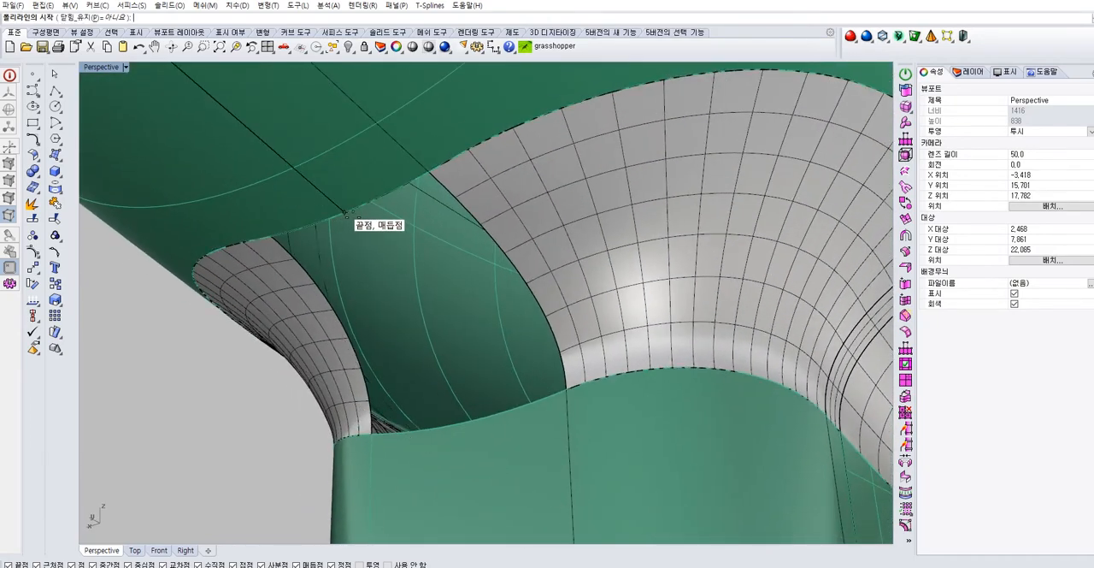
left_click(347, 211)
right_click_drag(426, 375, 455, 365)
Extract a U-direction isocurve at the open gap between the two blend surfaces joining body and handle
left_click(60, 193)
left_click(147, 195)
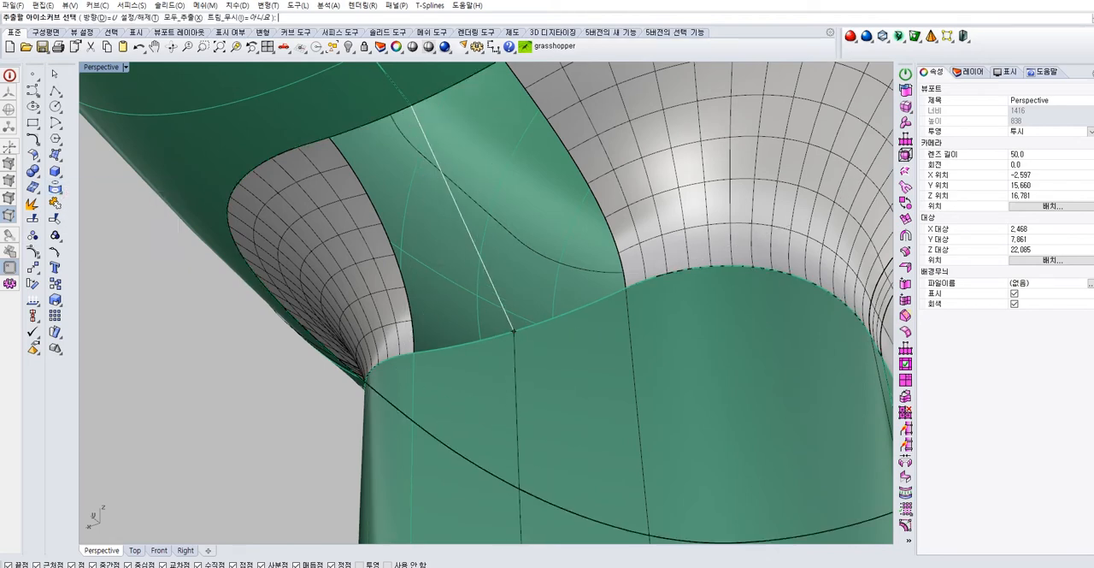
key("Return")
key("Escape")
Draw a straight line across the blend gap, from the point on the body's edge to the seam point on the handle's edge
scroll(508, 396, "down", 6)
right_click_drag(508, 395, 459, 348)
scroll(407, 249, "up", 3)
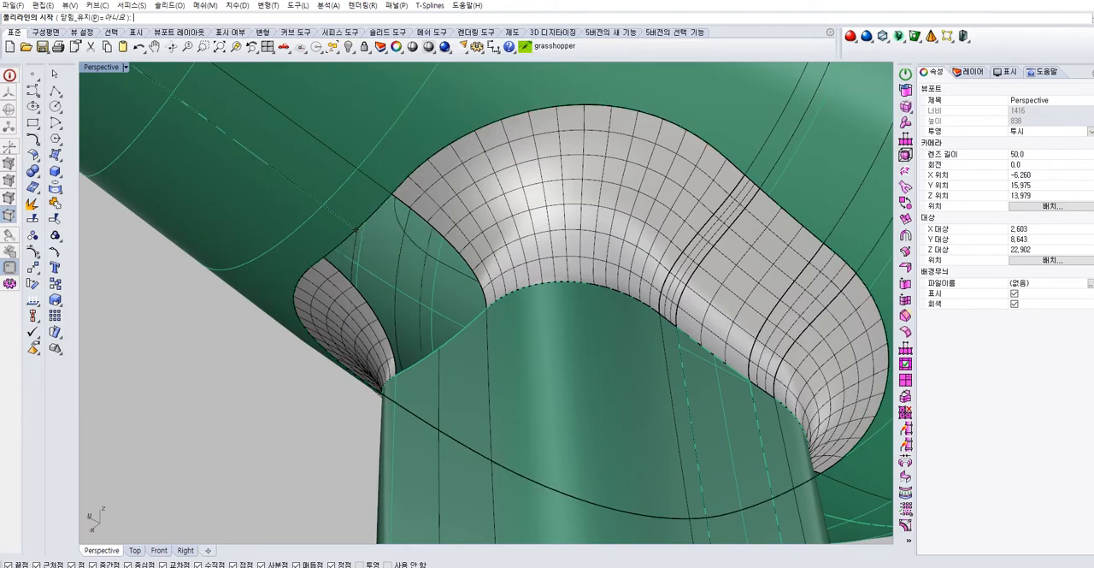
right_click_drag(358, 223, 440, 274)
left_click(551, 376)
key("Return")
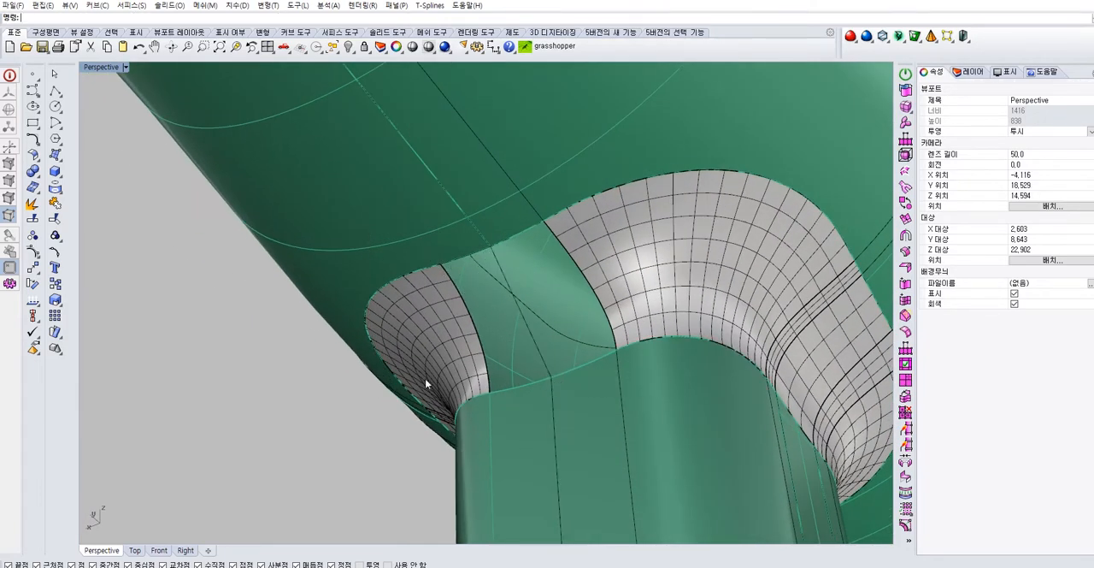
Rebuild the two open curves at the gap with 4 points and degree 3, deleting the input objects
scroll(511, 269, "up", 4)
left_click(514, 269)
scroll(514, 269, "down", 8)
right_click_drag(514, 268, 471, 319)
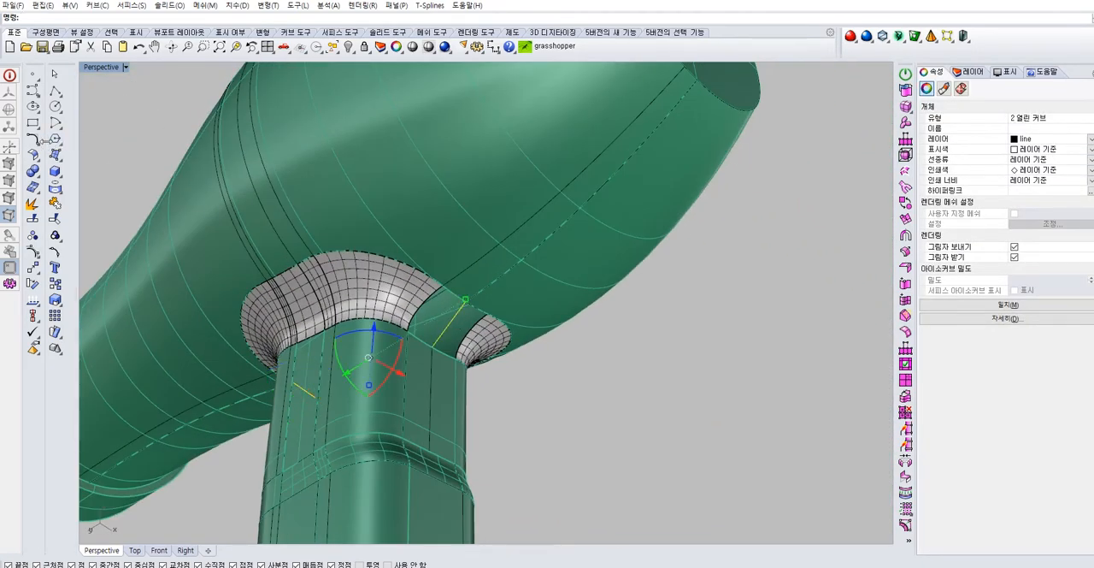
left_click(37, 153)
left_click(106, 177)
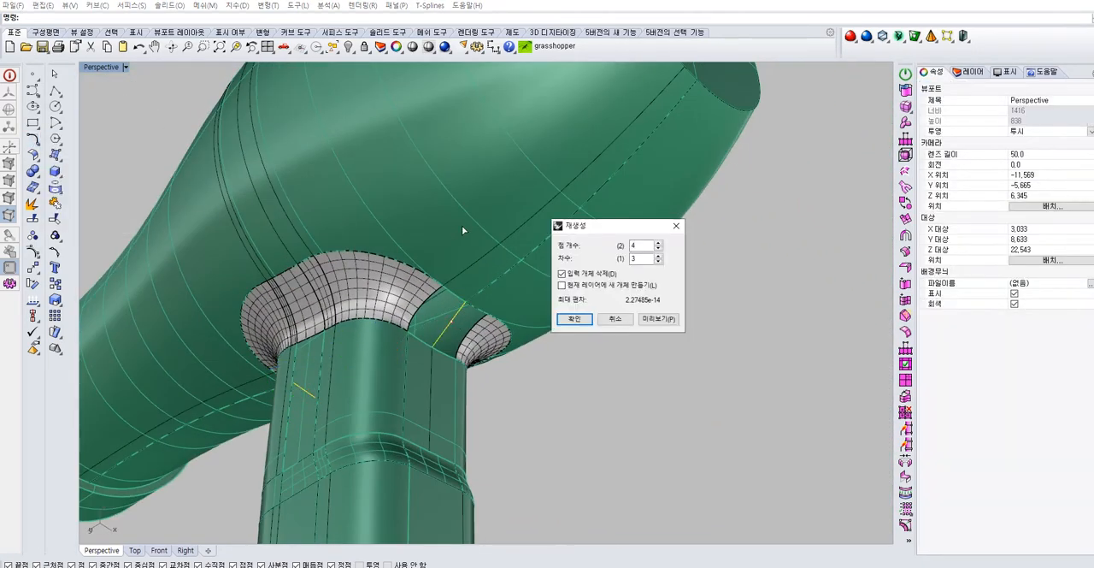
left_click(570, 316)
Match the body-side end of the rebuilt gap curve to the adjoining curve on the body
scroll(501, 261, "up", 6)
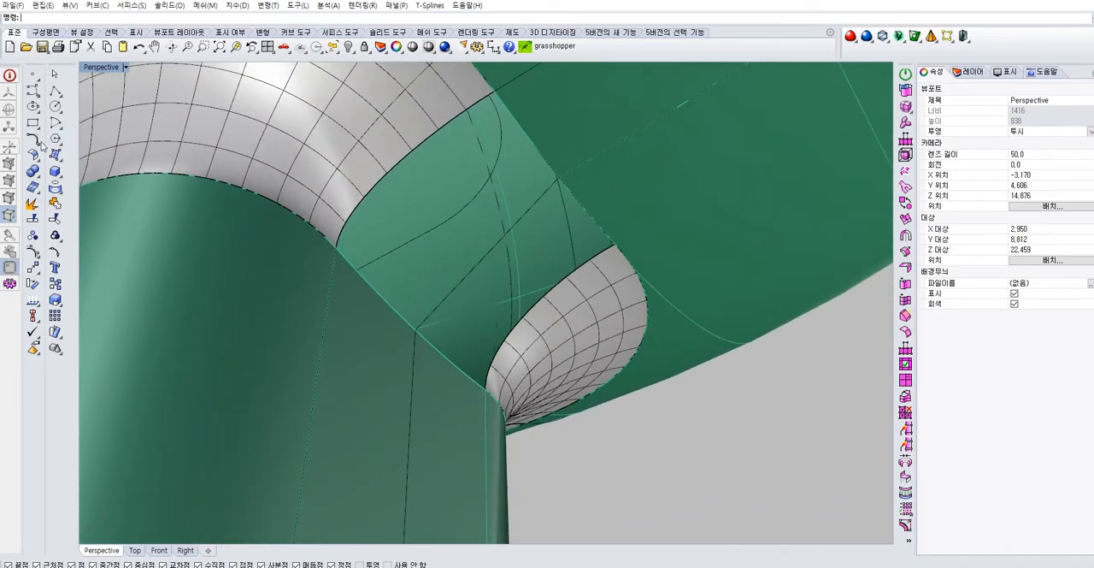
left_click(38, 147)
left_click(122, 145)
left_click(570, 174)
left_click(570, 175)
key("Return")
Match the handle-side end of the gap curve to the adjoining line on the handle
right_click_drag(587, 459, 411, 248)
scroll(467, 256, "up", 7)
left_click(378, 234)
left_click(479, 399)
key("Return")
left_click(499, 429)
key("Return")
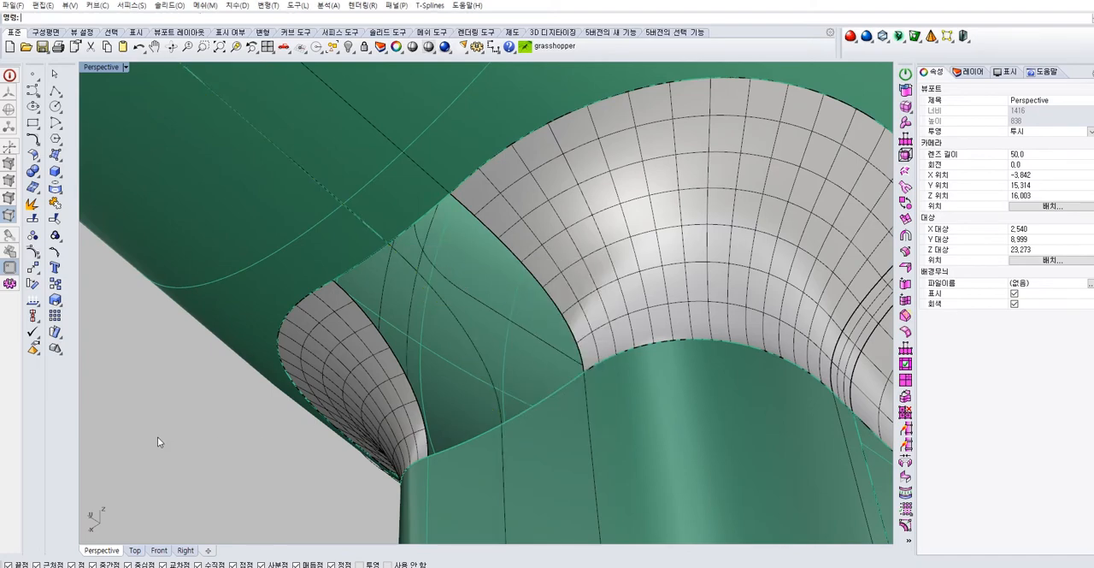
Fill the gap with a network surface from its body edge, handle edge and the two neighbouring blend surface edges
right_click_drag(157, 436, 455, 354)
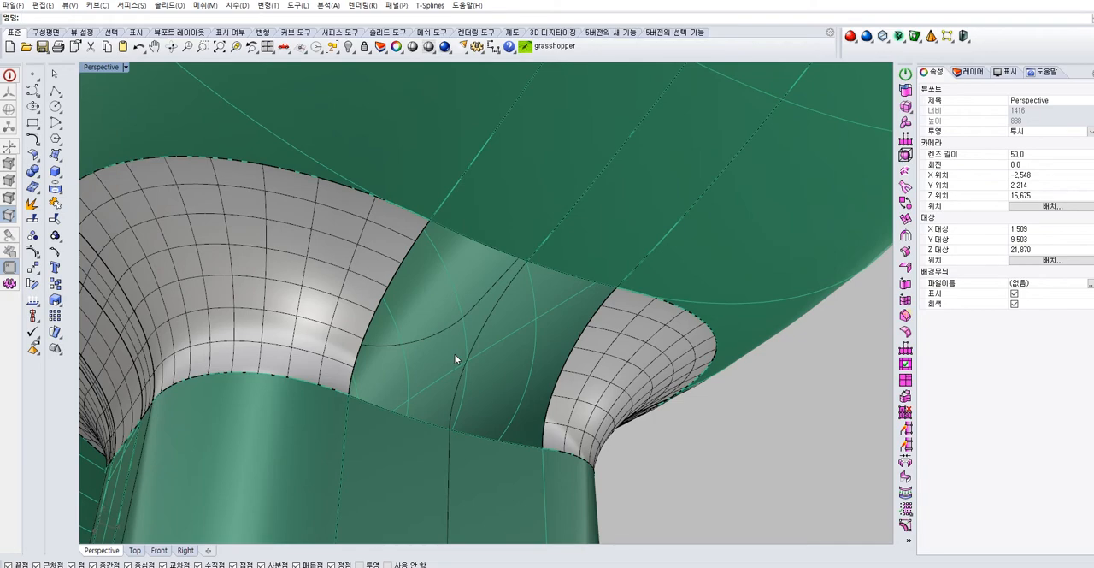
right_click_drag(467, 325, 514, 298)
left_click(453, 228)
left_click(718, 440)
right_click_drag(553, 342, 444, 291)
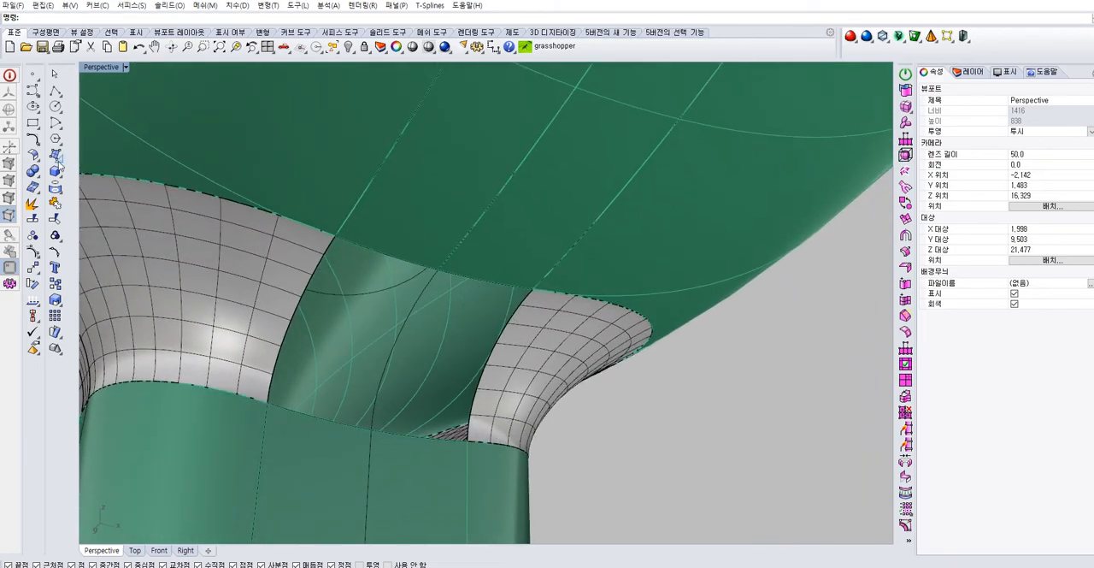
left_click(56, 155)
left_click(127, 175)
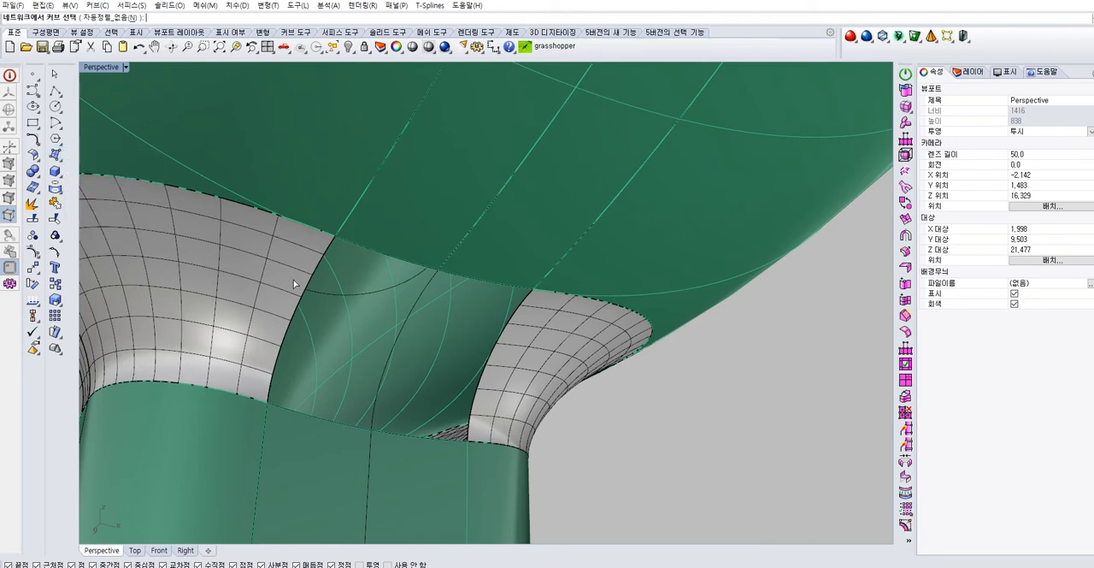
left_click(355, 261)
left_click(381, 288)
left_click(323, 417)
left_click(369, 447)
left_click(291, 339)
left_click(346, 363)
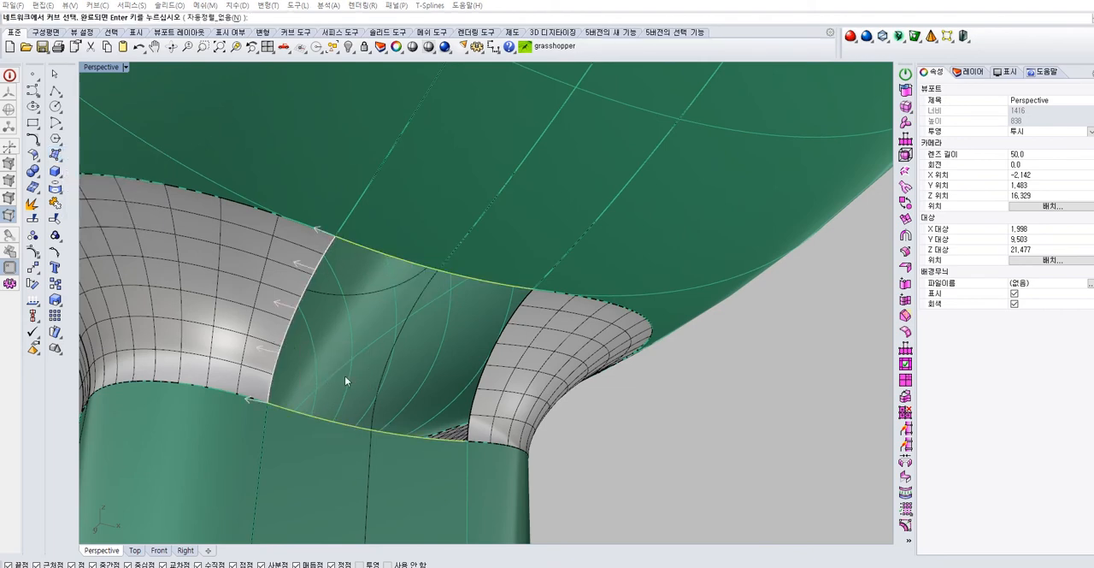
key("Return")
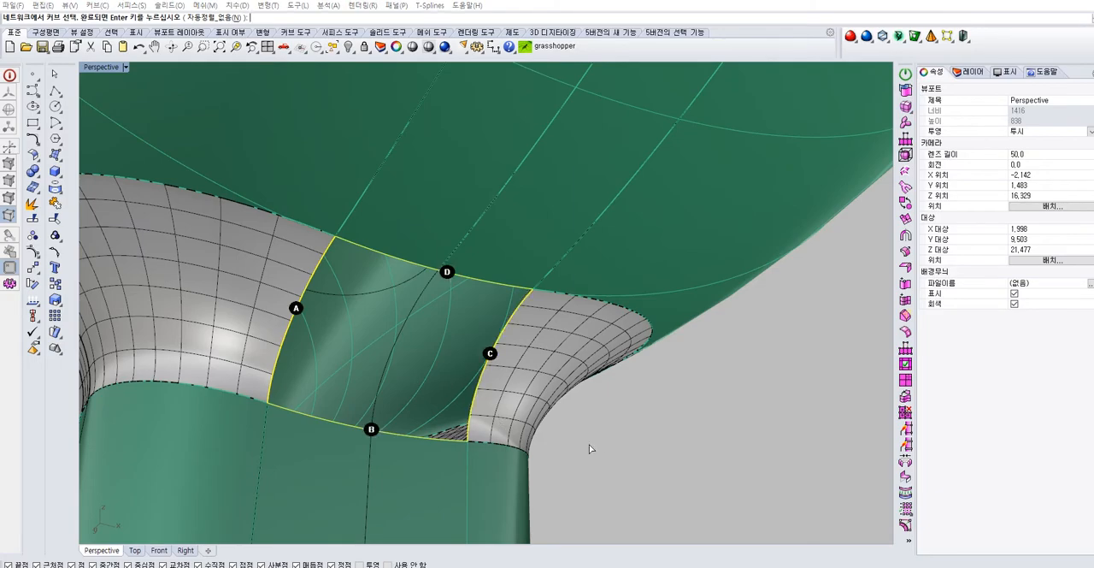
key("Return")
Examine the blend between the dryer body and the handle from several sides
right_click_drag(597, 445, 412, 384)
scroll(417, 434, "down", 9)
right_click_drag(412, 385, 123, 261)
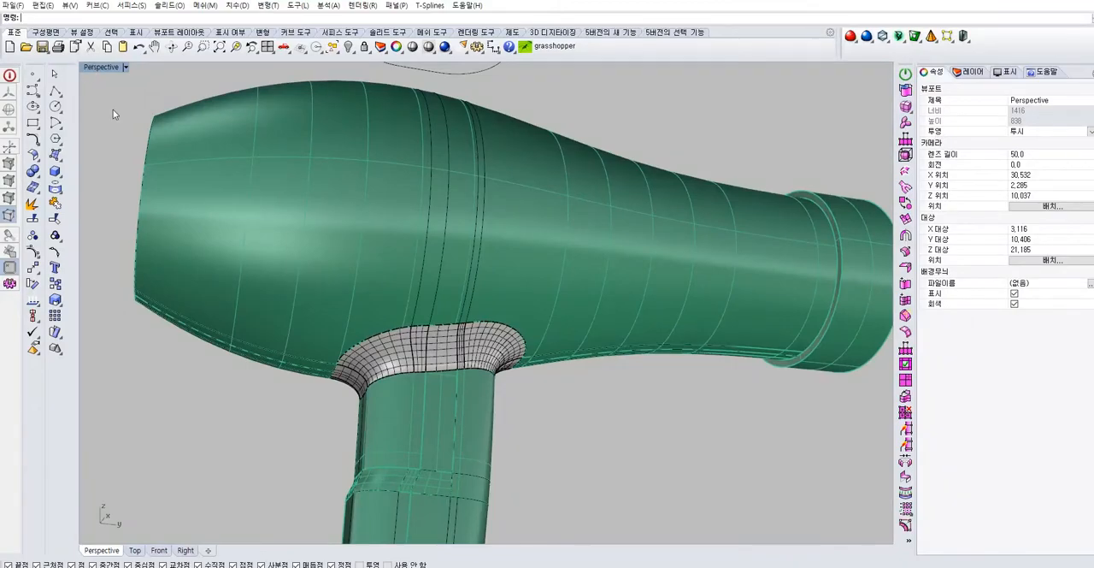
scroll(392, 412, "down", 6)
right_click_drag(392, 412, 361, 275)
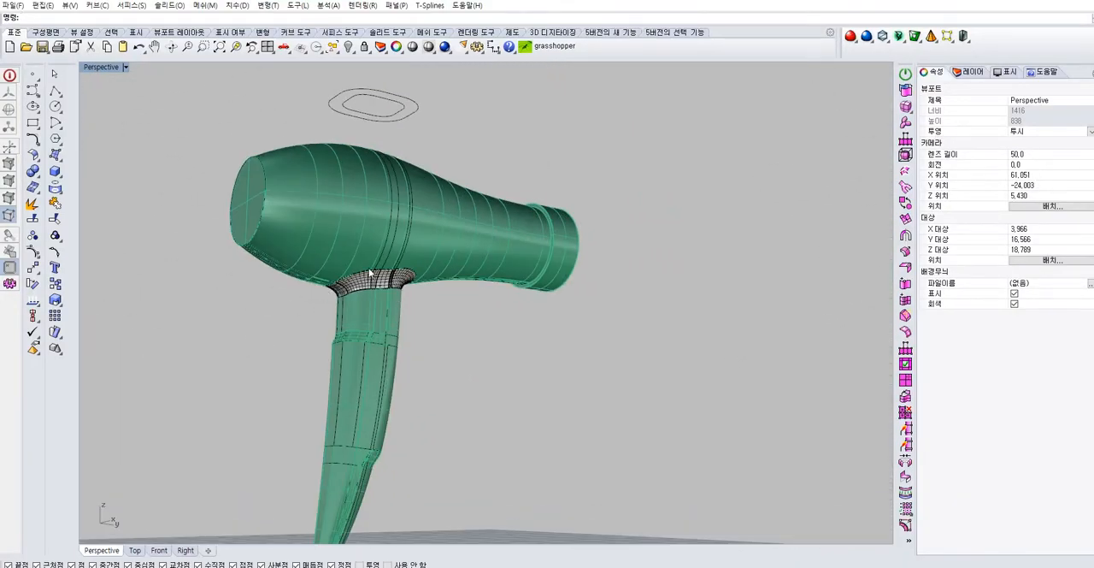
scroll(362, 274, "up", 8)
right_click_drag(457, 309, 403, 335)
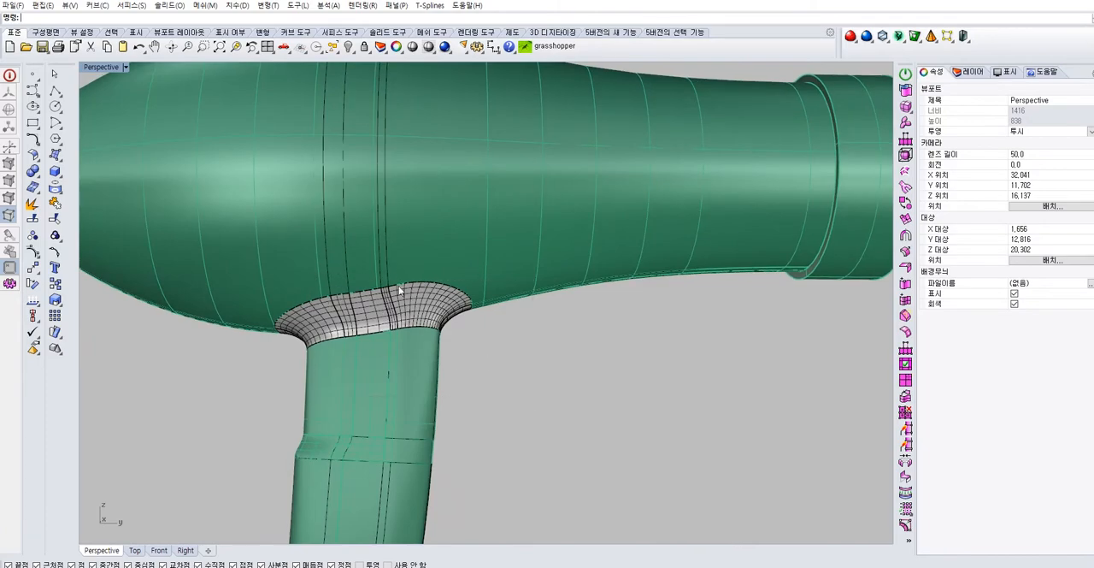
Select all twelve blend surfaces around the handle junction and assign them to the body layer
scroll(406, 311, "up", 6)
left_click(407, 309)
scroll(390, 301, "up", 9)
left_click(373, 282, "shift")
left_click(311, 283, "shift")
scroll(312, 283, "down", 6)
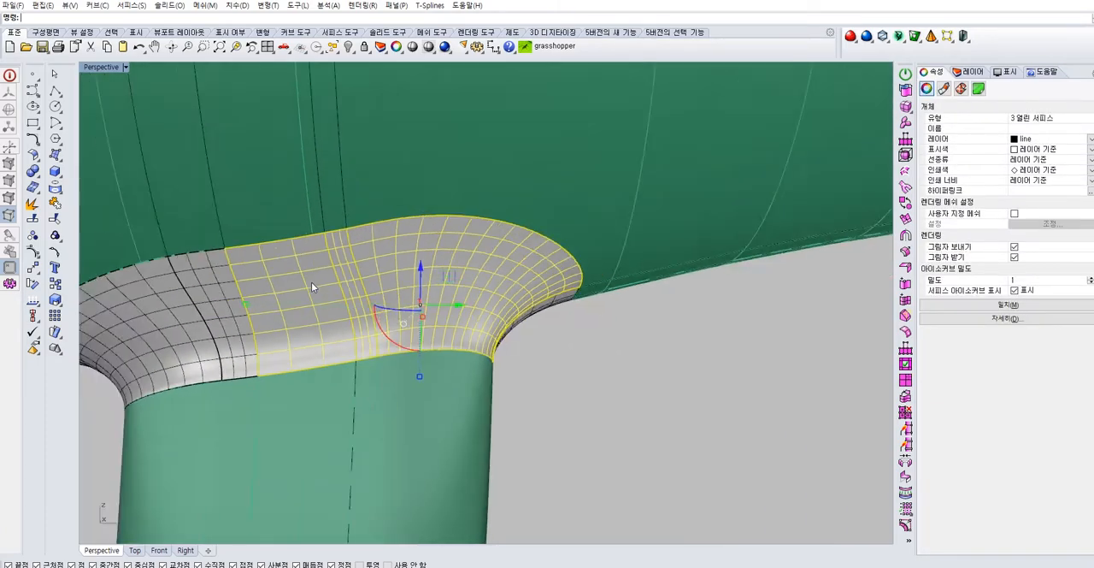
right_click_drag(312, 283, 320, 283)
left_click(257, 278, "shift")
left_click(213, 269, "shift")
scroll(214, 268, "down", 6)
right_click_drag(213, 268, 691, 259)
left_click(411, 253, "shift")
left_click(373, 247, "shift")
scroll(665, 243, "up", 5)
left_click(671, 243, "shift")
left_click(711, 239, "shift")
left_click(549, 218, "shift")
left_click(493, 215, "shift")
scroll(496, 226, "down", 5)
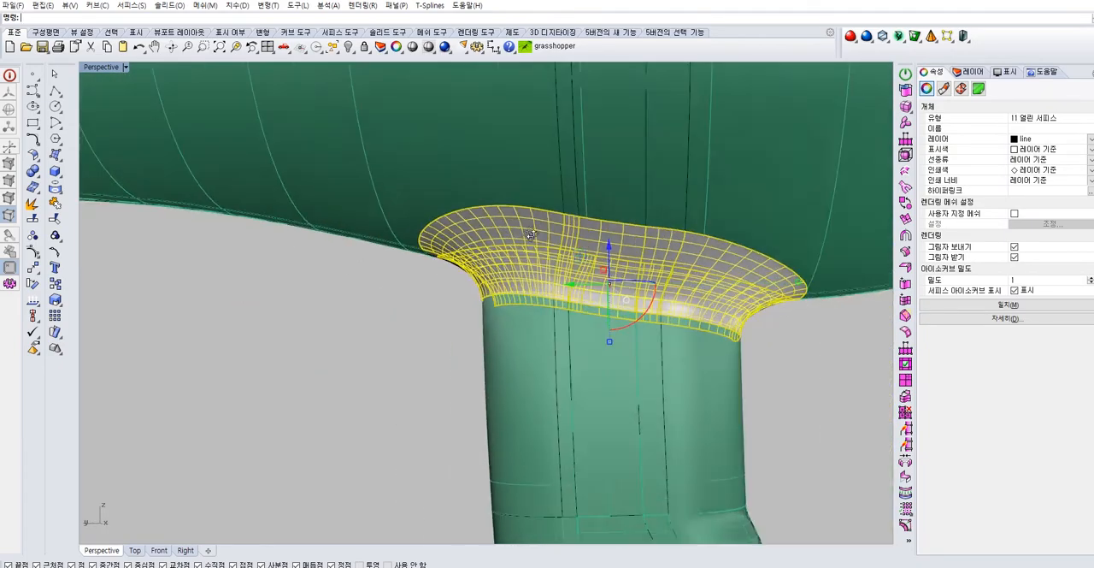
right_click_drag(497, 234, 643, 259)
scroll(641, 263, "up", 5)
left_click(632, 283, "shift")
scroll(634, 297, "up", 3)
right_click_drag(540, 315, 824, 286)
left_click(1089, 140)
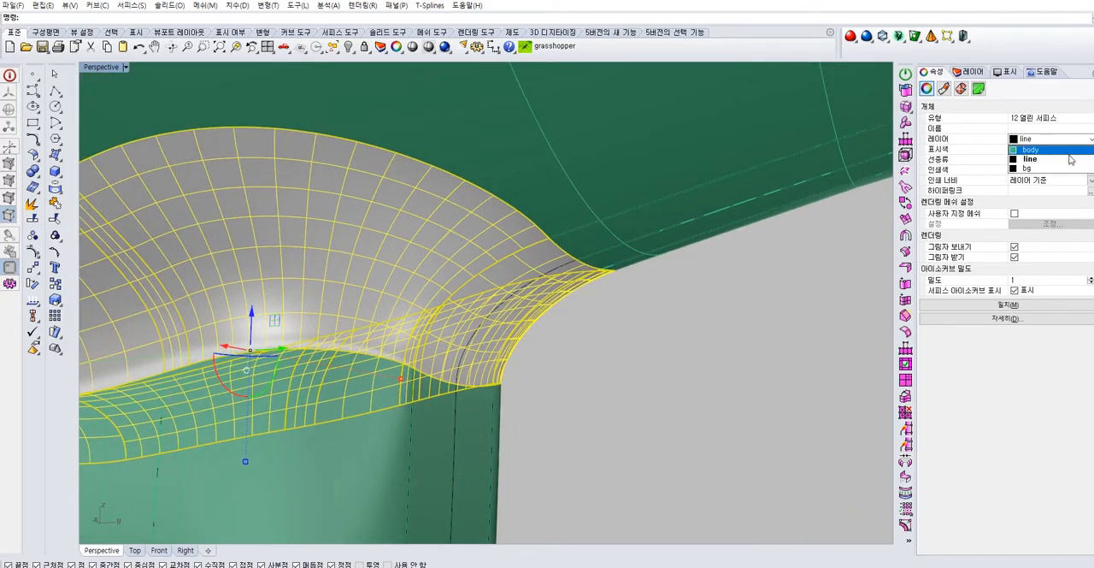
left_click(1048, 152)
left_click(738, 370)
scroll(625, 340, "down", 10)
right_click_drag(615, 333, 502, 277)
scroll(389, 158, "up", 8)
right_click_drag(369, 128, 350, 196, "shift")
scroll(373, 177, "down", 5)
scroll(369, 237, "up", 5)
left_click(368, 237)
left_click(409, 266)
left_click_drag(353, 299, 438, 290)
key("ctrl+z")
Delete the grey inner wall surface inside the collar at the open end of the dryer body
scroll(433, 297, "down", 6)
right_click_drag(433, 297, 402, 318)
left_click_drag(348, 406, 400, 391)
left_click(195, 425)
scroll(325, 417, "up", 4)
right_click_drag(325, 417, 413, 292)
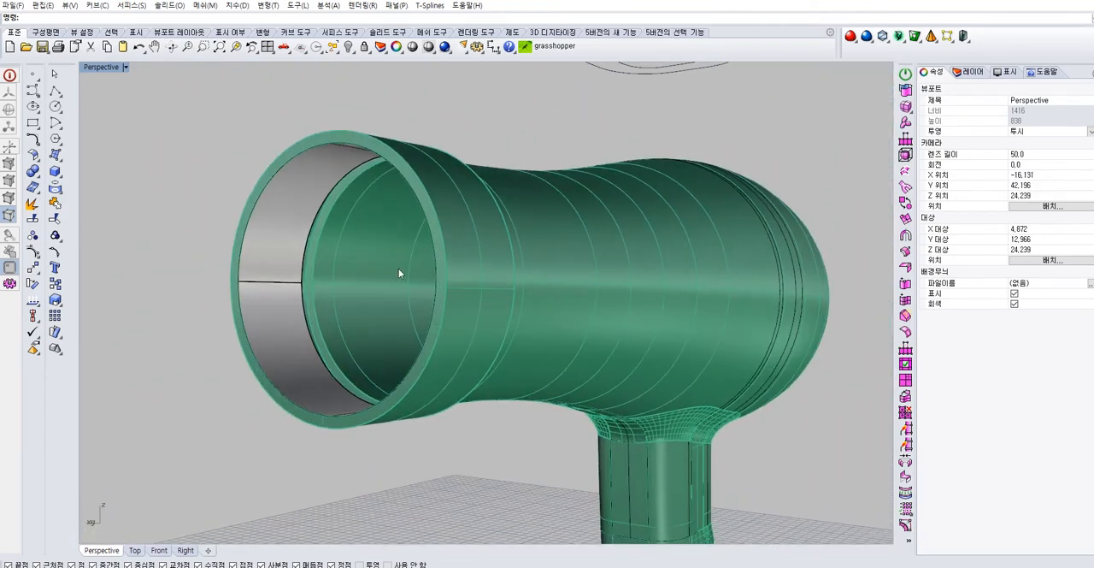
left_click(329, 192)
key("Delete")
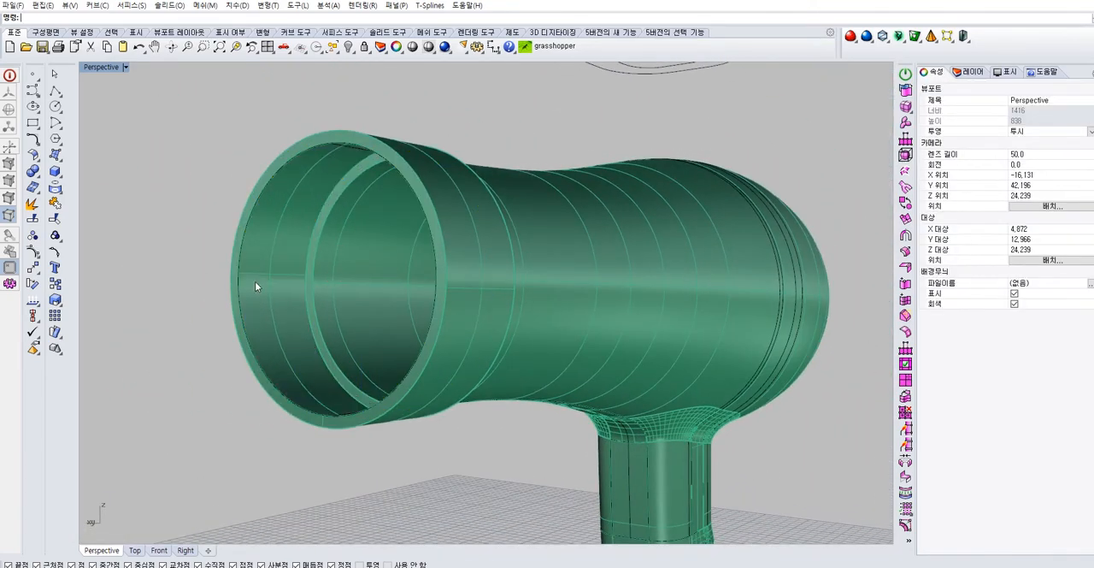
Extrude the collar's inner rim curve inward along the body axis to the collar's inner end, using the four-view layout
double_click(101, 66)
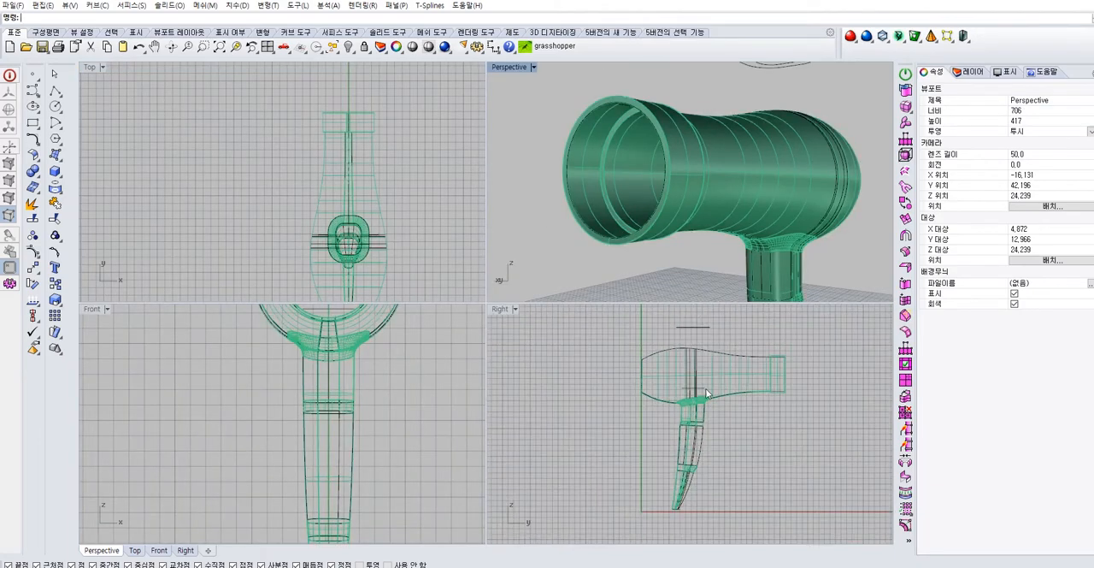
left_click(569, 174)
left_click(637, 182)
scroll(669, 432, "up", 5)
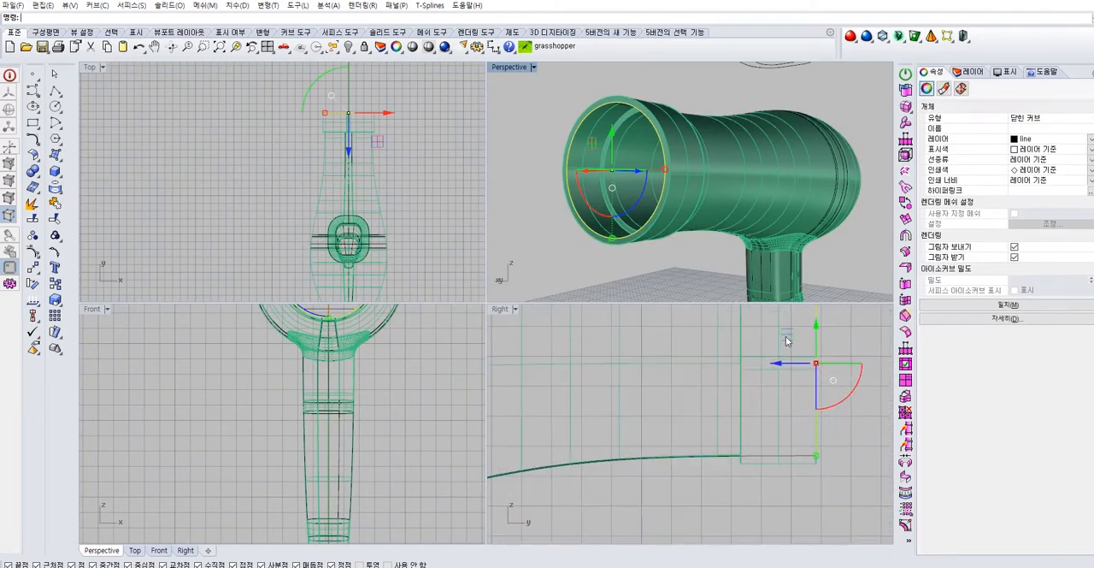
left_click_drag(672, 440, 606, 442)
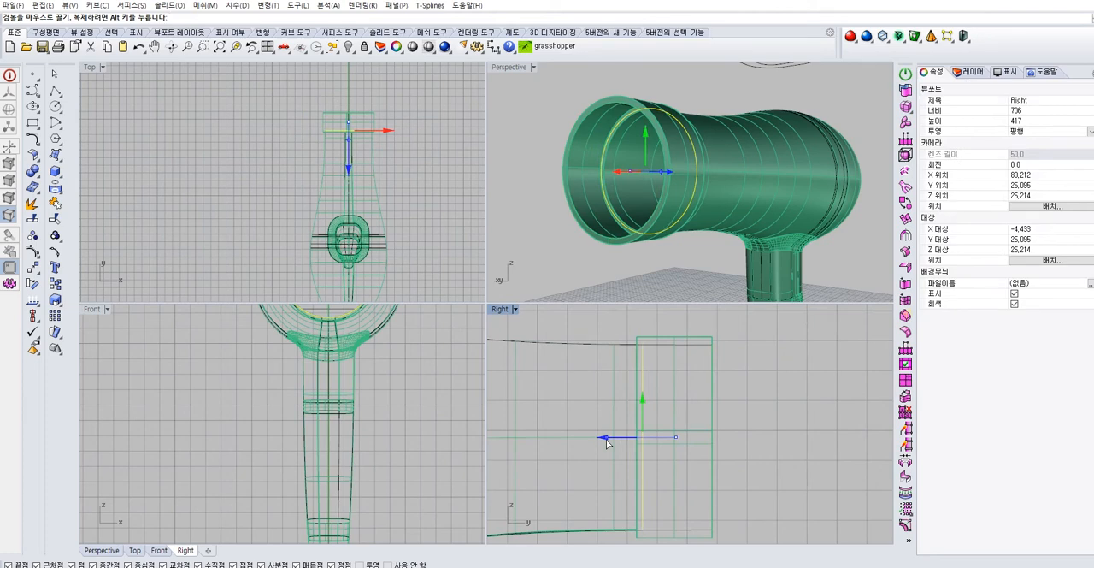
left_click(744, 415)
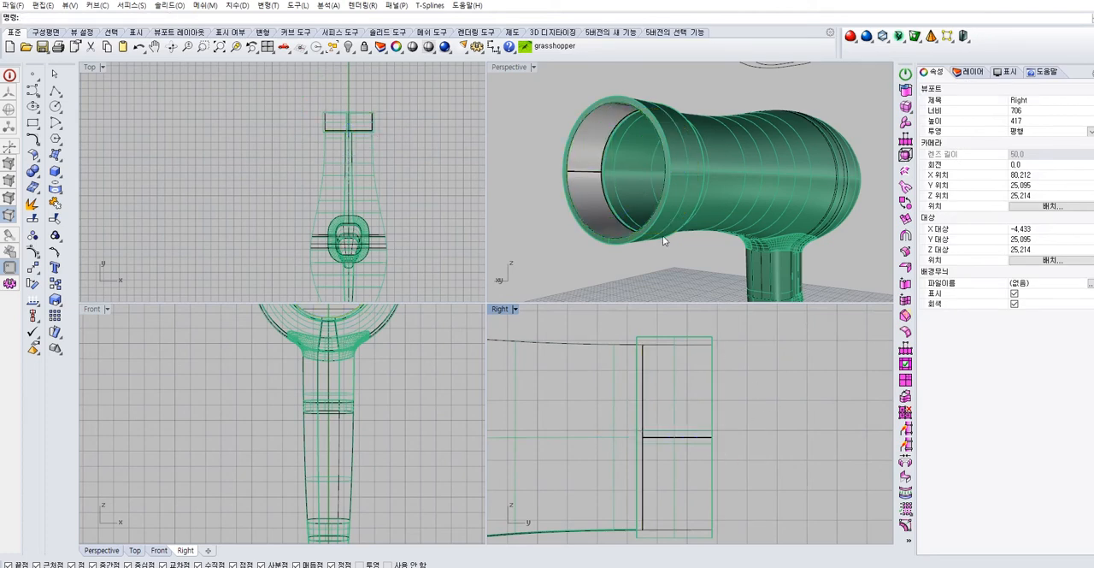
Duplicate the far edge of the extruded collar wall as a closed curve
scroll(612, 154, "up", 5)
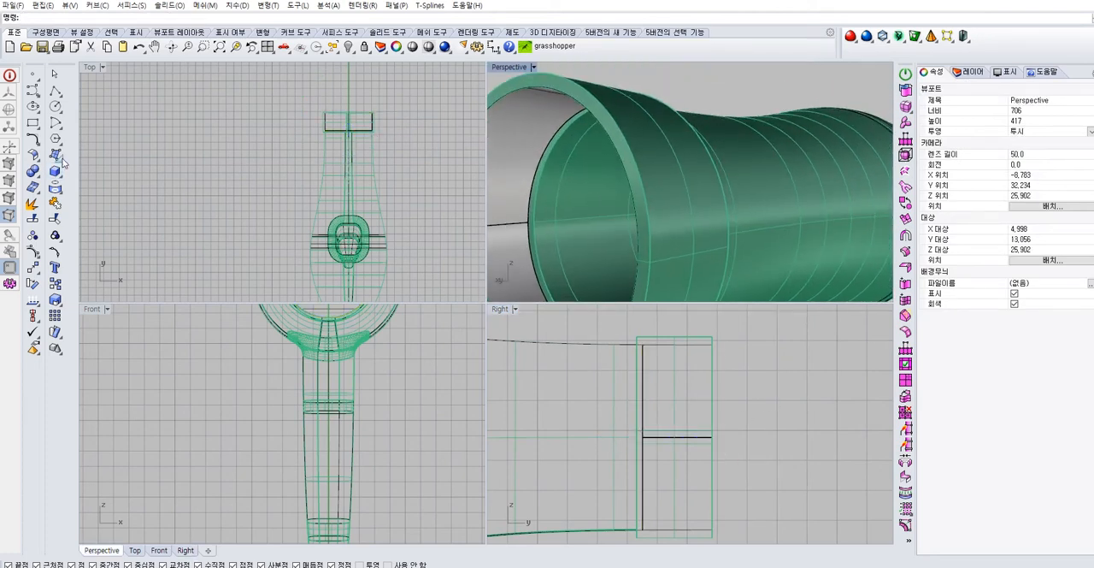
left_click(56, 189)
left_click(535, 168)
left_click(652, 74)
left_click(576, 116)
right_click(575, 116)
left_click(555, 141)
left_click(598, 166)
left_click(38, 147)
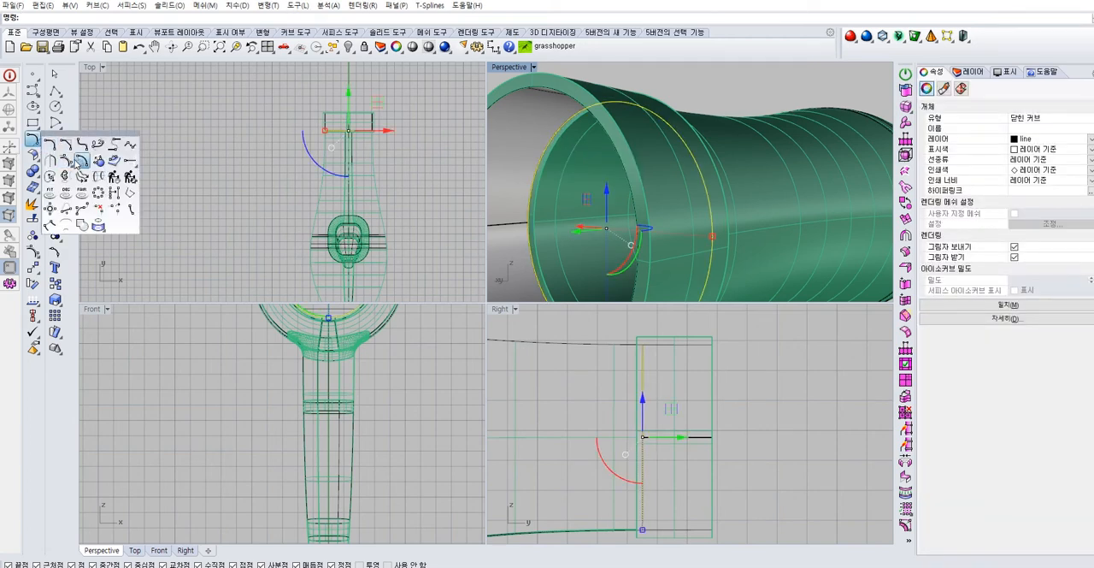
left_click(80, 164)
scroll(371, 325, "up", 8)
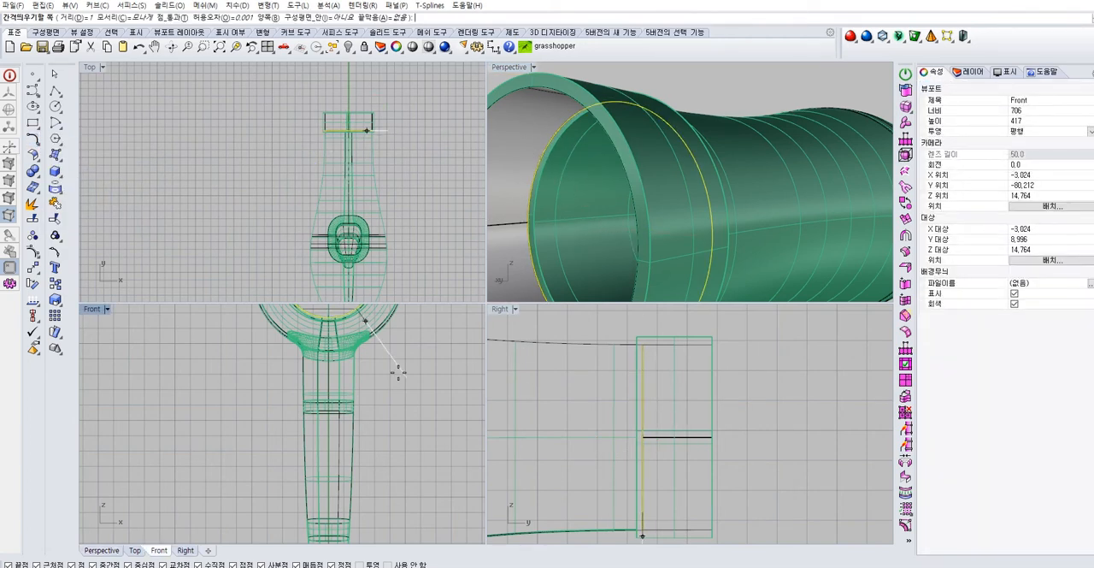
right_click_drag(256, 377, 270, 406)
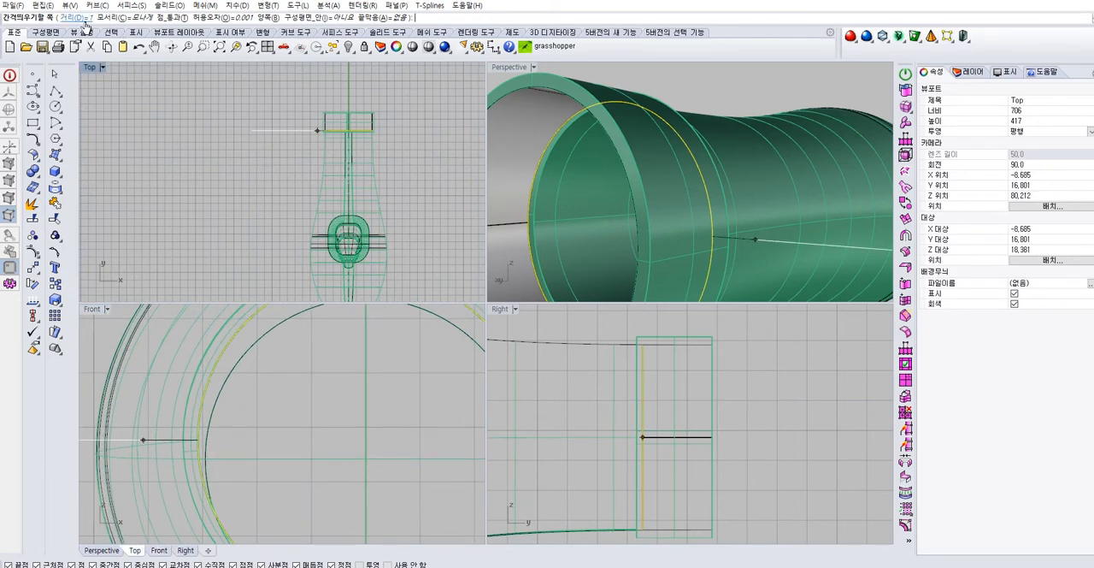
key("Escape")
left_click(240, 329)
right_click(240, 329)
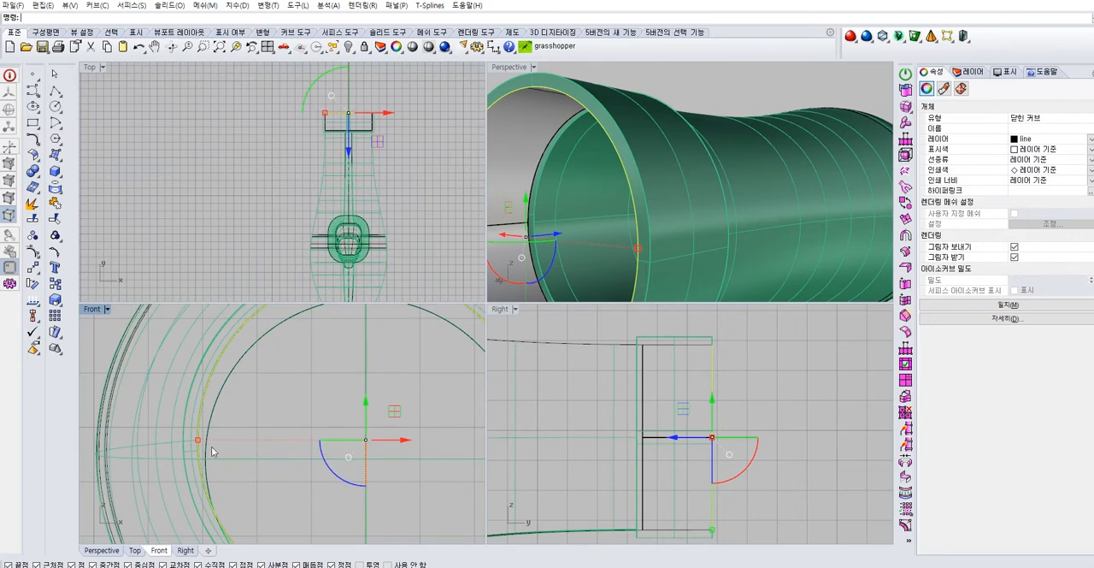
left_click_drag(197, 440, 208, 442)
key("Escape")
Select and delete the unwanted curve inside the collar opening
right_click_drag(595, 129, 621, 114)
left_click(621, 114)
left_click(547, 129)
left_click(588, 97)
key("Delete")
Scale the closed curve at the inner end of the collar wall slightly inward to form a smaller ring outline
left_click(596, 114)
right_click(595, 121)
left_click_drag(198, 440, 213, 443)
left_click(762, 79)
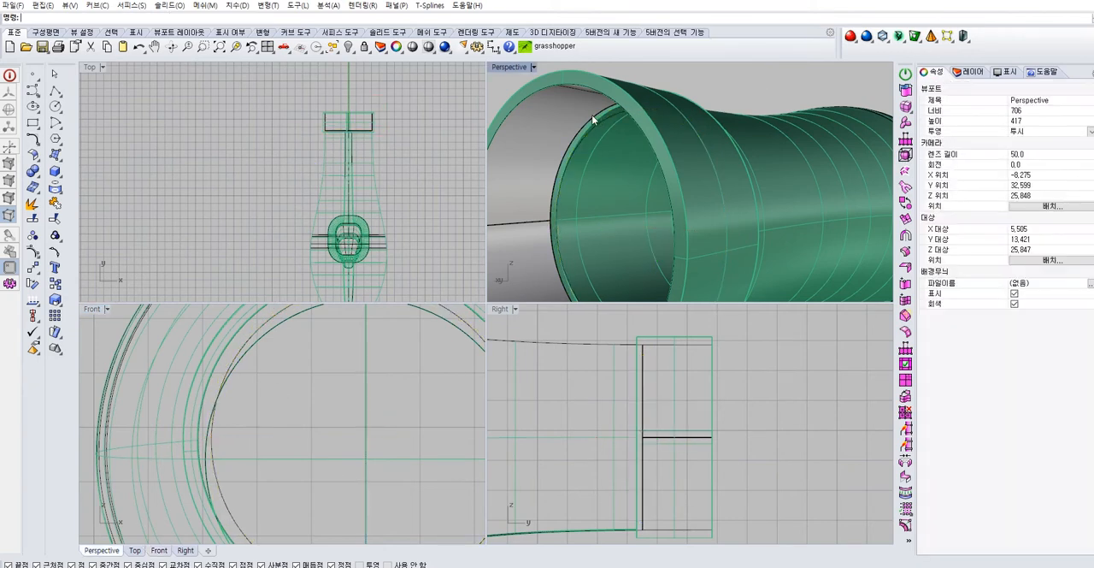
Create a planar ring surface between the two closed curves at the inner end of the collar
right_click_drag(592, 115, 637, 114)
left_click(39, 160)
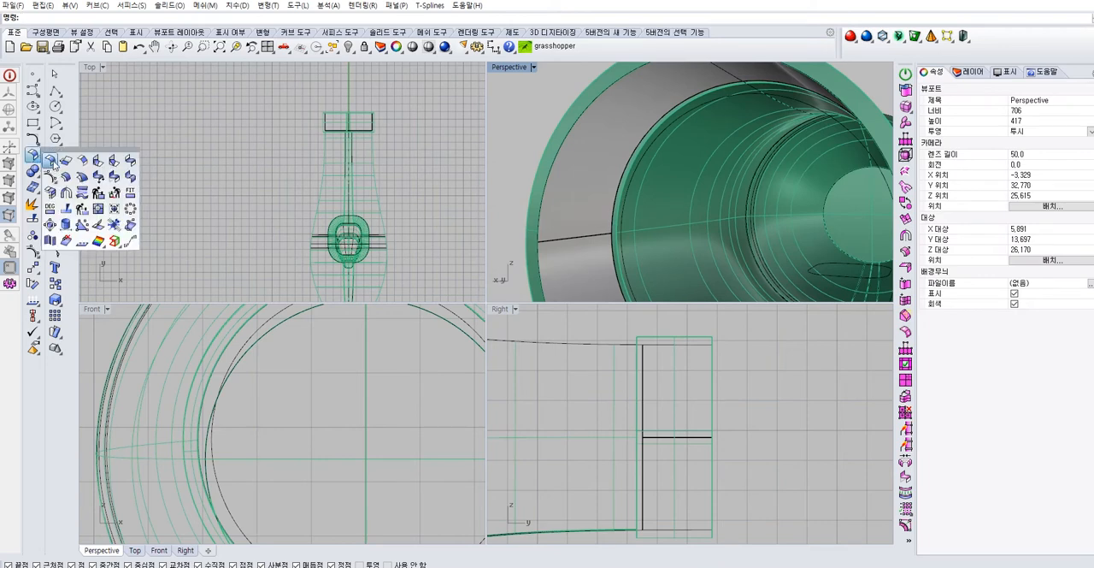
left_click(139, 124)
left_click(55, 155)
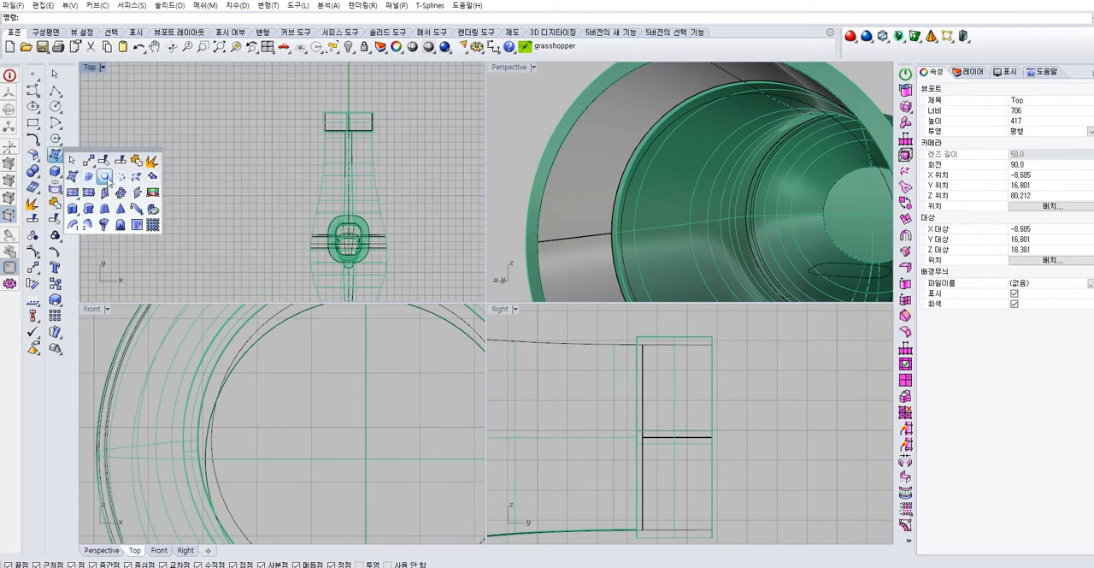
left_click(106, 176)
left_click(689, 103)
left_click(691, 106)
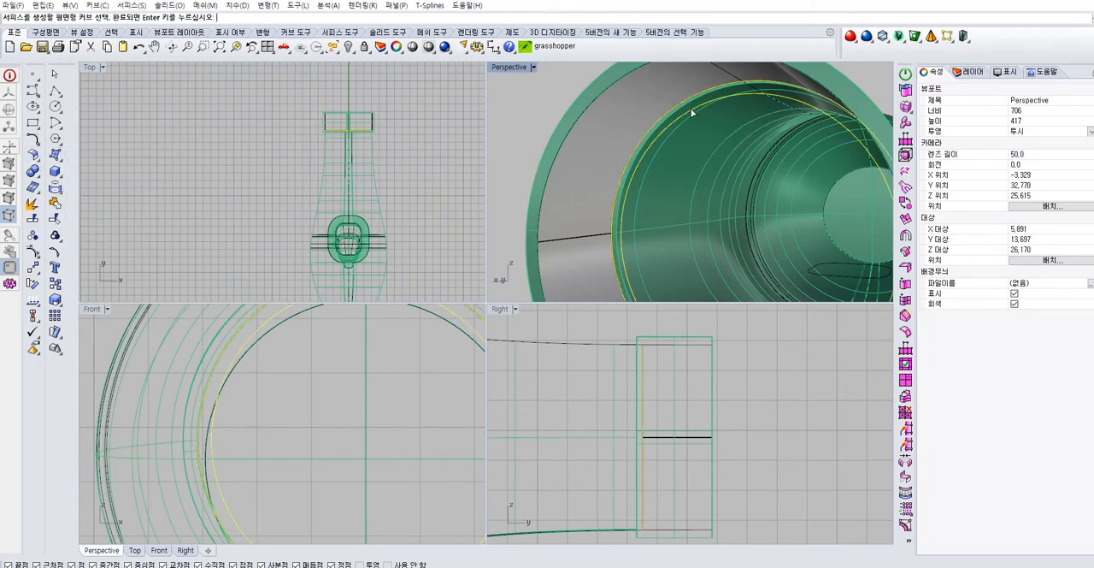
right_click(689, 107)
Extrude the ring's inner closed curve along the body axis into the body to form an inner wall
left_click(664, 131)
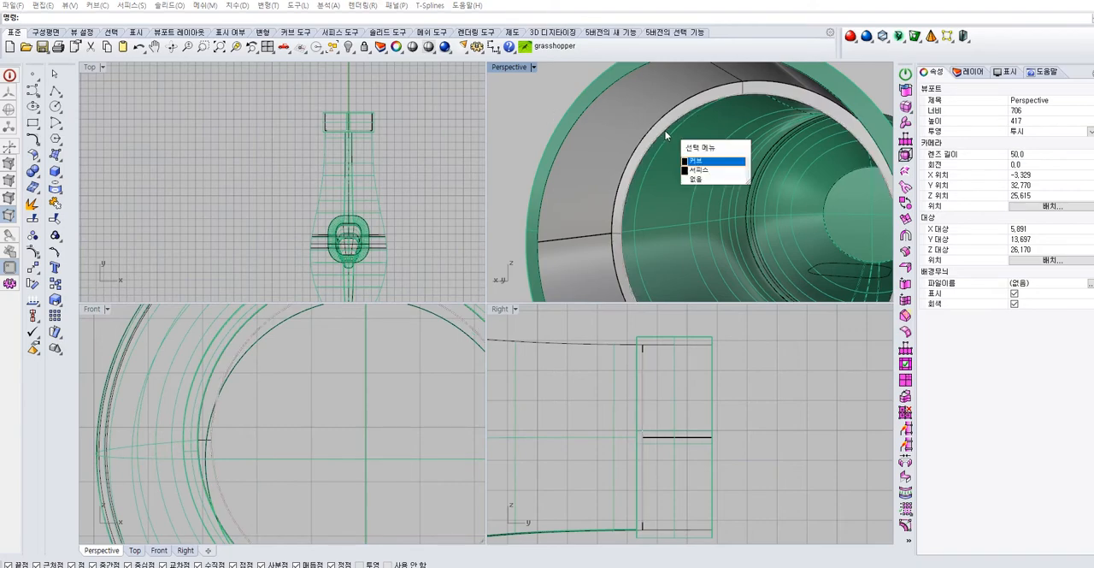
left_click(665, 131)
scroll(665, 131, "down", 6)
right_click_drag(665, 130, 757, 174)
left_click(506, 157)
right_click_drag(682, 210, 710, 190)
scroll(651, 169, "down", 3)
scroll(714, 190, "up", 3)
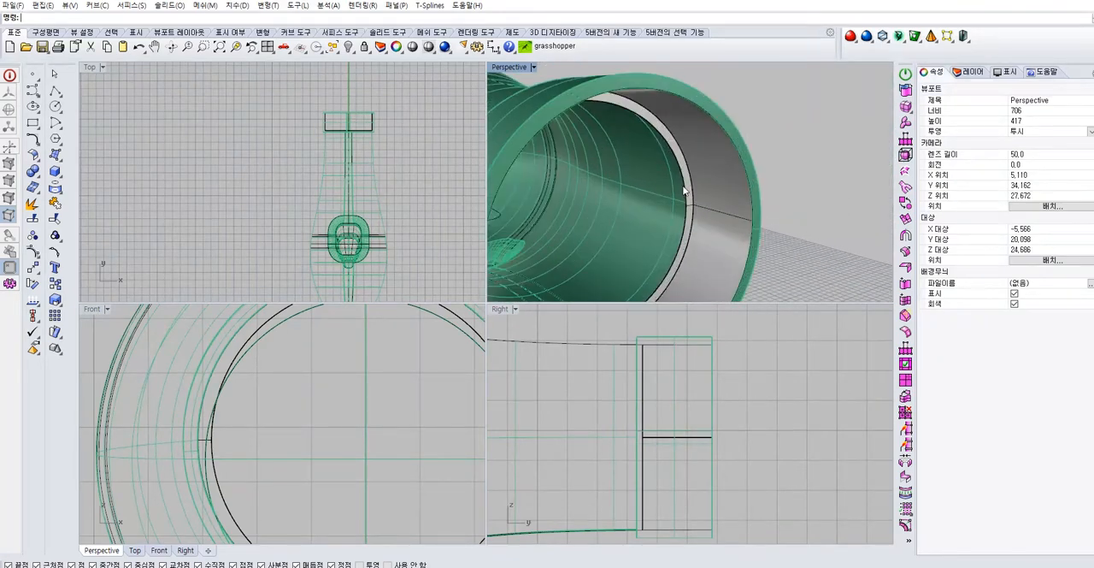
left_click(683, 190)
scroll(677, 203, "down", 2)
key("ctrl+z")
left_click(767, 202)
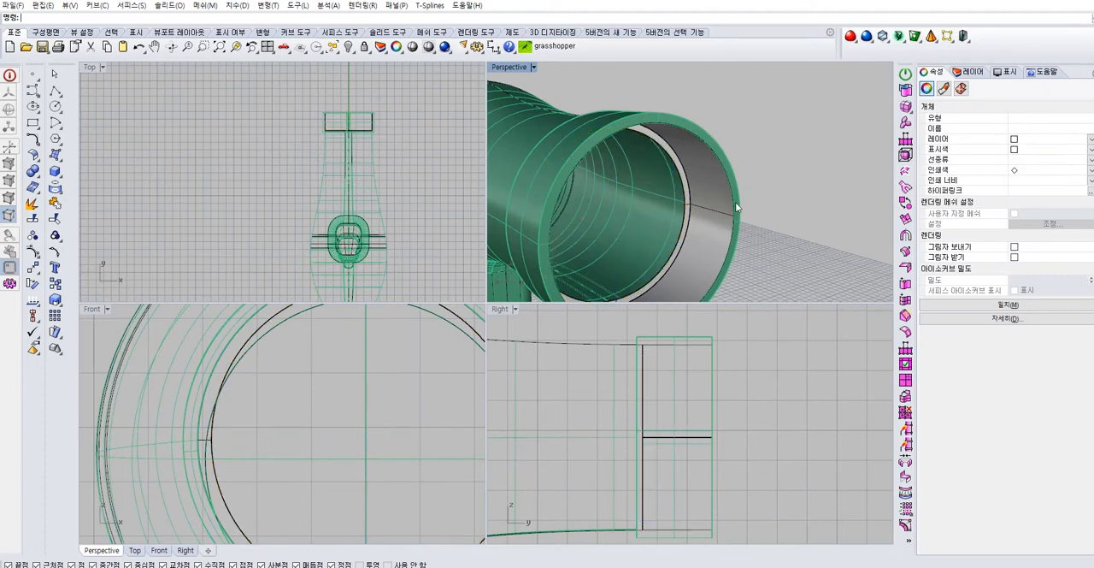
left_click(686, 208)
left_click(711, 236)
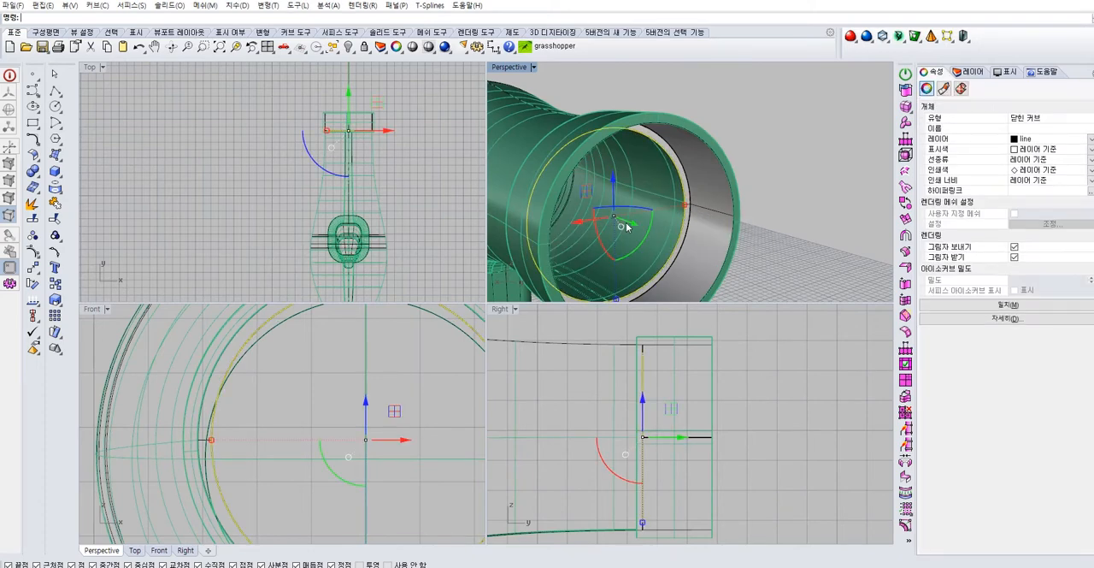
left_click_drag(632, 226, 564, 223)
scroll(656, 194, "up", 3)
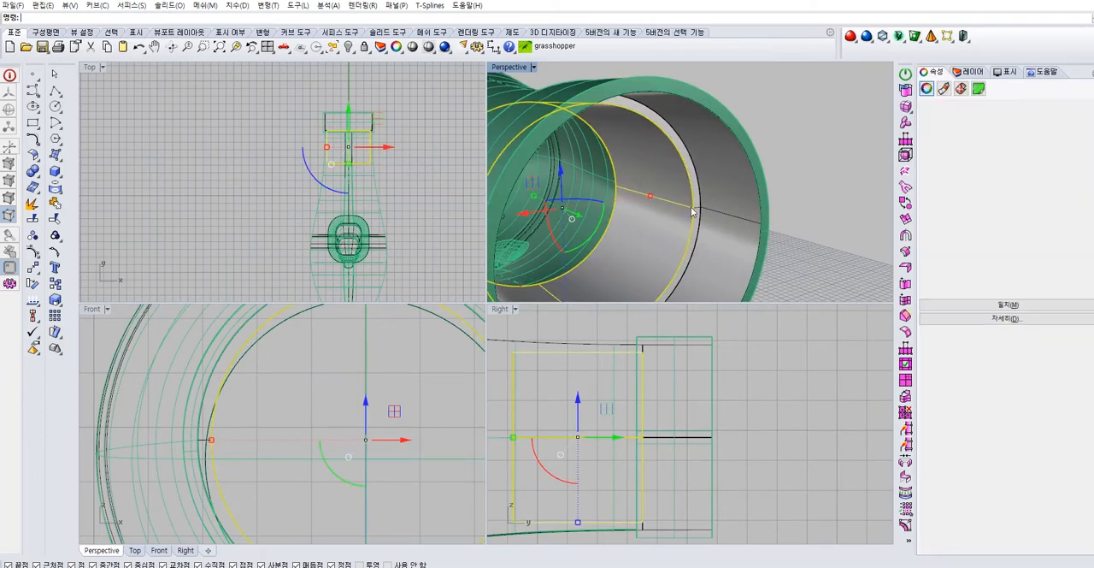
Select the new collar wall, ring and inner wall surfaces and assign them to the body layer
scroll(728, 173, "up", 2)
scroll(729, 174, "down", 5)
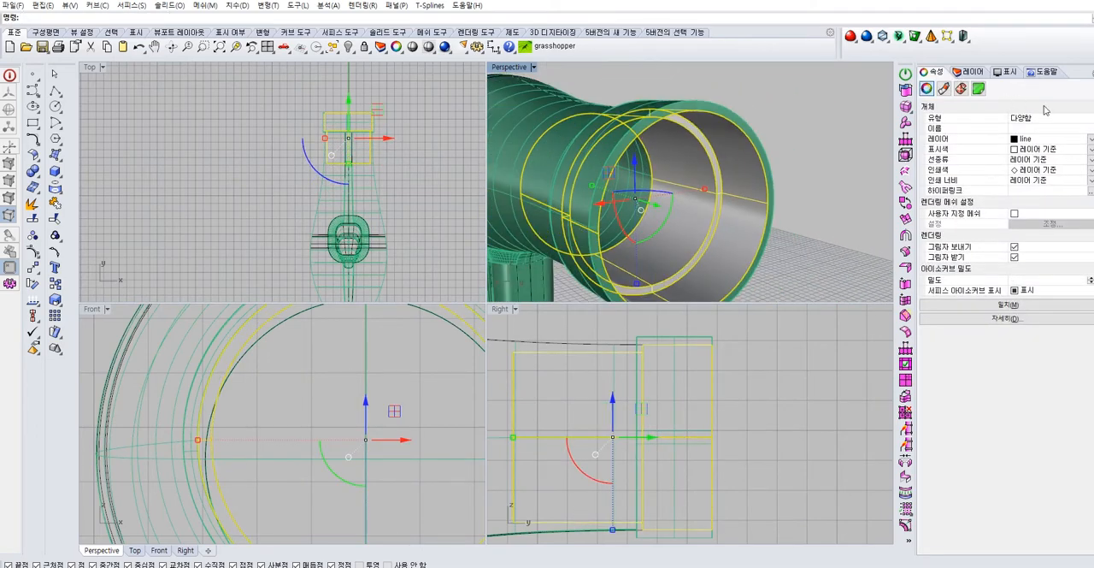
left_click(1090, 140)
left_click(1046, 149)
left_click(828, 158)
scroll(828, 159, "down", 5)
right_click_drag(828, 158, 538, 101)
scroll(538, 101, "down", 2)
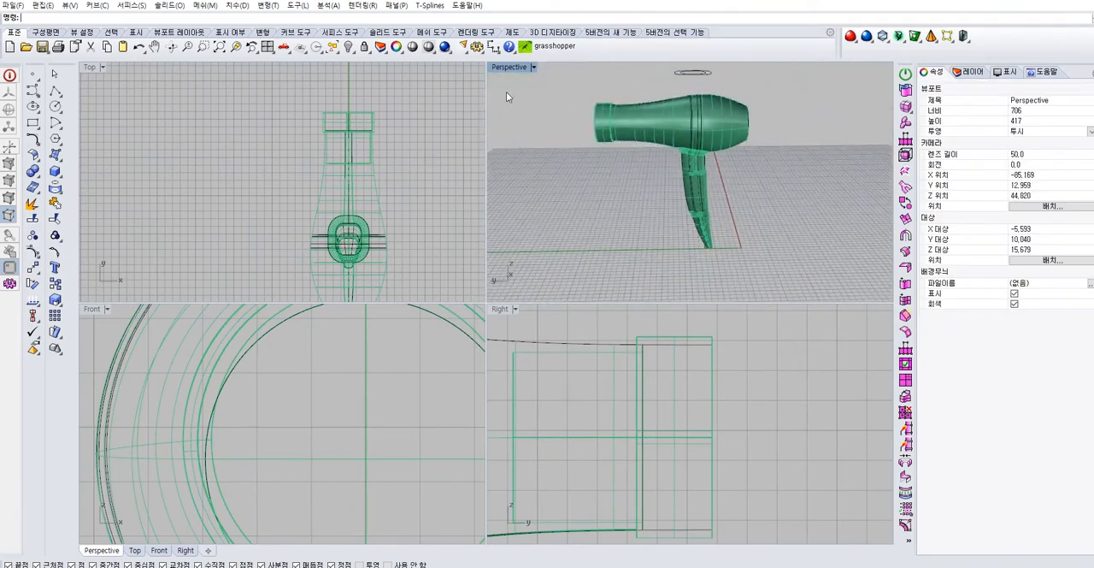
Select all curves in the model and assign them to the line layer, using the maximized perspective view
double_click(501, 68)
right_click_drag(480, 224, 468, 122)
scroll(595, 198, "down", 2)
left_click(337, 52)
left_click(398, 120)
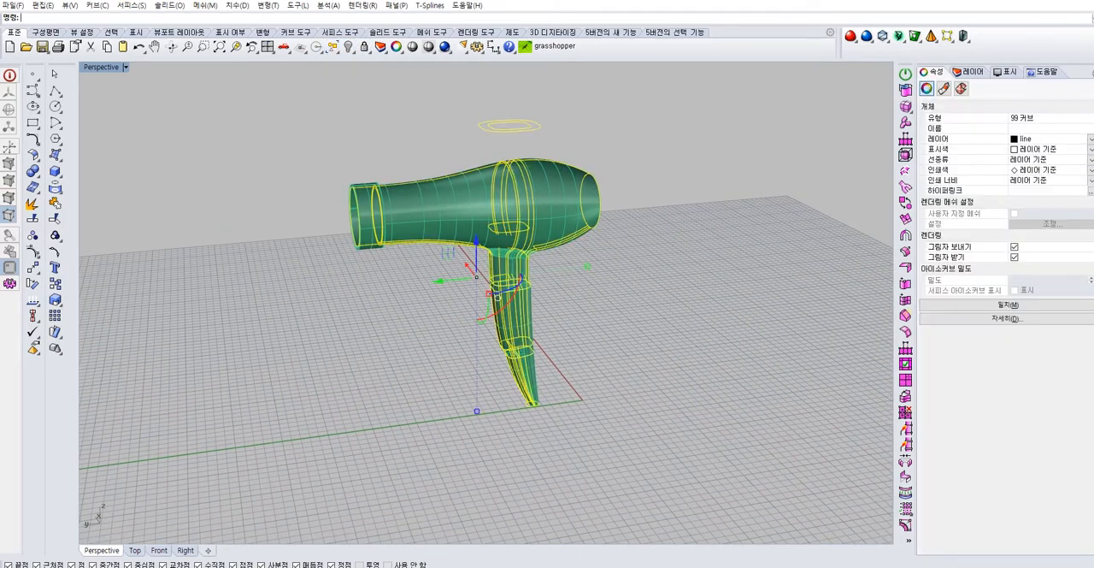
left_click(1090, 141)
left_click(1063, 160)
left_click(692, 237)
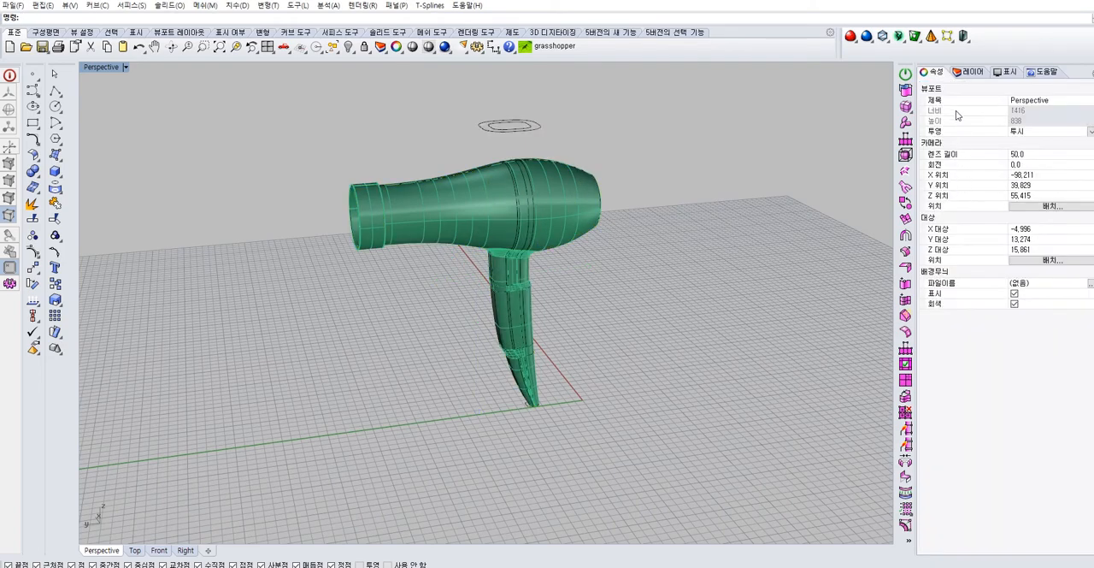
Make body the current layer and hide the line layer
left_click(972, 73)
left_click(981, 111)
left_click(990, 120)
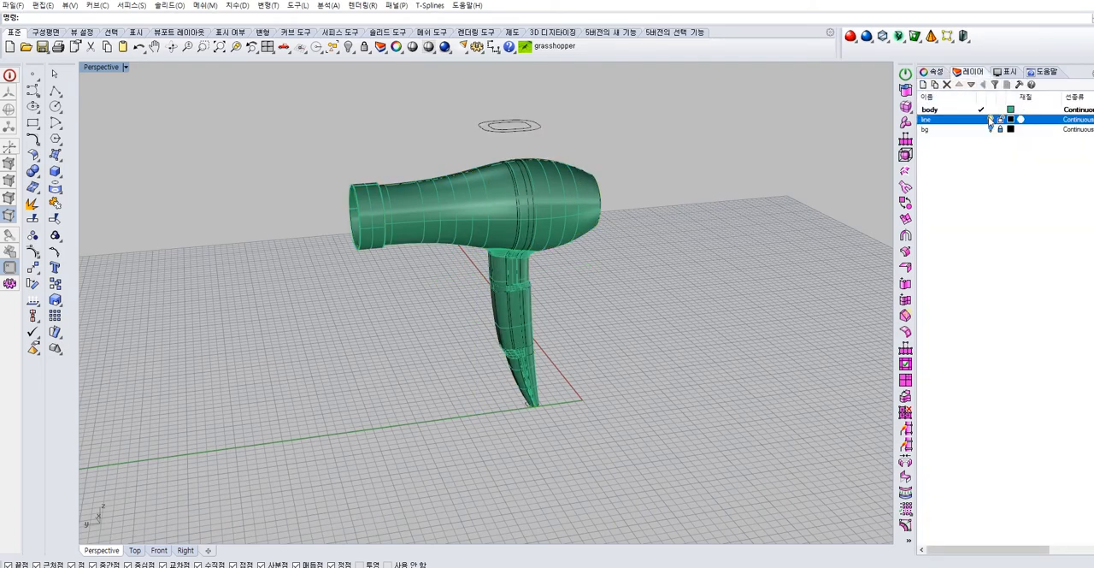
right_click_drag(592, 272, 857, 213)
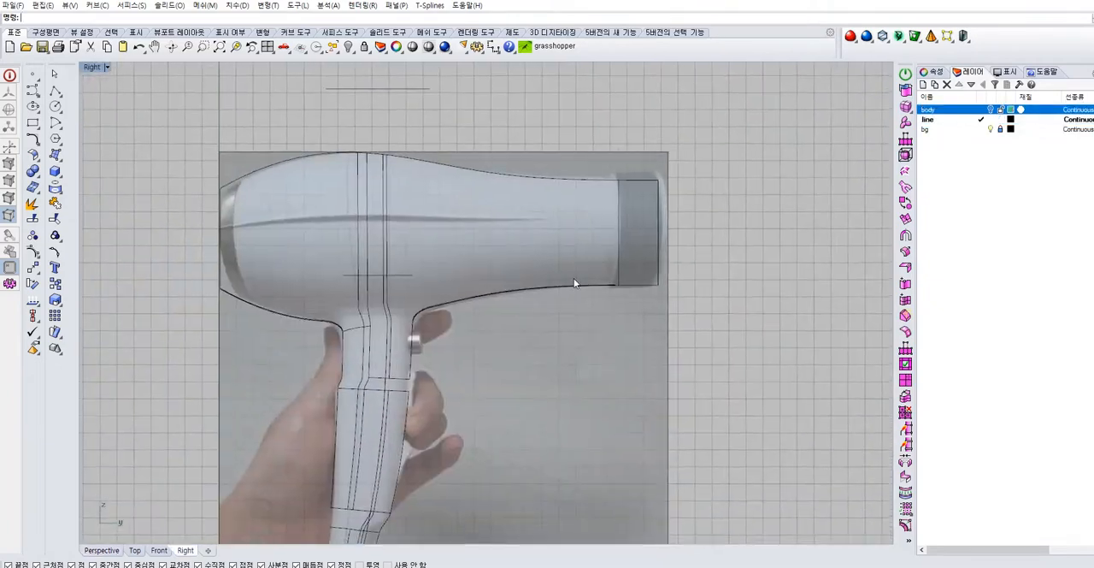
scroll(569, 281, "down", 6)
scroll(471, 368, "up", 14)
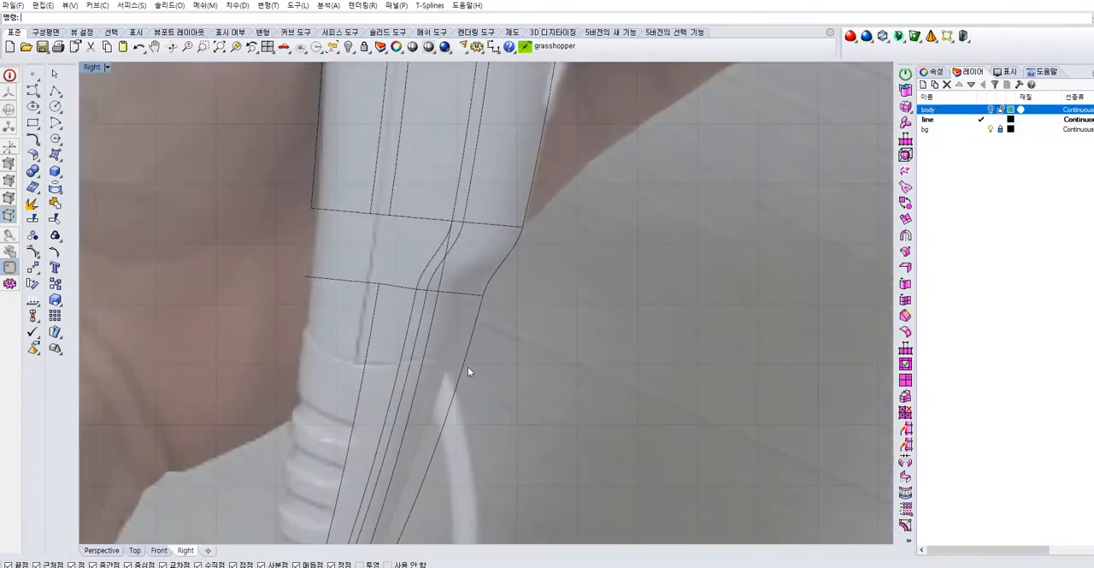
Draw a degree 3 control-point curve across the lower handle along the seam in the side reference photo
right_click_drag(391, 359, 415, 361)
scroll(414, 359, "up", 1)
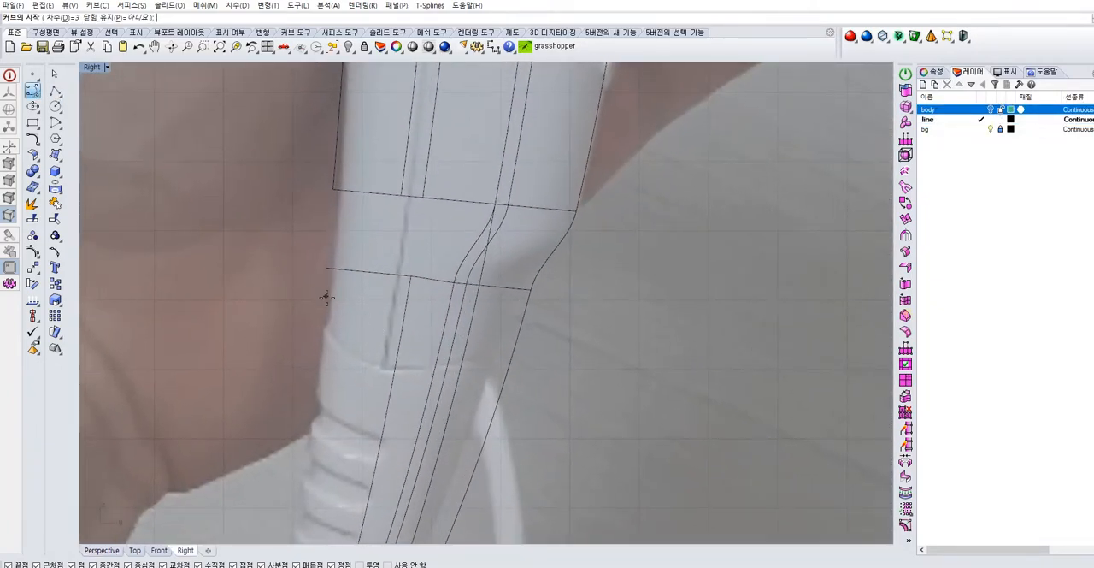
left_click(369, 368)
scroll(392, 377, "up", 5)
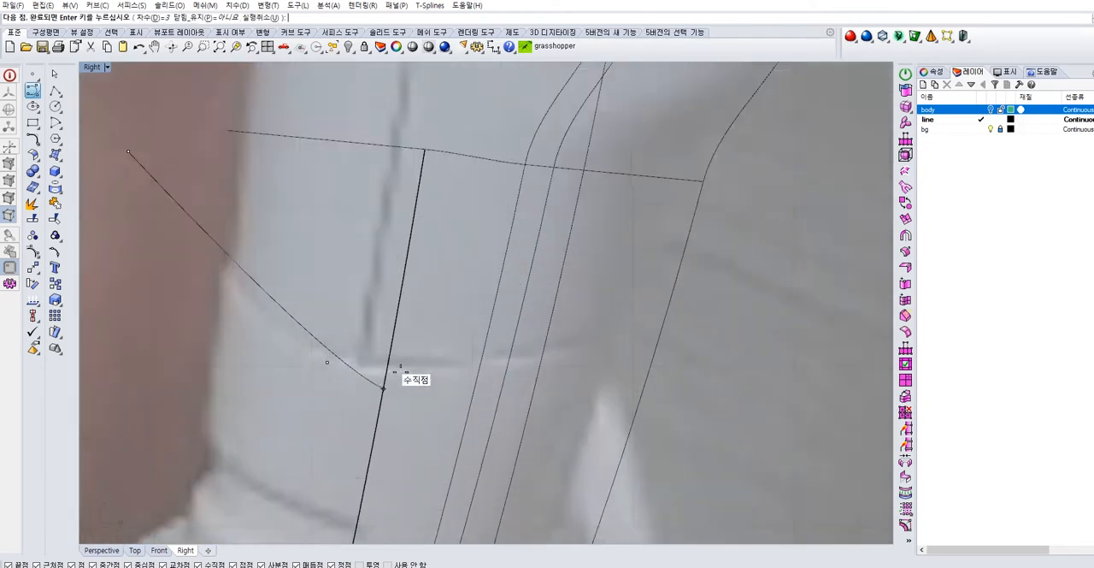
left_click(399, 366)
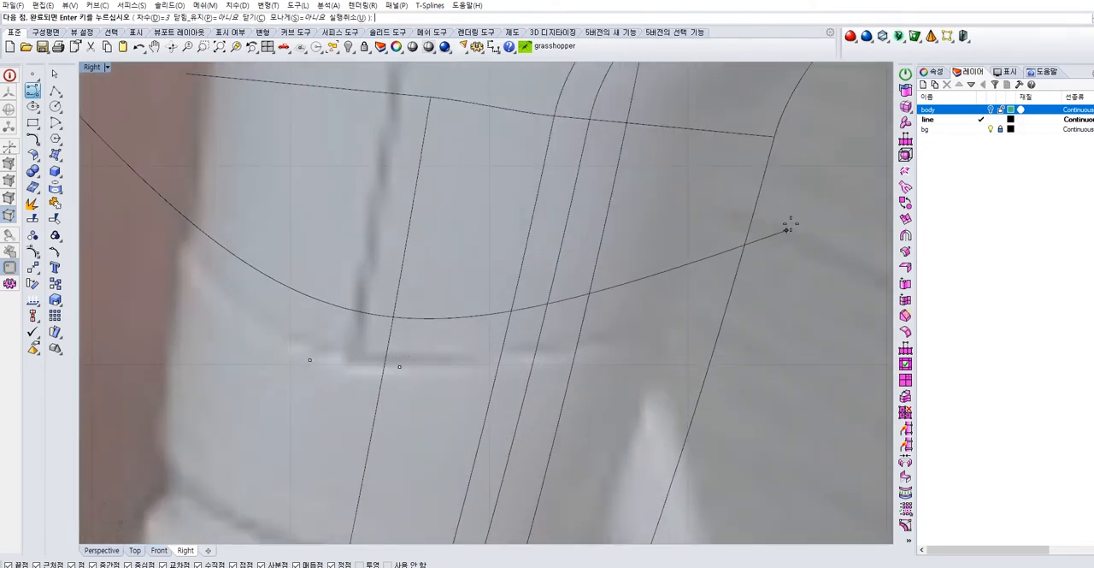
left_click(791, 203)
right_click(791, 203)
scroll(731, 227, "down", 4)
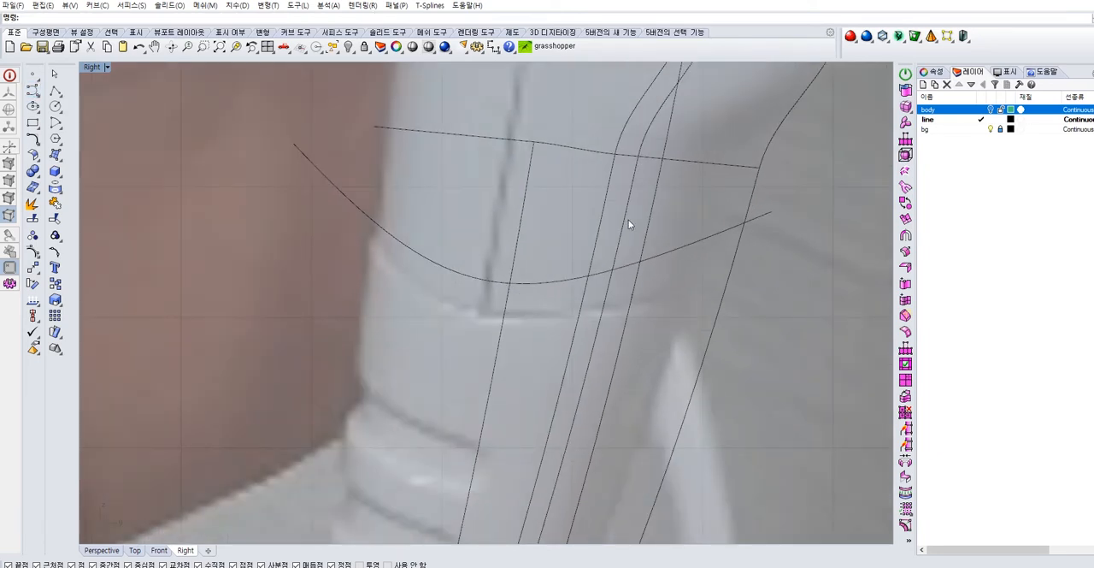
Move the curve onto the photo's handle seam and adjust its control points to follow the seam
left_click(648, 261)
left_click_drag(556, 185, 550, 221)
right_click_drag(360, 202, 322, 234)
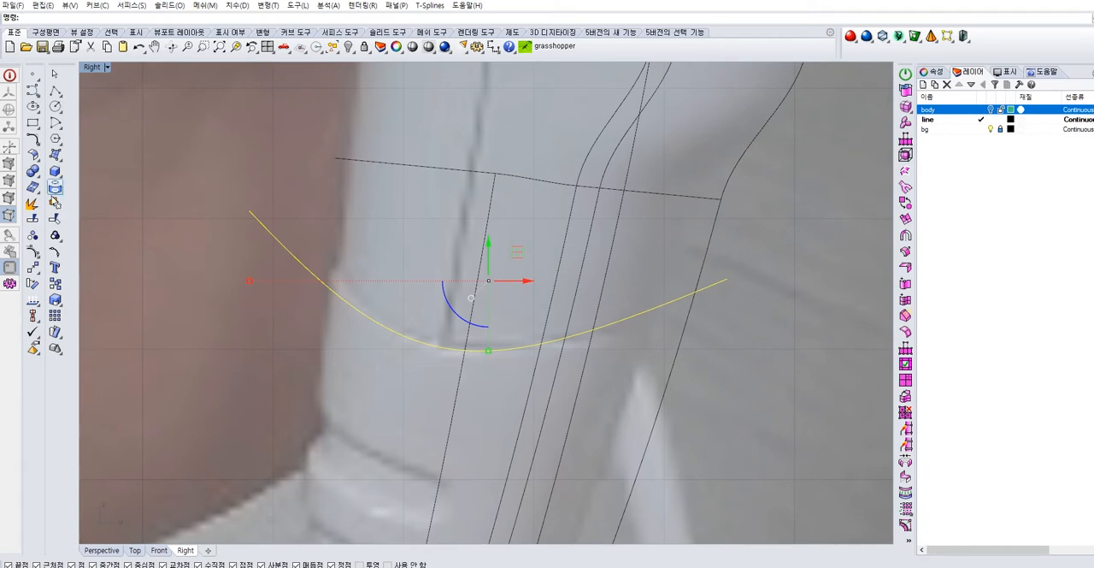
left_click(31, 248)
left_click_drag(267, 189, 218, 245)
left_click_drag(289, 184, 336, 207)
left_click_drag(748, 253, 760, 257)
left_click(469, 385)
left_click_drag(498, 357, 489, 349)
key("Escape")
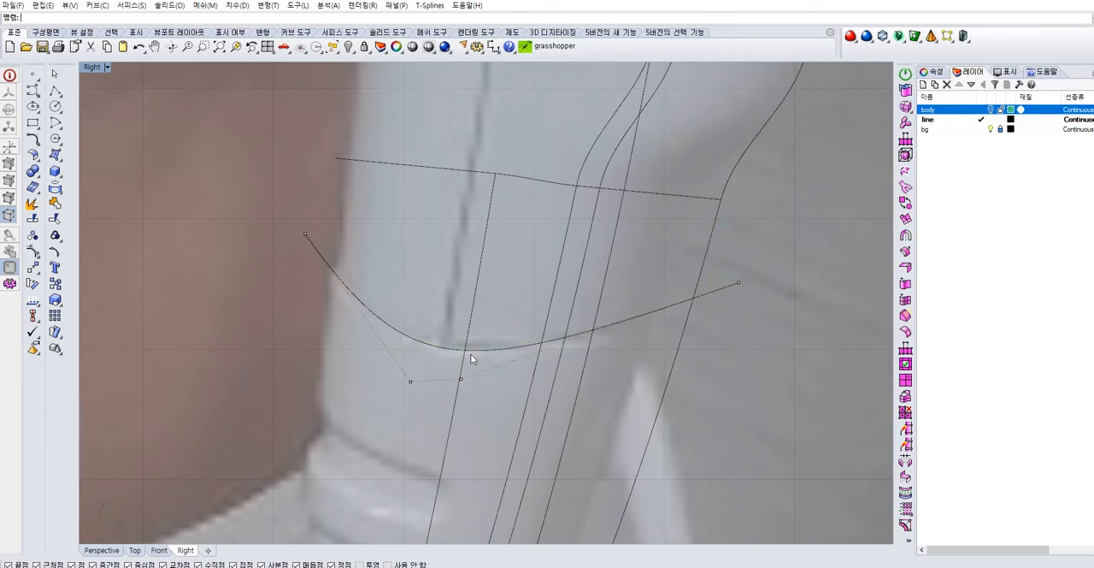
Extrude the seam curve to both sides into a curved cutting surface wider than the handle
scroll(760, 370, "down", 2)
left_click(562, 357)
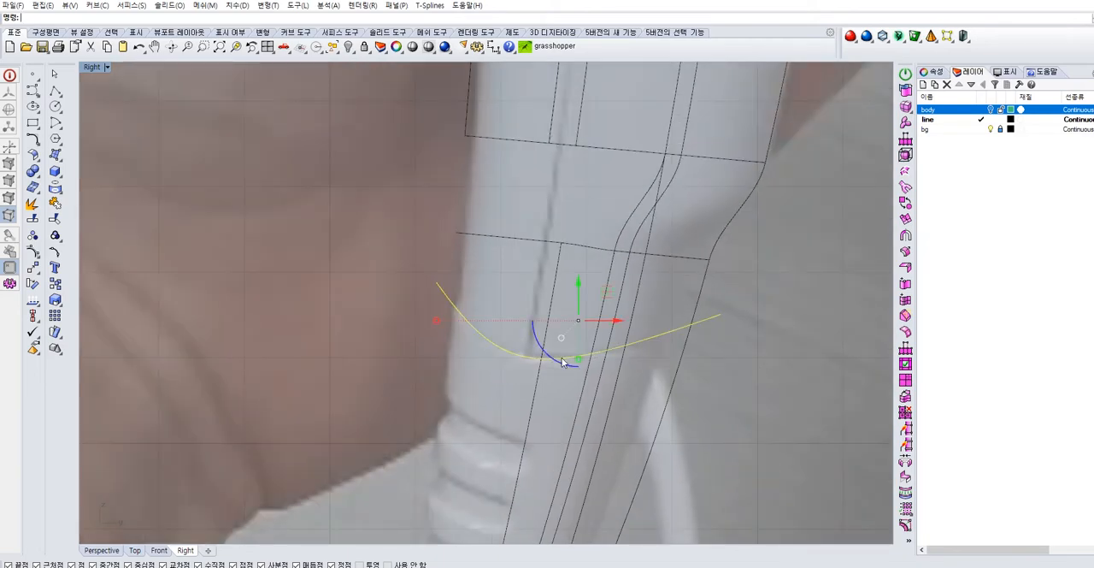
scroll(573, 352, "down", 3)
double_click(94, 67)
scroll(594, 190, "down", 2)
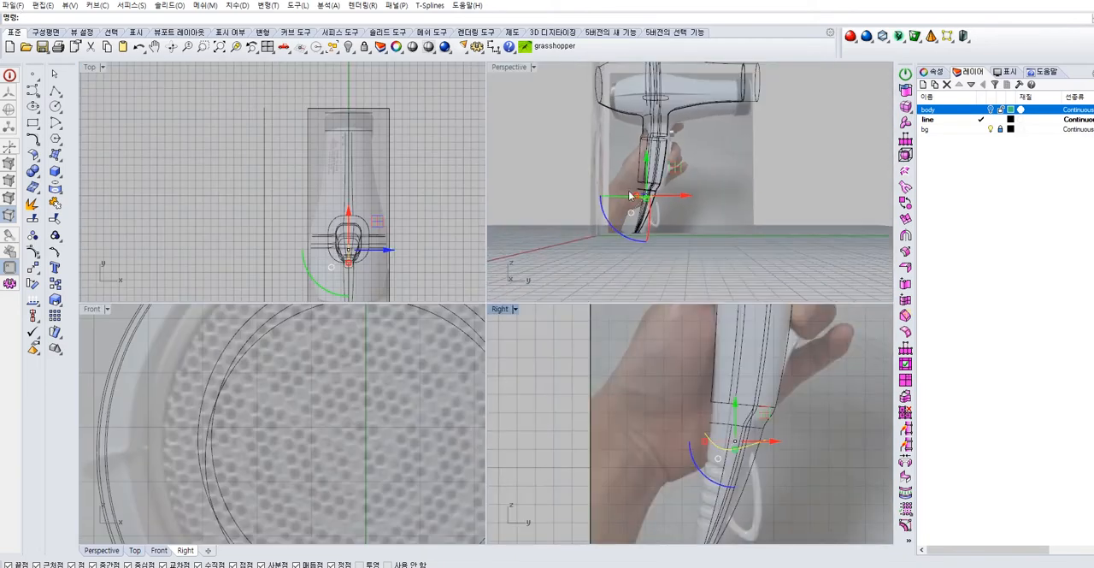
right_click_drag(594, 190, 651, 205)
scroll(651, 208, "up", 4)
left_click_drag(653, 199, 672, 202)
right_click_drag(691, 217, 708, 220)
left_click_drag(686, 210, 626, 207)
left_click(697, 224)
right_click_drag(696, 224, 633, 218)
right_click(522, 68)
left_click(515, 109)
right_click_drag(746, 195, 712, 248)
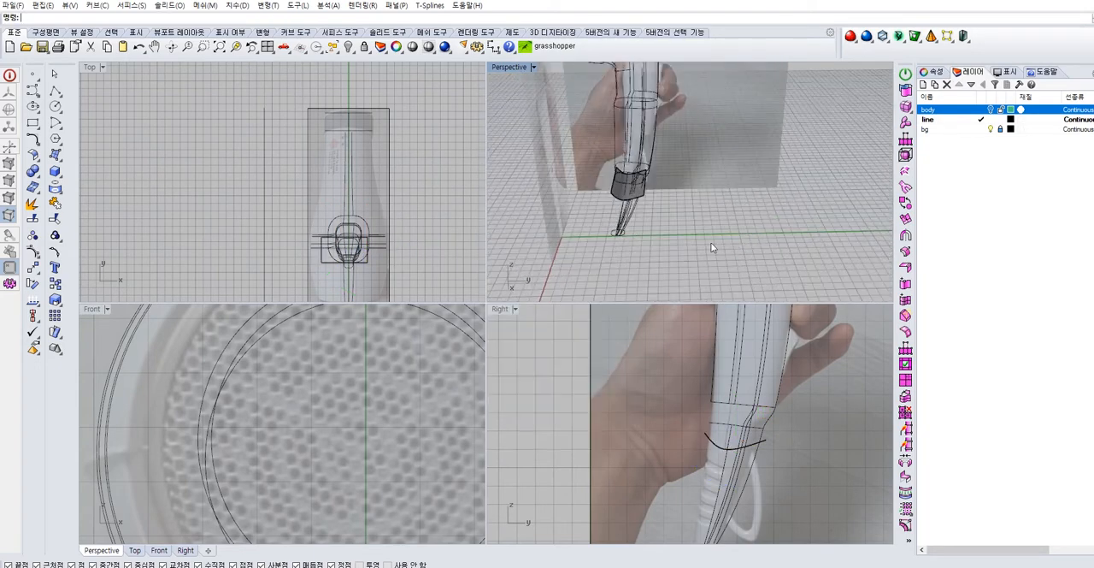
Show the body layer and join the handle and body surfaces of the hair dryer
left_click(991, 109)
scroll(668, 162, "up", 5)
right_click_drag(668, 162, 645, 169)
scroll(645, 168, "down", 5)
right_click_drag(640, 227, 675, 260)
left_click_drag(675, 259, 567, 221)
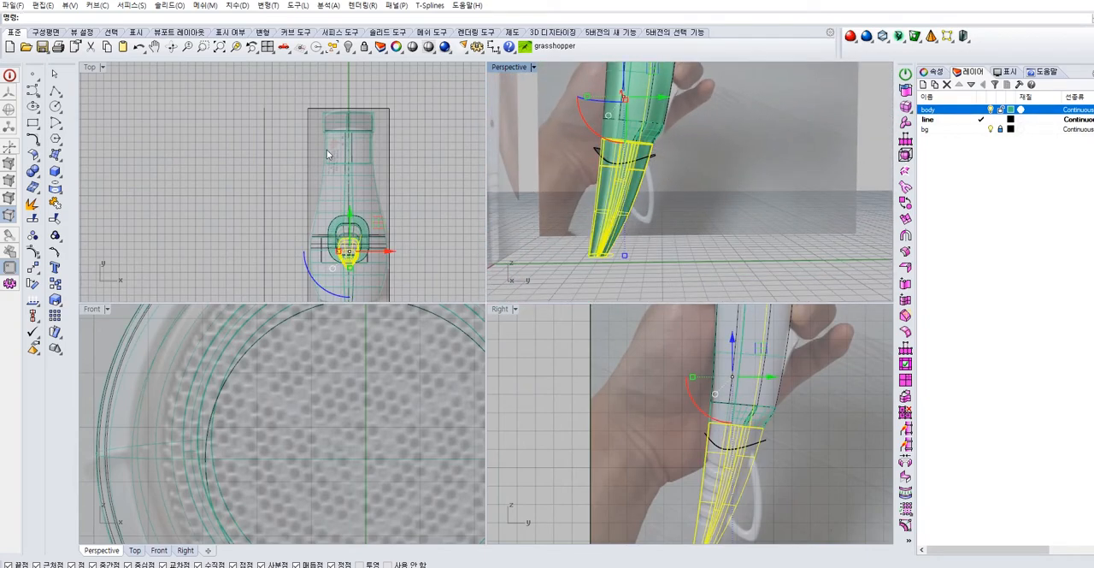
left_click(56, 202)
scroll(679, 185, "down", 10)
right_click_drag(702, 150, 687, 162)
left_click_drag(728, 121, 492, 299)
left_click(55, 202)
Make body the current layer and toggle the line layer's visibility off and back on
left_click(857, 153)
left_click(984, 147)
left_click(980, 112)
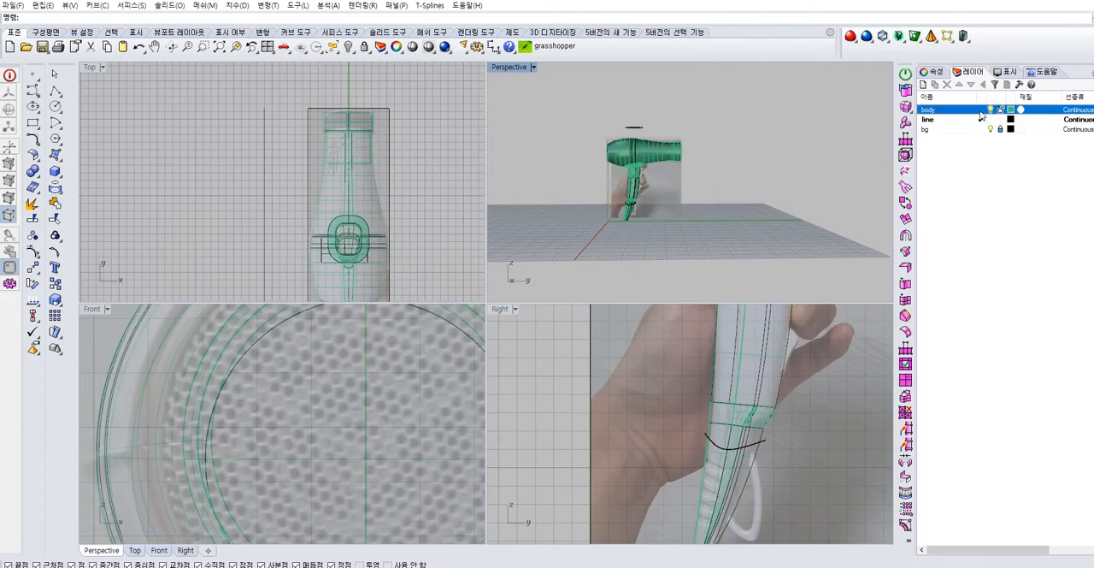
left_click(990, 119)
left_click_drag(695, 144, 531, 271)
left_click(681, 198)
scroll(681, 198, "up", 7)
right_click_drag(617, 192, 690, 178)
left_click(990, 120)
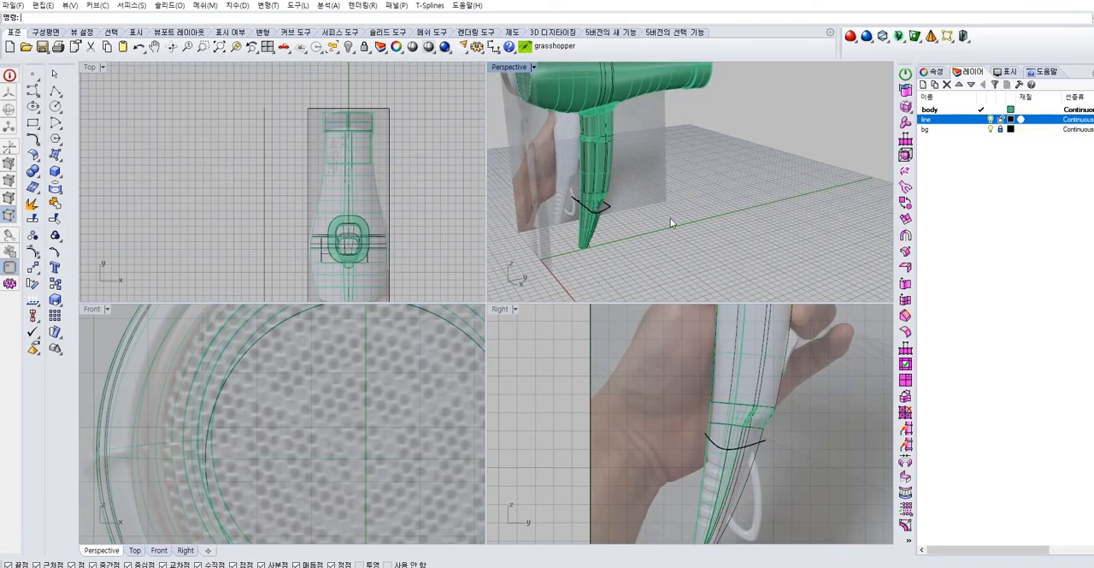
Assign the curved cutting surface to the body layer and hide the line layer
scroll(670, 224, "up", 5)
left_click(647, 216)
left_click(932, 72)
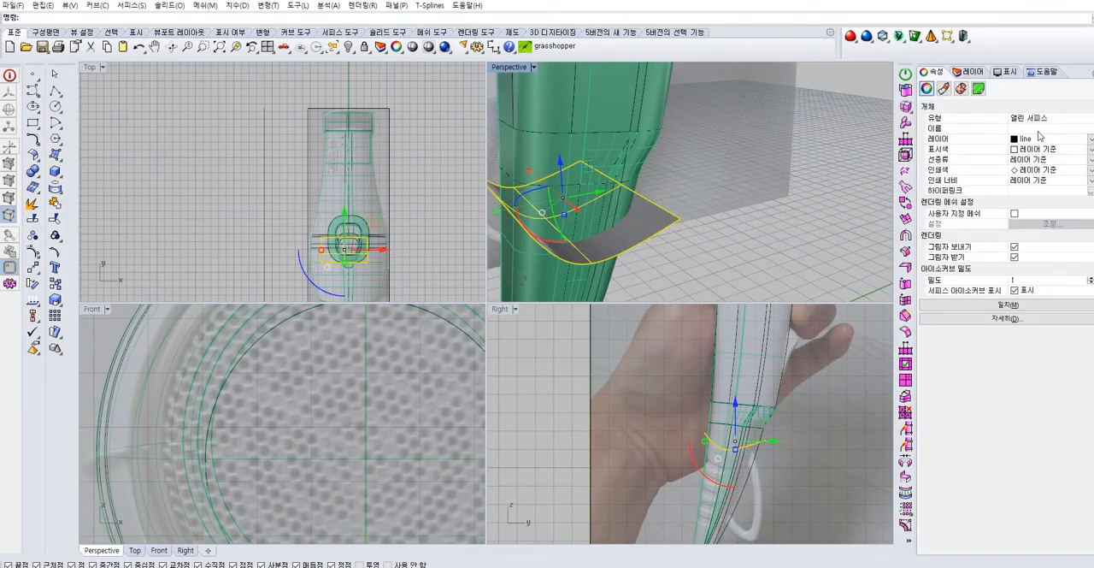
left_click(1090, 140)
left_click(1074, 150)
left_click(826, 134)
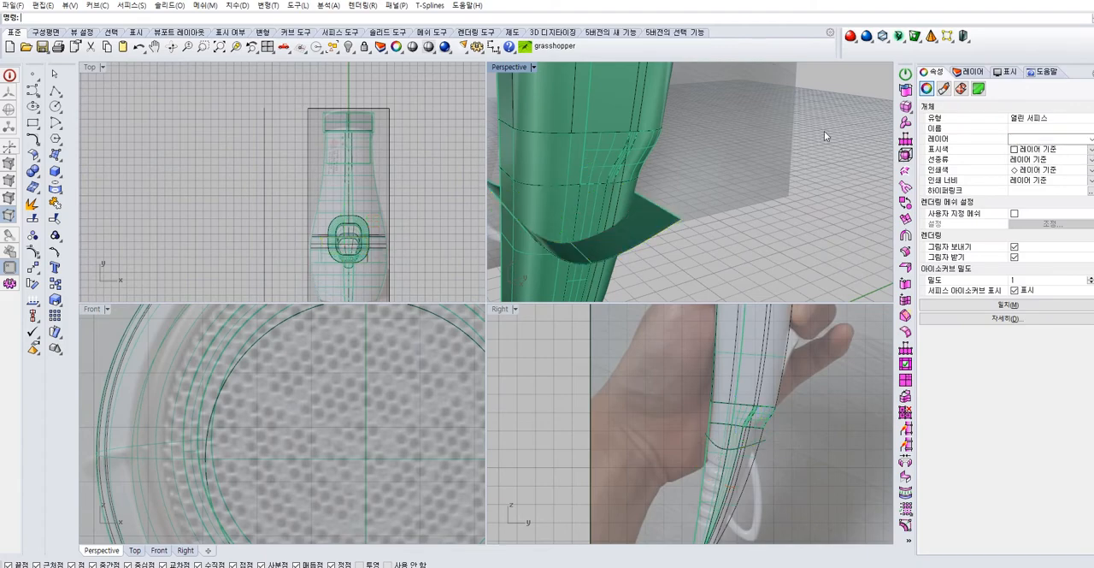
left_click(967, 72)
scroll(774, 169, "down", 8)
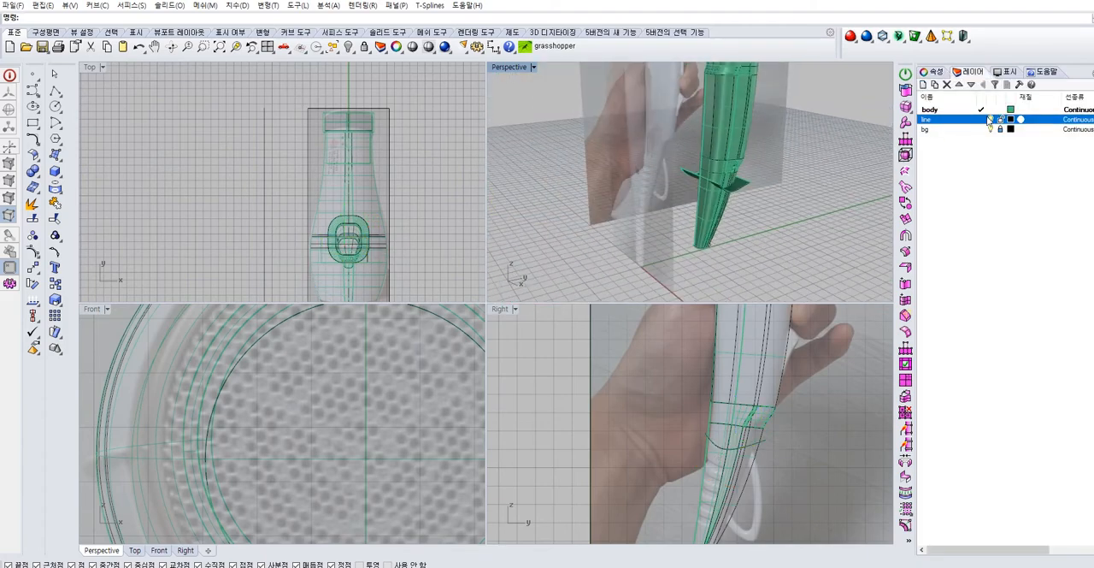
scroll(855, 146, "down", 10)
Split the joined hair dryer body with the curved cutting surface at the lower handle and delete the cutting surface
key("ctrl+a")
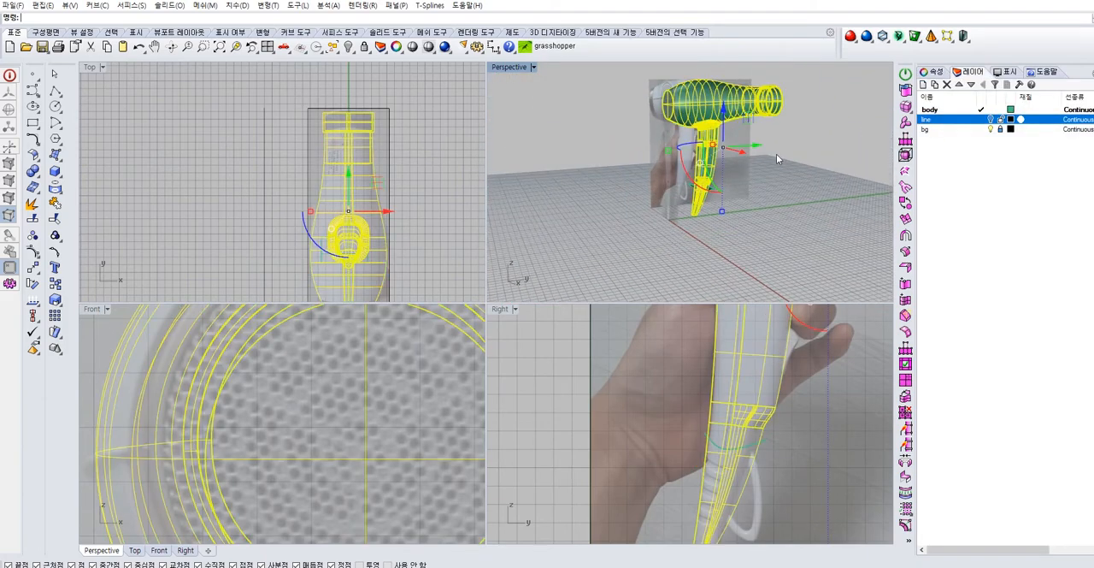
key("Escape")
scroll(701, 188, "up", 10)
mouse_move(659, 182)
right_mouse_down()
mouse_move(580, 181)
mouse_move(659, 196)
right_mouse_up()
left_click(580, 181)
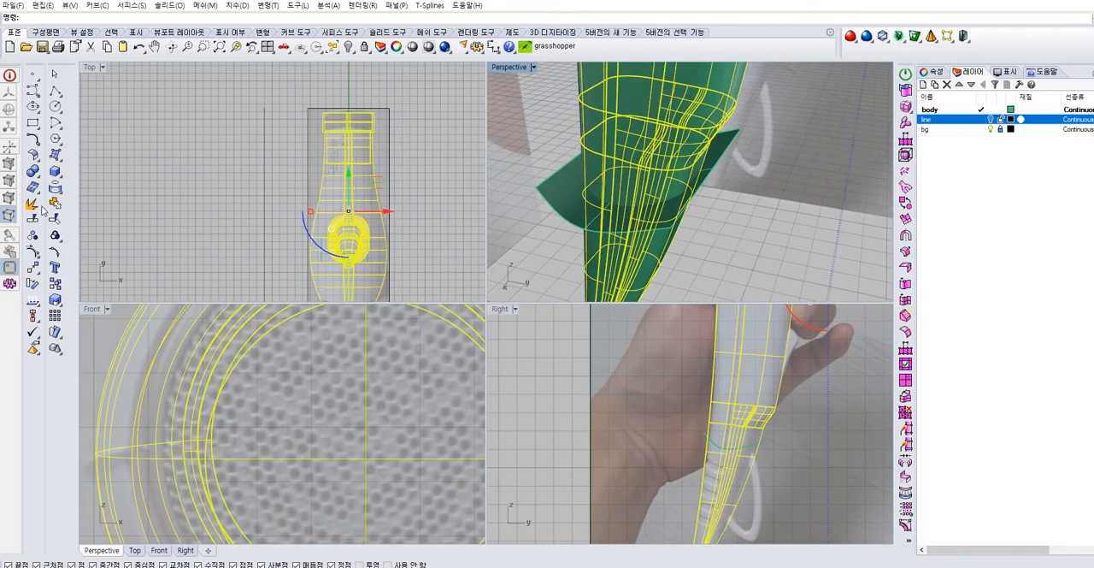
left_click(561, 202)
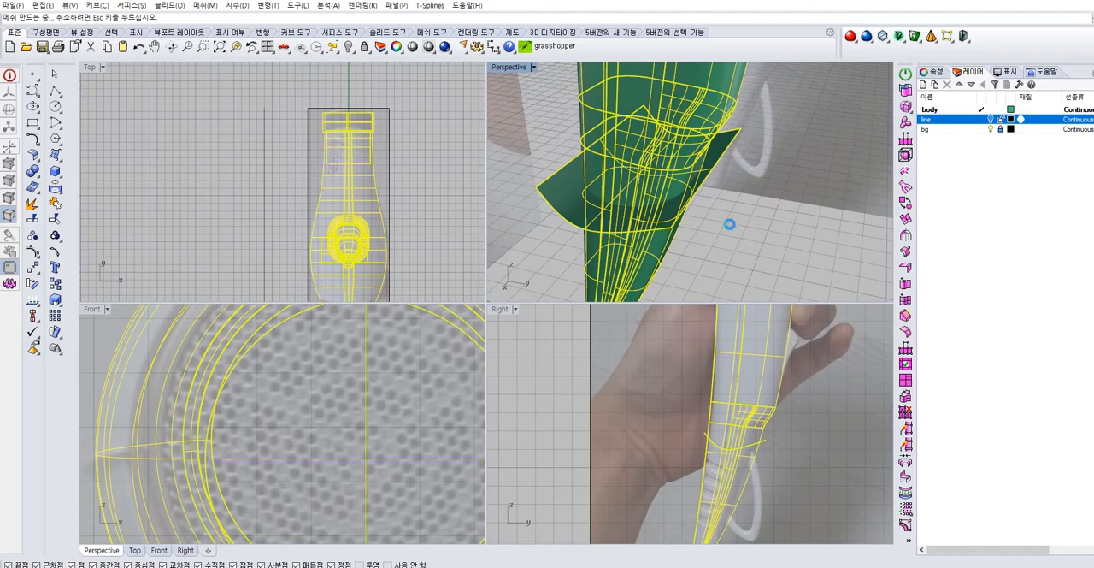
right_click(729, 224)
left_click(558, 190)
key("Delete")
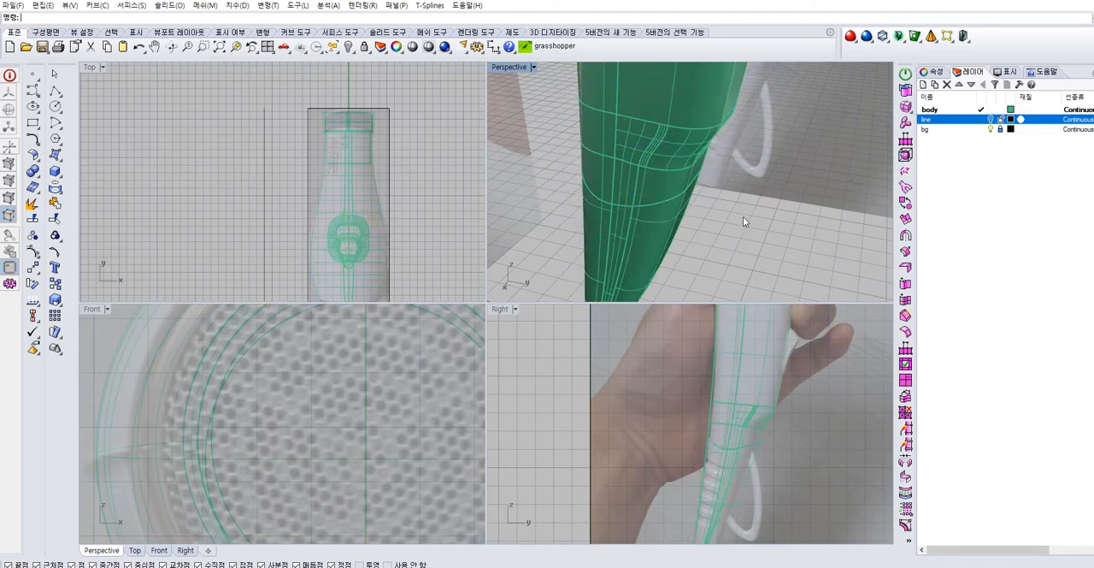
right_click_drag(743, 216, 654, 244)
scroll(603, 213, "up", 8)
right_click_drag(603, 214, 617, 195)
scroll(623, 210, "down", 10)
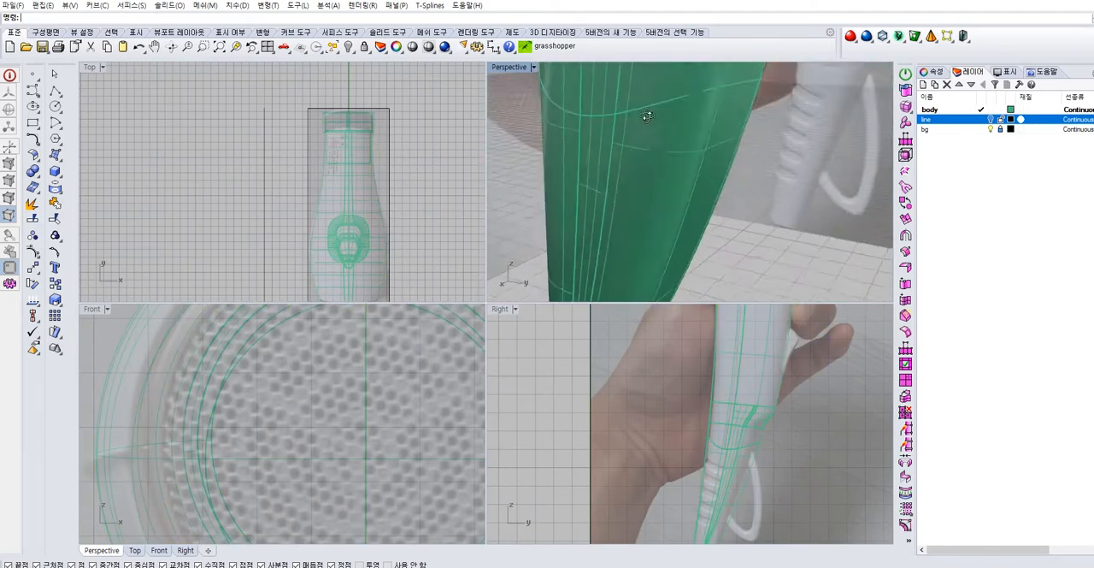
Undo the deletion of the curved cutting surface at the lower handle
left_click(660, 155)
right_click_drag(660, 156, 796, 149)
key("Escape")
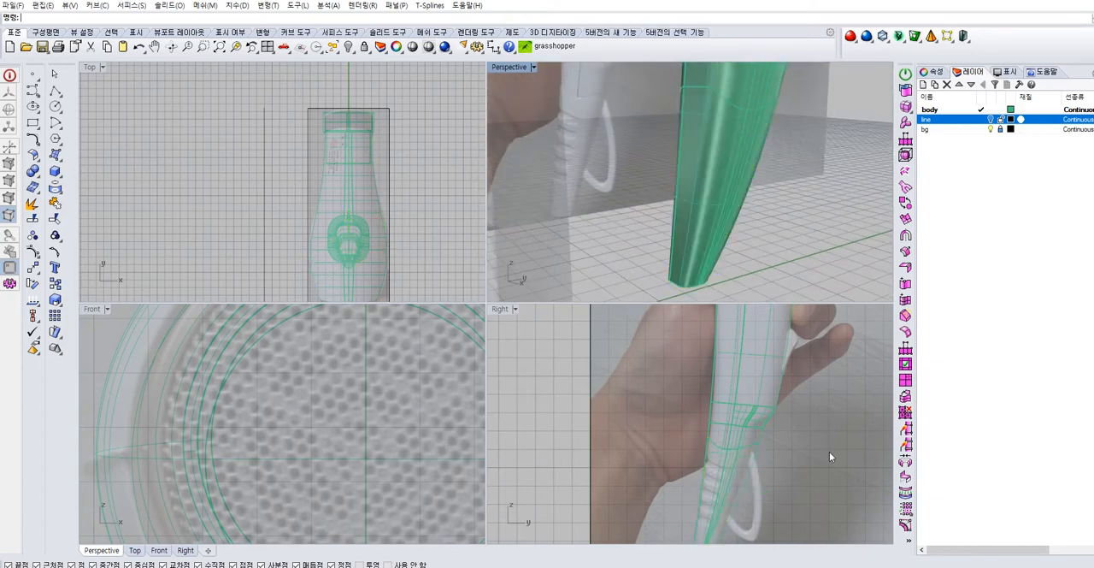
scroll(780, 470, "up", 5)
right_click_drag(804, 165, 773, 203)
key("ctrl+z")
key("Escape")
right_click_drag(818, 176, 706, 189)
scroll(705, 188, "up", 5)
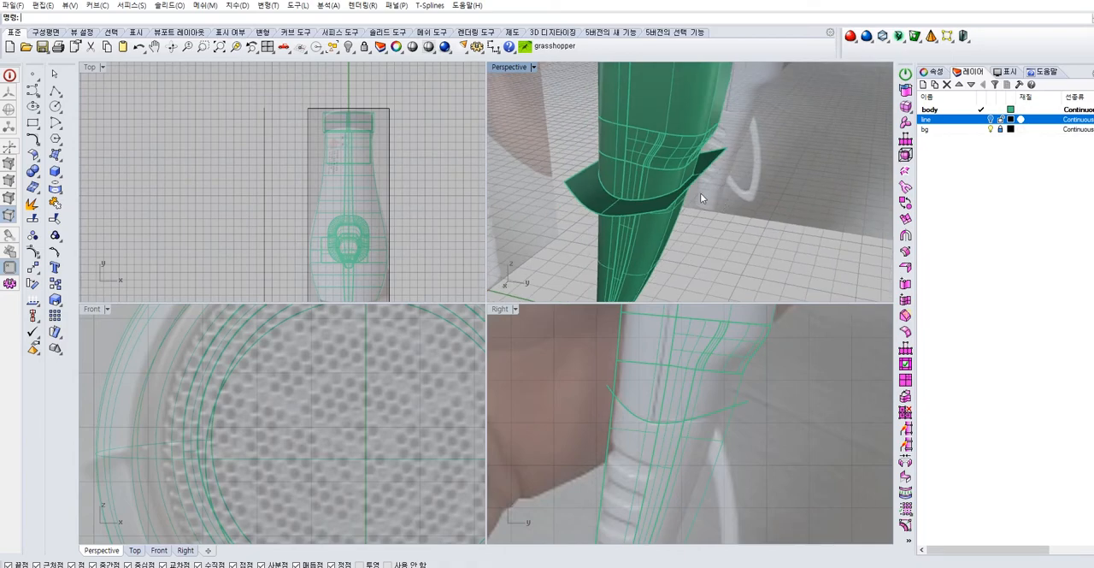
Trim away the part of the curved cutting surface outside the handle, using the upper body as the cutter
left_click(656, 171)
type("trim")
key("Return")
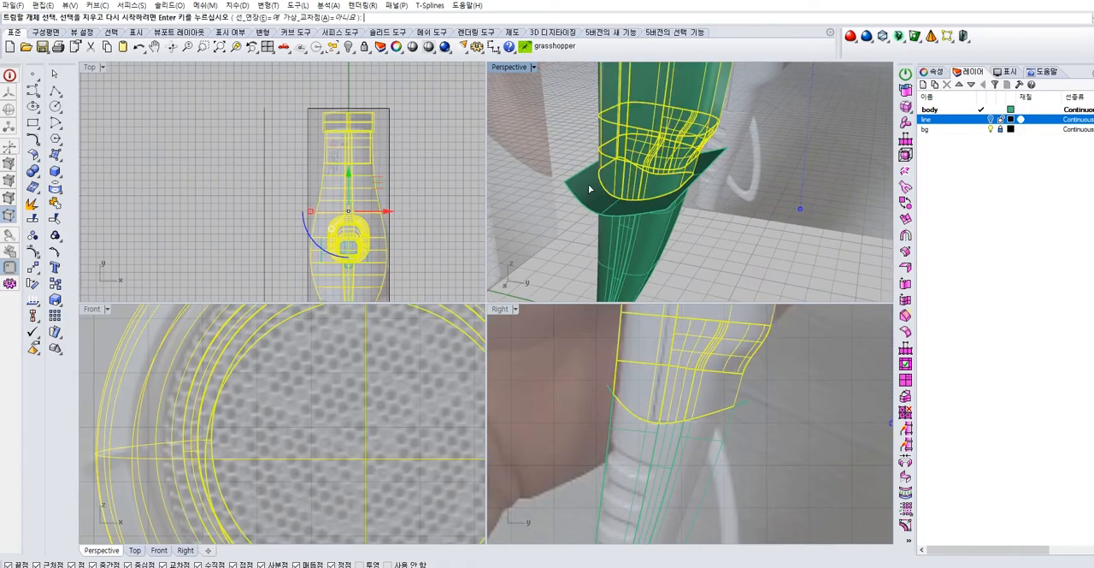
left_click(588, 186)
key("Escape")
Join the trimmed curved surface to the upper body as its closing face
right_click_drag(664, 190, 692, 128)
left_click(641, 206)
scroll(825, 204, "down", 3)
left_click(805, 219)
scroll(703, 183, "up", 4)
left_click(678, 214)
left_click(703, 249)
scroll(705, 244, "down", 5)
left_click(786, 77, "shift")
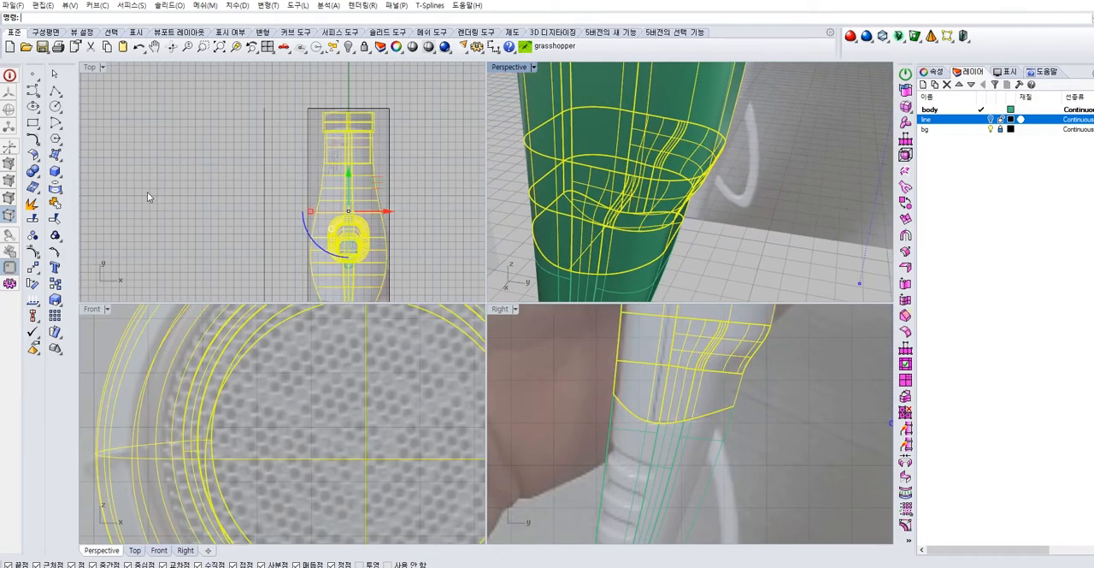
left_click(52, 201)
Join the remaining curved seam surface to the lower handle piece
right_click_drag(752, 211, 597, 228)
scroll(708, 251, "up", 4)
key("Escape")
left_click(596, 229)
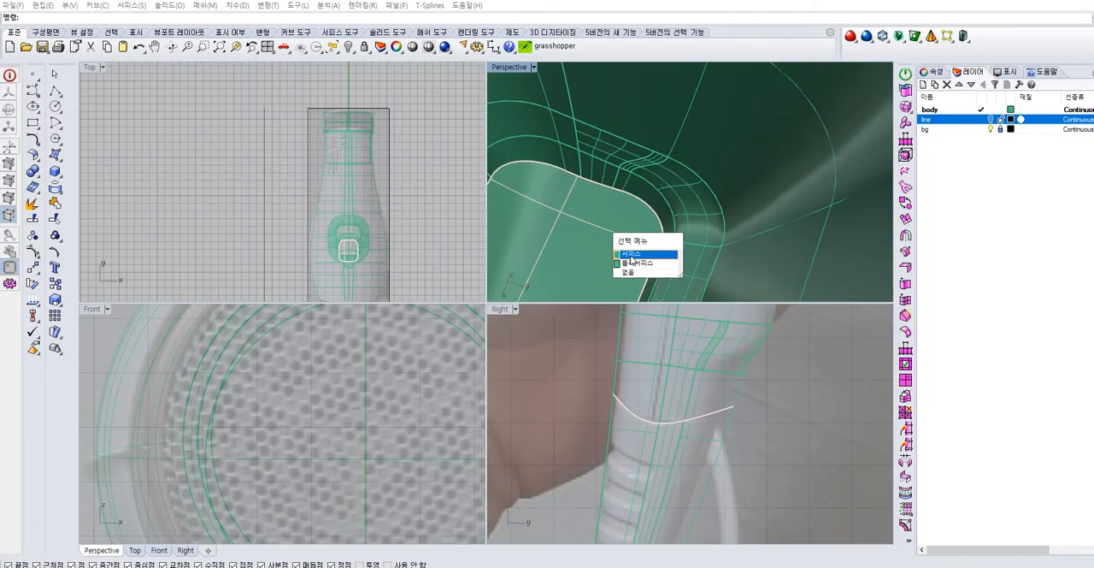
left_click(633, 261)
scroll(621, 248, "down", 3)
scroll(622, 248, "down", 5)
left_click(623, 244)
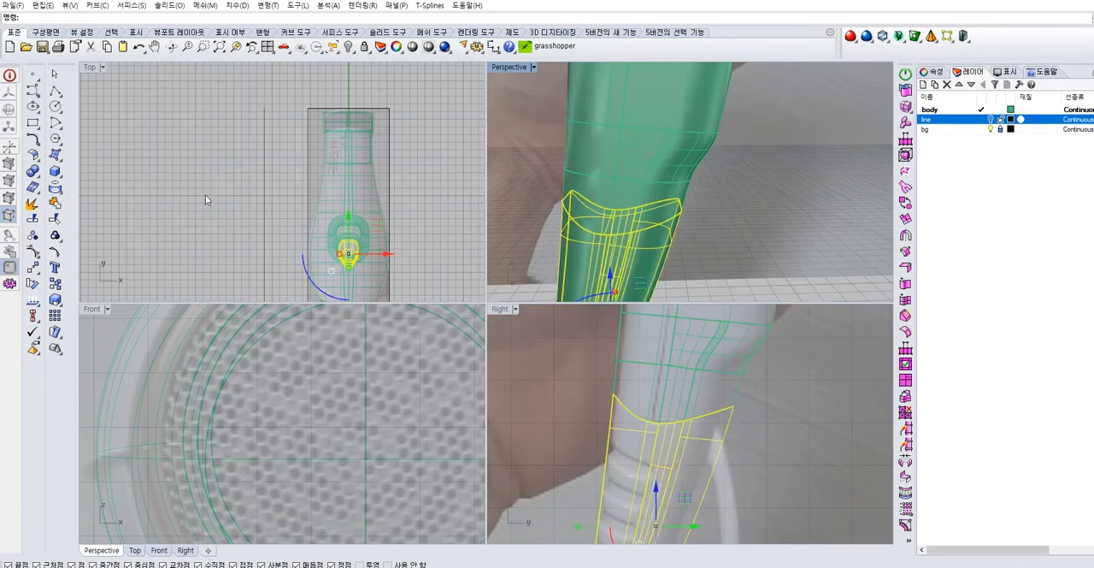
left_click(742, 193)
Close the open tip of the lower handle with a planar surface built from its edge curves
scroll(742, 193, "down", 3)
right_click_drag(740, 193, 724, 159)
right_click_drag(603, 270, 637, 140)
scroll(608, 170, "up", 3)
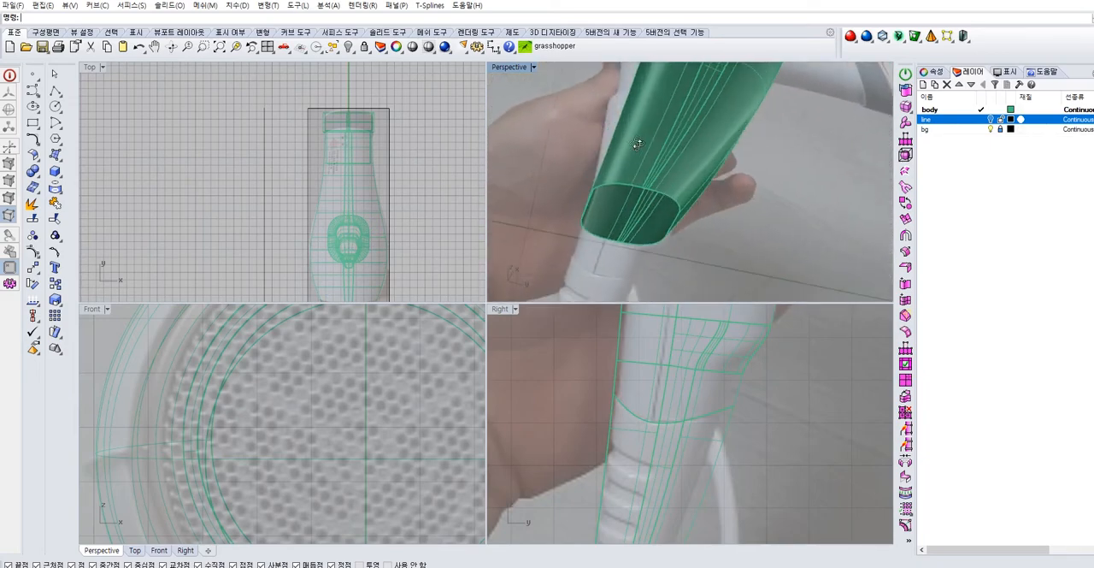
left_click(61, 193)
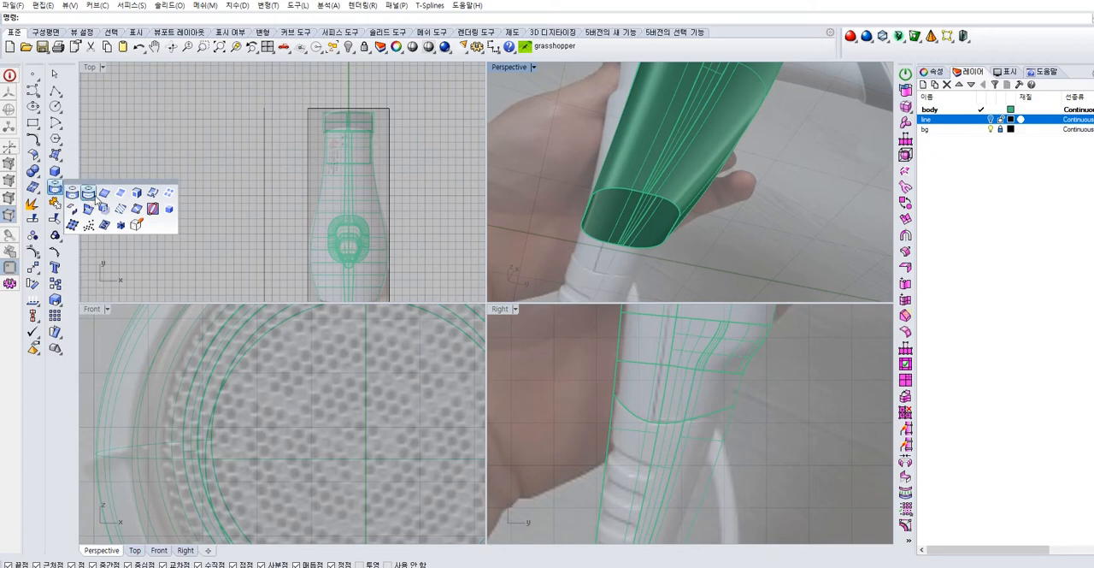
left_click(61, 163)
left_click(103, 175)
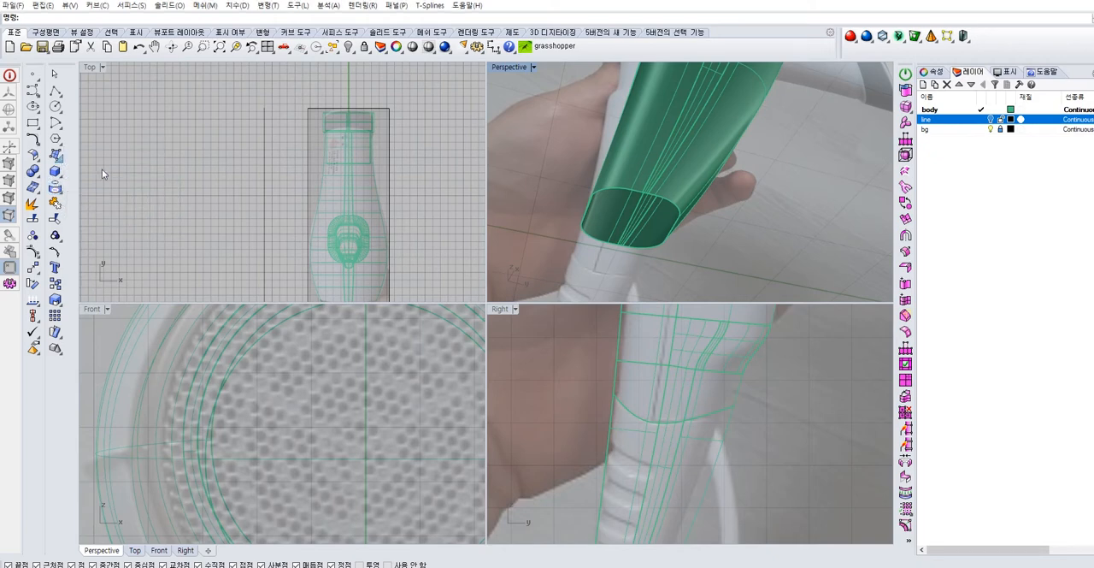
left_click_drag(546, 185, 545, 185)
right_click_drag(701, 215, 687, 221)
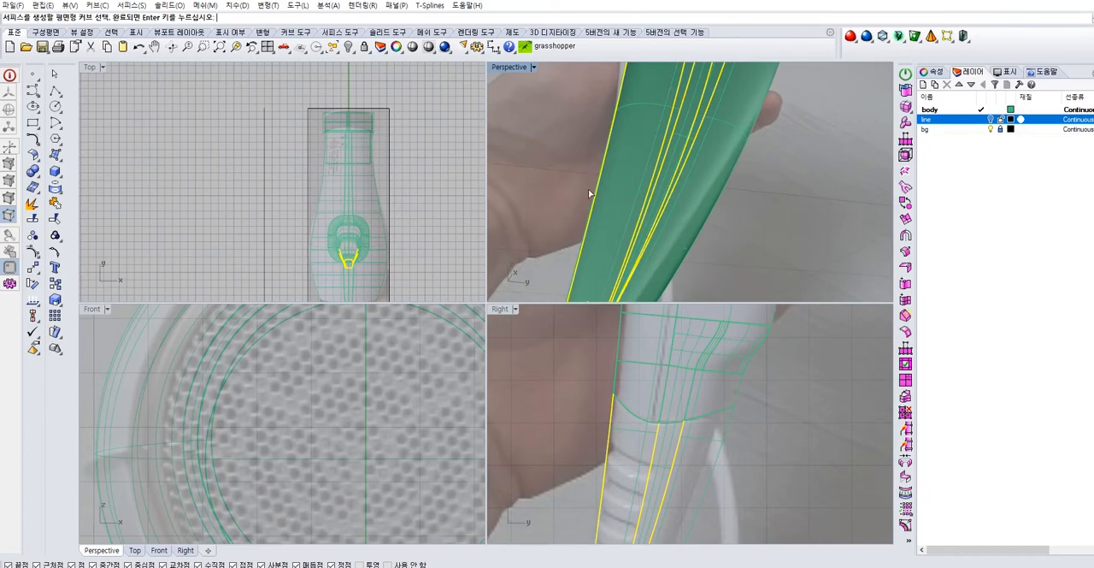
left_click_drag(687, 221, 568, 184, "ctrl")
scroll(600, 189, "down", 5)
right_click_drag(600, 189, 607, 174)
key("Return")
right_click_drag(673, 243, 686, 226)
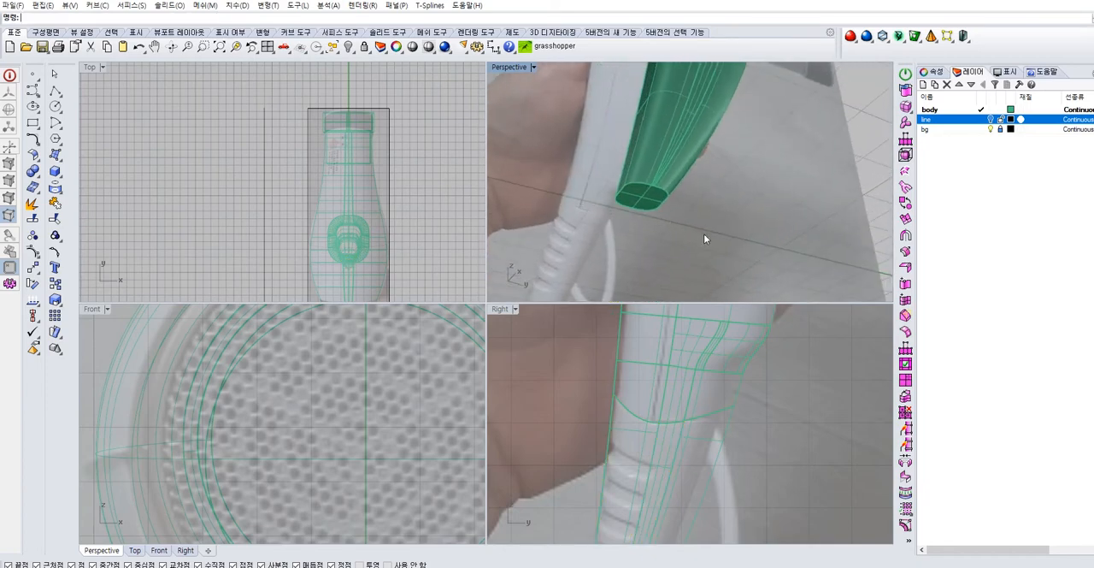
Join the planar end face to the lower handle
left_click_drag(687, 226, 570, 177)
left_click(53, 207)
left_click(803, 210)
left_click(678, 159)
left_click(764, 204)
right_click_drag(764, 205, 700, 229)
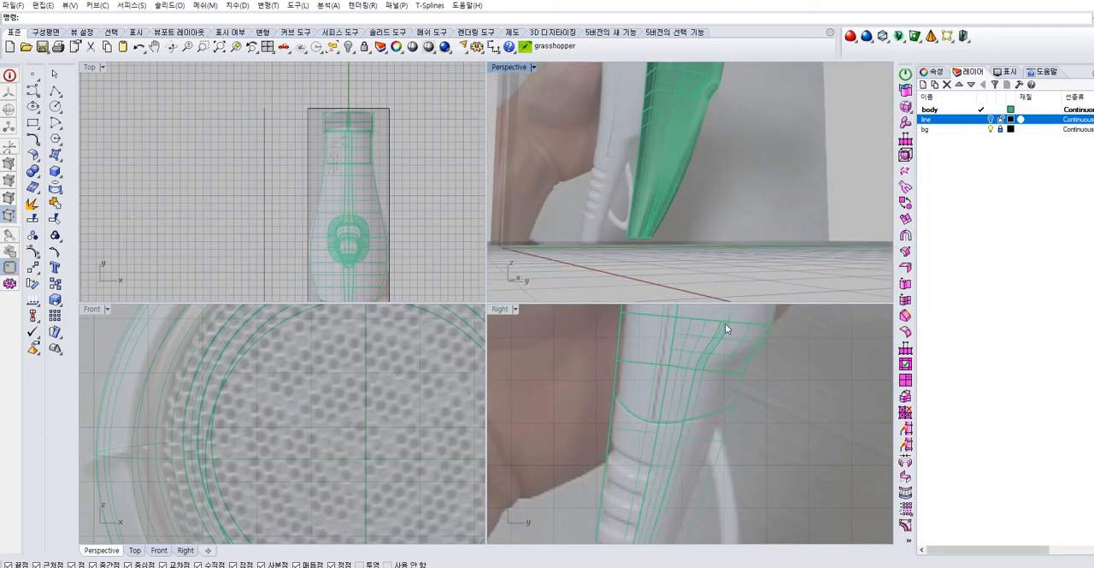
Examine the grip grooves and the hanging loop on the lower handle against the side and front reference photos
scroll(723, 415, "down", 5)
right_click_drag(723, 414, 631, 404)
scroll(629, 406, "up", 3)
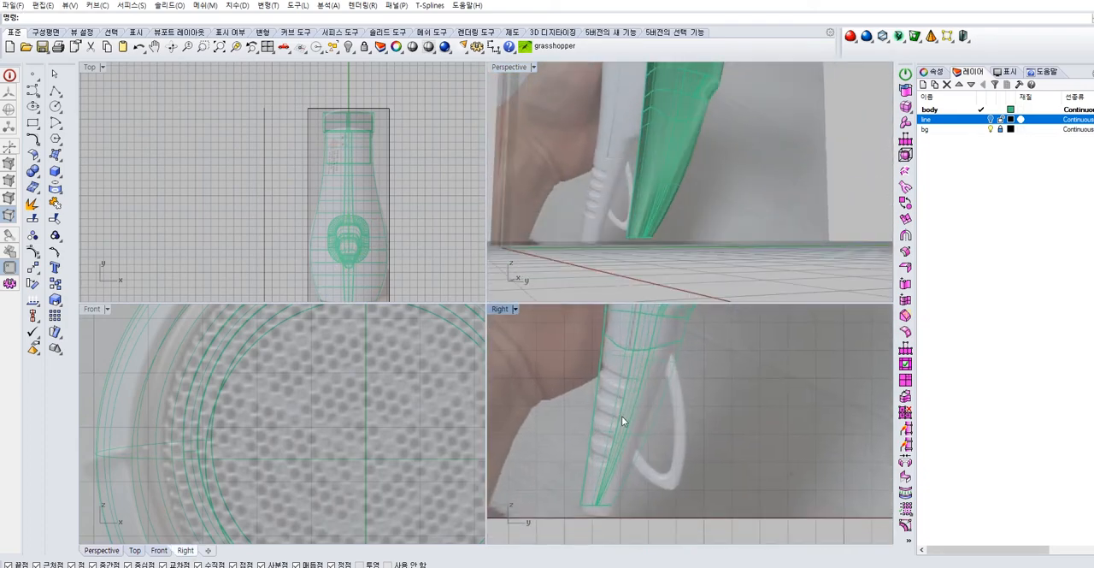
scroll(618, 429, "up", 6)
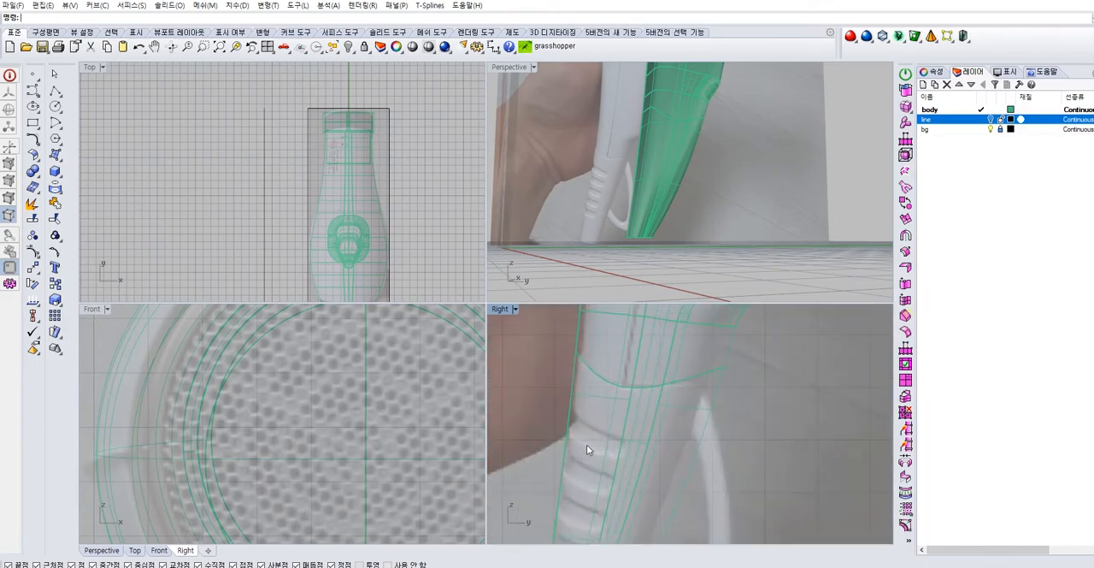
scroll(611, 392, "down", 2)
scroll(611, 397, "down", 6)
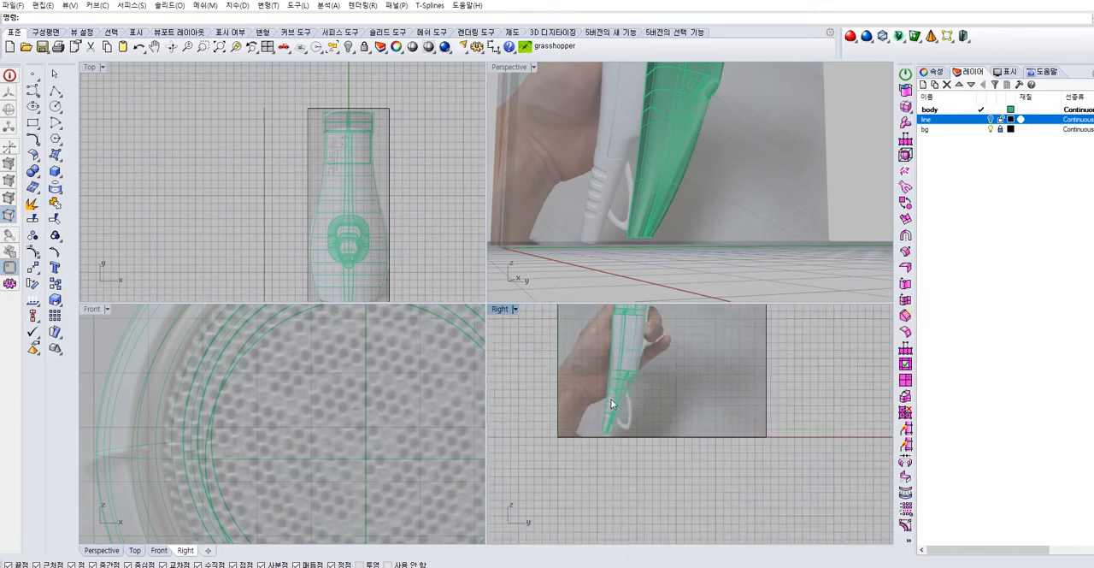
scroll(611, 411, "up", 8)
scroll(602, 380, "down", 3)
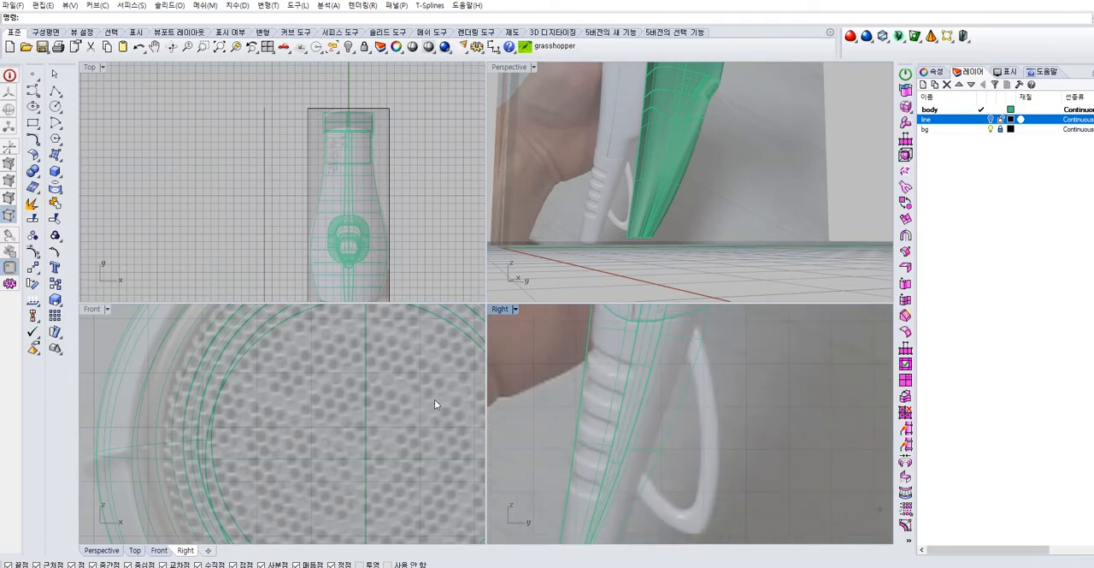
scroll(435, 399, "down", 5)
scroll(400, 432, "up", 8)
scroll(386, 440, "up", 2)
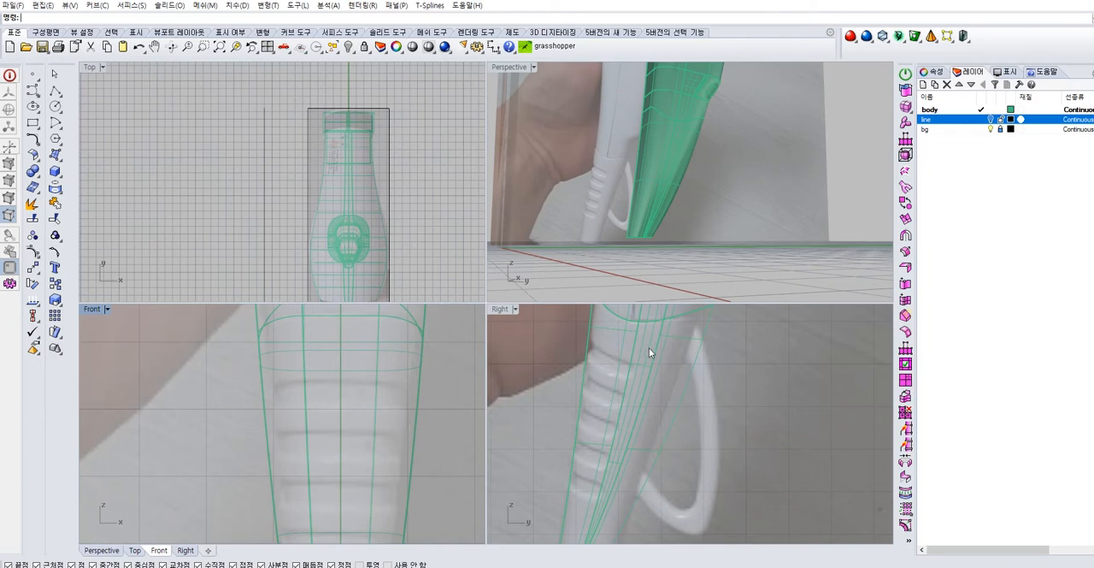
scroll(617, 358, "down", 2)
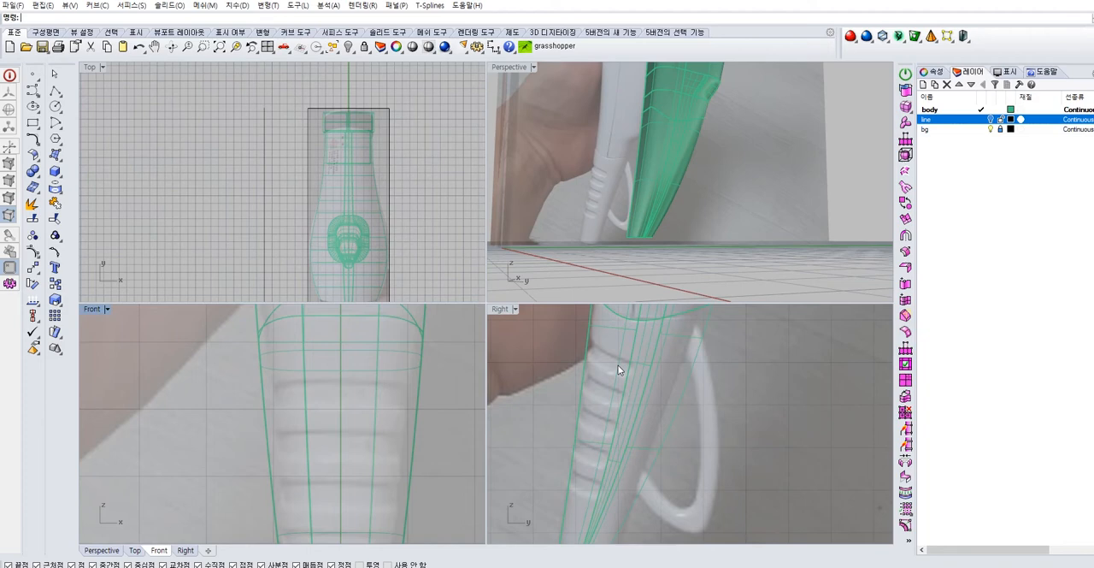
scroll(632, 366, "down", 2)
scroll(669, 209, "up", 4)
right_click_drag(669, 209, 632, 214)
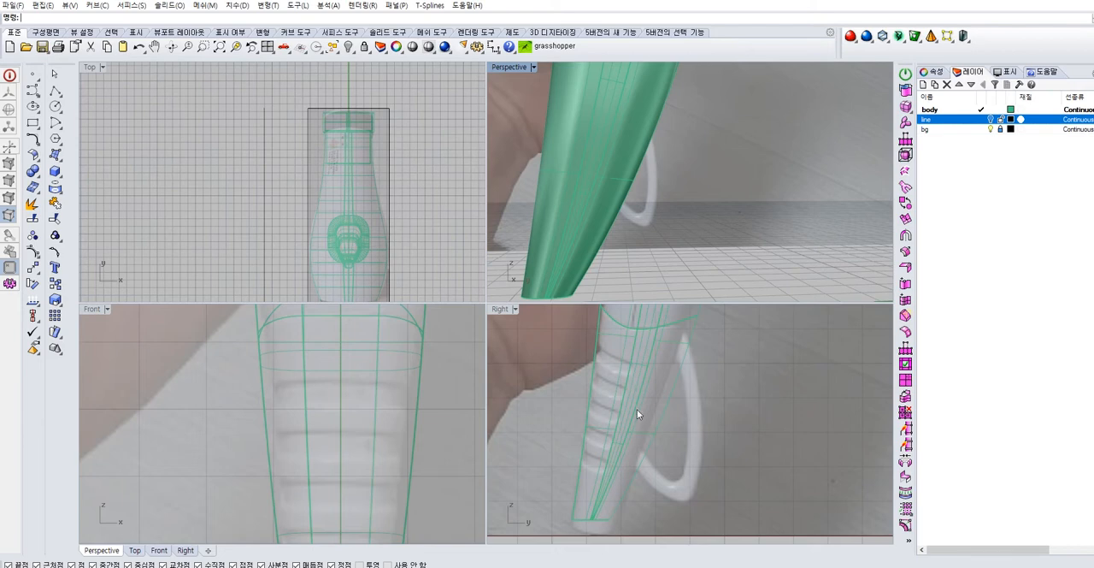
Draw a straight line along the uppermost photographed grip groove of the handle in the Right view
double_click(505, 309)
scroll(522, 333, "up", 5)
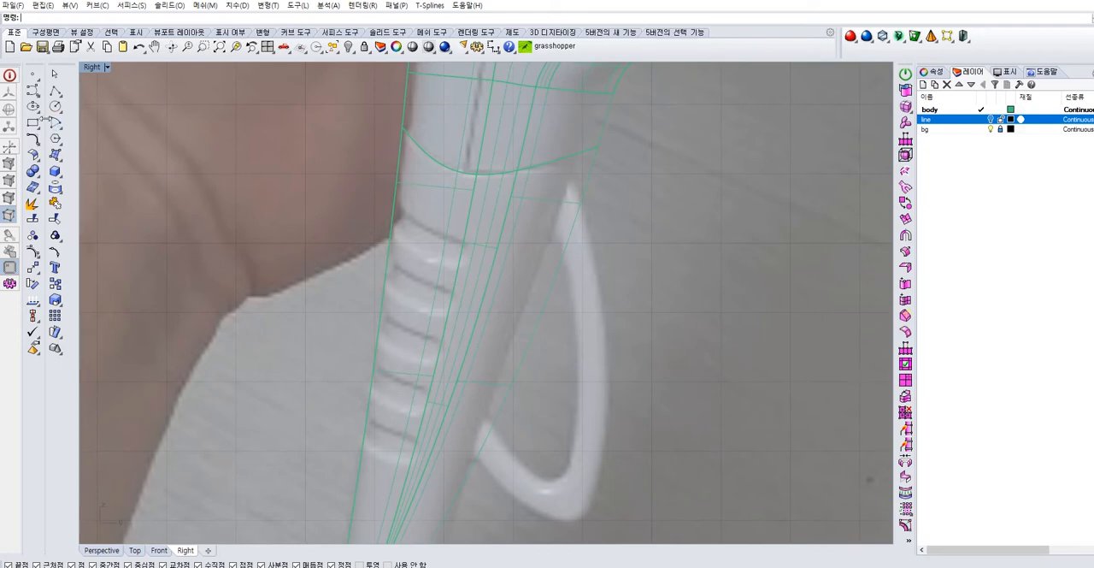
left_click(54, 92)
left_click(374, 195)
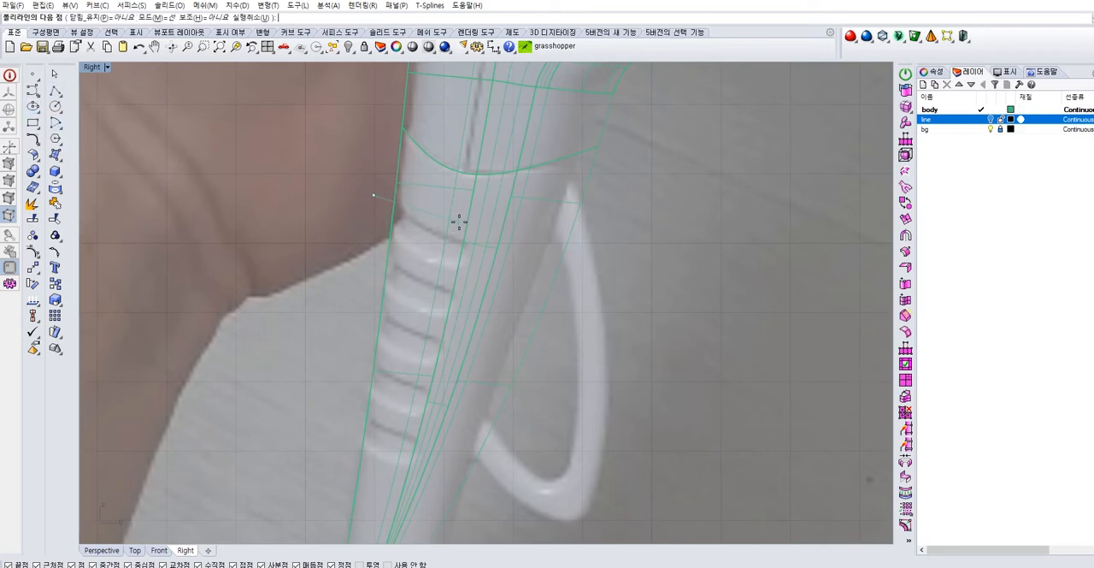
scroll(452, 238, "up", 3)
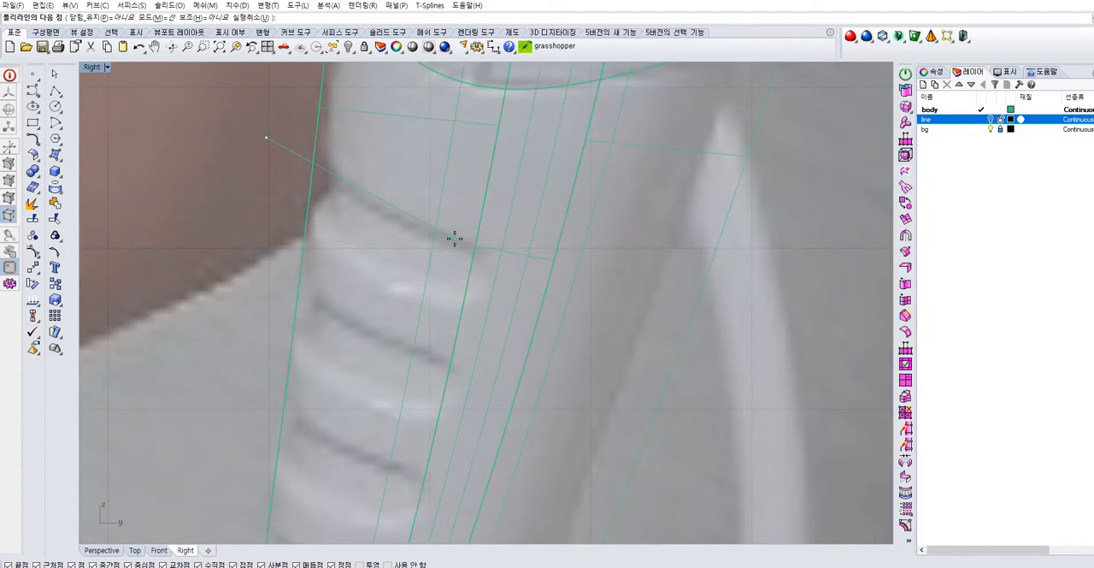
key("Escape")
scroll(460, 242, "down", 5)
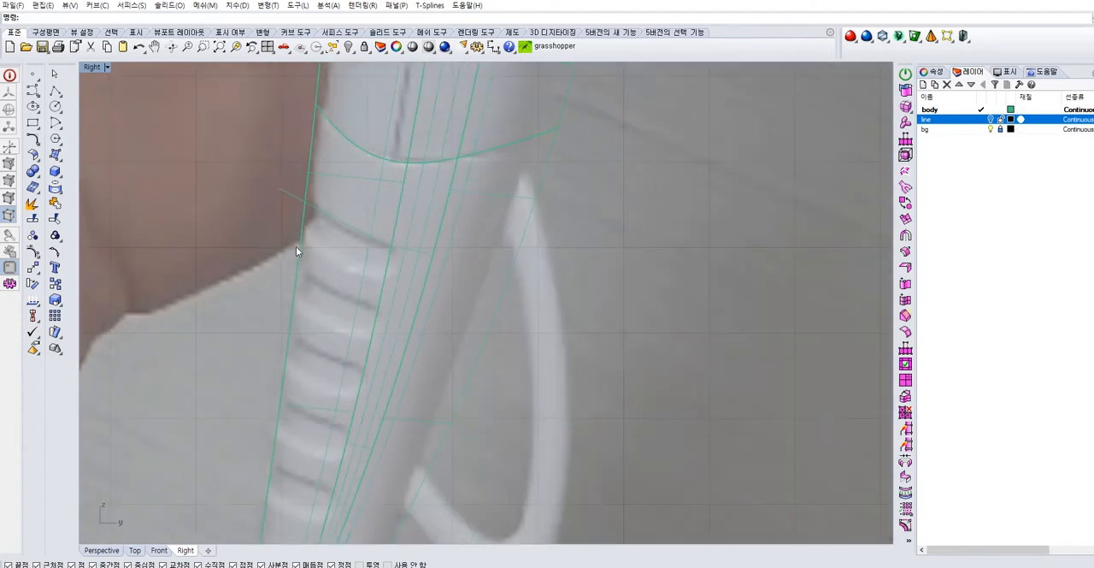
key("ctrl+a")
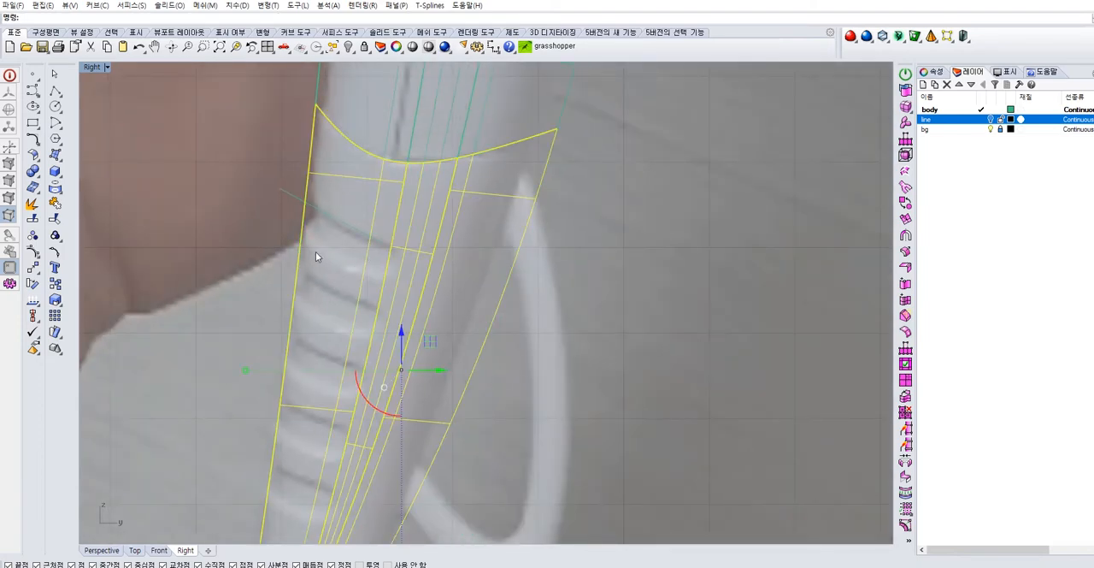
key("Escape")
Extract an isocurve from the side surface of the lower handle near the grip grooves
double_click(94, 68)
right_click_drag(692, 181, 589, 213)
key("ctrl+a")
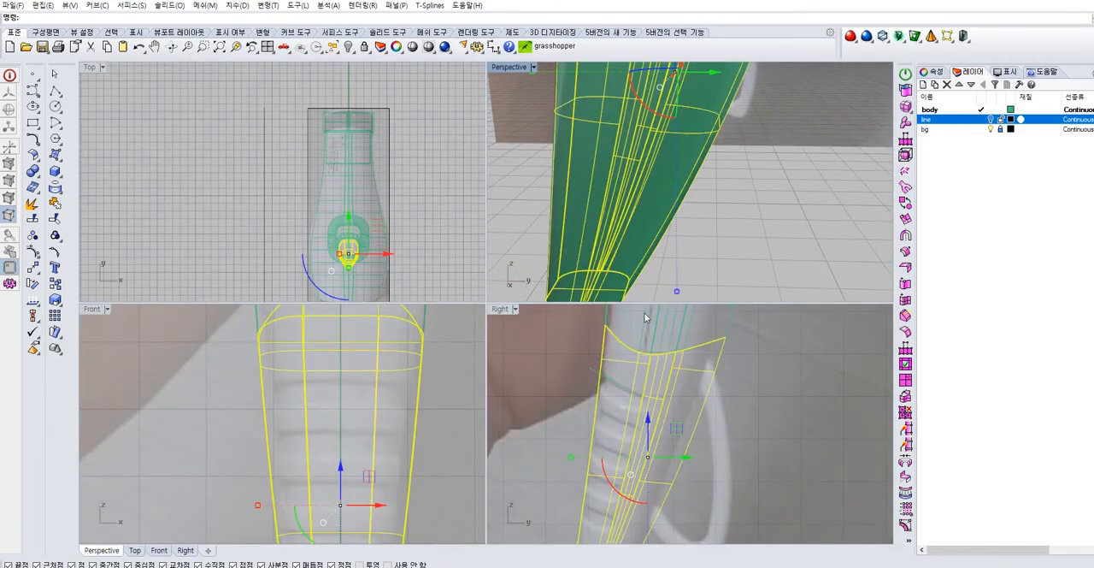
key("Escape")
left_click(61, 196)
left_click(169, 210)
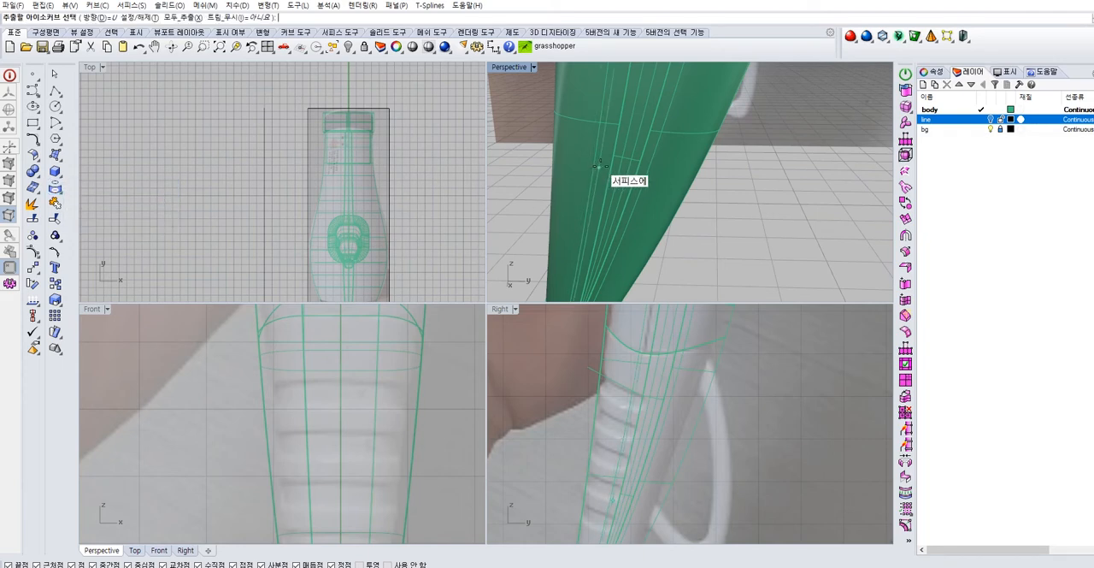
scroll(658, 376, "up", 5)
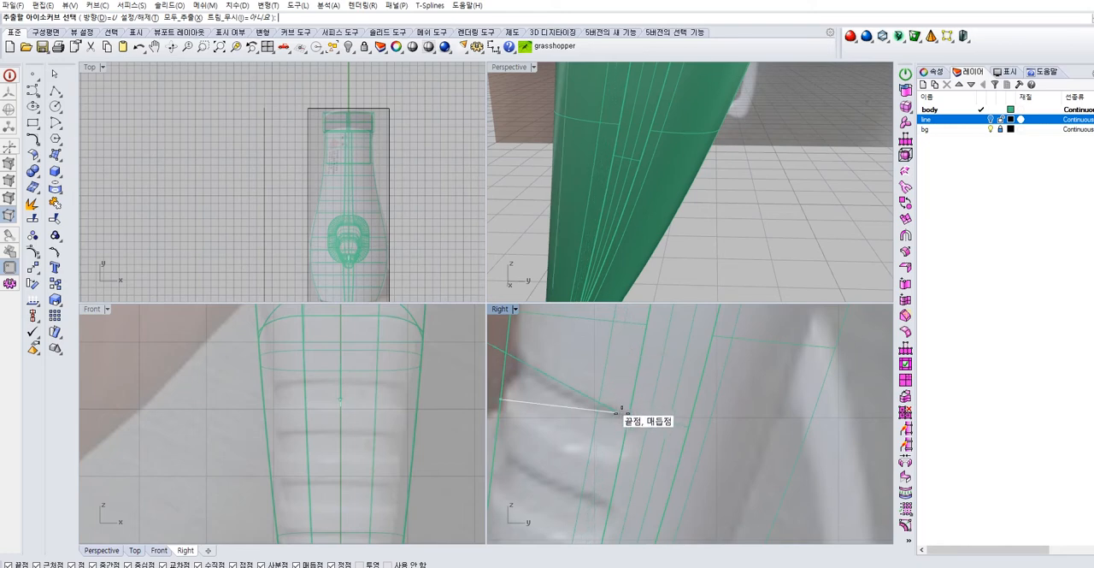
scroll(609, 109, "up", 3)
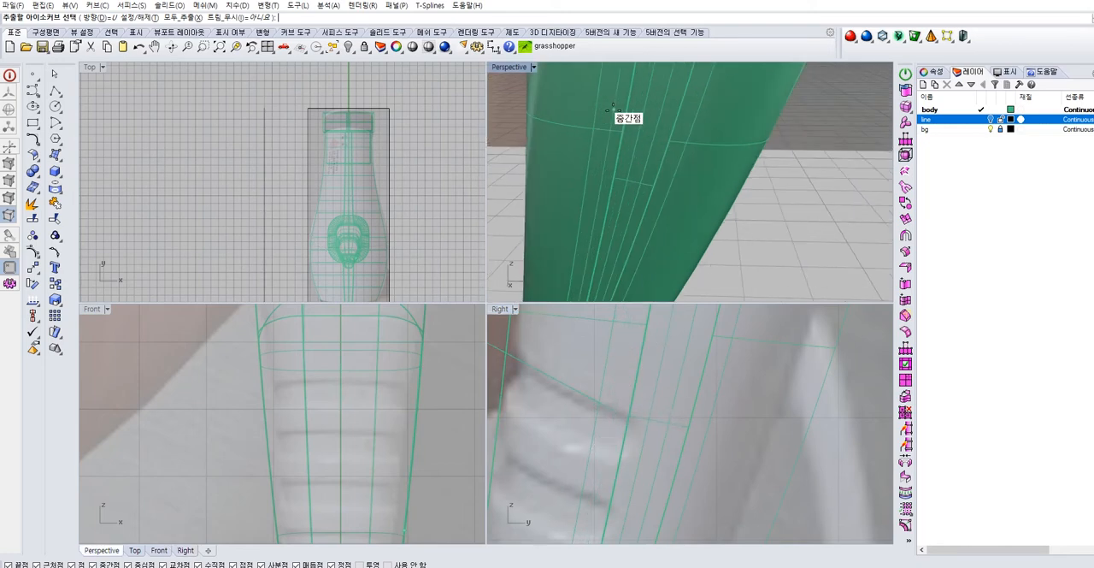
scroll(608, 109, "up", 2)
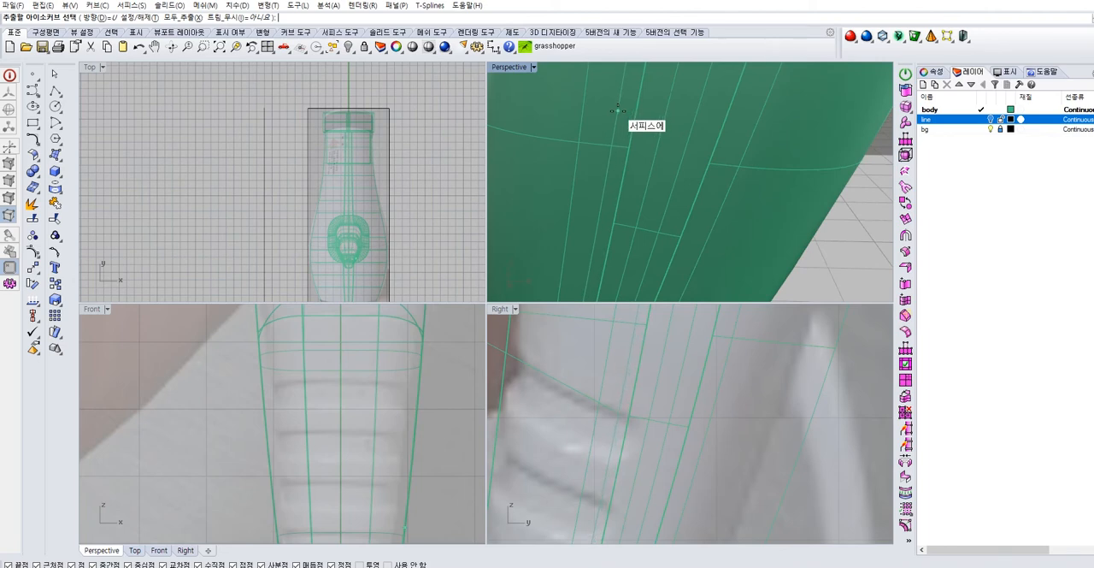
left_click(615, 111)
right_click(797, 224)
left_click(869, 240)
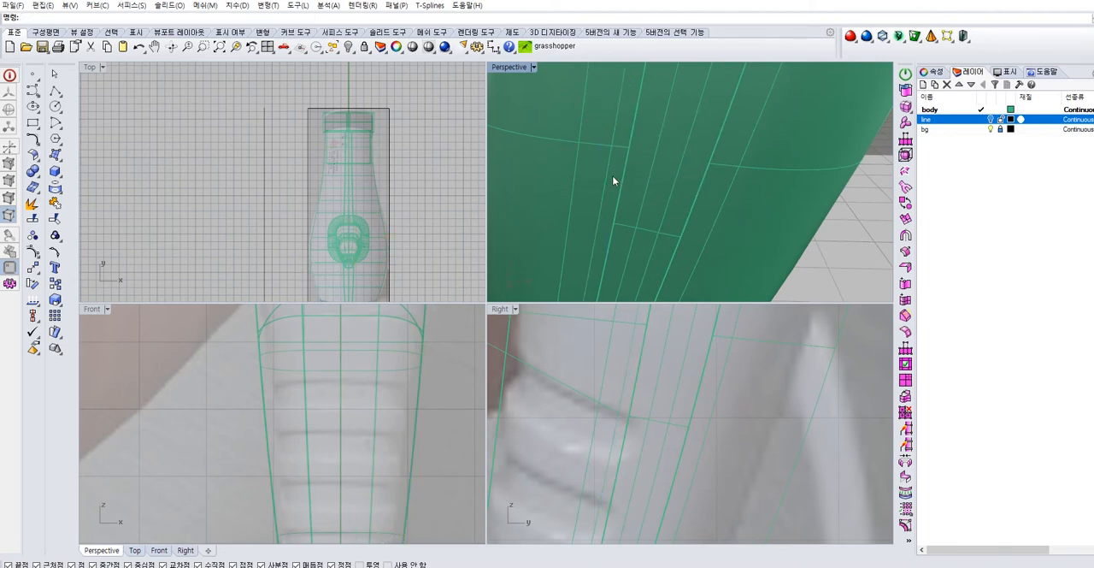
Delete the straight line drawn along the uppermost grip groove
left_click(614, 177)
left_click(650, 201)
left_click(564, 137)
scroll(564, 149, "down", 5)
left_click(522, 205)
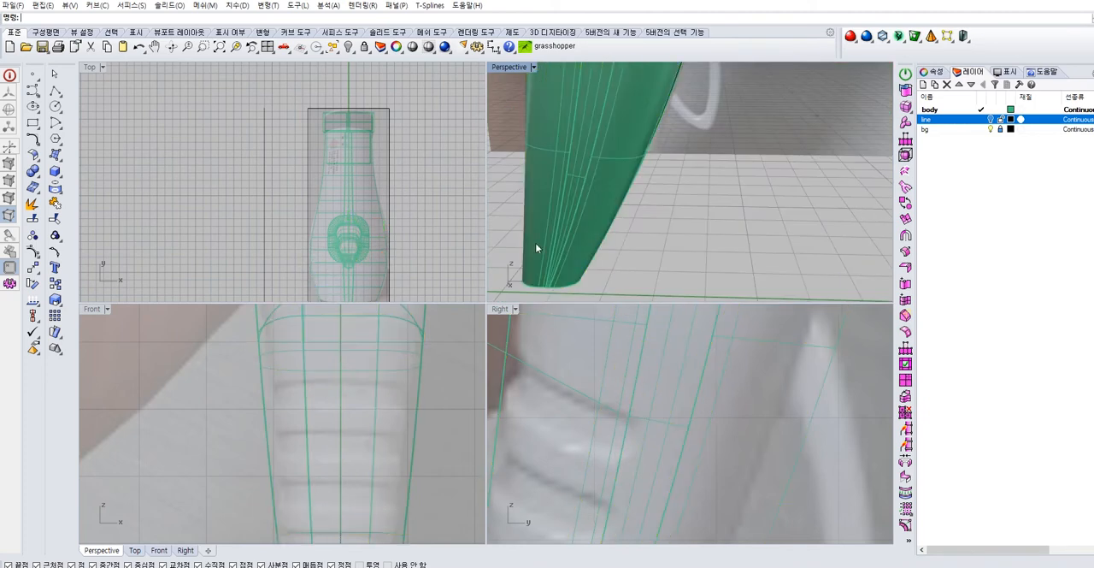
left_click(539, 366)
key("Delete")
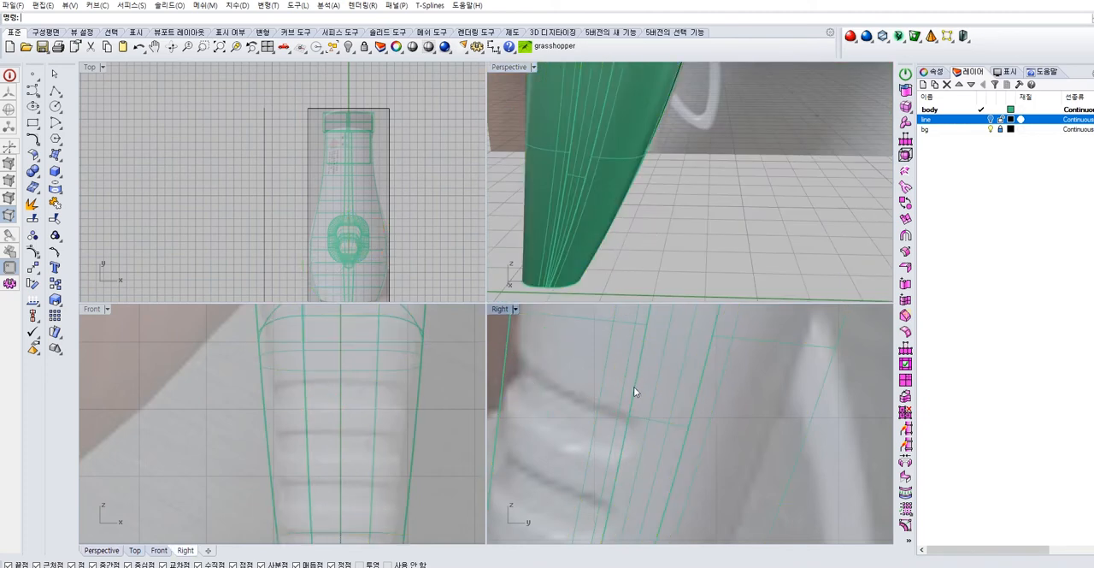
left_click(37, 89)
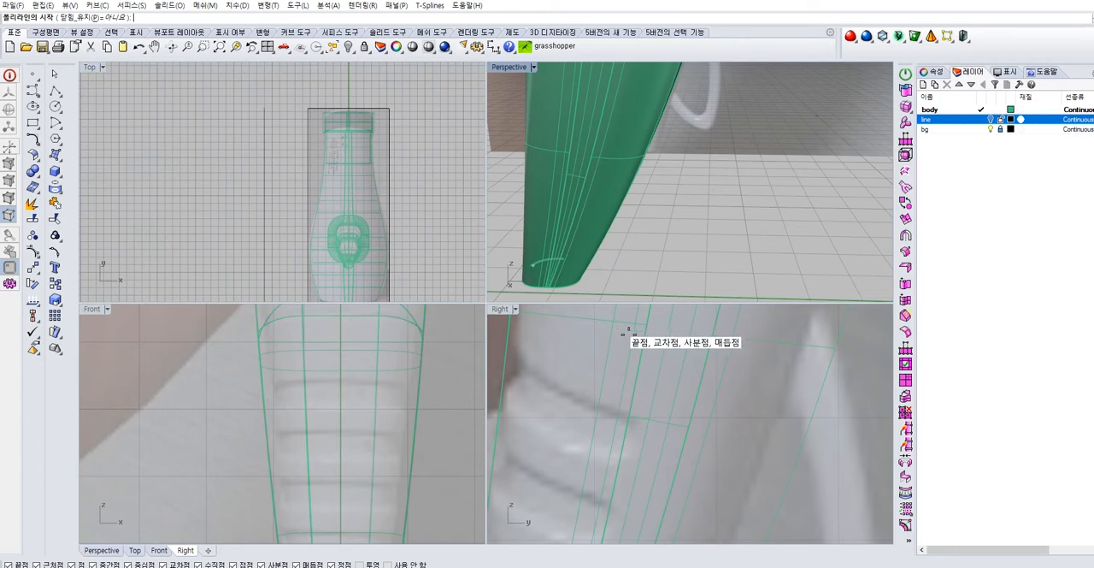
scroll(577, 209, "up", 5)
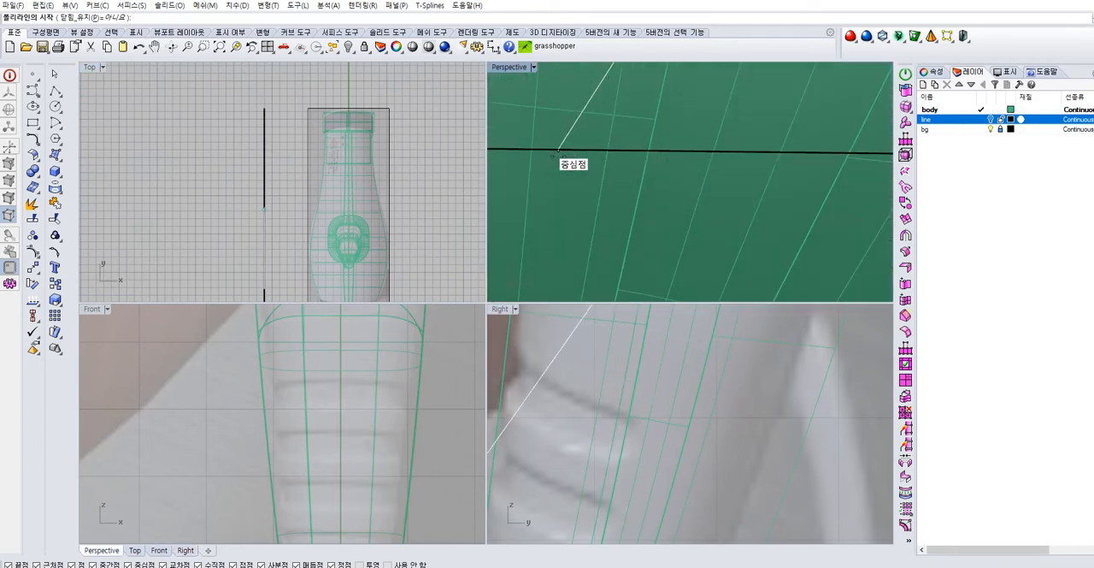
scroll(562, 452, "down", 5)
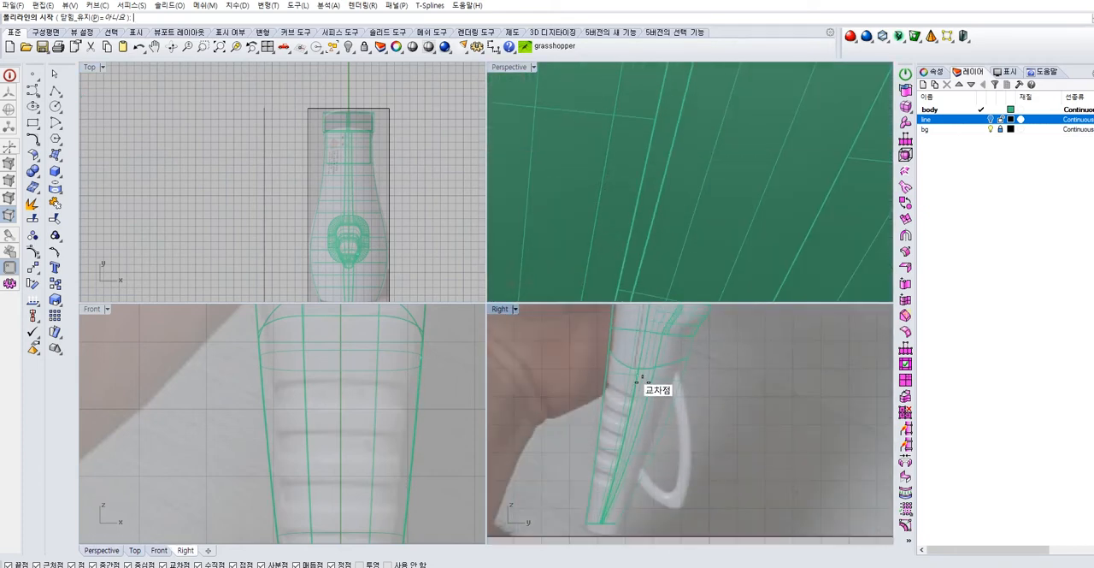
scroll(624, 392, "up", 3)
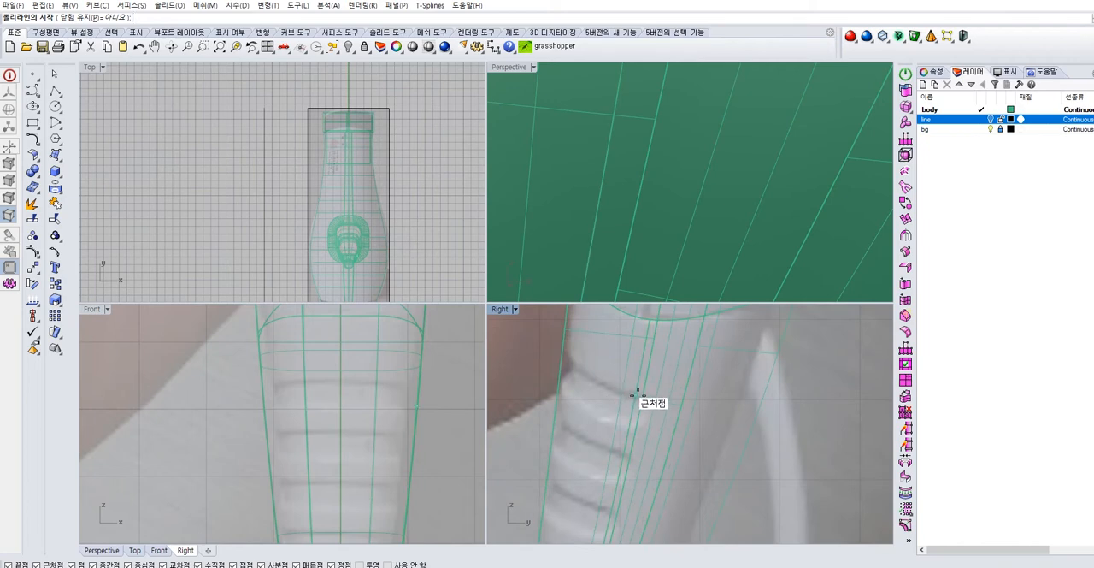
key("Escape")
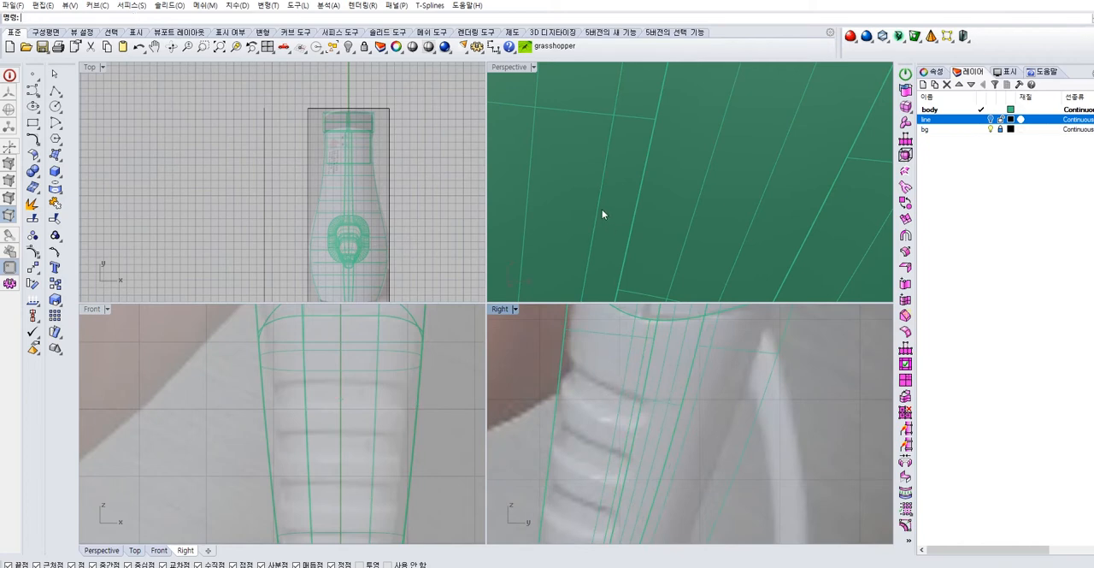
Move the extracted isocurve sideways out of the lower handle so it stands clear of the side surface
left_click(599, 208)
left_click(632, 233)
scroll(654, 226, "down", 6)
right_click_drag(654, 227, 619, 223)
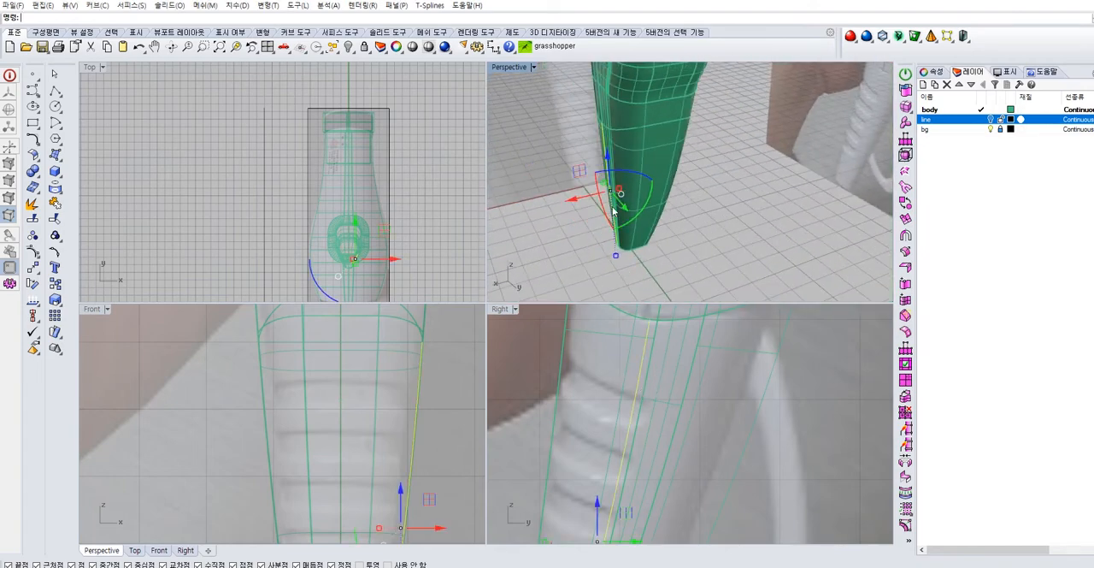
right_click_drag(624, 227, 562, 213)
left_click_drag(568, 182, 523, 180)
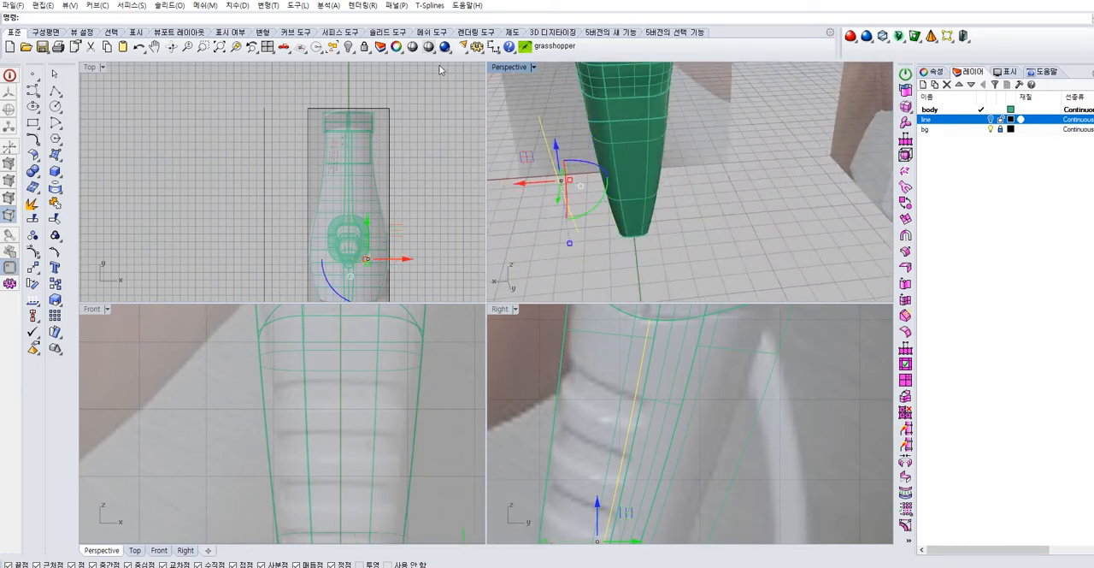
Flatten the moved isocurve onto one X plane using Set Points with only X enabled, aligned to world coordinates
left_click(33, 268)
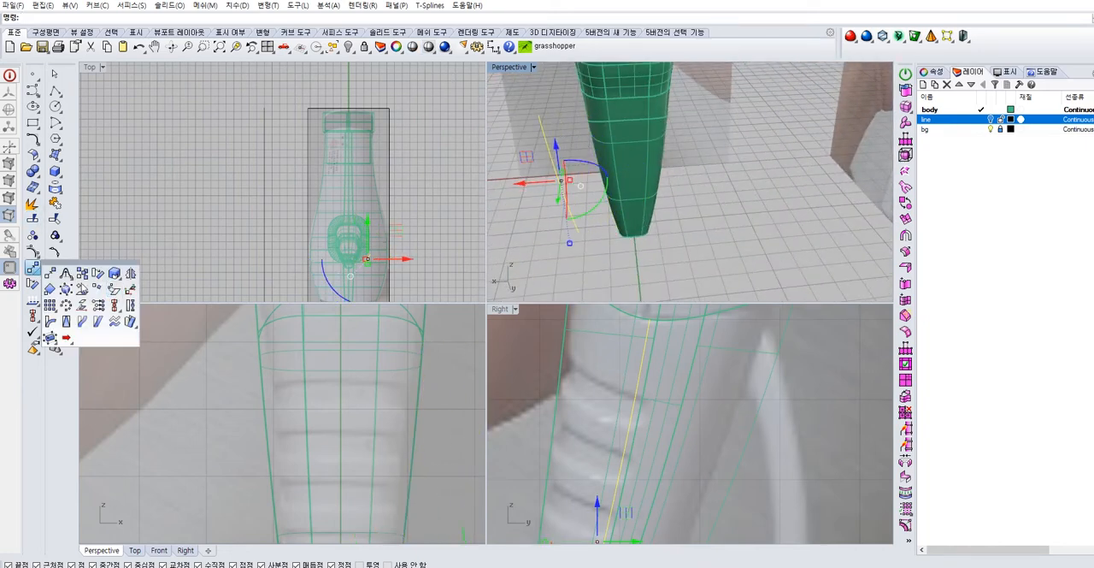
left_click(113, 306)
left_click(38, 274)
left_click(114, 305)
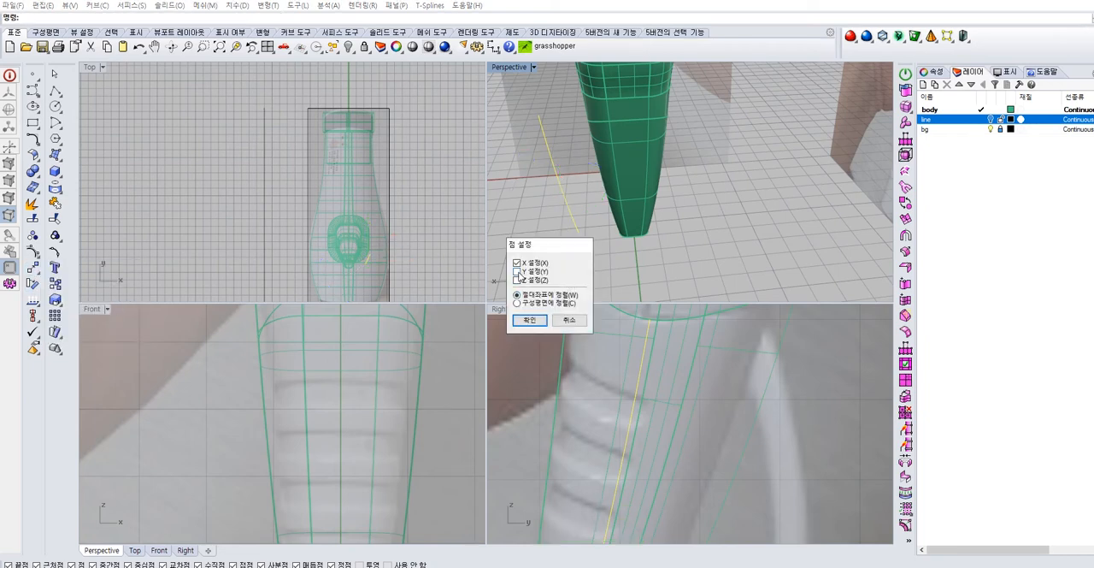
left_click(520, 316)
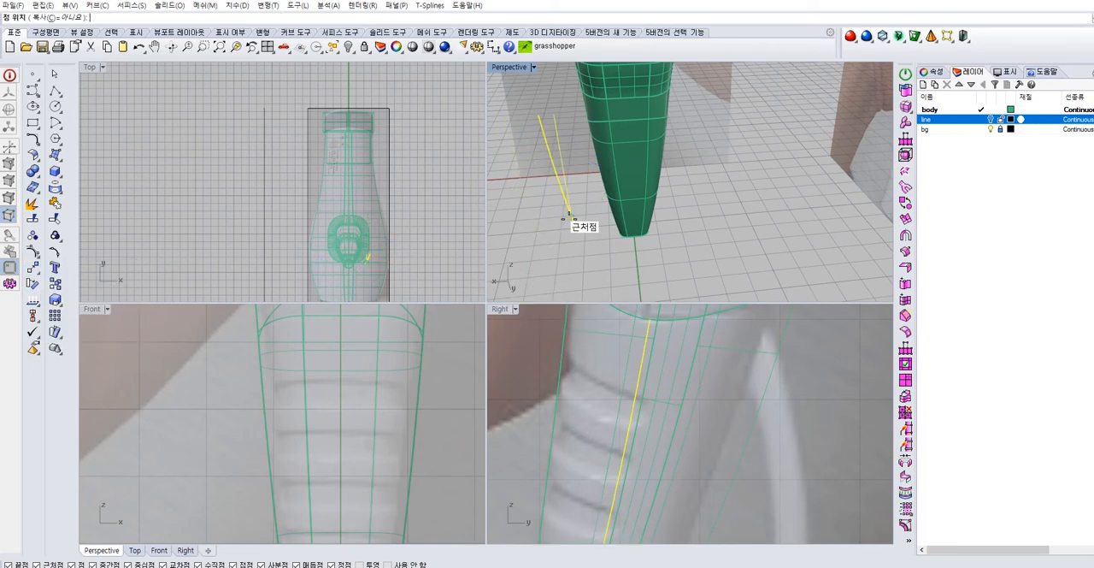
left_click(566, 220)
right_click_drag(615, 268, 599, 248)
left_click(706, 257)
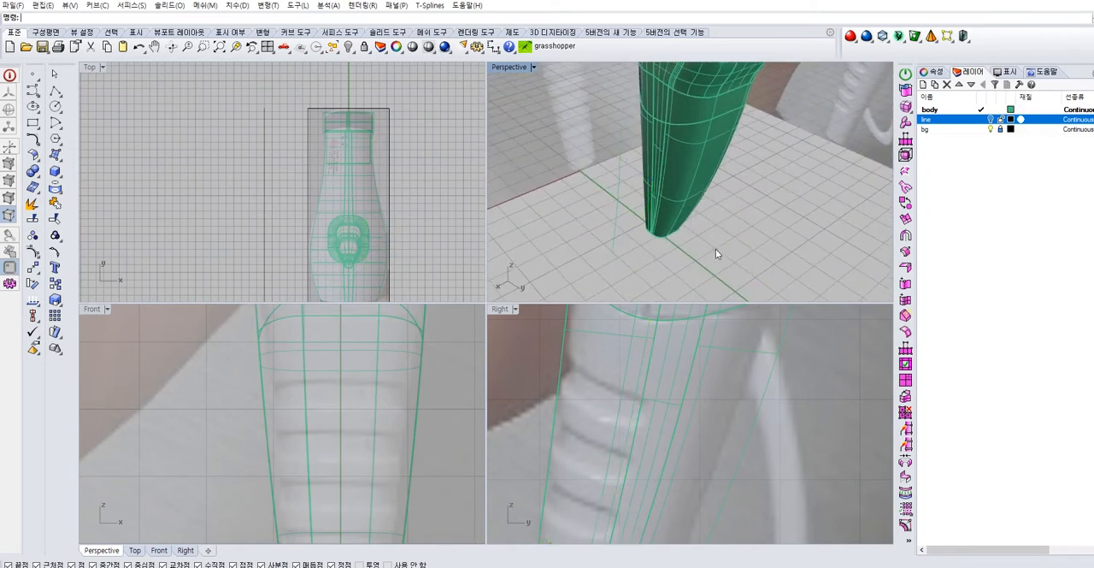
Draw a straight line from the flattened isocurve outward along the uppermost photographed grip groove in the Right view
left_click(54, 90)
left_click(634, 157)
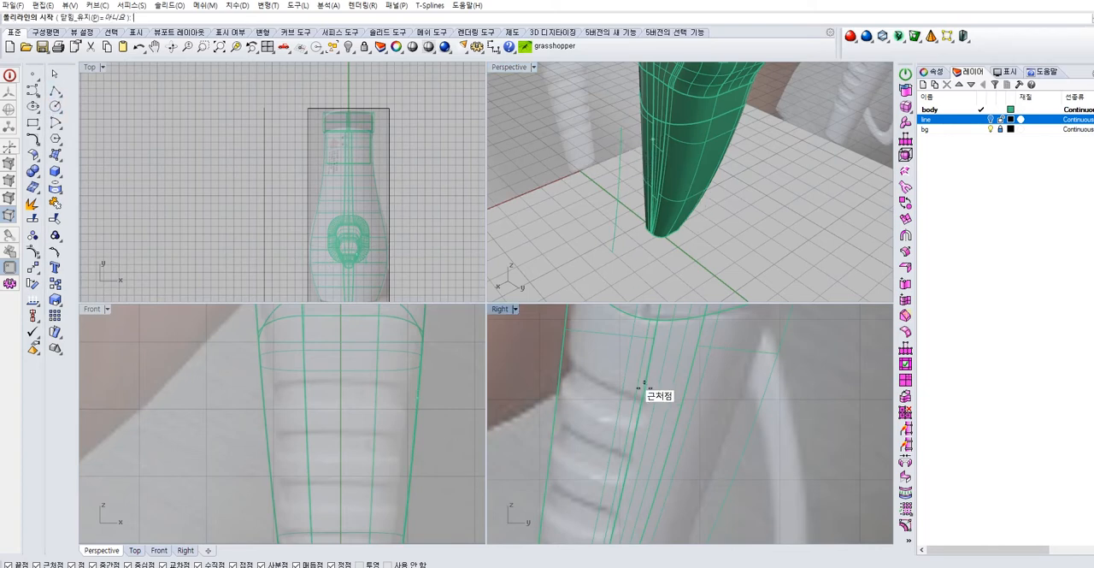
scroll(624, 178, "up", 3)
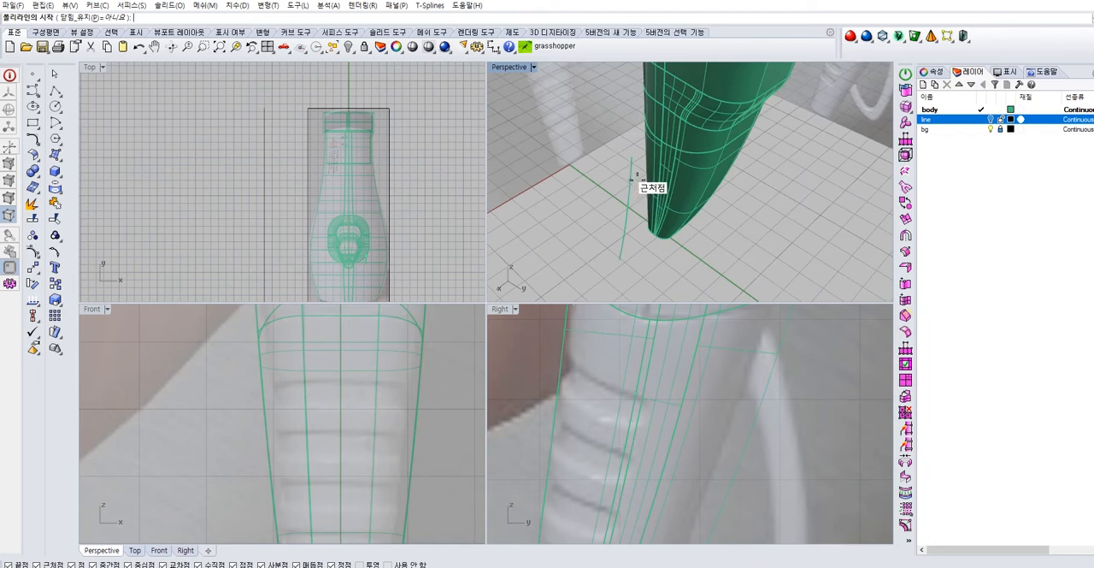
left_click(636, 180)
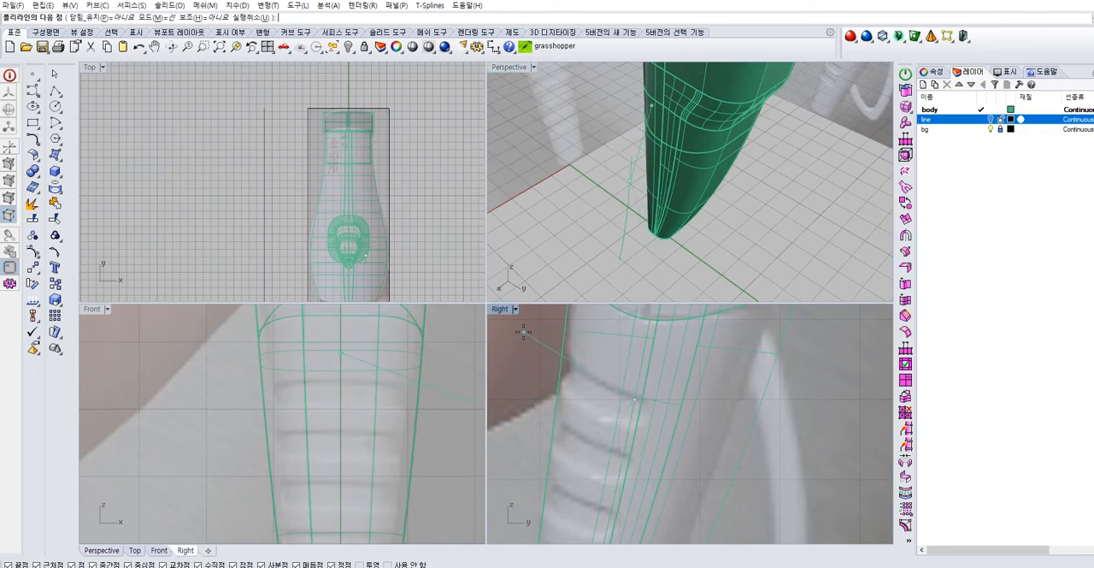
left_click(498, 318)
key("Return")
Shift and duplicate the line into a parallel pair crossing the isocurve, and copy the pair down to the next grip groove
left_click_drag(555, 350, 620, 376)
left_click_drag(547, 322, 521, 378)
scroll(601, 369, "down", 2)
scroll(607, 369, "down", 2)
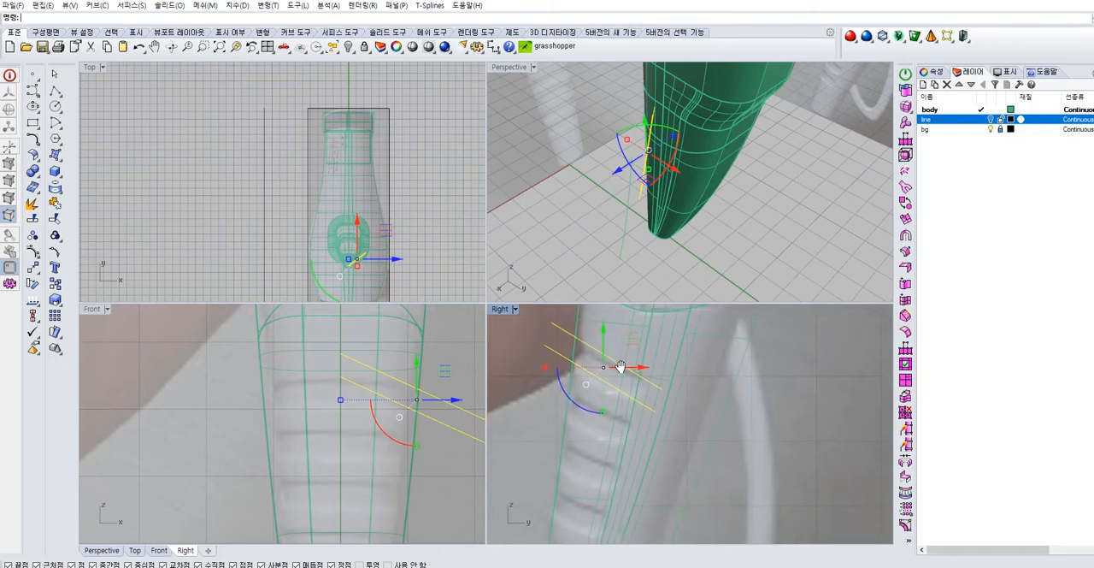
left_click_drag(605, 324, 606, 381)
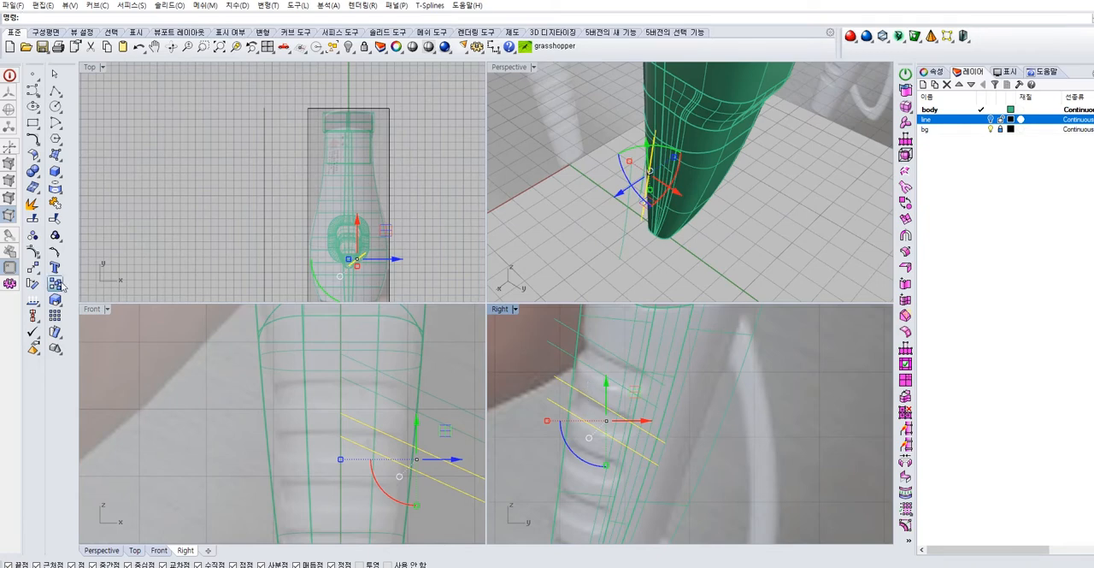
Copy the pair of parallel lines down onto the remaining grip grooves in the Right view
left_click(56, 284)
left_click(601, 372)
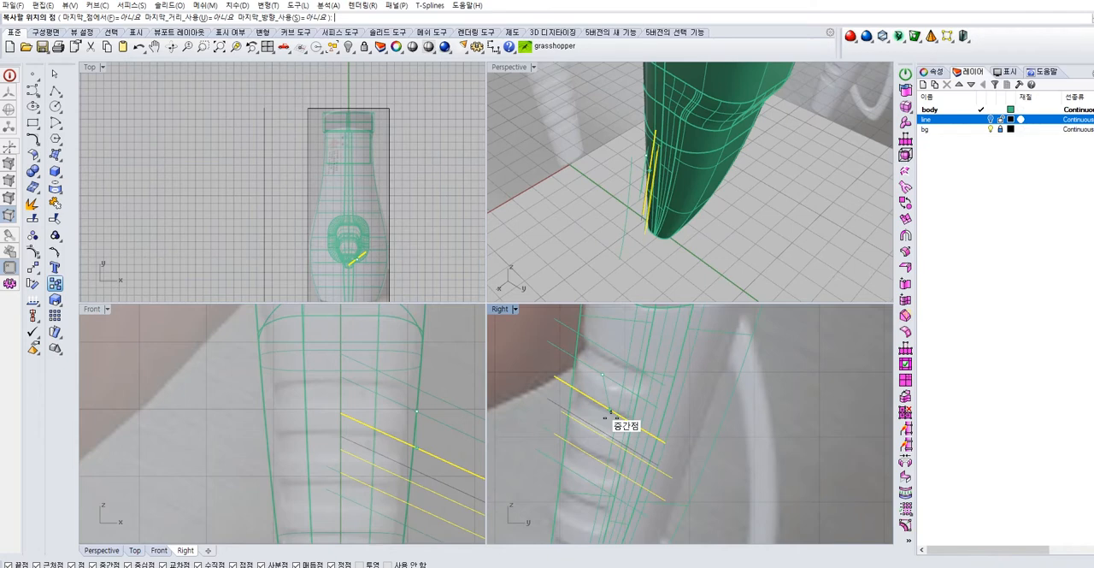
scroll(609, 415, "up", 2)
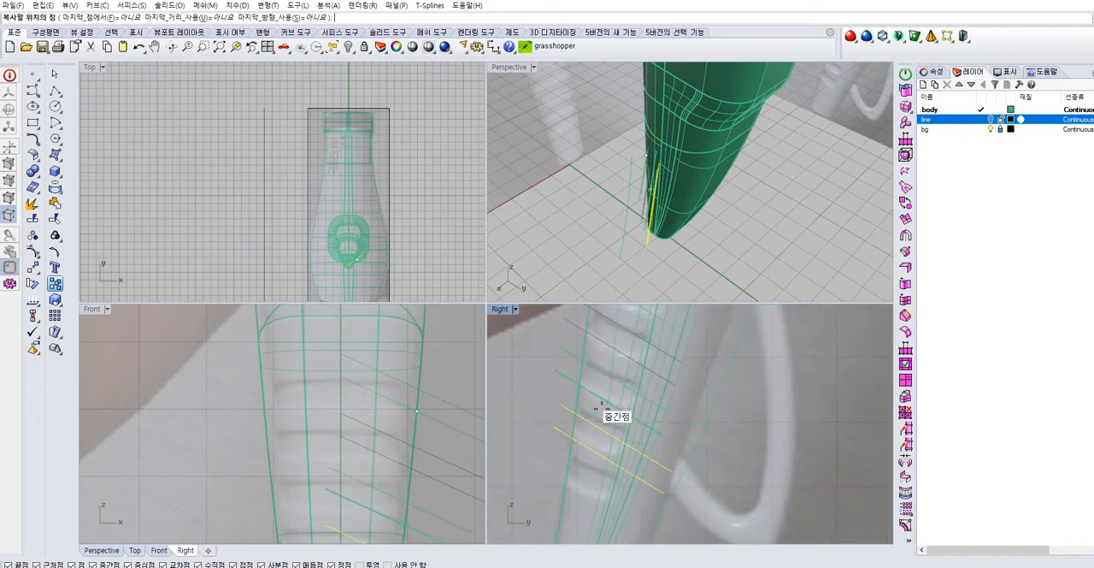
right_click(588, 450)
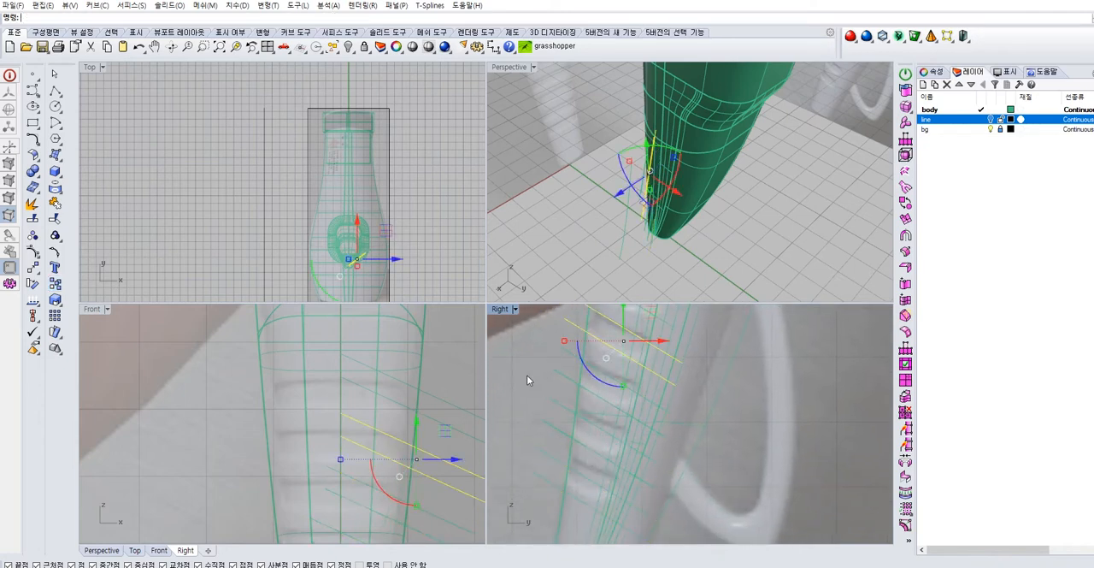
left_click(527, 374)
scroll(583, 356, "down", 4)
right_click_drag(647, 228, 623, 229)
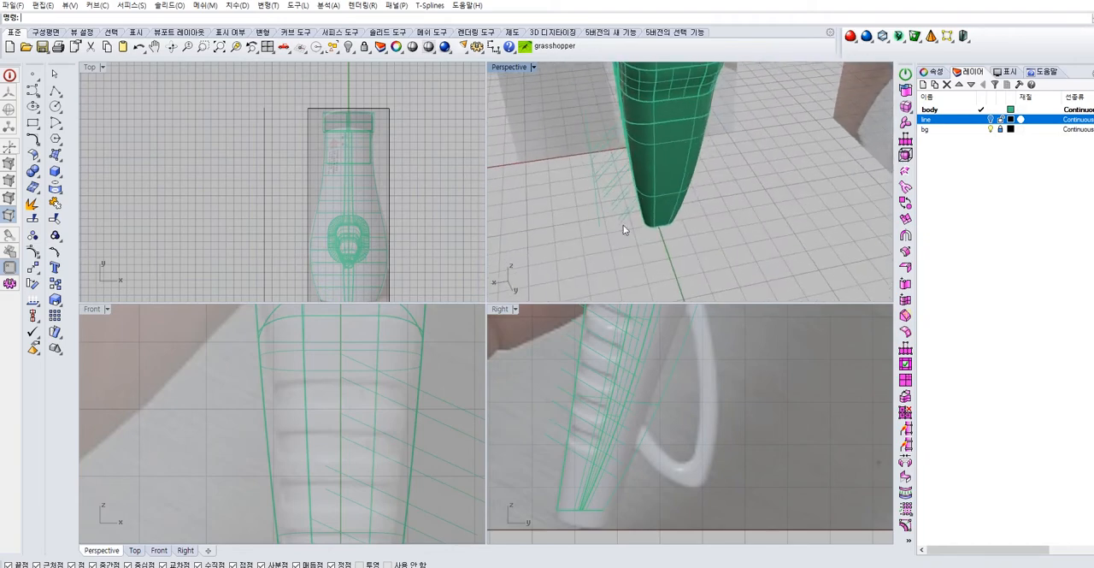
left_click_drag(611, 211, 574, 135)
right_click_drag(574, 136, 600, 171)
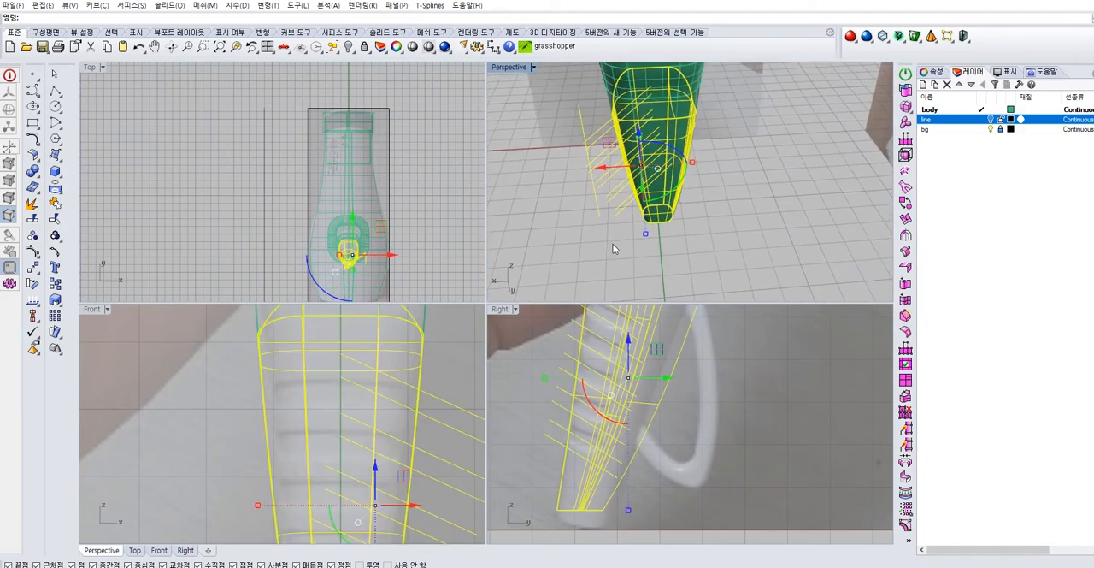
key("Escape")
Align all the groove lines and the isocurve to one common X plane beside the handle with Set Points
scroll(450, 396, "down", 5)
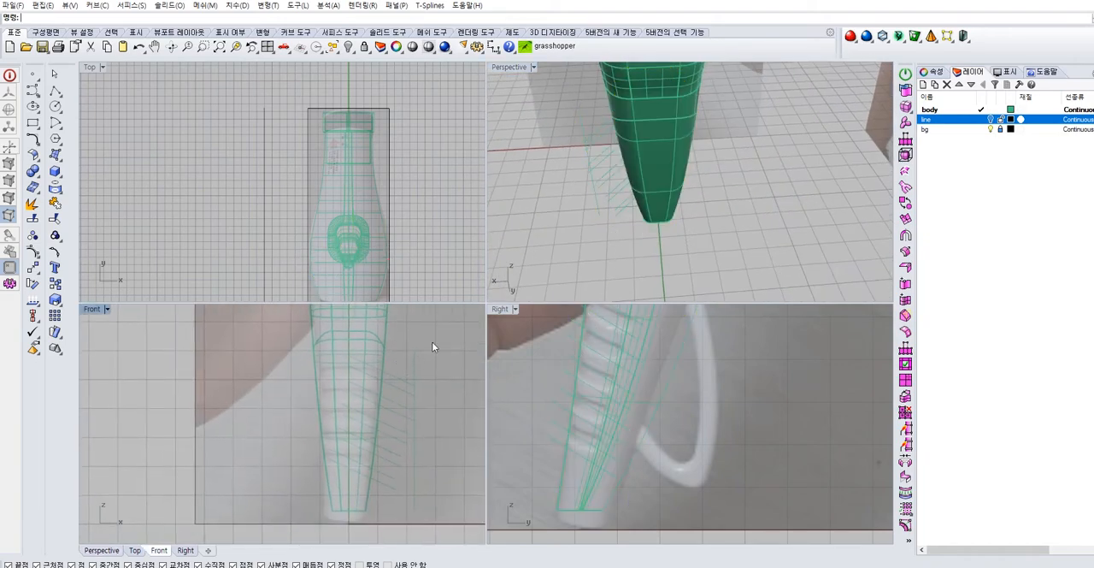
mouse_move(407, 500)
left_mouse_down()
mouse_move(404, 465)
mouse_move(387, 448)
left_mouse_up()
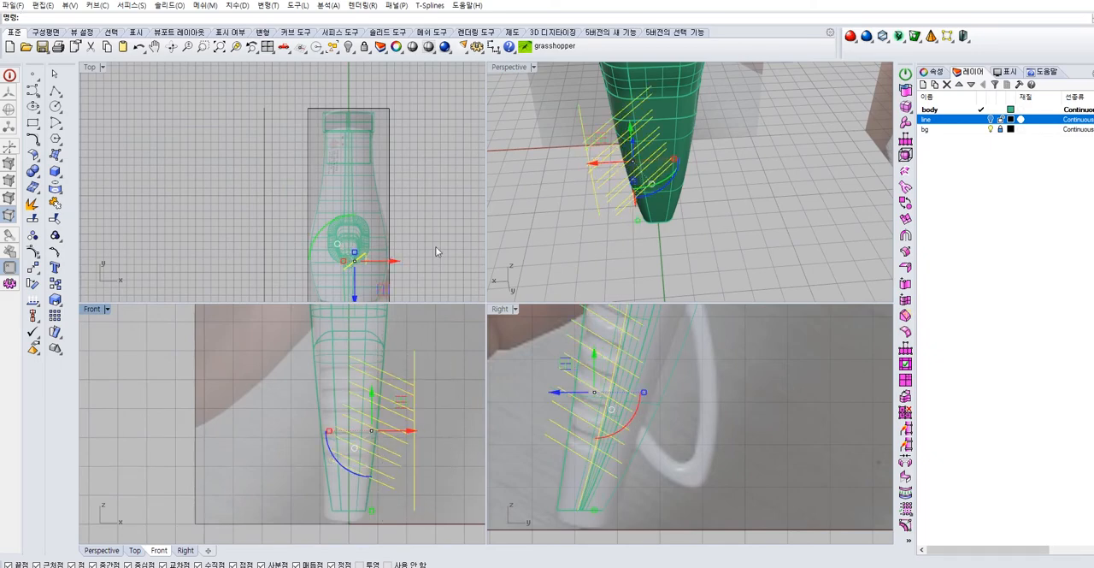
right_click_drag(687, 202, 574, 209)
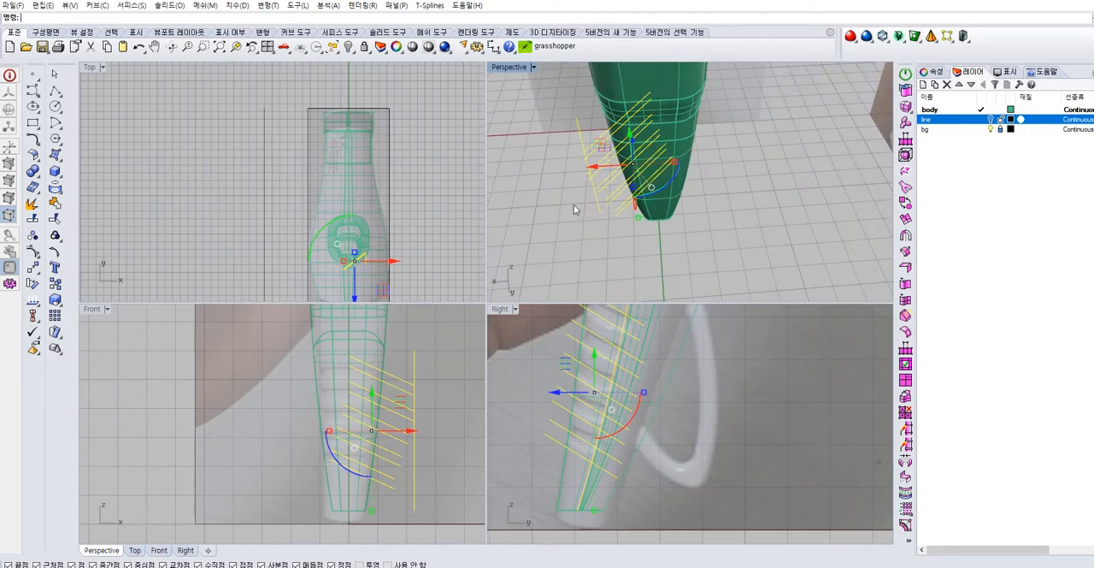
left_click(38, 273)
left_click(97, 302)
left_click(531, 321)
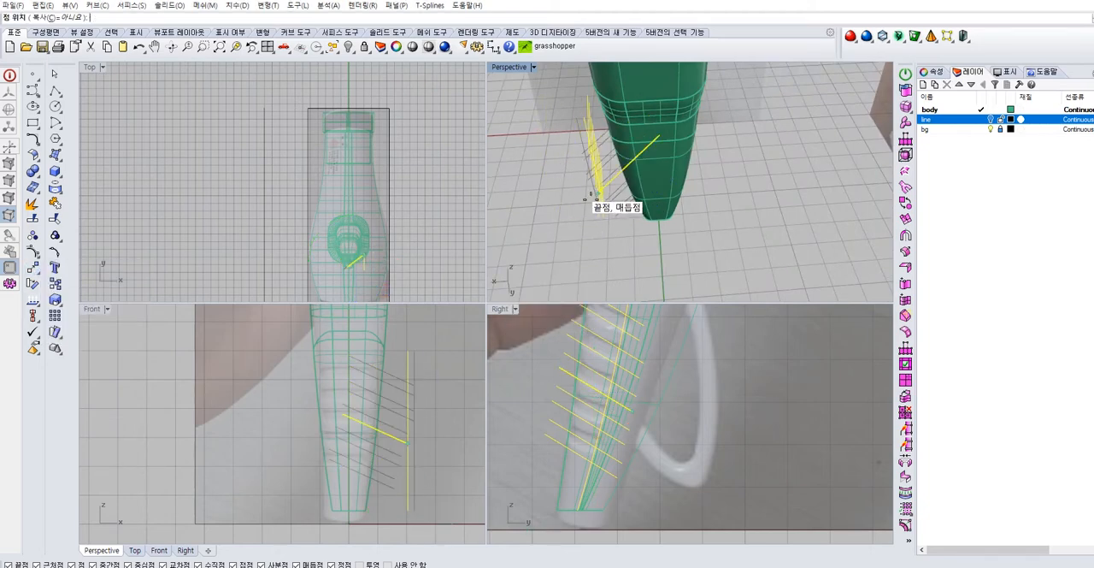
left_click(613, 244)
right_click_drag(614, 244, 643, 242)
Trim the groove lines and the isocurve against each other, leaving an open-sided profile for each grip groove
left_click_drag(577, 164, 578, 165)
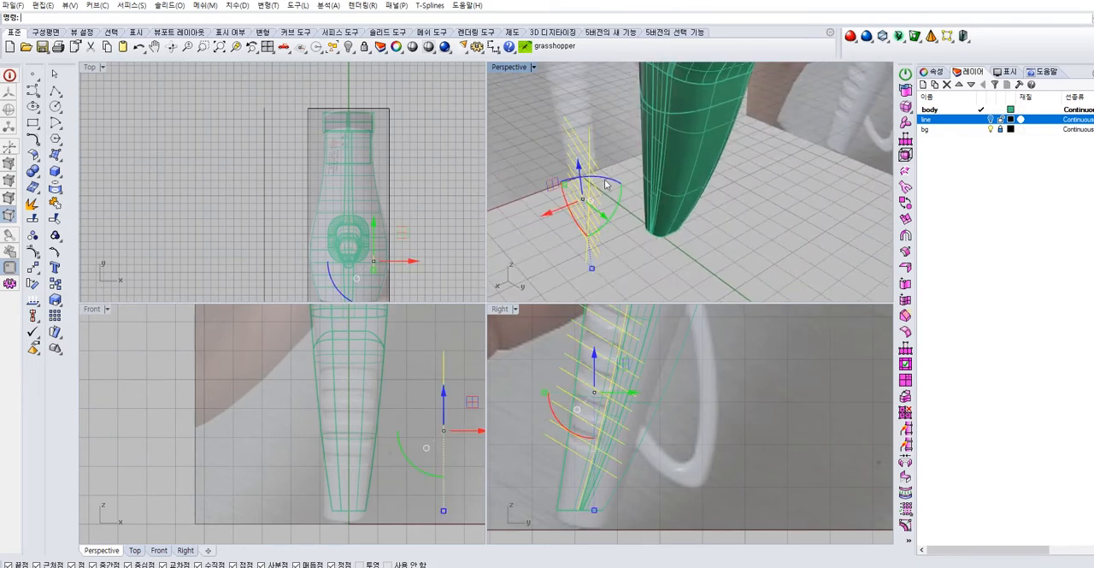
key("Return")
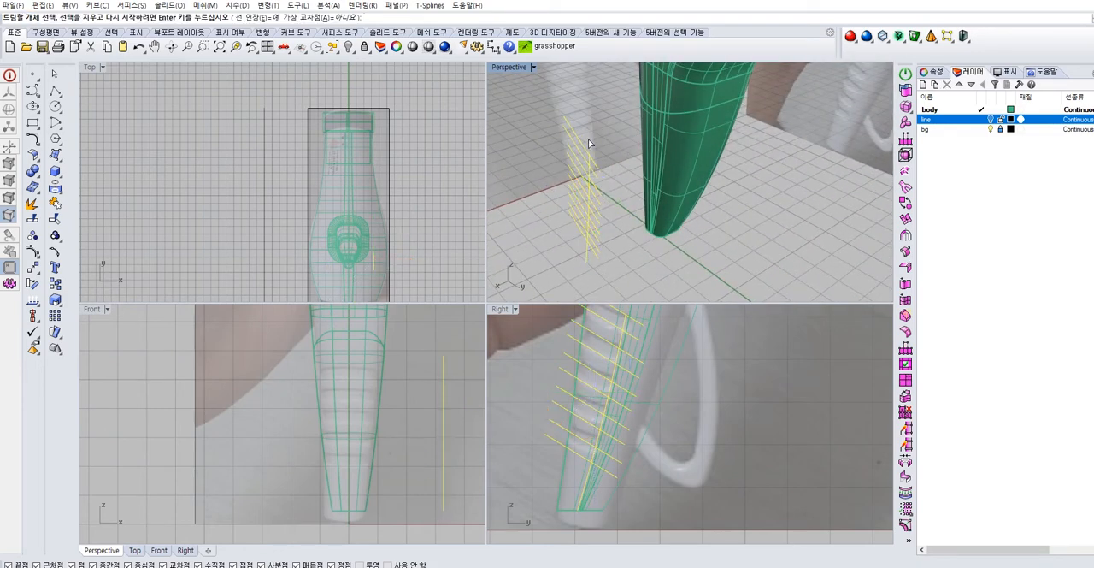
left_click_drag(594, 260, 594, 260)
left_click(588, 259)
scroll(588, 234, "up", 3)
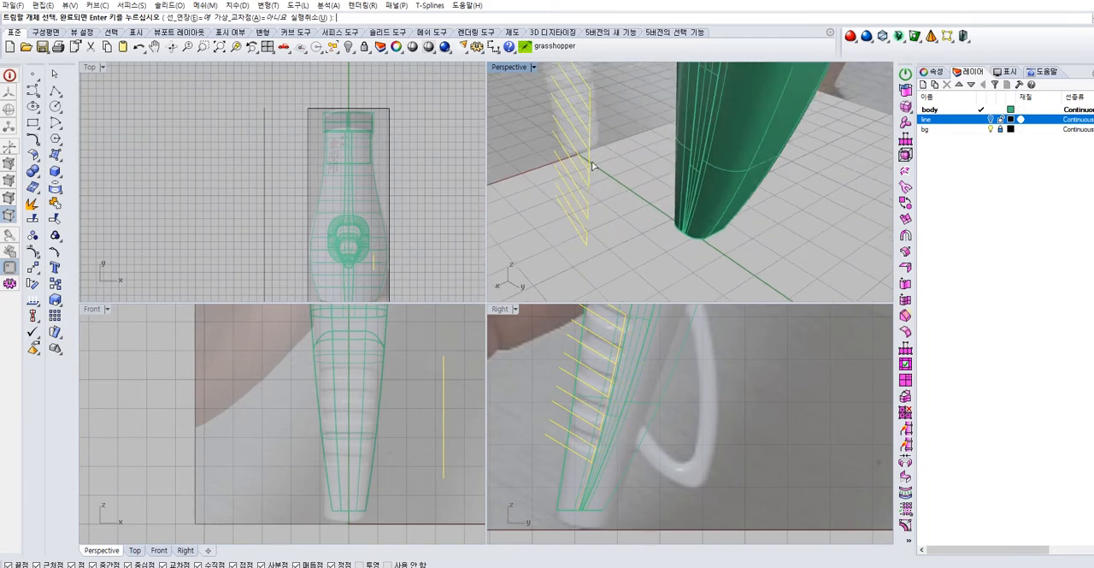
scroll(603, 107, "down", 4)
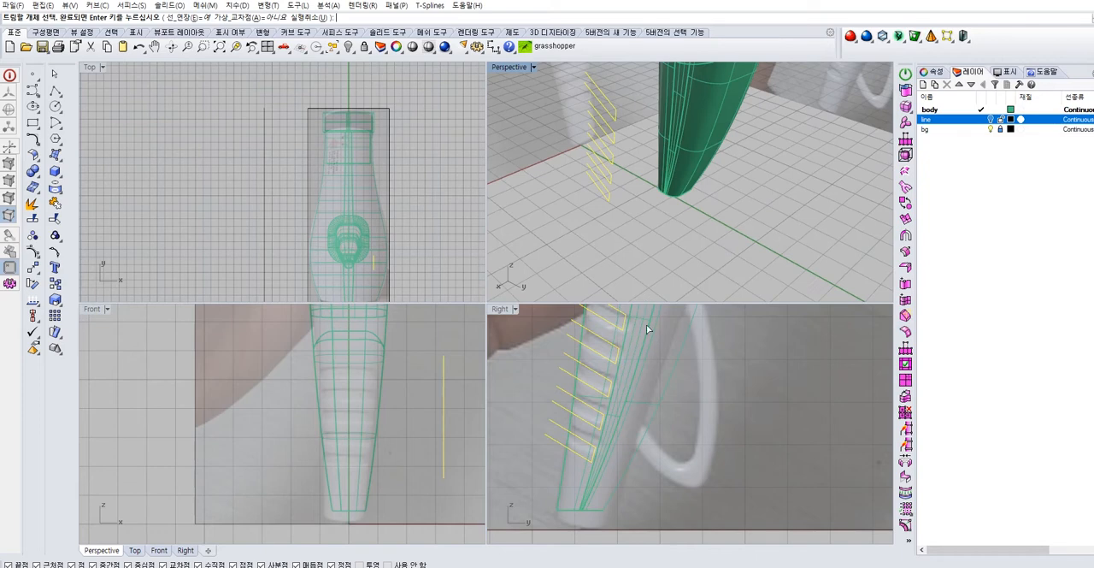
scroll(587, 460, "up", 4)
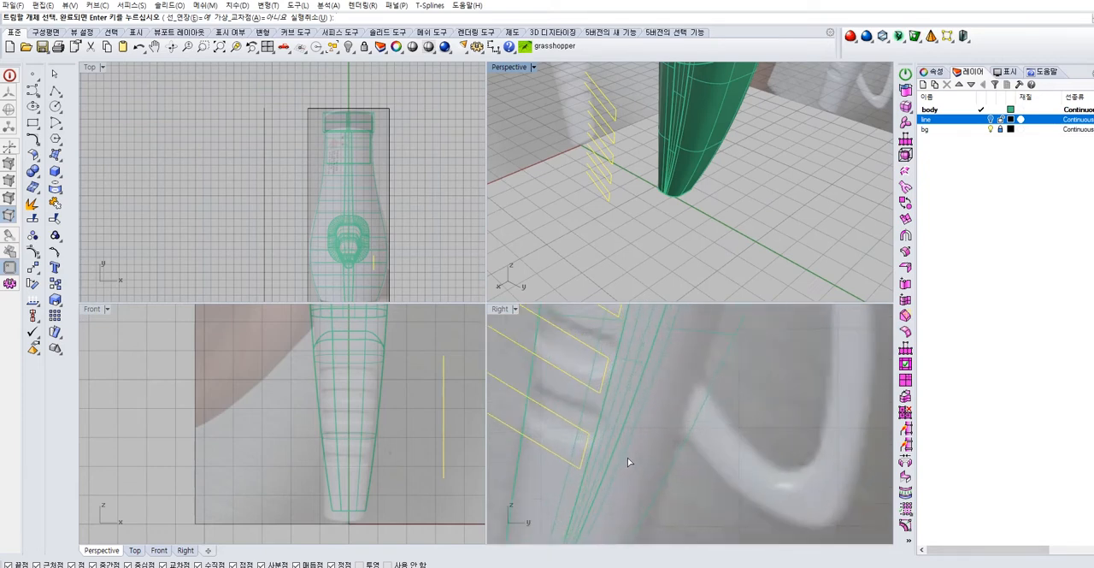
scroll(616, 443, "down", 4)
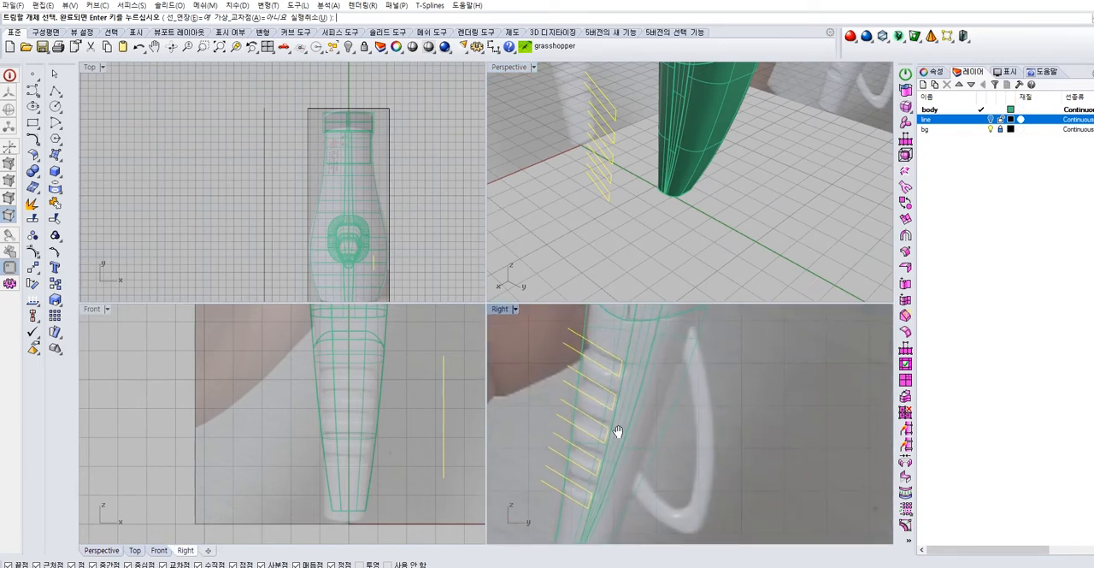
key("Escape")
Move the trimmed groove profiles closer to the side of the lower handle
left_click(606, 179)
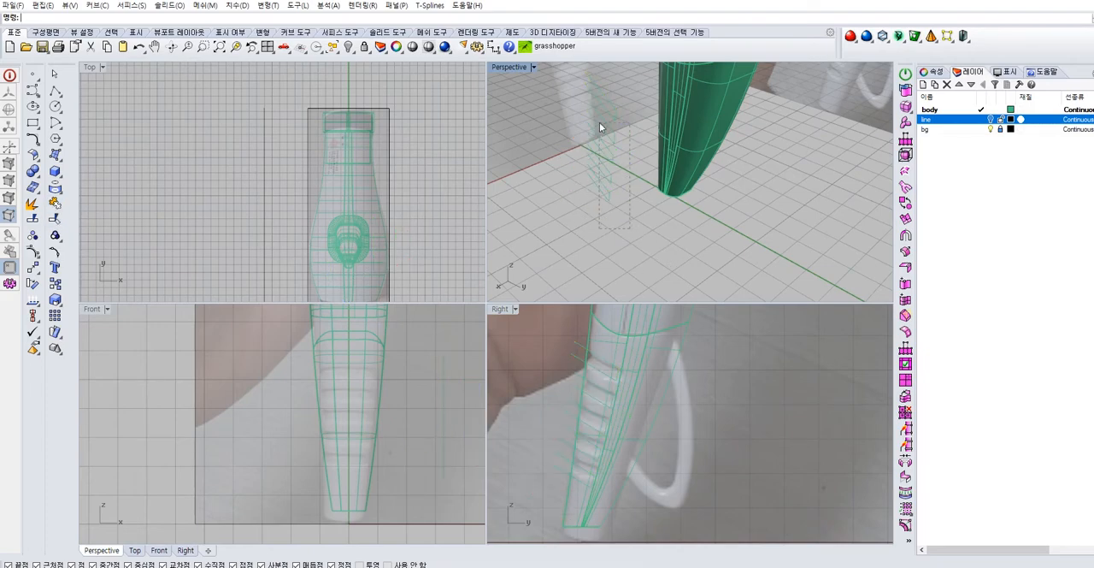
scroll(642, 161, "down", 3)
right_click_drag(643, 161, 553, 158)
mouse_move(578, 114)
left_mouse_down()
mouse_move(680, 127)
mouse_move(671, 128)
left_mouse_up()
key("ctrl+z")
key("Return")
left_click(681, 175)
left_click(659, 260)
left_click(669, 254)
Extrude all the groove profiles straight across the lower handle so the surfaces extend past both of its sides
right_click_drag(719, 205, 563, 211)
left_click_drag(571, 239, 545, 90)
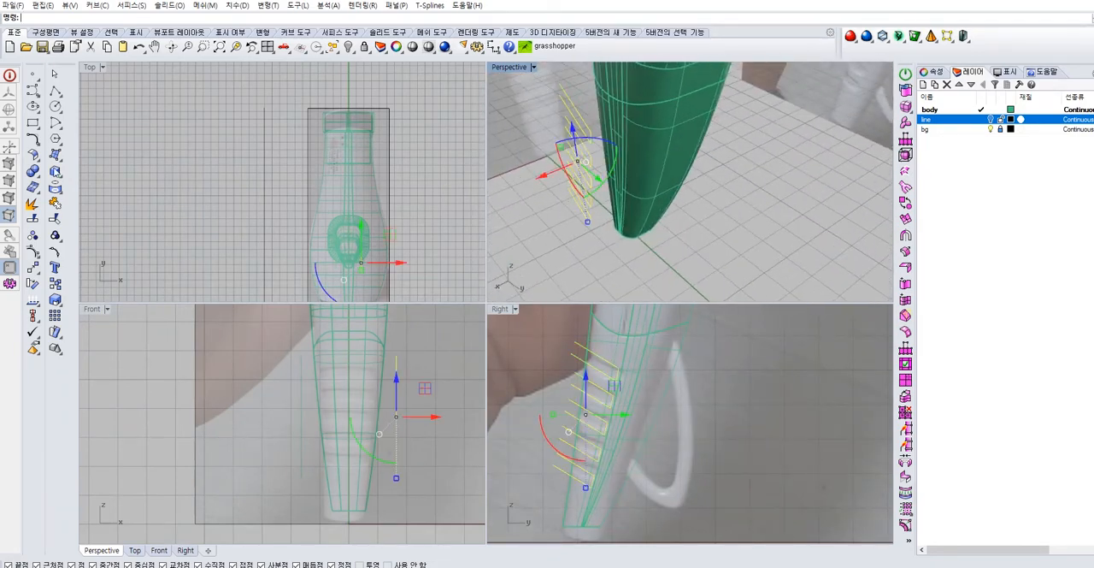
left_click(56, 158)
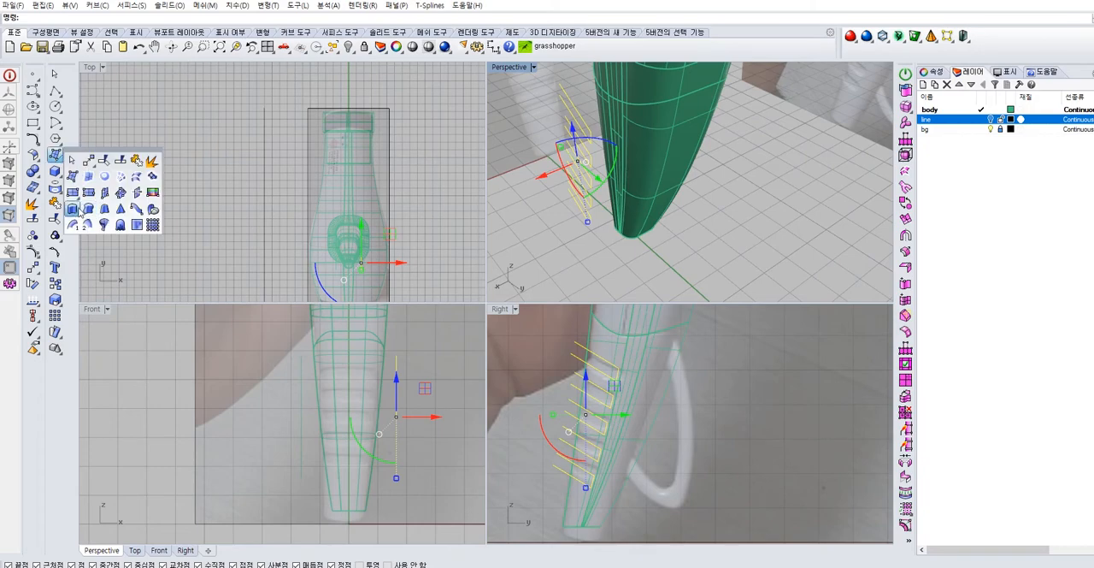
left_click(77, 209)
right_click_drag(715, 179, 663, 145)
left_click(706, 138)
right_click_drag(771, 169, 813, 135)
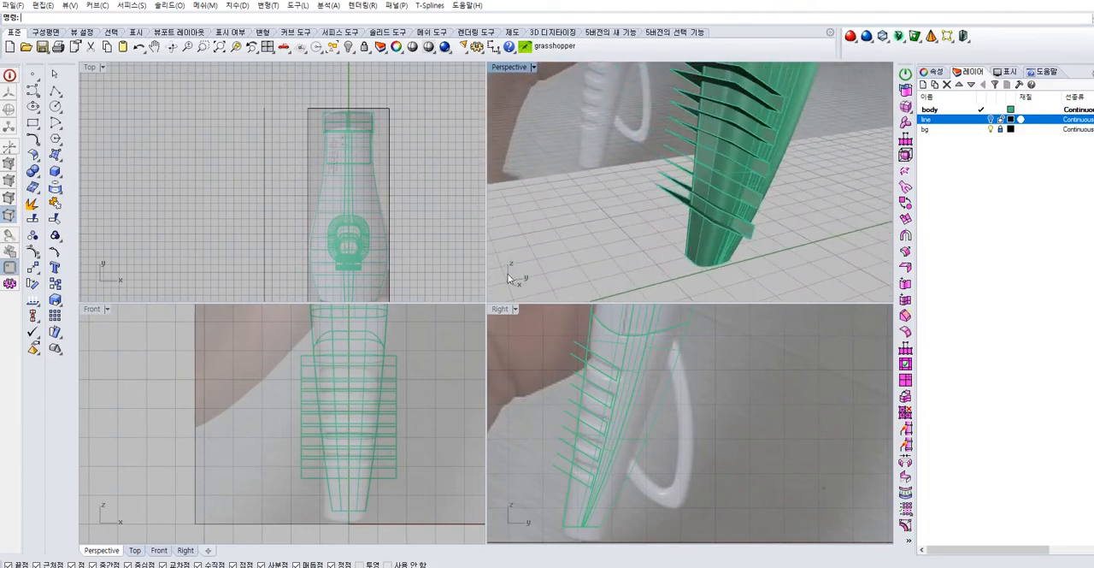
Turn off the bg layer to hide the reference photos around the handle
double_click(503, 68)
right_click_drag(506, 137, 427, 217)
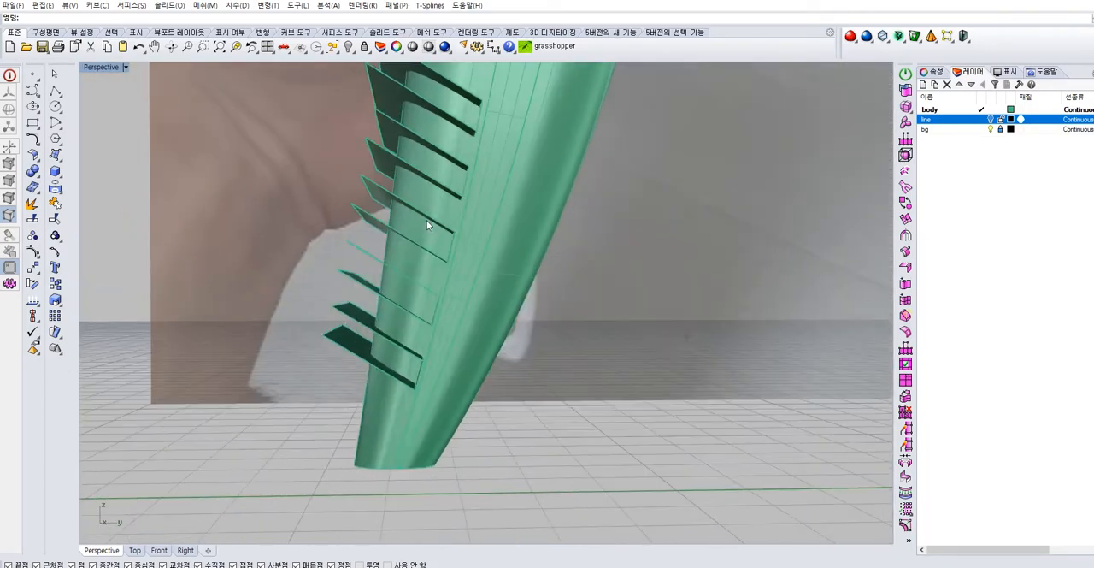
scroll(428, 218, "down", 2)
left_click(991, 130)
scroll(531, 251, "down", 4)
right_click_drag(532, 251, 462, 365, "shift")
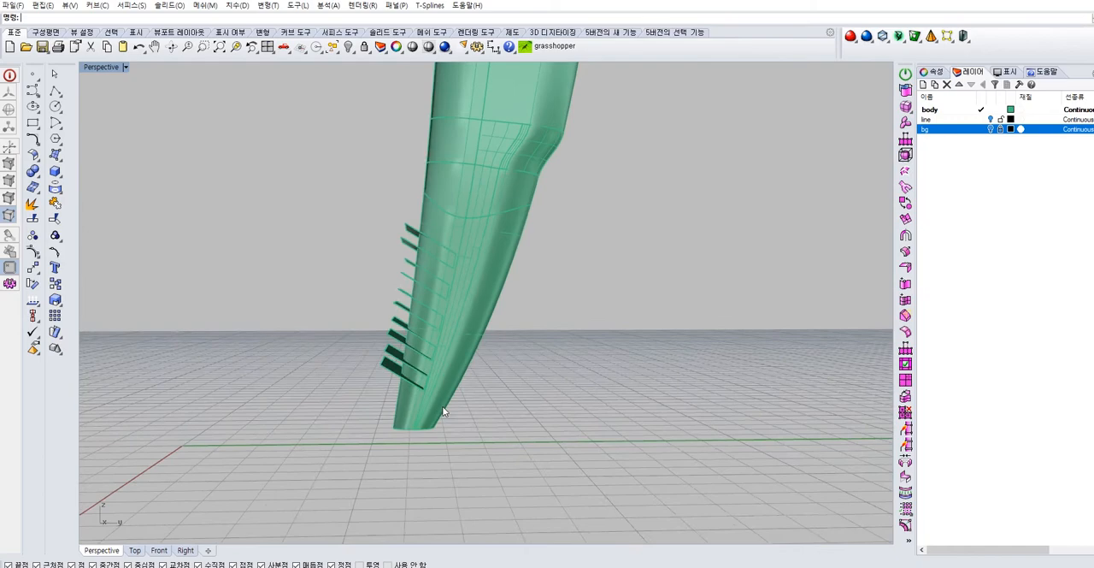
left_click_drag(360, 276, 354, 245)
scroll(423, 263, "up", 2)
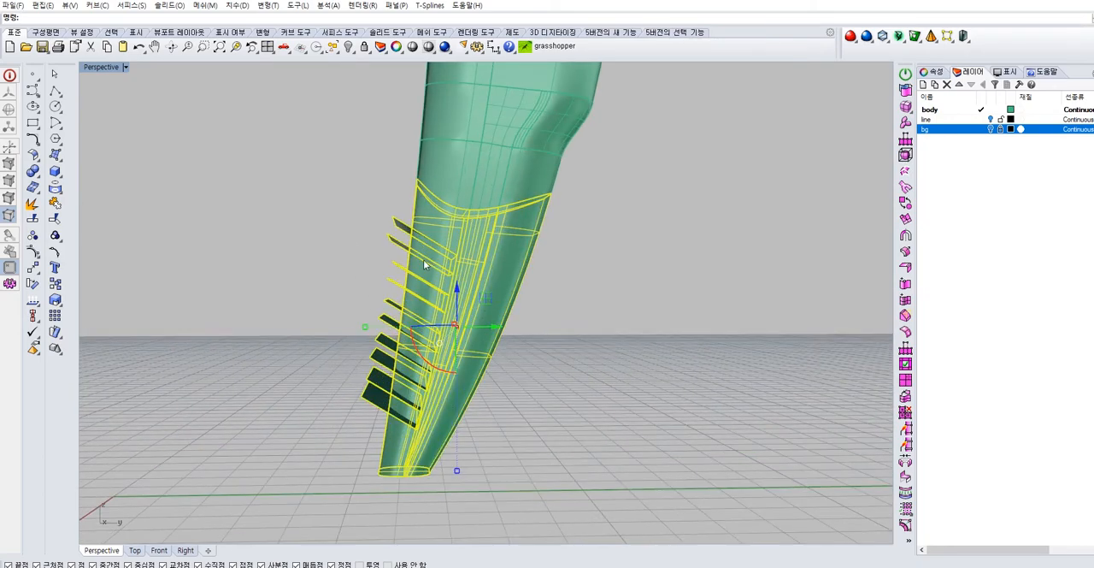
Try to split the lower handle with all the extruded groove surfaces at once
double_click(115, 68)
left_click(517, 309)
left_click(547, 245)
left_click(698, 323)
right_click_drag(694, 219, 738, 244)
left_click(702, 159)
right_click_drag(702, 162, 691, 203)
left_click(34, 219)
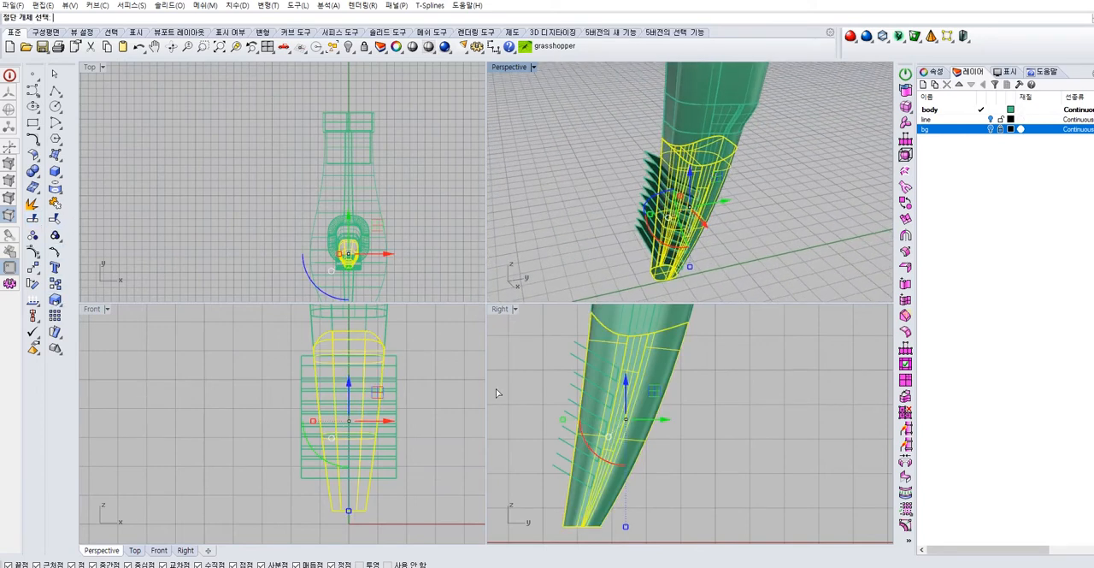
left_click(558, 454)
left_click(695, 499)
scroll(561, 452, "up", 8)
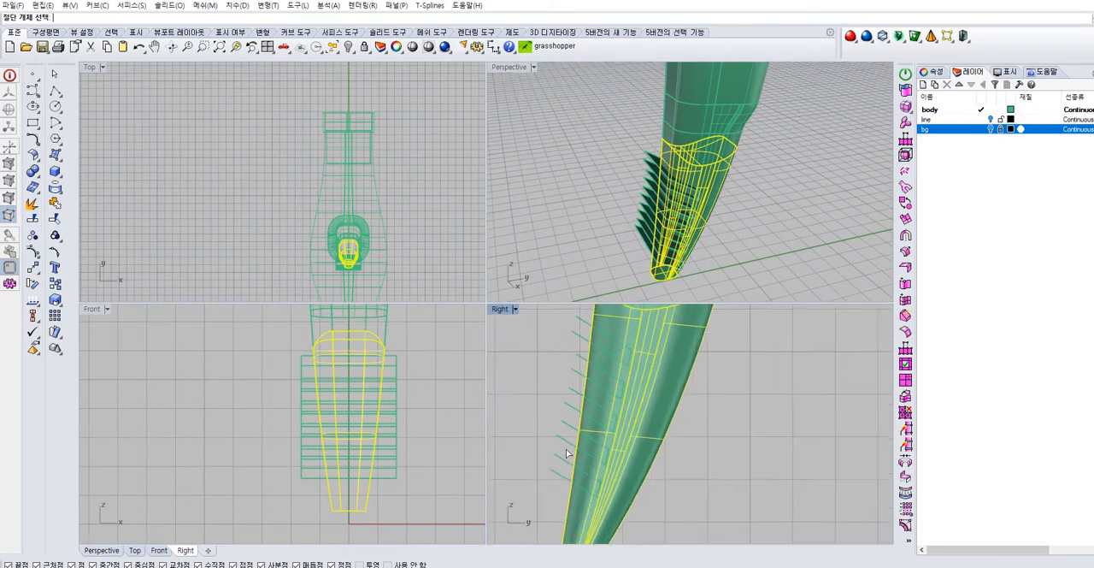
left_click(545, 488)
left_click(555, 424)
left_click(565, 359)
right_click_drag(555, 340, 530, 457)
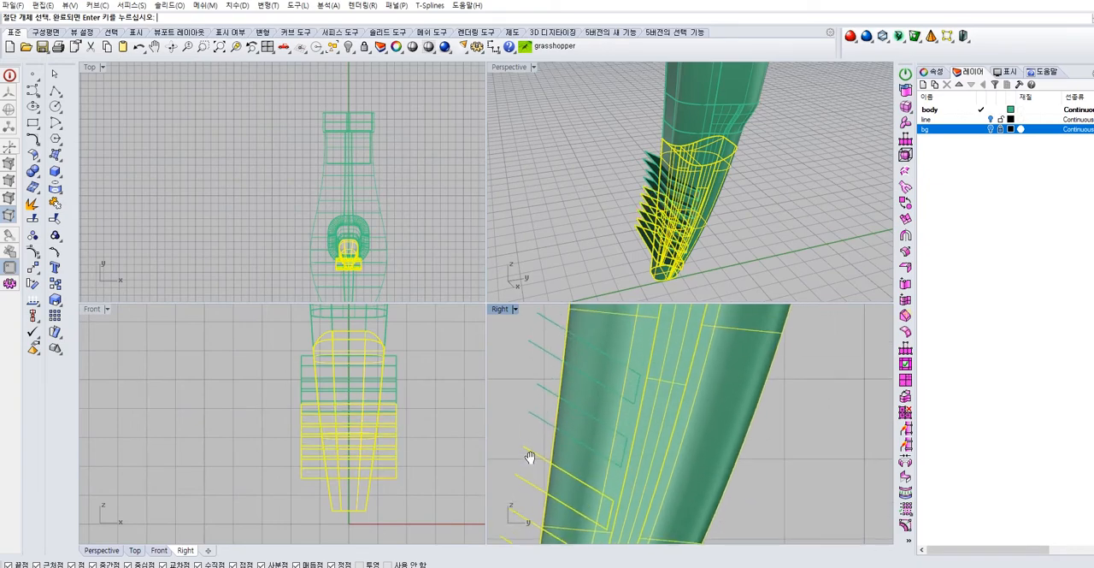
left_click_drag(522, 387, 521, 384)
right_click_drag(530, 360, 510, 428)
left_click_drag(510, 428, 499, 402)
right_click(672, 370)
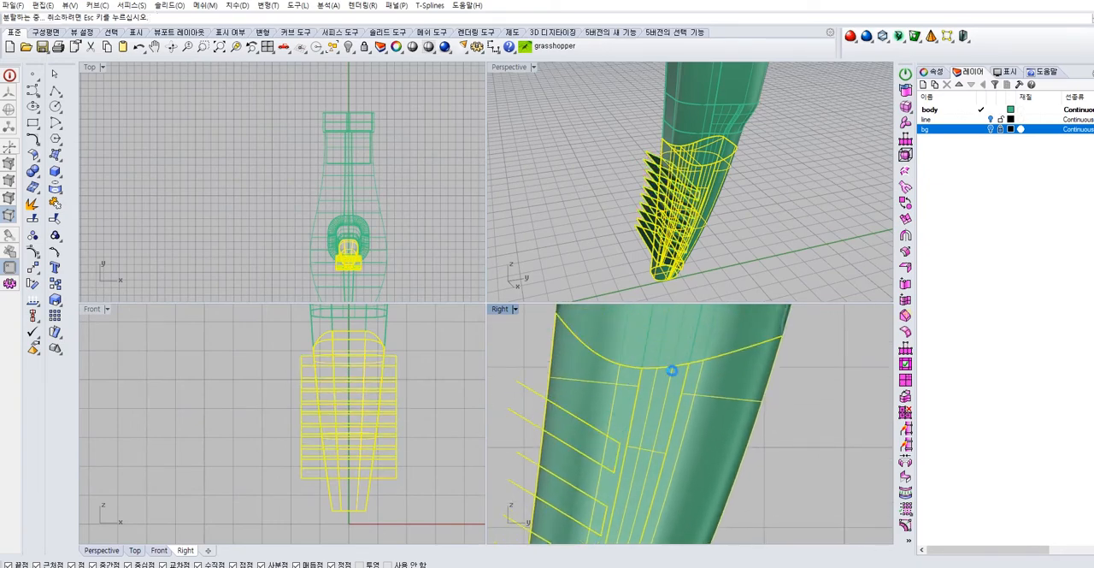
Split the lower handle with only the uppermost groove surface and remove the cut-out patch
left_click(749, 203)
scroll(679, 182, "up", 8)
left_click(655, 168)
mouse_move(699, 217)
right_mouse_down()
mouse_move(676, 174)
mouse_move(710, 193)
mouse_move(696, 214)
right_mouse_up()
left_click(728, 171)
scroll(556, 150, "up", 7)
left_click(556, 135)
left_click(666, 143)
left_click(739, 178)
mouse_move(569, 195)
right_mouse_down()
mouse_move(585, 179)
mouse_move(554, 192)
right_mouse_up()
left_click(37, 220)
left_click(535, 188)
right_click(535, 189)
left_click(532, 135)
scroll(532, 138, "down", 4)
right_click_drag(532, 136, 564, 96)
Split the lower handle with the second and third groove surfaces in turn, removing the patches inside them
left_click(706, 176)
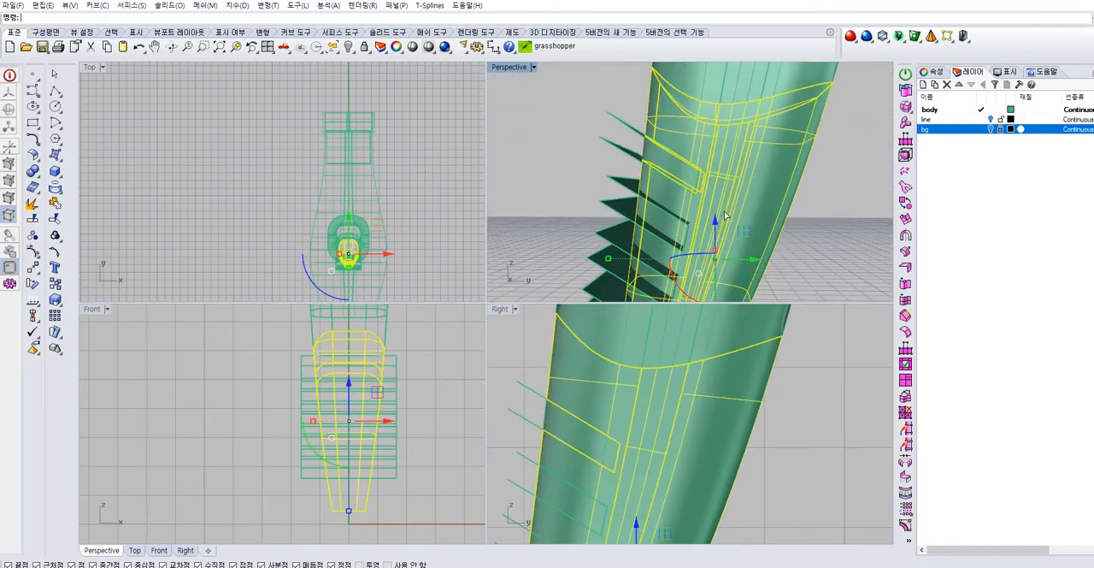
left_click(653, 216)
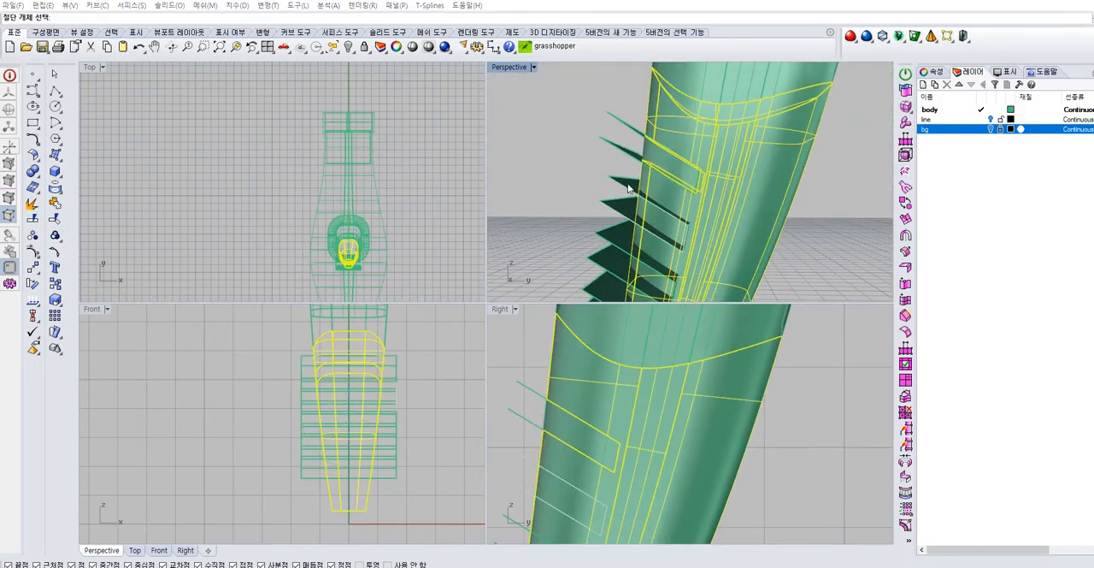
right_click_drag(636, 187, 624, 205)
left_click(622, 208)
right_click(622, 207)
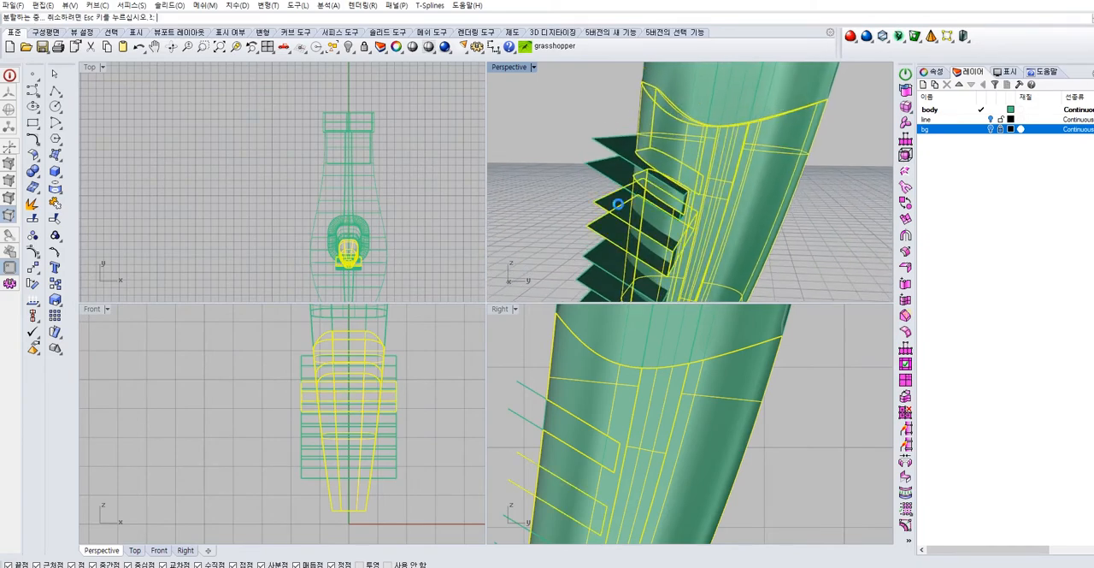
left_click(539, 217)
right_click_drag(598, 170, 676, 191)
left_click(676, 192)
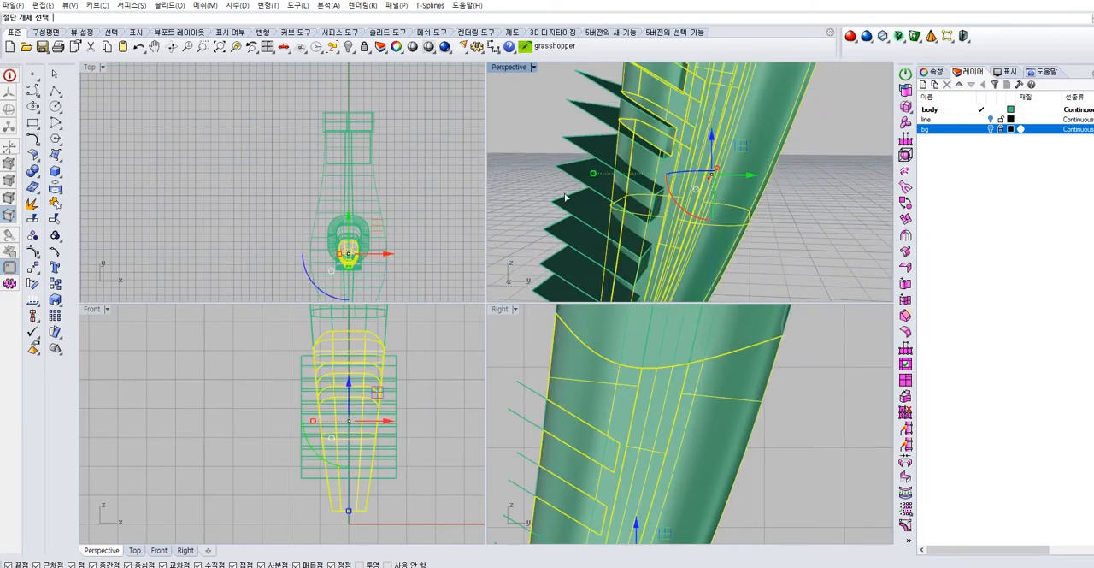
key("Escape")
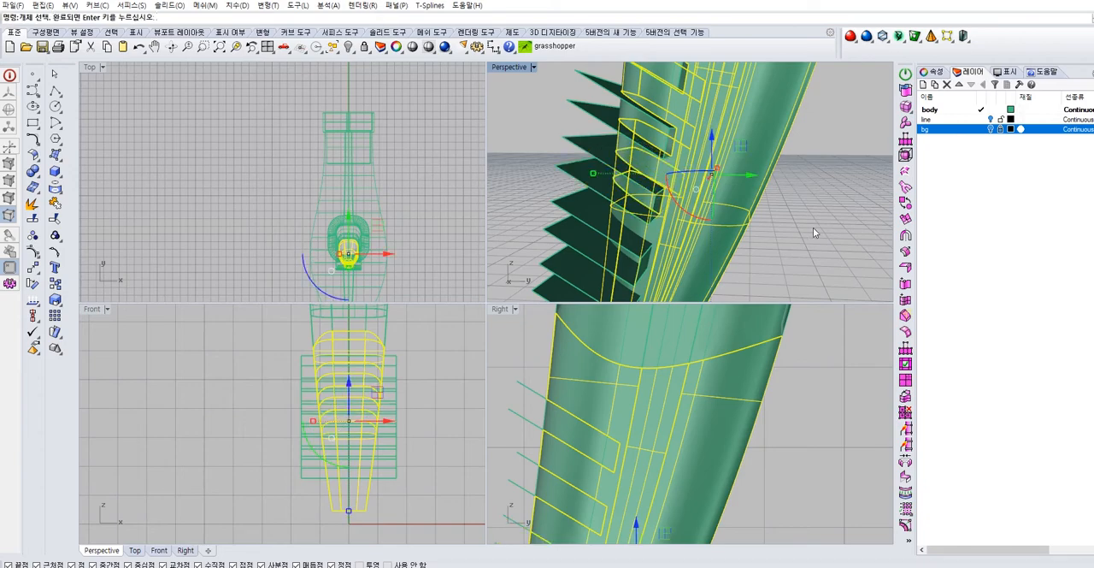
key("Escape")
Split the lower handle with the two lowest groove surfaces, one at a time, removing their patches
right_click_drag(812, 227, 761, 184)
left_click(645, 163)
right_click(645, 163)
left_click(595, 148)
right_click(596, 145)
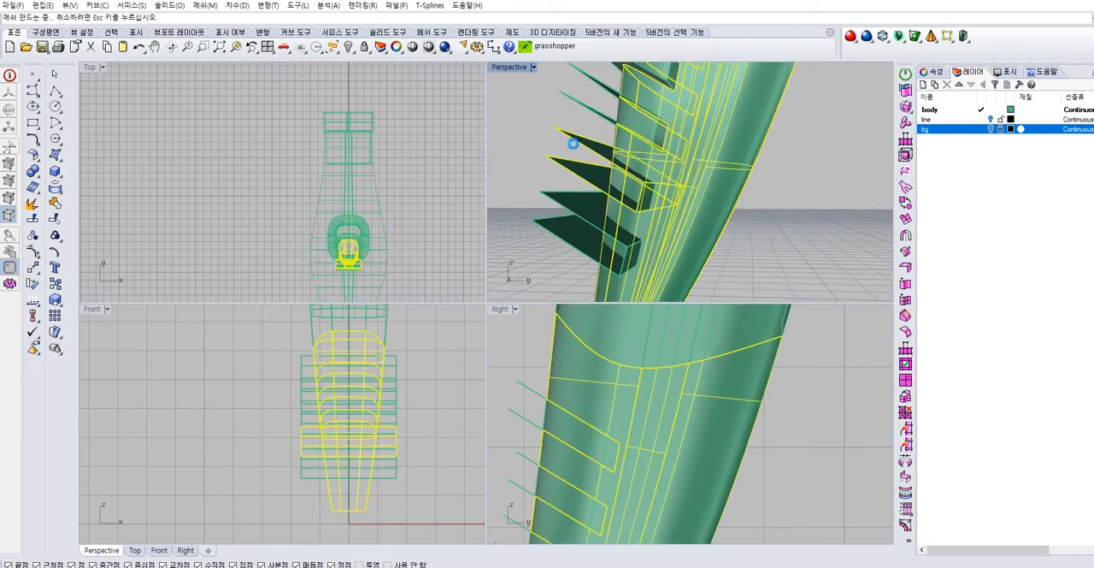
left_click(636, 228)
left_click(584, 207)
right_click(584, 204)
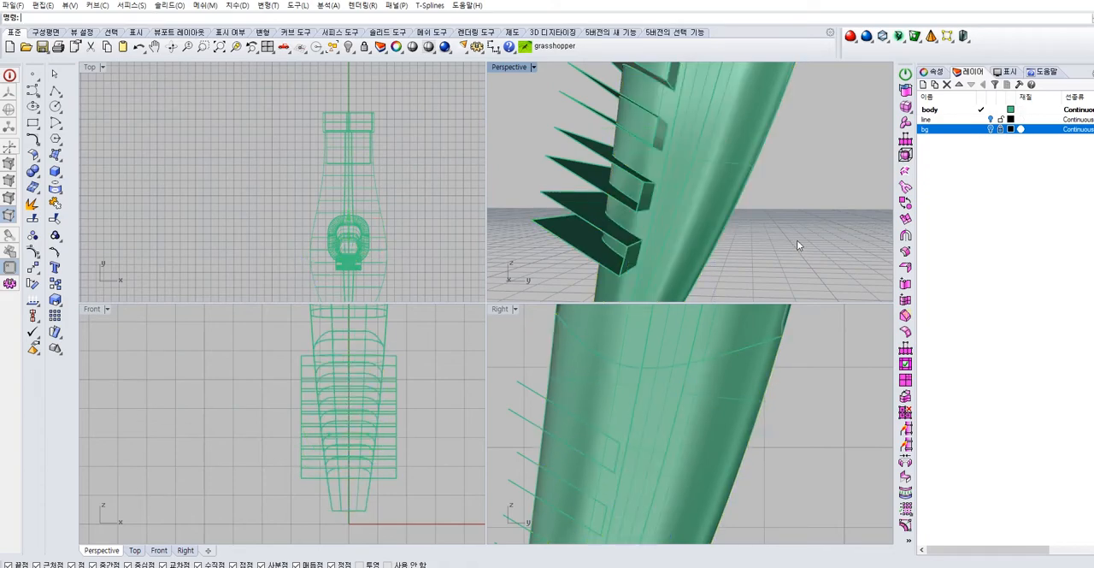
Trim away the parts of the groove surfaces that stick out of the lower handle, using the handle as cutter
scroll(655, 250, "down", 4)
right_click_drag(685, 234, 693, 284)
left_click(670, 141)
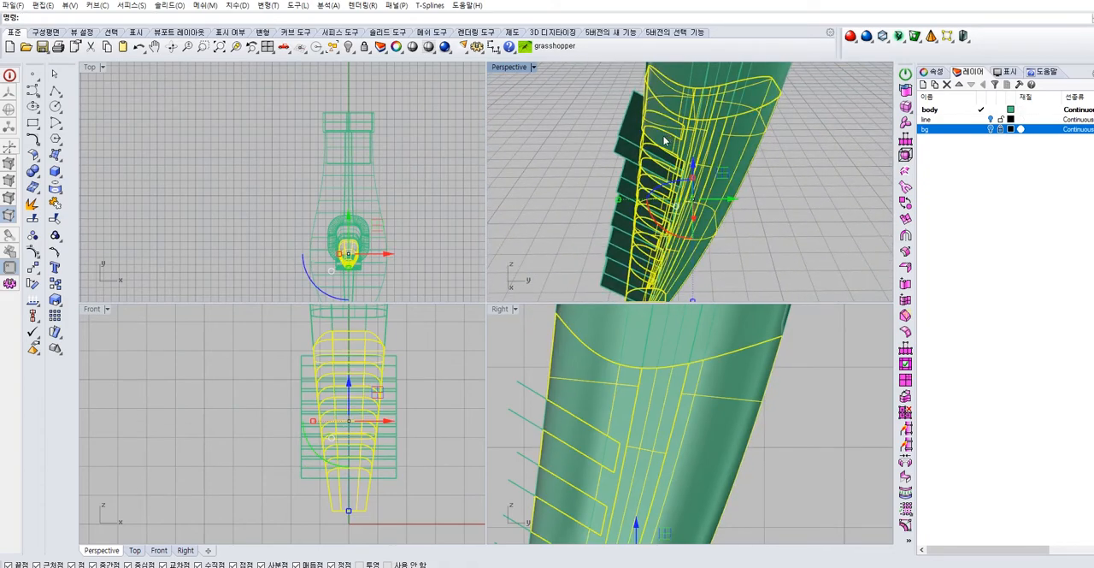
right_click_drag(670, 142, 628, 150)
key("Return")
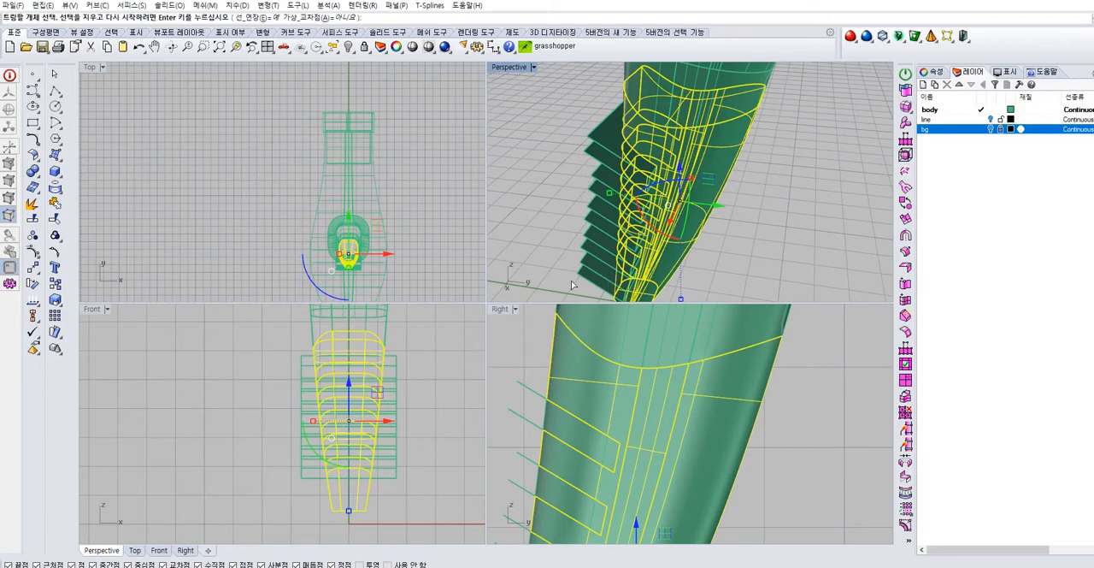
left_click(610, 295)
right_click_drag(602, 219, 585, 197)
left_click_drag(582, 245, 531, 139)
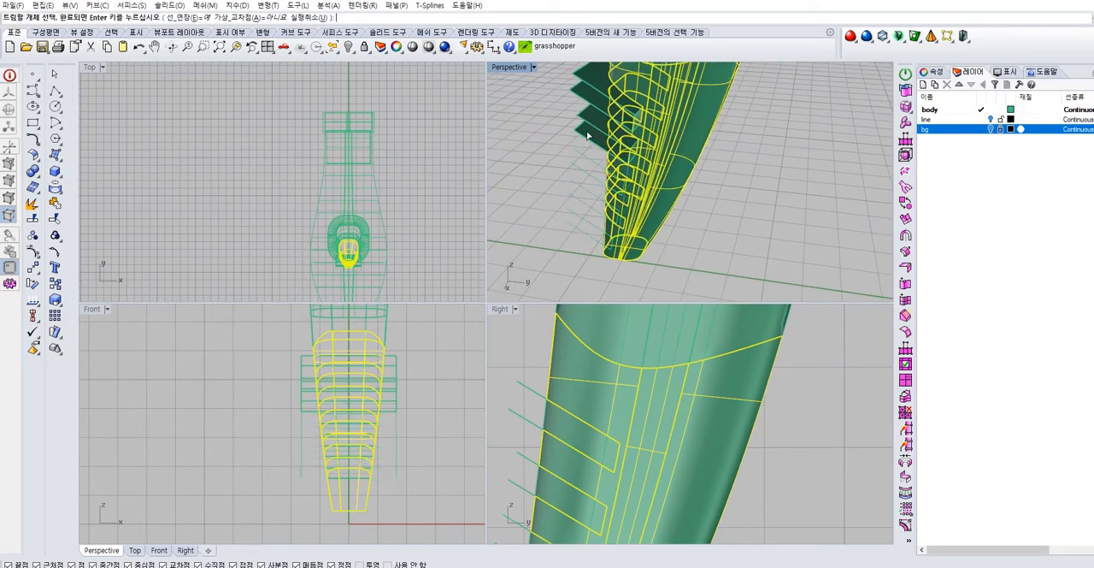
right_click_drag(567, 133, 619, 147)
right_click(766, 177)
Move all the open groove profile curves on both sides of the handle to the line layer
right_click_drag(778, 168, 586, 221)
scroll(517, 442, "up", 2)
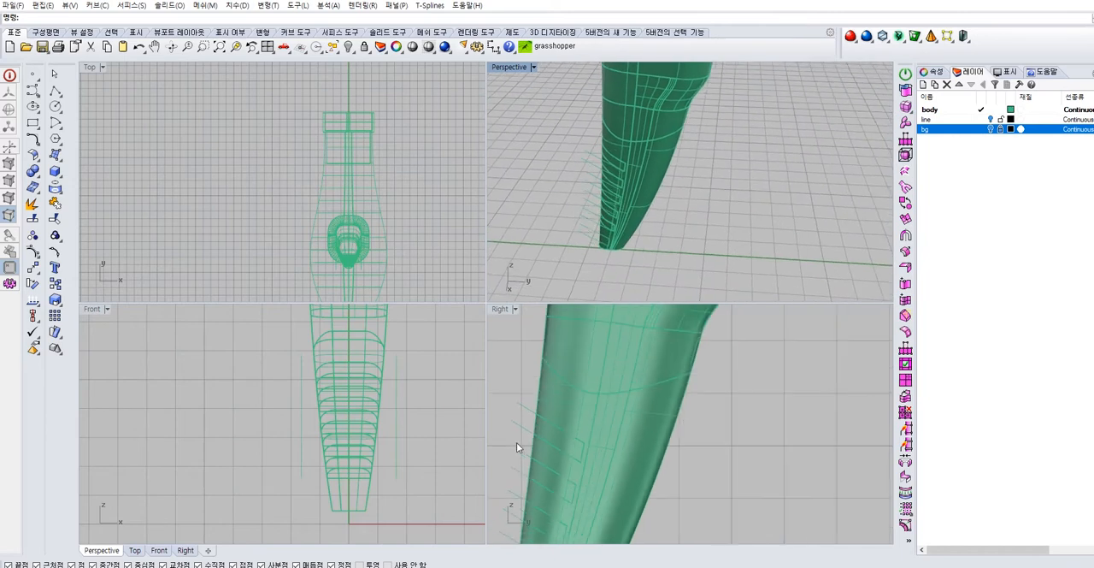
left_click(498, 424)
right_click_drag(551, 513, 612, 505)
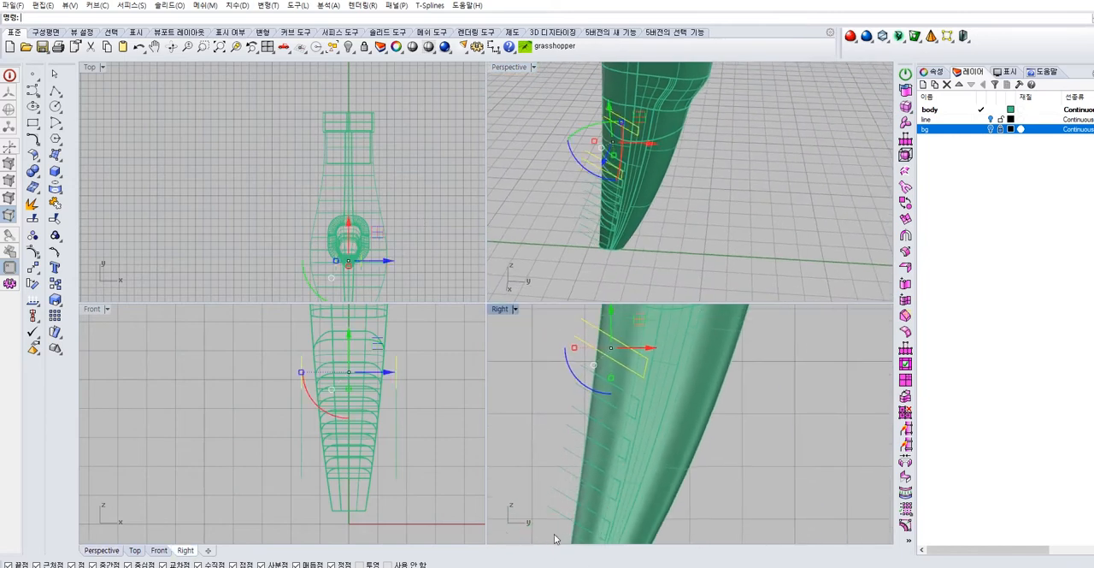
left_click_drag(563, 433, 516, 525, "shift")
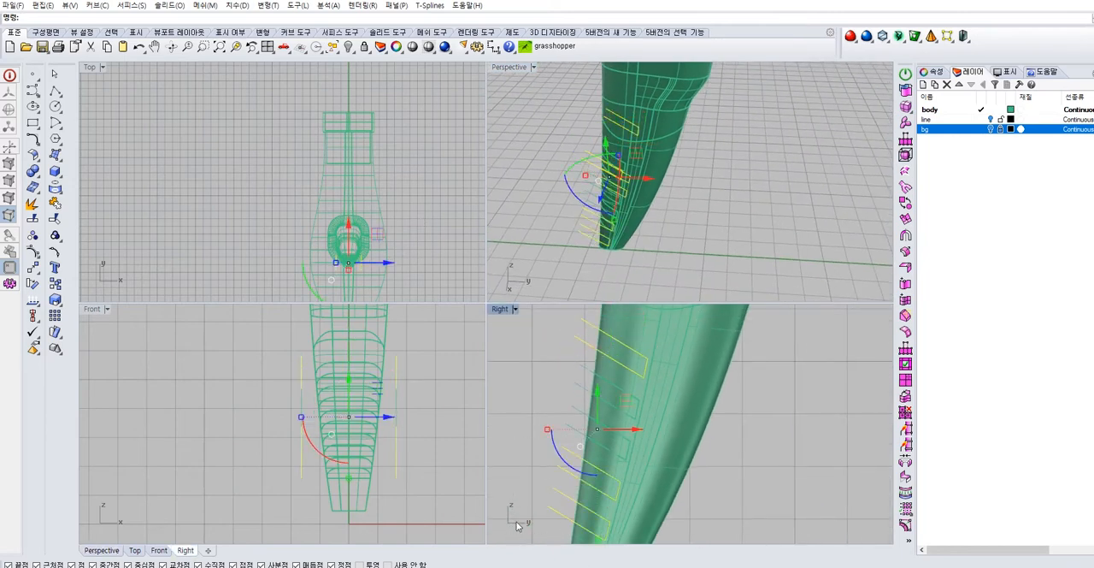
left_click(596, 376)
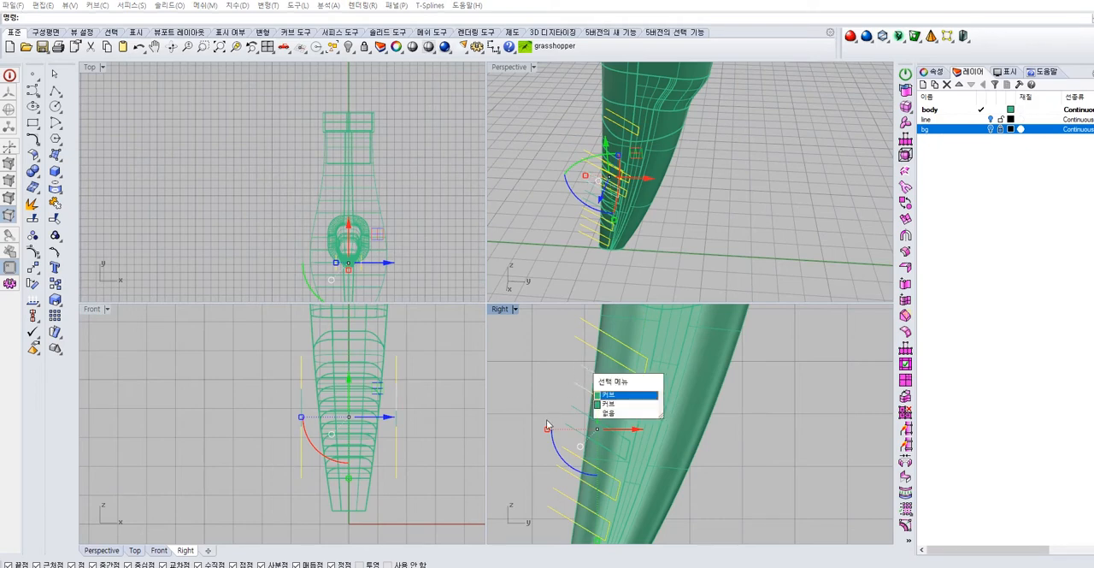
left_click(573, 379)
left_click_drag(575, 371, 546, 424, "shift")
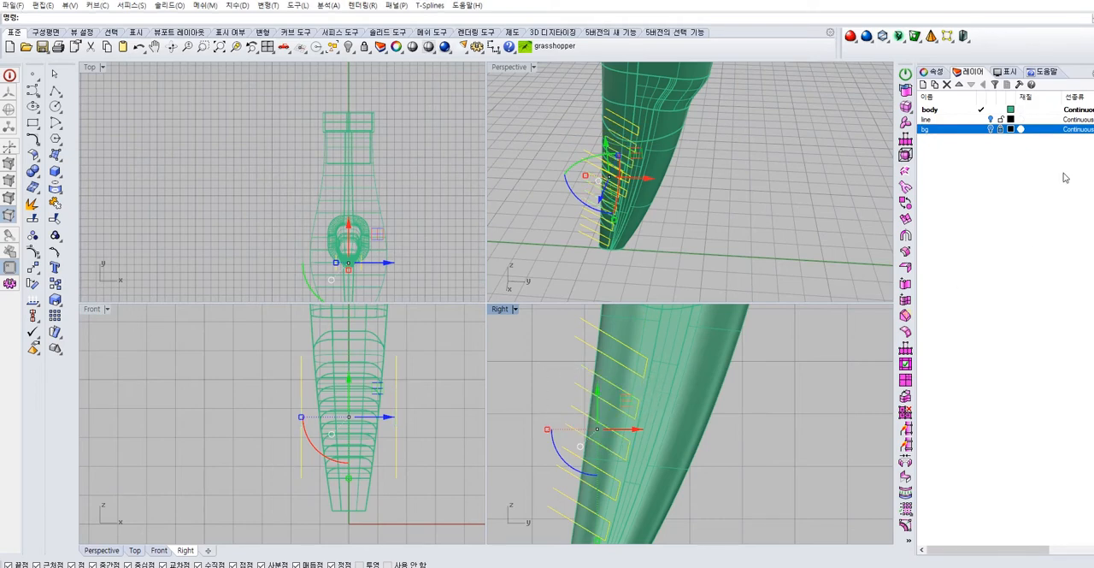
left_click(938, 72)
left_click(1090, 143)
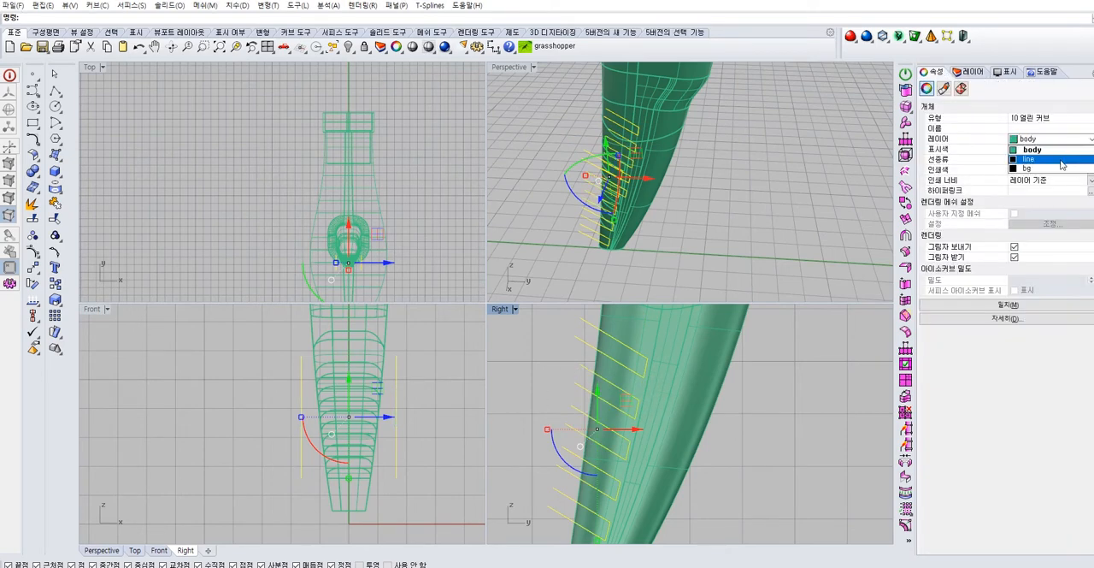
left_click(1036, 168)
left_click(970, 72)
Offset the five trimmed groove surfaces by 0.5 with Solid off, pointing all directions into the grooves
left_click(720, 251)
right_click_drag(721, 250, 588, 141)
left_click(588, 142)
left_click(596, 128)
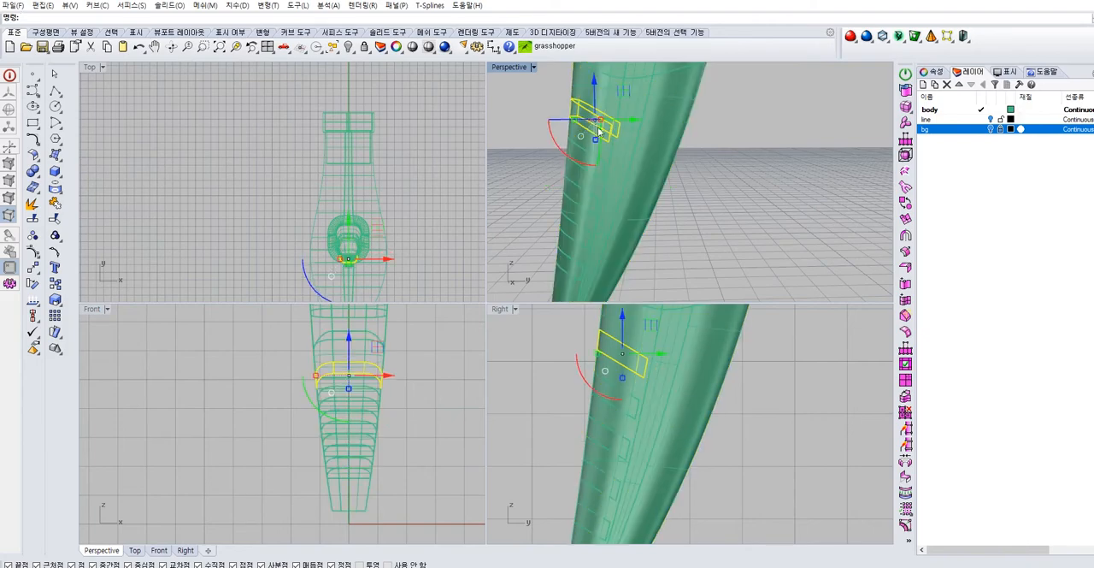
left_click(607, 412, "shift")
left_click(602, 443, "shift")
left_click(593, 491, "shift")
left_click(586, 523, "shift")
right_click_drag(618, 495, 618, 424)
scroll(654, 384, "down", 4)
right_click_drag(648, 387, 636, 416)
right_click_drag(560, 146, 611, 205)
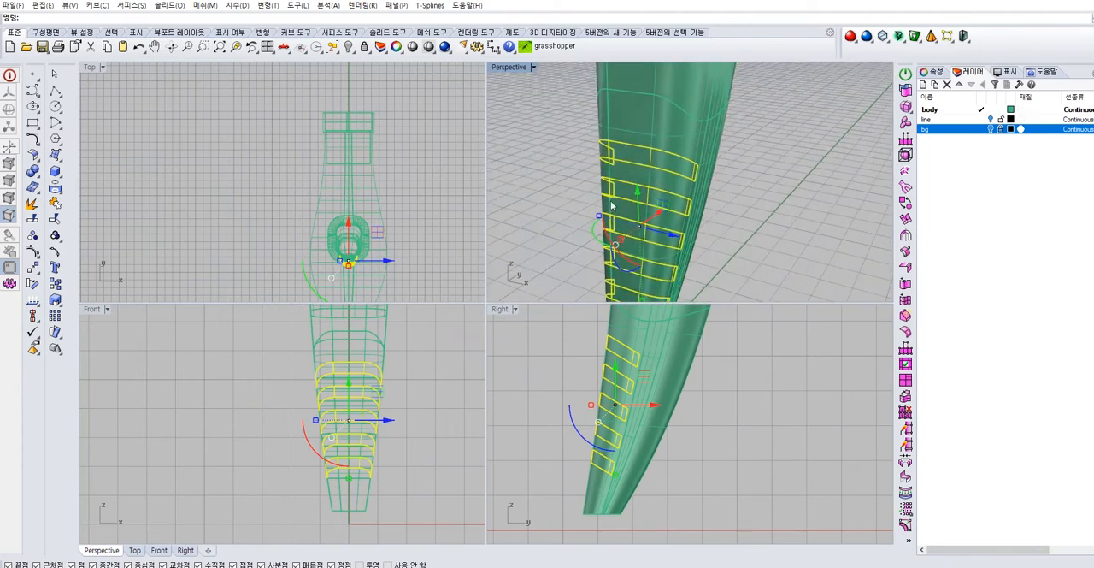
left_click(39, 158)
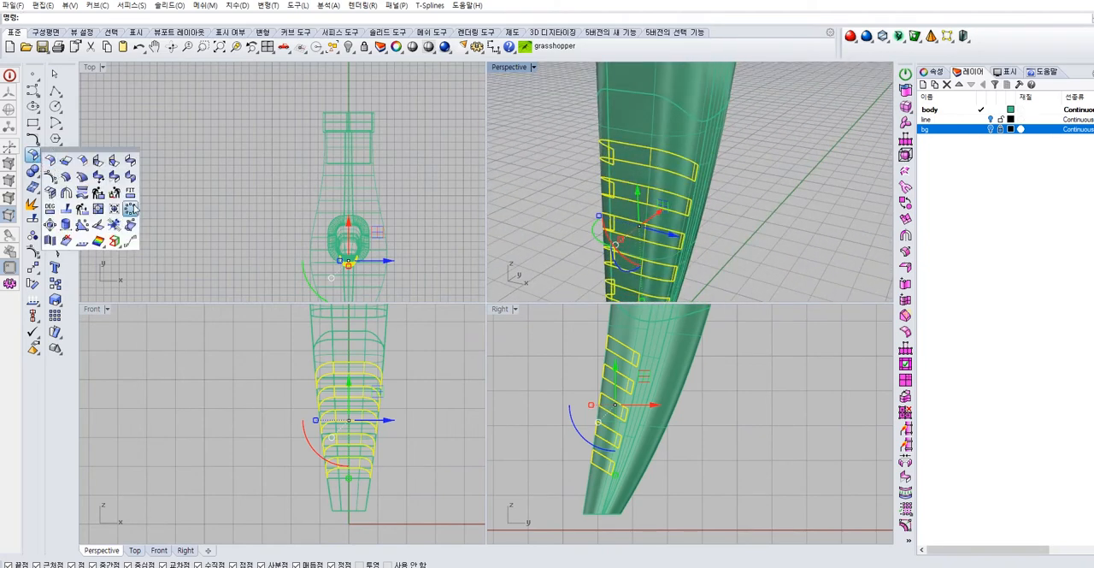
left_click(67, 178)
right_click_drag(665, 204, 592, 167)
left_click(588, 201)
left_click(580, 227)
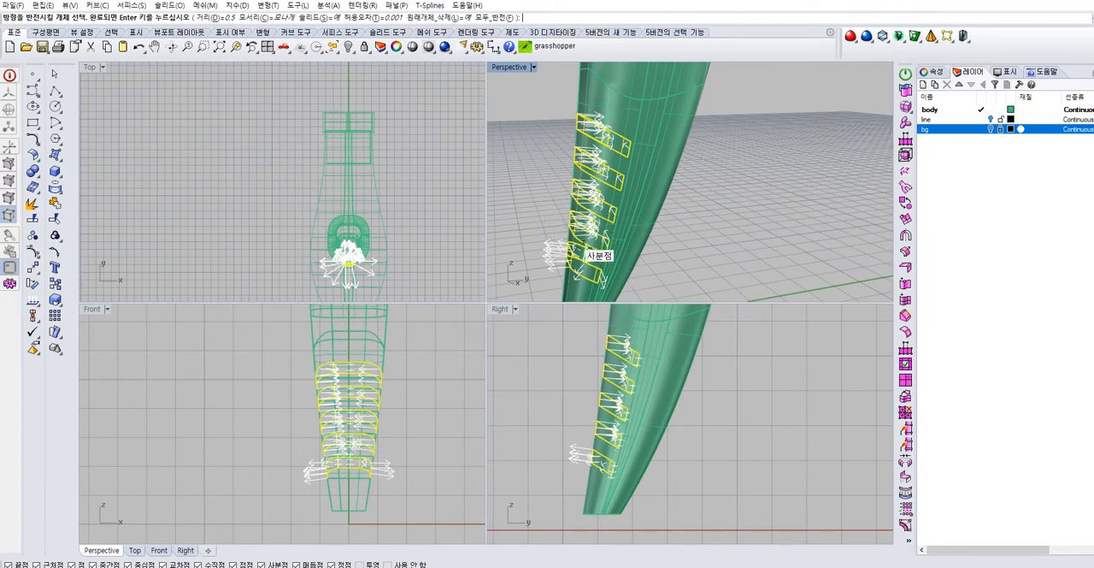
left_click(579, 252)
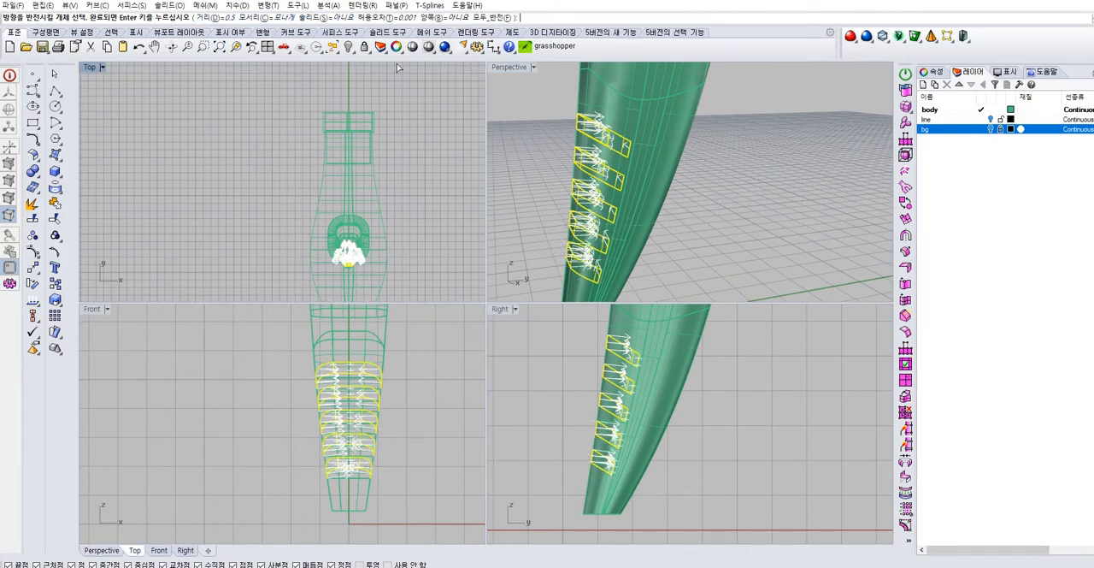
right_click(660, 142)
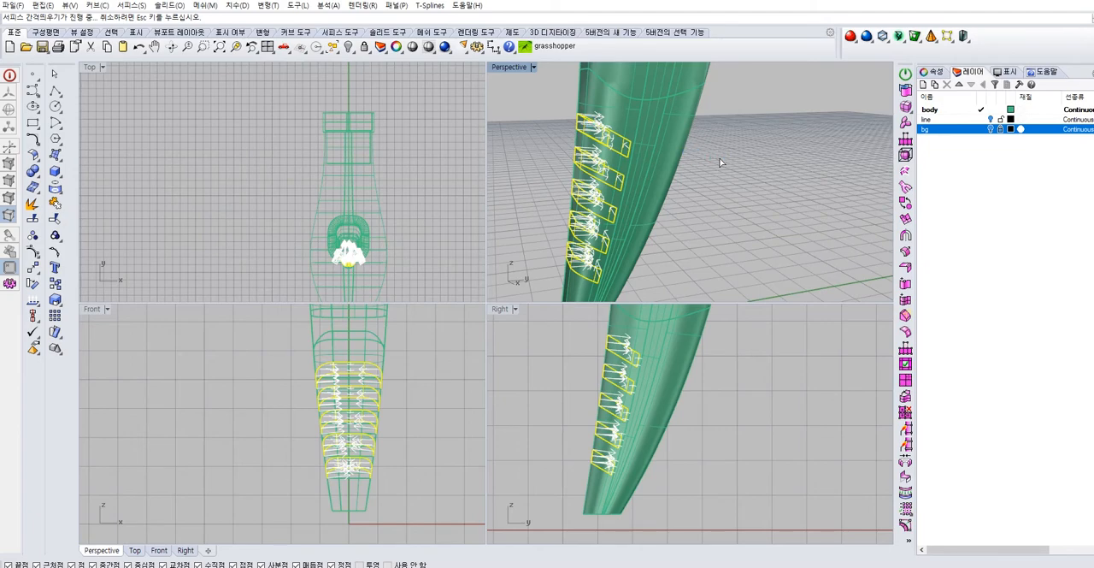
Inspect the offset groove surfaces up close and undo the offset
right_click_drag(710, 158, 684, 185)
left_click(685, 184)
scroll(608, 149, "up", 7)
right_click_drag(607, 149, 594, 103)
right_click_drag(585, 187, 696, 185)
left_click(668, 203)
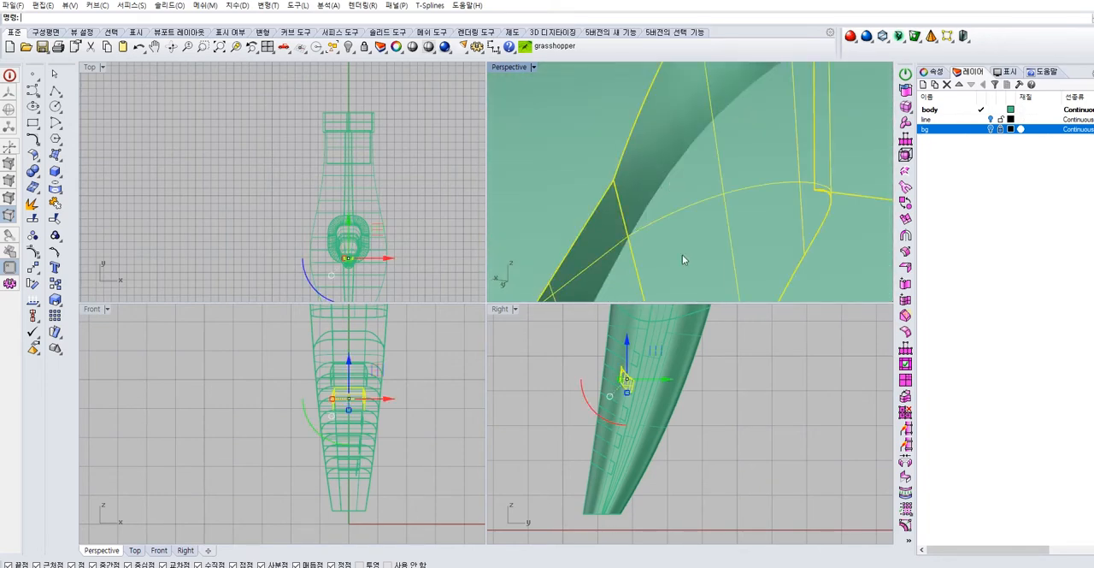
scroll(349, 396, "up", 3)
right_click_drag(644, 181, 681, 181)
key("Escape")
Offset the five groove surfaces by 0.1 with Solid off, flipping all directions into the grooves
left_click(672, 244)
right_click_drag(672, 244, 660, 143)
scroll(674, 248, "down", 3)
scroll(650, 179, "up", 4)
left_click(646, 173, "shift")
left_click(638, 215, "shift")
left_click(633, 275, "shift")
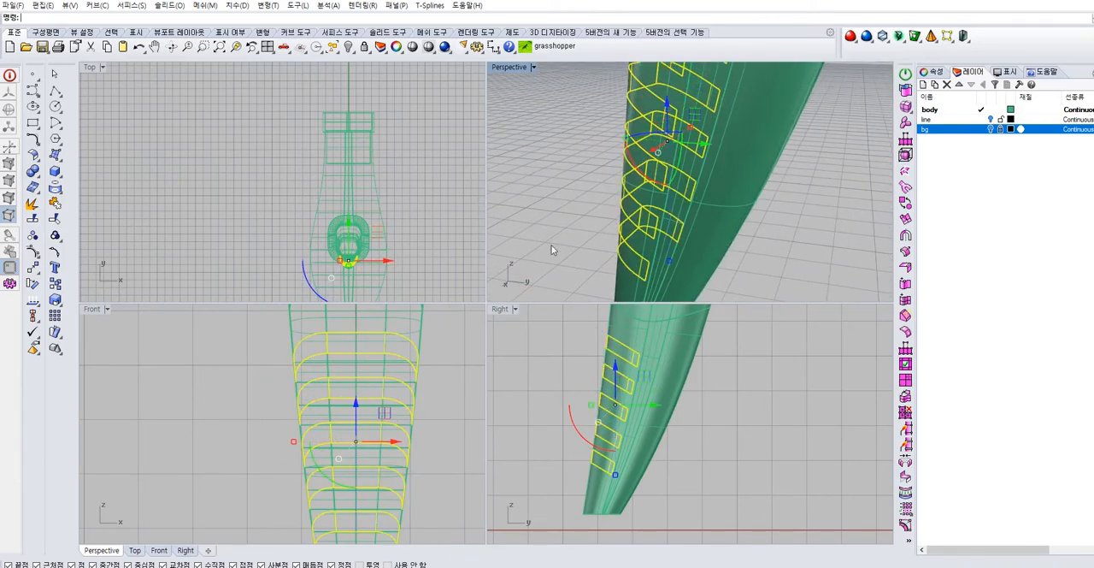
left_click(38, 159)
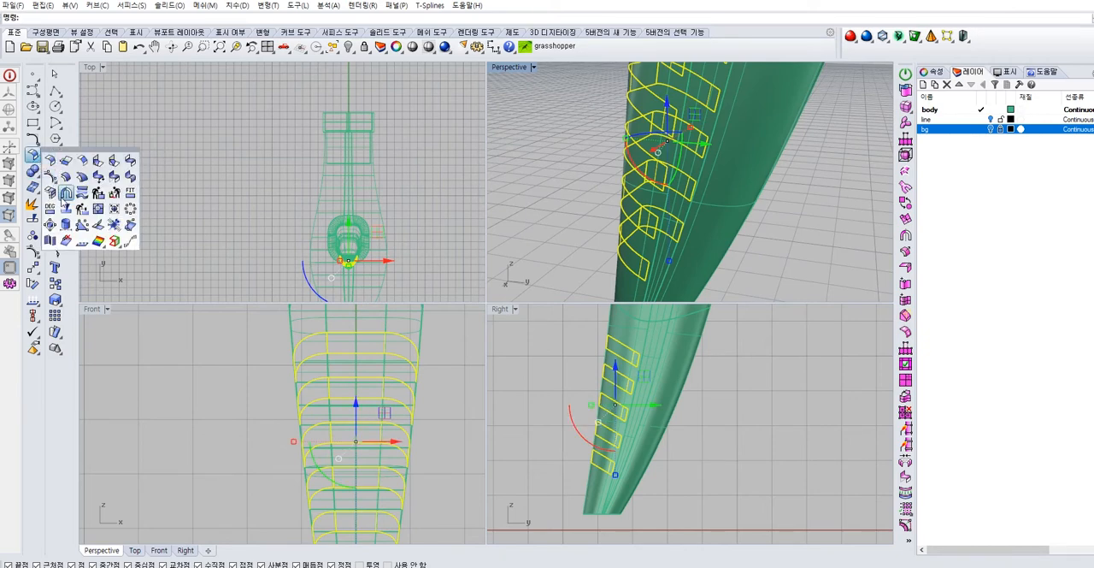
left_click(64, 178)
left_click(219, 17)
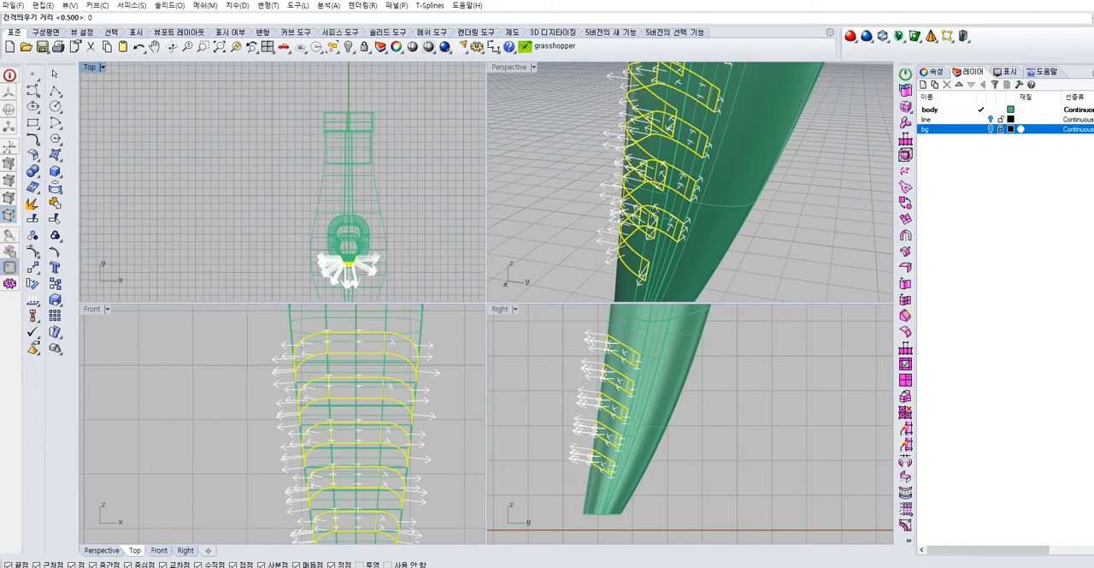
key("Return")
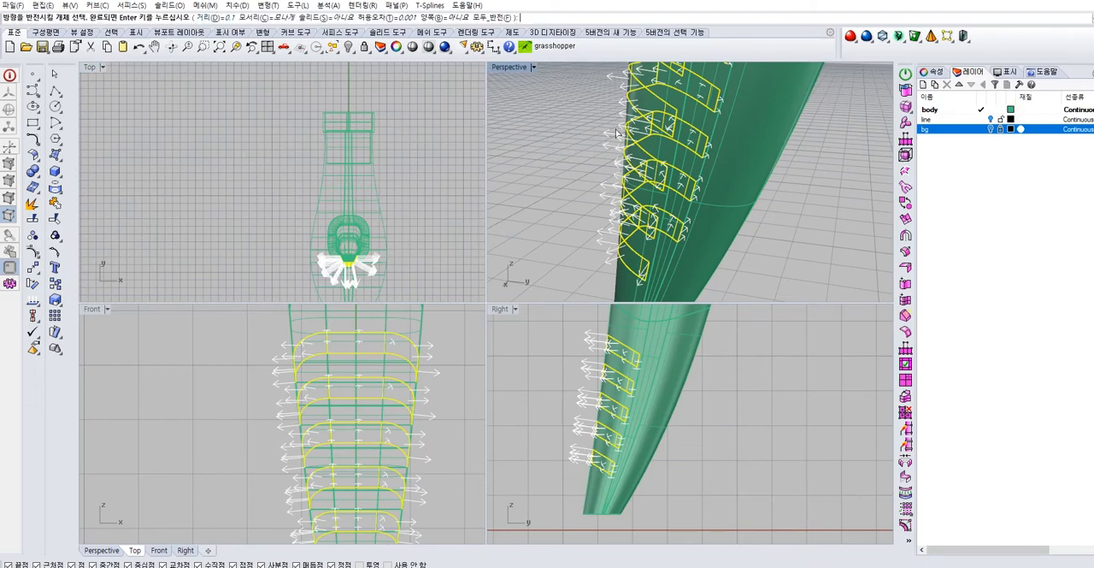
scroll(606, 134, "down", 5)
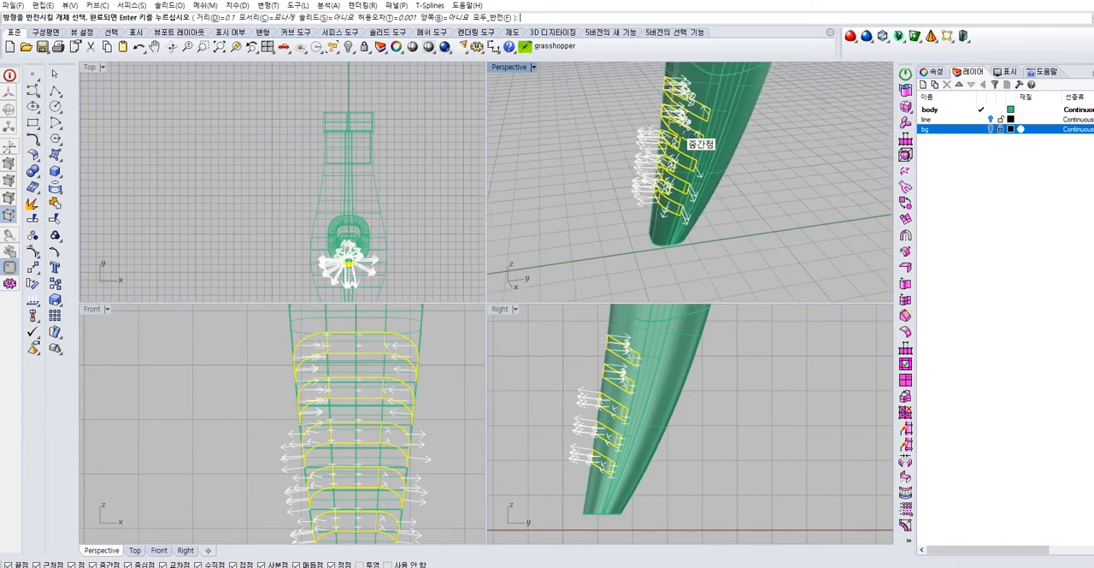
left_click(677, 148)
left_click(669, 200)
left_click(674, 177)
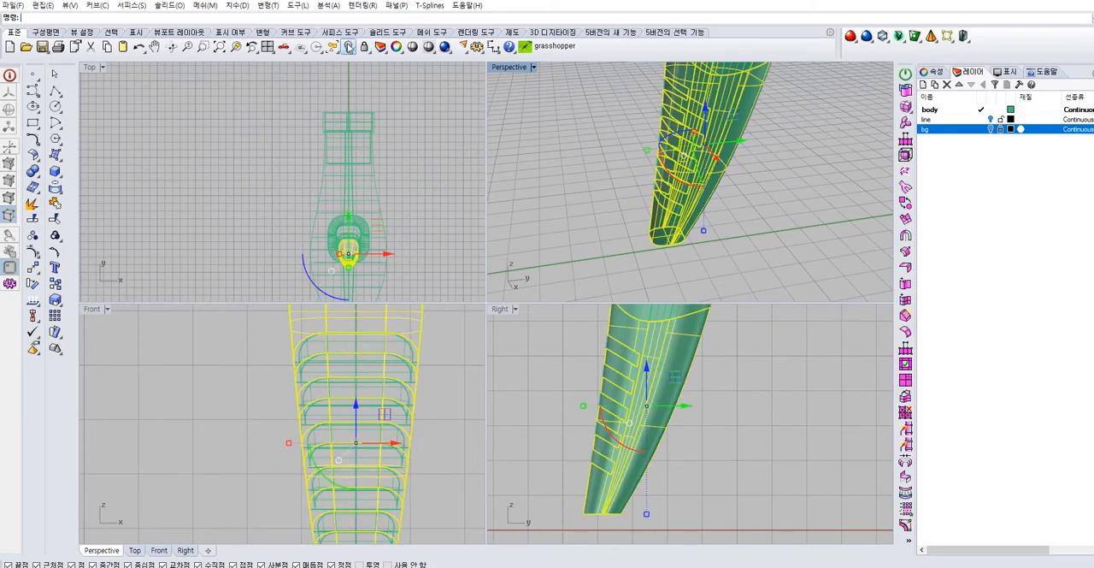
Move the lower handle aside along Y to inspect the offset groove surfaces, and undo the move
right_click_drag(513, 137, 659, 169)
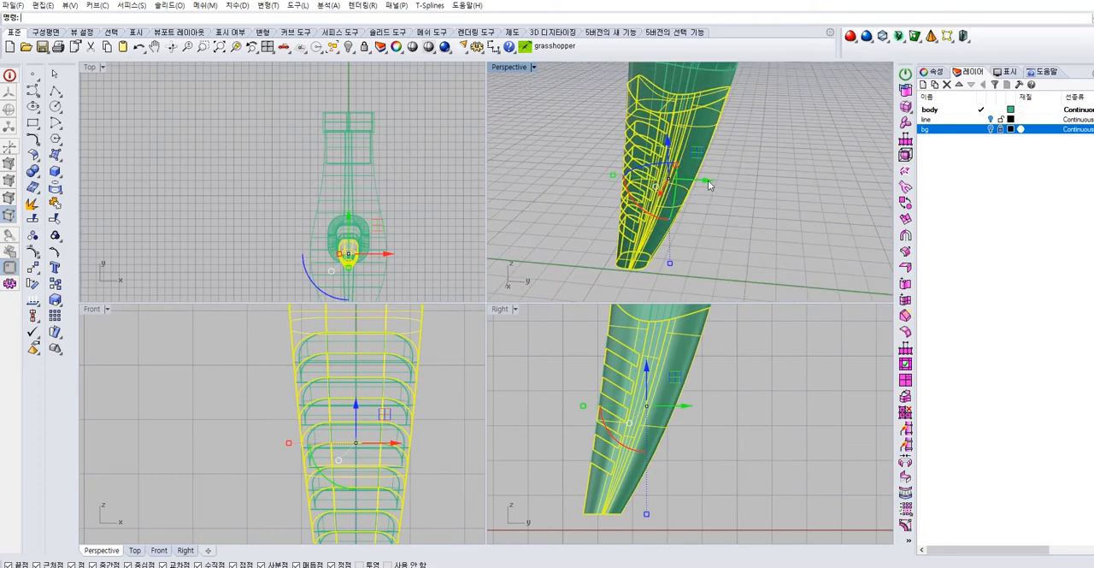
left_click_drag(708, 186, 815, 193)
scroll(648, 152, "up", 5)
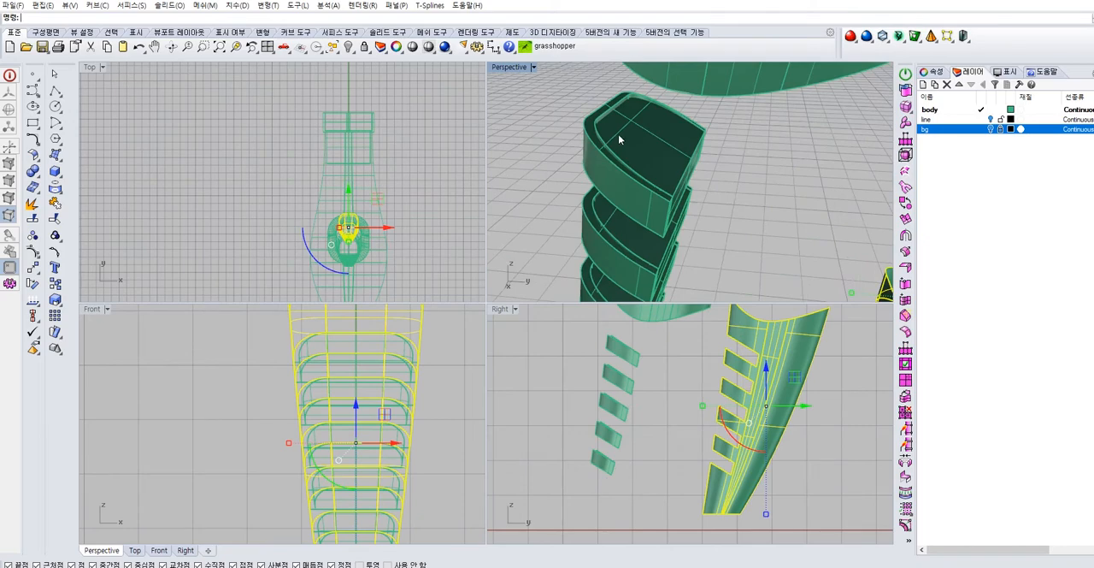
scroll(680, 144, "down", 3)
left_click(665, 138)
left_click(757, 156)
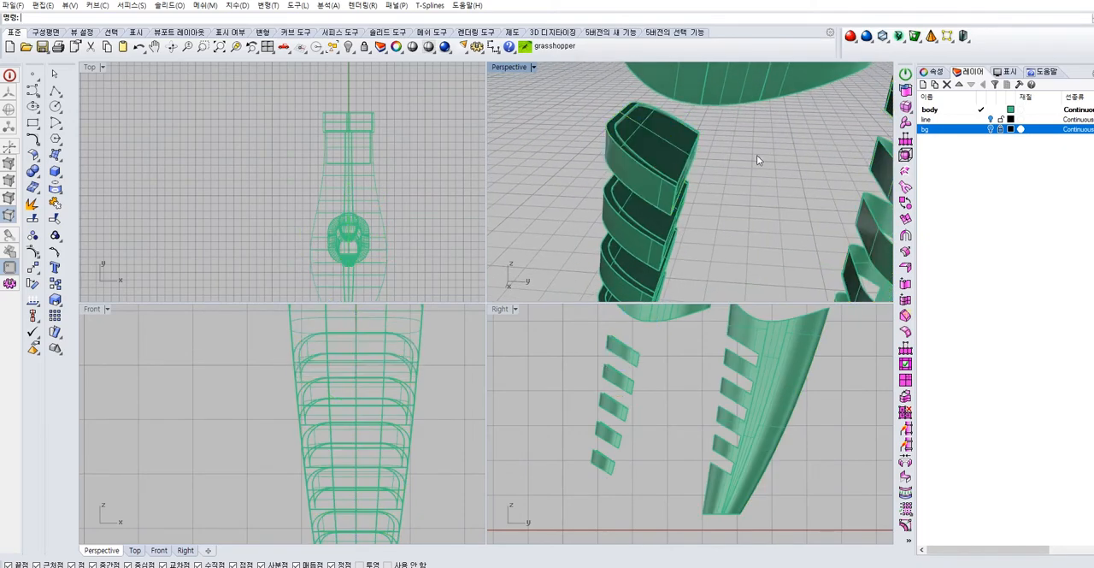
key("ctrl+z")
Examine the lower handle and its groove surfaces from several angles
left_click(857, 201)
right_click_drag(857, 201, 718, 276)
scroll(680, 204, "up", 5)
scroll(736, 411, "down", 6)
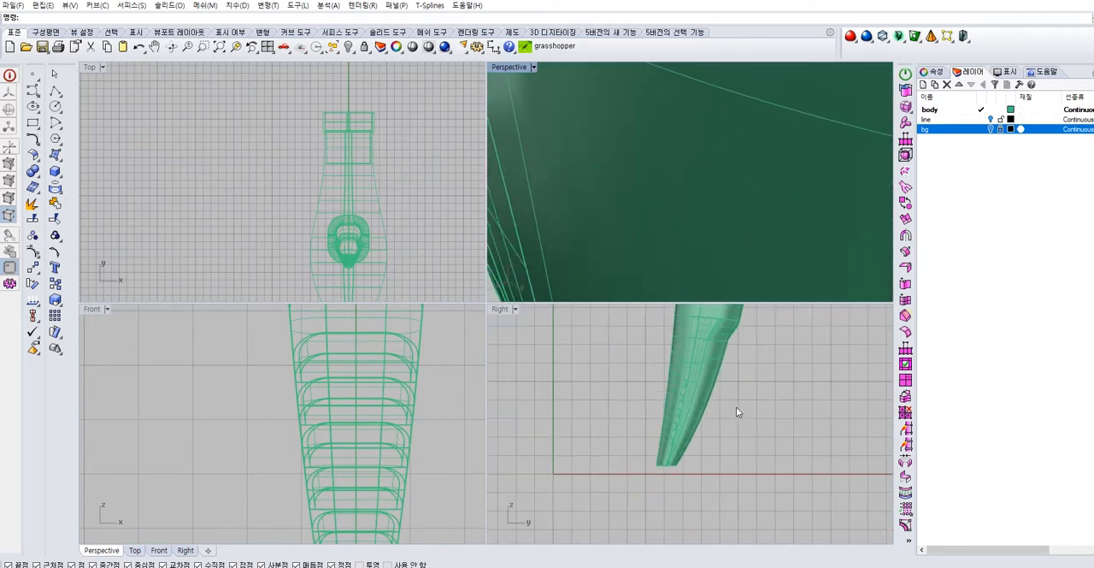
right_click(539, 323)
left_click(630, 245)
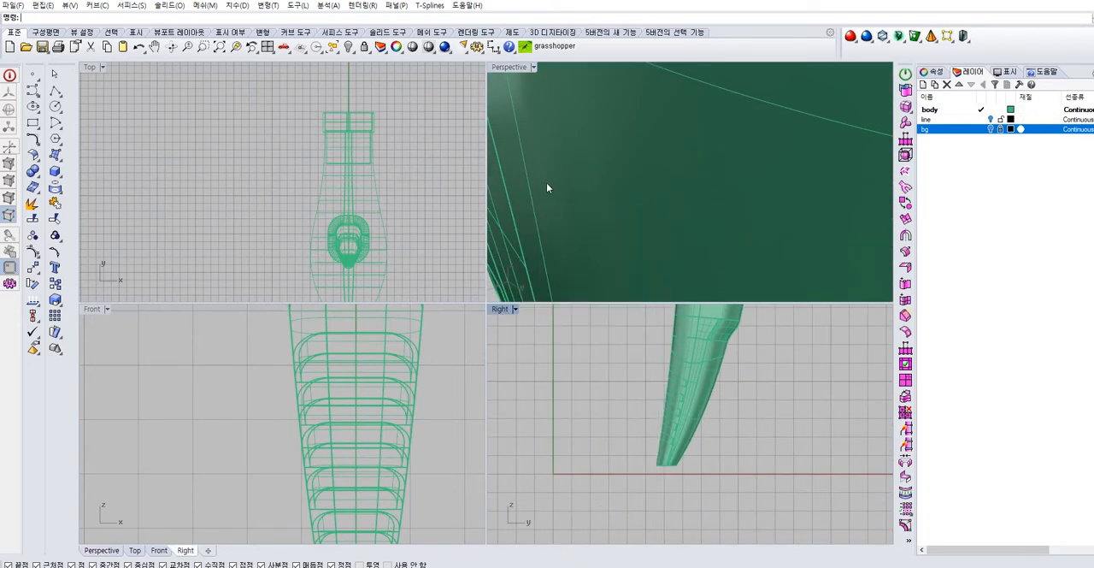
left_click(502, 198)
right_click_drag(589, 202, 725, 154)
scroll(690, 176, "down", 4)
left_click(605, 154)
left_click(724, 154)
left_click(652, 202)
right_click_drag(662, 202, 741, 154)
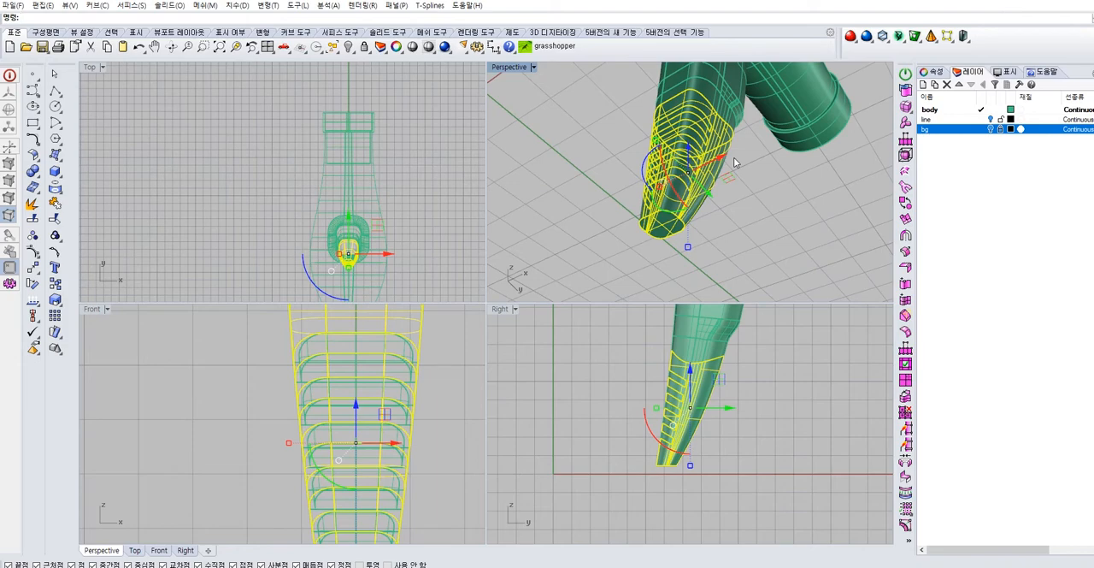
scroll(363, 350, "down", 3)
Set the Perspective and Right viewports to wireframe and show the bg layer to compare the grooves with the reference photo
left_click(503, 69)
left_click(513, 99)
right_click_drag(542, 201, 636, 174)
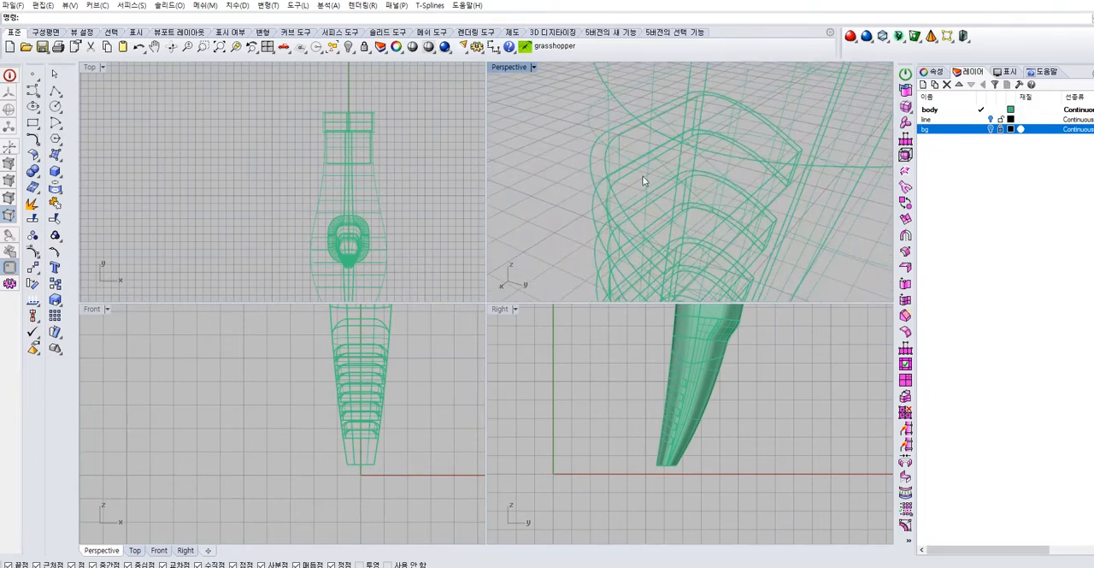
left_click(989, 128)
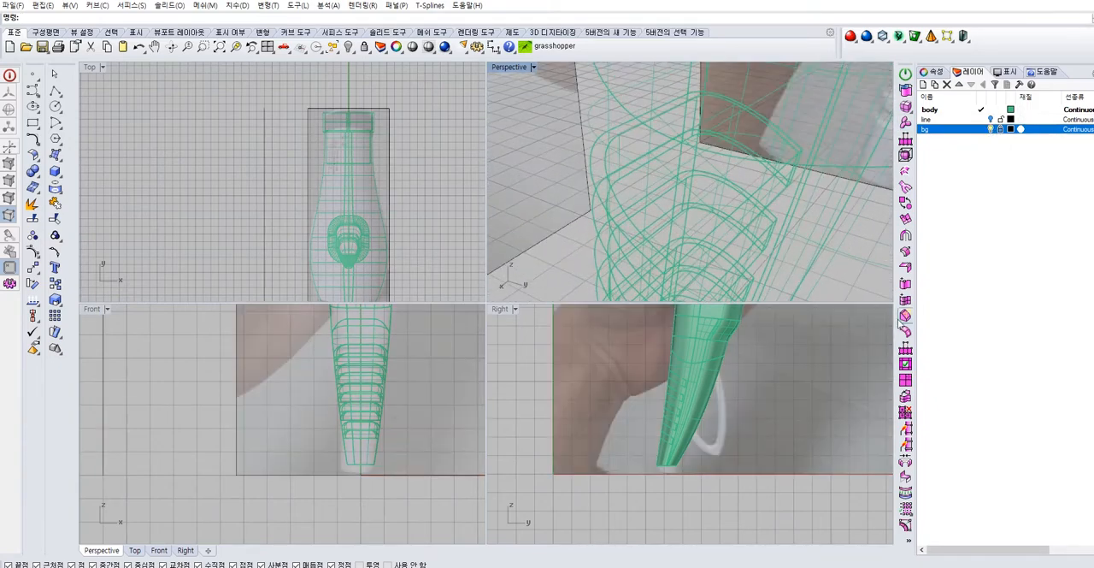
scroll(686, 378, "up", 5)
left_click(513, 308)
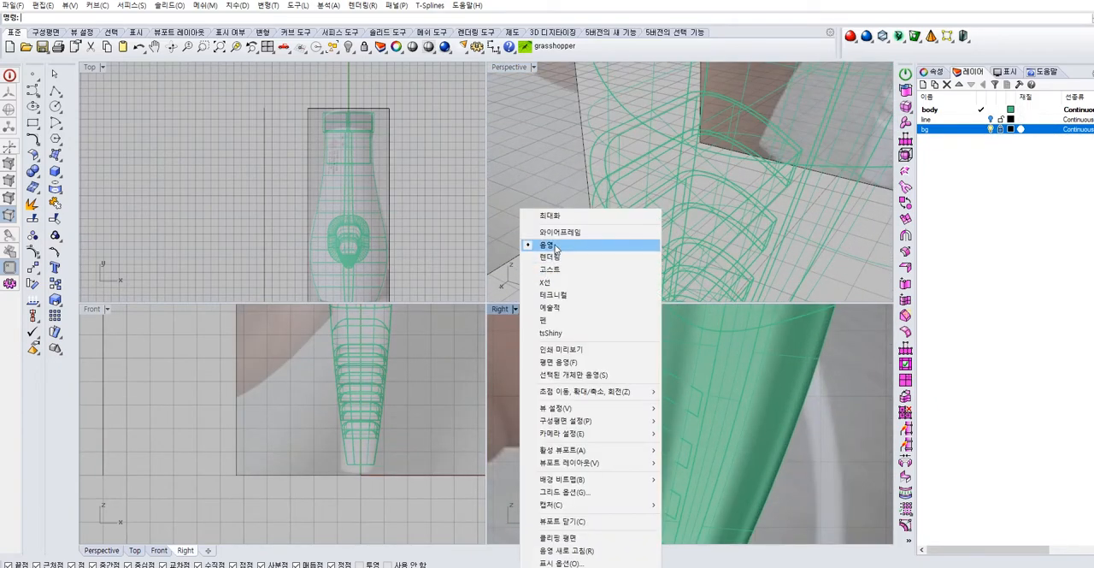
left_click(555, 245)
scroll(667, 379, "up", 2)
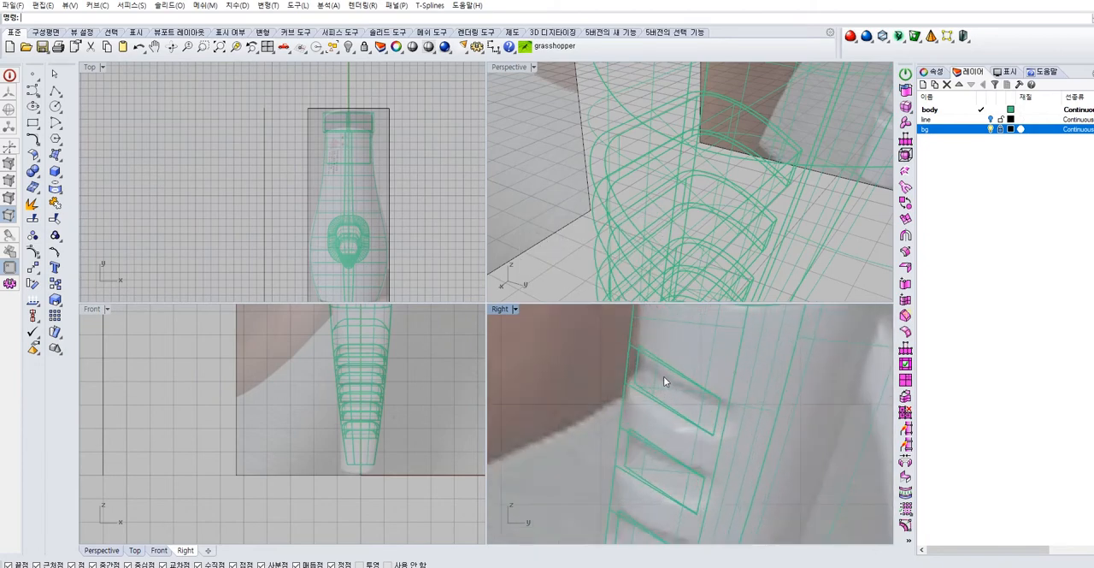
right_click_drag(630, 196, 606, 168)
scroll(603, 138, "up", 3)
scroll(617, 189, "up", 3)
Undo showing the bg layer and the last offset of the groove surfaces
key("ctrl+z")
key("ctrl+z")
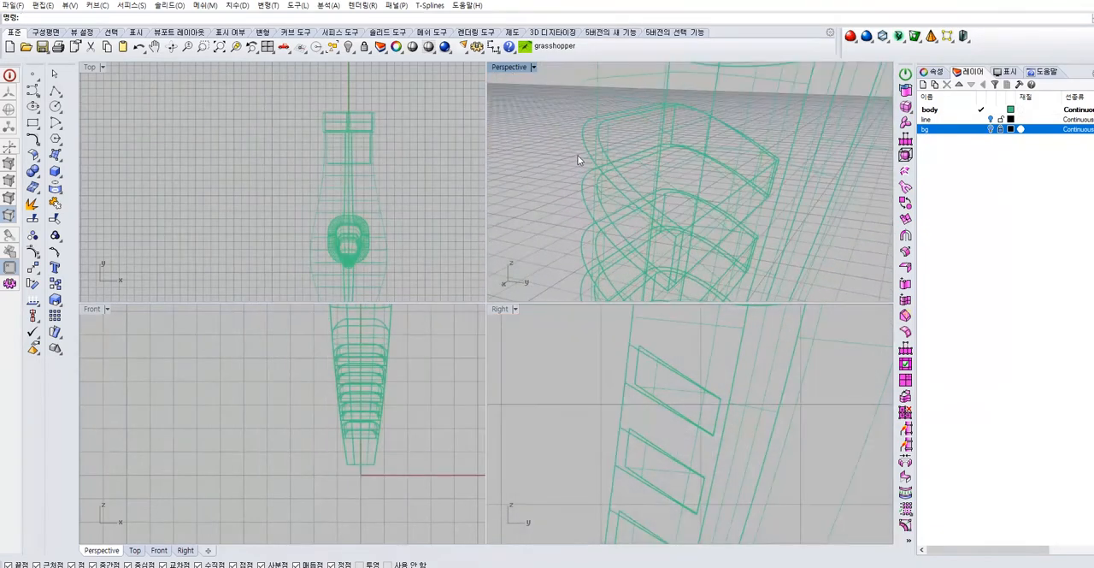
left_click(596, 196)
scroll(598, 197, "down", 3)
right_click_drag(617, 179, 621, 103, "shift")
scroll(648, 177, "up", 3)
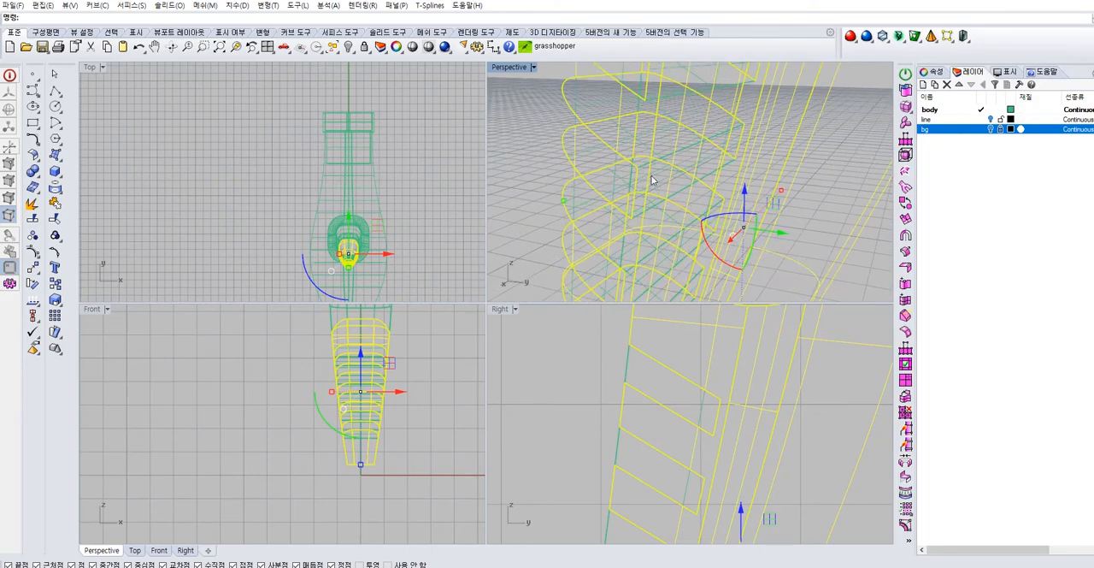
left_click(659, 180)
right_click_drag(650, 202, 739, 166)
left_click(862, 250)
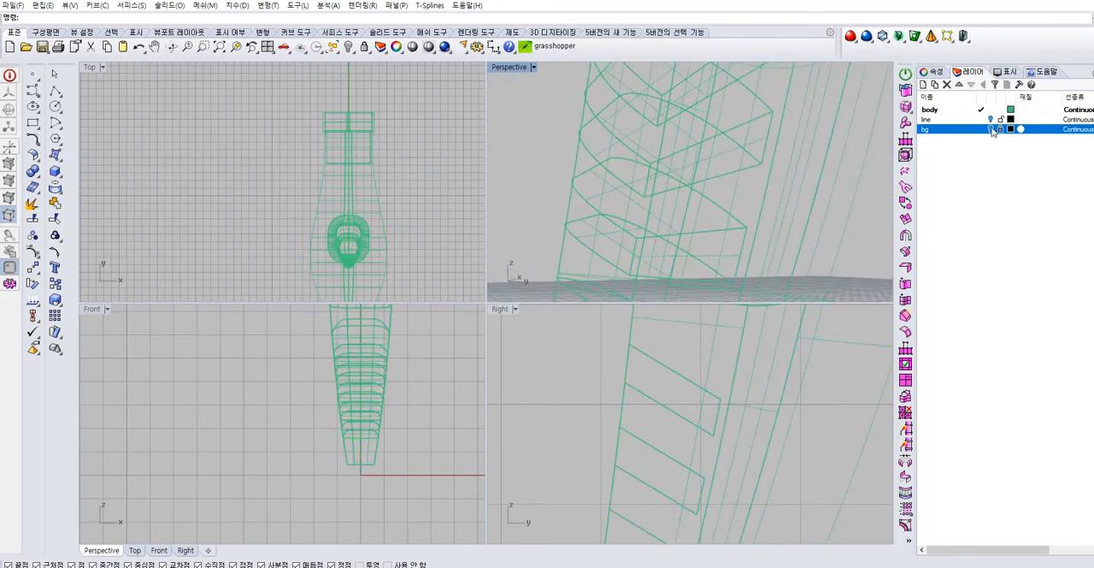
Set the Perspective viewport to shaded display and examine one groove's surfaces up close
left_click(524, 66)
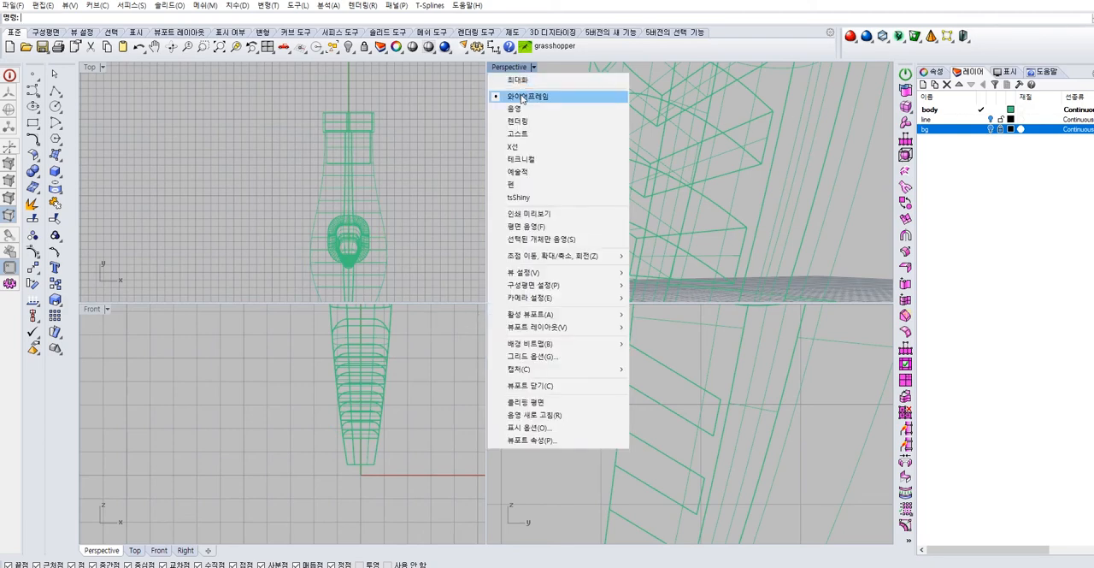
left_click(534, 154)
left_click(631, 189)
mouse_move(687, 178)
right_mouse_down()
mouse_move(661, 205)
mouse_move(675, 184)
right_mouse_up()
scroll(648, 127, "up", 4)
right_click_drag(648, 128, 903, 154)
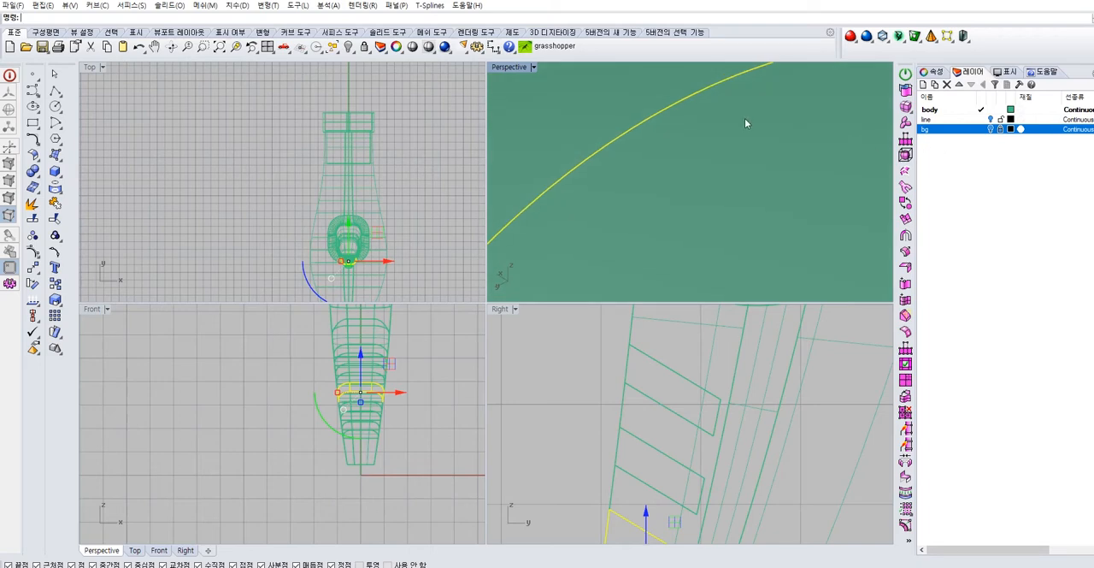
scroll(745, 123, "down", 5)
right_click_drag(693, 149, 653, 154)
scroll(656, 153, "up", 4)
right_click_drag(740, 125, 791, 145)
left_click(762, 186, "shift")
right_click_drag(759, 192, 773, 182)
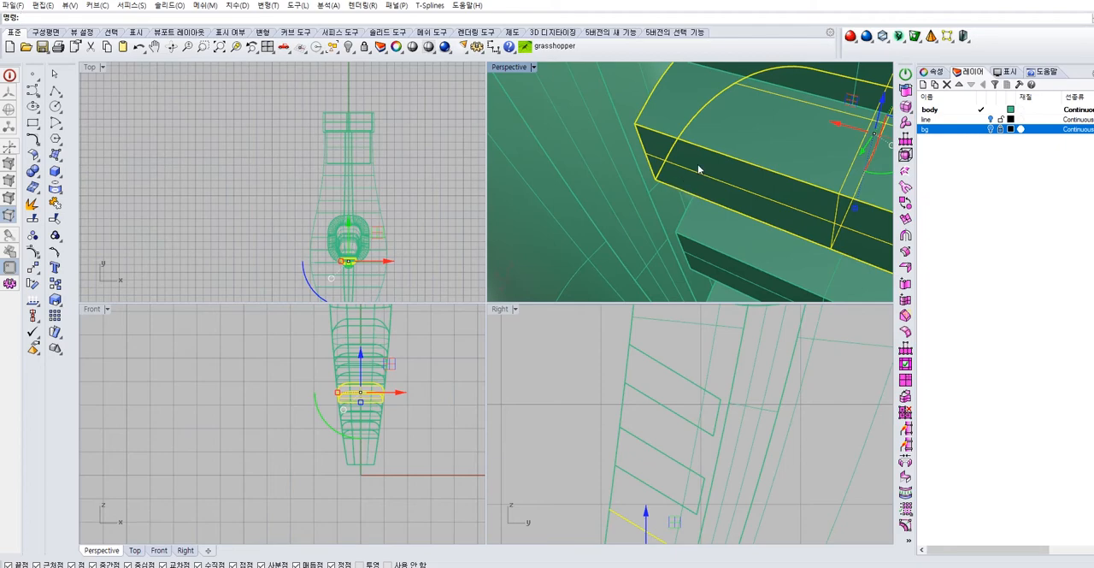
Hide the lower handle surface so the five sets of groove surfaces stand alone
scroll(710, 164, "down", 7)
right_click_drag(662, 178, 821, 160)
left_click(821, 161)
left_click(733, 183)
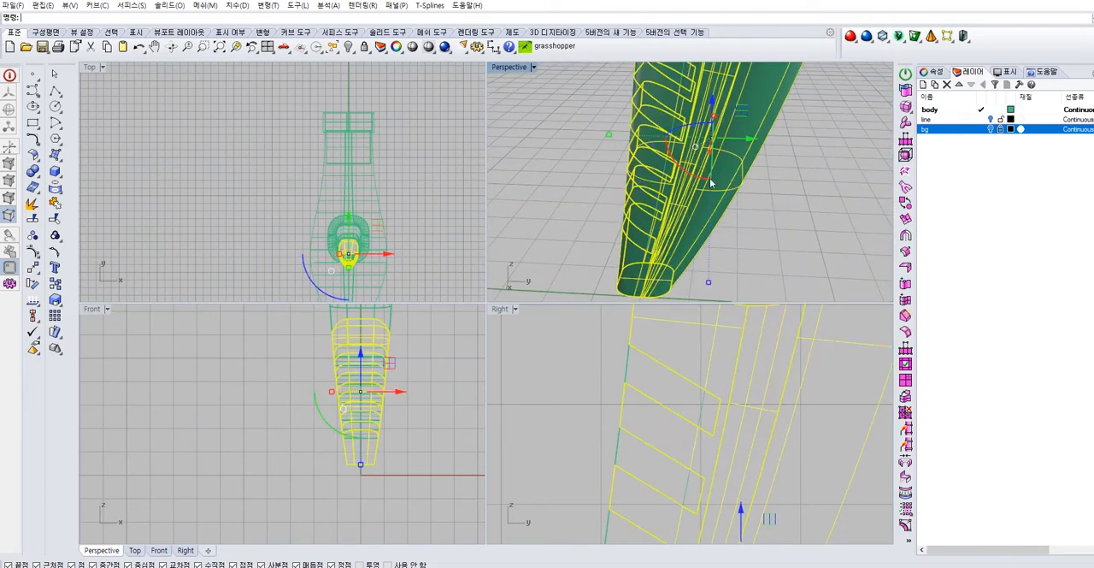
left_click(349, 48)
right_click_drag(796, 175, 744, 189)
scroll(744, 189, "down", 5)
left_click(697, 180)
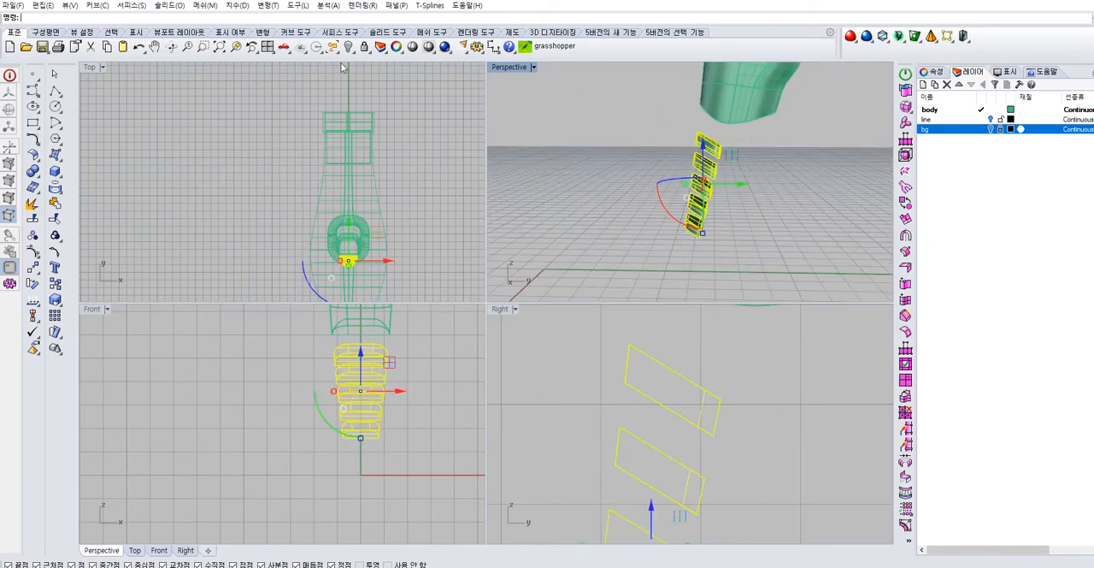
left_click(857, 206)
right_click_drag(857, 206, 628, 109)
scroll(703, 169, "up", 6)
Select the end and middle side wall surfaces of all five grooves and join them into continuous walls
left_click(740, 100)
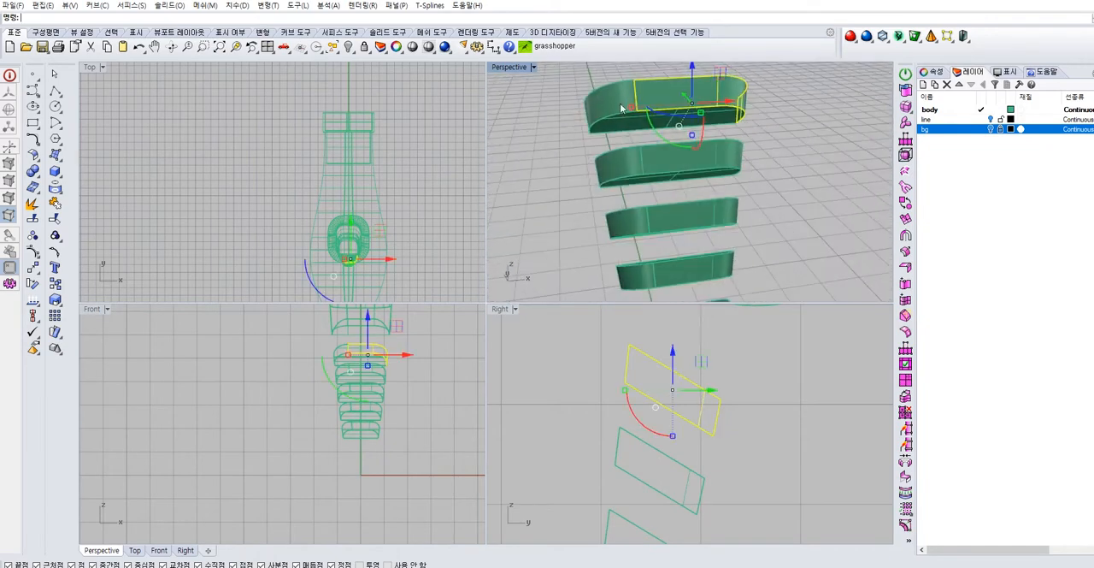
left_click(616, 111, "shift")
left_click(623, 157, "shift")
left_click(628, 222, "shift")
left_click(637, 272, "shift")
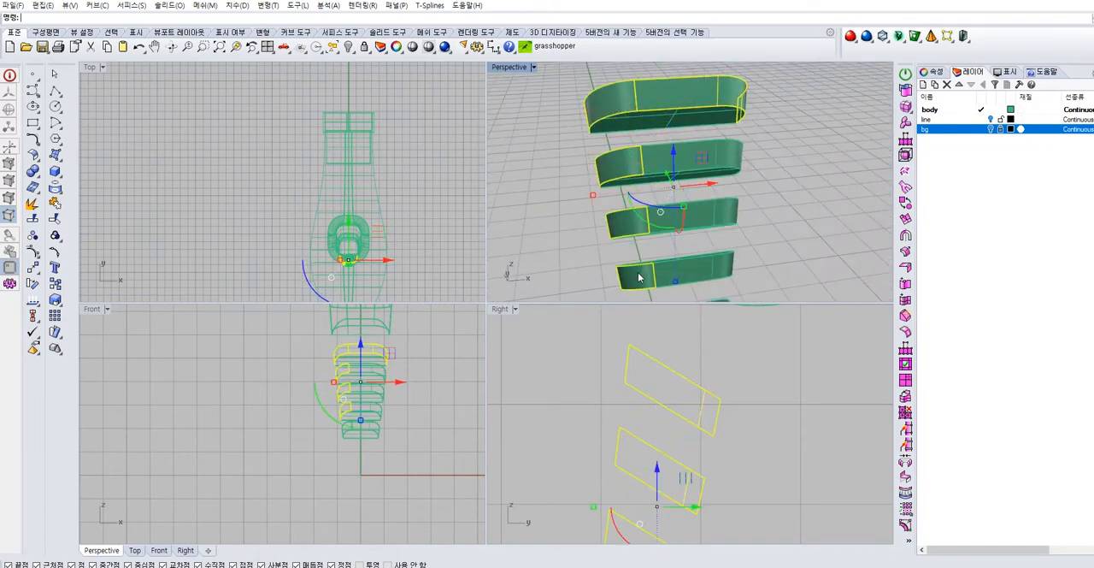
right_click_drag(639, 274, 641, 224, "shift")
left_click(685, 275, "shift")
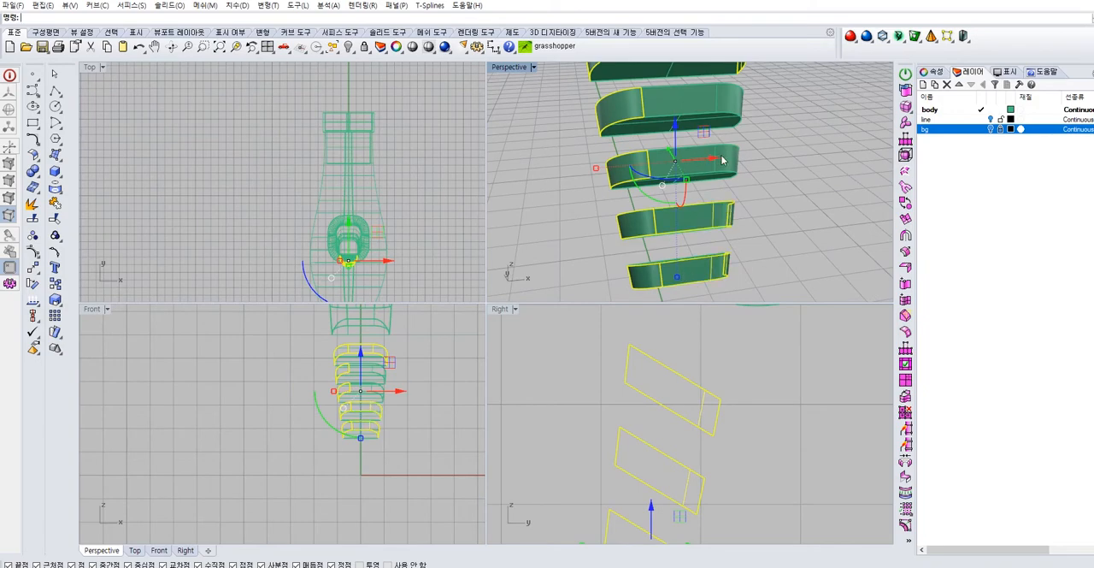
right_click_drag(719, 97, 497, 131)
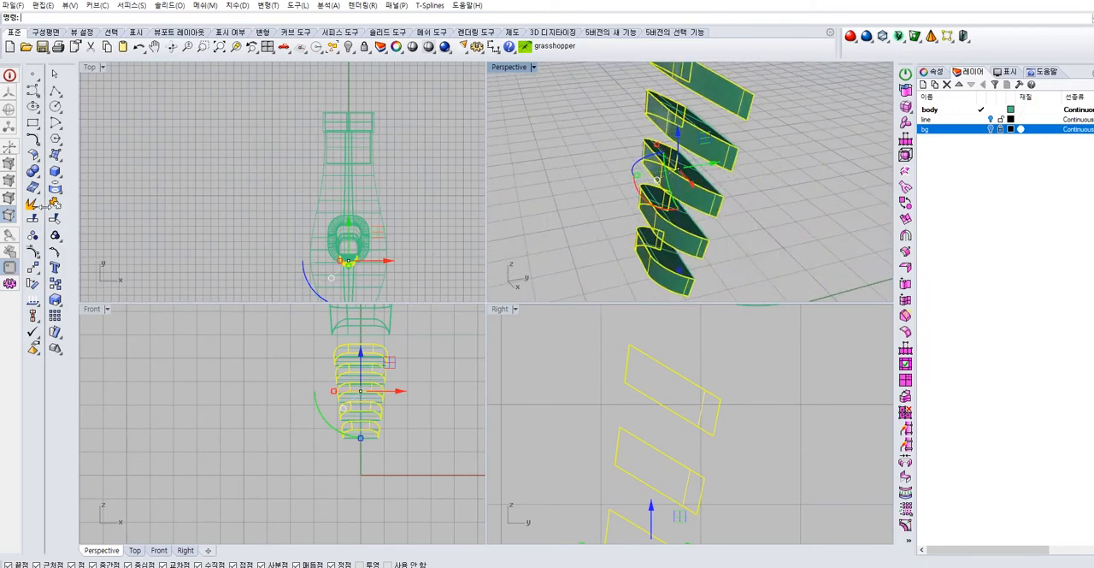
right_click_drag(765, 119, 820, 297)
left_click(767, 127)
scroll(770, 129, "down", 1)
scroll(714, 211, "up", 4)
scroll(748, 297, "down", 5)
right_click_drag(725, 239, 695, 229)
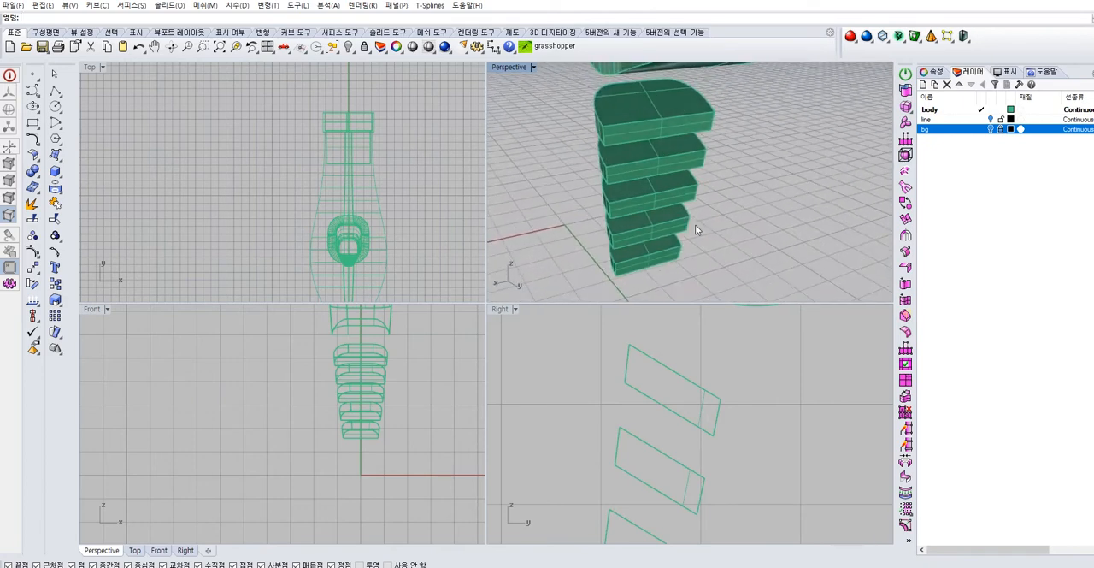
Delete the upper and lower faces of all five grooves, keeping only the side walls
right_click_drag(694, 214, 672, 179)
left_click(666, 134)
key("Delete")
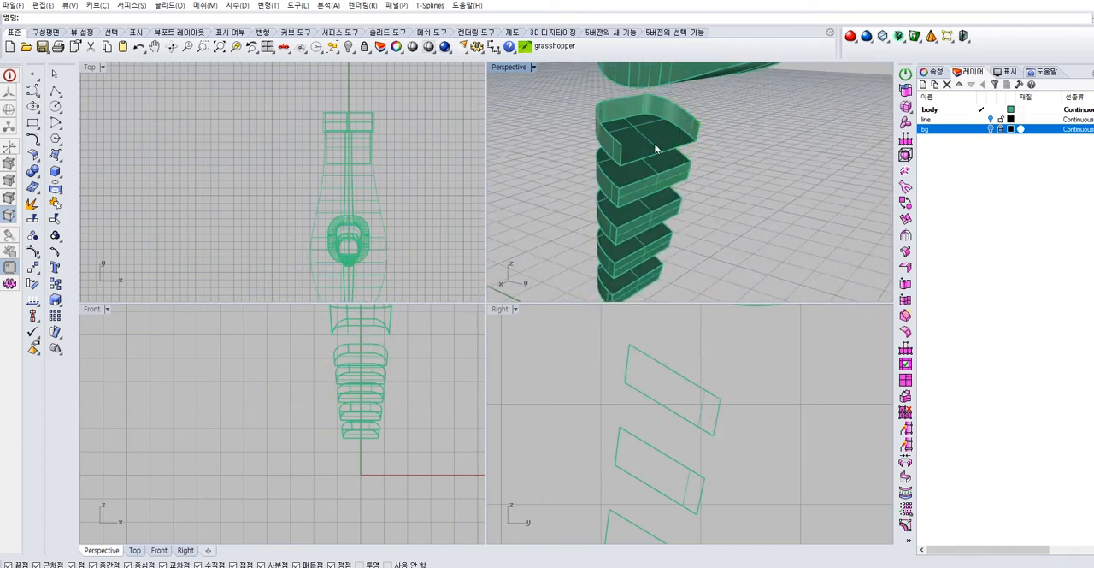
left_click(657, 195)
key("Delete")
left_click(650, 218)
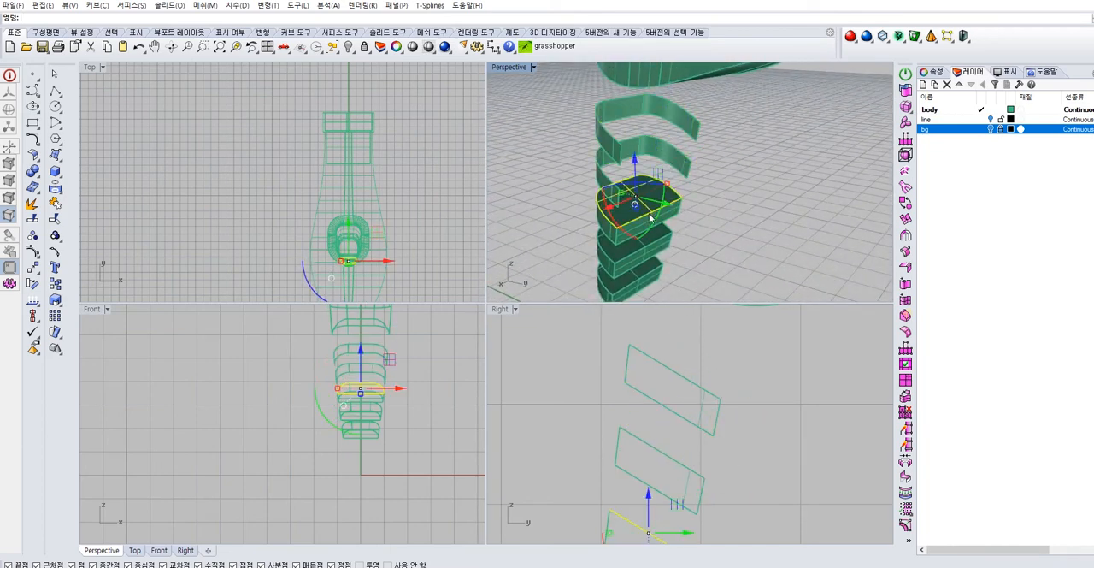
key("Delete")
left_click(645, 253)
key("Delete")
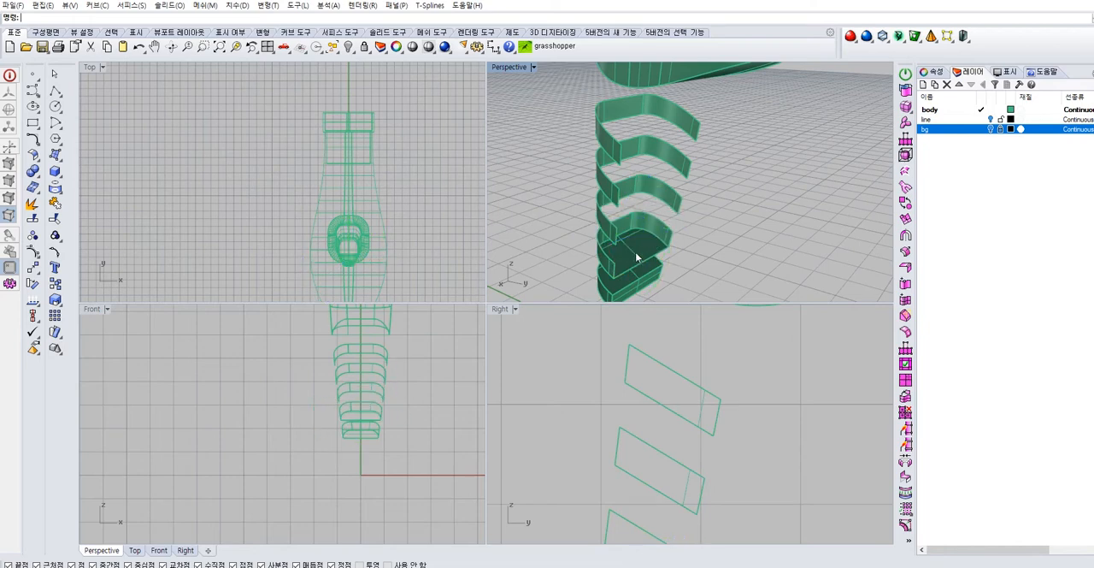
left_click(637, 273)
key("Delete")
Offset the five groove side walls by 0.05 with Solid off, flipping individual walls so the offsets go inward
right_click_drag(640, 284, 752, 272)
left_click_drag(587, 162, 586, 162)
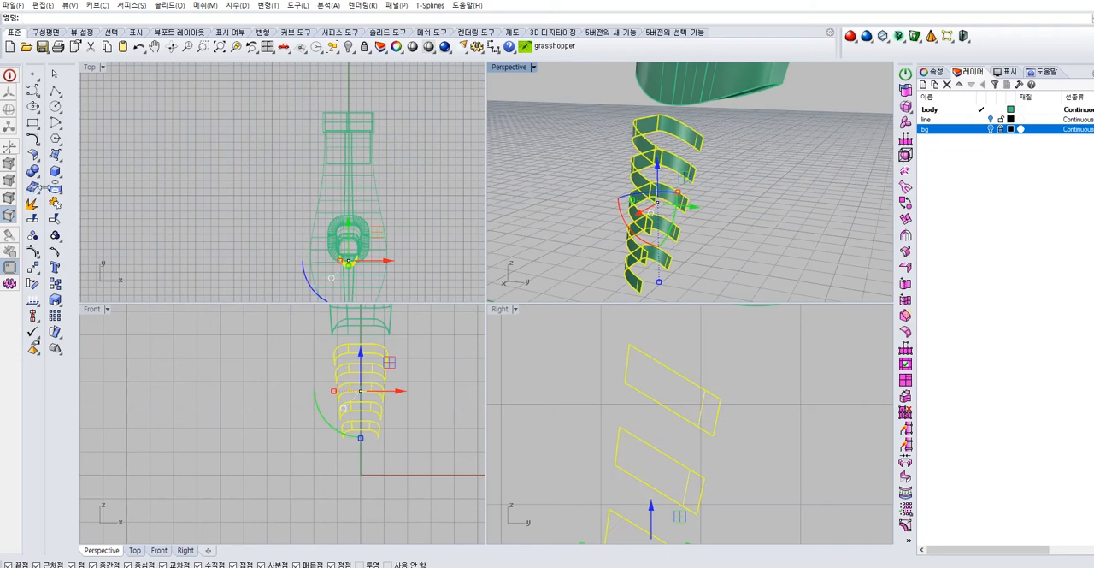
left_click(41, 167)
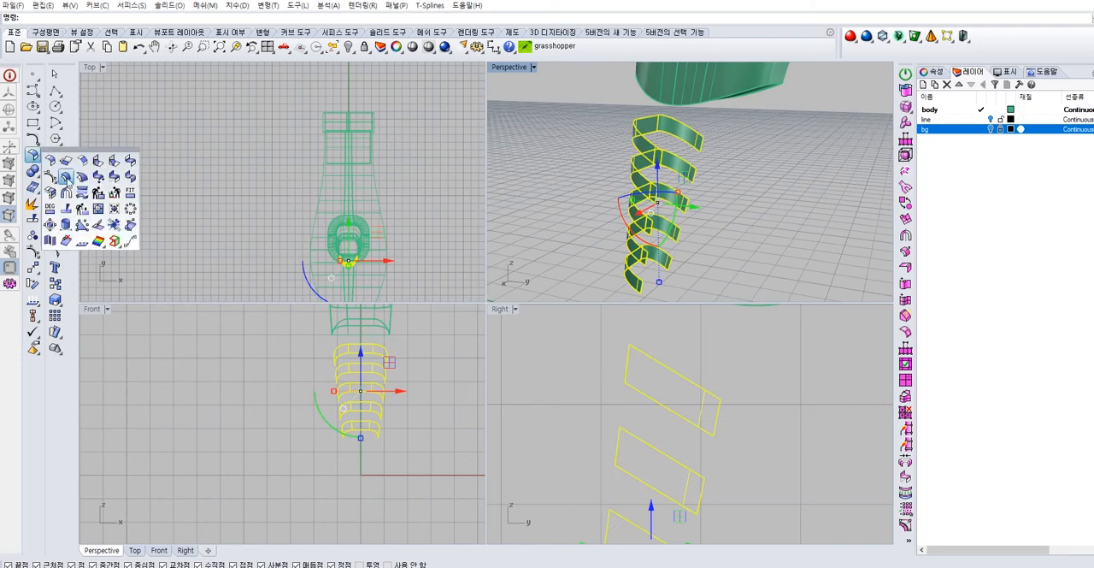
left_click(70, 184)
left_click(217, 18)
type("0.05")
key("Return")
left_click(636, 131)
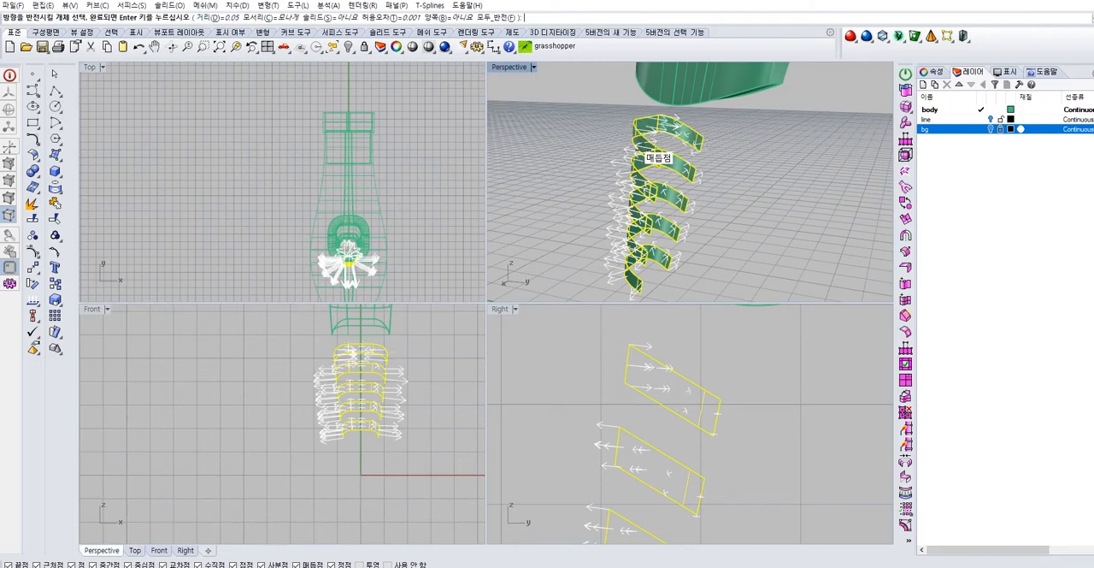
left_click(638, 166)
left_click(634, 196)
left_click(629, 278)
left_click(656, 224)
key("Return")
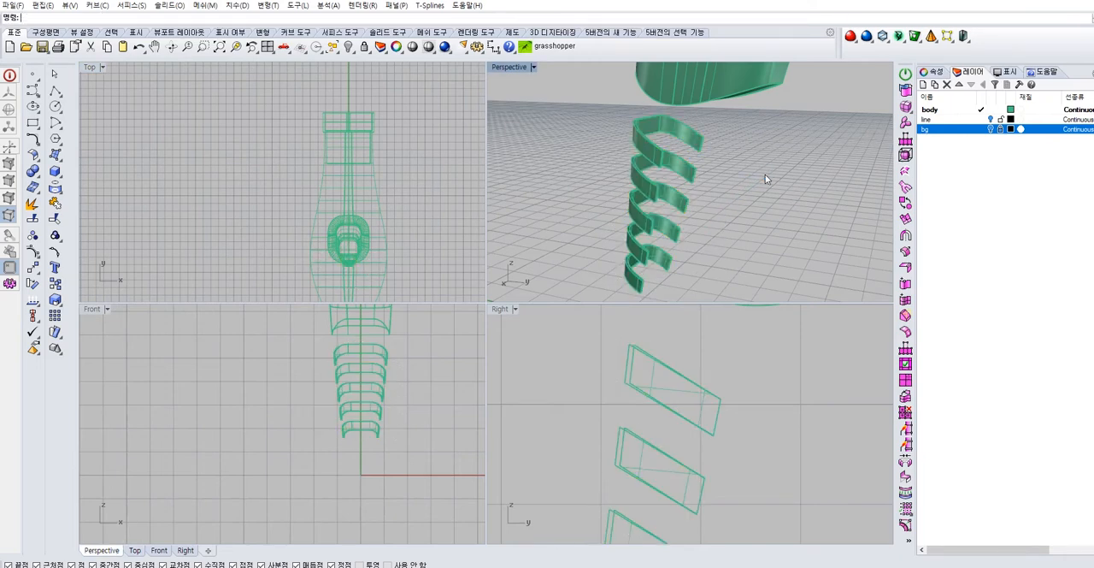
Examine the offset groove walls up close, selecting the five outer walls to tell them from the inner ones
right_click_drag(765, 176, 685, 181)
scroll(631, 133, "up", 6)
mouse_move(631, 133)
right_mouse_down()
mouse_move(801, 114)
mouse_move(752, 129)
mouse_move(736, 155)
mouse_move(624, 139)
right_mouse_up()
scroll(737, 155, "down", 8)
scroll(654, 142, "up", 5)
left_click(623, 138)
left_click(623, 179, "shift")
left_click(619, 215, "shift")
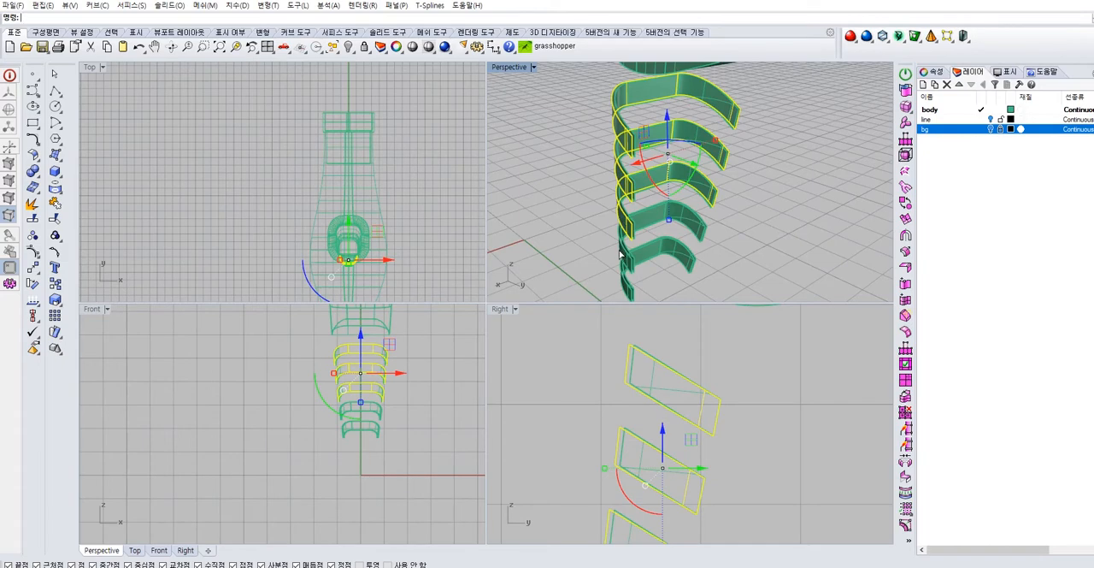
left_click(620, 247, "shift")
left_click(622, 279, "shift")
left_click(549, 136)
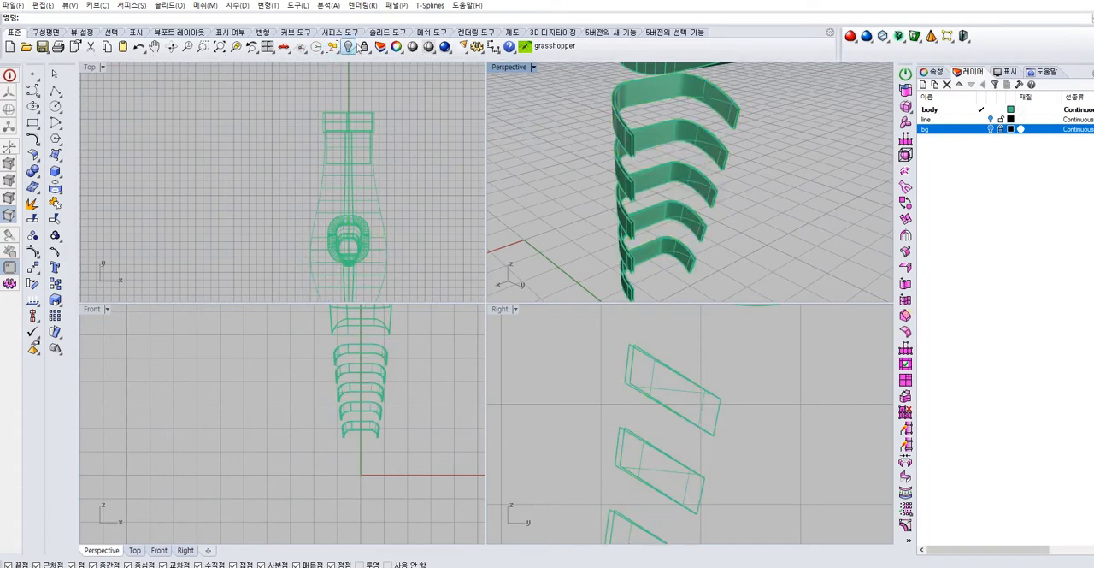
Show the hidden lower handle again, select the groove walls and hide them
right_click(349, 47)
left_click(710, 183)
right_click_drag(710, 186, 812, 200)
key("Escape")
left_click_drag(590, 78, 722, 257)
right_click_drag(645, 241, 659, 169, "shift")
left_click(636, 211, "shift")
left_click(626, 250, "shift")
left_click(350, 49)
right_click_drag(569, 139, 639, 158)
scroll(591, 142, "down", 5)
scroll(662, 141, "up", 6)
Maximize the Perspective viewport and draw a short polyline across the gap at one groove end, from inner to outer lower corner
double_click(509, 67)
scroll(511, 171, "up", 5)
right_click_drag(511, 171, 532, 269)
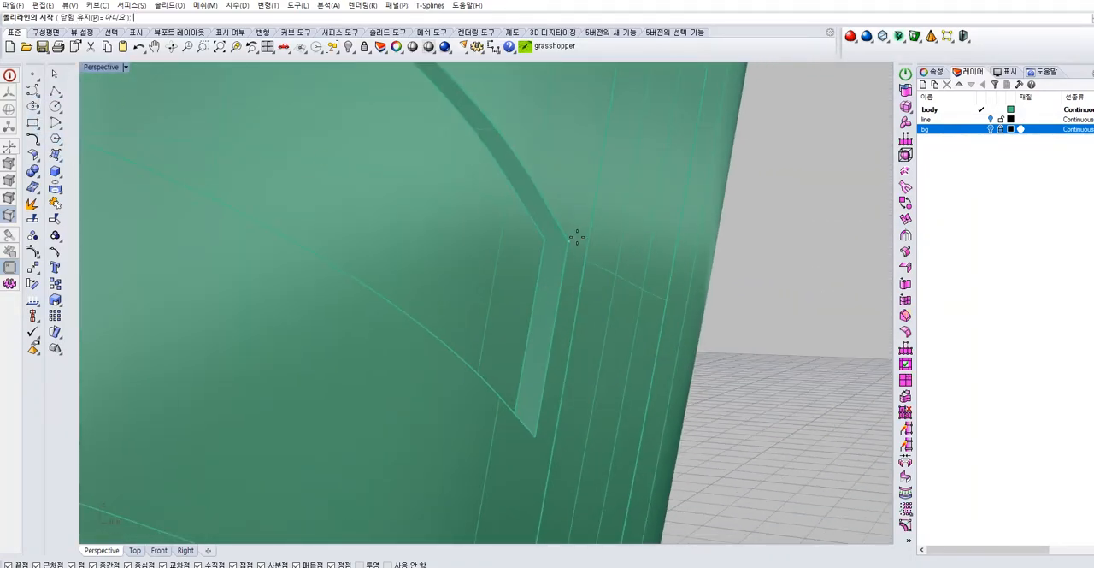
key("Escape")
scroll(568, 260, "down", 4)
right_click_drag(569, 260, 545, 349)
scroll(544, 348, "up", 4)
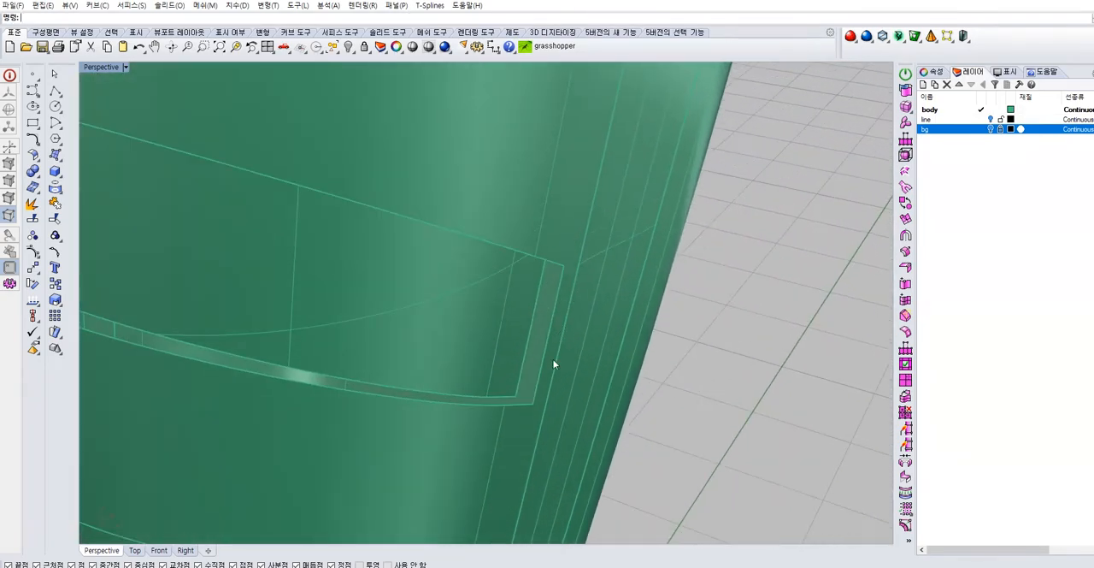
left_click(517, 396)
left_click(533, 402)
right_click(534, 402)
Draw another short polyline across the narrow gap at the next groove corner
scroll(533, 402, "down", 5)
right_click_drag(489, 382, 532, 368)
scroll(363, 370, "up", 5)
right_click(373, 292)
left_click(387, 281)
left_click(407, 280)
right_click(407, 280)
Draw a short polyline across the gap at the lower corner of the groove's opposite end
right_click_drag(434, 355, 379, 449)
right_click_drag(344, 480, 499, 427)
left_click(518, 447)
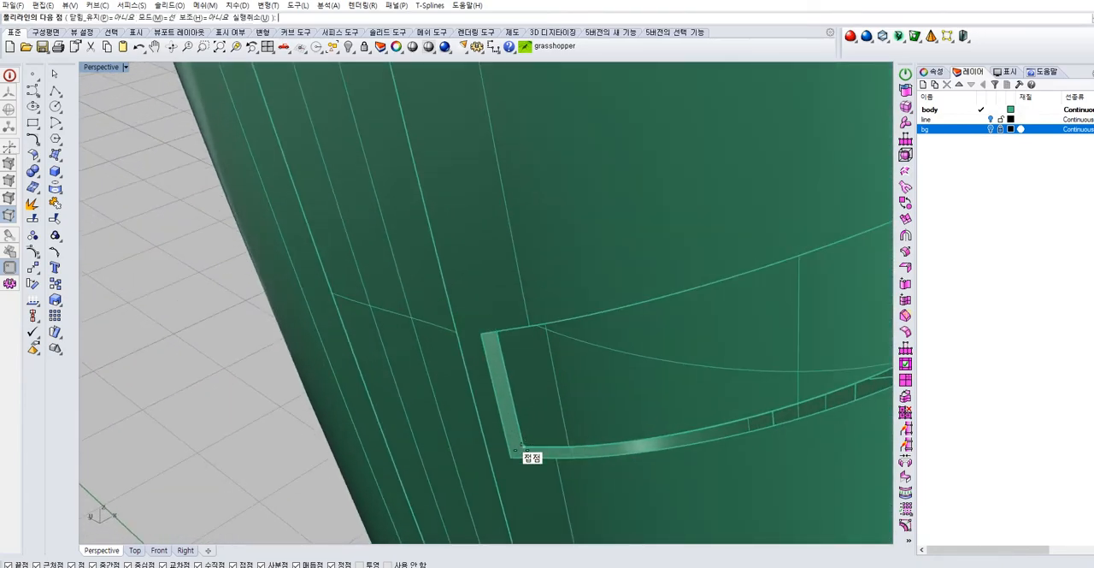
right_click(519, 449)
Duplicate the outer upper and lower long edges of one grip groove as curves
right_click_drag(519, 449, 420, 283)
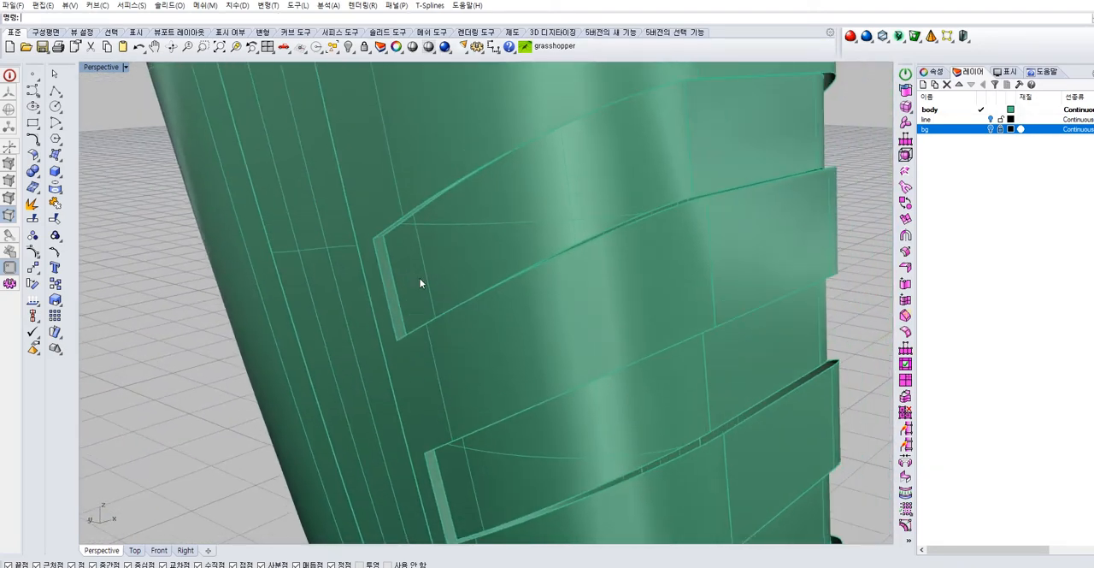
left_click(60, 194)
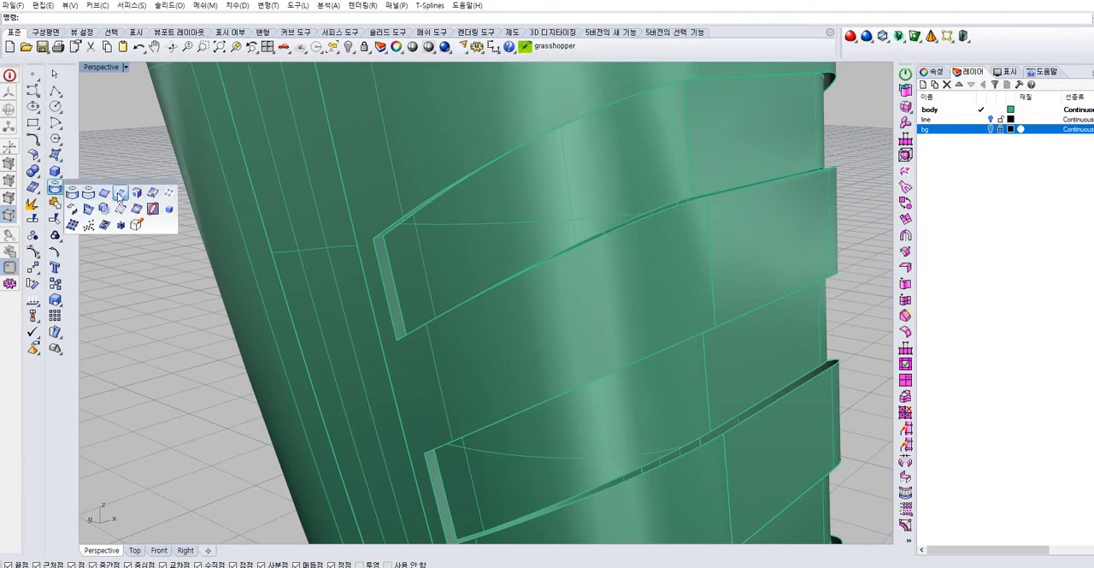
left_click(399, 215)
scroll(418, 213, "down", 5)
right_click_drag(419, 212, 376, 246)
left_click(546, 186)
left_click(610, 210)
right_click_drag(610, 210, 505, 306)
left_click(406, 372)
right_click_drag(406, 373, 451, 340)
left_click(482, 410)
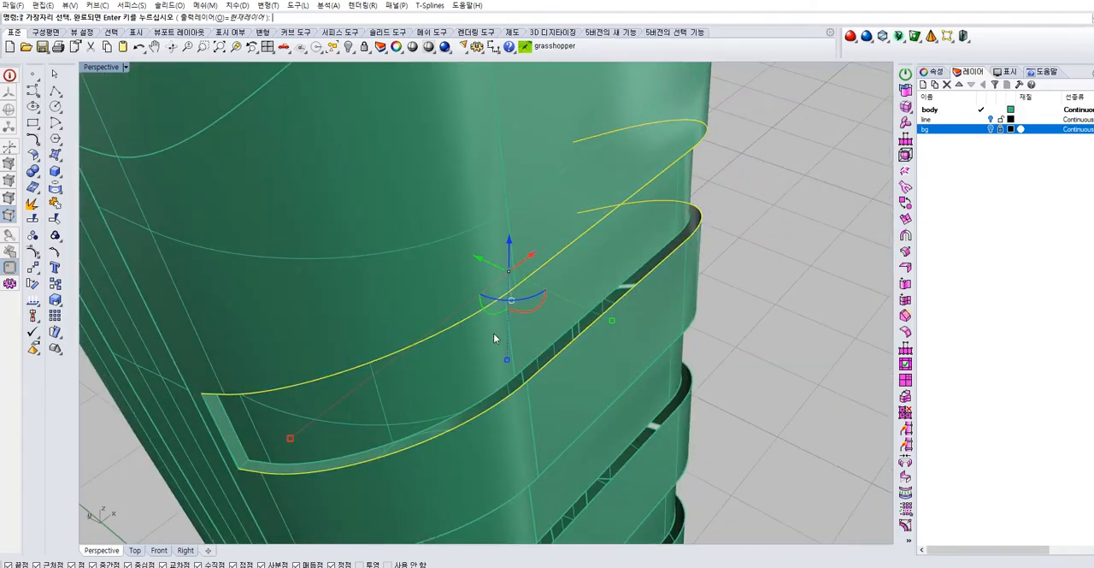
key("Return")
scroll(705, 296, "down", 4)
right_click_drag(720, 293, 746, 258)
left_click(745, 258)
Try to join the handle body polysurface with the Join command
right_click_drag(598, 335, 551, 314)
scroll(408, 259, "up", 3)
key("ctrl+j")
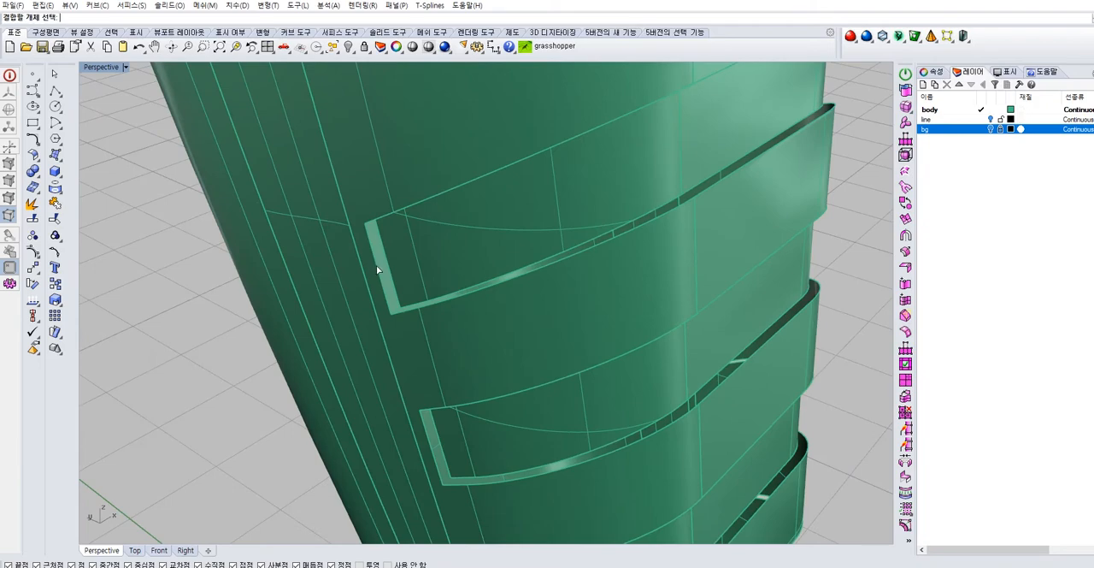
left_click(375, 265)
scroll(278, 344, "down", 2)
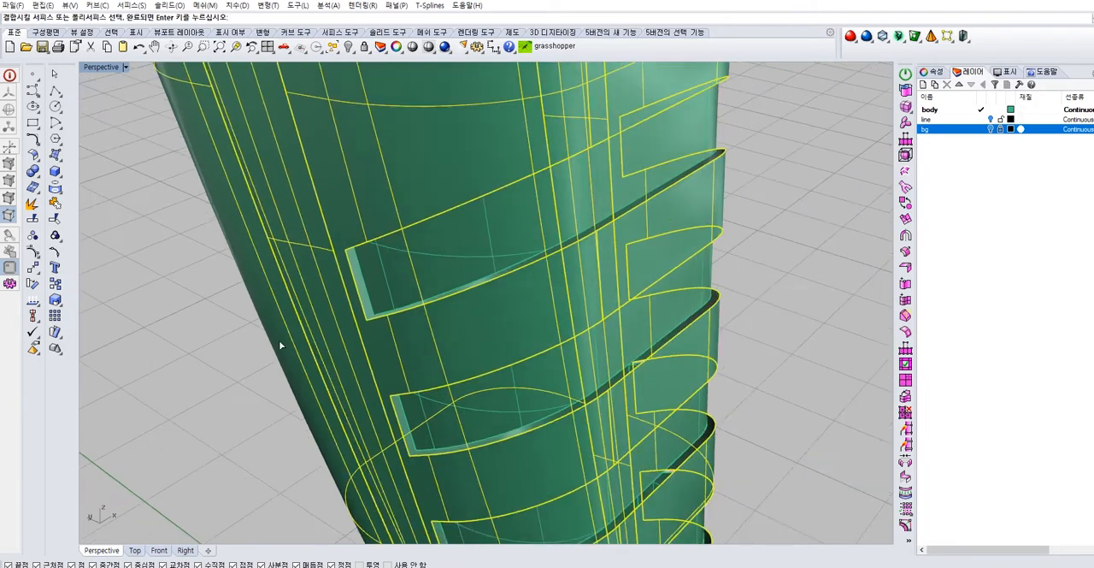
scroll(248, 357, "down", 2)
key("Return")
Duplicate the outer upper and lower long edges of the next grip groove
right_click_drag(383, 361, 389, 329)
scroll(381, 365, "up", 3)
left_click(60, 192)
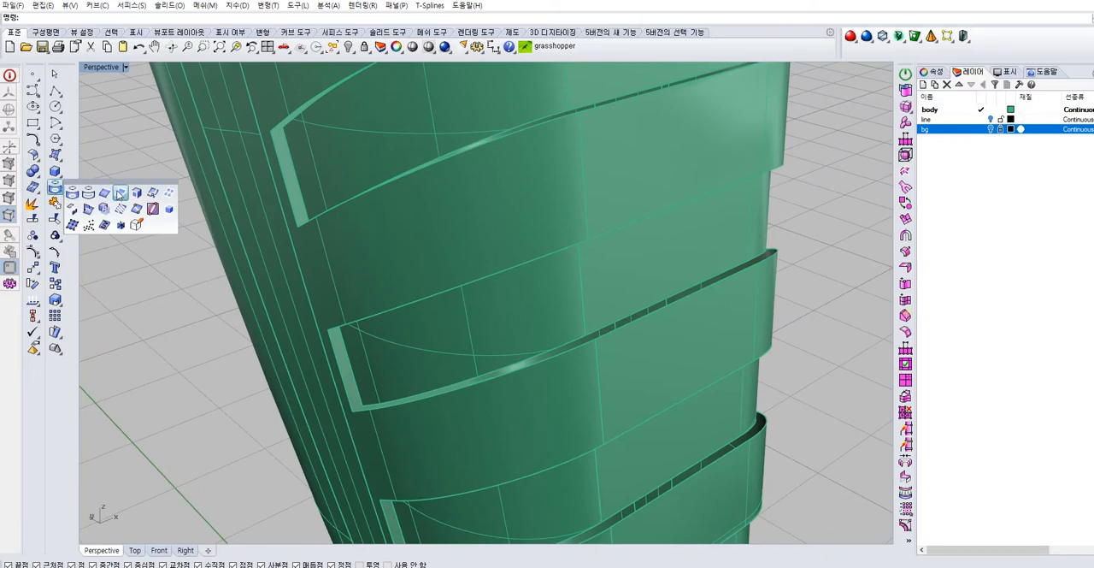
left_click(111, 196)
right_click_drag(442, 312, 422, 208)
left_click(421, 193)
left_click(430, 300)
right_click_drag(592, 272, 365, 410)
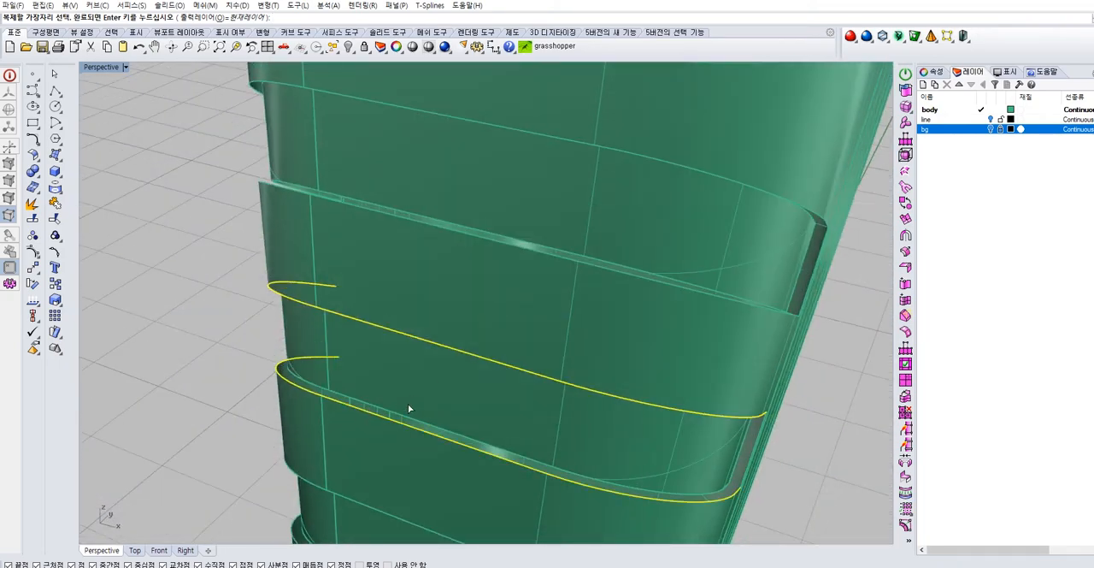
key("Return")
left_click(55, 203)
left_click(226, 311)
right_click_drag(229, 309, 515, 179)
right_click(470, 270)
left_click(470, 270)
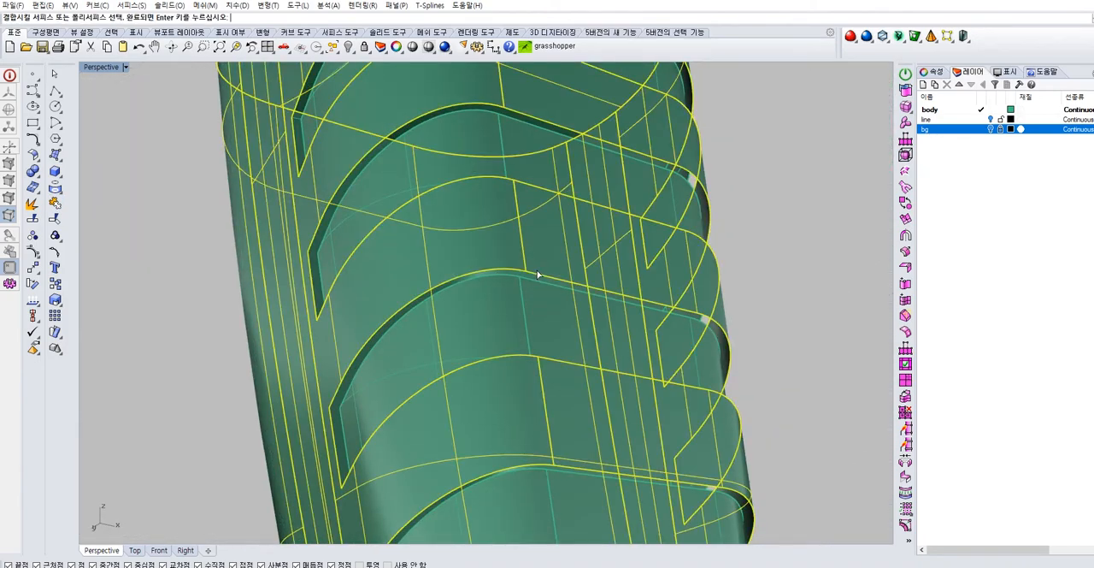
left_click(61, 192)
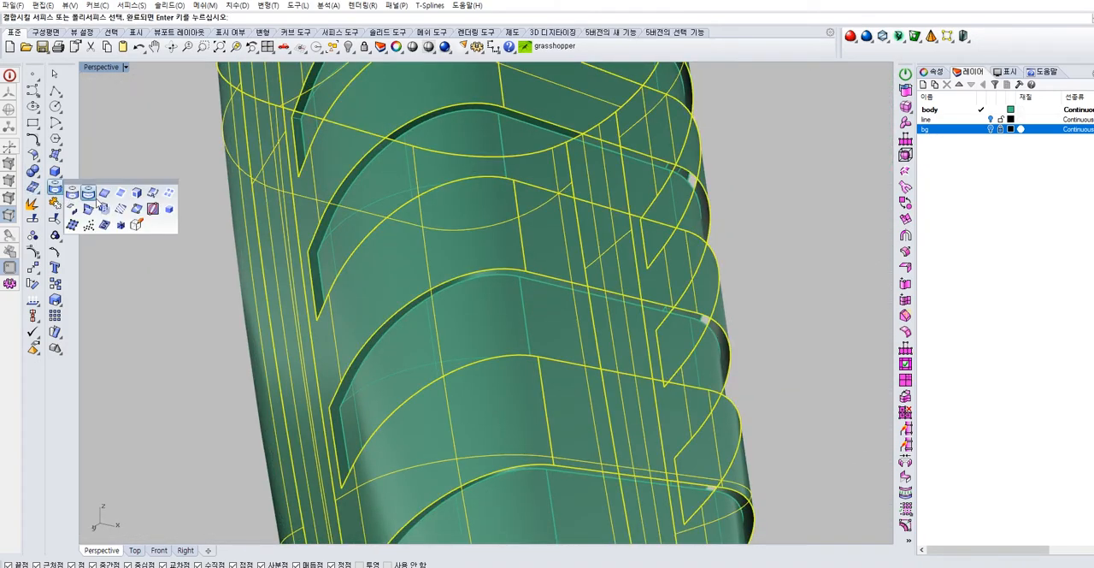
left_click(103, 196)
left_click(459, 278)
key("Escape")
Check the groove edges for existing curves and duplicate the outer upper and lower long edges of the fourth groove
left_click(487, 104)
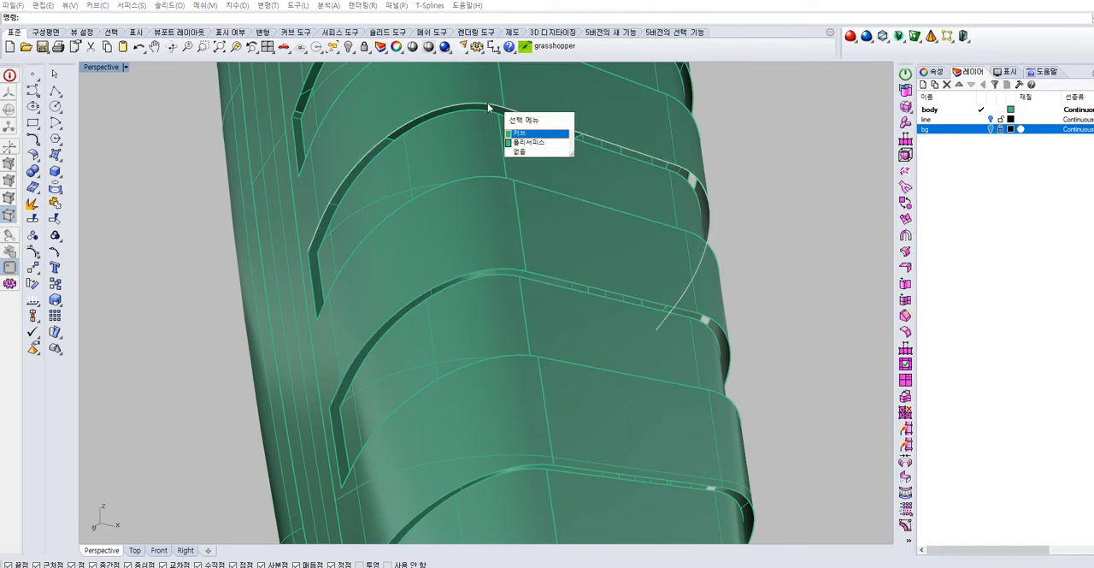
left_click(486, 176)
left_click(734, 278)
left_click(501, 269)
left_click(736, 282)
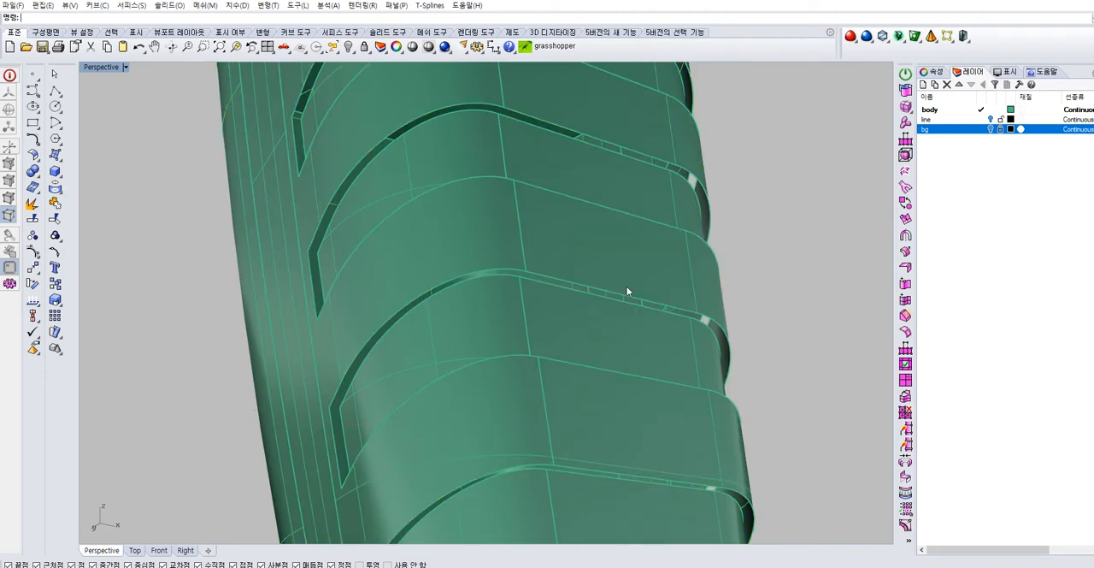
left_click(64, 198)
left_click(102, 196)
left_click(513, 273)
left_click(544, 277)
left_click(540, 358)
left_click(520, 355)
key("Return")
left_click(183, 269)
Start duplicating edges with the fourth groove's outer upper and lower long edges and its inner upper edge
right_click_drag(526, 370, 445, 222)
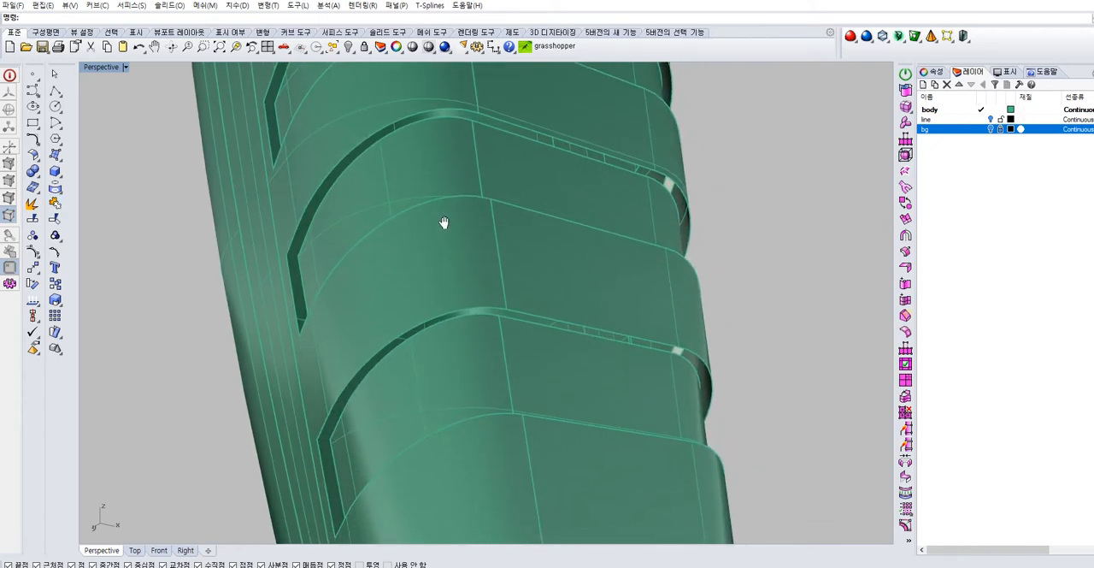
left_click(56, 187)
left_click(92, 193)
left_click(413, 117)
left_click(492, 119)
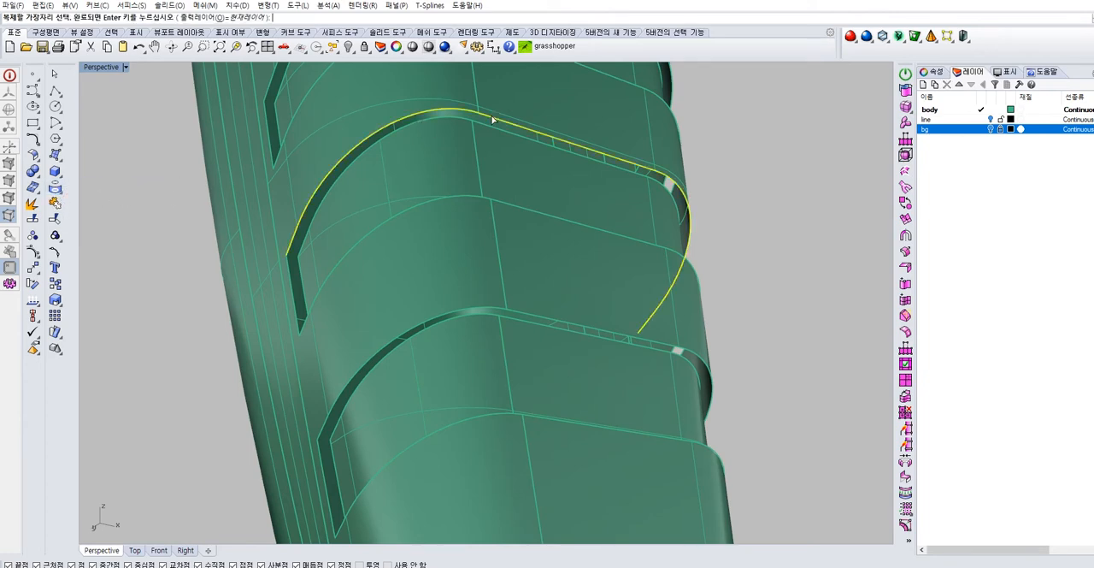
left_click(506, 202)
left_click(480, 197)
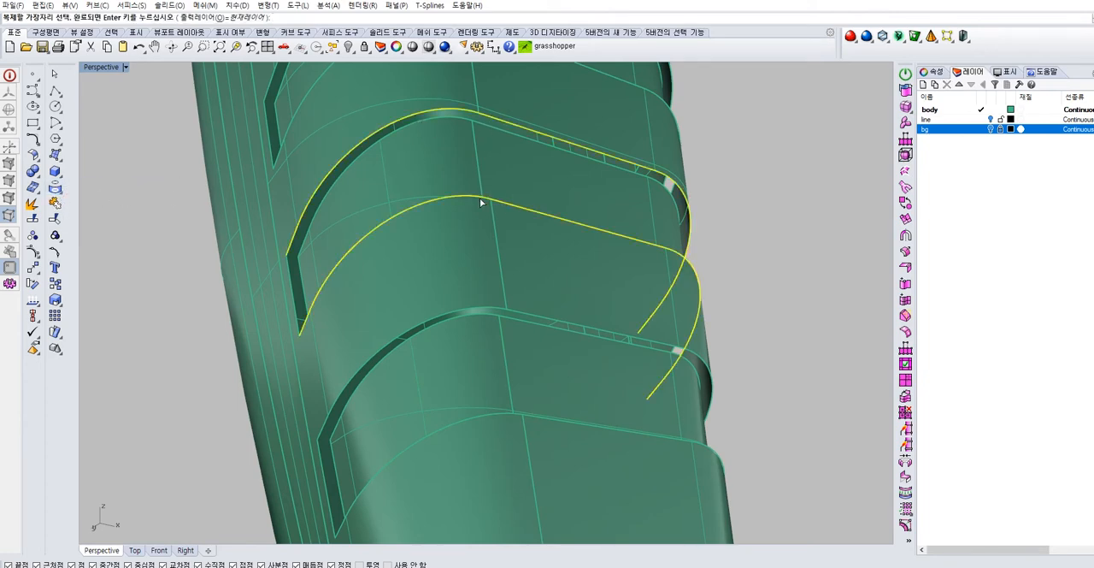
left_click(440, 118)
left_click(494, 133)
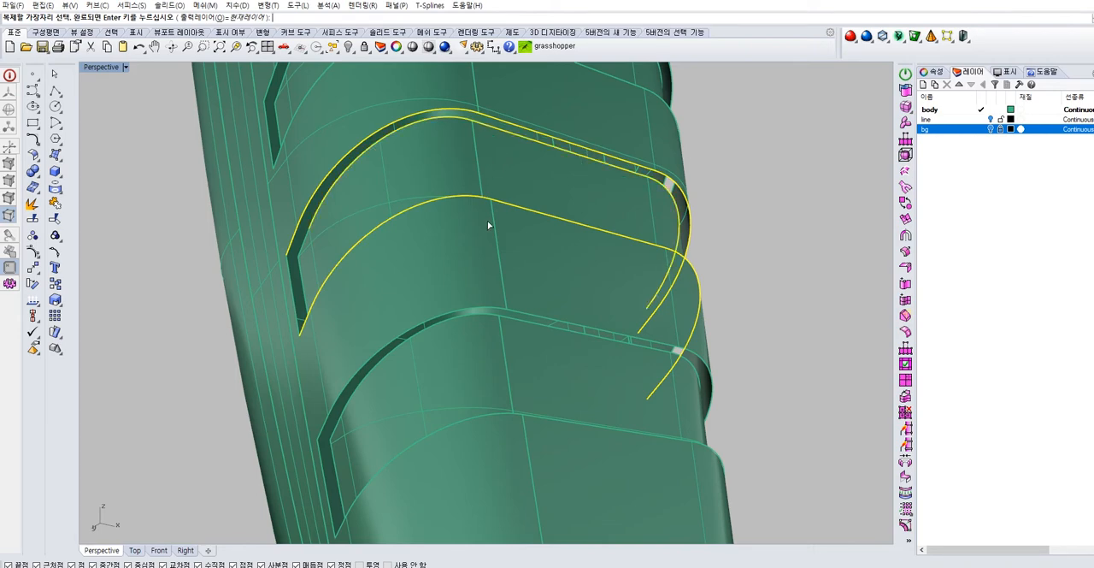
Add the outer and inner long edges, both upper and lower, of the lowest groove to the edge duplication
left_click(484, 314)
left_click(482, 313)
left_click(509, 315)
left_click(519, 318)
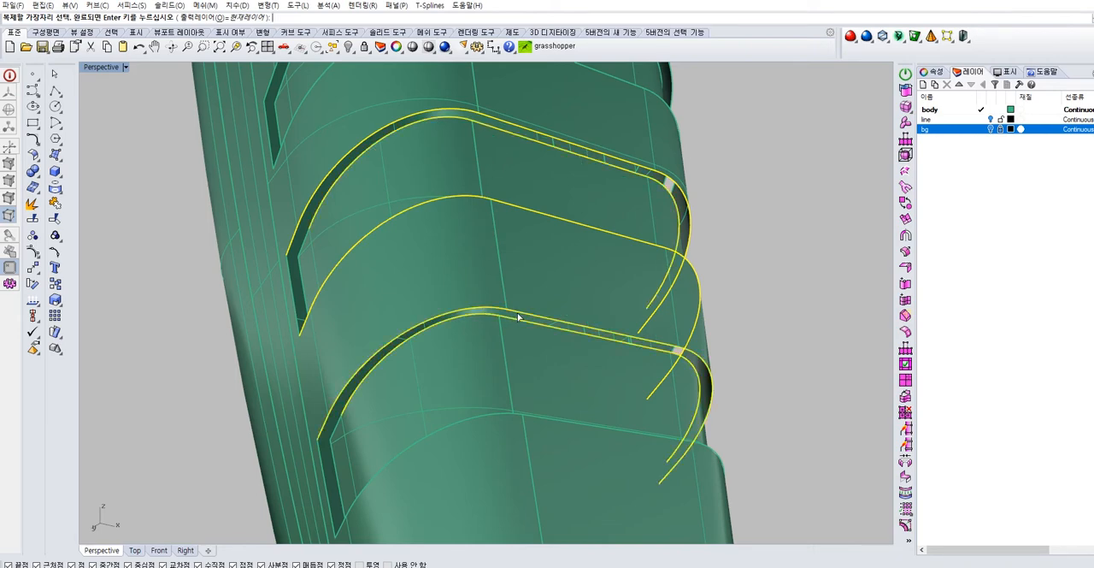
left_click(526, 417)
left_click(508, 414)
left_click(501, 420)
left_click(530, 424)
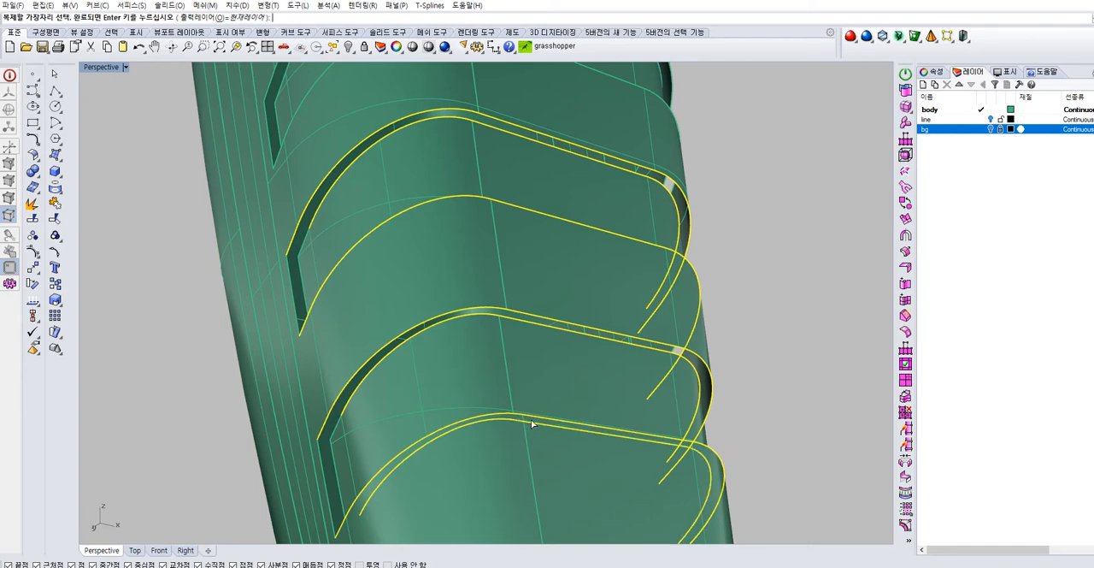
Add the fourth groove's inner lower edge and the third groove's two inner long edges to the edge duplication
left_click(447, 204)
left_click(491, 210)
right_click_drag(490, 140, 509, 297, "shift")
left_click(463, 202)
left_click(490, 206)
left_click(480, 129)
left_click(470, 126)
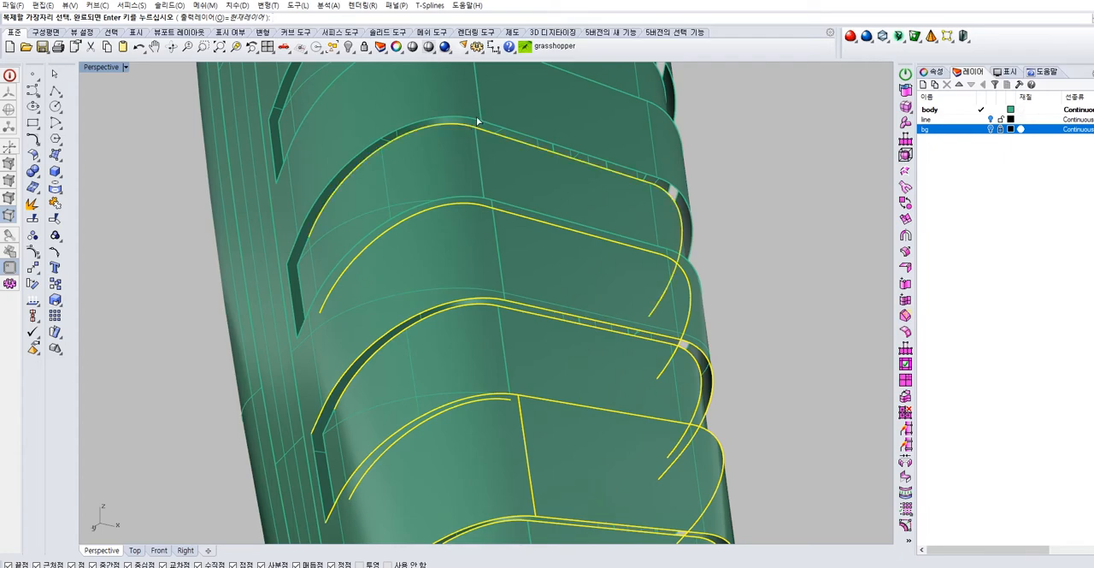
Add the inner upper and lower long edges of the second groove from the top to the edge duplication
right_click_drag(477, 117, 476, 301, "shift")
left_click(444, 145)
left_click(452, 152)
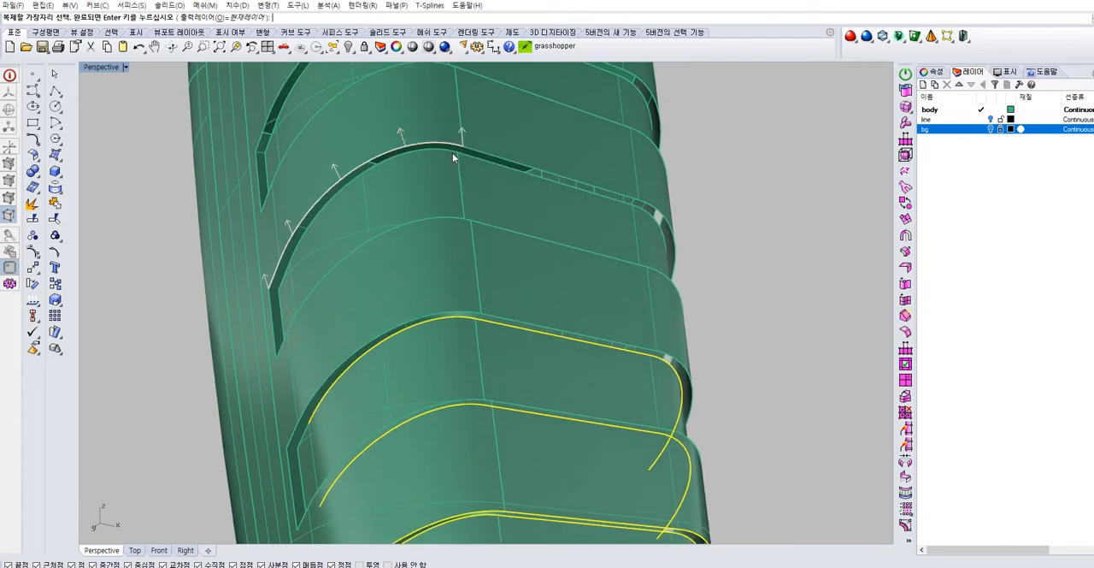
left_click(464, 153)
left_click(477, 228)
left_click(462, 224)
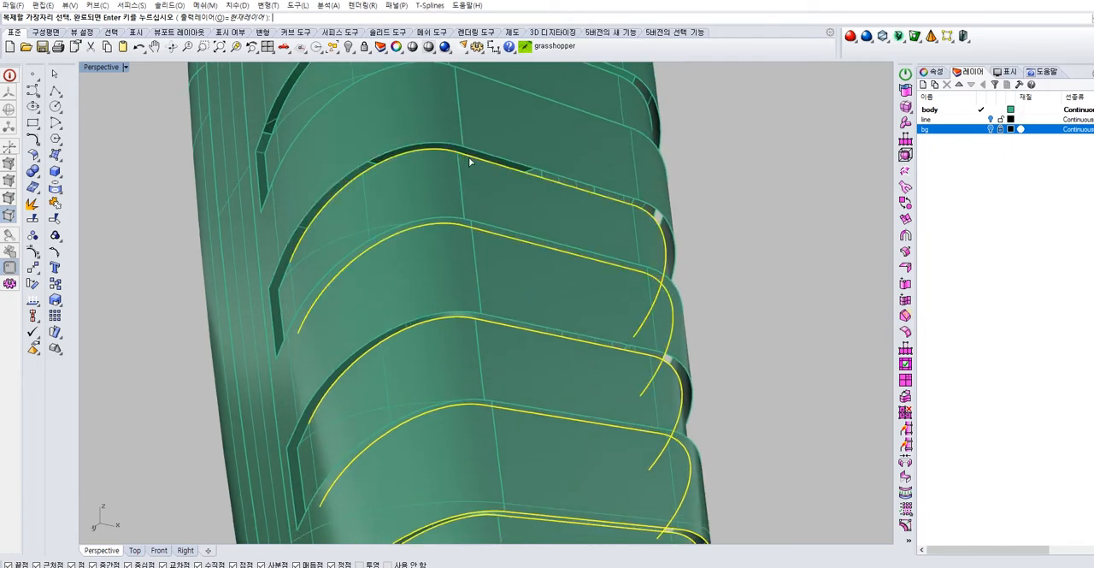
Add the topmost groove's inner upper and lower long edges and finish duplicating all selected edges
right_click_drag(469, 157, 466, 318, "shift")
left_click(462, 240)
left_click(450, 238)
left_click(476, 239)
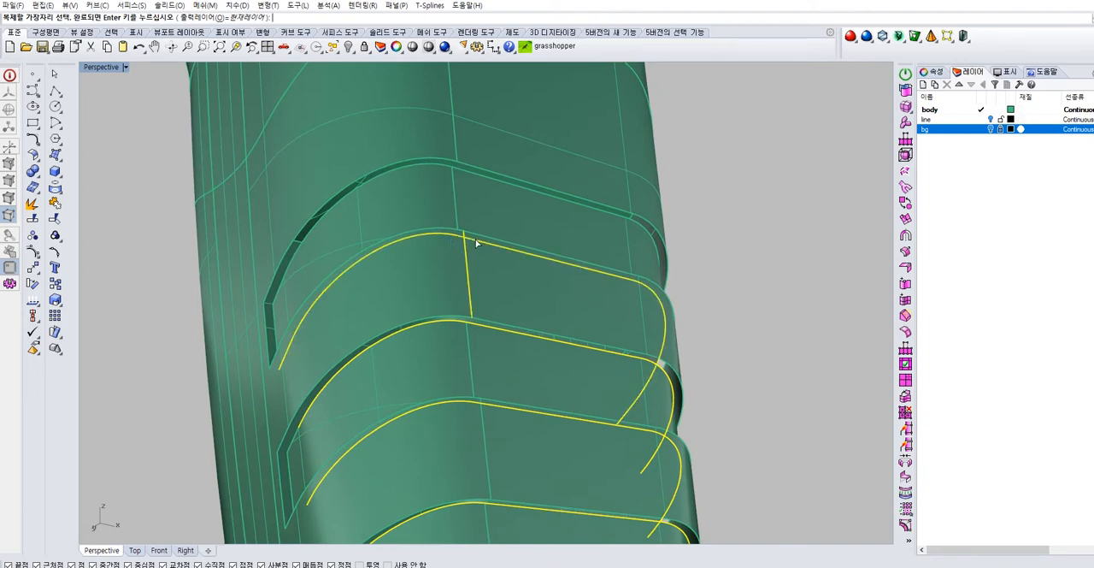
left_click(464, 246)
left_click(451, 170)
left_click(460, 173)
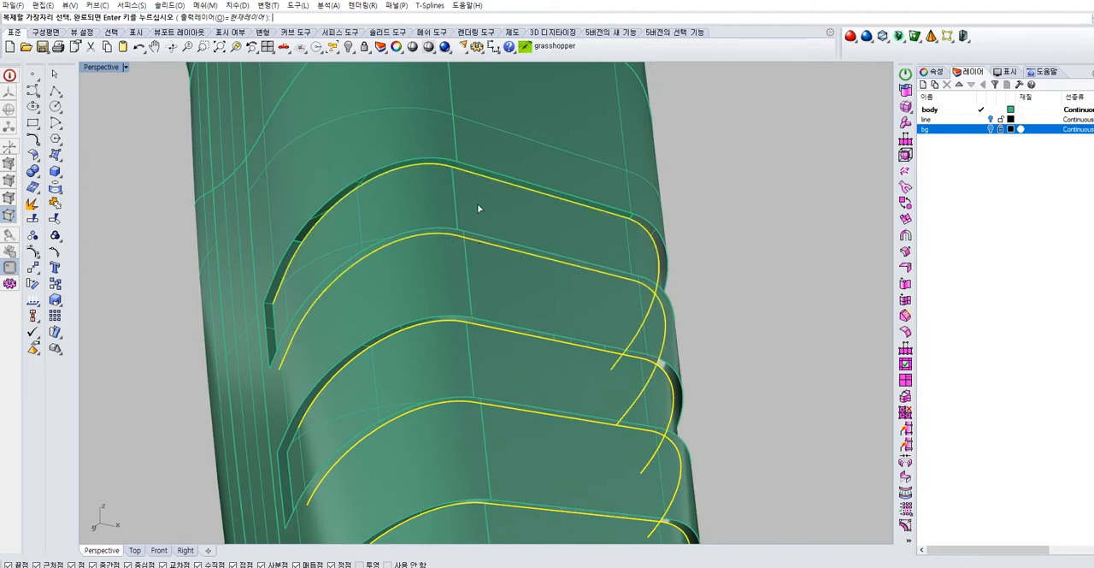
key("Return")
left_click(718, 279)
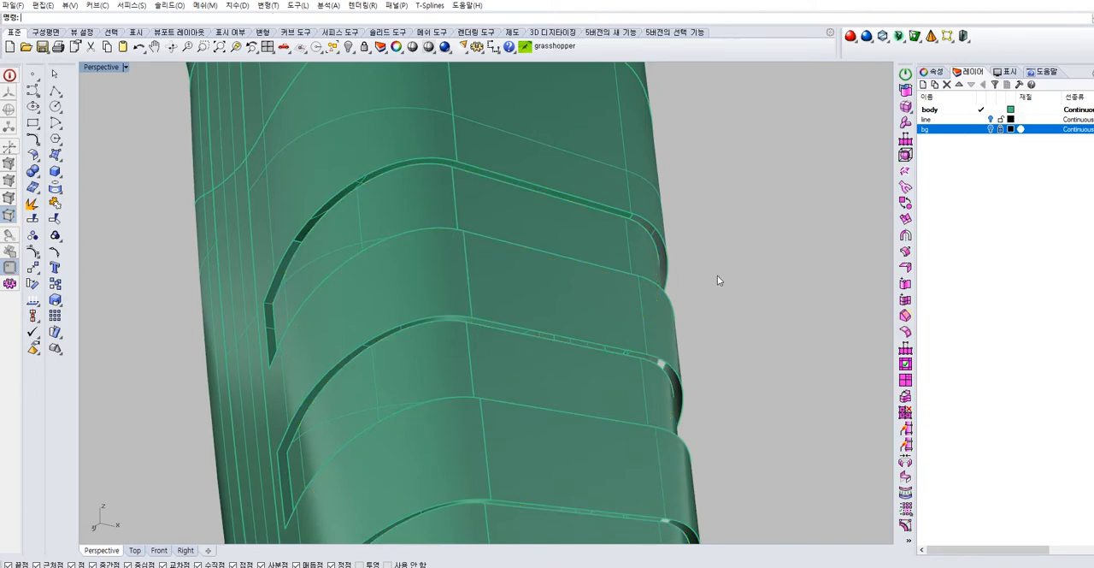
Start another edge duplication with the outer and inner short end edges on one side of the grooves
key("Return")
left_click(265, 317)
left_click(275, 324)
right_click_drag(333, 352, 431, 198, "shift")
left_click(378, 305)
left_click(387, 304)
right_click_drag(413, 350, 392, 198, "shift")
right_click_drag(418, 344, 414, 272, "shift")
left_click(439, 431)
left_click(450, 430)
right_click_drag(491, 408, 518, 318)
Add the outer and inner short end edges on the grooves' opposite side and finish duplicating them
left_click(633, 389)
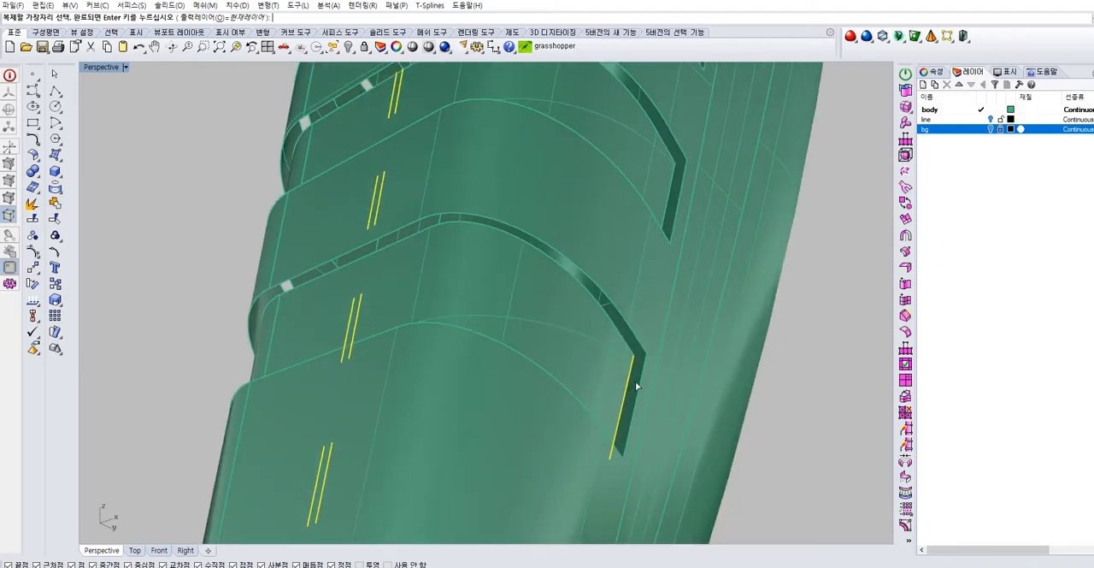
right_click_drag(660, 232, 579, 398)
right_click_drag(589, 359, 520, 325)
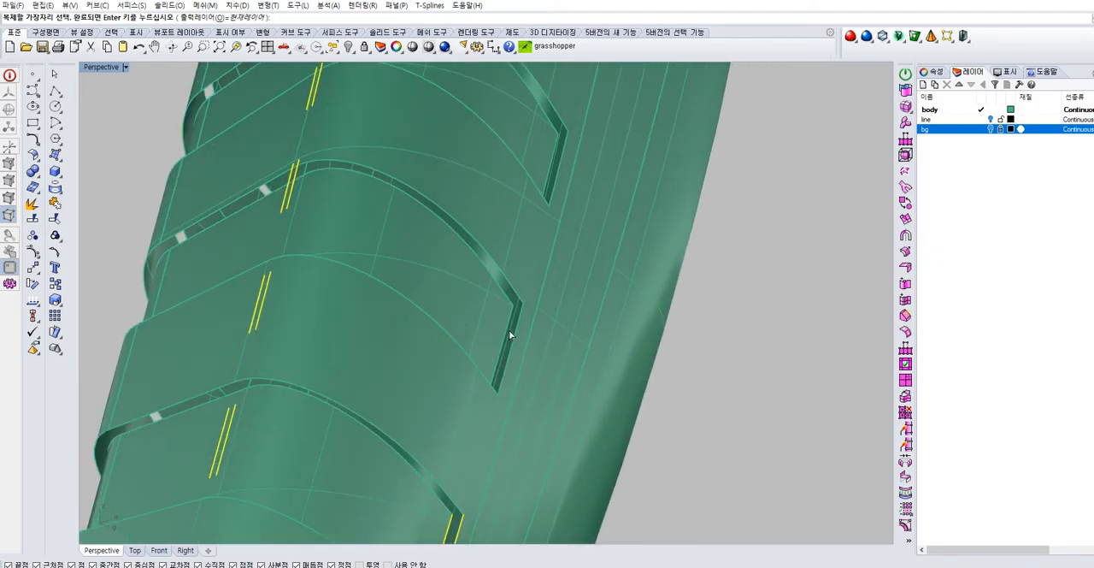
left_click(515, 326)
right_click_drag(557, 213, 512, 339, "shift")
left_click(506, 300)
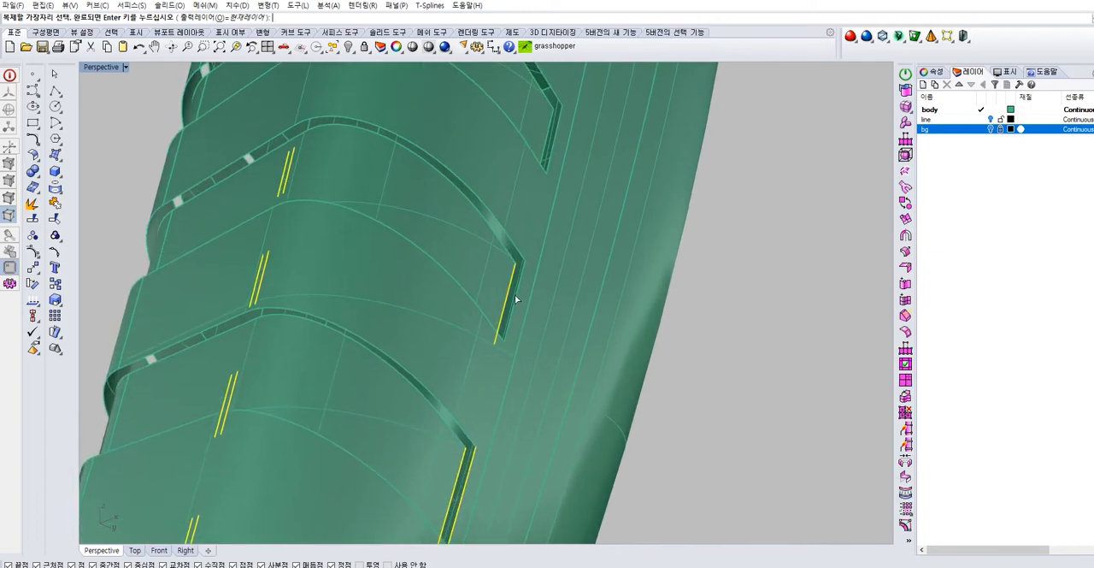
left_click(518, 299)
right_click_drag(560, 174, 509, 333, "shift")
left_click(499, 299)
left_click(509, 283)
right_click_drag(534, 177, 505, 286, "shift")
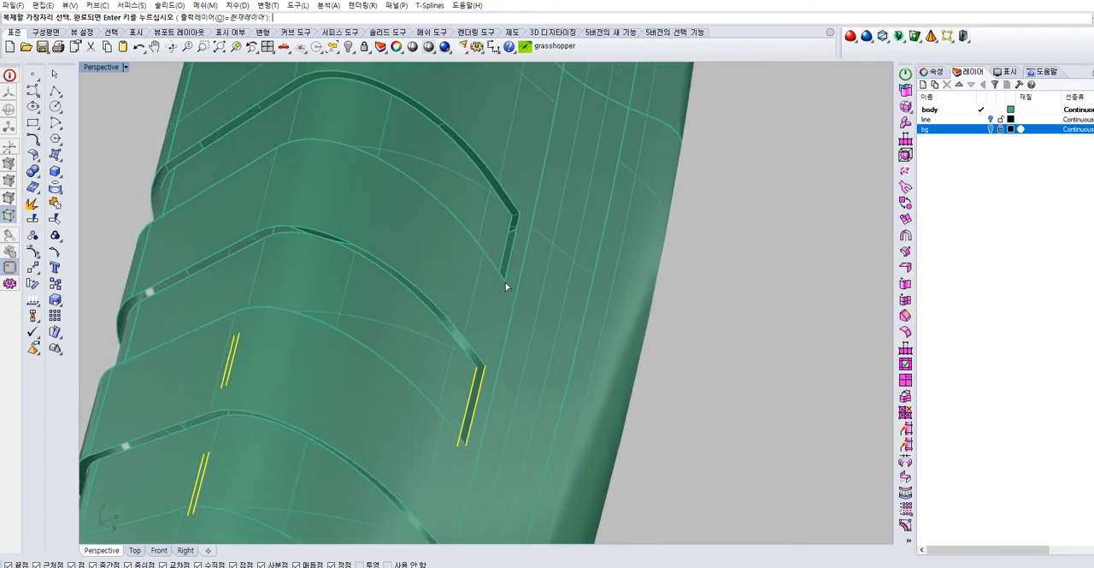
key("Return")
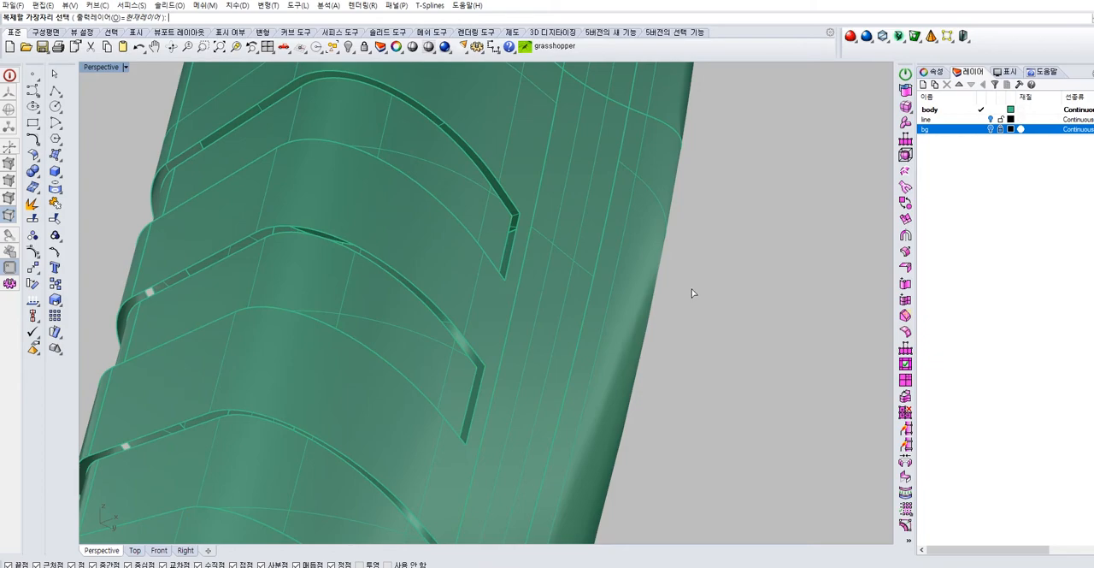
right_click_drag(678, 293, 315, 237)
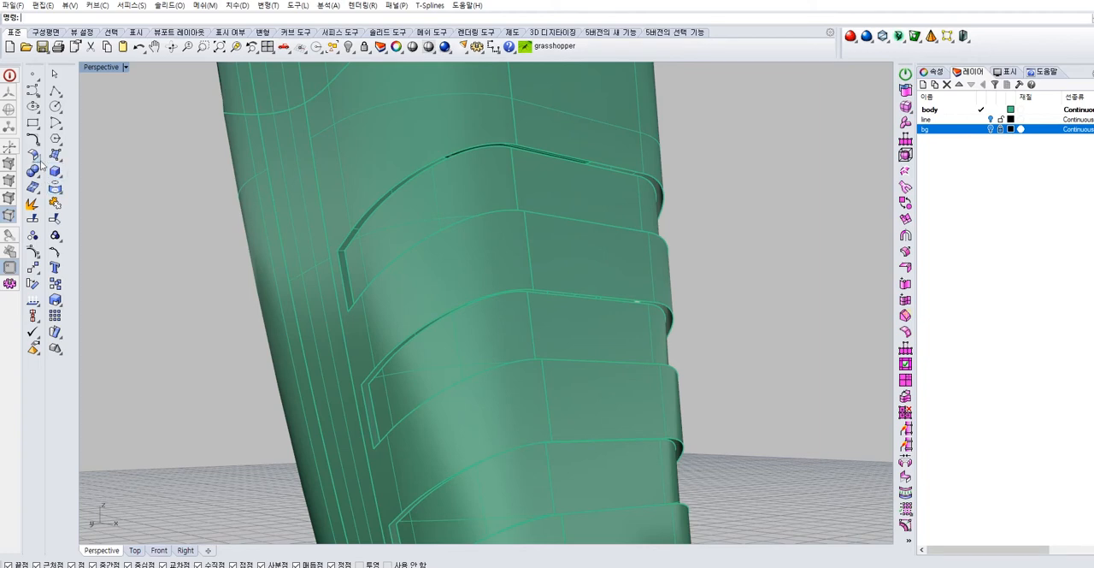
left_click(59, 159)
left_click(88, 225)
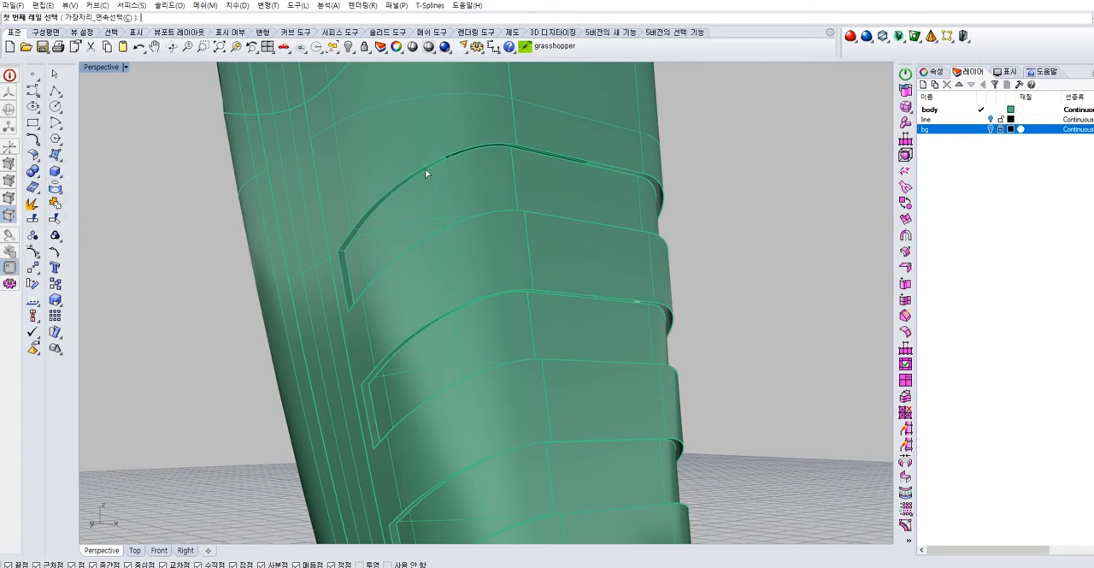
left_click(419, 170)
right_click(421, 170)
left_click(425, 172)
key("Escape")
key("Escape")
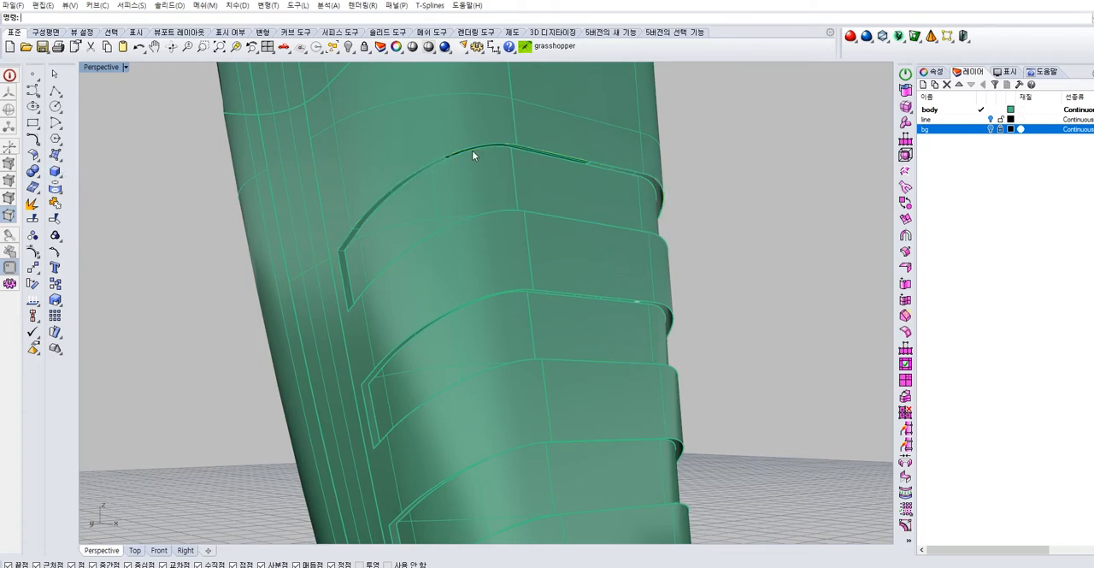
scroll(466, 161, "up", 4)
key("Return")
left_click(454, 188)
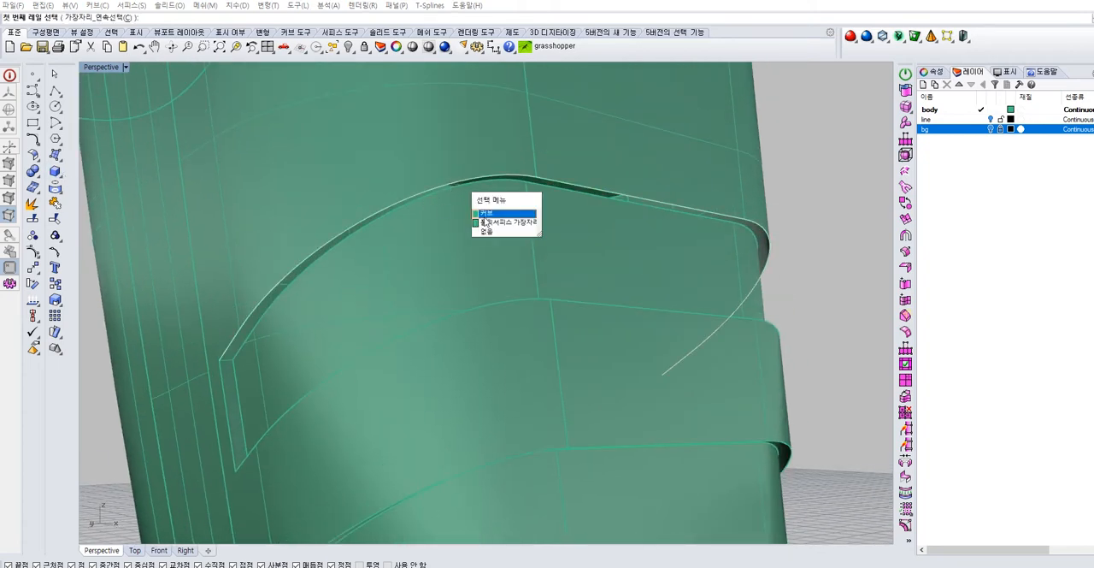
left_click(493, 214)
key("Escape")
key("Escape")
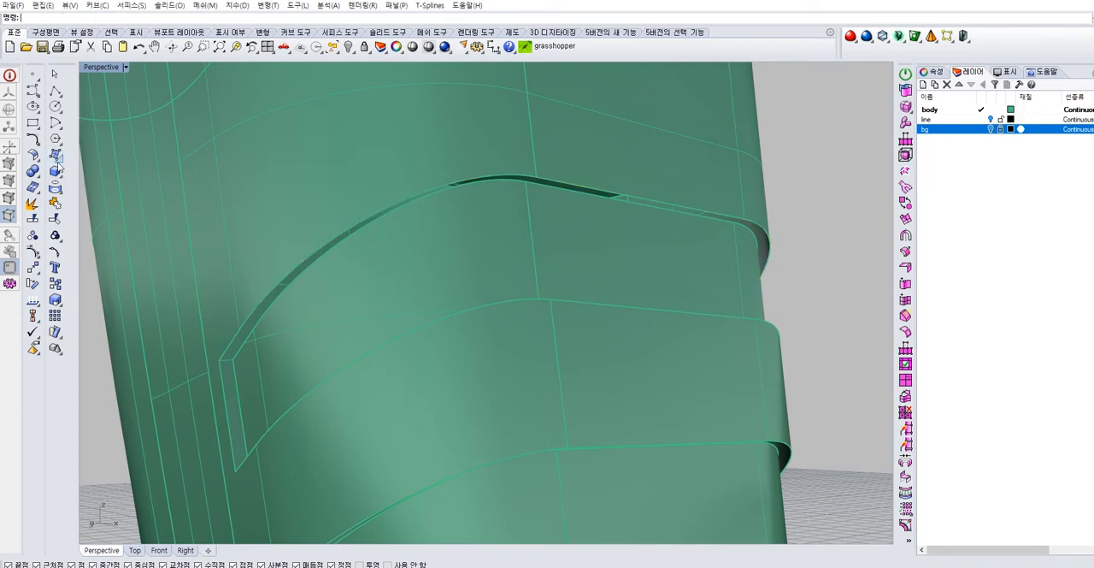
left_click(56, 168)
left_click(89, 219)
left_click(331, 241)
right_click(332, 243)
left_click(332, 248)
right_click(332, 248)
Select the duplicated edge curves along the topmost groove's rim and join them
key("Escape")
left_click(537, 184)
right_click_drag(528, 267, 461, 363)
left_click(472, 361)
right_click(473, 359)
left_click(488, 353, "shift")
right_click(488, 352)
left_click(56, 203)
key("Escape")
Join the duplicated long edge curves of the next groove down and clear the selection
right_click_drag(379, 403, 377, 307)
left_click(447, 186)
right_click(449, 186)
left_click(494, 182, "shift")
right_click(494, 183)
right_click_drag(497, 186, 506, 296)
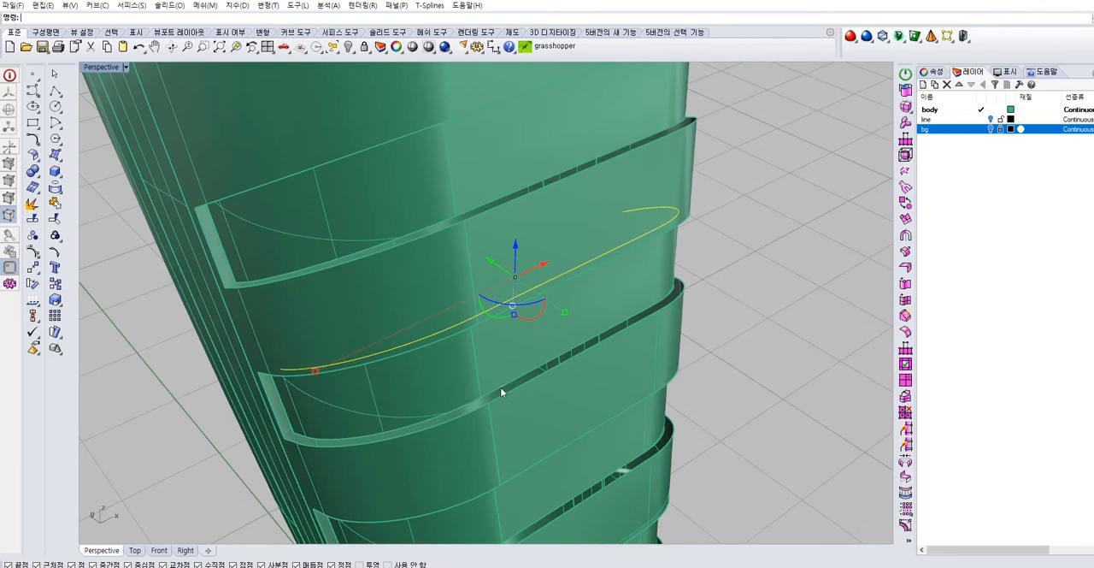
left_click(466, 403, "shift")
right_click(466, 402)
left_click(138, 323)
Pick the duplicated edge curves along the upper and lower rims of the following groove and join them
right_click_drag(403, 434, 420, 196)
left_click(454, 196)
right_click(454, 198)
left_click(455, 198)
right_click(456, 198)
left_click(436, 194, "shift")
right_click(437, 194)
right_click_drag(440, 196, 476, 371)
left_click(481, 361, "shift")
right_click(481, 361)
left_click(447, 370, "shift")
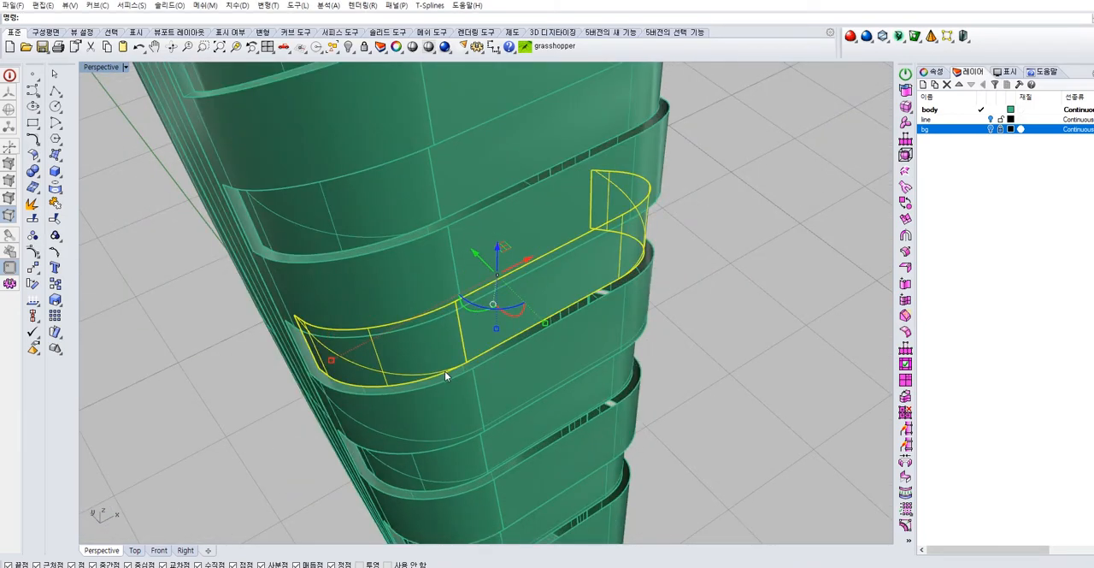
left_click(443, 348, "ctrl")
left_click(58, 205)
Try to select the duplicated edge curves on the next lower groove for joining
right_click_drag(346, 410, 353, 267)
right_click_drag(431, 372, 423, 299, "shift")
left_click(433, 276)
left_click(433, 275)
left_click(458, 274, "shift")
left_click(460, 274)
right_click_drag(450, 275, 469, 430)
left_click(485, 456)
left_click(489, 450)
left_click(490, 454)
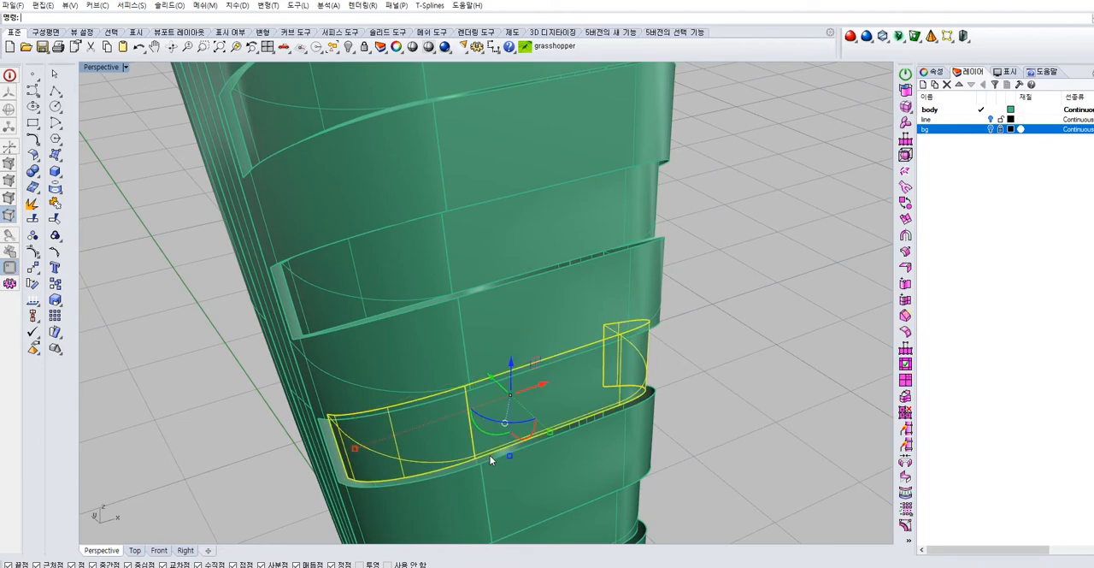
scroll(484, 455, "up", 2)
right_click_drag(485, 447, 547, 359)
left_click(507, 243)
key("Escape")
right_click_drag(290, 318, 465, 433)
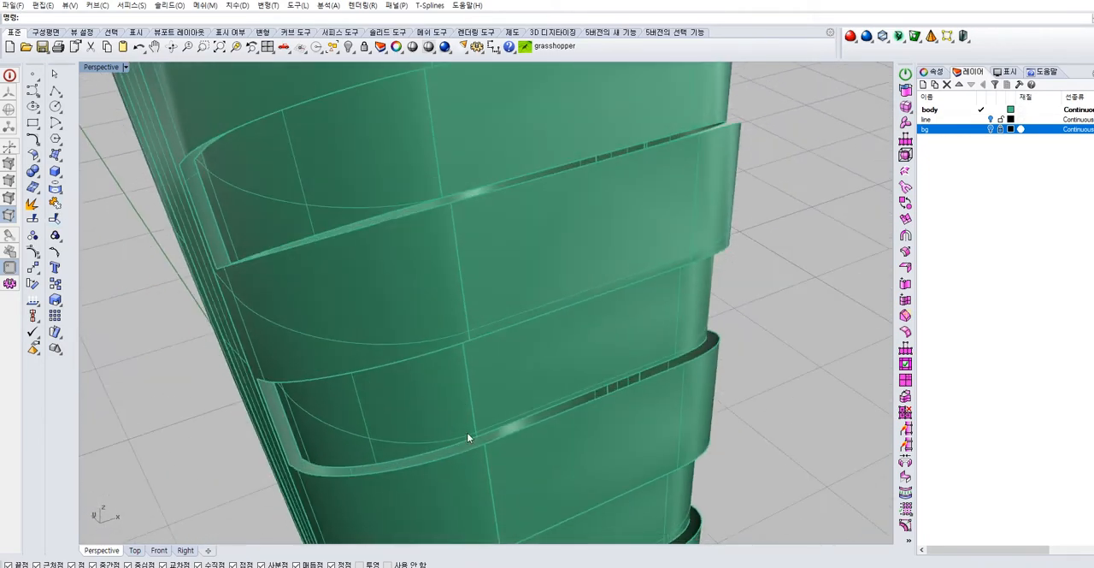
left_click(464, 446)
left_click(495, 470)
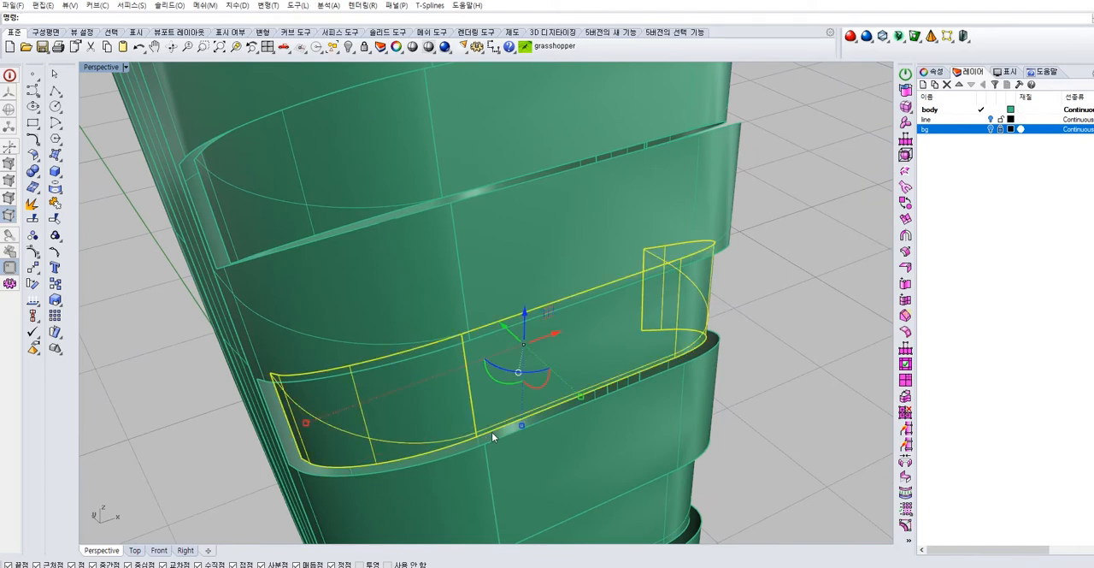
key("Escape")
left_click(55, 203)
left_click(104, 202)
Select the lower groove's duplicated rim curves instead of its polysurface and join them
left_click(492, 433)
key("Return")
left_click(467, 443, "shift")
left_click(497, 473)
right_click_drag(469, 415, 455, 284)
left_click(440, 228, "shift")
left_click(489, 259)
left_click(55, 203)
Join the two duplicated edge curves picked on the next groove below
right_click_drag(472, 385, 442, 205, "shift")
left_click(442, 288)
left_click(489, 317)
left_click(417, 288, "shift")
left_click(464, 316)
left_click(55, 202)
Join the last groove's duplicated edge curves and clear the selection
right_click_drag(458, 256, 492, 441)
left_click(473, 438)
left_click(518, 464)
left_click(440, 448, "shift")
left_click(486, 477)
left_click(54, 202)
left_click(203, 334)
Examine the short end of a groove up close and check its inner and outer edge curves
scroll(771, 353, "down", 2)
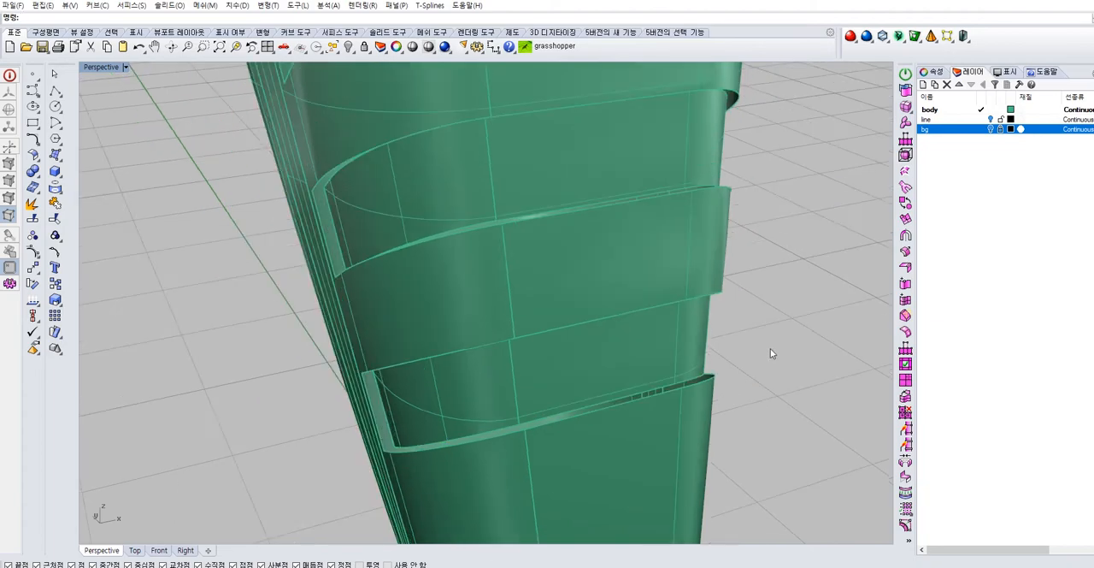
scroll(765, 337, "down", 4)
right_click_drag(765, 338, 733, 265)
scroll(442, 364, "up", 8)
right_click_drag(483, 229, 472, 199)
left_click(461, 160)
left_click(201, 322)
left_click(428, 329)
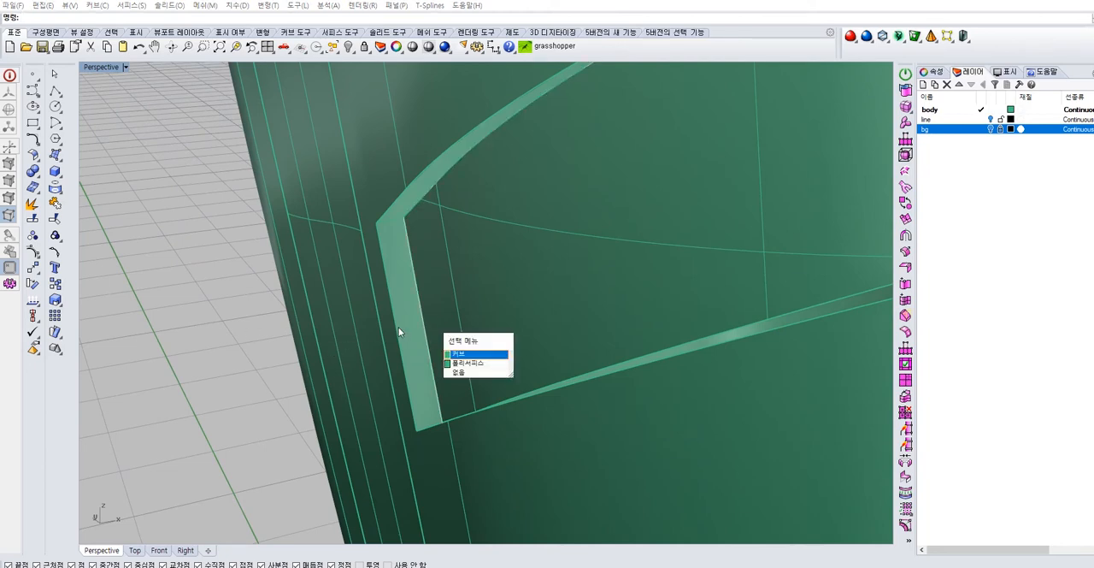
left_click(398, 327)
left_click(281, 380)
scroll(362, 383, "down", 5)
right_click_drag(411, 426, 409, 360)
right_click_drag(351, 250, 339, 298)
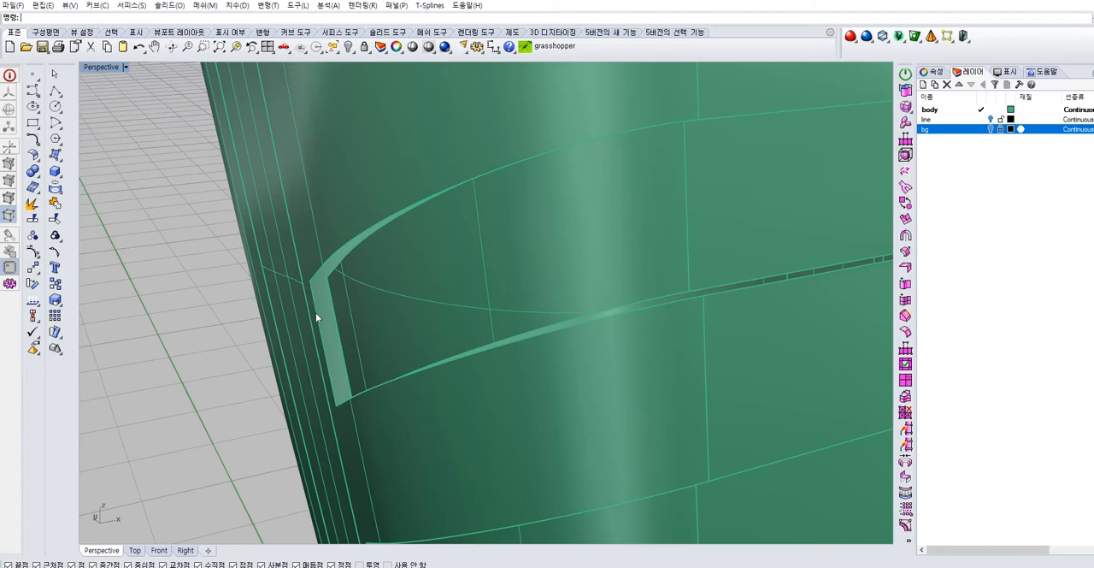
Start a two-rail sweep using the inner and outer long edge curves of the top groove as rails
right_click_drag(355, 276, 330, 291)
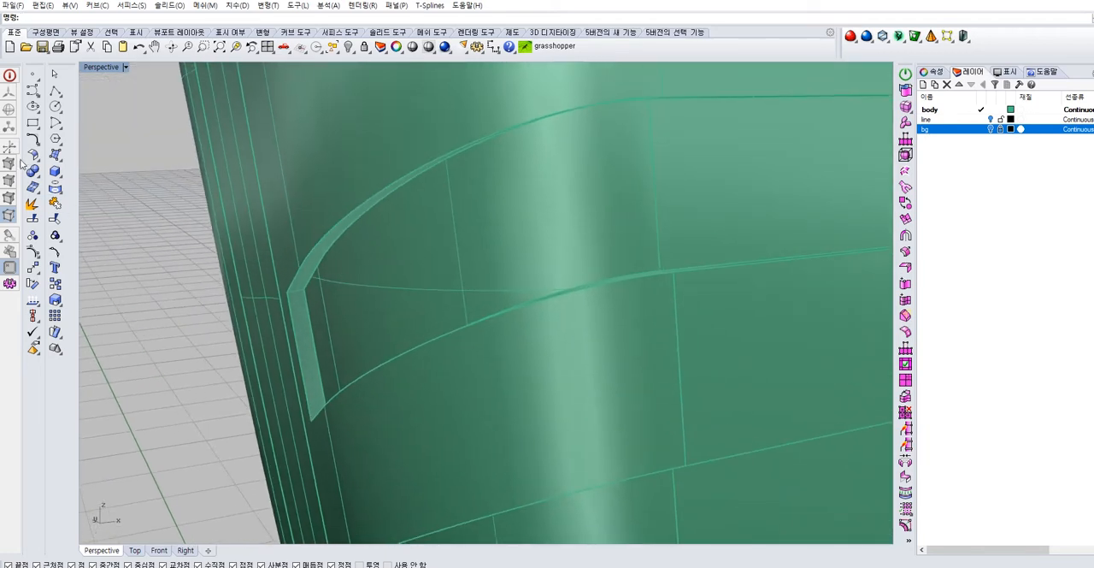
left_click(55, 156)
left_click(75, 222)
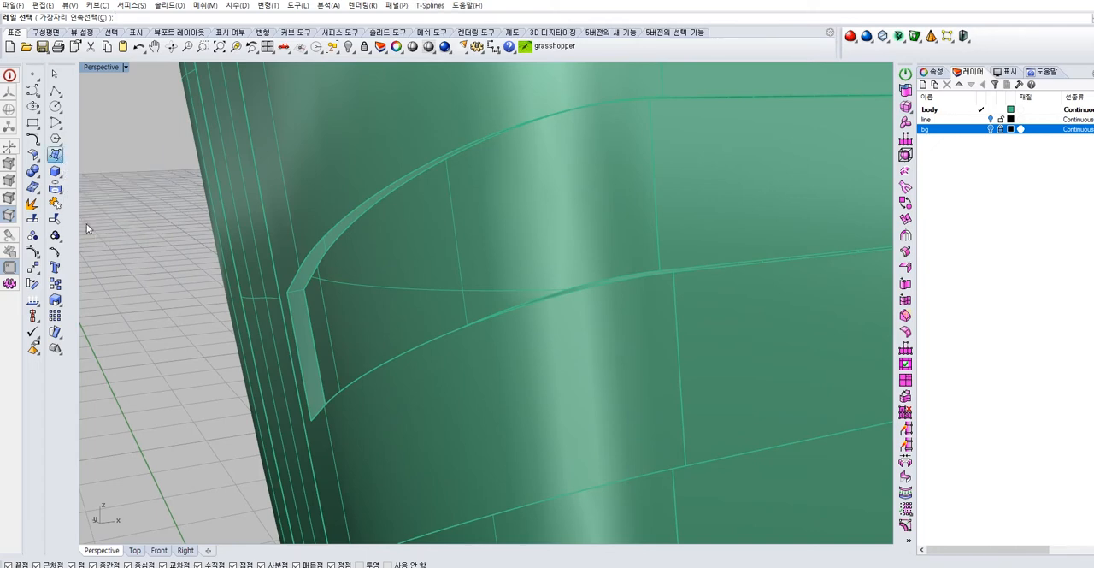
left_click(372, 212)
right_click(371, 212)
left_click(364, 202)
scroll(321, 289, "down", 5)
right_click_drag(500, 298, 334, 288)
scroll(618, 322, "up", 5)
right_click_drag(617, 322, 373, 333)
left_click(639, 307)
key("Return")
key("Return")
key("Return")
left_click(337, 347)
key("Return")
left_click(338, 358)
Add a point at the end of the rails as a section and create the two-rail sweep without simplifying the cross-sections
key("Return")
scroll(330, 347, "down", 7)
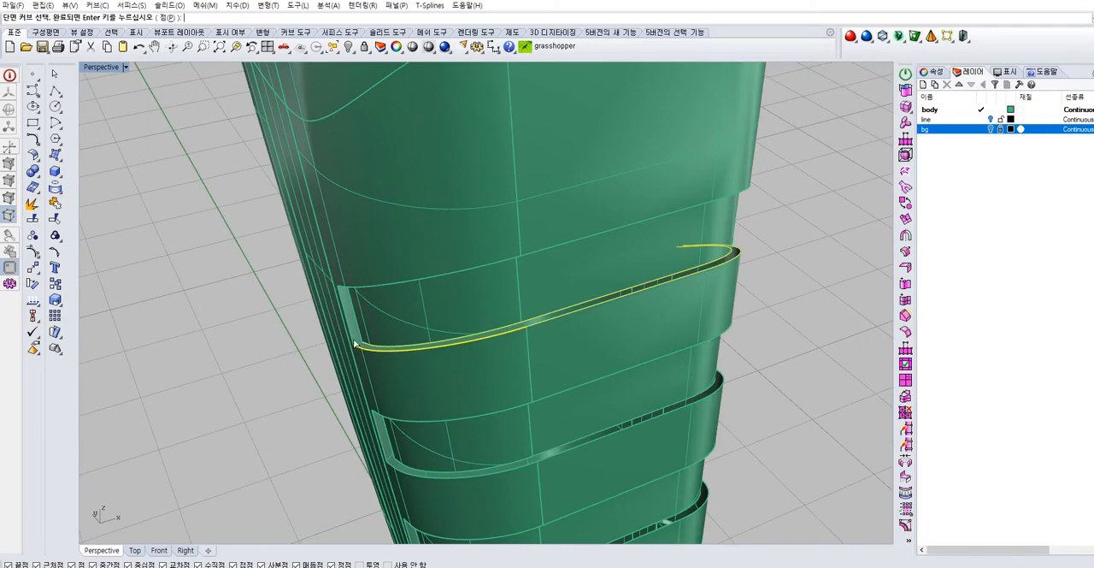
scroll(360, 342, "up", 9)
type("p")
key("Return")
left_click(365, 347)
scroll(377, 346, "down", 8)
right_click_drag(576, 345, 635, 433)
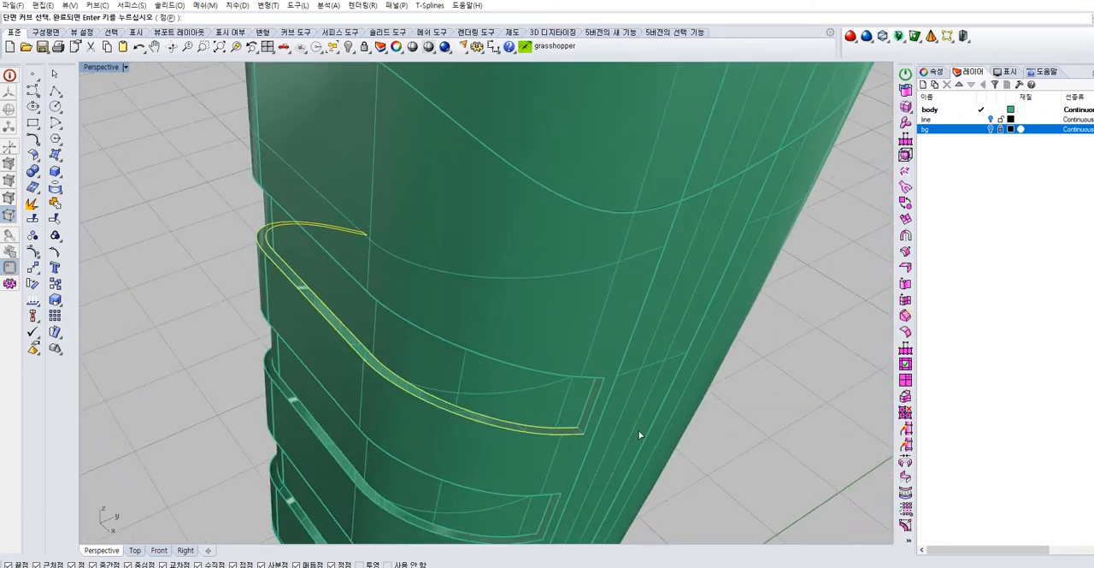
scroll(602, 413, "up", 5)
key("Return")
scroll(592, 393, "down", 5)
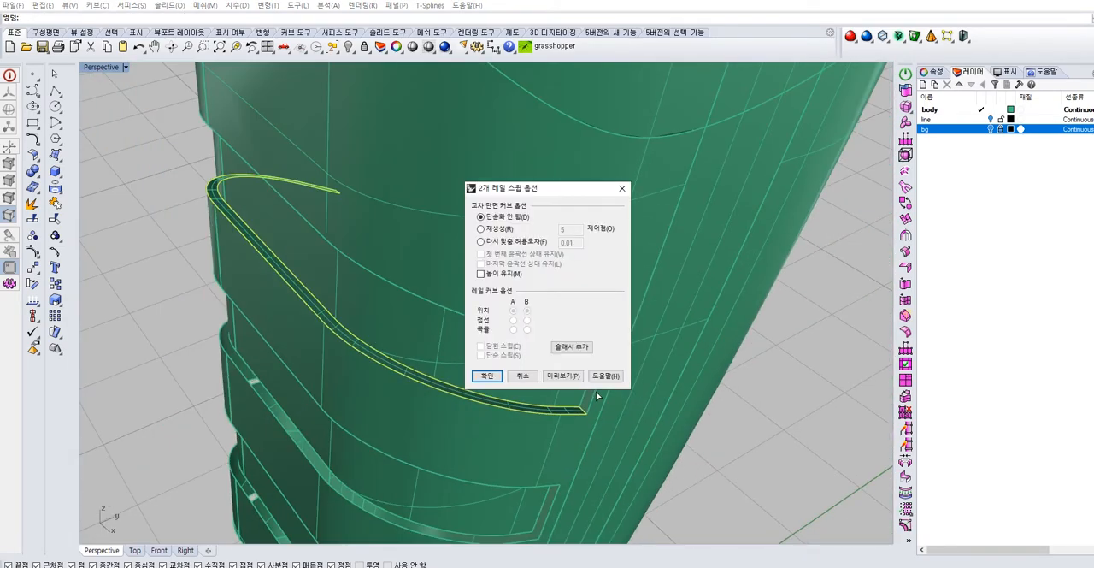
key("Return")
Sweep a surface between the inner and outer short edges at one end of the top groove
scroll(592, 381, "down", 3)
right_click_drag(593, 380, 556, 352)
scroll(642, 228, "up", 4)
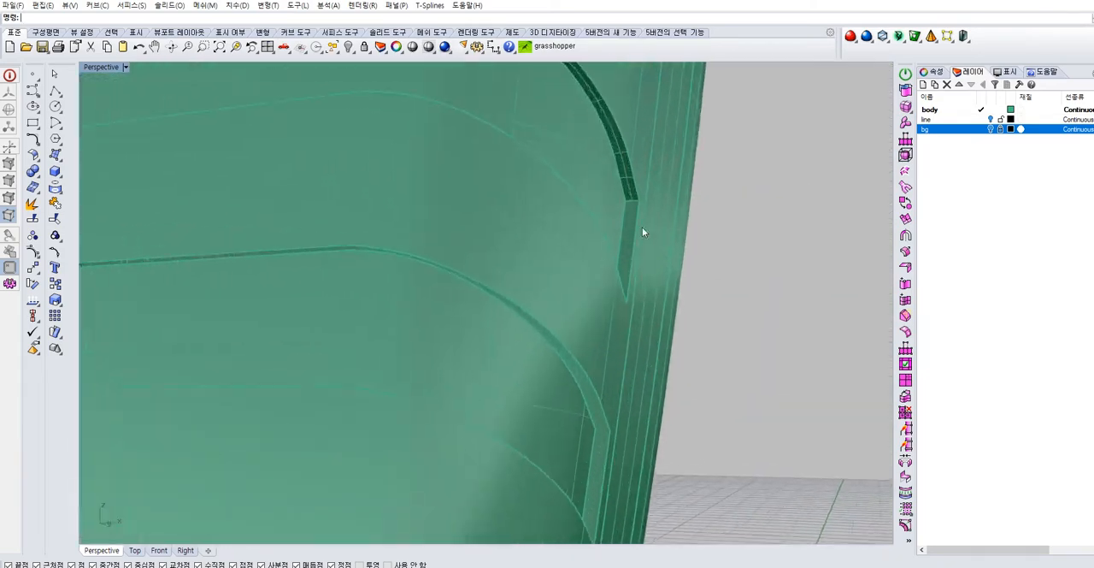
right_click_drag(642, 228, 584, 259)
key("Return")
left_click(567, 261)
key("Return")
left_click(579, 262)
key("Return")
left_click(575, 242)
key("Return")
right_click_drag(575, 243, 504, 344)
scroll(503, 344, "down", 3)
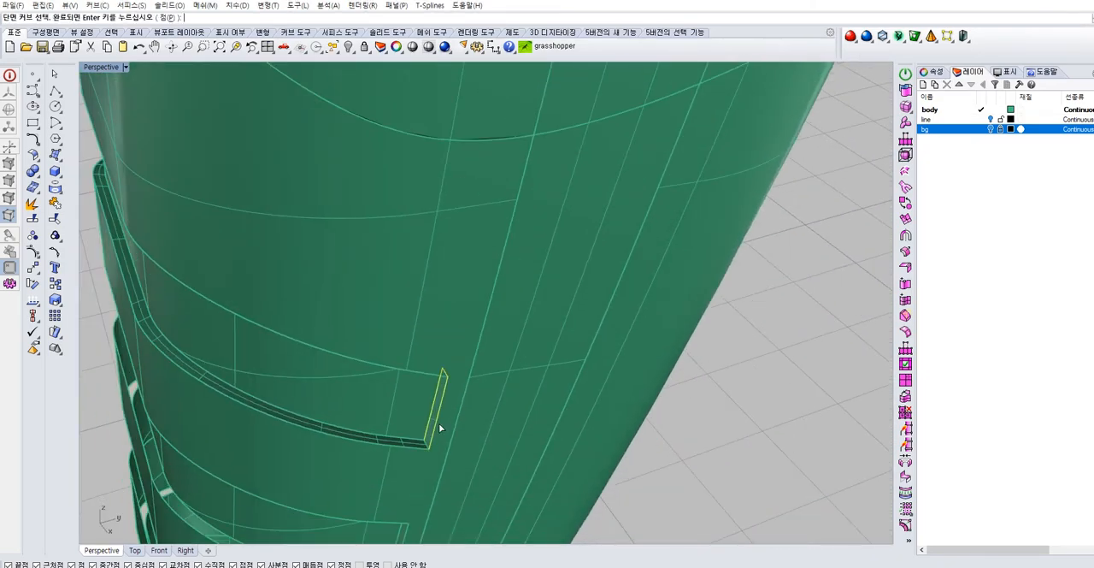
scroll(428, 443, "up", 4)
key("Return")
scroll(433, 437, "down", 8)
left_click(487, 375)
right_click_drag(487, 375, 385, 391)
scroll(389, 391, "up", 4)
right_click_drag(460, 376, 446, 347)
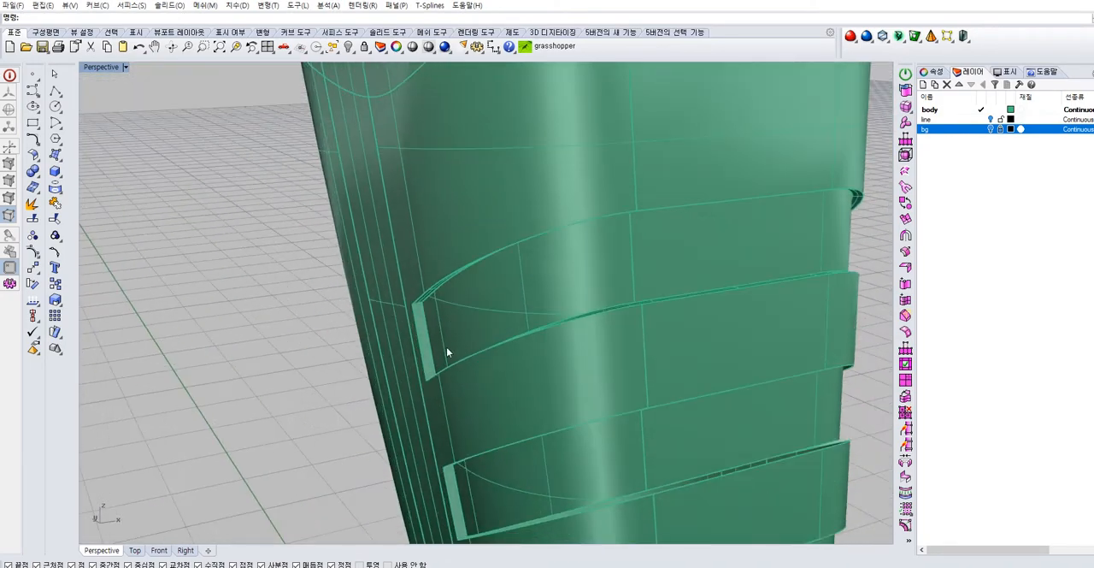
scroll(444, 342, "up", 6)
key("Return")
left_click(399, 273)
key("Return")
right_click_drag(402, 318, 419, 433)
key("Escape")
Close the top groove's opposite short end with a two-rail sweep, using the adjoining strip's surface edge as a section
key("Return")
left_click(414, 429)
key("Return")
left_click(432, 442)
right_click_drag(435, 480, 427, 295)
left_click(429, 301)
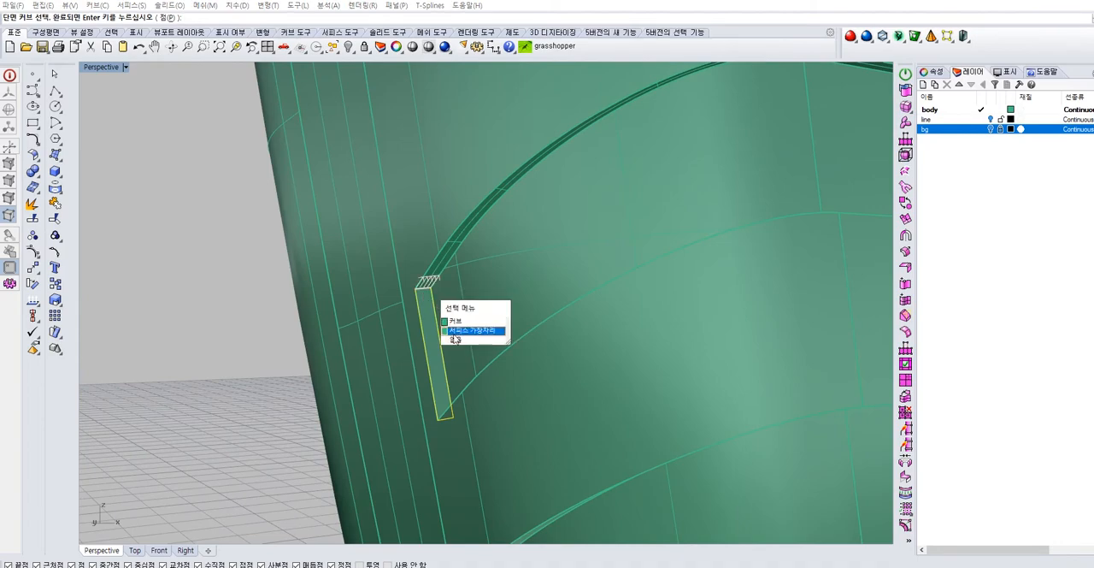
left_click(454, 333)
key("Return")
left_click(489, 375)
scroll(512, 371, "down", 6)
right_click_drag(511, 369, 581, 344)
scroll(492, 372, "up", 3)
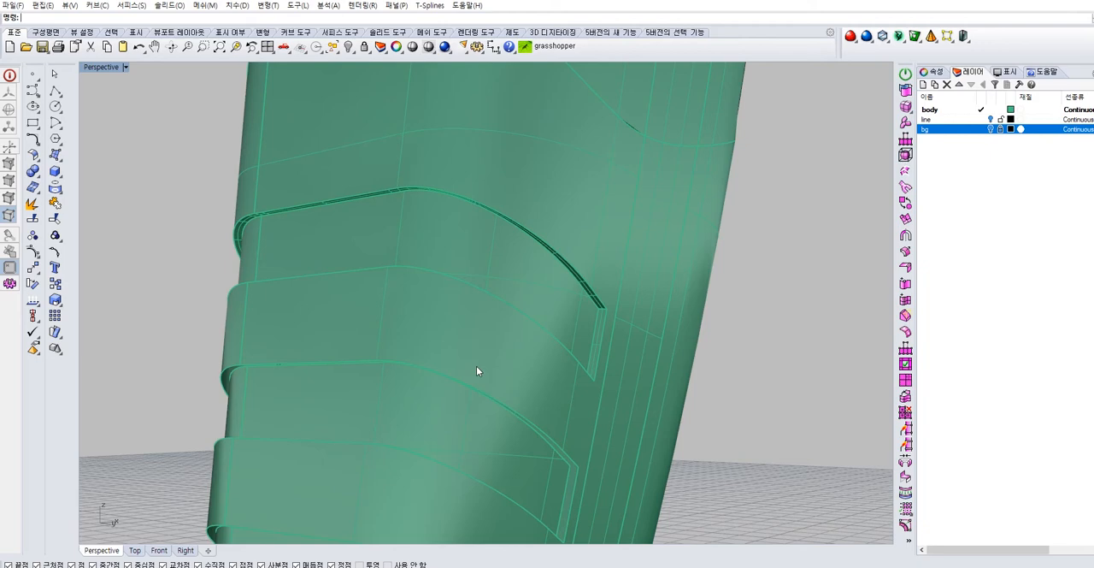
right_click_drag(476, 370, 566, 347)
scroll(563, 275, "up", 5)
scroll(561, 278, "down", 5)
right_click_drag(537, 302, 541, 300)
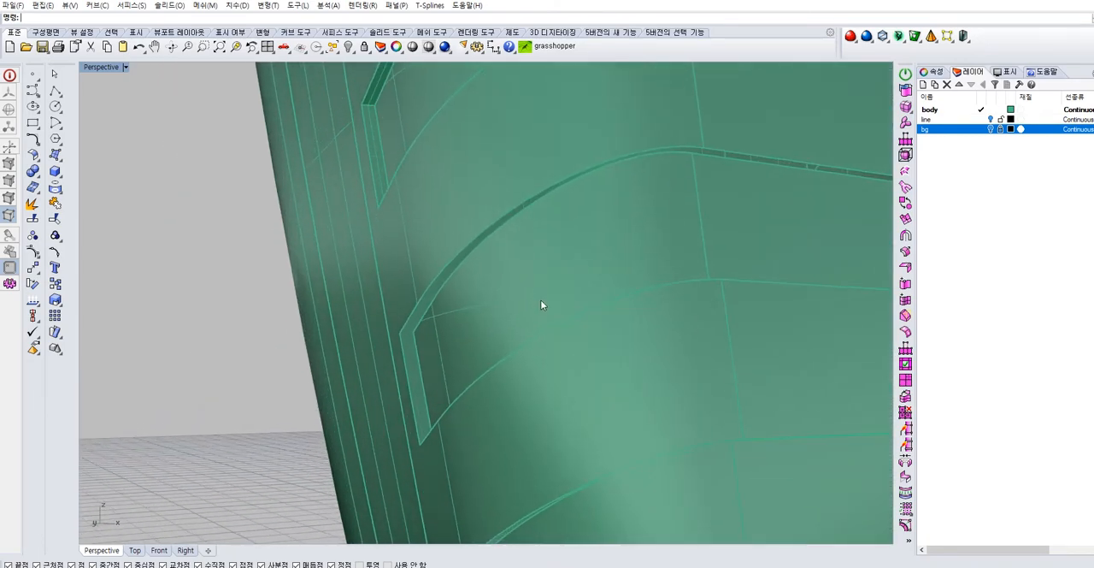
scroll(541, 299, "up", 1)
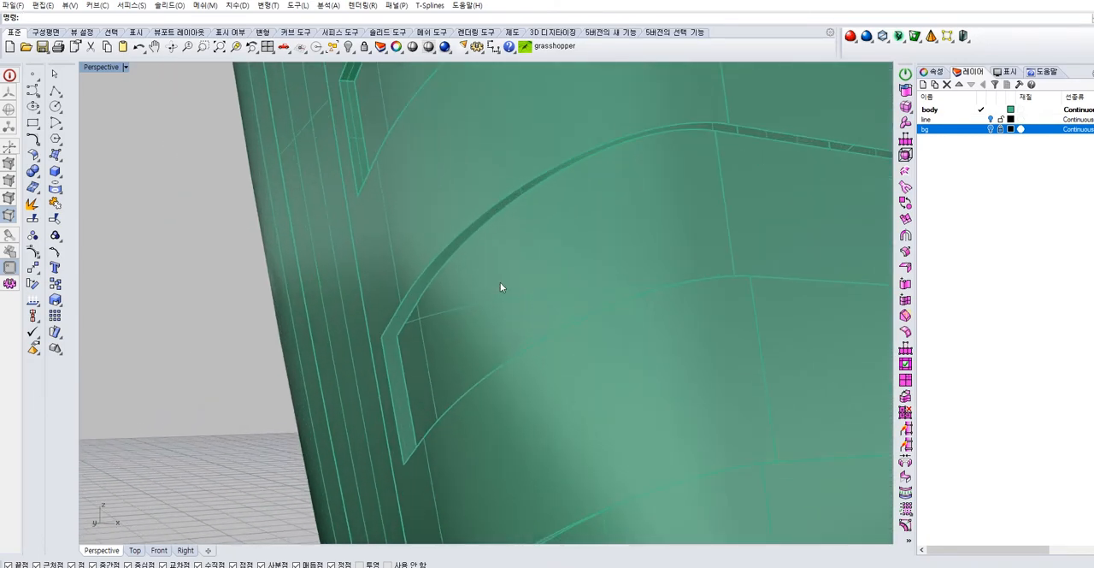
left_click(61, 163)
left_click(79, 212)
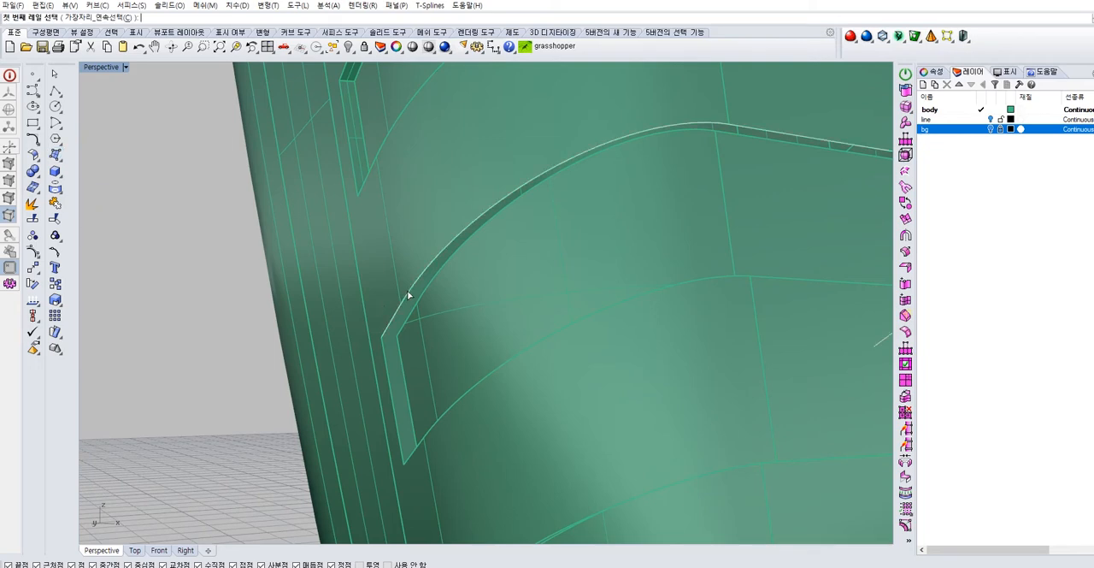
key("Escape")
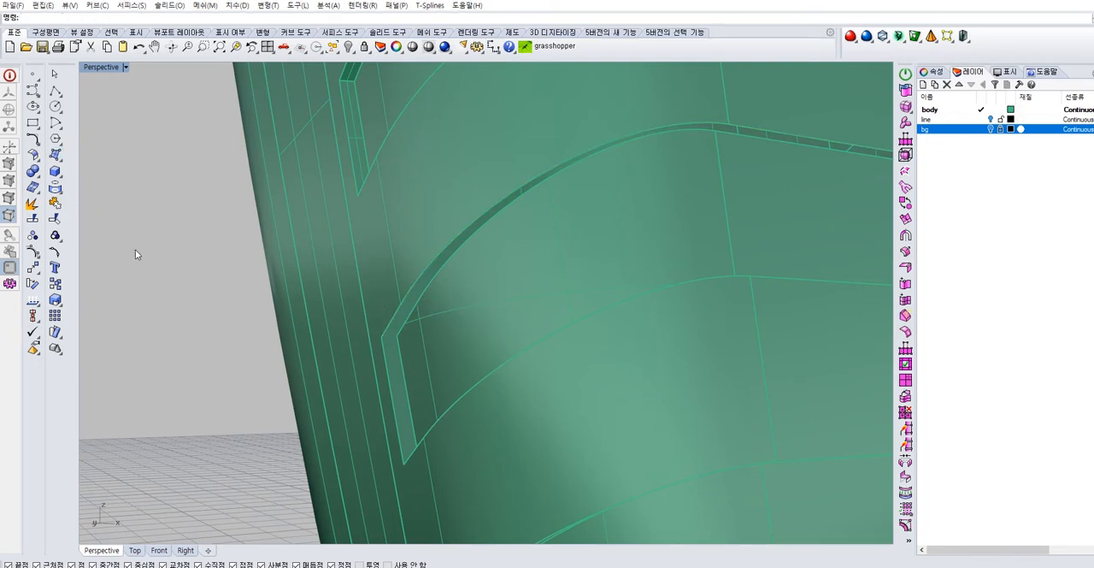
Draw polyline segments joining the inner and outer corner points at one end of the second groove
left_click(382, 334)
key("Escape")
right_click_drag(432, 355, 468, 397)
scroll(466, 393, "up", 4)
right_click(464, 393)
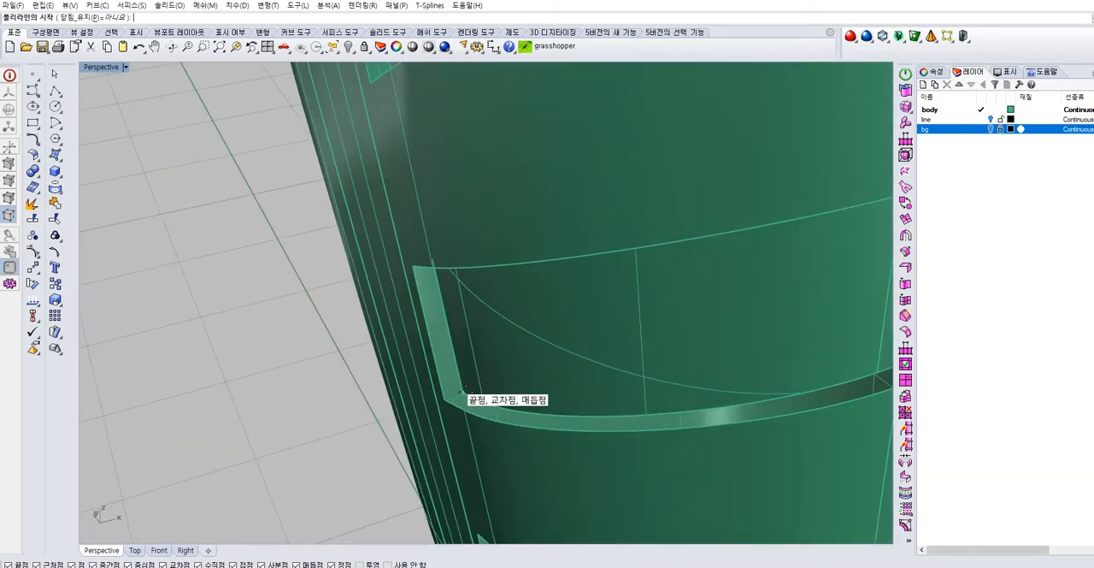
left_click(463, 393)
key("Escape")
Bridge the upper and lower corner gaps at the second groove's opposite end with polyline segments snapped to the corners
scroll(453, 384, "down", 3)
right_click_drag(430, 373, 551, 396)
right_click(511, 317)
key("Escape")
left_click(490, 468)
key("Escape")
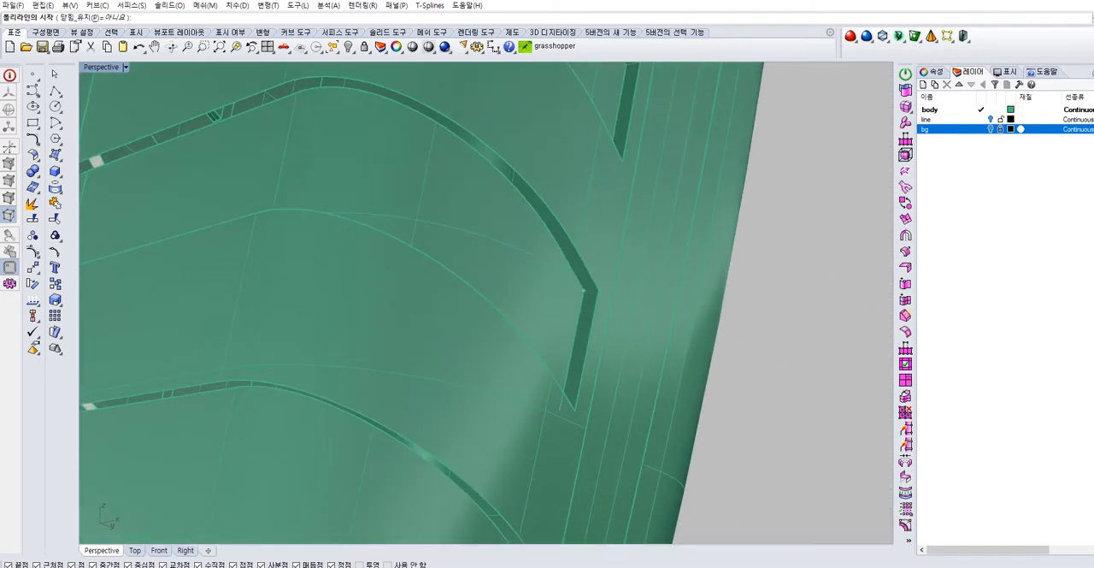
left_click(598, 290)
left_click(583, 291)
key("Return")
right_click_drag(582, 293, 551, 277)
left_click(460, 421)
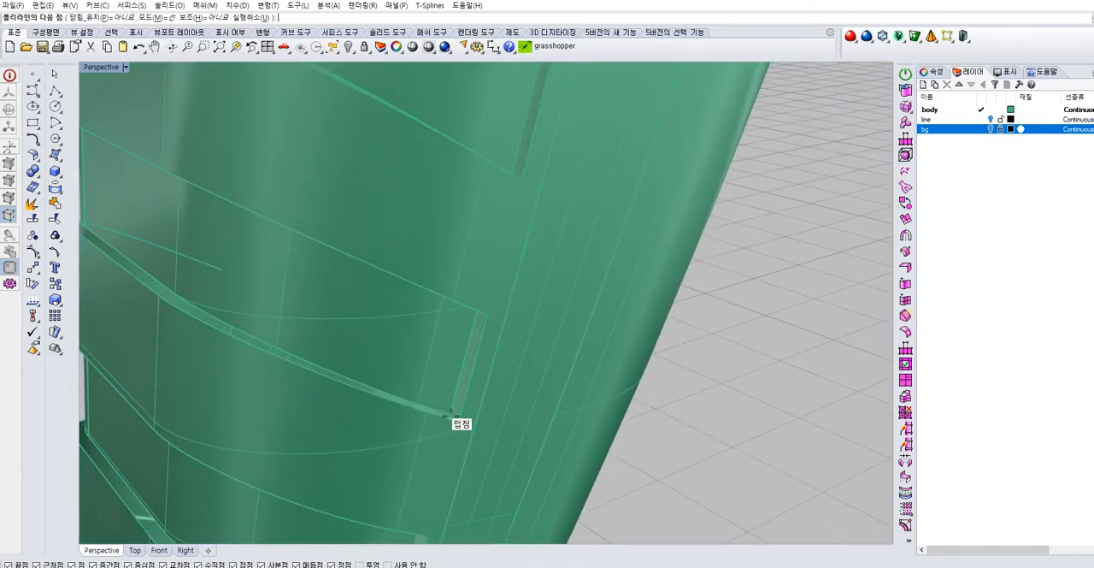
key("Return")
Draw a polyline segment across the lower corner gap at one end of the next groove
right_click_drag(474, 413, 643, 343)
scroll(427, 364, "up", 7)
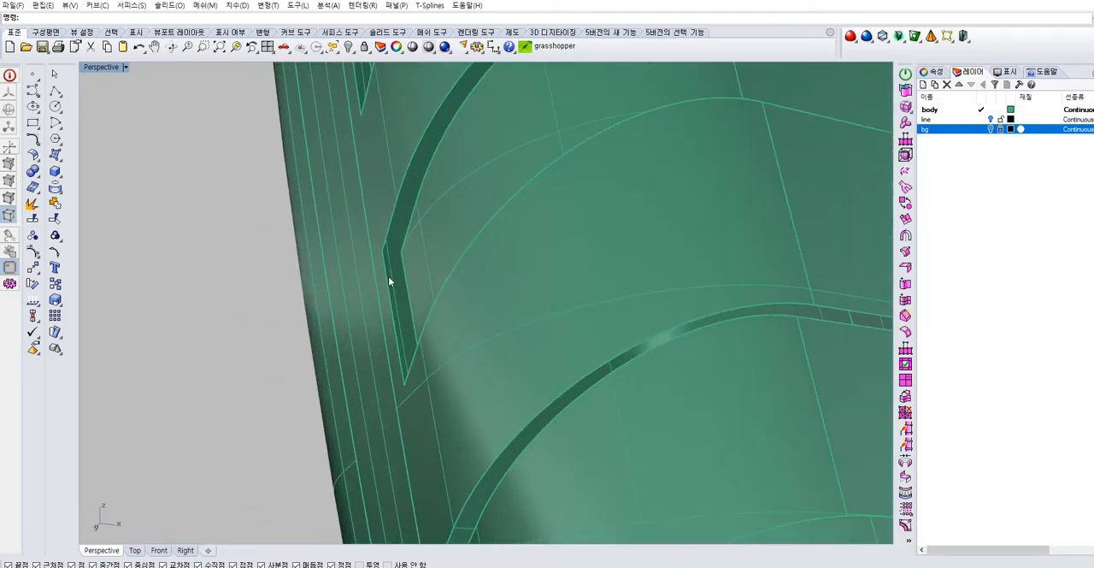
key("Escape")
right_click_drag(382, 249, 456, 385)
scroll(456, 385, "down", 2)
mouse_move(425, 290)
right_mouse_down("shift")
mouse_move(435, 251)
mouse_move(437, 286)
right_mouse_up("shift")
scroll(451, 385, "up", 4)
key("Return")
left_click(439, 394)
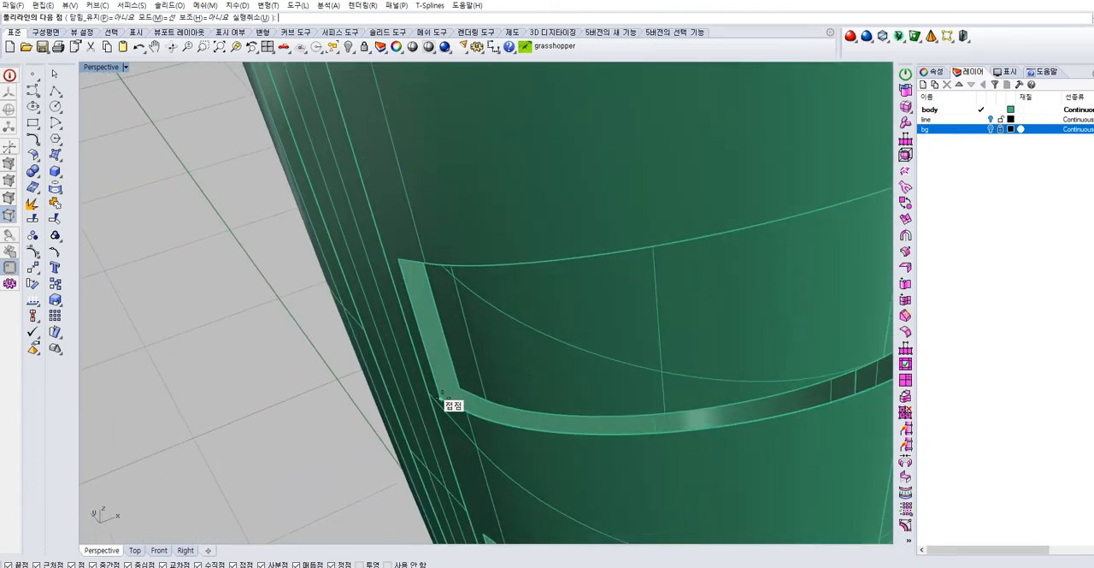
key("Escape")
Connect the inner and outer edges at the upper corner of the same groove end with a polyline segment
right_click_drag(464, 390, 406, 271)
left_click(399, 275)
left_click(417, 271)
key("Return")
right_click_drag(417, 291, 412, 248)
left_click(412, 249)
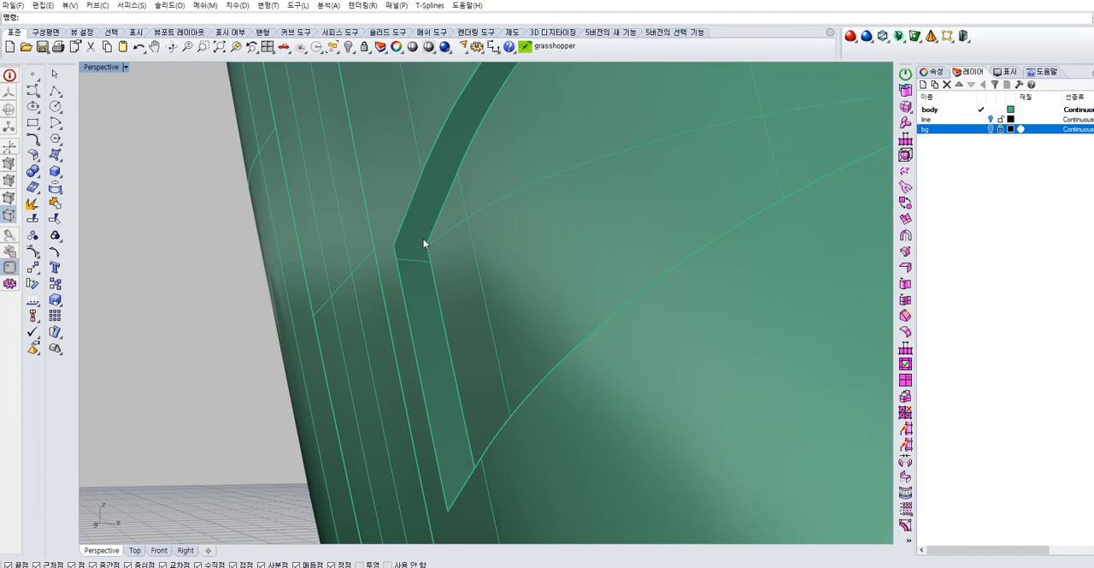
scroll(415, 242, "up", 4)
left_click(437, 257)
left_click(324, 261)
right_click(325, 262)
Join the inner and outer points of the groove's lower corners at both ends with polyline segments
scroll(390, 262, "down", 5)
right_click_drag(428, 317, 459, 390, "shift")
scroll(439, 215, "down", 3)
scroll(484, 355, "up", 6)
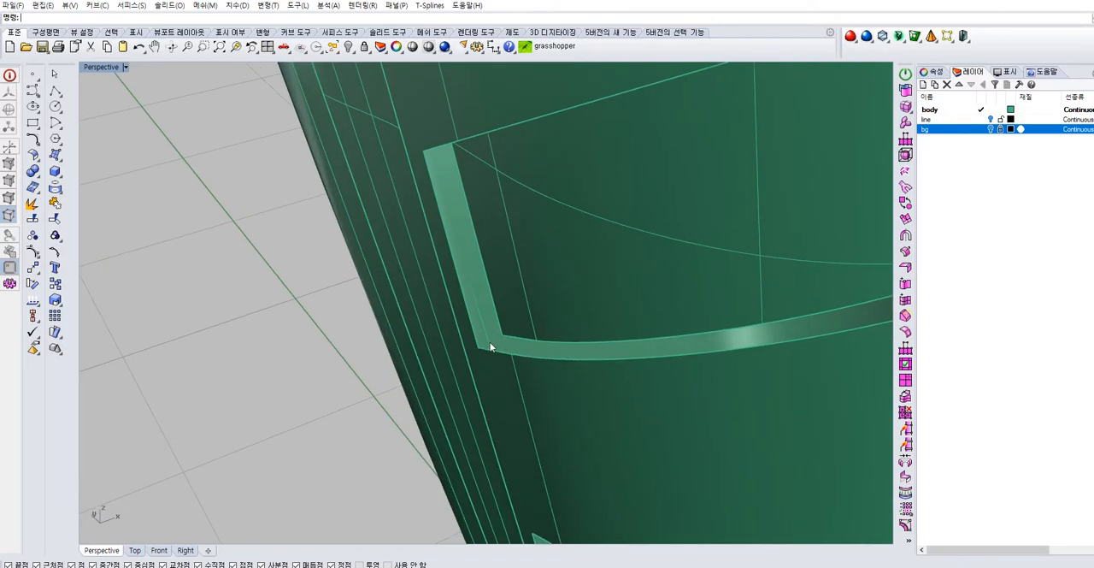
left_click(502, 333)
right_click(505, 334)
scroll(564, 328, "down", 6)
right_click_drag(604, 315, 486, 404)
scroll(523, 431, "up", 6)
right_click(524, 430)
left_click(511, 429)
left_click(524, 444)
right_click(525, 447)
Draw a polyline segment from the inner to the outer upper corner point at the groove's opposite end
right_click_drag(555, 402, 579, 252)
scroll(504, 410, "down", 6)
scroll(555, 261, "up", 5)
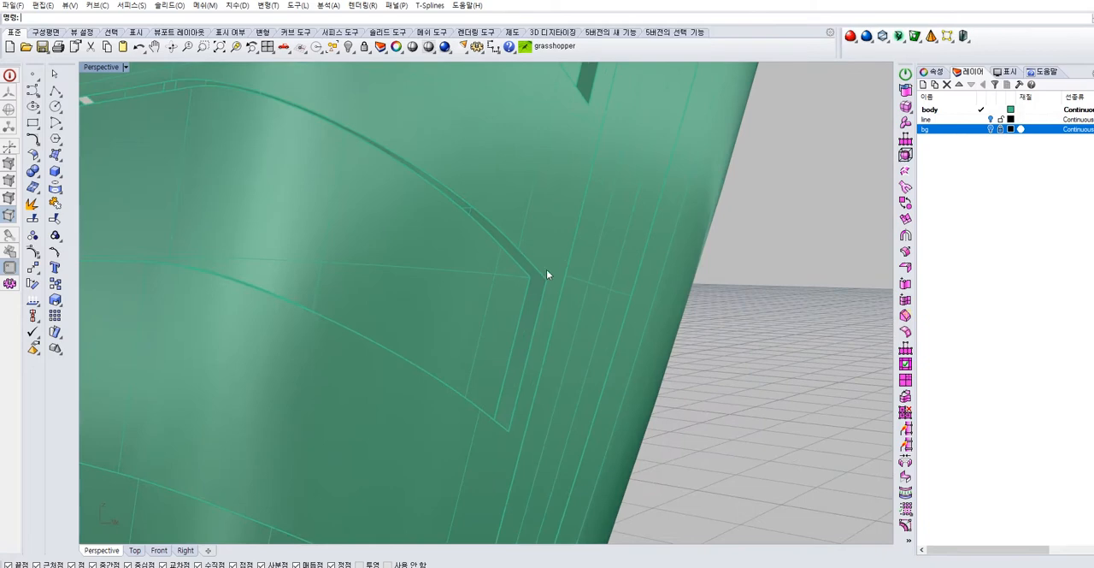
left_click(529, 279)
right_click(544, 281)
scroll(551, 257, "up", 5)
left_click(526, 256)
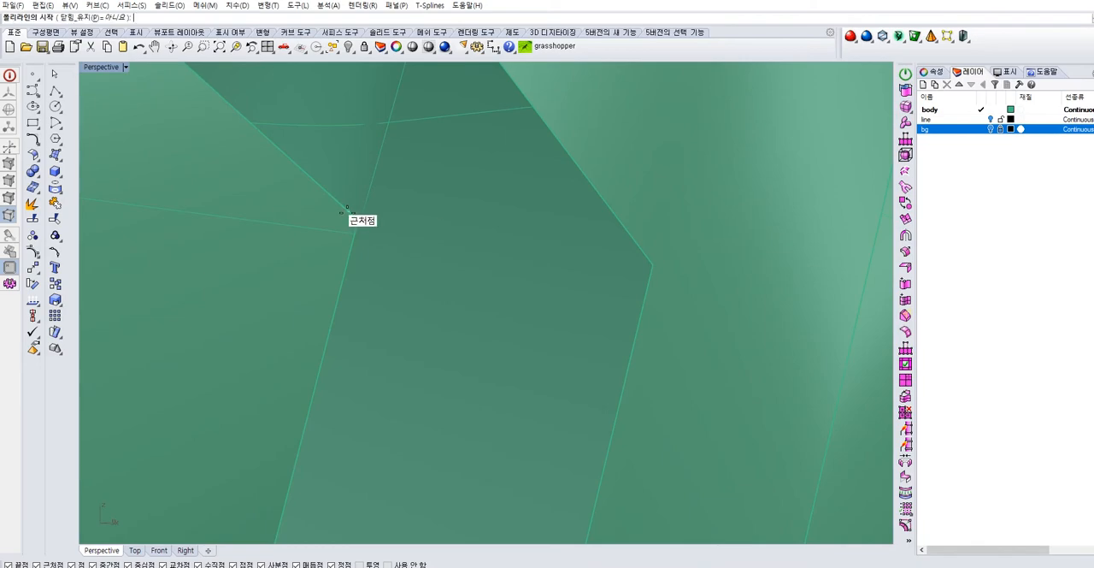
right_click(656, 264)
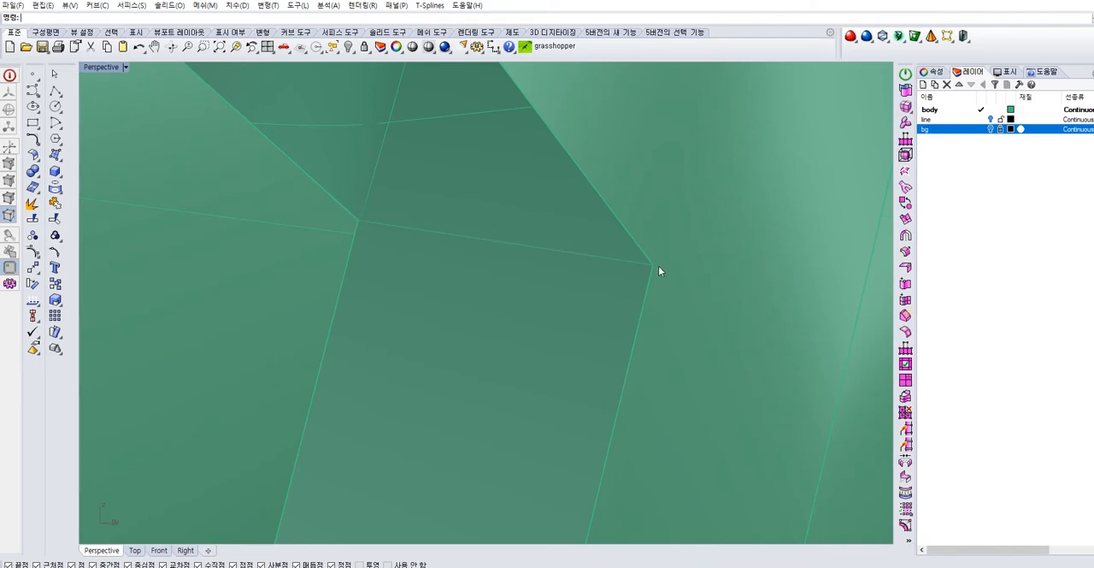
Bridge the upper and lower corner gaps at one end of the last groove with polyline segments
scroll(650, 282, "down", 5)
right_click_drag(586, 257, 614, 218)
scroll(614, 218, "up", 5)
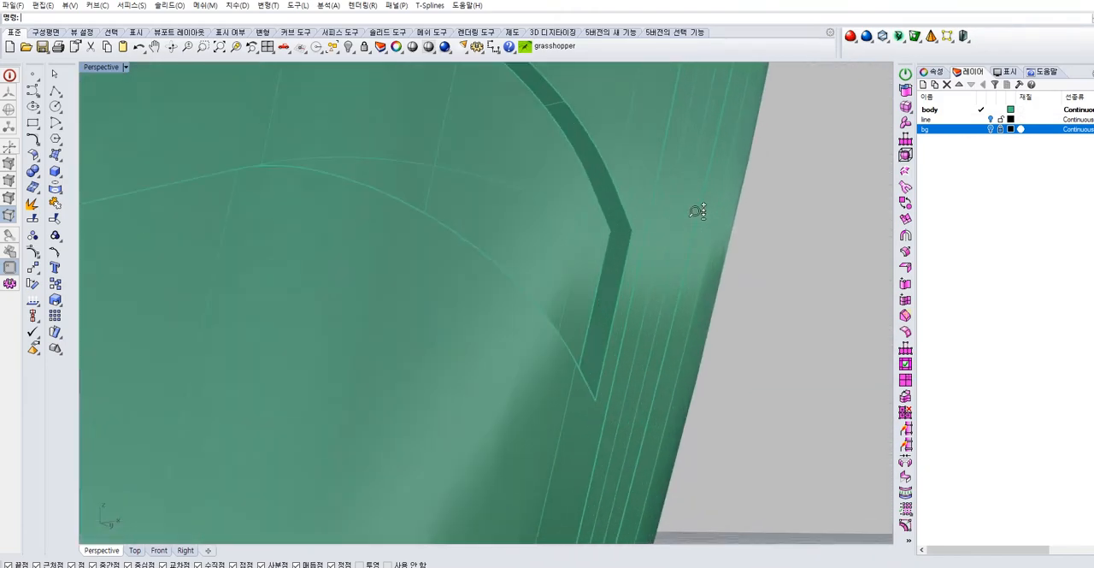
right_click(622, 224)
left_click(611, 228)
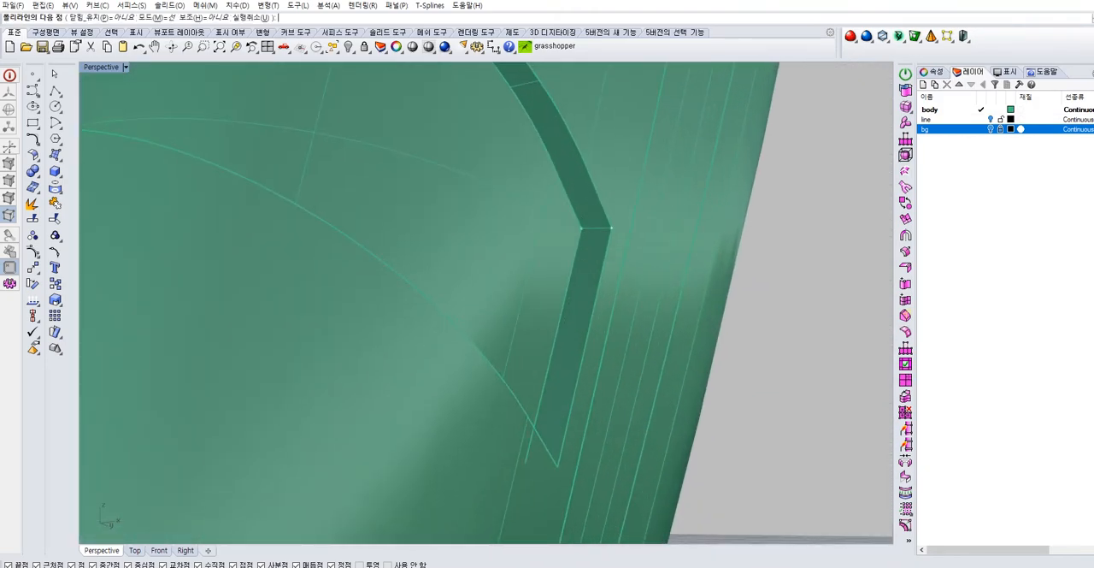
left_click(581, 227)
right_click(606, 240)
scroll(607, 242, "down", 5)
right_click_drag(607, 241, 648, 199)
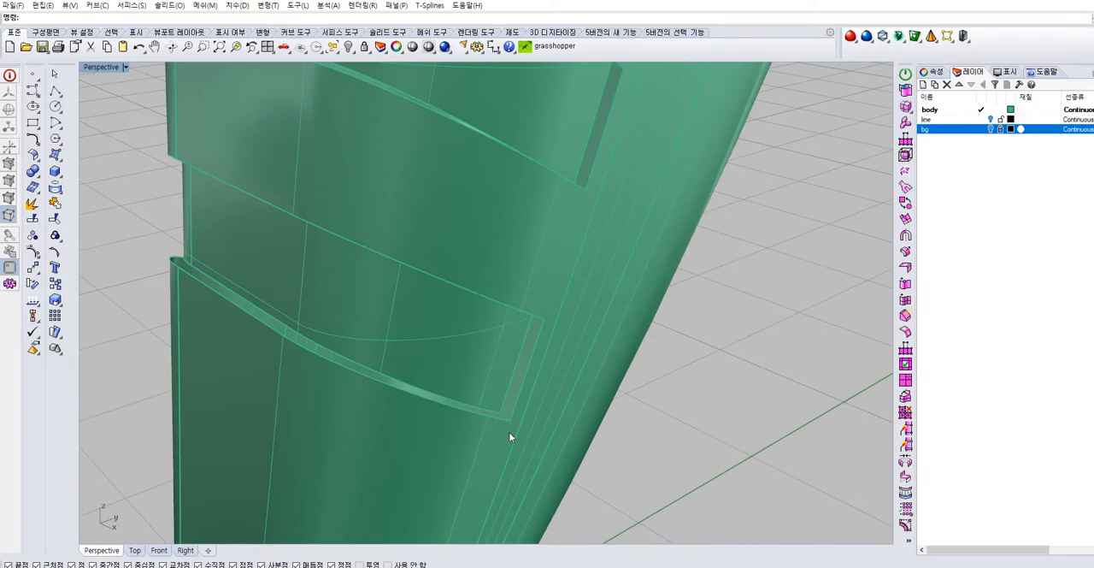
scroll(508, 437, "up", 3)
right_click(516, 411)
left_click(495, 399)
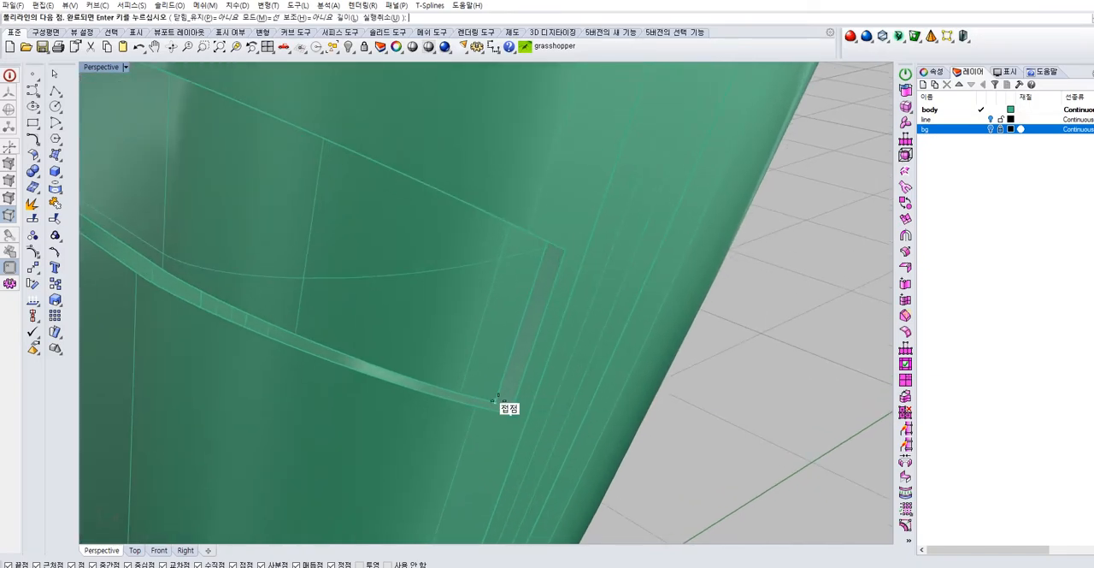
left_click(510, 412)
right_click(515, 410)
Connect the outer and inner lower corner points at the opposite end of the last groove with a polyline segment
scroll(518, 407, "down", 5)
right_click_drag(406, 381, 507, 382)
scroll(453, 359, "up", 5)
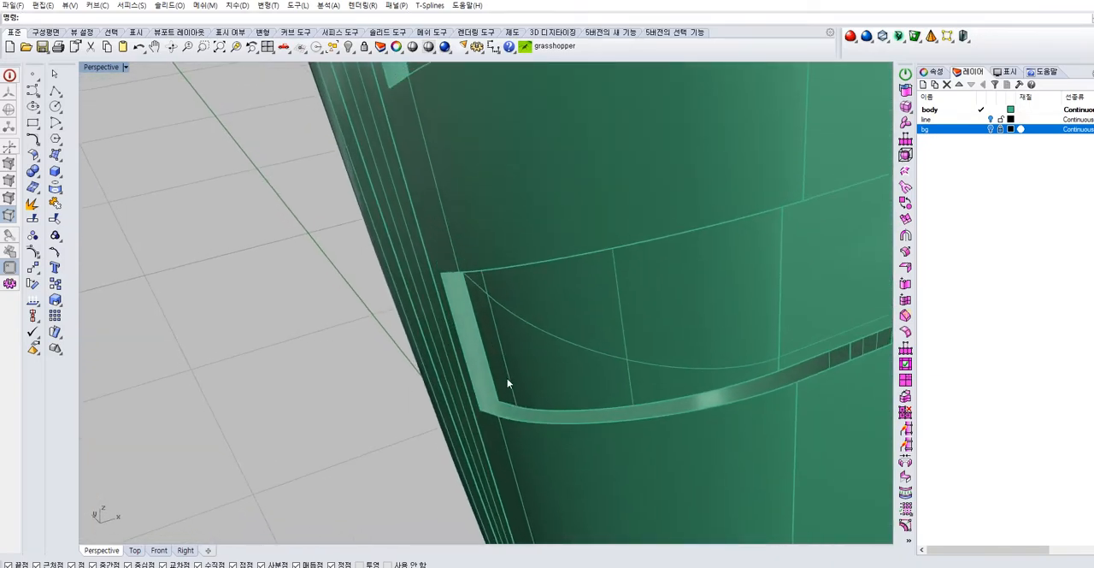
scroll(507, 382, "up", 3)
right_click(485, 409)
left_click(475, 413)
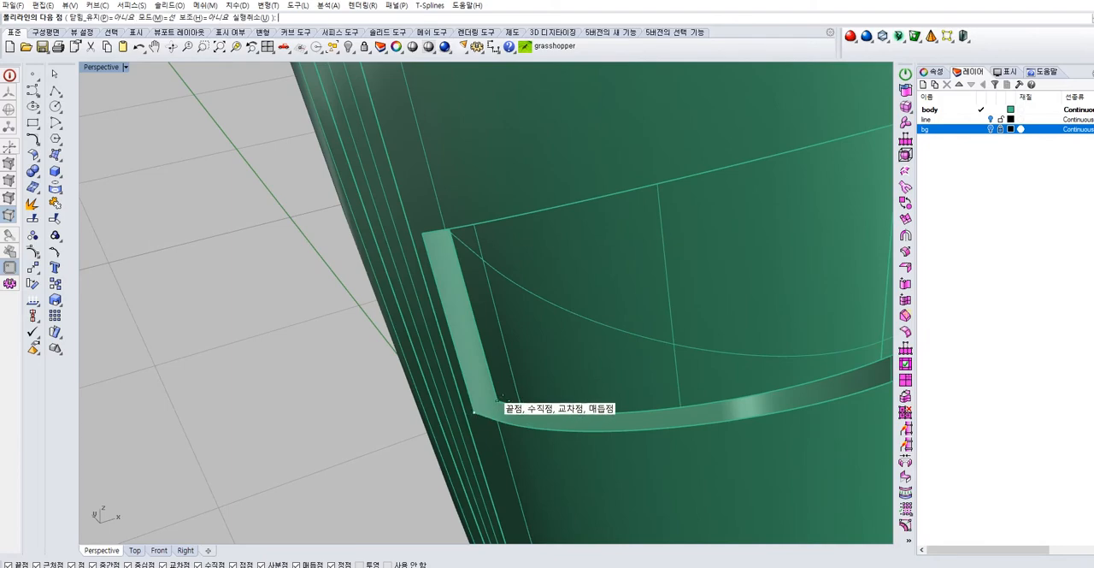
left_click(498, 400)
right_click(508, 399)
Draw a polyline segment between the inner and outer upper corner points at the same end of the groove
scroll(510, 399, "down", 3)
right_click_drag(512, 317, 538, 354, "shift")
right_click_drag(513, 235, 505, 365, "shift")
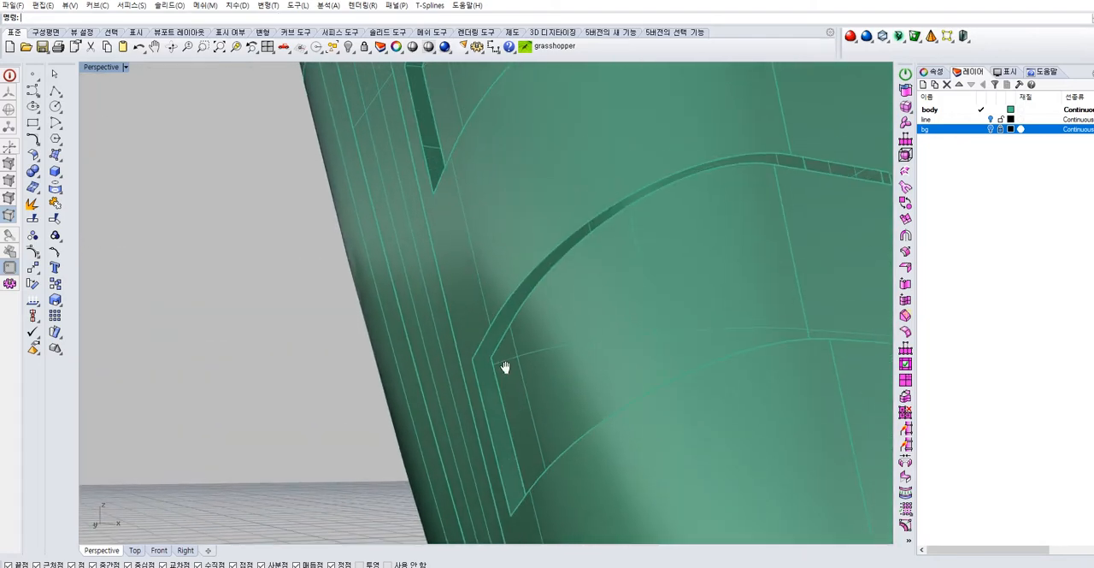
scroll(500, 355, "up", 2)
right_click(490, 349)
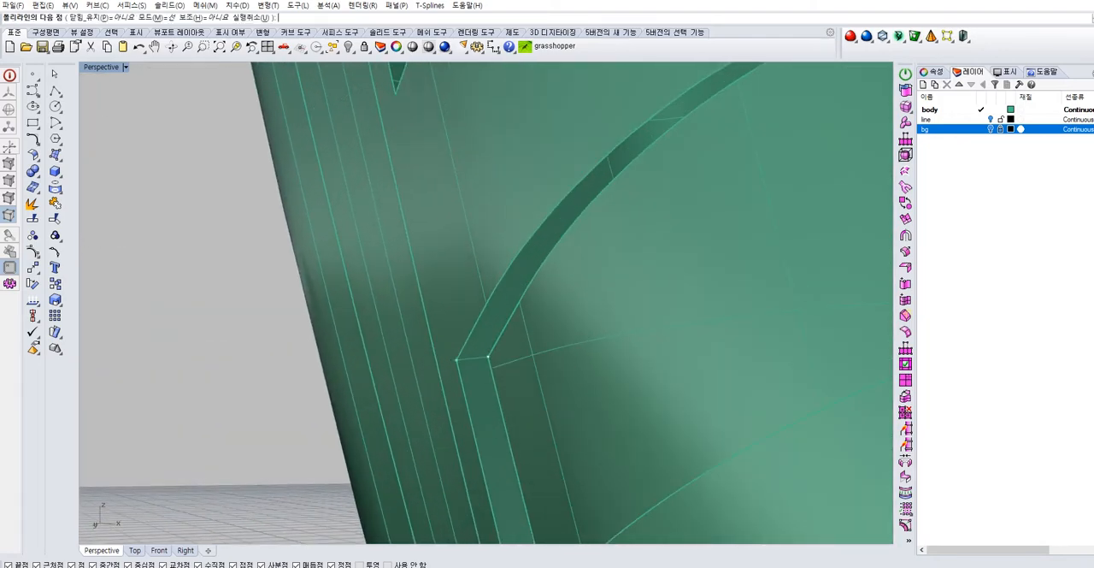
left_click(458, 359)
right_click(454, 362)
scroll(410, 369, "down", 8)
right_click_drag(488, 401, 423, 289)
scroll(435, 355, "up", 5)
scroll(431, 353, "up", 2)
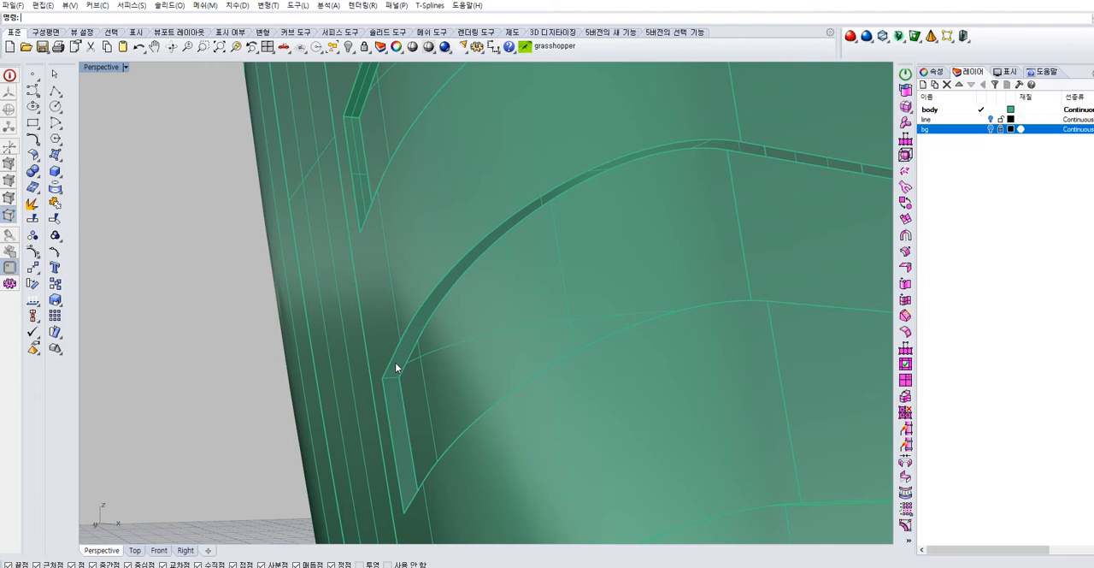
left_click(62, 162)
left_click(88, 224)
left_click(431, 295)
right_click(434, 298)
left_click(437, 302)
right_click(431, 310)
key("Escape")
left_click(420, 339)
right_click(420, 340)
left_click(412, 353)
left_click(346, 341)
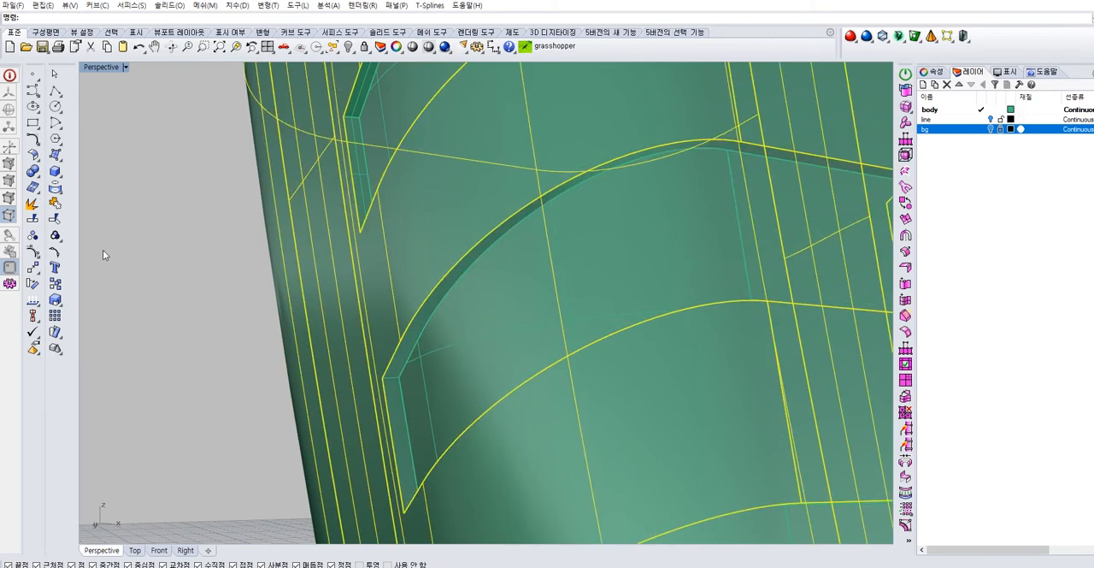
left_click(97, 242)
Duplicate the short edge segment where the groove's upper inner edge meets its corner
left_click(55, 186)
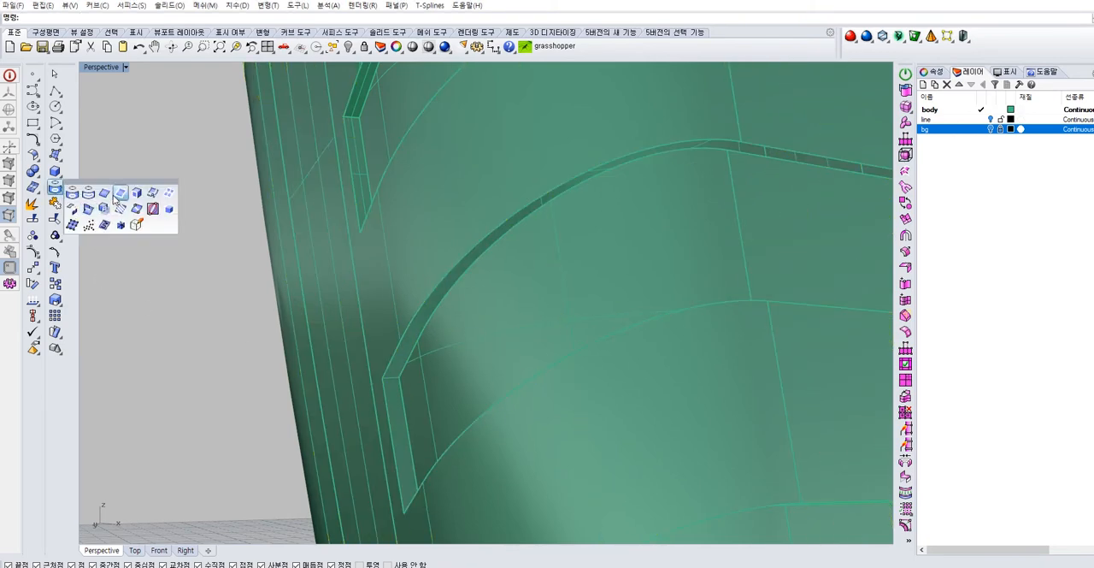
left_click(112, 197)
left_click(424, 324, "shift")
right_click(414, 319)
left_click(55, 205)
scroll(441, 345, "down", 5)
scroll(442, 346, "down", 3)
right_click_drag(442, 347, 235, 303)
scroll(659, 322, "up", 6)
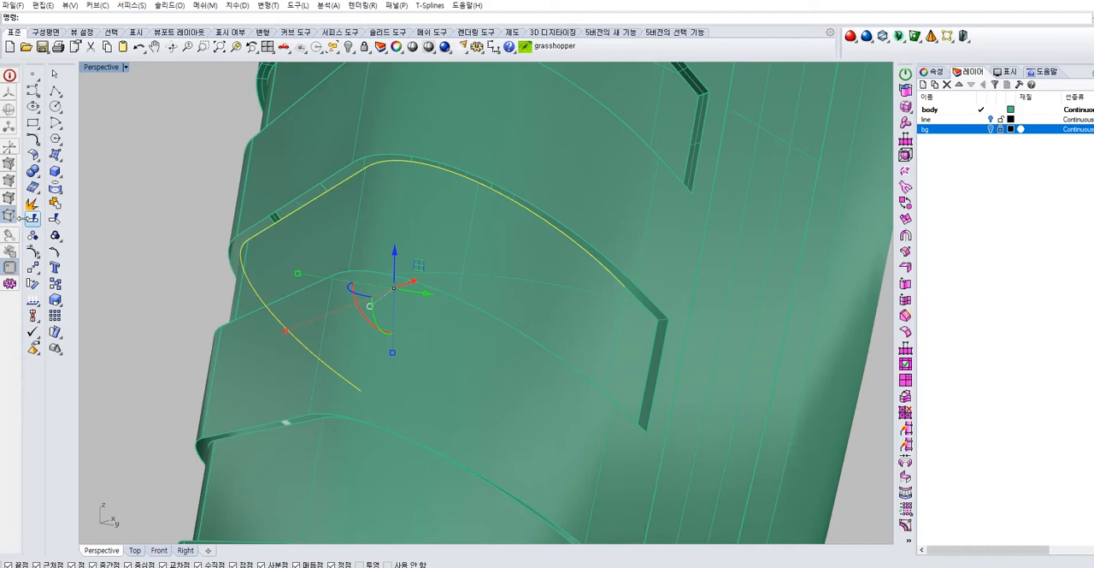
Duplicate the missing short segment at the opposite end and join it with the groove's upper inner curve
left_click(62, 193)
left_click(112, 196)
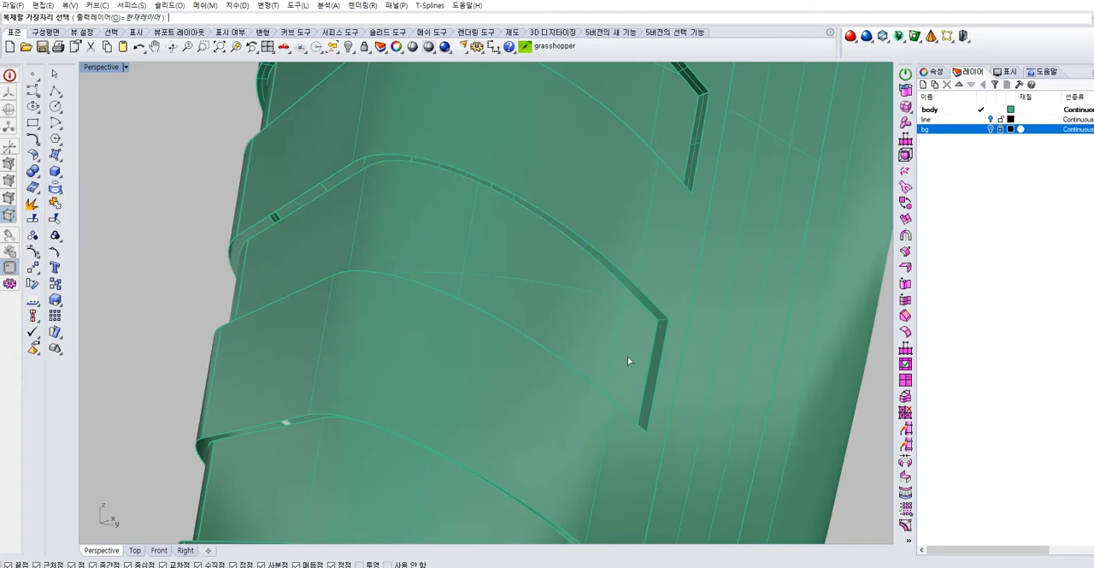
right_click(637, 301)
left_click(615, 279, "shift")
right_click(611, 277)
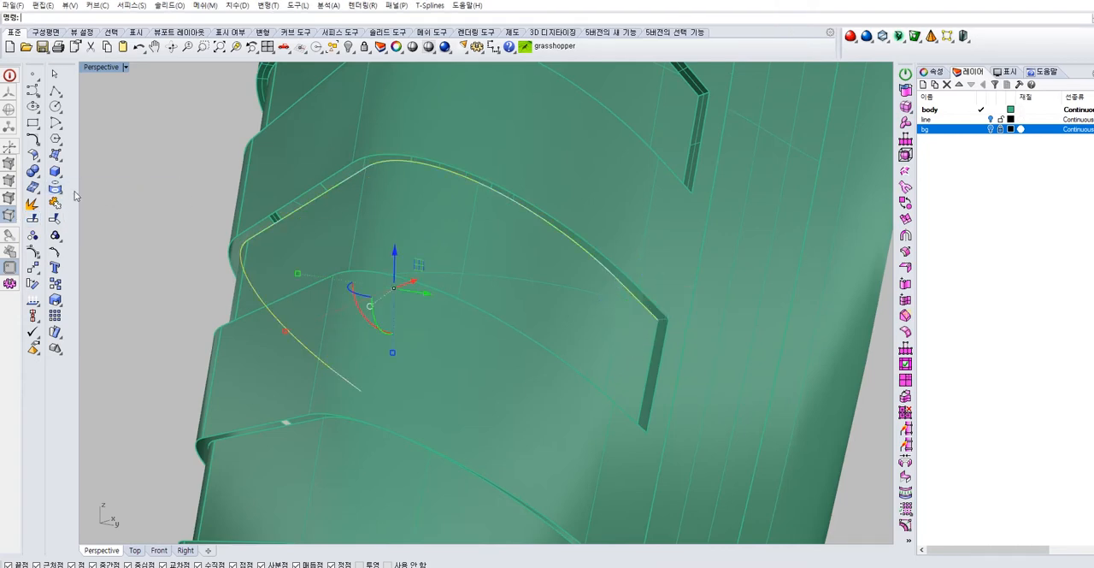
Duplicate the short end segments of the same groove's lower inner edge and join them with the long lower curve
scroll(603, 358, "down", 3)
right_click_drag(569, 384, 576, 295)
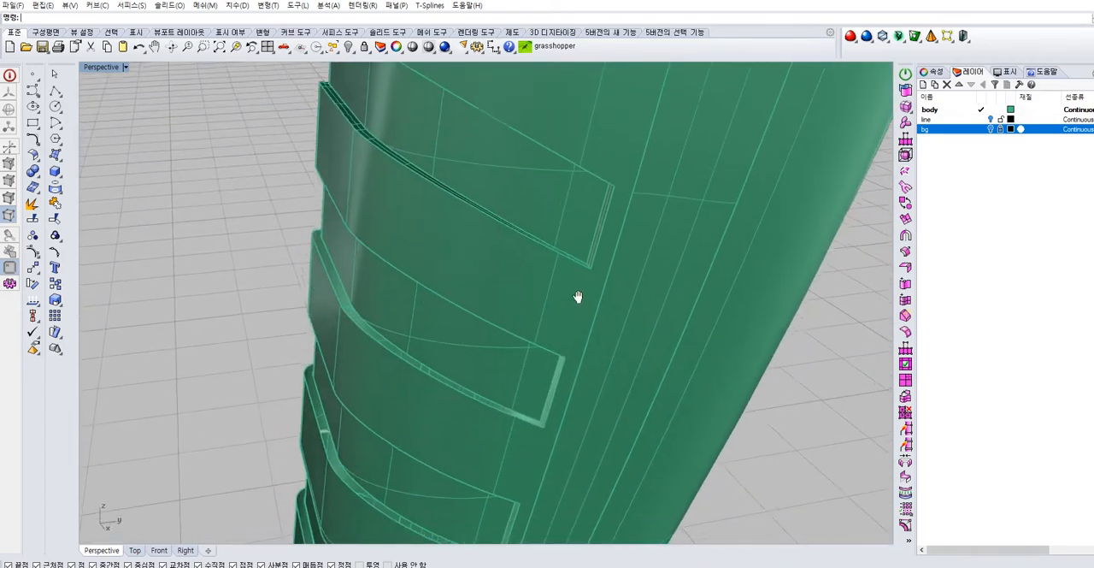
scroll(523, 418, "up", 3)
left_click(520, 399)
left_click(183, 314)
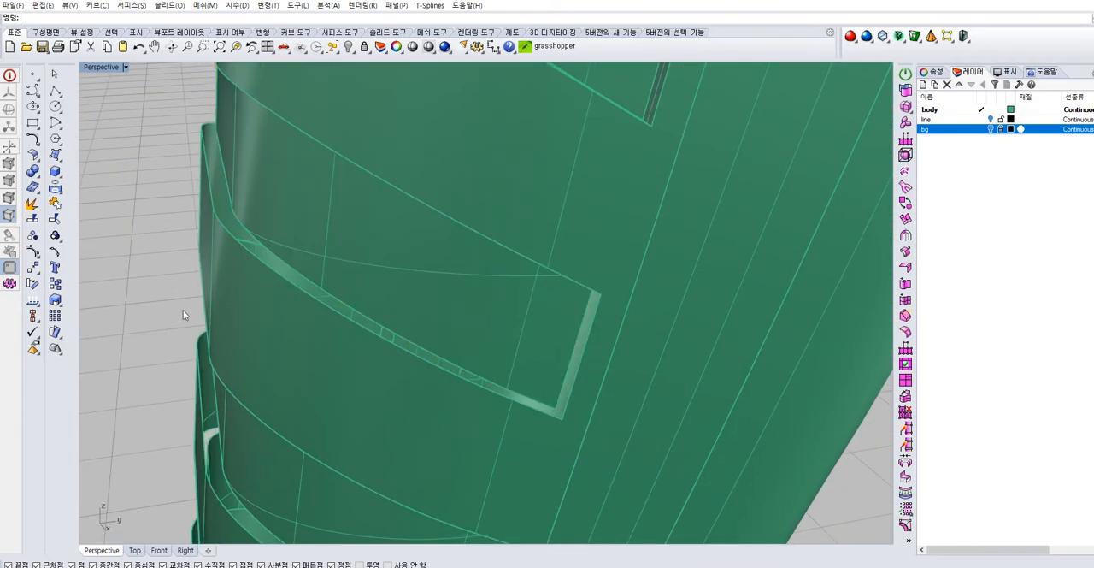
left_click(62, 193)
left_click(106, 195)
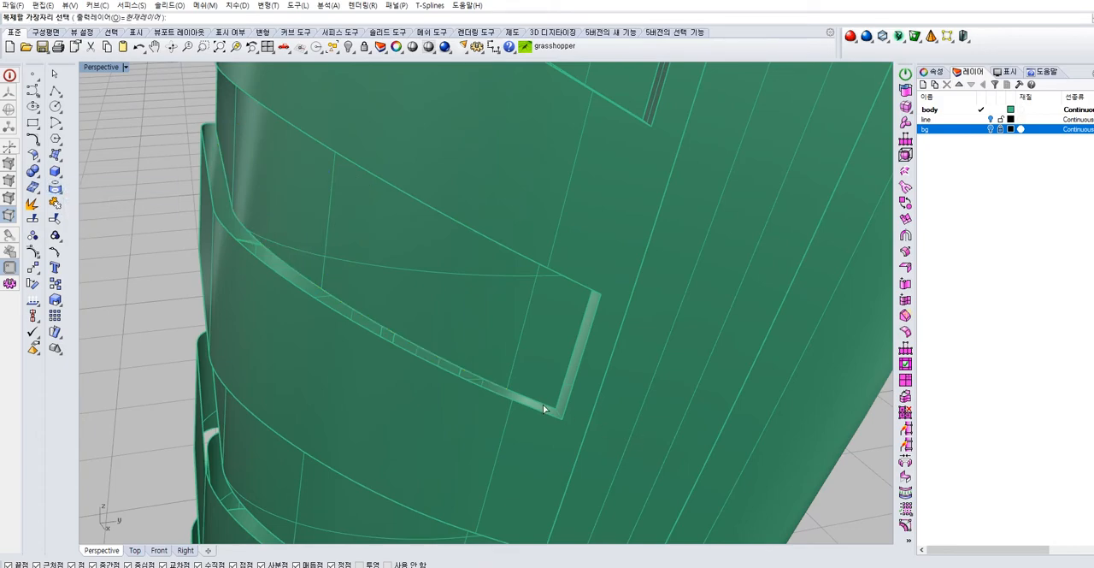
right_click_drag(385, 365, 419, 405)
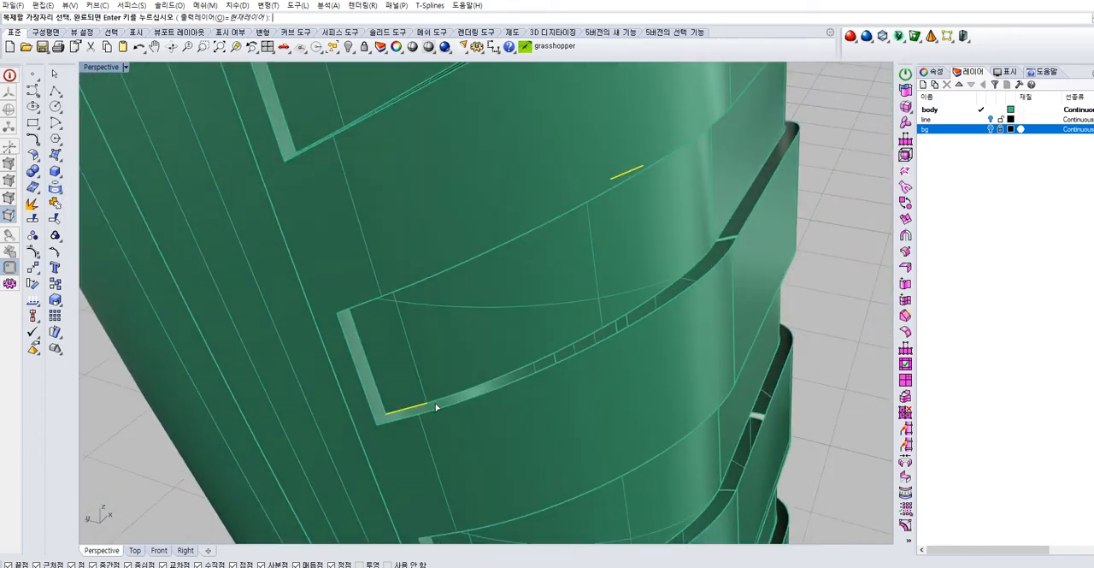
right_click(431, 407)
left_click(453, 393, "shift")
left_click(455, 395)
key("Escape")
right_click_drag(146, 456, 404, 313)
left_click(397, 306)
left_click(215, 350)
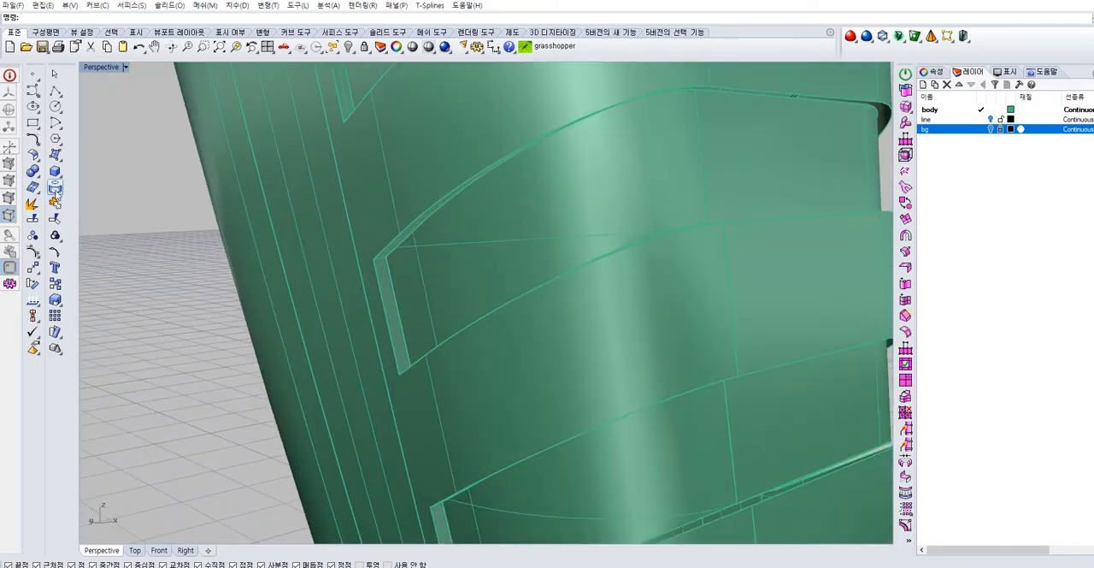
Close the groove's upper gap with a two-rail sweep along its inner and outer edges, using the corner lines as sections
left_click(60, 162)
left_click(74, 224)
left_click(407, 232)
right_click(409, 232)
left_click(409, 233)
right_click_drag(437, 272, 510, 300)
key("Return")
Sweep a surface across the groove's lower gap along the inner and outer rails, with the corner lines as sections
key("Return")
right_click_drag(587, 320, 526, 347)
scroll(521, 409, "up", 5)
key("Return")
left_click(495, 403)
key("Return")
left_click(496, 414)
key("Return")
scroll(514, 407, "down", 4)
right_click_drag(376, 366, 472, 435)
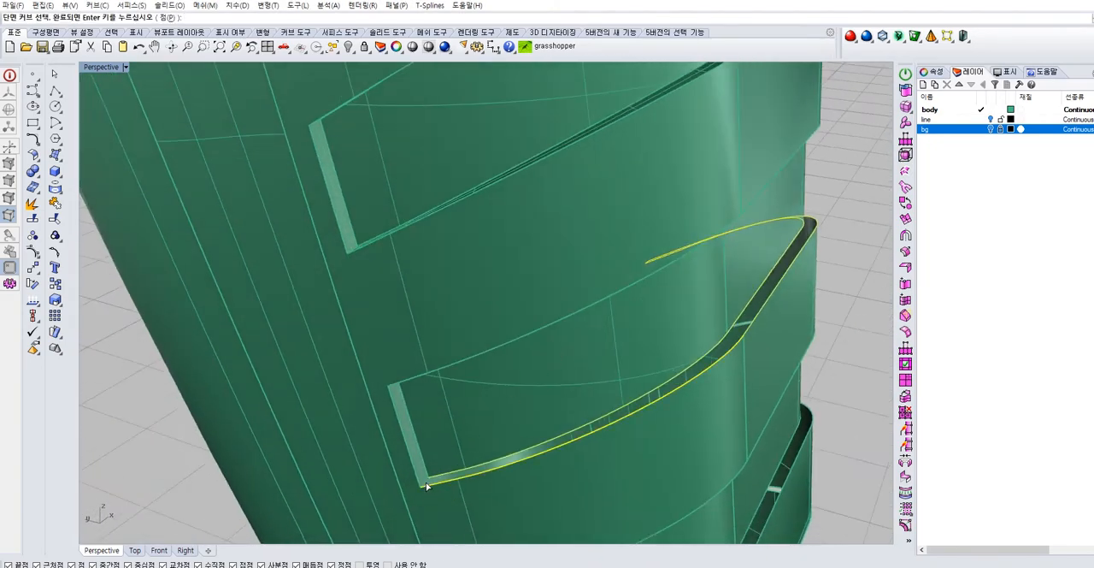
left_click(429, 482)
key("Return")
Fill the narrow gap at one end of the groove with a two-rail sweep between its upper and lower corner sections
key("Return")
right_click_drag(436, 474, 452, 390)
scroll(454, 393, "up", 3)
key("Return")
left_click(448, 398)
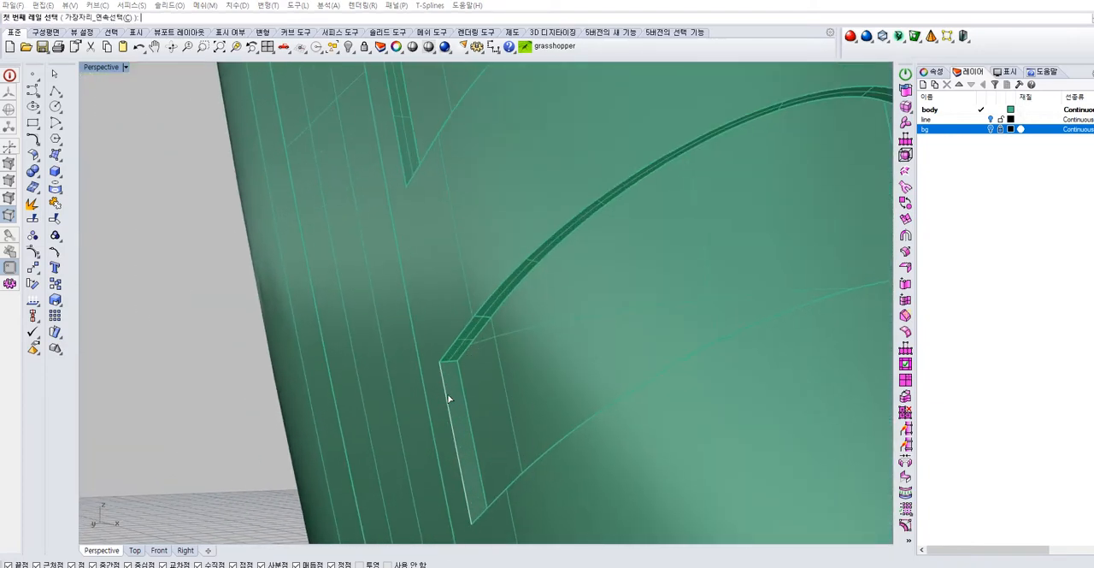
key("Return")
left_click(463, 393)
key("Return")
left_click(454, 362)
key("Return")
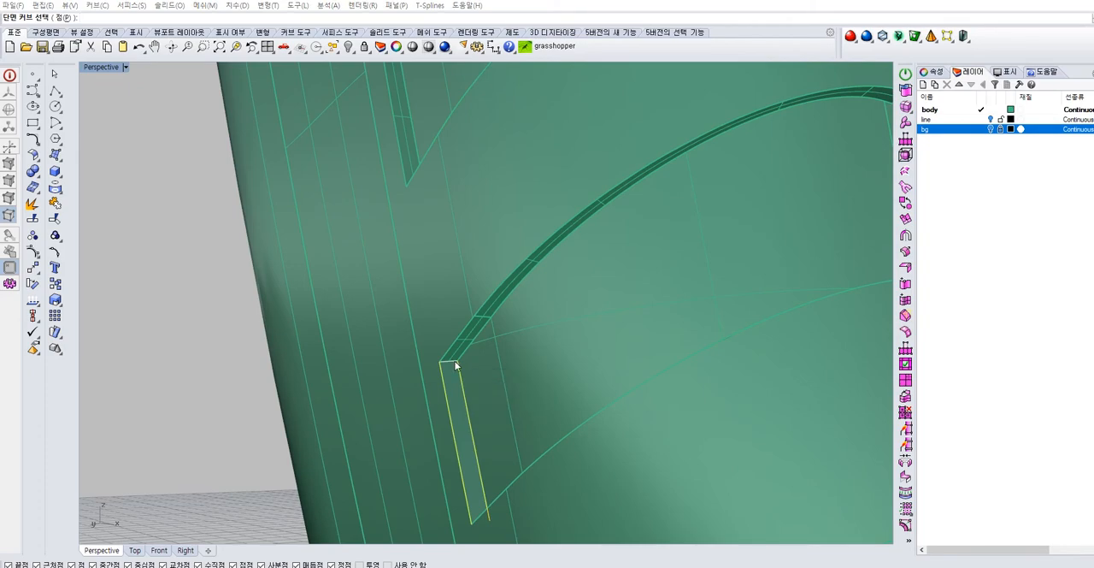
scroll(496, 394, "down", 3)
right_click_drag(535, 416, 535, 367)
scroll(501, 442, "up", 3)
left_click(497, 440)
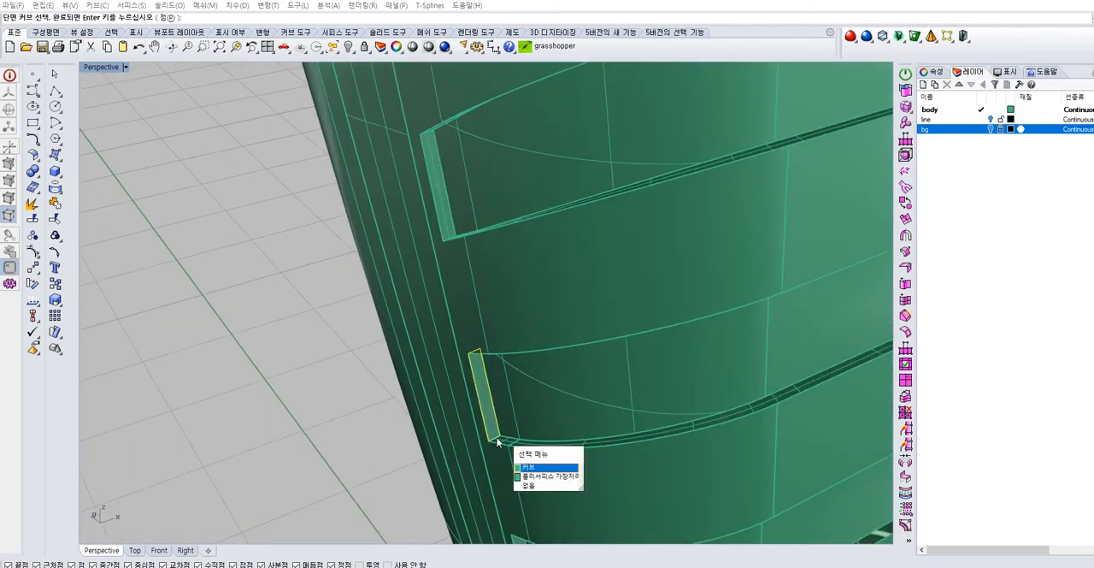
left_click(528, 476)
key("Return")
Close the gap at the groove's opposite end with a two-rail sweep along its side edges, using both corner sections
right_click_drag(655, 412, 630, 310)
scroll(635, 306, "up", 6)
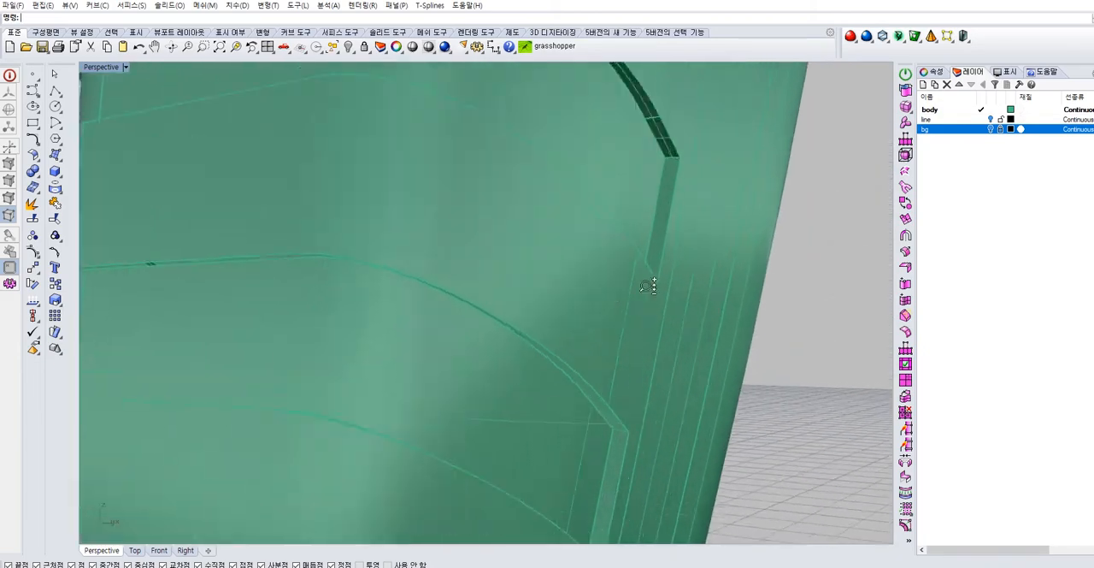
right_click_drag(659, 171, 585, 272, "shift")
right_click(567, 318)
left_click(569, 319)
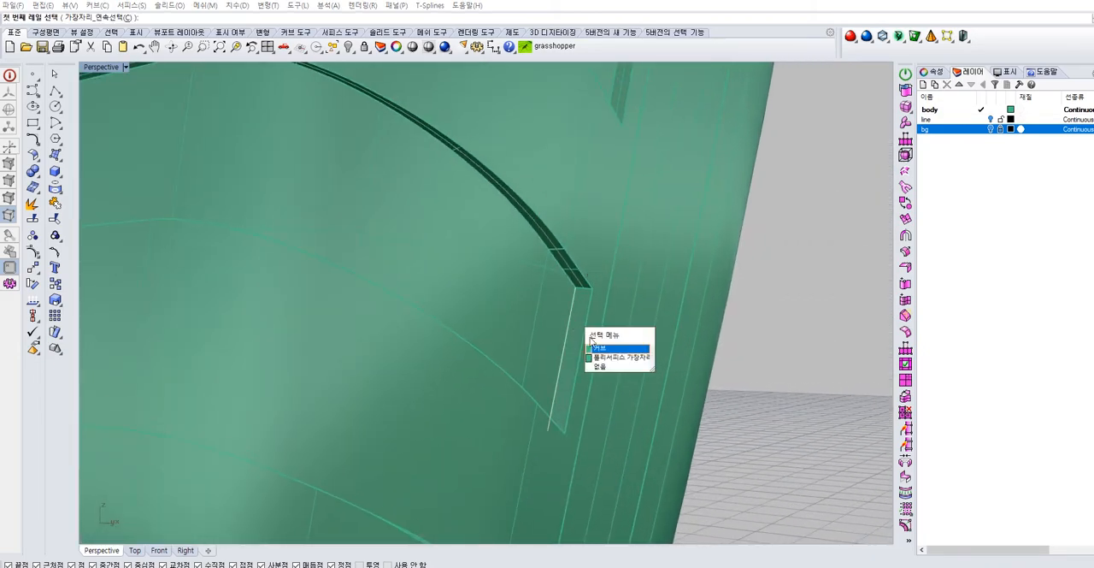
left_click(596, 348)
left_click(584, 328)
left_click(610, 357)
left_click(584, 294)
left_click(603, 321)
scroll(602, 327, "down", 4)
right_click_drag(569, 450, 539, 389, "shift")
scroll(522, 450, "up", 6)
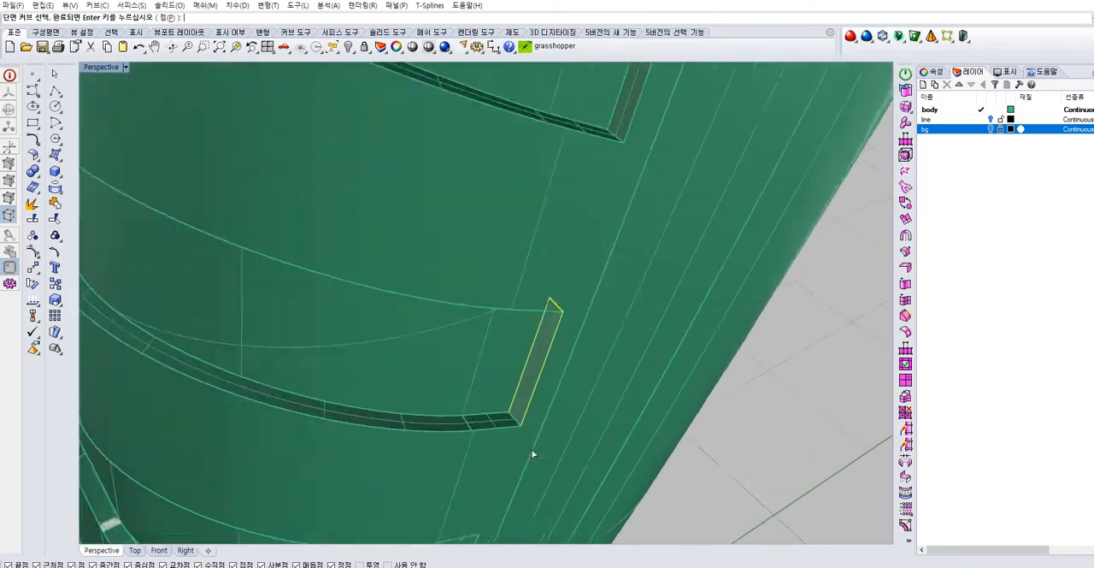
left_click(513, 408)
left_click(551, 443)
key("Return")
key("Return")
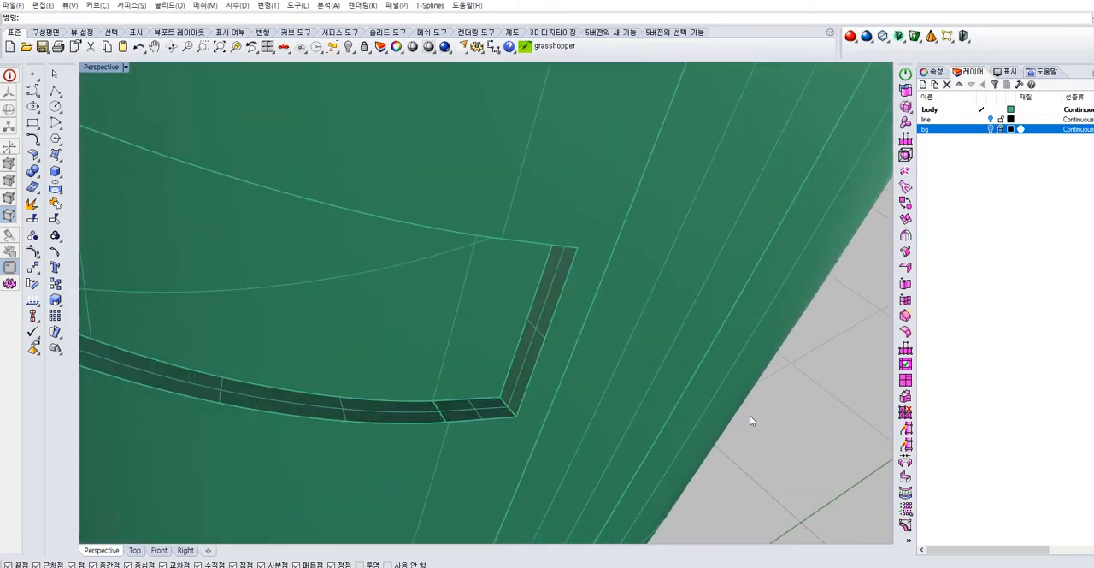
scroll(743, 417, "down", 8)
right_click_drag(534, 425, 595, 349)
scroll(560, 274, "up", 6)
right_click_drag(561, 280, 483, 354)
right_click(482, 351)
left_click(482, 344)
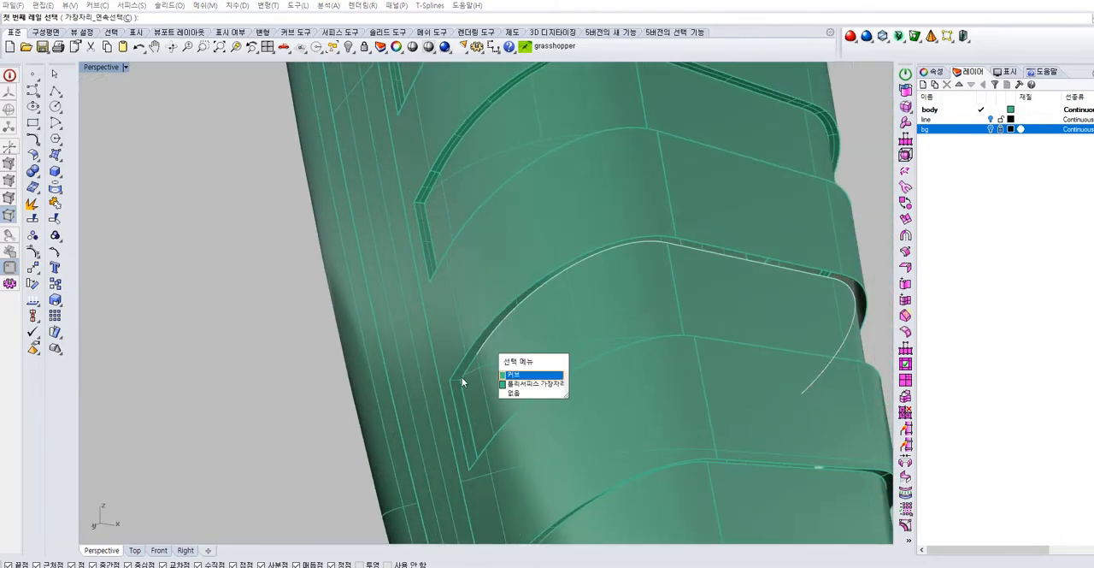
key("Escape")
Duplicate the short segments at both ends of the next groove's upper and lower inner edges
left_click(58, 193)
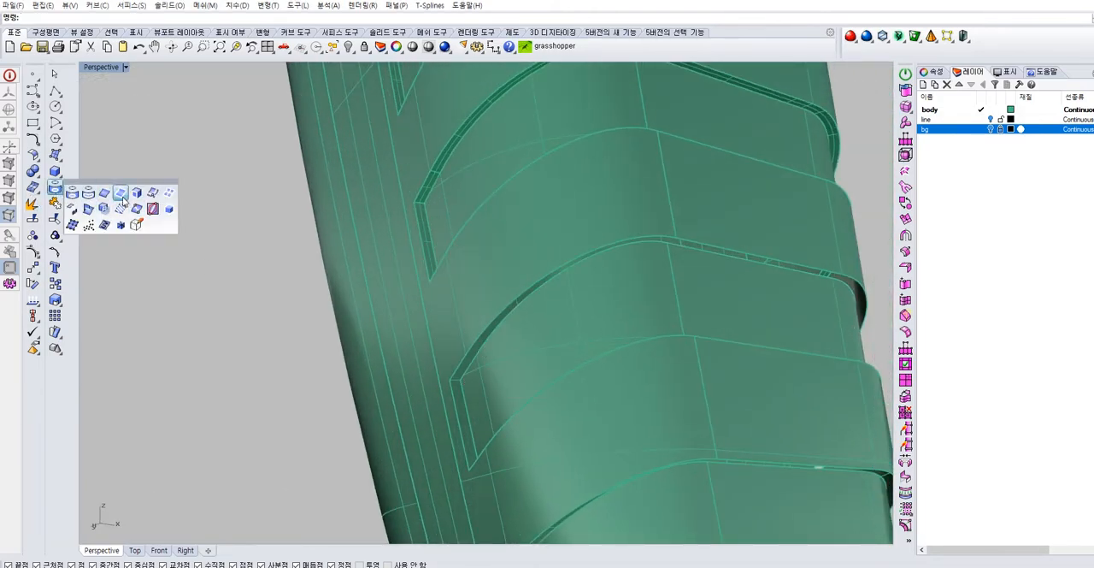
left_click(122, 199)
left_click(59, 192)
left_click(106, 194)
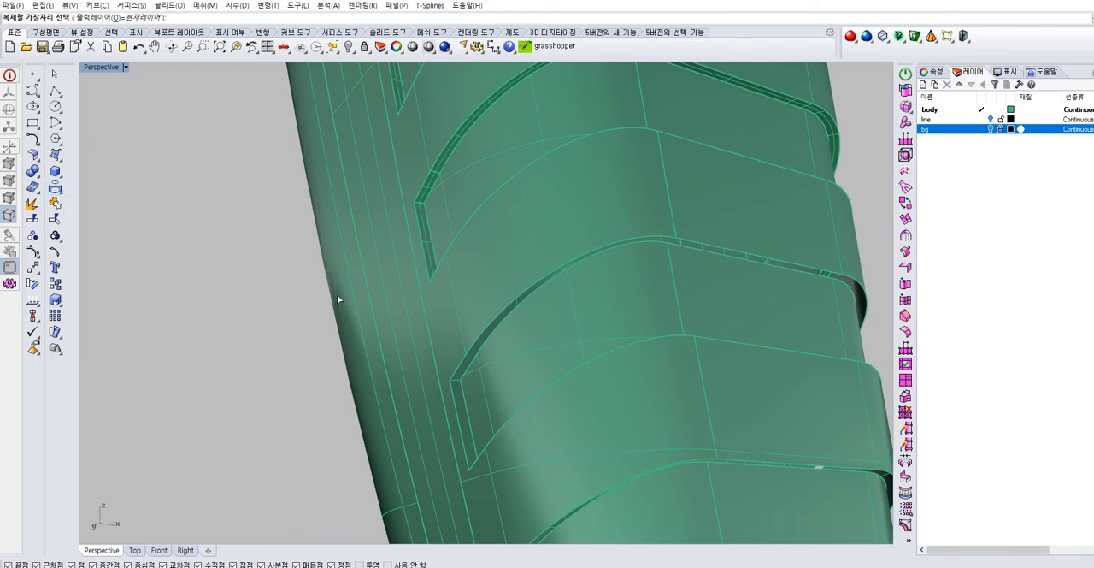
left_click(460, 380)
right_click_drag(544, 374, 764, 432)
scroll(467, 347, "up", 5)
left_click(500, 342)
scroll(501, 344, "down", 2)
right_click_drag(520, 388, 509, 433)
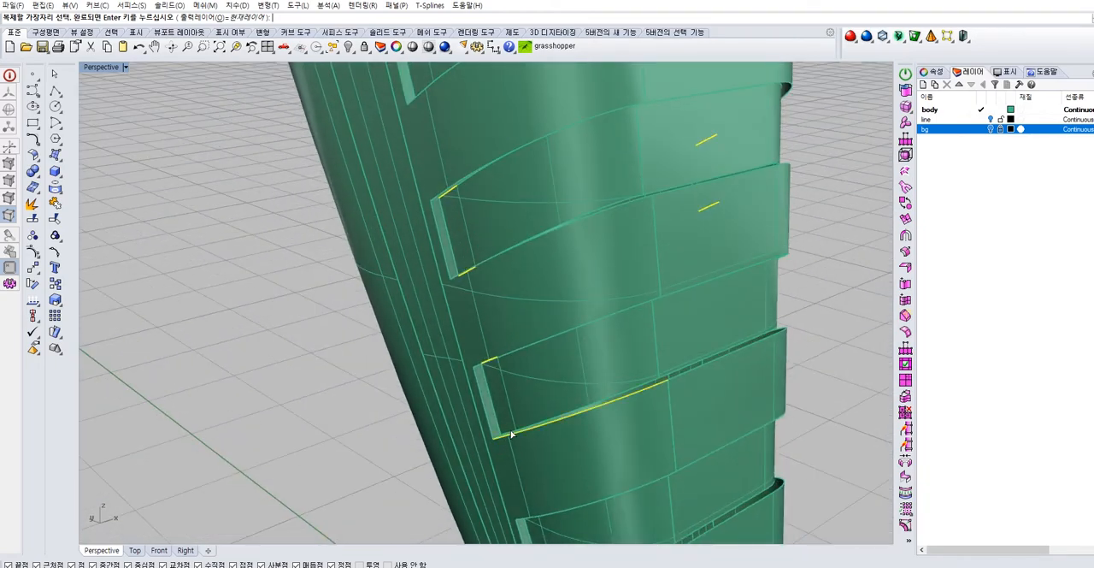
Join the duplicated short segments with that groove's long curves to form continuous upper and lower inner rails
right_click_drag(573, 383, 547, 225)
right_click(524, 274)
right_click_drag(508, 171, 511, 270)
left_click(513, 279)
left_click(547, 304)
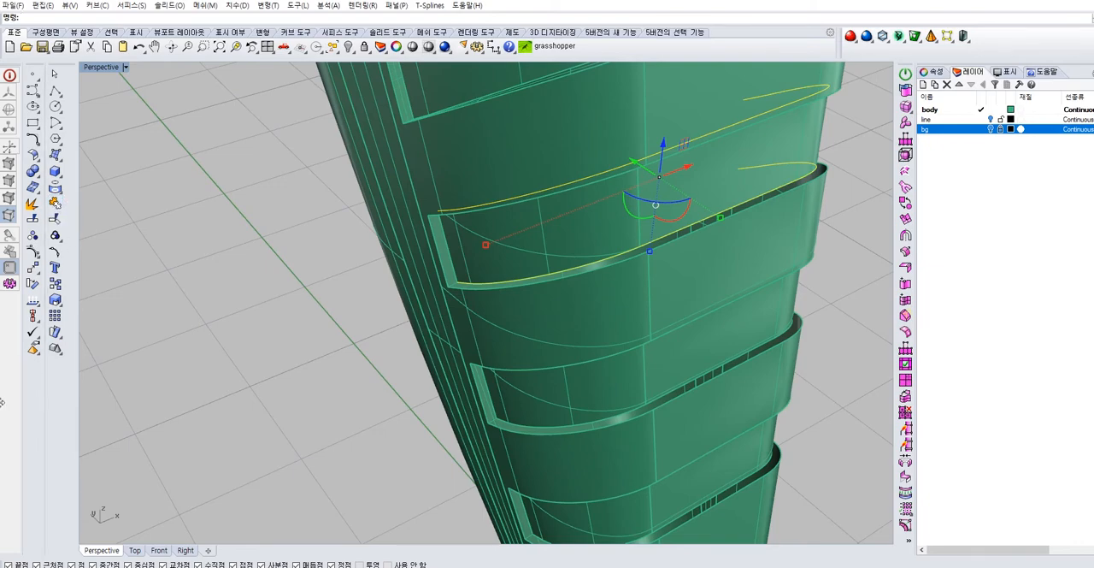
left_click(394, 362)
left_click(486, 281)
left_click(335, 351)
Duplicate the short inner edge segments at all four corners of the following groove
right_click_drag(382, 371, 520, 306)
scroll(496, 330, "up", 5)
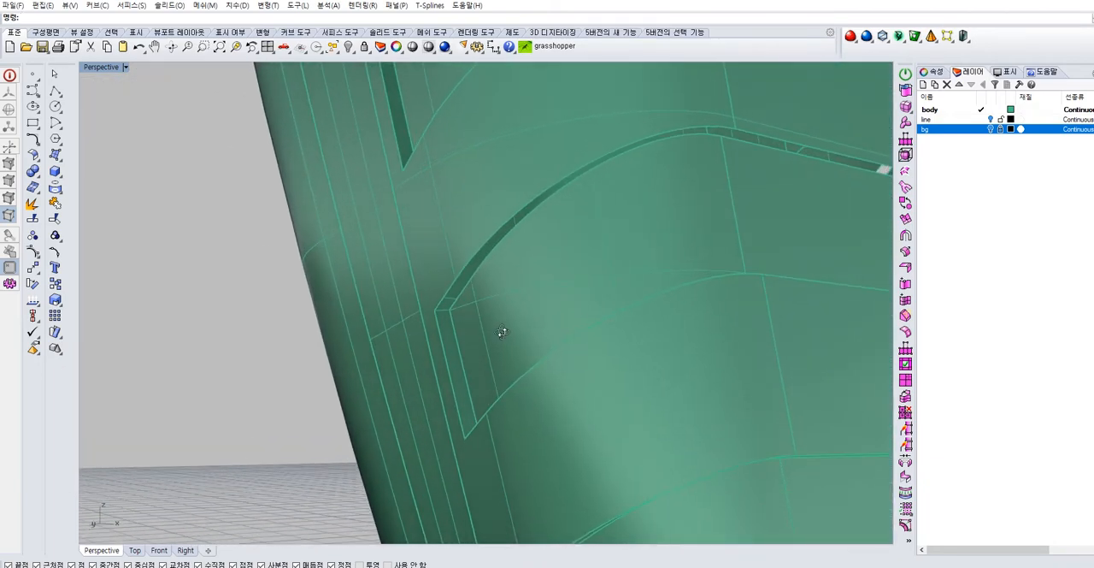
left_click(59, 190)
left_click(94, 198)
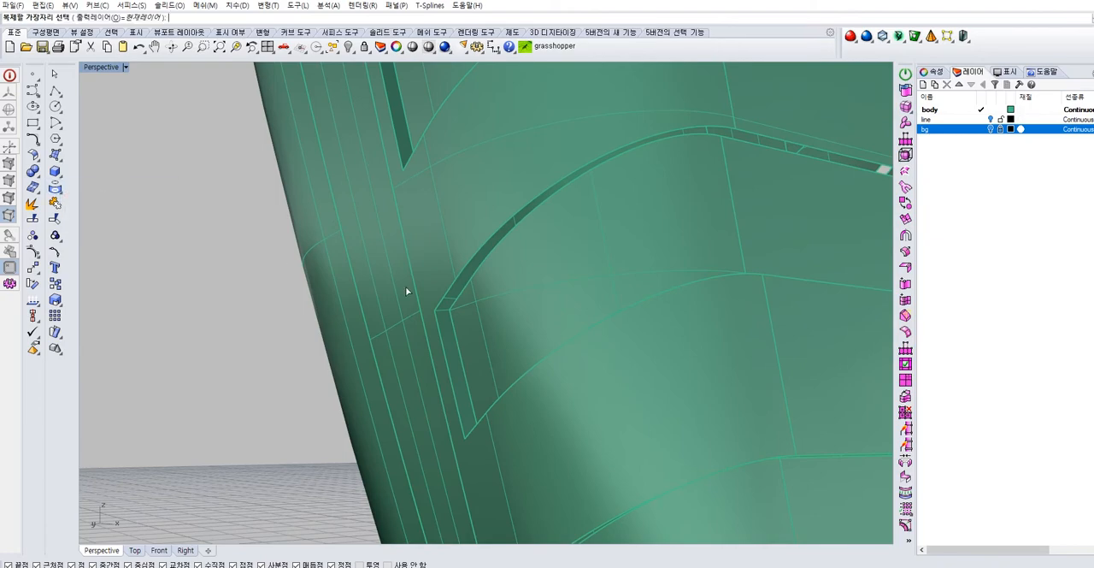
left_click(460, 293)
right_click_drag(466, 299, 681, 372)
left_click(690, 323)
right_click_drag(481, 290, 638, 314)
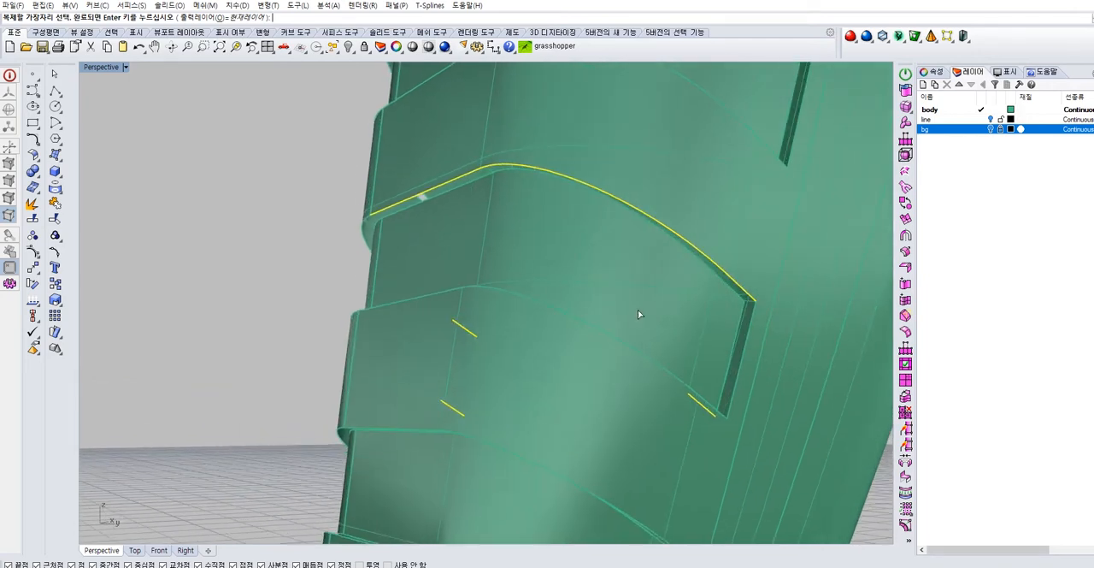
left_click(722, 274)
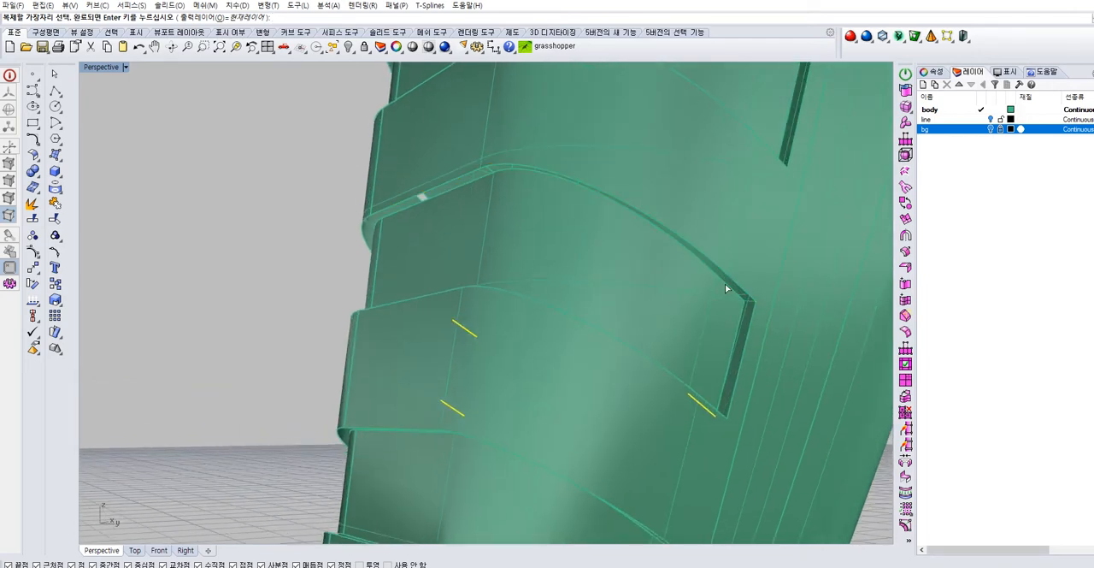
key("Return")
Join the four duplicated corner segments with the upper and lower inner curves of this groove
left_click(658, 230)
left_click(684, 257)
left_click(623, 352, "shift")
left_click(635, 358, "shift")
key("Escape")
left_click(636, 362, "ctrl")
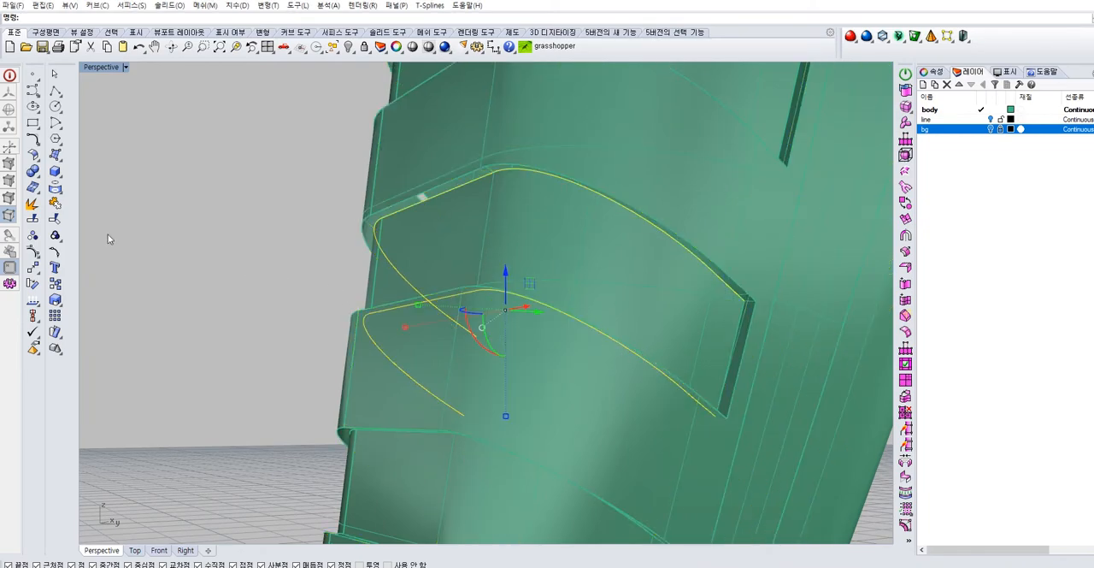
Sweep a two-rail surface along the groove's joined upper inner and outer edges, using the short edges at both ends as sections
left_click(276, 254)
right_click_drag(276, 253, 459, 370)
left_click(488, 346)
left_click(467, 363)
scroll(508, 377, "up", 4)
left_click(419, 373)
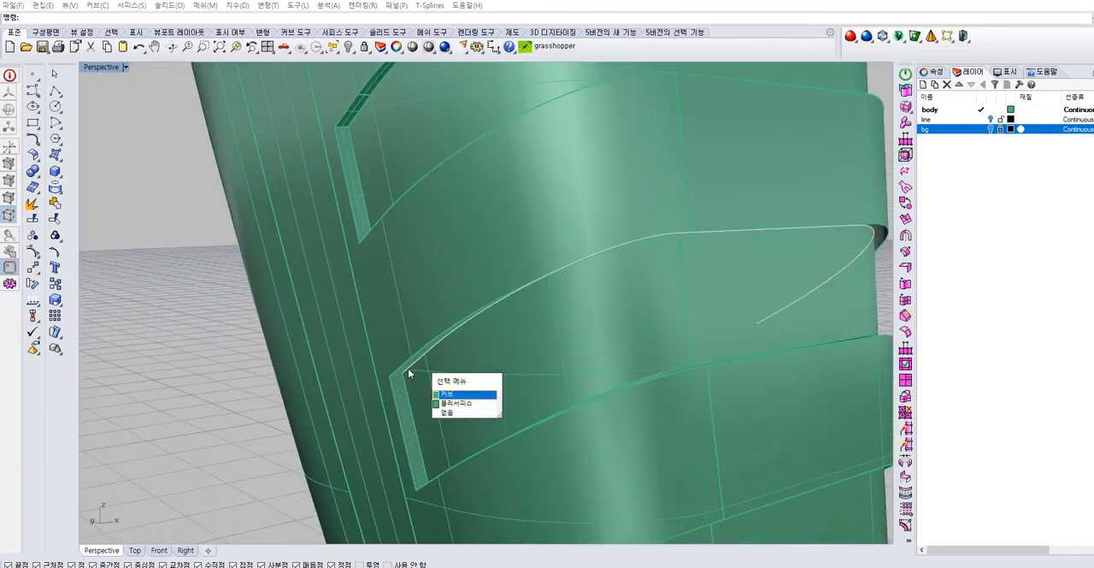
left_click(57, 157)
left_click(72, 224)
right_click_drag(511, 332, 483, 315)
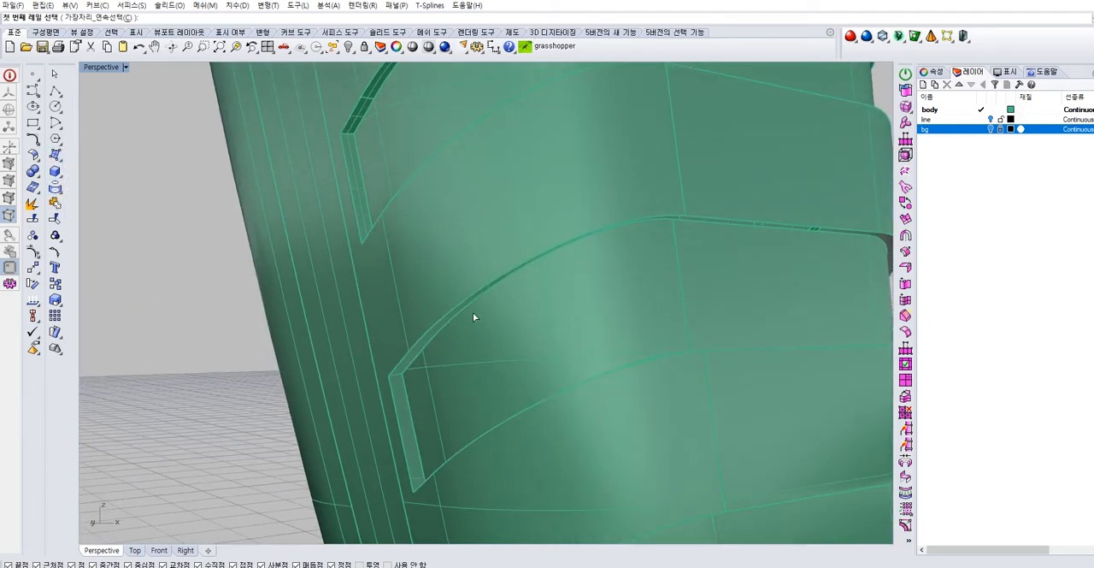
left_click(448, 317)
right_click(450, 321)
left_click(450, 323)
right_click(412, 360)
left_click(398, 375)
right_click_drag(487, 368, 606, 306)
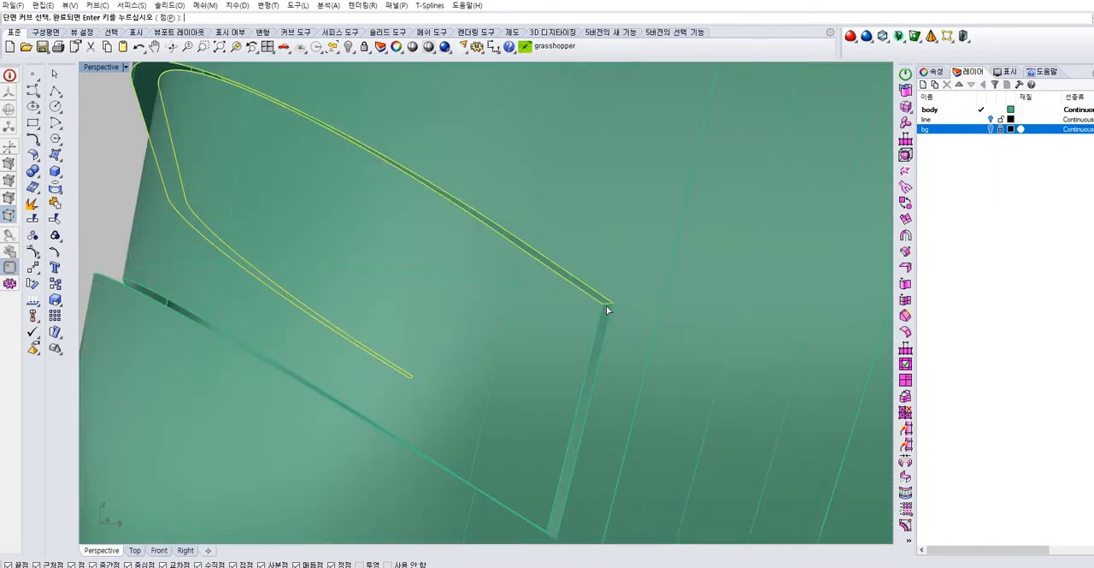
right_click(606, 305)
key("Return")
Sweep a two-rail surface along the lower inner and outer edges of the same groove, with the short end lines as sections
right_click_drag(419, 271, 472, 403)
right_click(472, 405)
left_click(472, 426)
left_click(471, 430)
right_click(447, 428)
left_click(439, 423)
right_click_drag(524, 420, 728, 515)
left_click(731, 503)
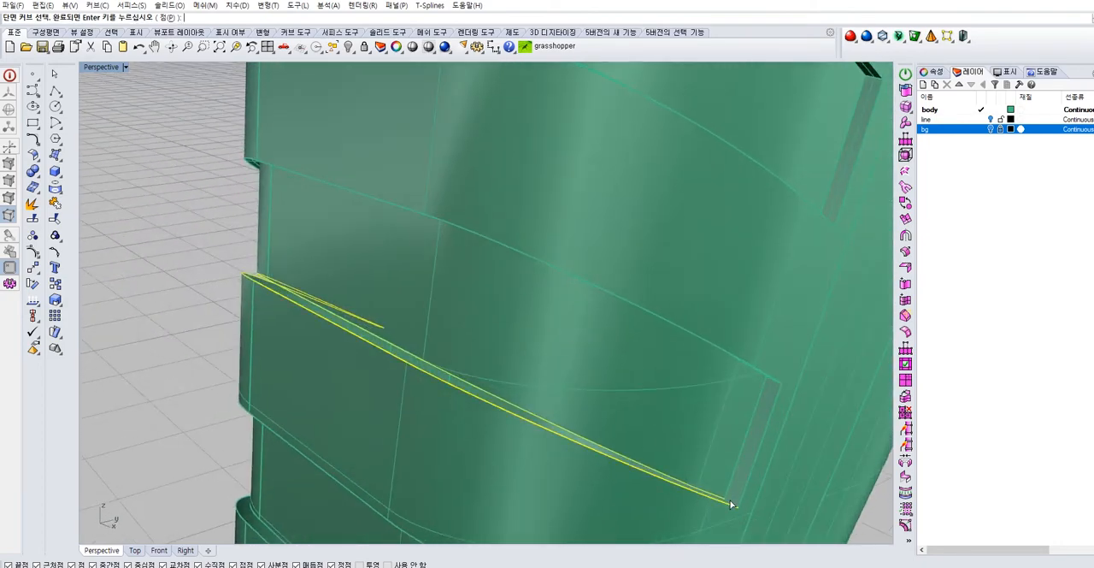
key("Return")
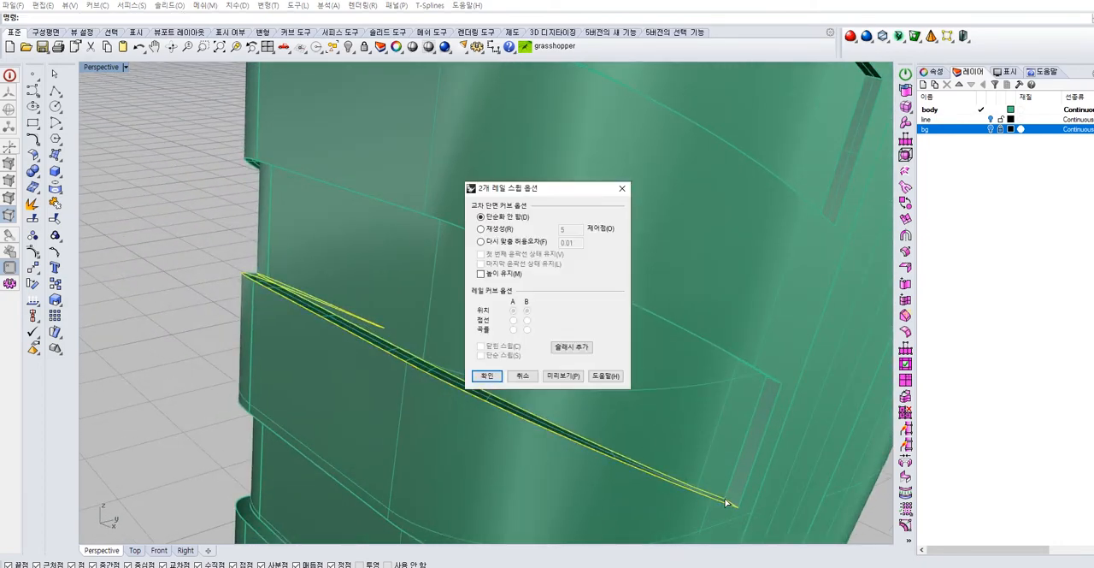
left_click(486, 376)
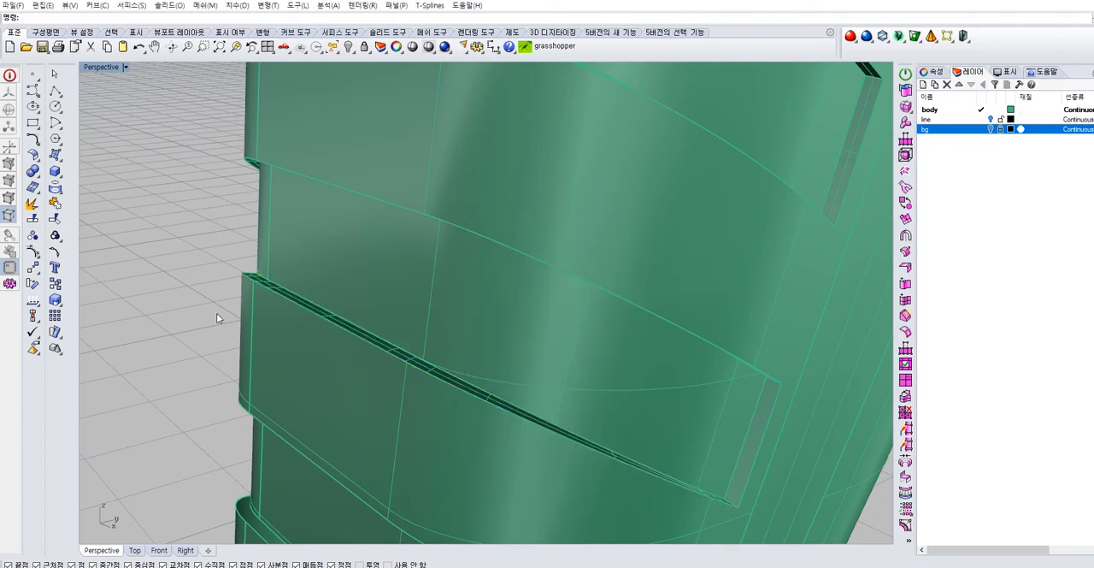
Close the narrow vertical gap at one end of this groove with a two-rail sweep between its upper and lower short edges
right_click_drag(697, 406, 605, 350)
key("Return")
left_click(589, 340)
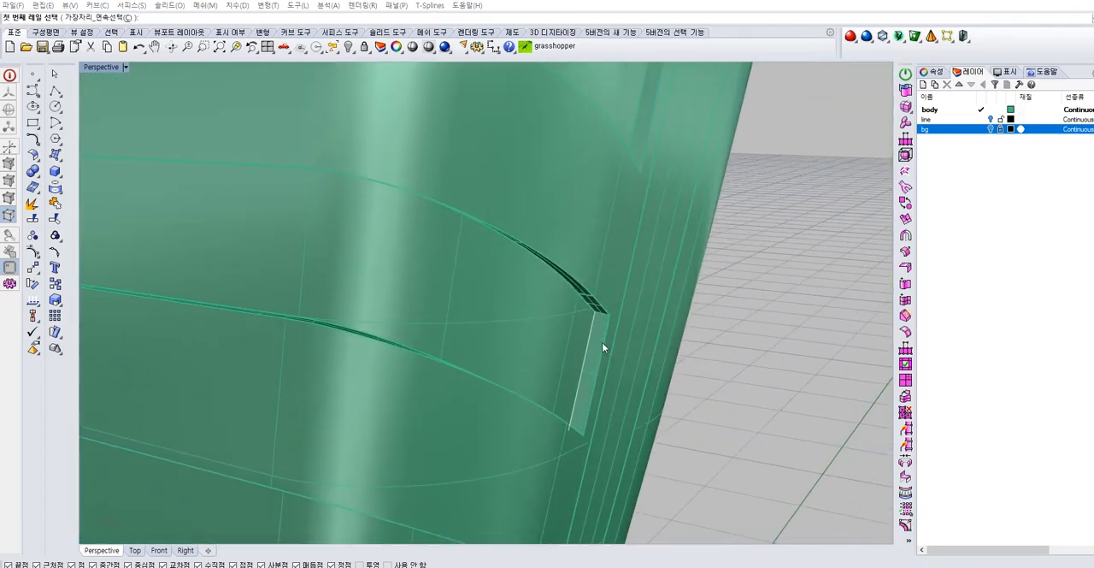
left_click(619, 371)
right_click_drag(601, 386, 579, 365)
scroll(578, 367, "up", 4)
left_click(579, 291)
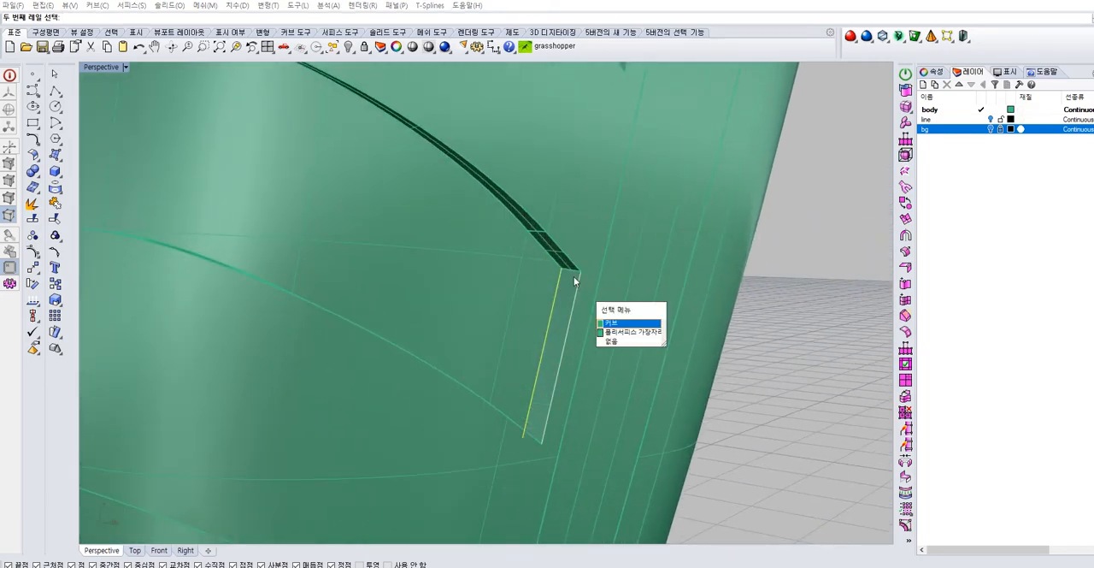
right_click(573, 277)
left_click(572, 273)
left_click(607, 314)
right_click_drag(547, 317, 511, 390)
left_click(513, 389)
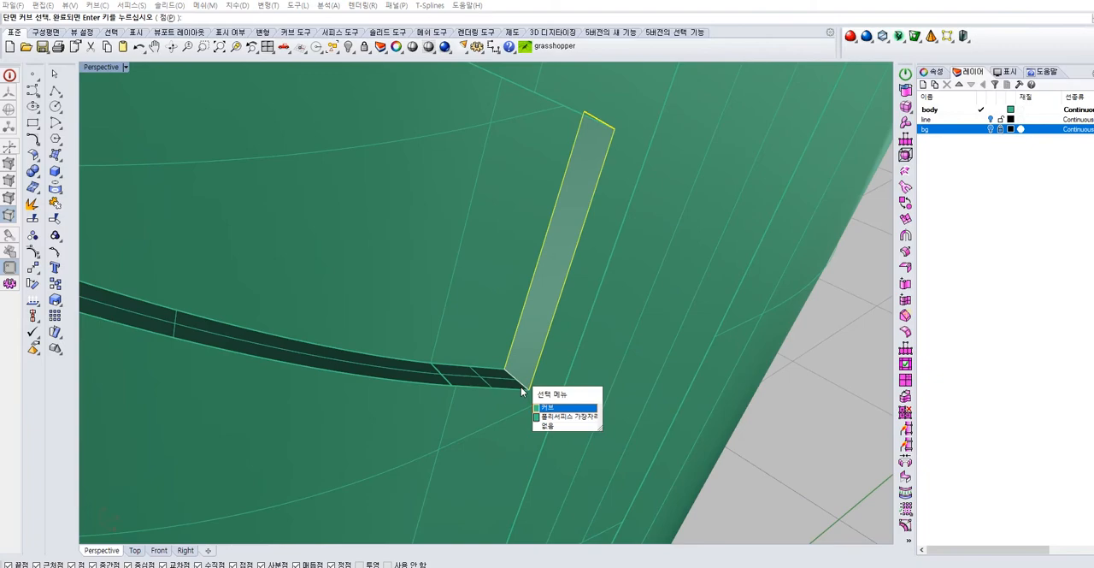
left_click(562, 418)
right_click(813, 374)
key("Return")
scroll(586, 313, "down", 5)
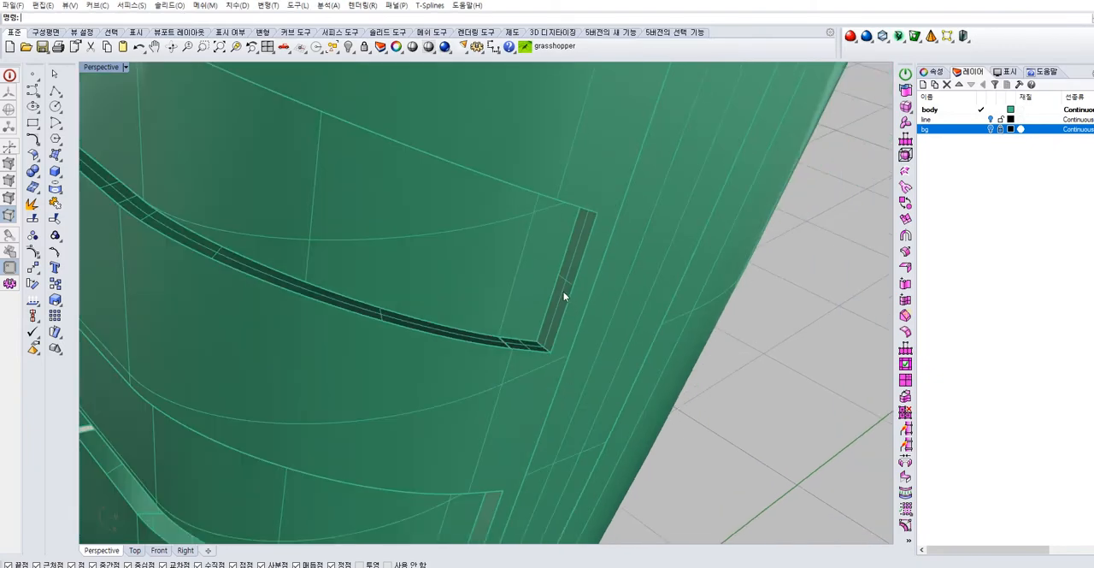
Mirror the groove's vertical end surface to the opposite side of the handle
left_click(563, 295)
scroll(561, 295, "down", 5)
right_click_drag(538, 300, 540, 337)
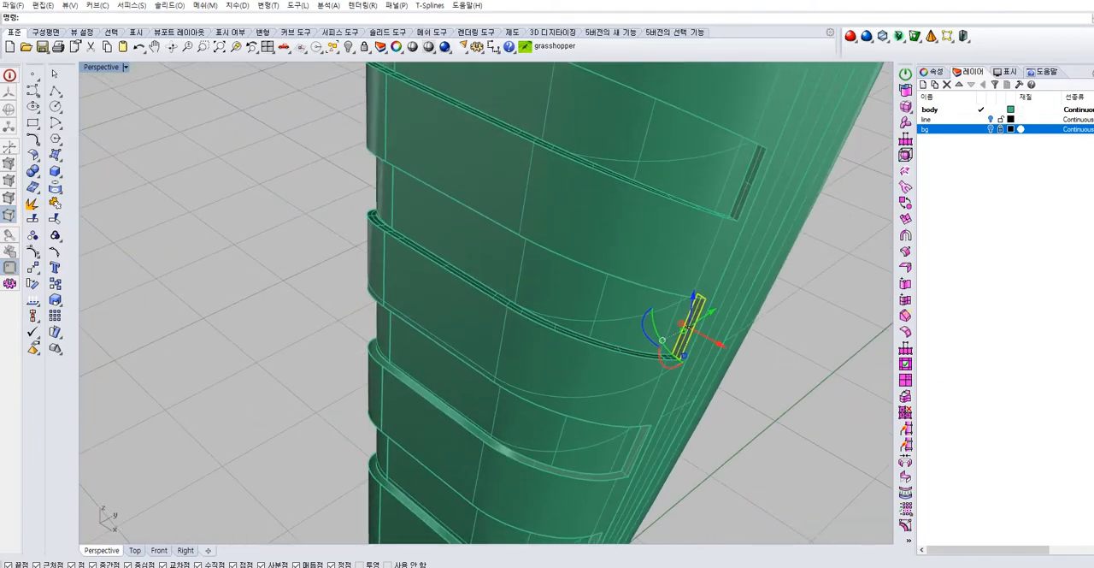
type("mi")
key("Return")
left_click(443, 267)
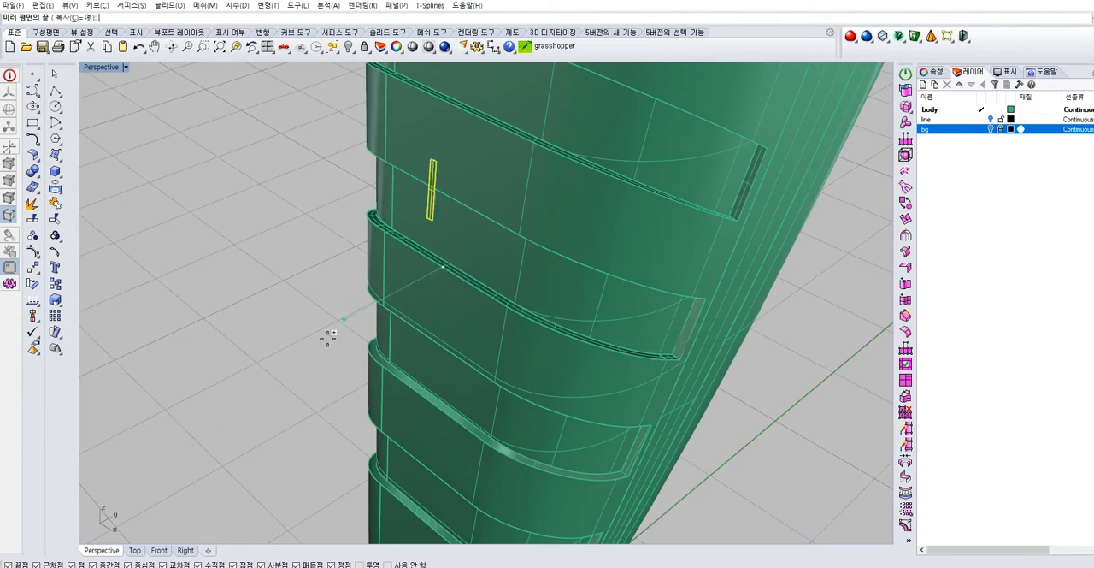
left_click(205, 415)
Check how the mirrored end surface fits the gap at the opposite end of the groove
right_click_drag(232, 401, 412, 319)
right_click_drag(326, 229, 393, 216)
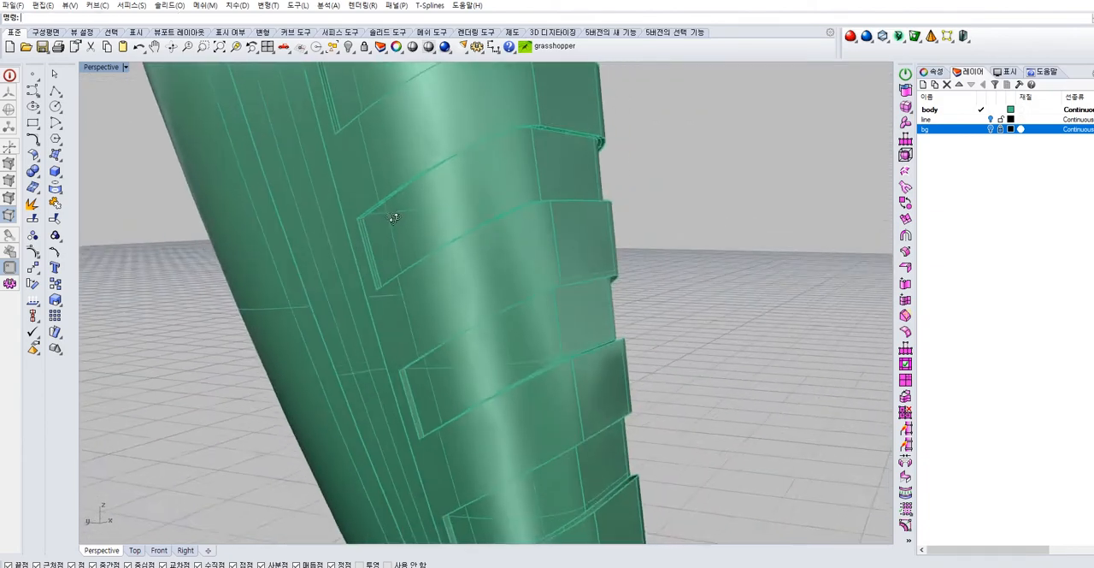
scroll(392, 216, "up", 4)
left_click(358, 212)
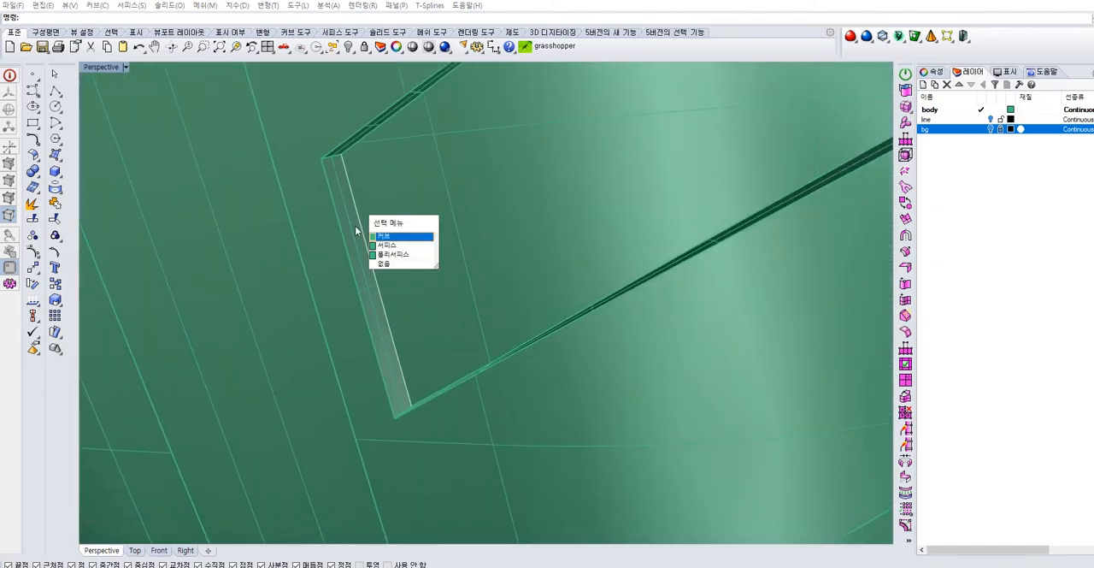
left_click(393, 254)
left_click(349, 224)
left_click(345, 217)
scroll(376, 244, "down", 5)
key("Escape")
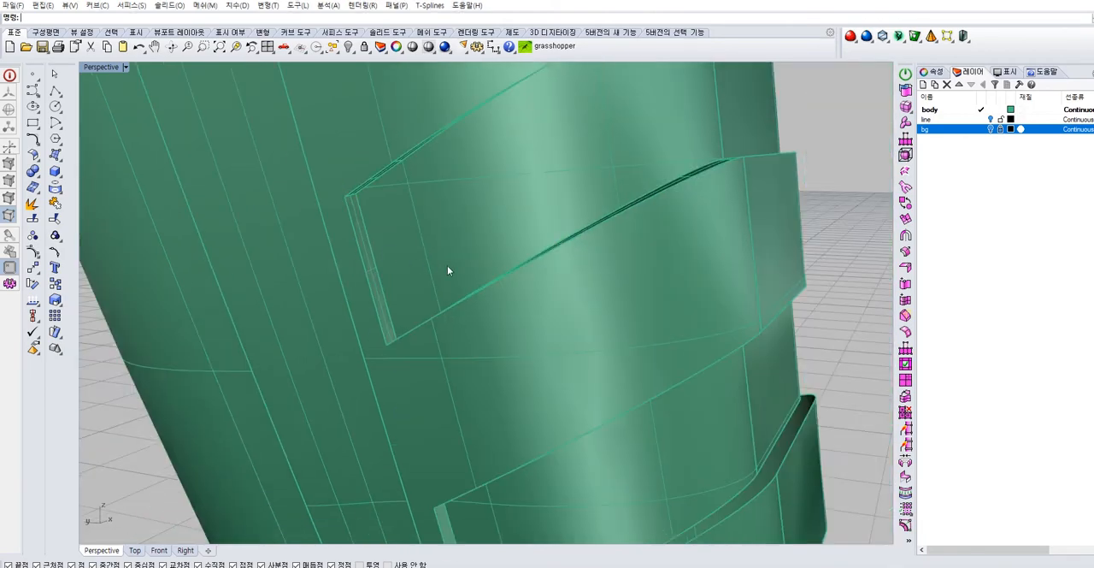
scroll(492, 275, "down", 5)
right_click_drag(522, 319, 459, 256)
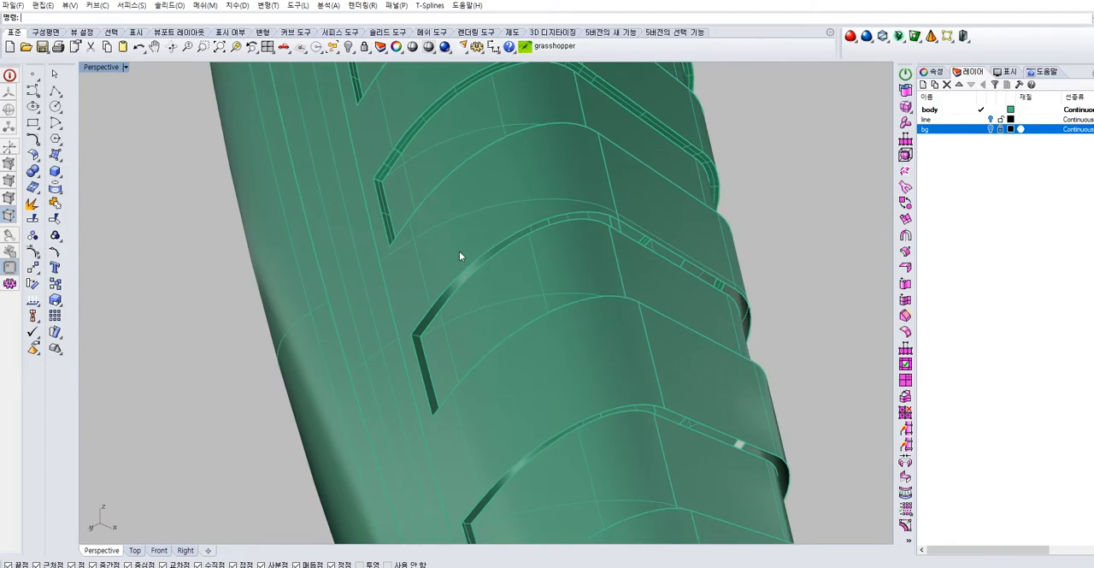
scroll(438, 331, "up", 6)
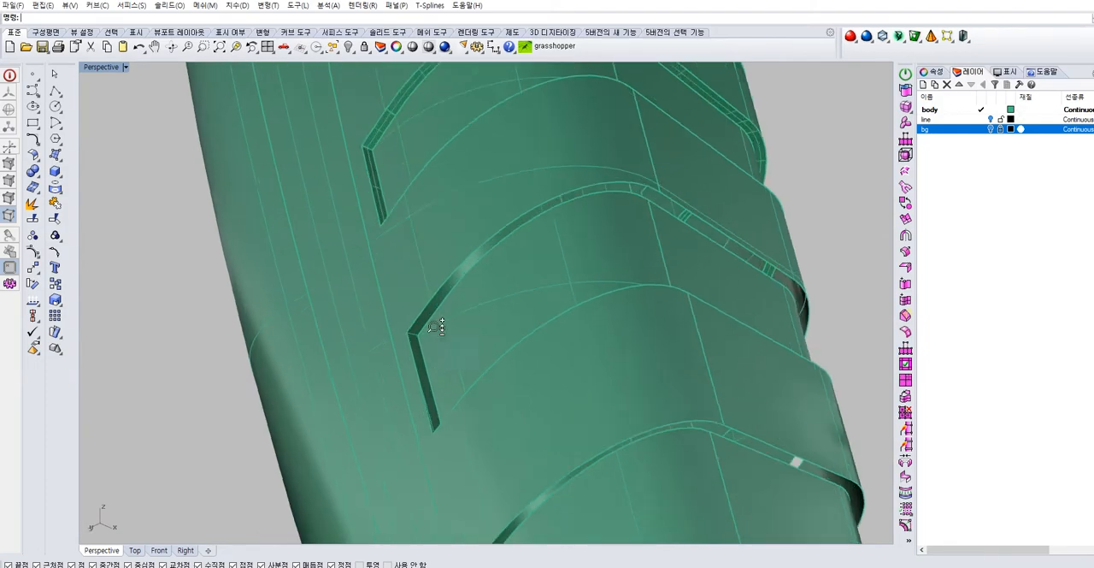
right_click(441, 292)
left_click(442, 289)
right_click(443, 289)
left_click(432, 268)
right_click(433, 269)
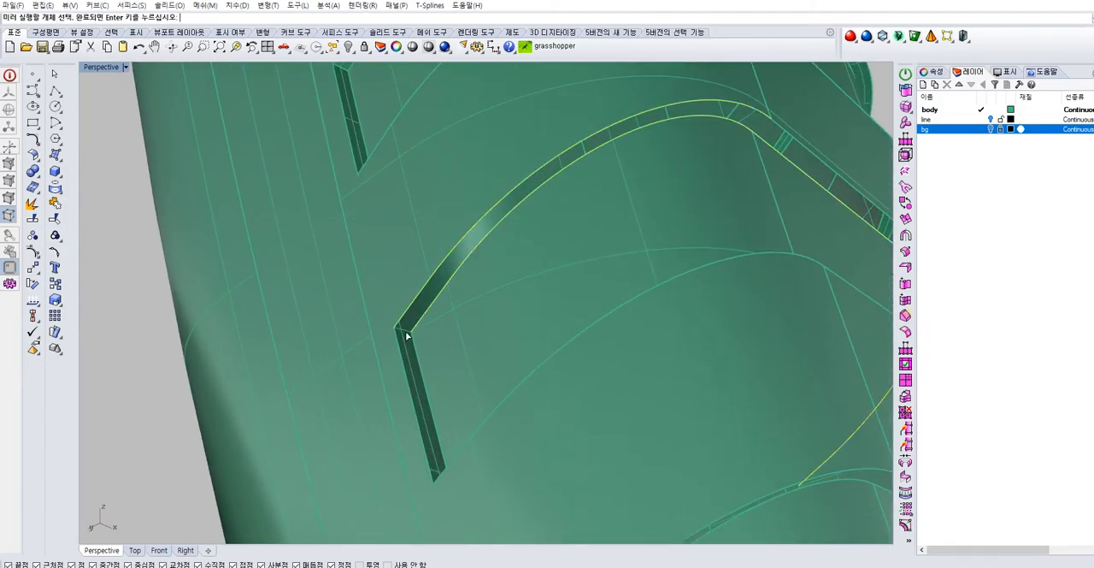
scroll(480, 328, "down", 8)
right_click_drag(481, 328, 499, 259)
key("Escape")
Join the next groove's long upper and lower inner curves with their short end segments into continuous rails
left_click(437, 246)
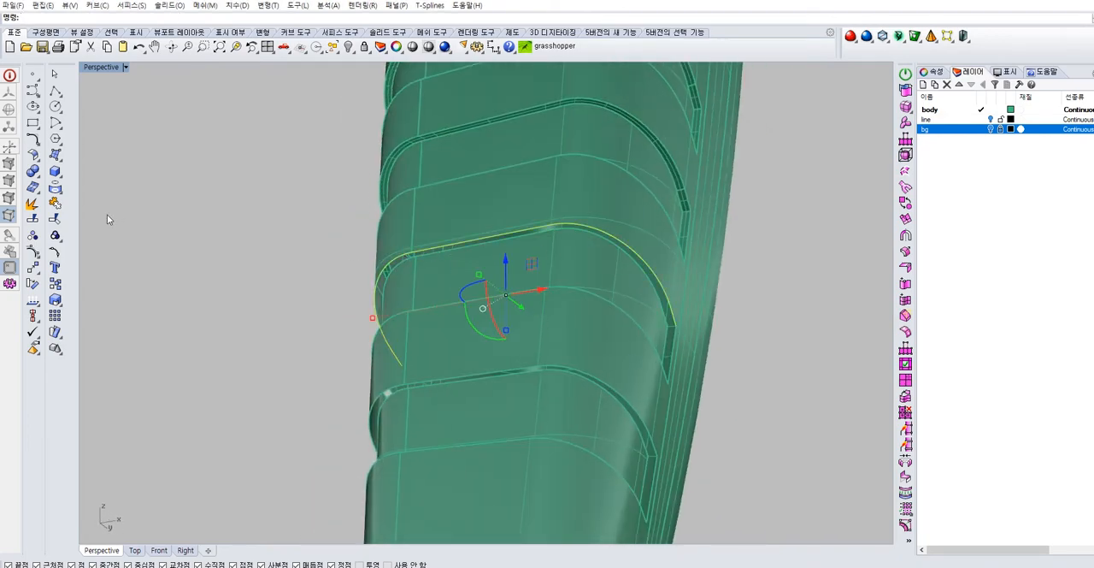
left_click(58, 205)
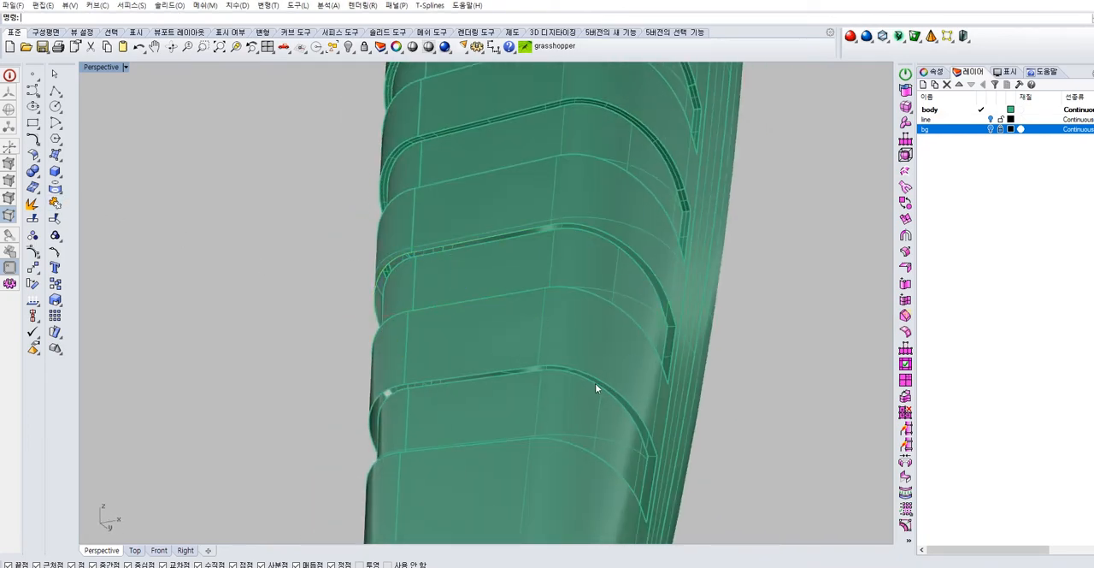
left_click(639, 331)
right_click(439, 340)
key("ctrl+j")
right_click_drag(419, 324, 500, 305)
left_click(465, 313)
left_click(495, 341)
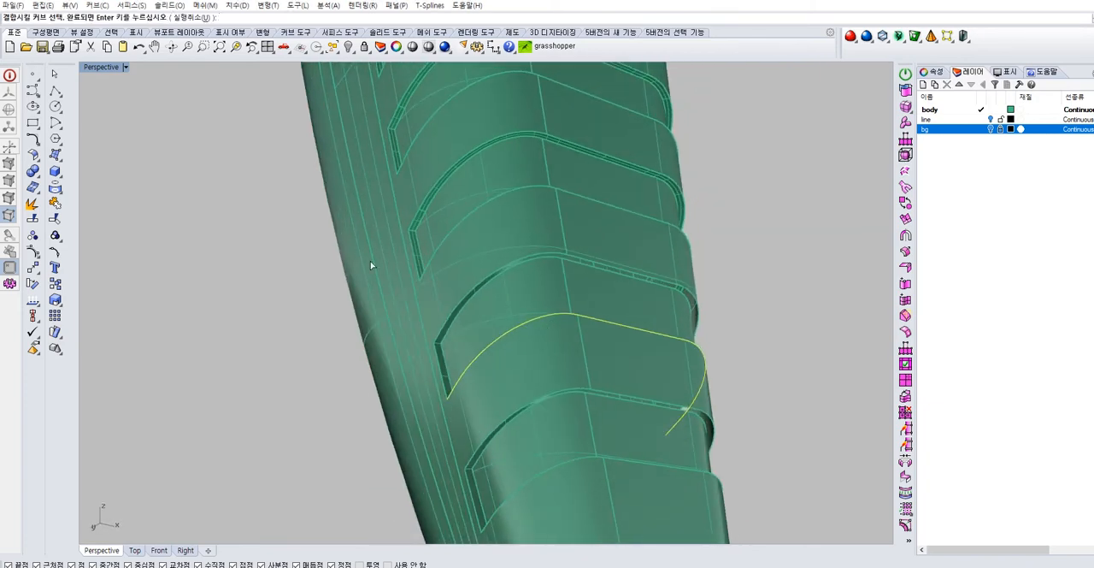
left_click(57, 201)
scroll(492, 317, "up", 4)
right_click(262, 336)
left_click(262, 336)
left_click(557, 317)
left_click(637, 321, "shift")
left_click(683, 348)
left_click(206, 269)
scroll(408, 320, "up", 3)
Sweep a two-rail surface over the upper gap of this next groove, using the short lines at both ends as sections
left_click(61, 168)
left_click(97, 229)
left_click(459, 286)
right_click(460, 288)
left_click(470, 297)
right_click(470, 297)
left_click(410, 374)
scroll(526, 364, "down", 4)
right_click_drag(710, 366, 518, 349)
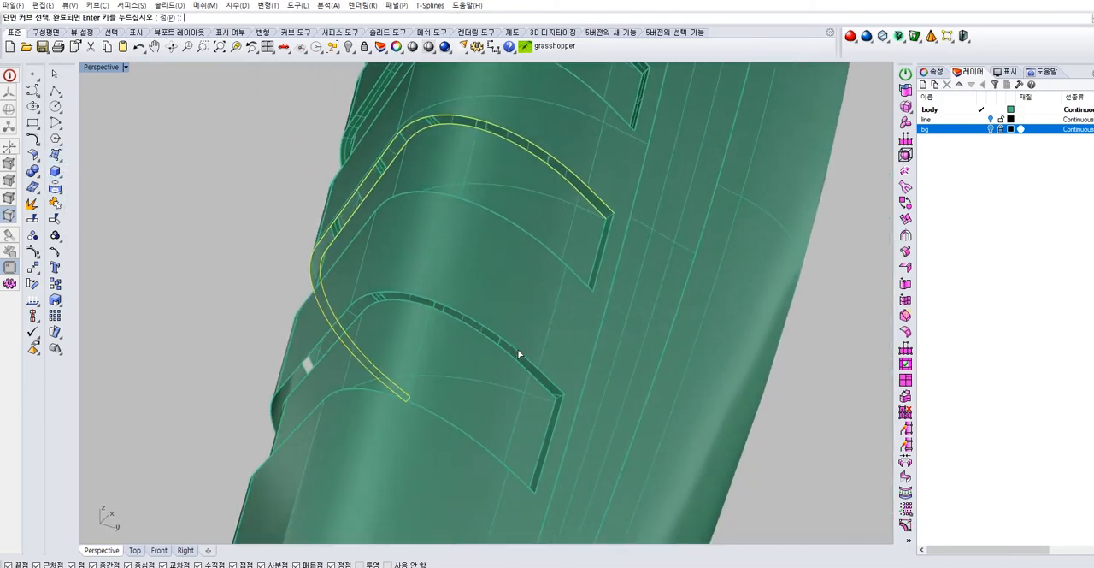
scroll(612, 183, "up", 3)
right_click_drag(613, 186, 682, 243)
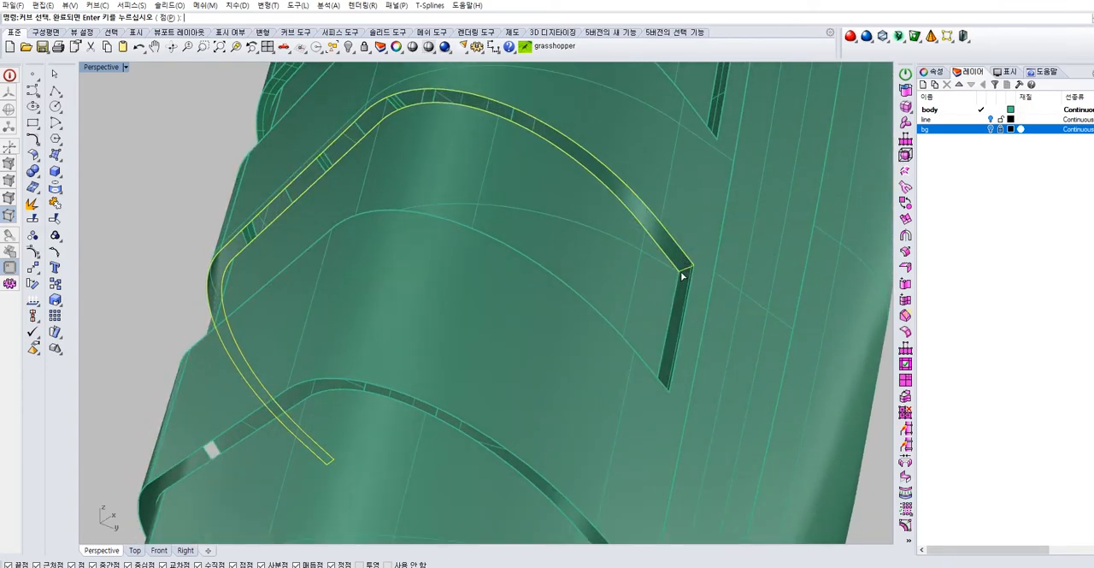
right_click(681, 274)
key("Return")
Sweep a two-rail surface over this groove's lower gap between its inner and outer edges, with both short end lines as sections
scroll(535, 225, "down", 3)
right_click_drag(535, 224, 581, 440)
right_click_drag(581, 440, 483, 183, "shift")
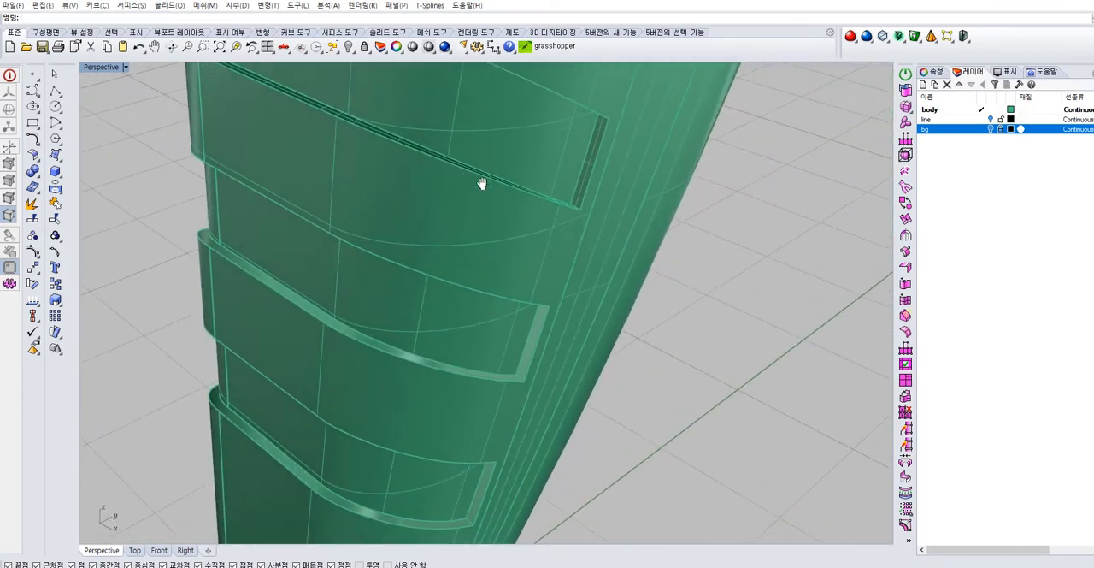
scroll(504, 374, "up", 5)
right_click(501, 374)
left_click(500, 375)
right_click(502, 385)
left_click(496, 386)
right_click(520, 386)
left_click(524, 381)
scroll(530, 376, "down", 5)
right_click_drag(341, 354, 475, 405)
scroll(453, 349, "up", 4)
left_click(445, 411)
right_click(468, 399)
left_click(486, 375)
Close the vertical gap at the first end of this groove with a two-rail sweep, using its short upper and lower edges as sections
right_click_drag(461, 347, 411, 297)
right_click(411, 297)
left_click(417, 291)
left_click(461, 318)
left_click(416, 287)
left_click(461, 313)
left_click(418, 266)
left_click(440, 291)
right_click_drag(440, 290, 471, 460)
left_click(473, 463)
left_click(498, 488)
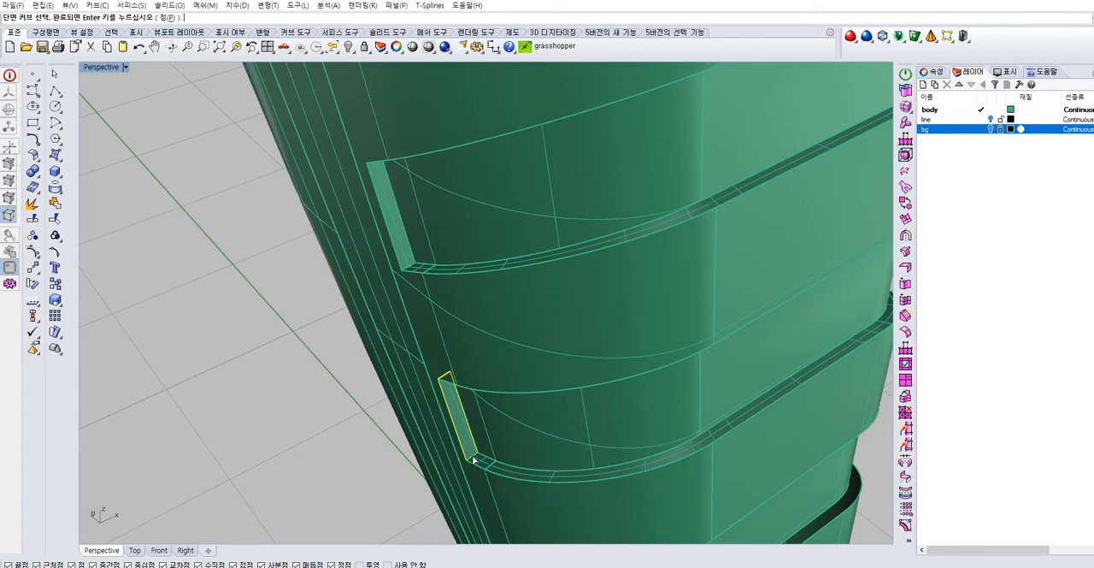
left_click(473, 462)
left_click(501, 494)
key("Return")
Close the vertical gap at the groove's opposite end with another two-rail sweep between its inner and outer vertical edges
key("Return")
right_click_drag(697, 395, 644, 297)
scroll(644, 297, "up", 4)
key("Return")
left_click(606, 278)
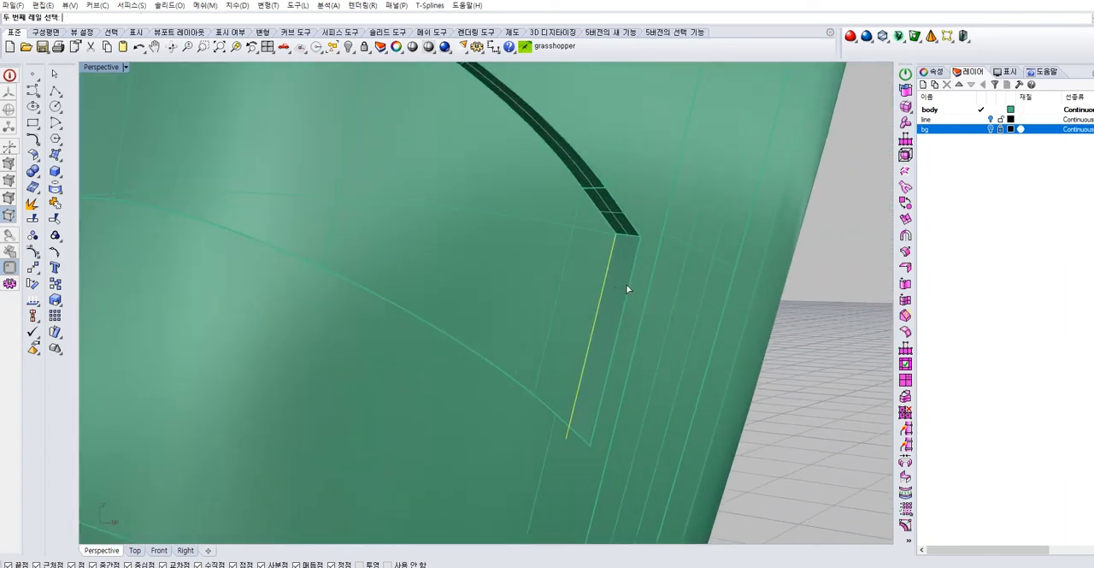
left_click(625, 247)
left_click(648, 274)
right_click_drag(648, 275, 609, 285)
scroll(610, 285, "down", 5)
scroll(555, 351, "up", 6)
left_click(525, 424)
left_click(540, 445)
key("Return")
key("Return")
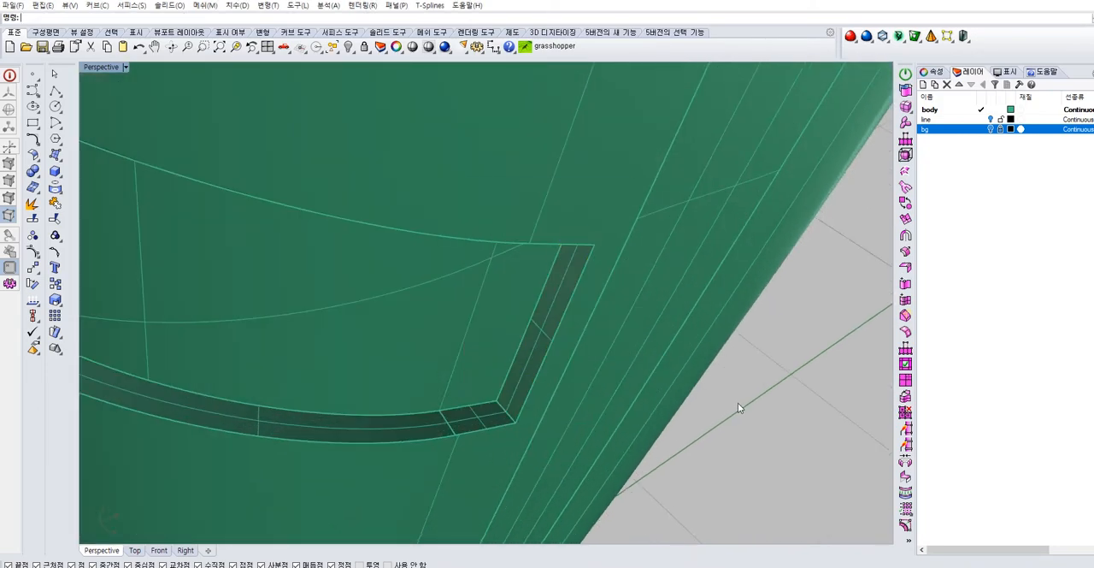
Duplicate the short inner and outer edge segments around the last groove that still has open gaps near the handle's lower end
scroll(738, 402, "down", 5)
right_click_drag(736, 402, 561, 440)
scroll(609, 306, "down", 5)
scroll(569, 277, "down", 4)
scroll(590, 286, "up", 5)
right_click_drag(590, 286, 524, 291)
left_click(527, 283)
left_click(256, 383)
left_click(562, 241)
left_click(103, 313)
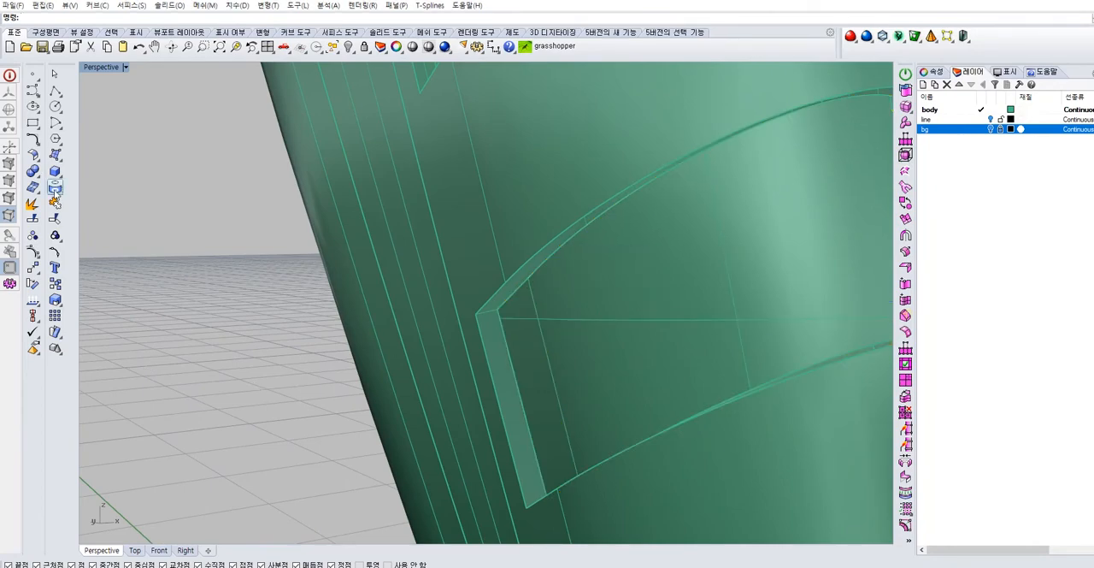
left_click(55, 192)
left_click(93, 207)
left_click(513, 293)
scroll(537, 302, "down", 2)
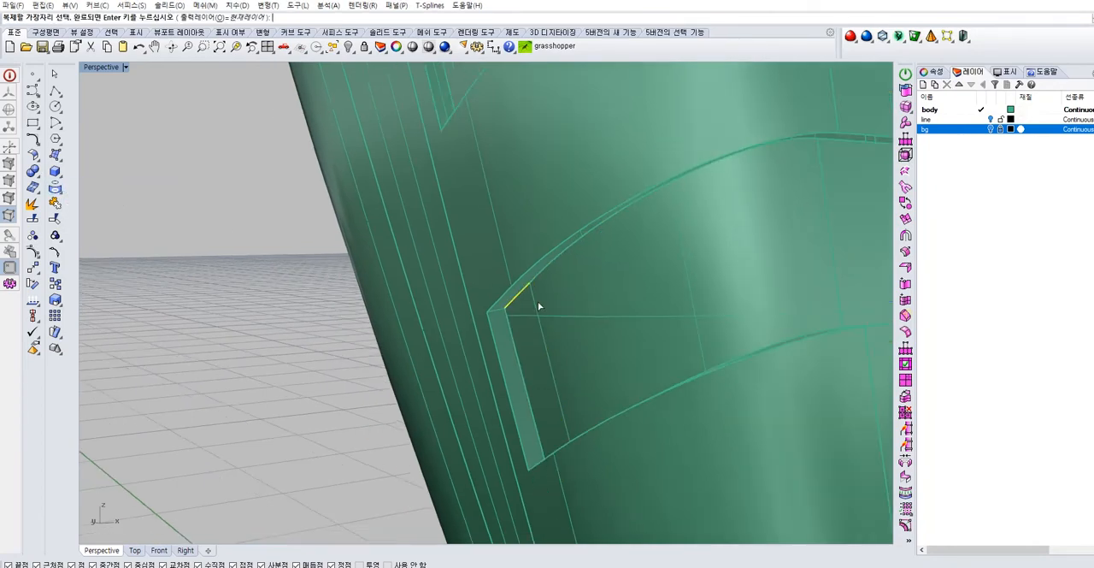
scroll(538, 305, "down", 3)
right_click_drag(717, 357, 489, 344)
right_click_drag(476, 378, 579, 239)
right_click_drag(534, 192, 545, 201)
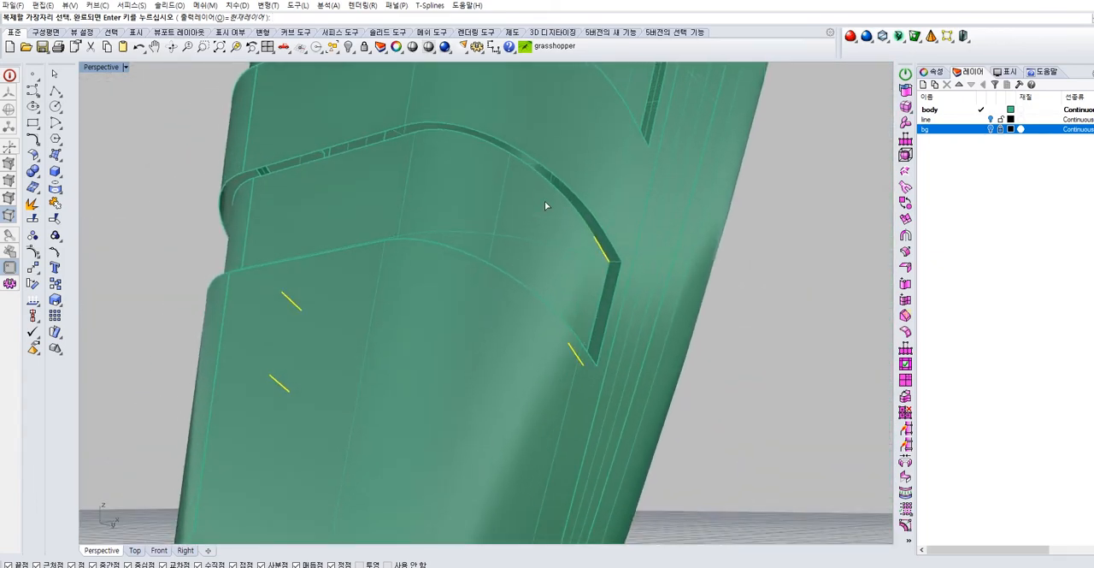
key("Return")
Join the duplicated edge curves along this groove's border
left_click(555, 200)
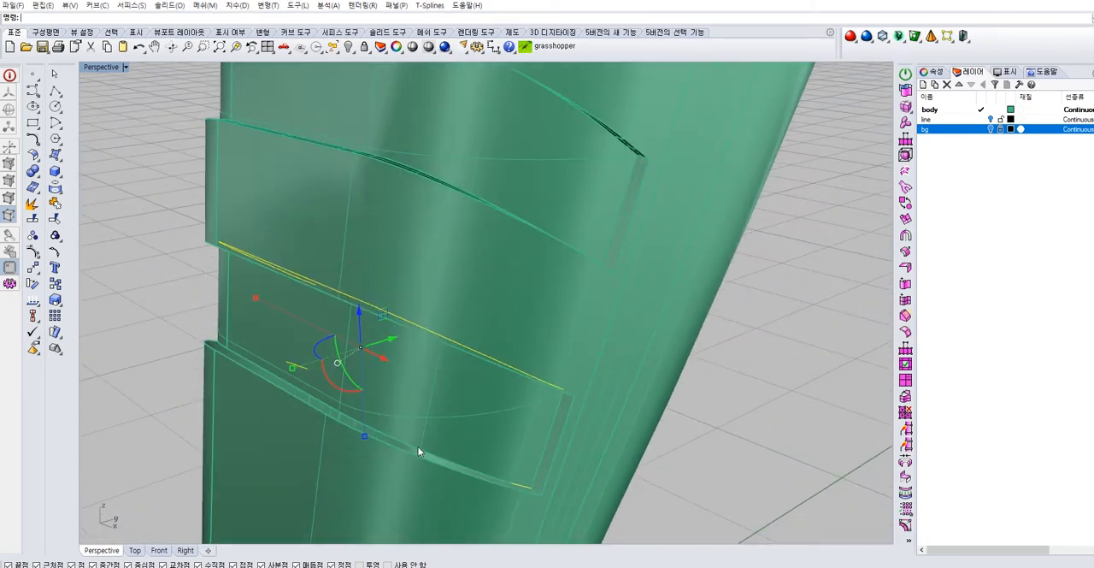
left_click(424, 448)
left_click(470, 483)
left_click(54, 203)
left_click(134, 227)
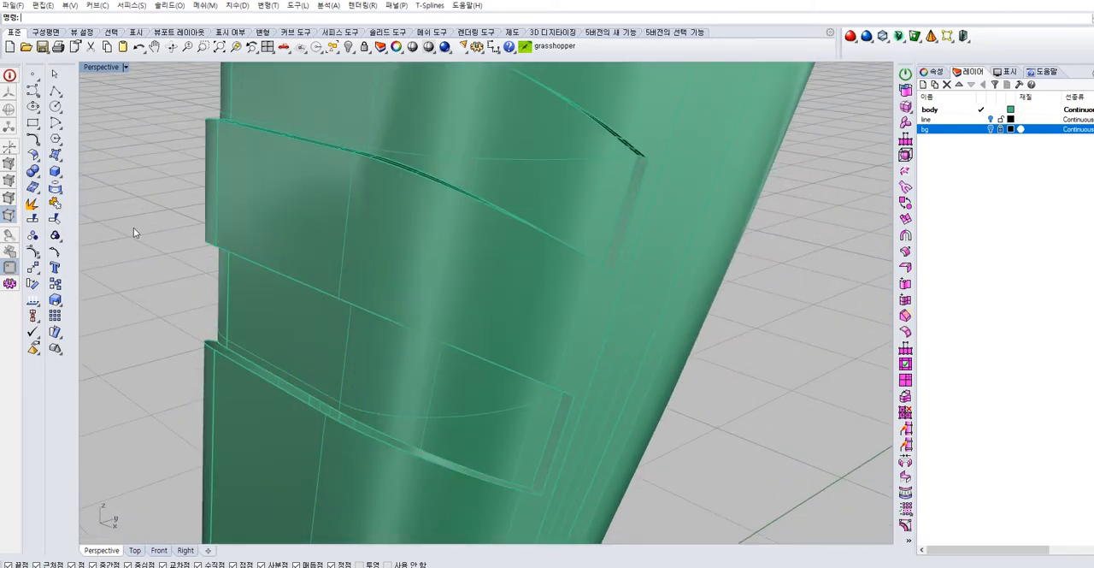
right_click_drag(133, 228, 400, 253)
scroll(512, 254, "up", 4)
right_click_drag(512, 254, 487, 214)
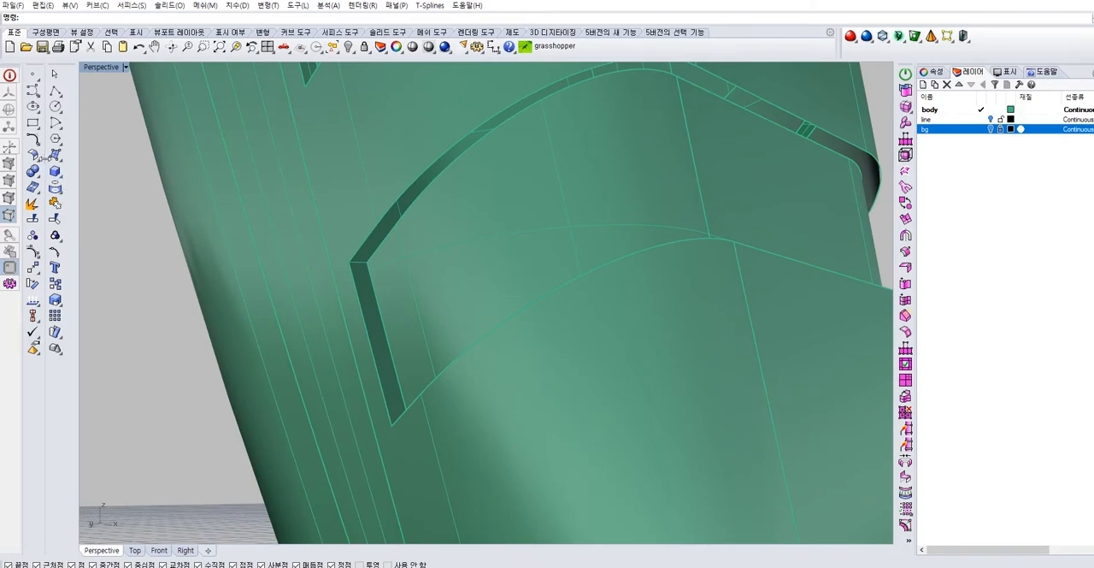
left_click(60, 160)
left_click(88, 224)
left_click(393, 210)
right_click(394, 211)
left_click(396, 223)
right_click(396, 224)
left_click(357, 262)
scroll(505, 272, "down", 4)
right_click_drag(691, 262, 597, 277)
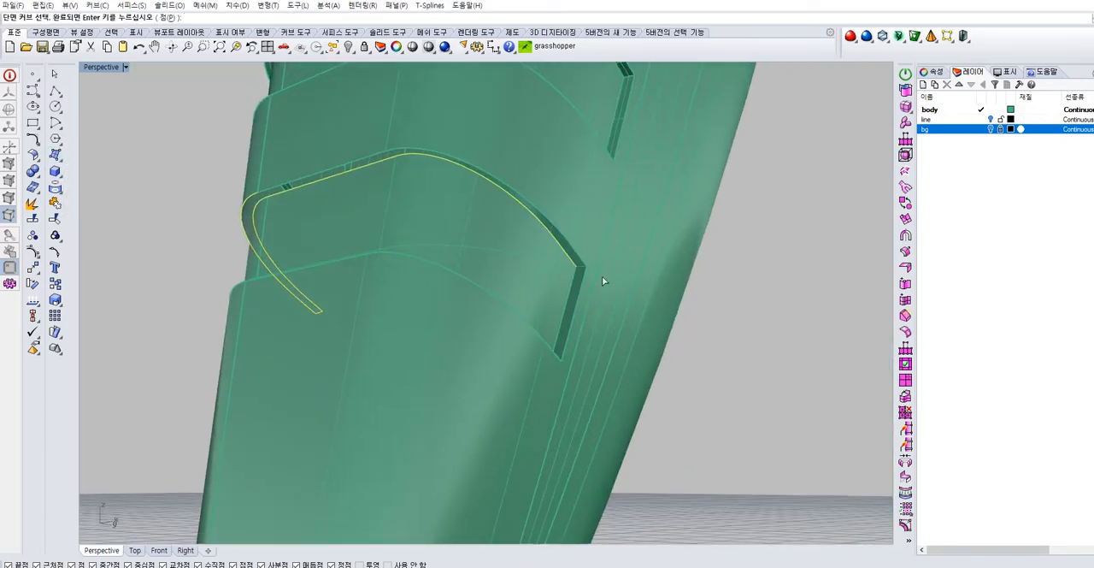
scroll(596, 278, "up", 4)
right_click_drag(505, 241, 407, 179)
key("Escape")
Join the duplicated edge segments along the groove's upper gap into continuous rails
scroll(308, 129, "down", 5)
right_click_drag(308, 129, 394, 176)
left_click(390, 168)
left_click(427, 195)
left_click(232, 182)
right_click(153, 185)
left_click(55, 204)
Join the duplicated edge segments along the groove's lower gap into continuous curves
left_click(335, 281)
right_click(238, 287)
left_click(239, 294)
left_click(257, 313)
left_click(55, 203)
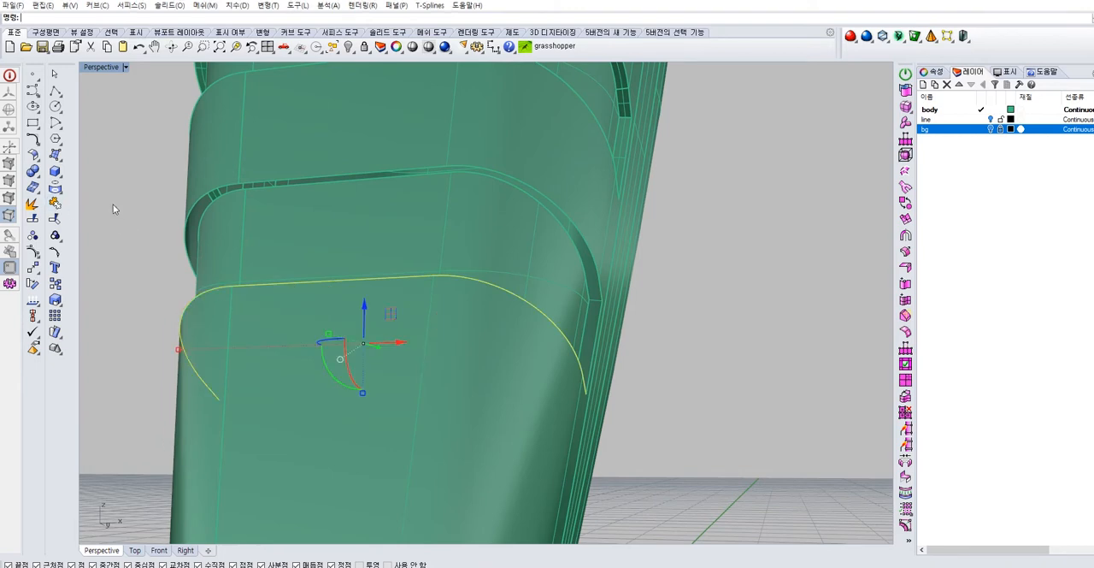
right_click_drag(188, 227, 301, 217)
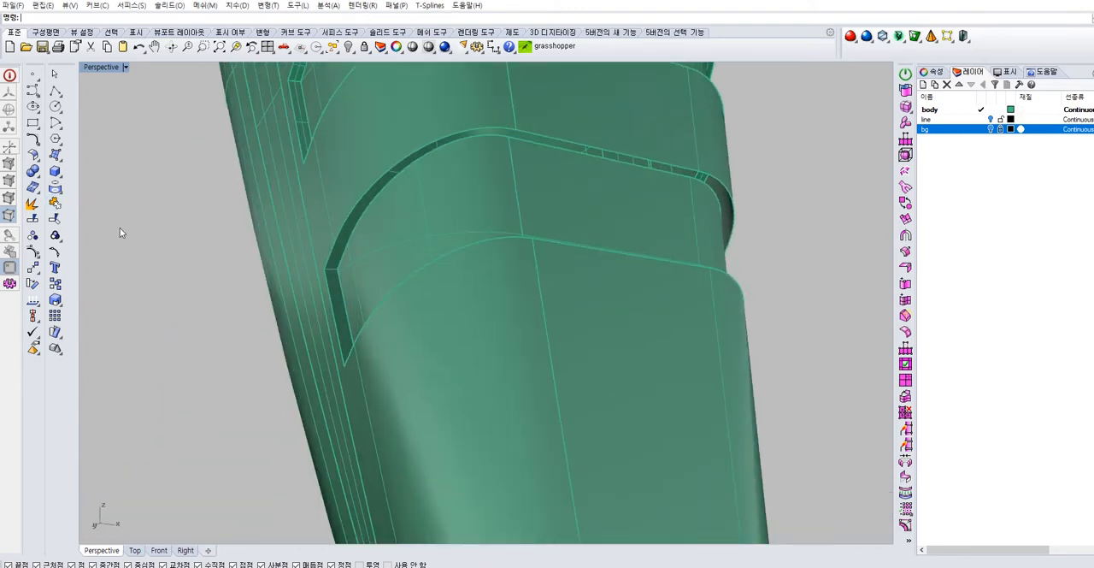
Sweep a two-rail surface over this groove's upper gap, using the short end lines as sections
left_click(56, 156)
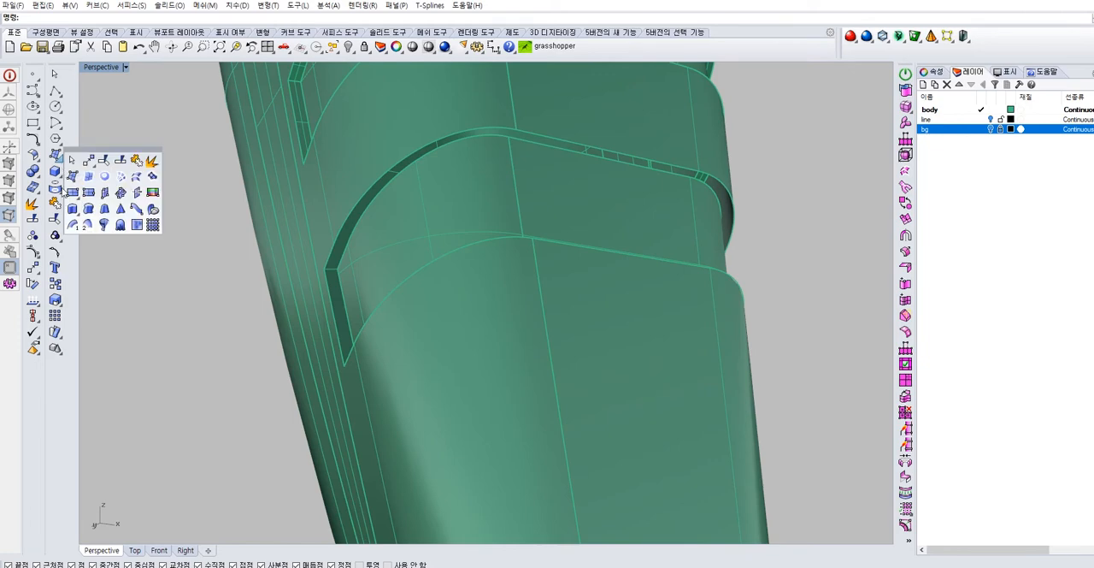
left_click(73, 225)
left_click(367, 200)
right_click(371, 201)
left_click(370, 202)
right_click(370, 202)
Sweep a two-rail surface over this groove's lower gap between its inner and outer edges, with the short end lines as sections
right_click_drag(515, 287, 466, 424)
right_click(458, 246)
right_click(458, 248)
scroll(470, 424, "up", 4)
right_click(462, 419)
left_click(459, 417)
right_click(459, 410)
left_click(460, 414)
left_click(475, 419)
right_click_drag(475, 414, 475, 386)
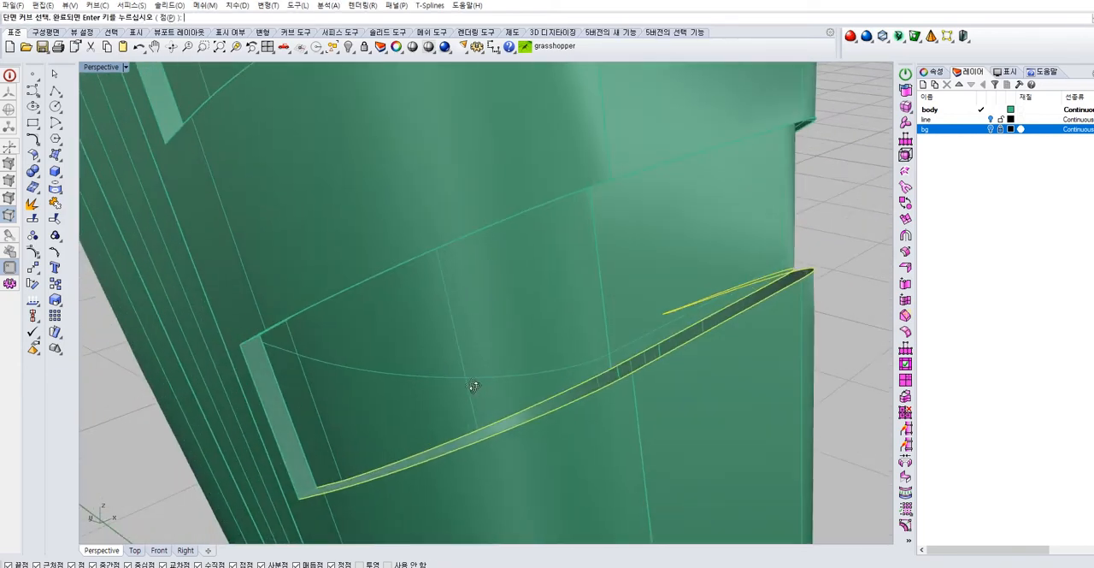
right_click(312, 490)
key("Return")
Close the vertical gap at one end of this groove with a two-rail sweep, using its short upper and lower edges as sections
right_click(270, 420)
left_click(270, 422)
right_click(273, 418)
left_click(287, 411)
right_click_drag(288, 412, 277, 374)
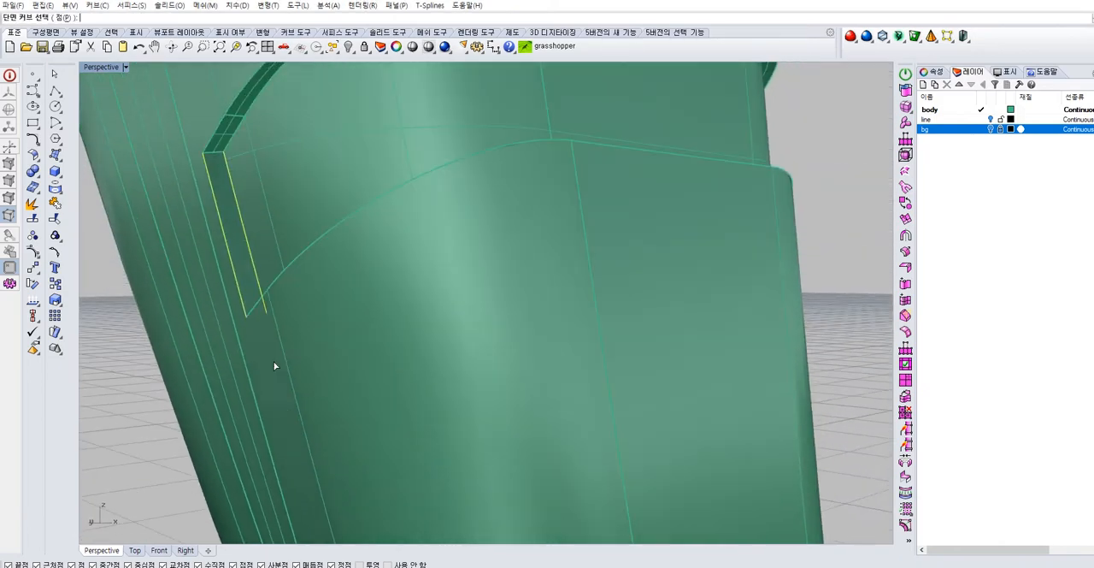
left_click(224, 171)
left_click(248, 186)
right_click_drag(338, 239, 370, 429)
left_click(374, 459)
left_click(402, 488)
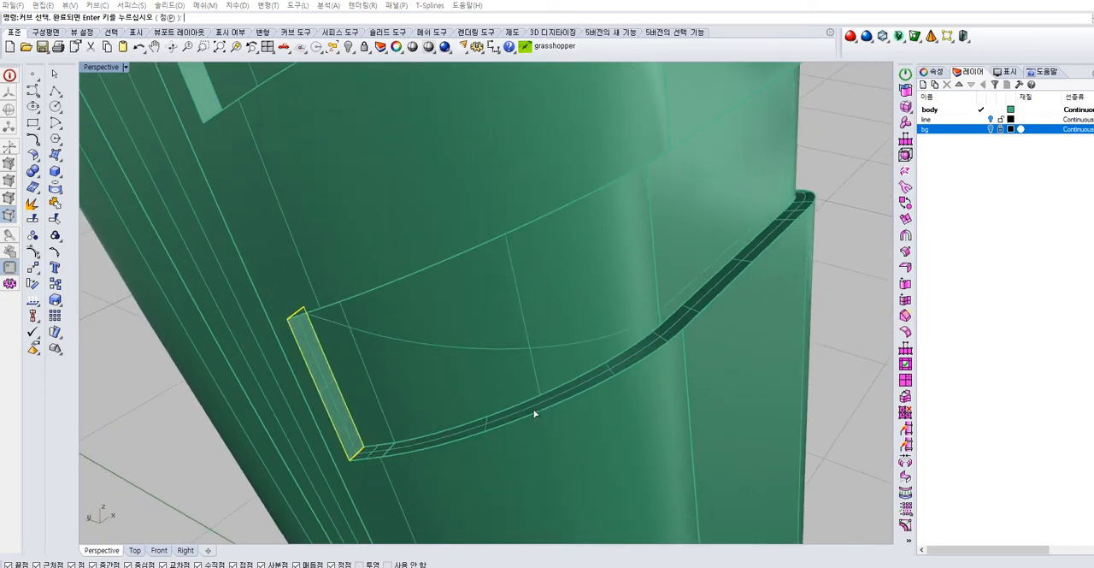
scroll(535, 411, "down", 6)
right_click(536, 410)
key("Return")
Mirror the vertical end surface of the lowest groove to the opposite side of the handle
right_click_drag(562, 387, 562, 301)
right_click_drag(565, 253, 614, 295)
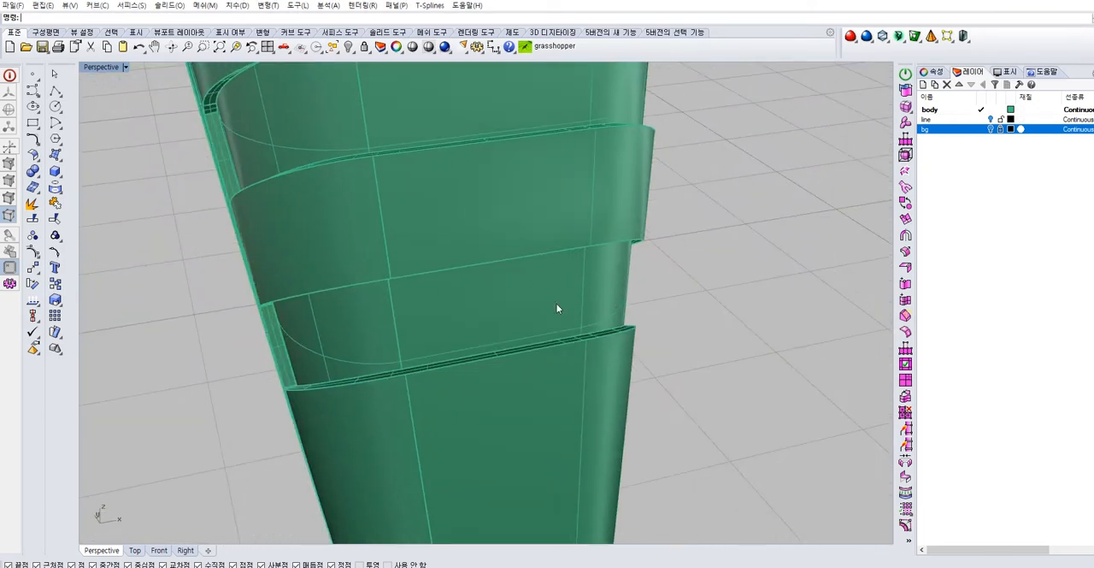
left_click(272, 329)
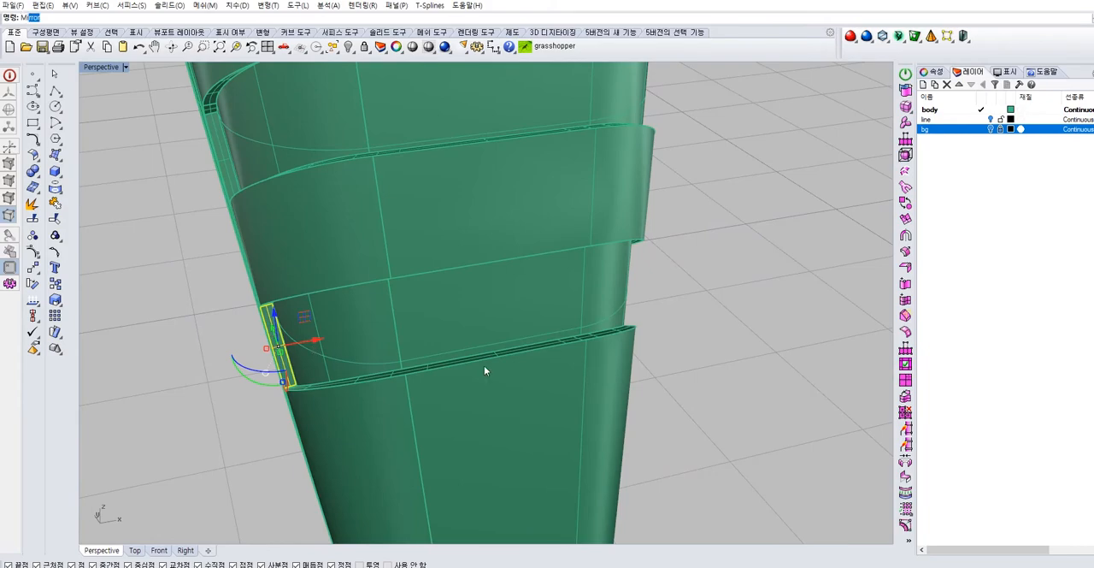
key("Return")
scroll(526, 361, "down", 6)
left_click(539, 412)
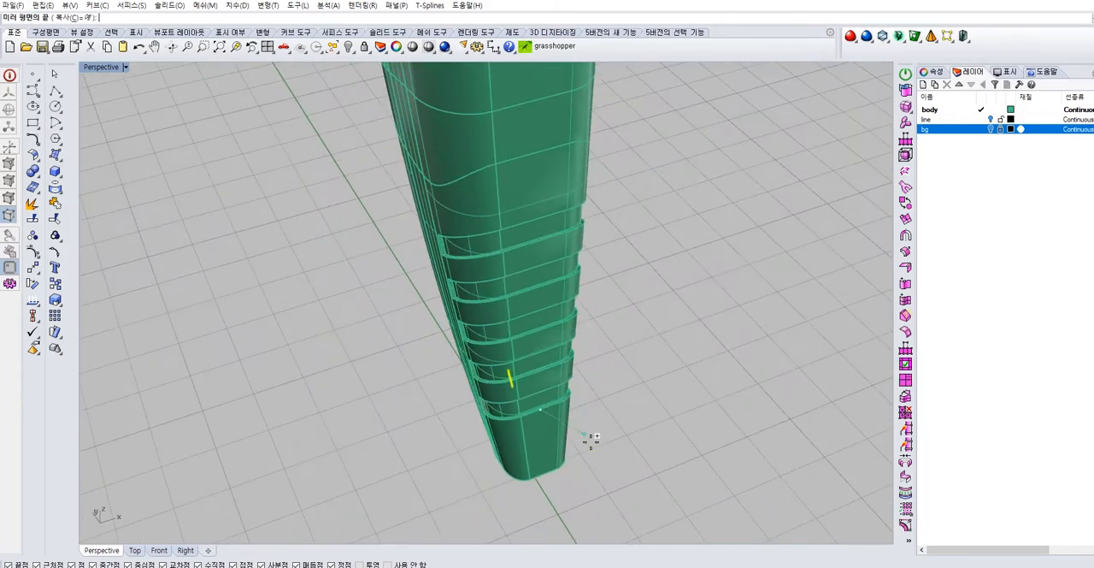
left_click(607, 509)
left_click(612, 480)
Join all surfaces of the lower, grooved part of the handle into one polysurface
right_click_drag(612, 478, 512, 443)
scroll(494, 402, "up", 6)
scroll(409, 343, "down", 9)
left_click_drag(503, 448, 299, 302)
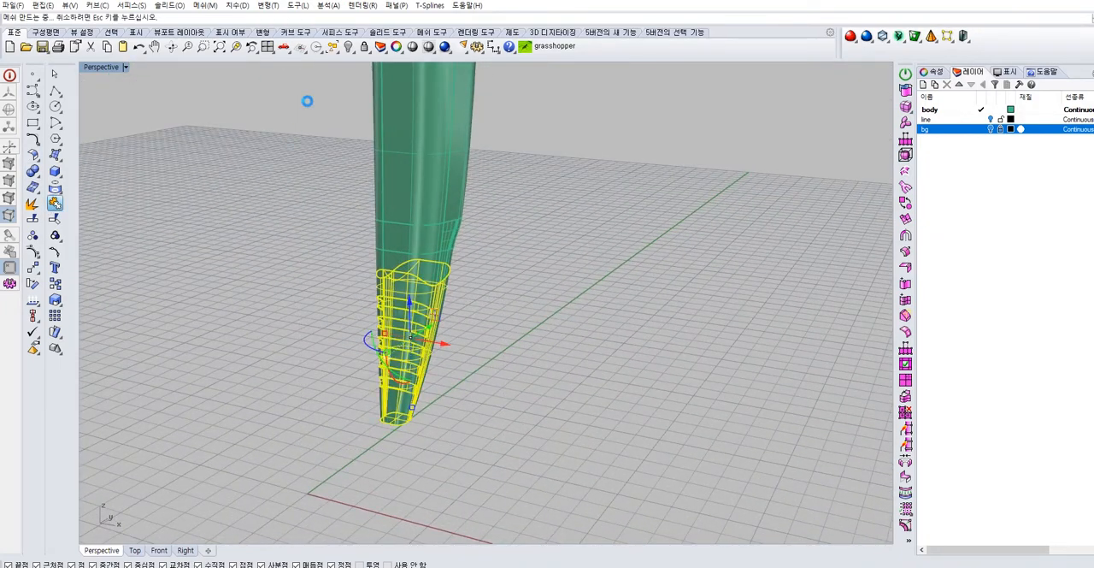
left_click(339, 55)
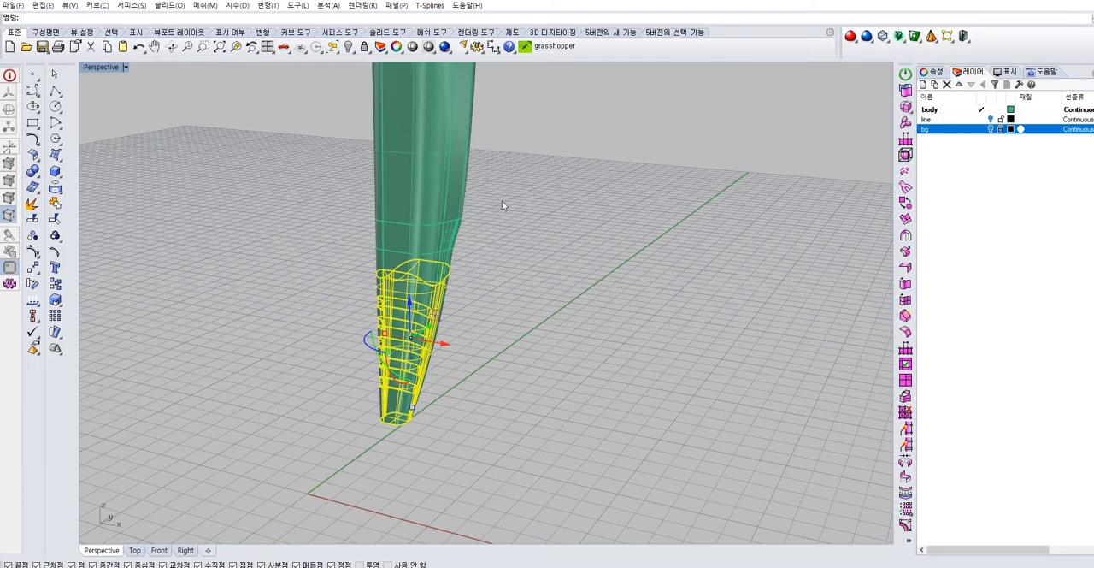
left_click(501, 200)
left_click(338, 53)
left_click(402, 118)
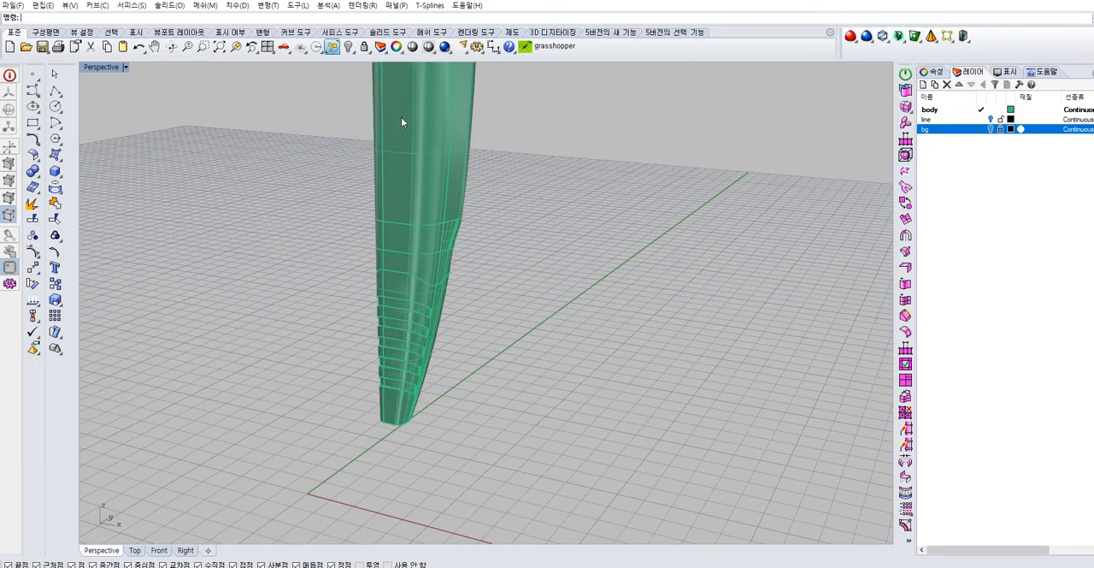
left_click(935, 72)
left_click(1052, 138)
left_click(1059, 159)
left_click(650, 256)
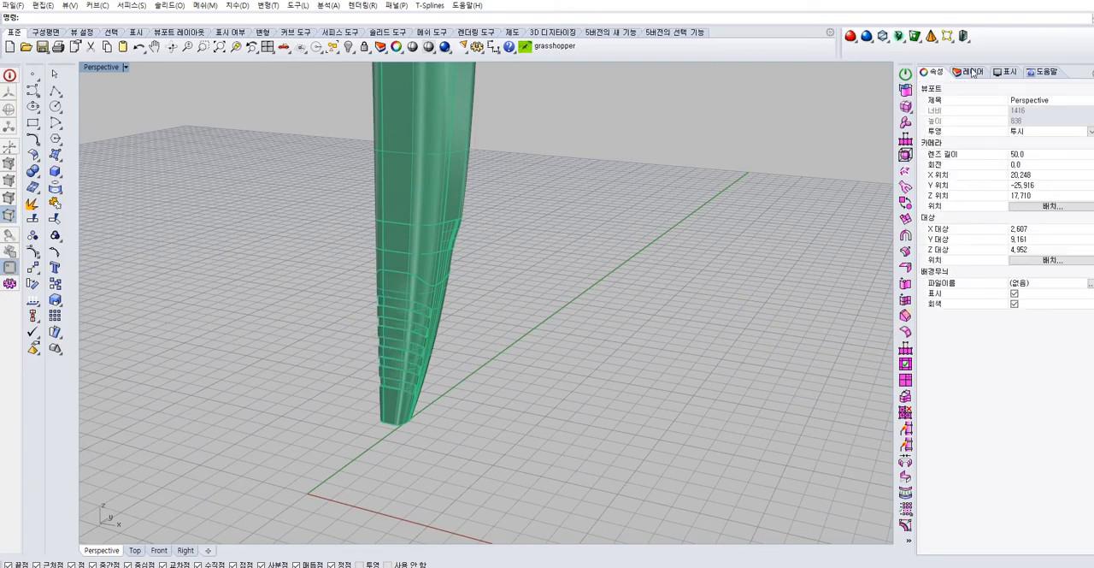
left_click(973, 72)
Examine the grip grooves and the whole dryer body from several angles, trying other display modes of the perspective view
right_click_drag(625, 245, 518, 300)
left_click(433, 331)
scroll(436, 332, "up", 6)
right_click_drag(455, 323, 454, 349)
left_click(458, 384)
scroll(636, 321, "down", 10)
scroll(353, 336, "up", 7)
scroll(417, 284, "up", 5)
scroll(429, 248, "down", 6)
scroll(454, 349, "up", 4)
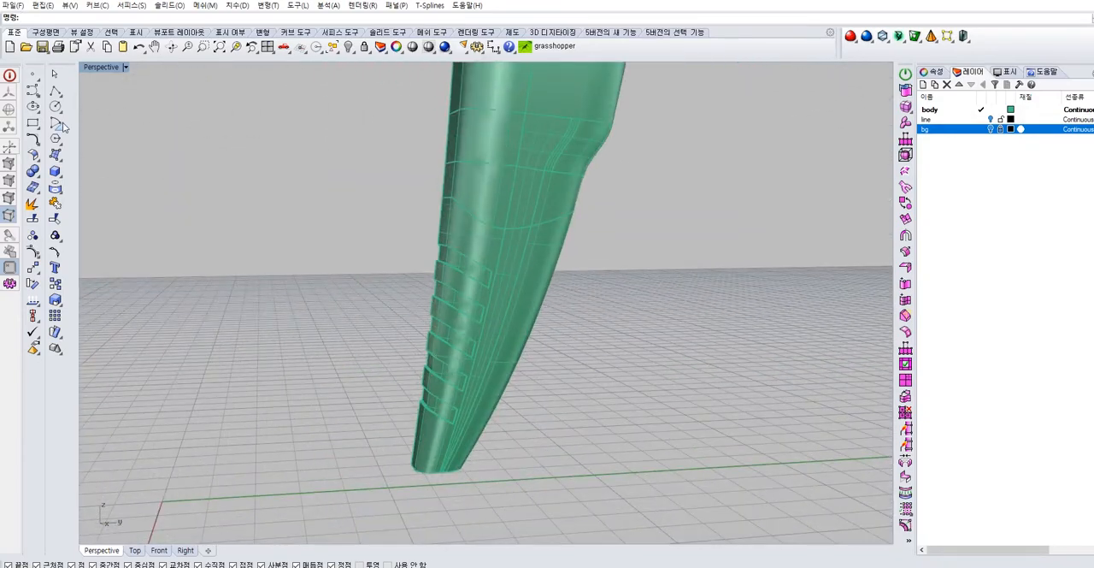
right_click(116, 69)
left_click(118, 121)
scroll(475, 310, "up", 6)
mouse_move(475, 309)
right_mouse_down()
mouse_move(448, 356)
mouse_move(469, 245)
mouse_move(418, 322)
mouse_move(456, 333)
mouse_move(410, 347)
mouse_move(307, 268)
mouse_move(498, 302)
mouse_move(477, 374)
mouse_move(562, 319)
mouse_move(518, 284)
mouse_move(477, 291)
mouse_move(471, 320)
mouse_move(430, 213)
mouse_move(415, 252)
mouse_move(281, 264)
mouse_move(442, 281)
mouse_move(489, 259)
mouse_move(430, 276)
mouse_move(498, 277)
mouse_move(622, 348)
right_mouse_up()
scroll(560, 318, "up", 7)
scroll(471, 320, "down", 5)
left_click(126, 67)
left_click(130, 108)
mouse_move(376, 239)
right_mouse_down()
mouse_move(574, 283)
mouse_move(597, 240)
mouse_move(604, 262)
mouse_move(592, 259)
right_mouse_up()
right_click_drag(518, 357, 543, 345)
scroll(497, 342, "up", 4)
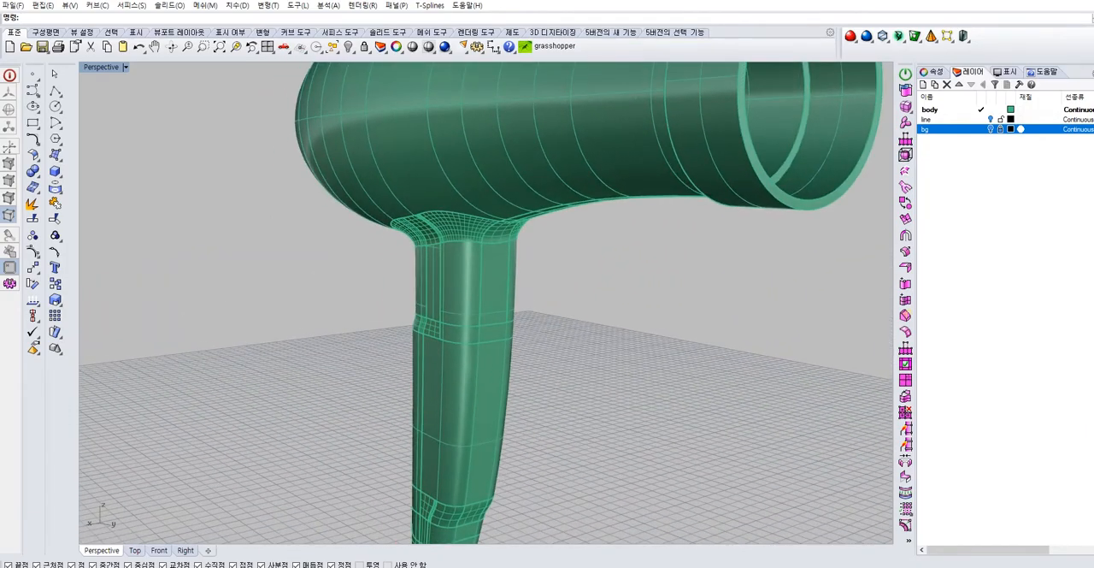
Show the bg layer's reference images and bring the button on the handle into close-up in the Right view of the four-view layout
left_click(991, 129)
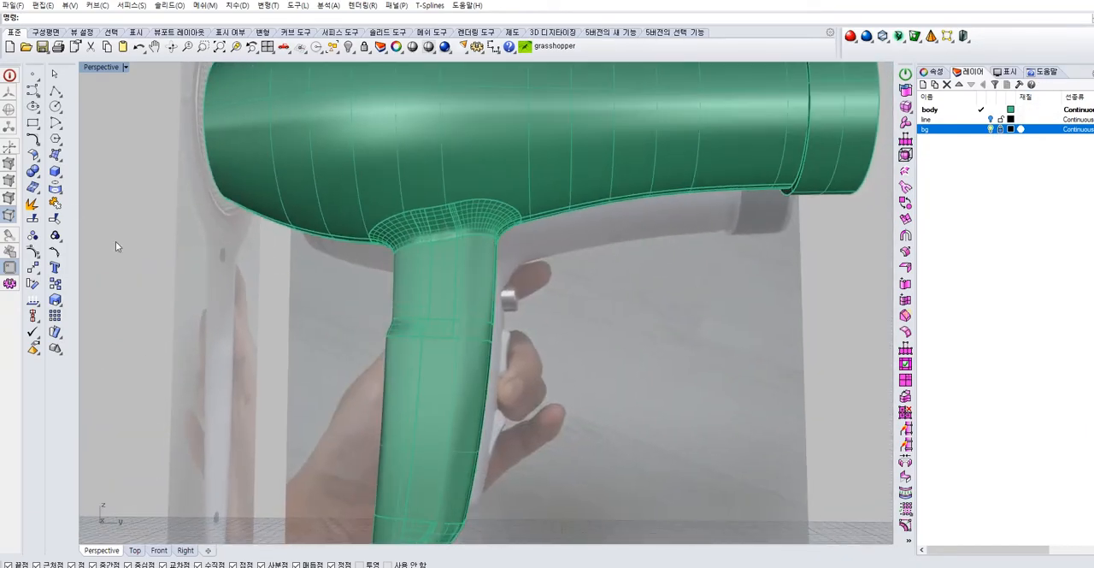
double_click(100, 67)
scroll(809, 330, "down", 3)
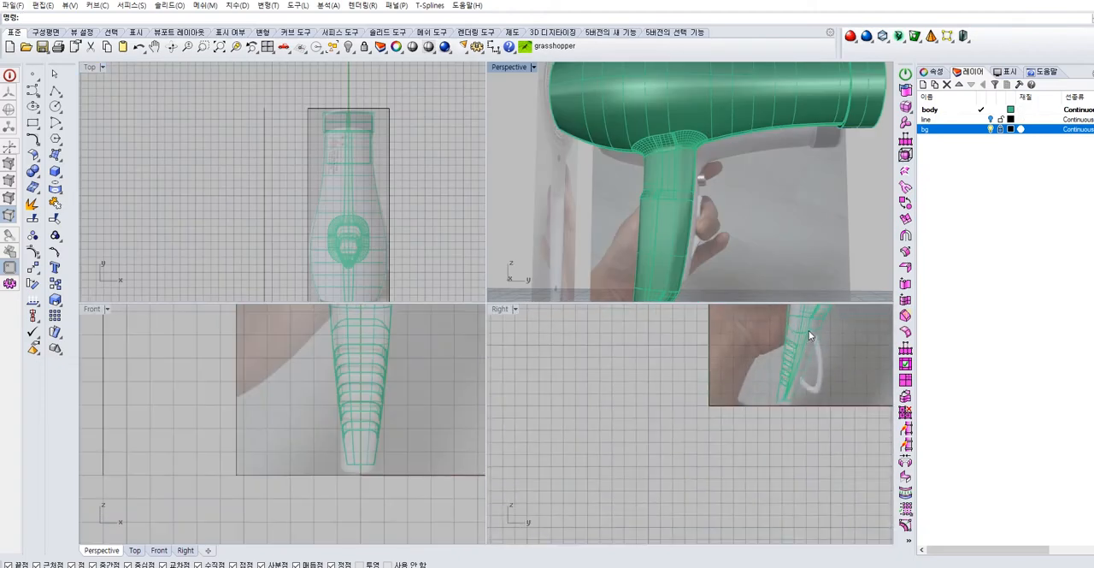
scroll(595, 421, "up", 4)
right_click_drag(631, 323, 619, 398)
right_click_drag(723, 190, 663, 175)
scroll(716, 163, "up", 3)
left_click(662, 175)
key("Escape")
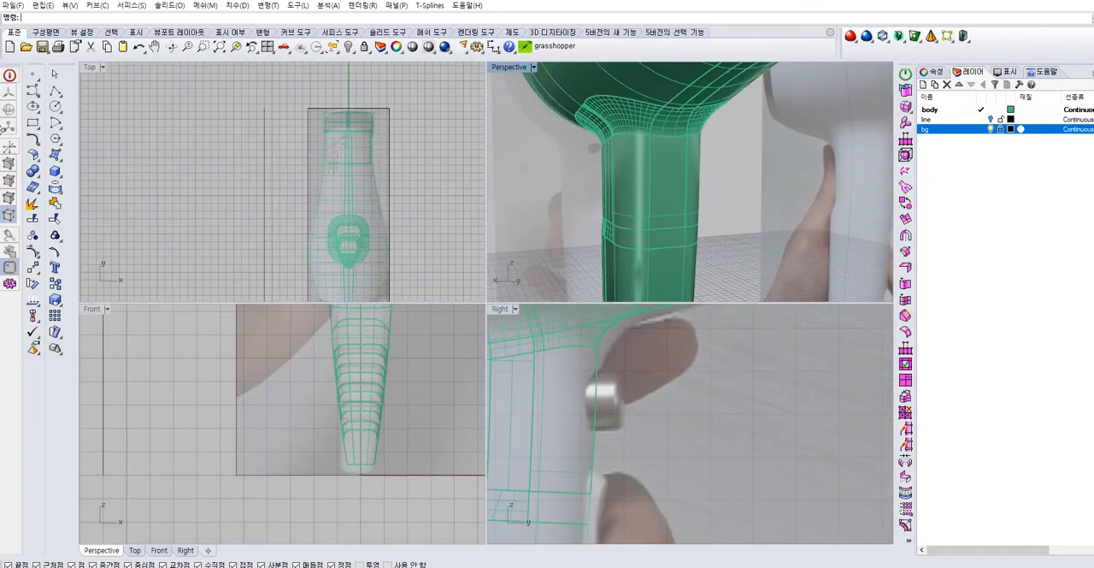
Set line as the current layer
left_click(55, 203)
left_click(150, 195)
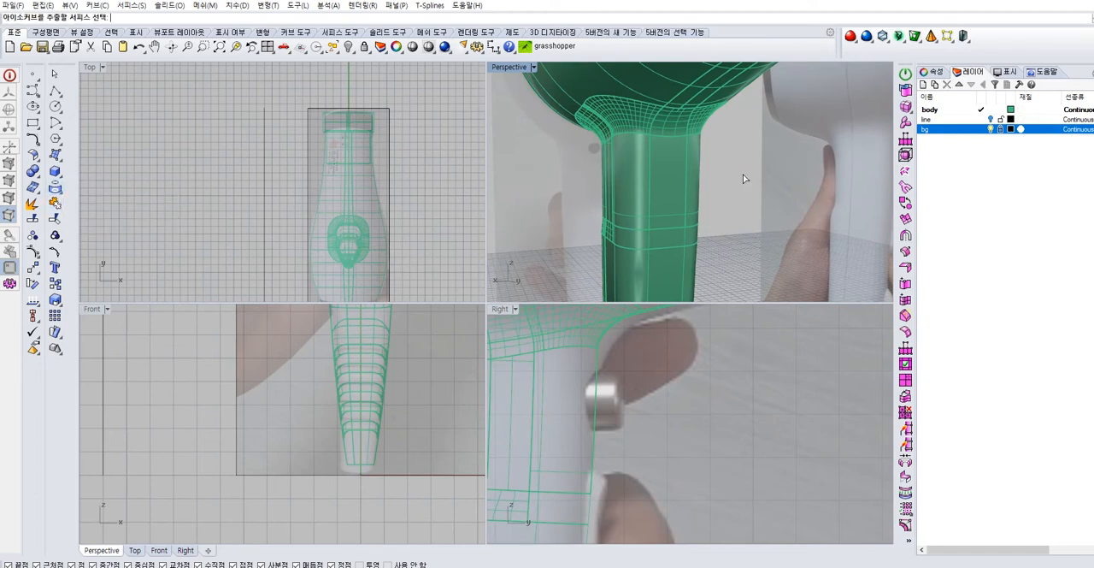
double_click(963, 120)
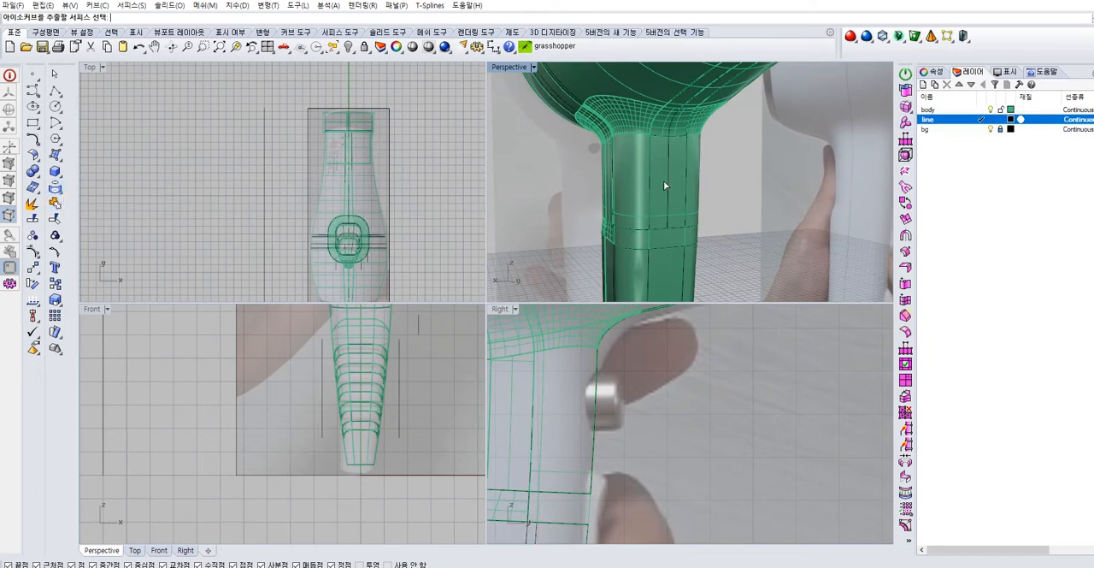
scroll(664, 180, "up", 3)
key("Escape")
right_click_drag(753, 167, 695, 186)
scroll(762, 134, "up", 2)
right_click(650, 181)
key("Escape")
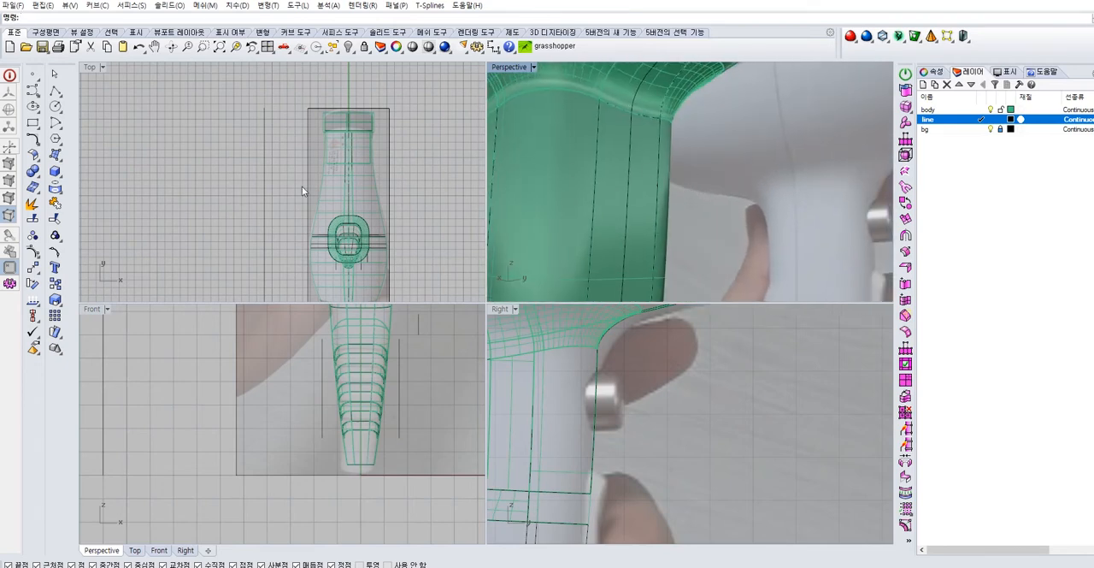
left_click(619, 161)
key("Escape")
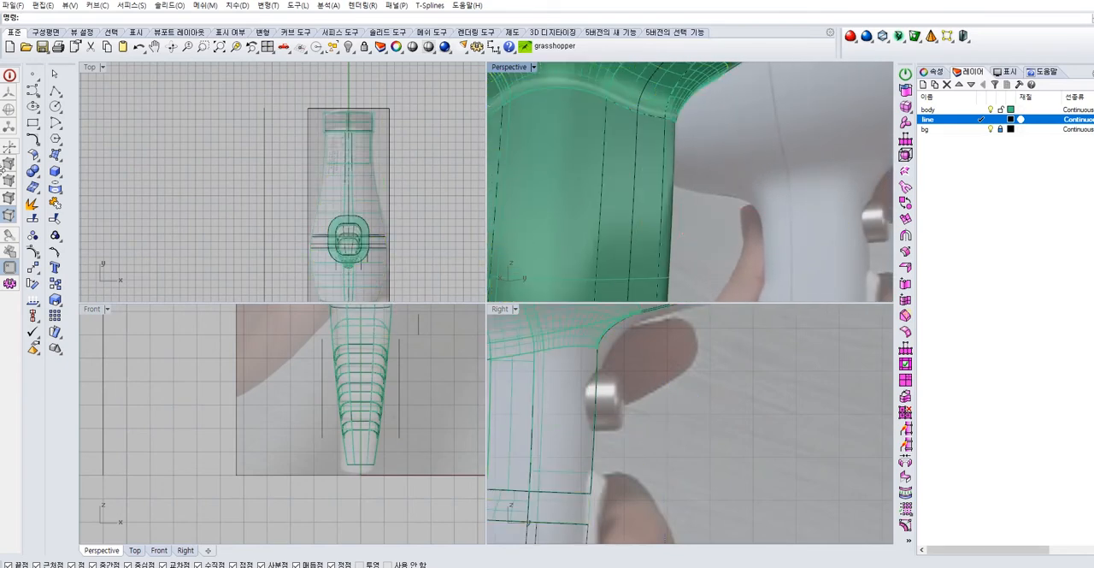
Extract a circular U-direction isocurve close to one edge of the collar at the dryer body's open end
left_click(54, 187)
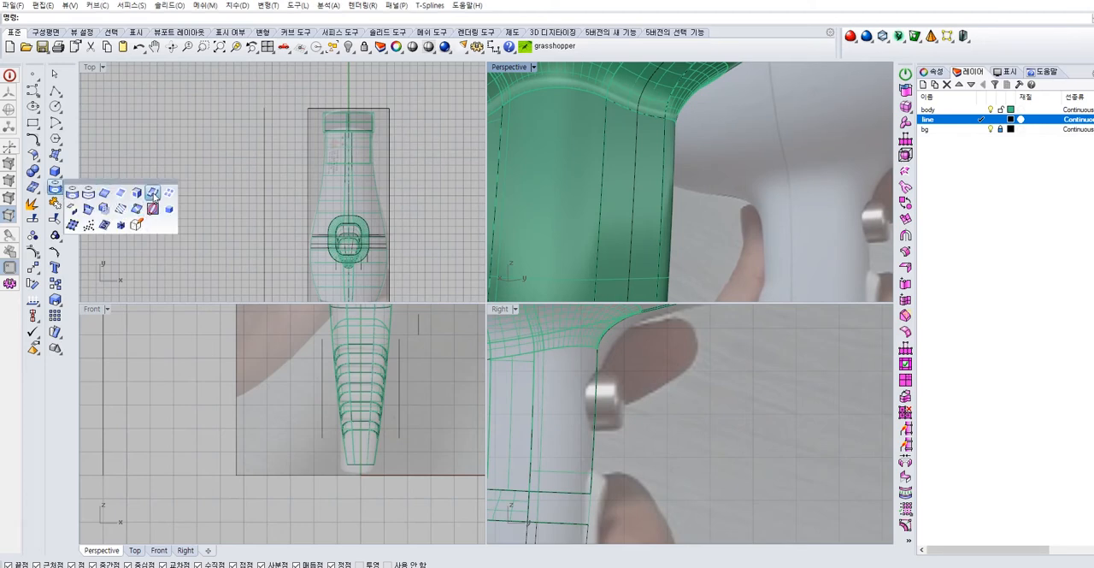
scroll(720, 192, "down", 5)
right_click_drag(721, 193, 635, 208)
scroll(660, 215, "down", 5)
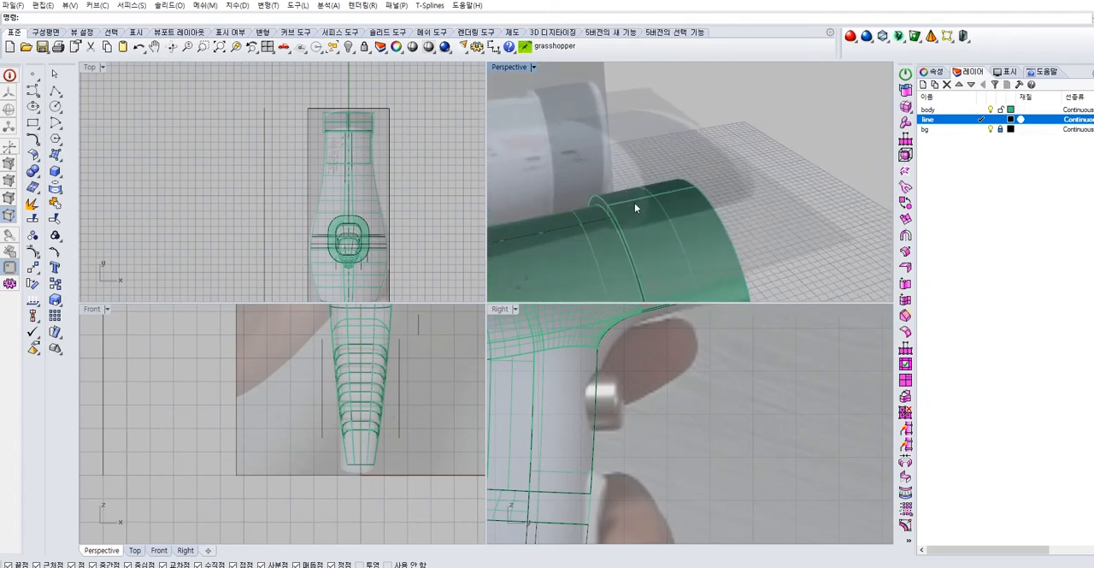
double_click(516, 68)
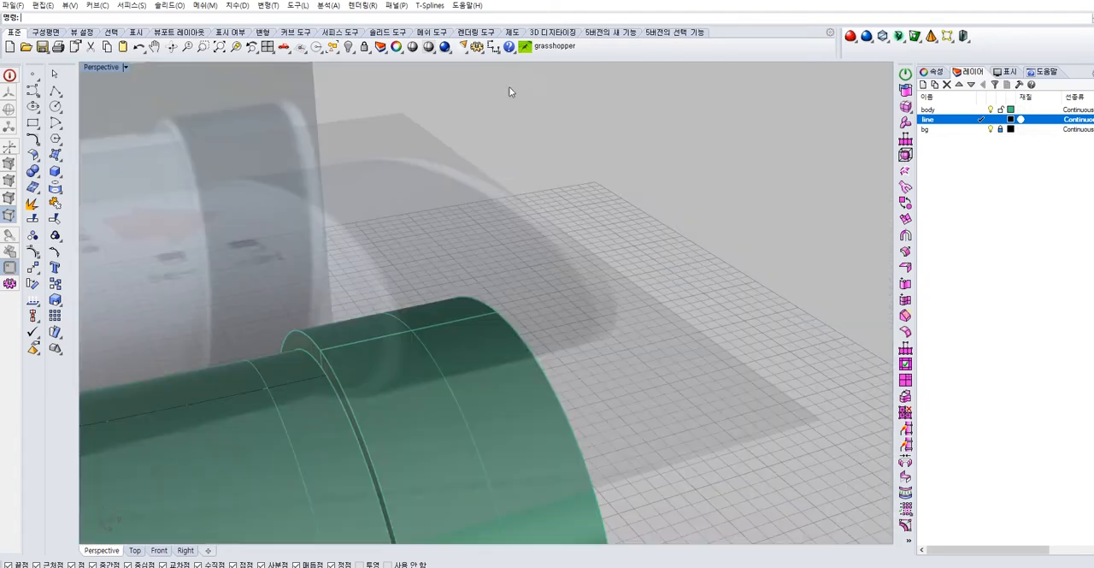
right_click_drag(303, 256, 290, 208)
left_click(56, 201)
left_click(154, 192)
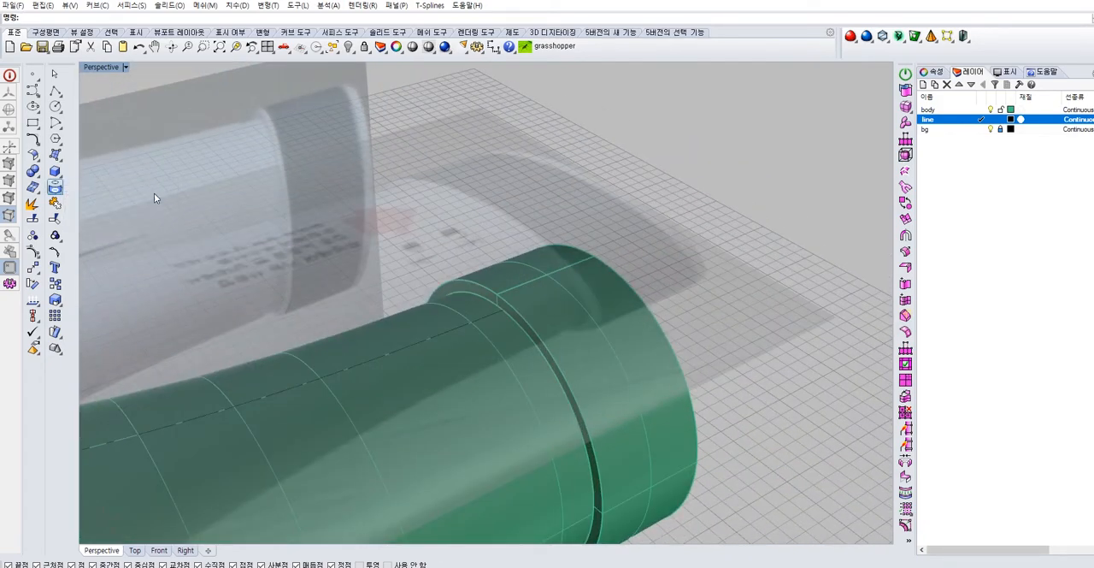
left_click(590, 329)
left_click(630, 351)
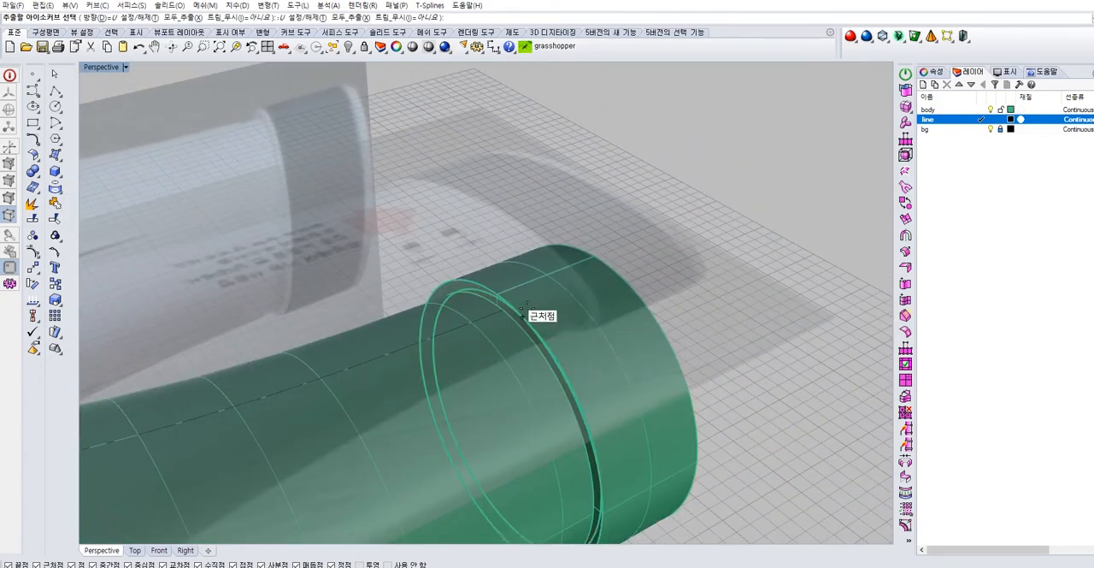
scroll(504, 292, "up", 10)
left_click(436, 286)
scroll(446, 282, "down", 10)
right_click(489, 288)
Mirror the extracted curve about the collar's middle to place a copy near its opposite edge
right_click_drag(670, 378, 560, 299, "shift")
scroll(528, 252, "down", 6)
type("mi")
key("Return")
left_click(419, 226)
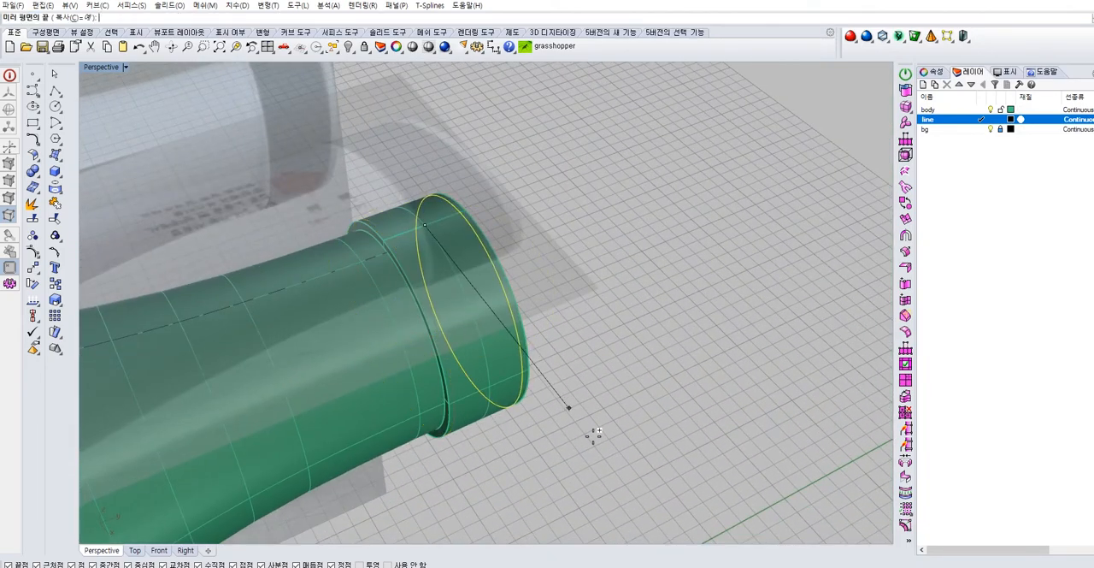
left_click(611, 499)
scroll(430, 197, "up", 5)
scroll(425, 228, "down", 2)
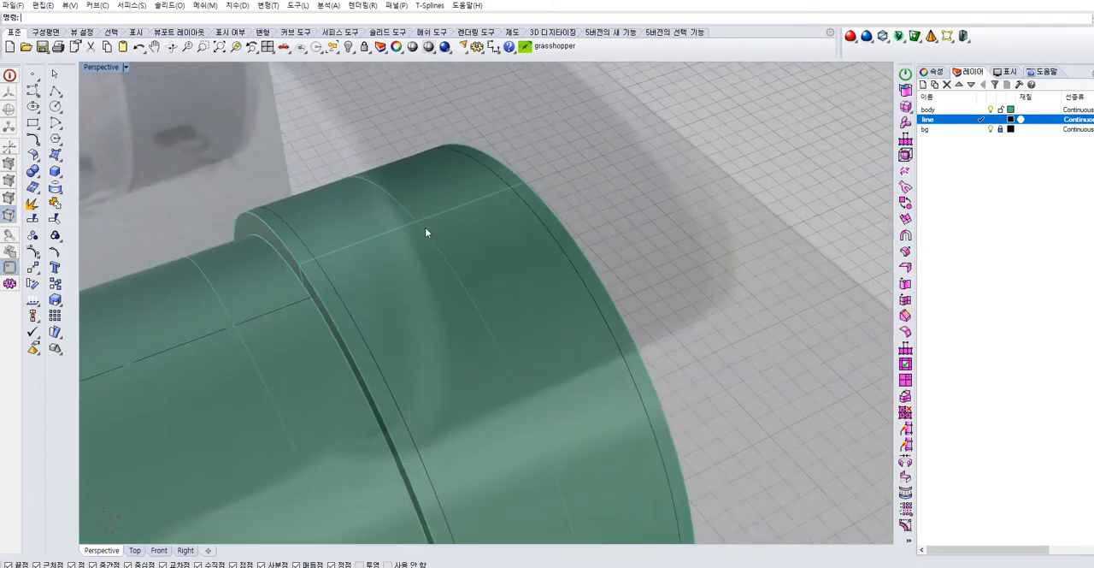
left_click(323, 260)
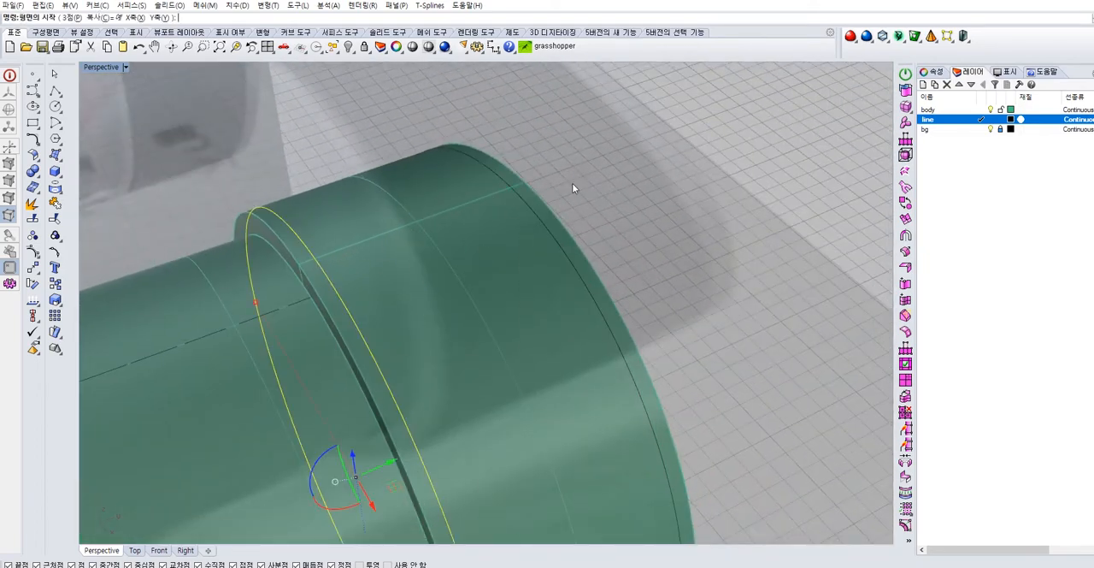
left_click(530, 208, "shift")
right_click(566, 206)
scroll(570, 198, "down", 1)
right_click_drag(569, 198, 677, 225)
left_click(678, 225)
scroll(571, 282, "up", 2)
scroll(671, 254, "down", 1)
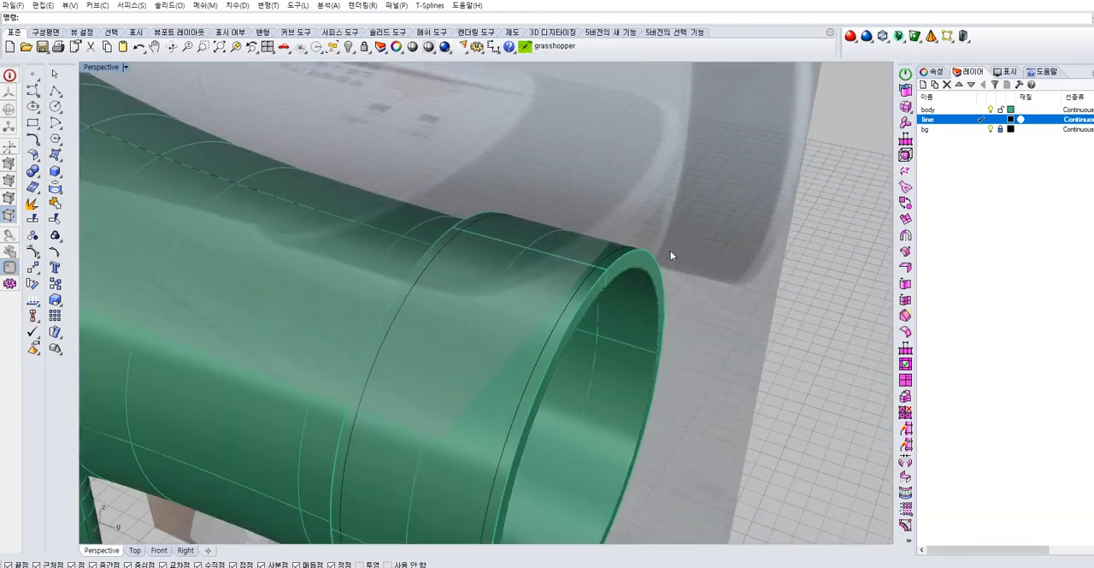
left_click(589, 275)
left_click(451, 245, "shift")
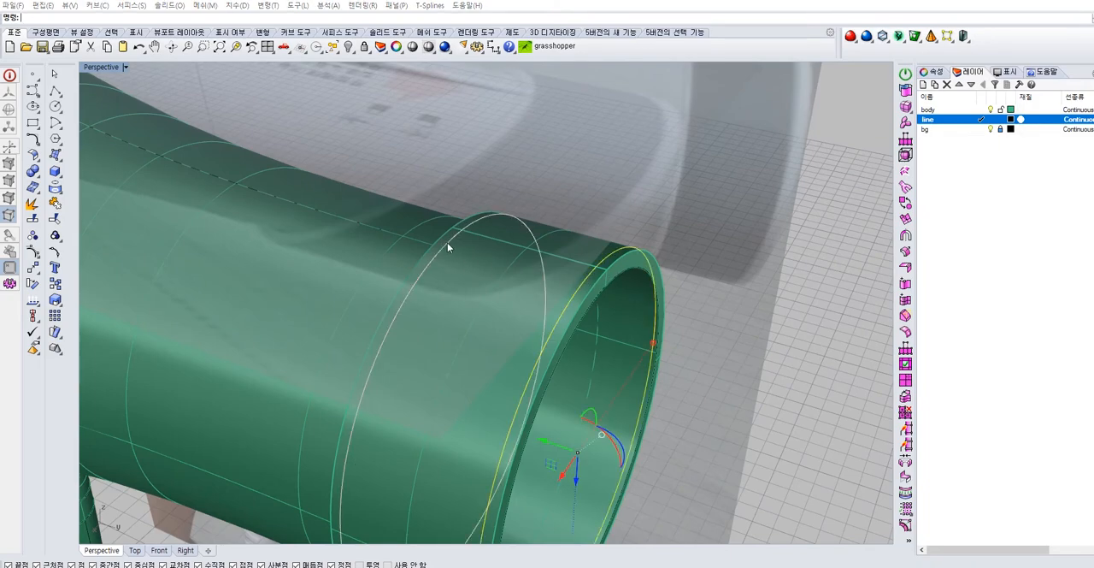
left_click(62, 161)
left_click(91, 175)
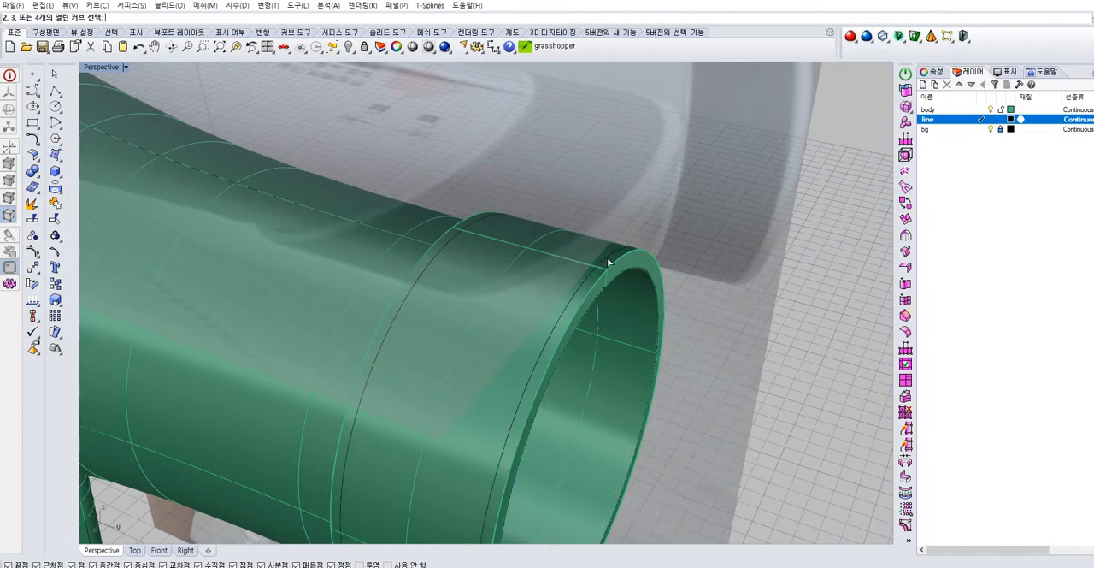
key("Escape")
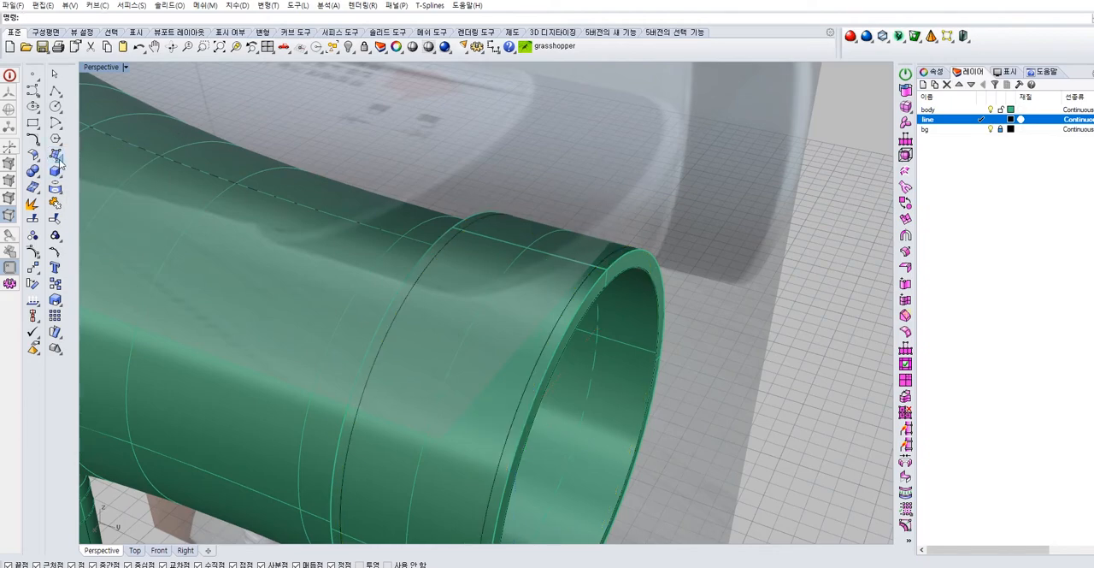
Loft a surface between the two circular curves around the collar
left_click(61, 161)
left_click(120, 176)
left_click(598, 273)
left_click(440, 257)
key("Return")
key("Return")
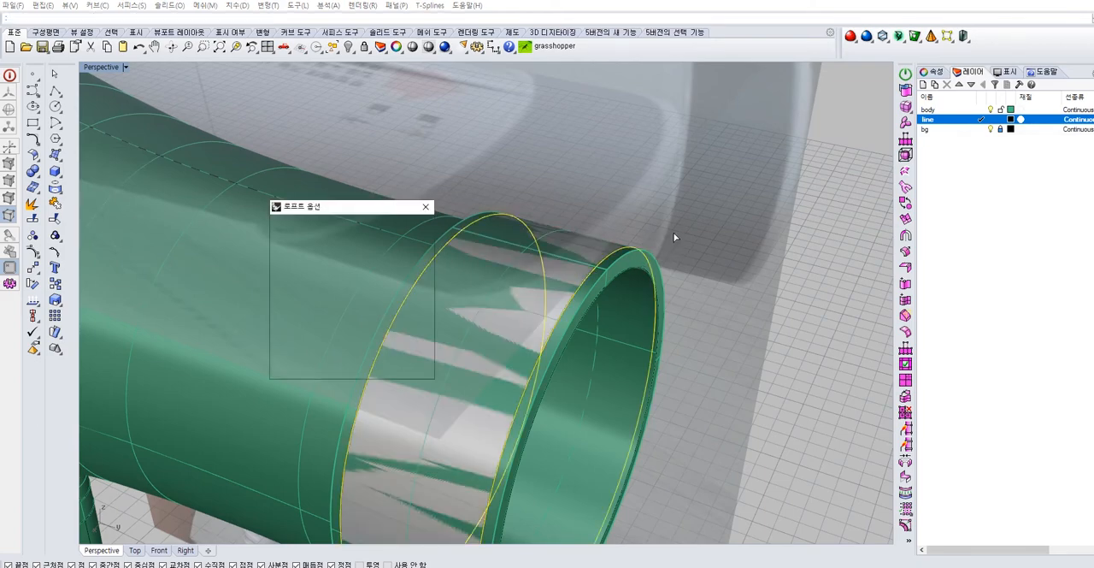
key("Return")
Offset the lofted collar surface inward by 0.1 as a solid
left_click(536, 271)
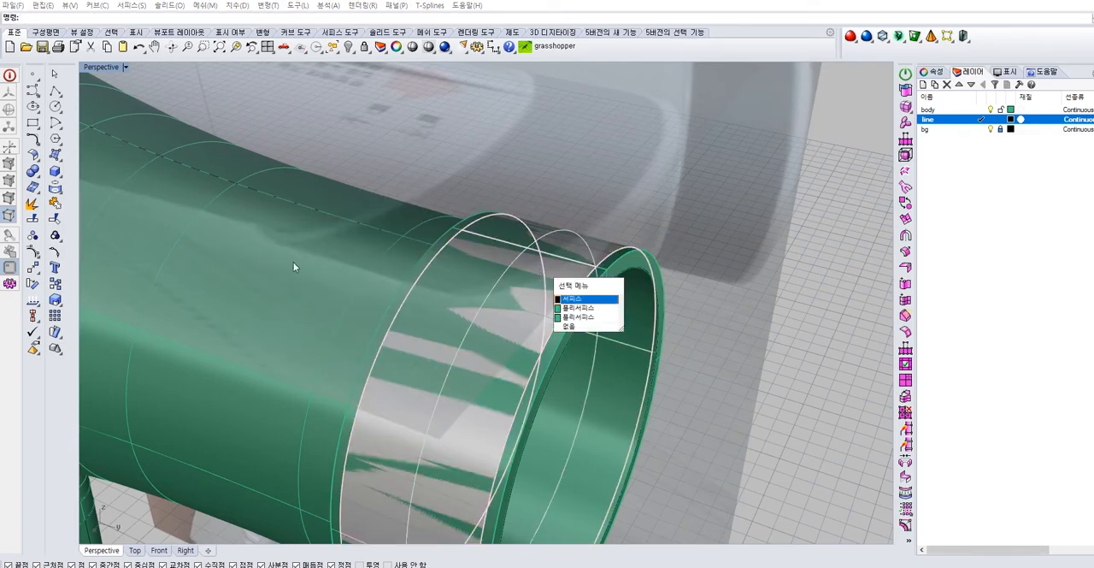
left_click(582, 294)
left_click(39, 162)
left_click(65, 190)
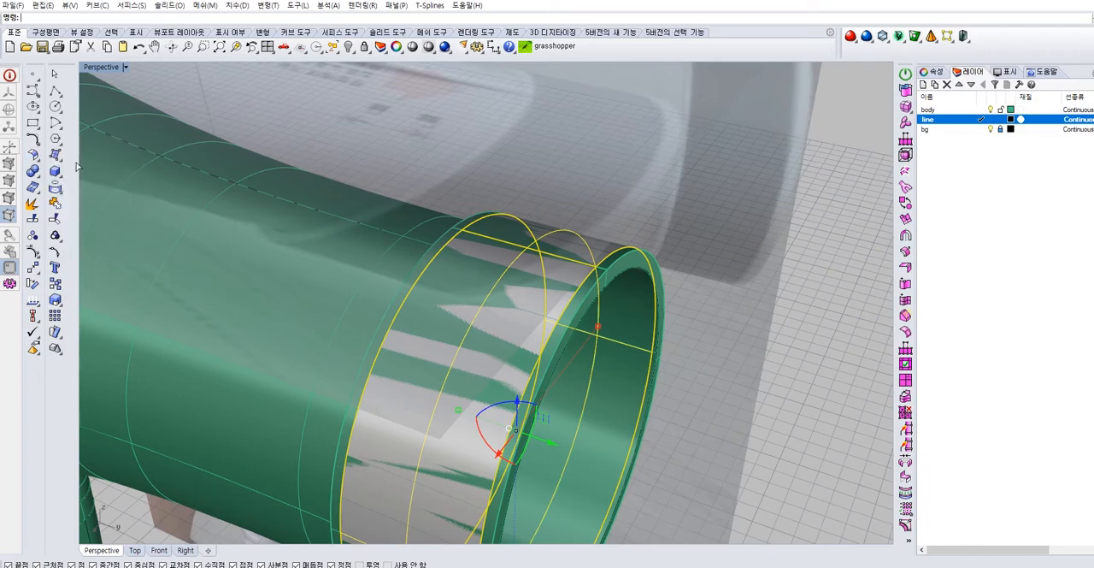
left_click(324, 18)
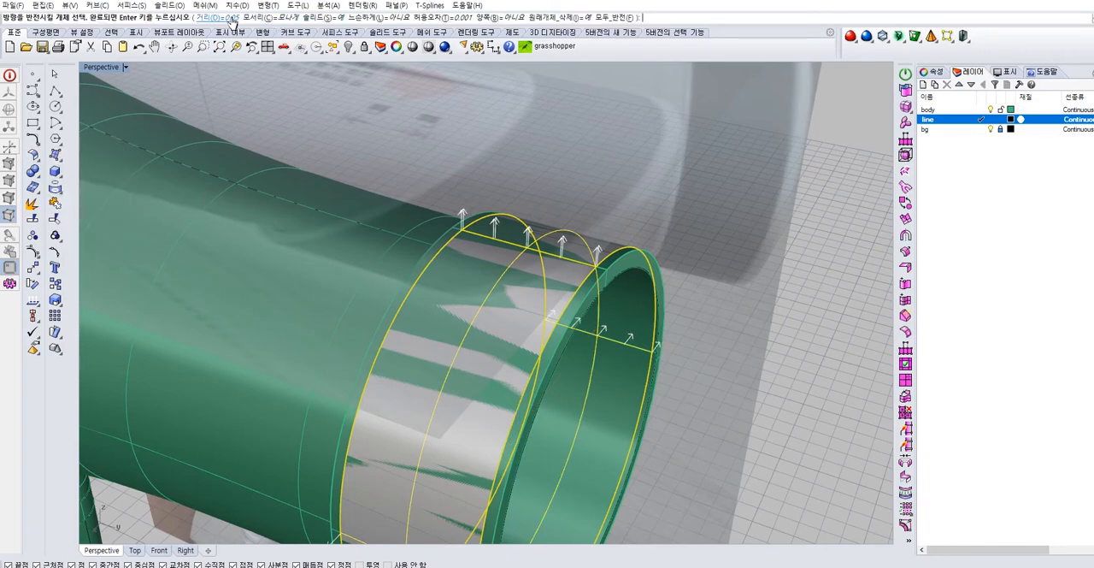
left_click(220, 17)
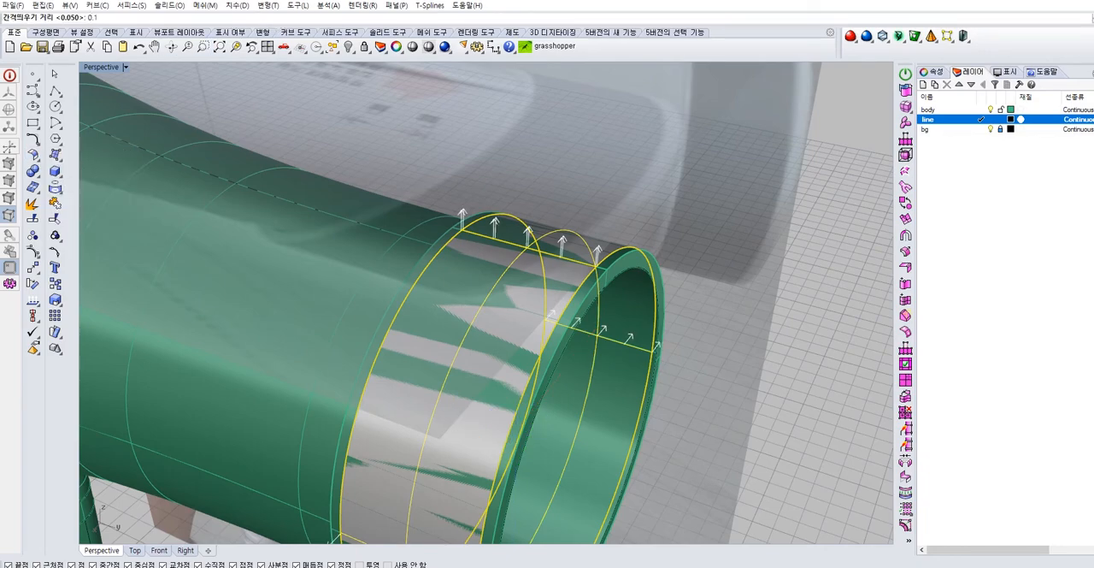
key("Return")
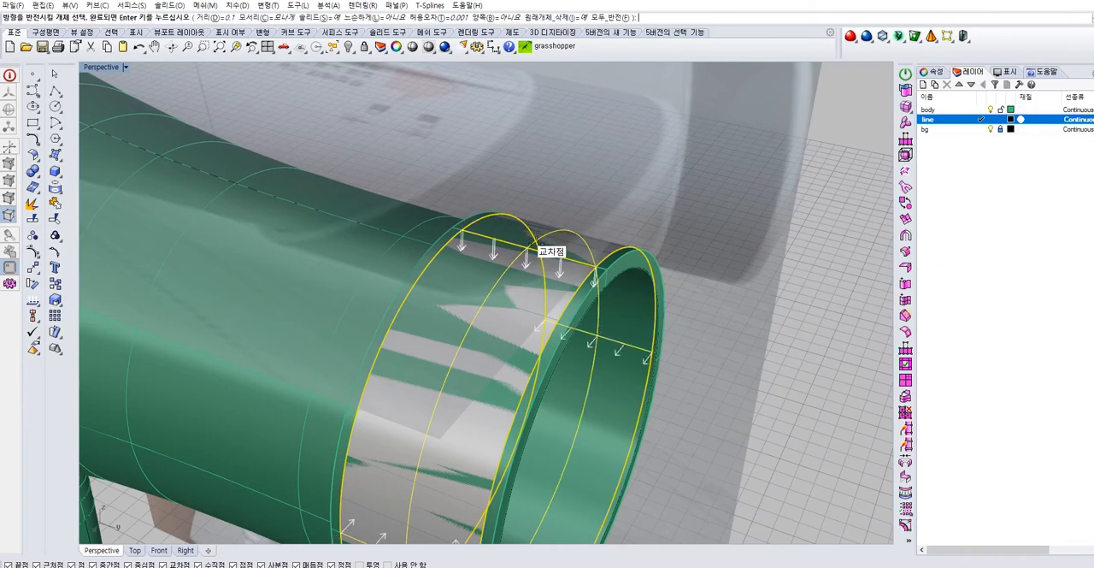
key("Return")
scroll(534, 239, "up", 2)
left_click(484, 252)
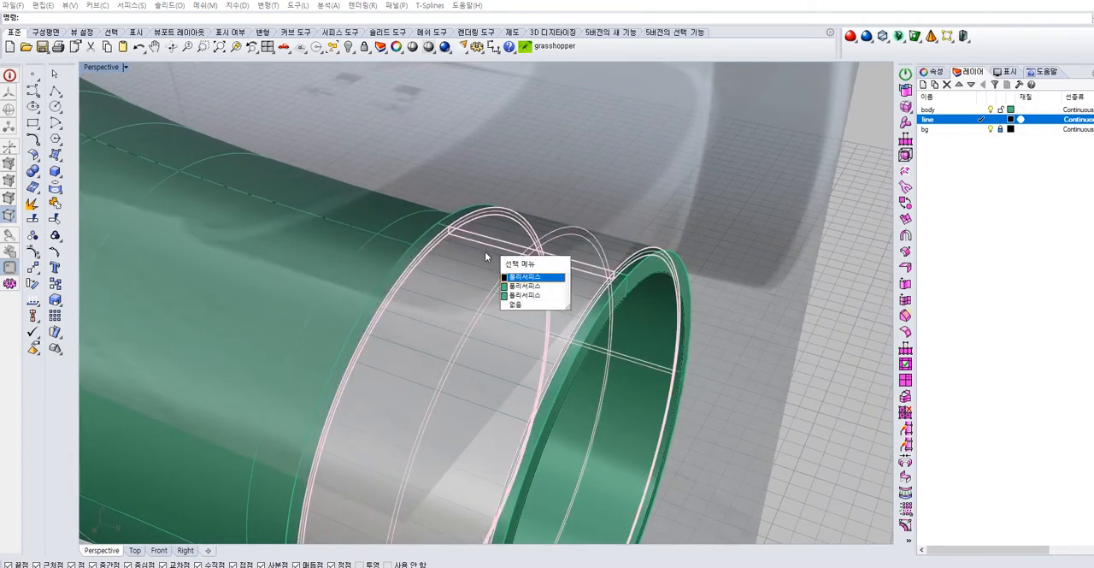
left_click(523, 285)
right_click_drag(533, 292, 696, 269)
key("Escape")
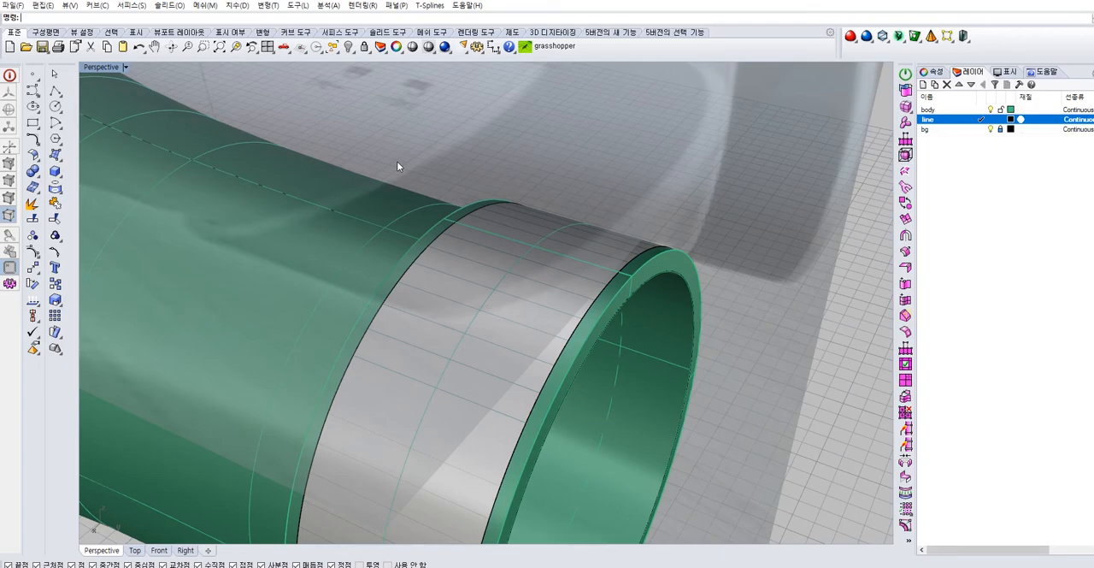
right_click_drag(518, 190, 563, 253)
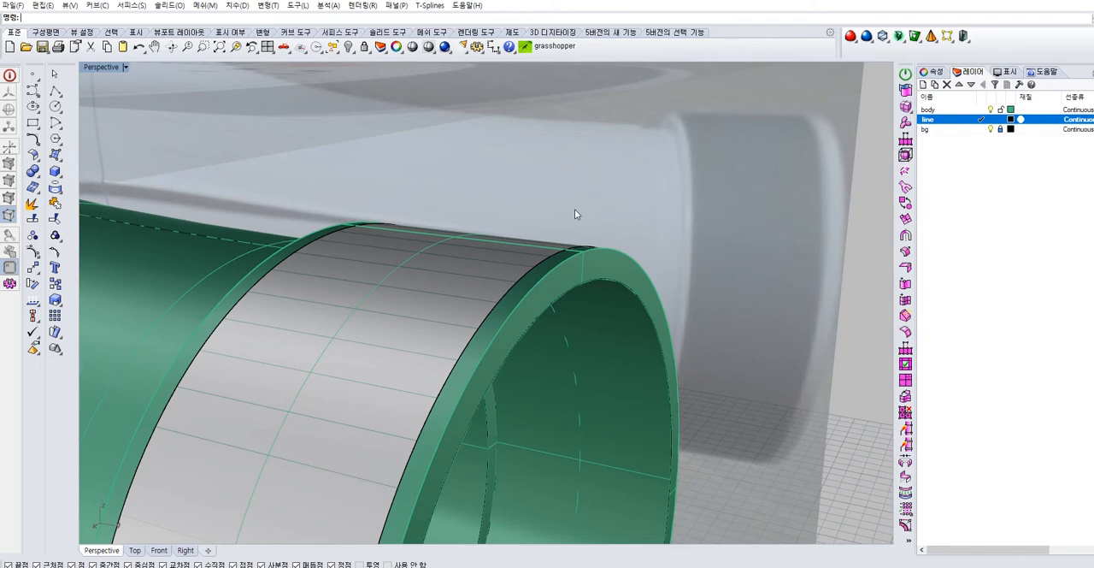
left_click(38, 176)
left_click(65, 180)
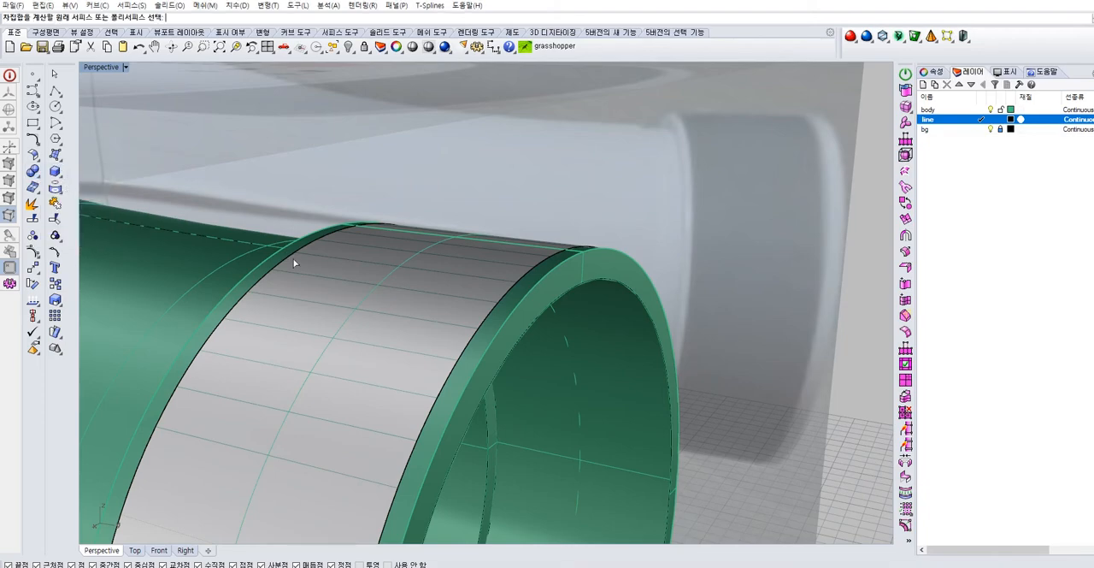
left_click(495, 328)
left_click(528, 355)
left_click(487, 280)
left_click(527, 310)
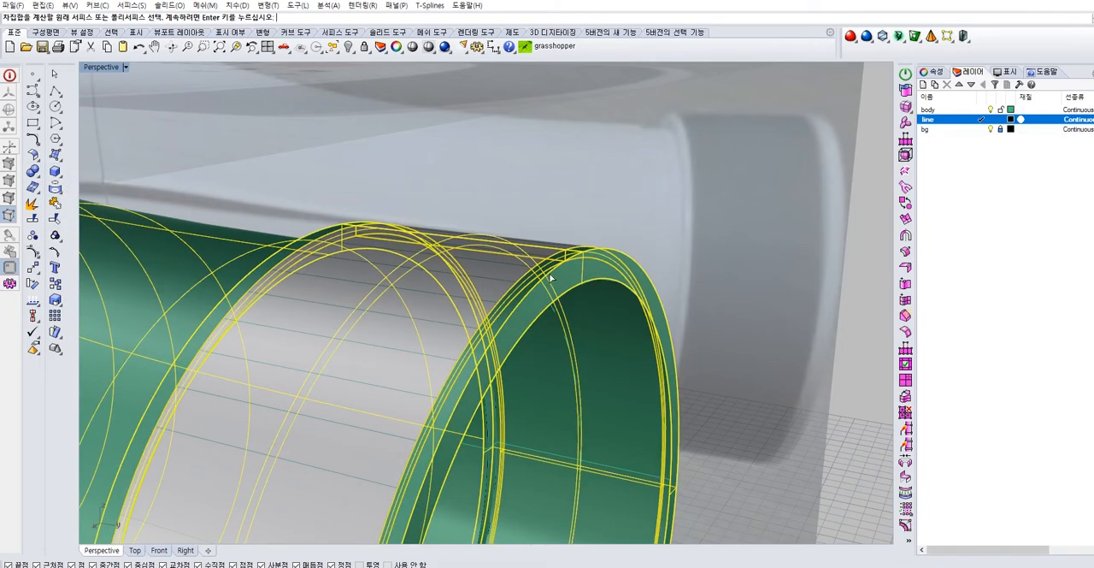
key("Return")
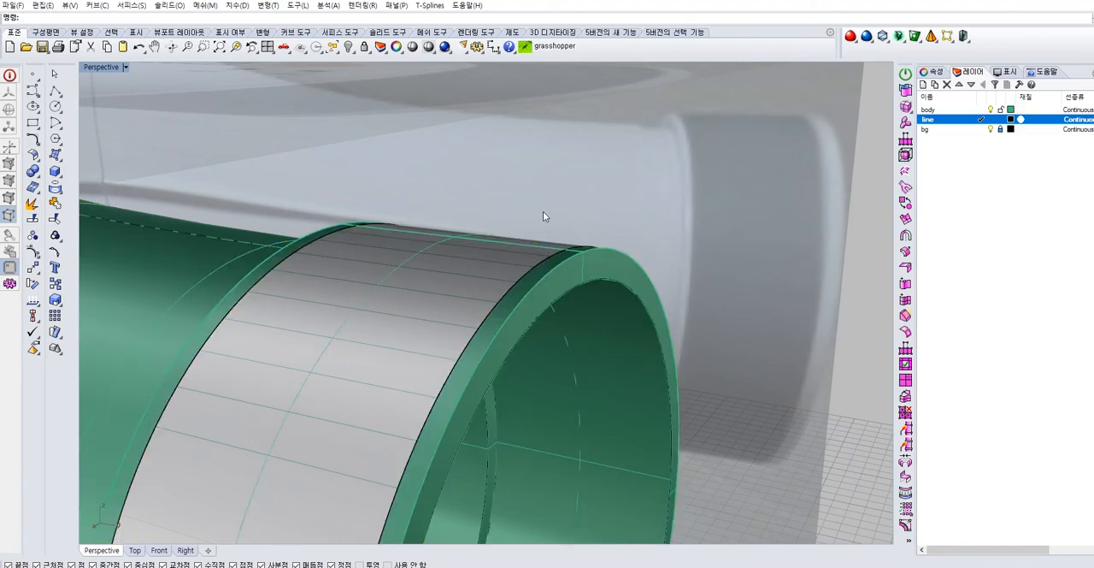
Try to subtract the offset ring solid from the collar polysurface with Boolean Difference
left_click(39, 176)
left_click(65, 179)
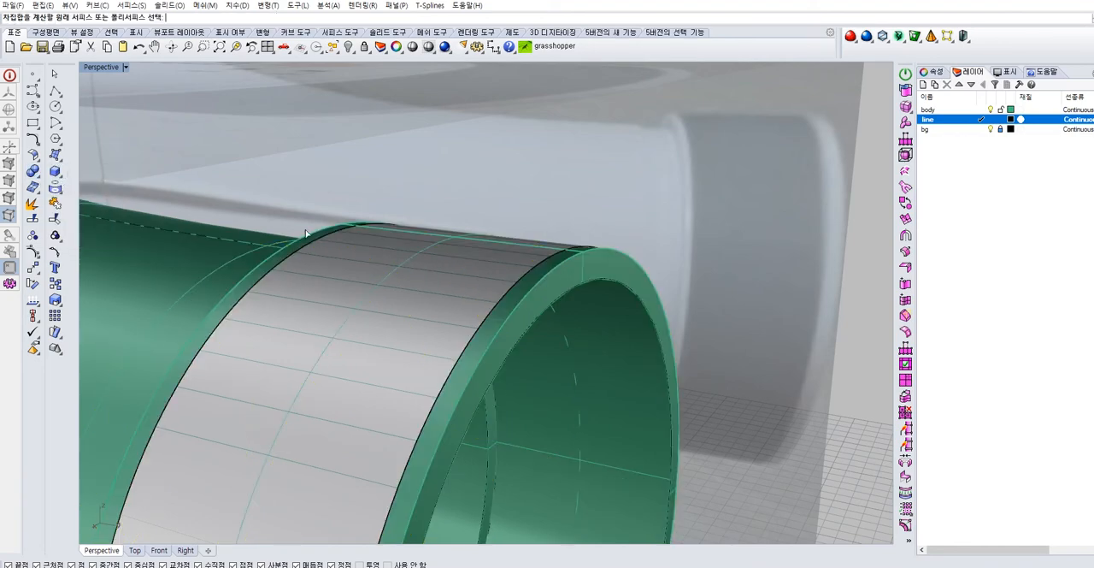
left_click(513, 299)
left_click(547, 330)
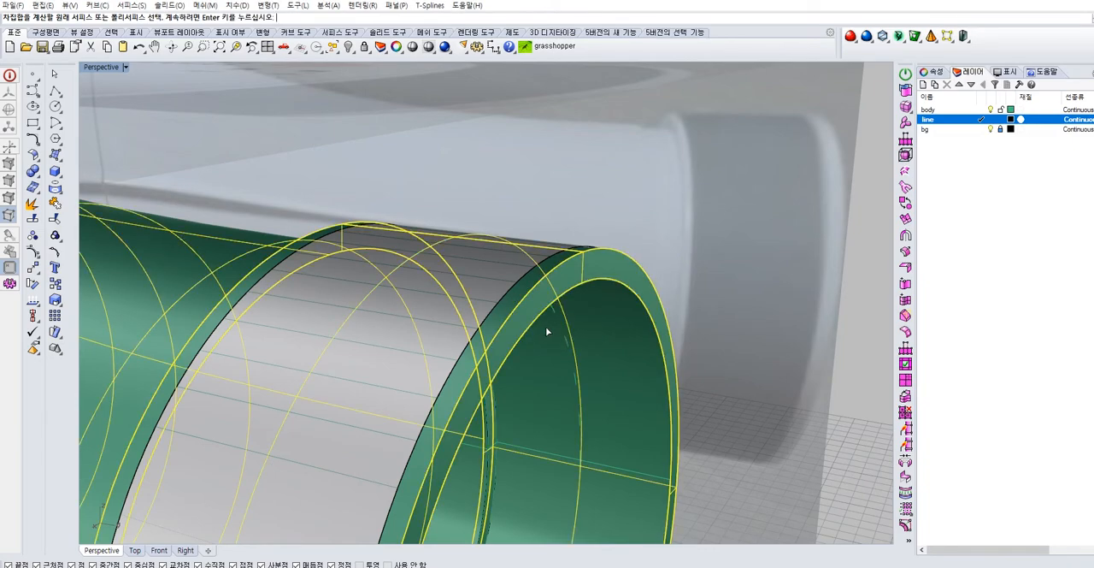
key("Return")
left_click(475, 274)
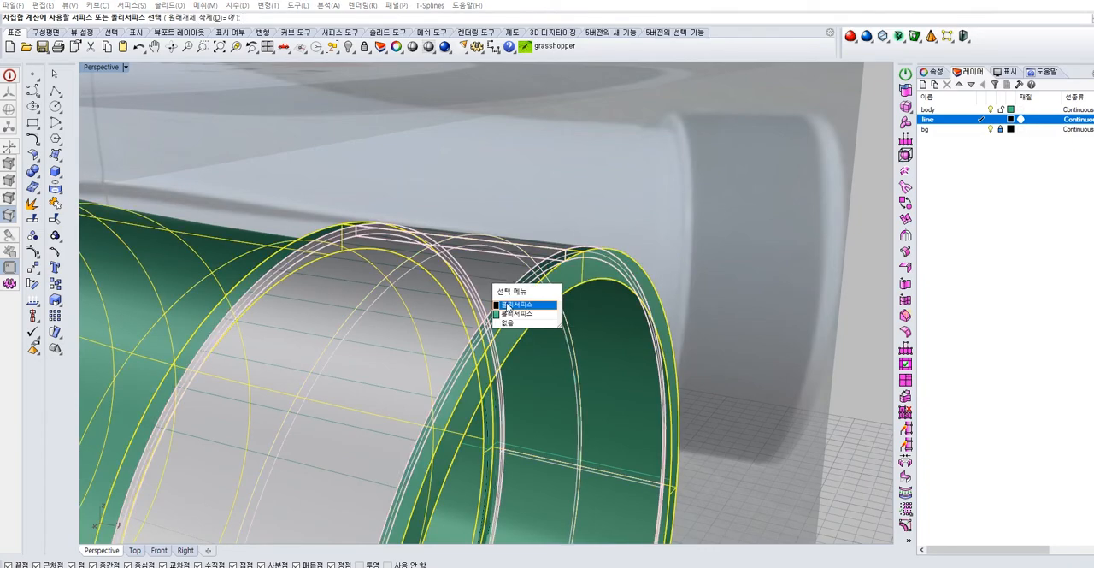
left_click(508, 308)
key("Return")
Examine the collar after the Boolean Difference from several angles, selecting its polysurfaces and boundary curves to check the cut
right_click_drag(683, 219, 645, 227)
left_click(487, 269)
right_click_drag(487, 268, 609, 267)
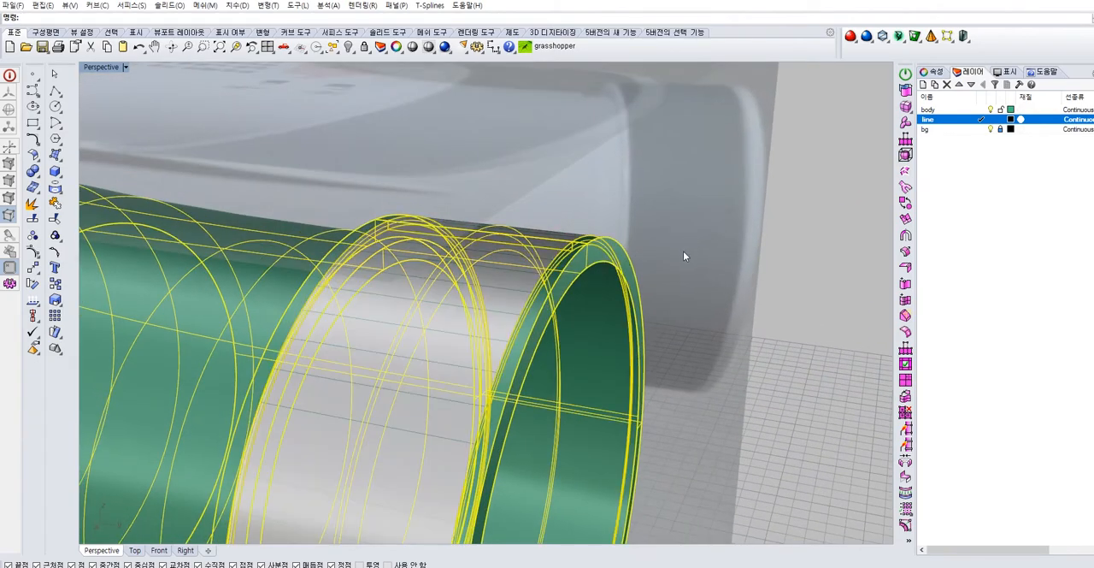
key("Escape")
left_click(553, 262)
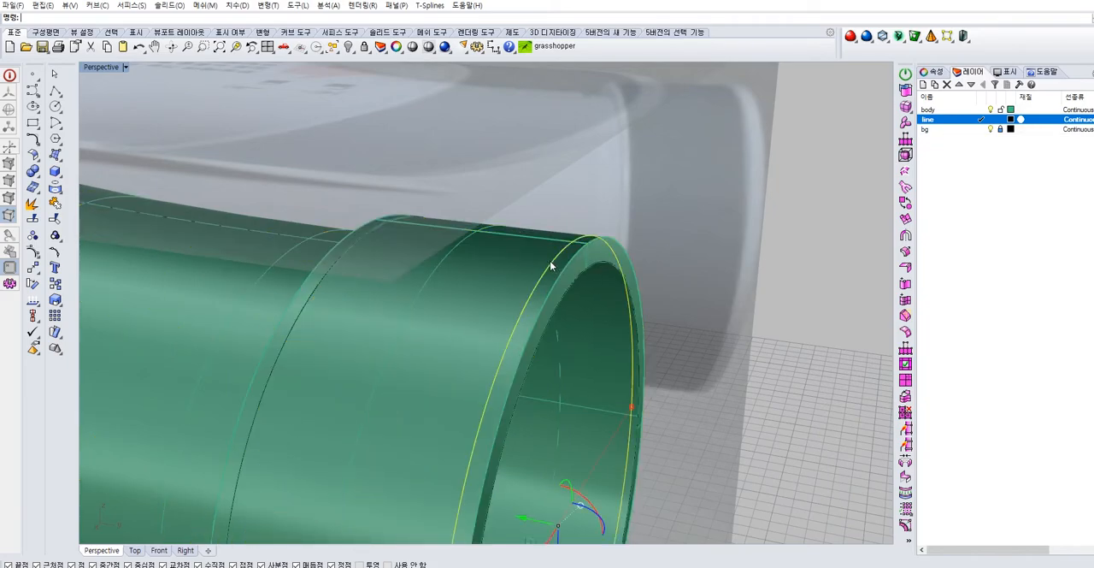
left_click(512, 270)
right_click_drag(520, 286, 626, 253)
key("Escape")
left_click(498, 266)
scroll(538, 303, "down", 3)
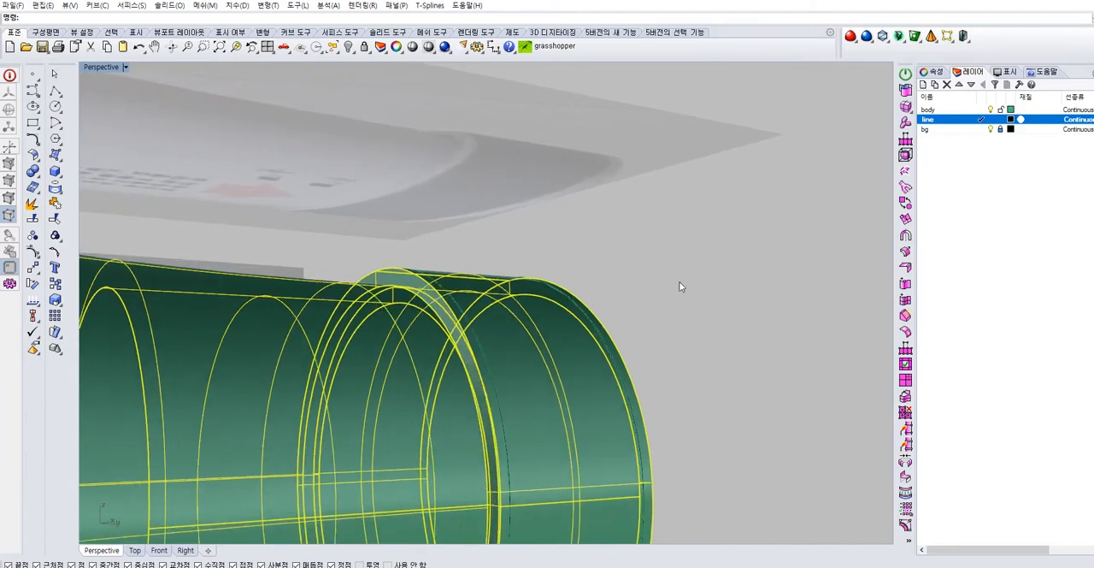
key("Escape")
scroll(587, 219, "up", 6)
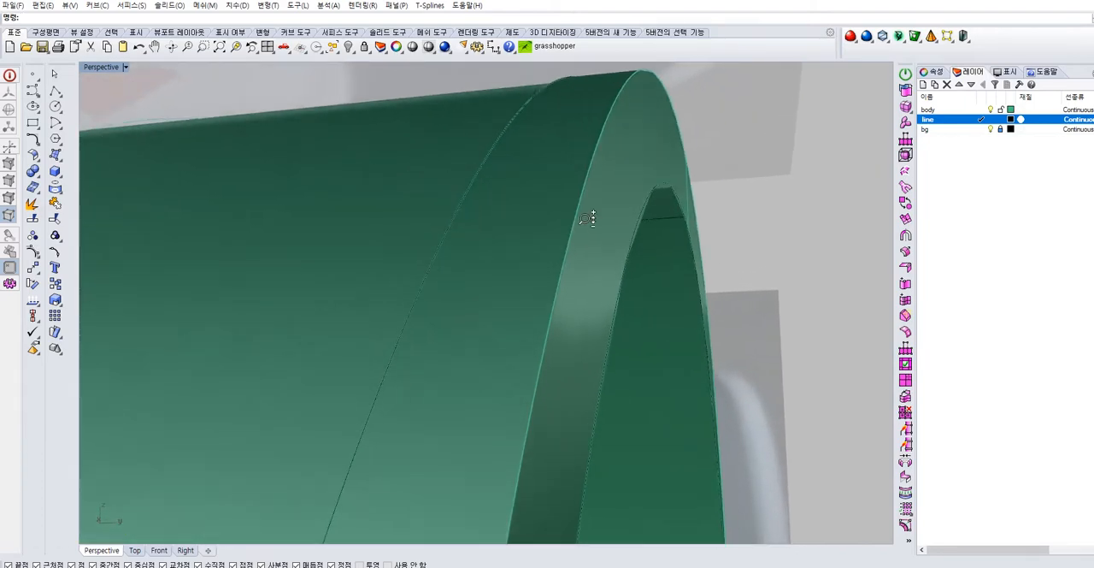
scroll(598, 205, "up", 3)
scroll(616, 190, "down", 8)
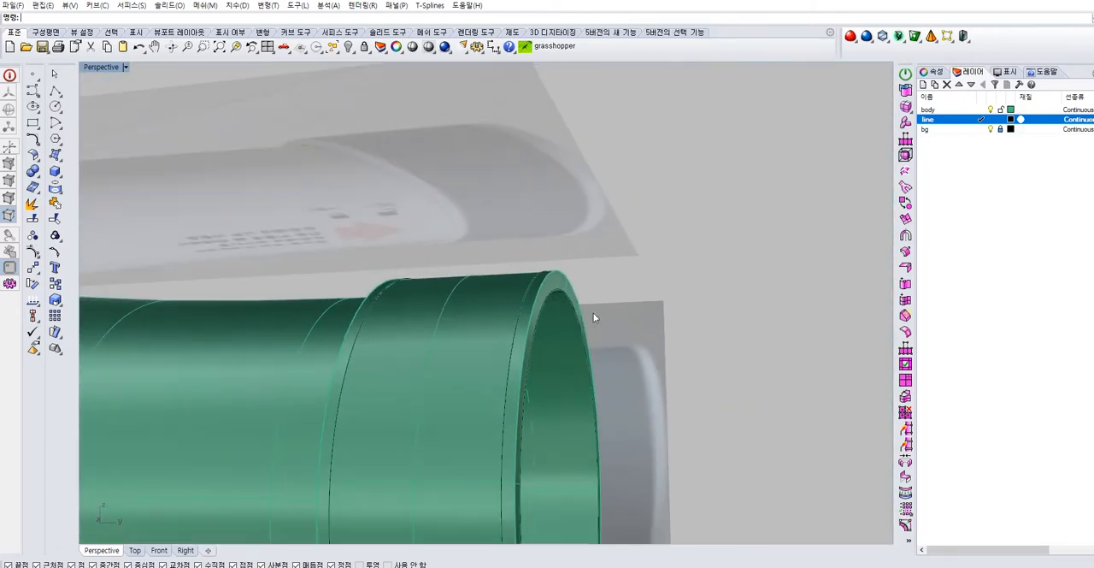
Undo the Boolean Difference between the collar and the ring solid
key("ctrl+z")
right_click_drag(659, 278, 729, 335)
key("Escape")
scroll(532, 298, "up", 4)
left_click(526, 298)
left_click(564, 328)
key("Escape")
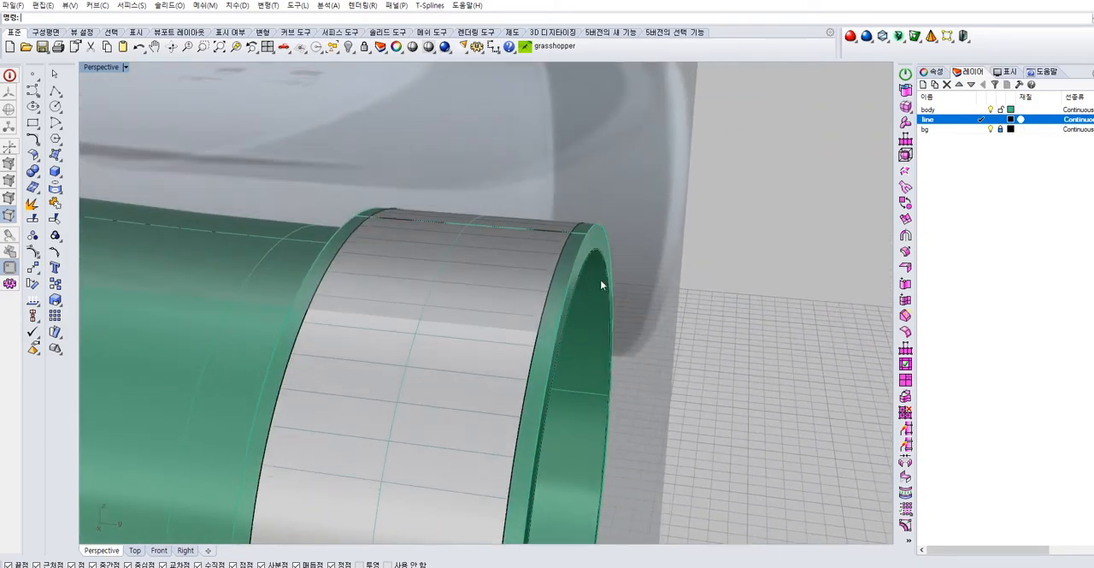
Trim away the outer part of the offset ring with the collar polysurface as cutting object, then select the remaining ring polysurface
left_click(565, 267)
left_click(620, 306)
right_click_drag(620, 306, 591, 289)
type("tr")
key("Return")
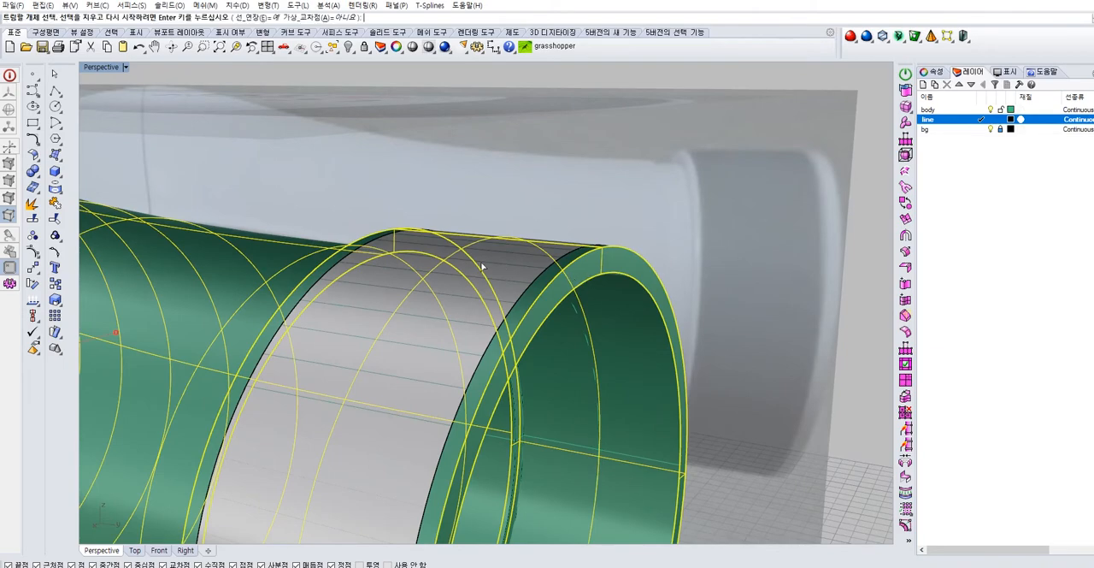
left_click(432, 304)
left_click(467, 345)
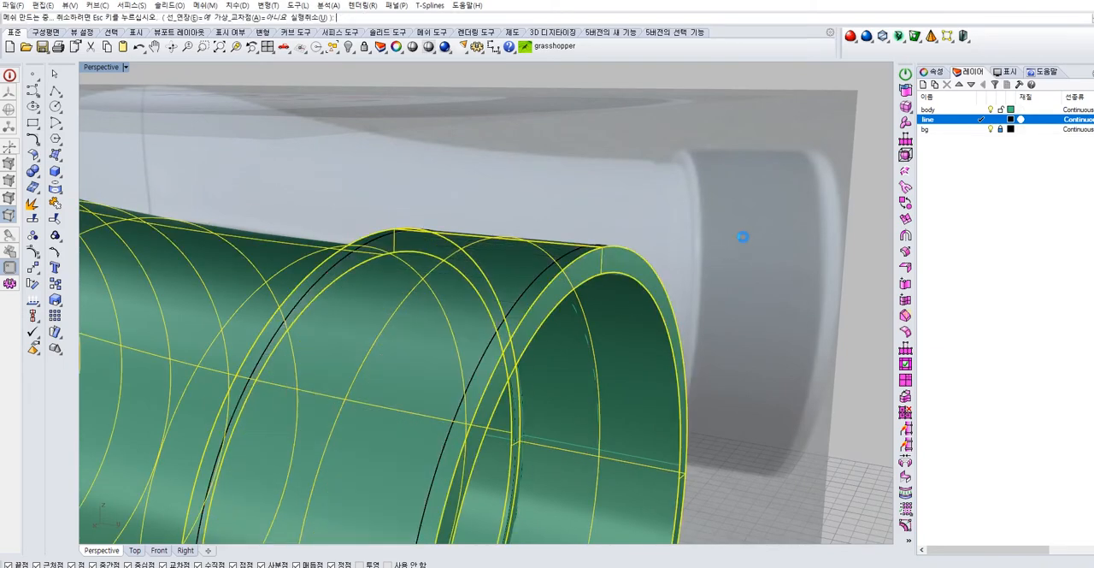
key("Return")
left_click(547, 270)
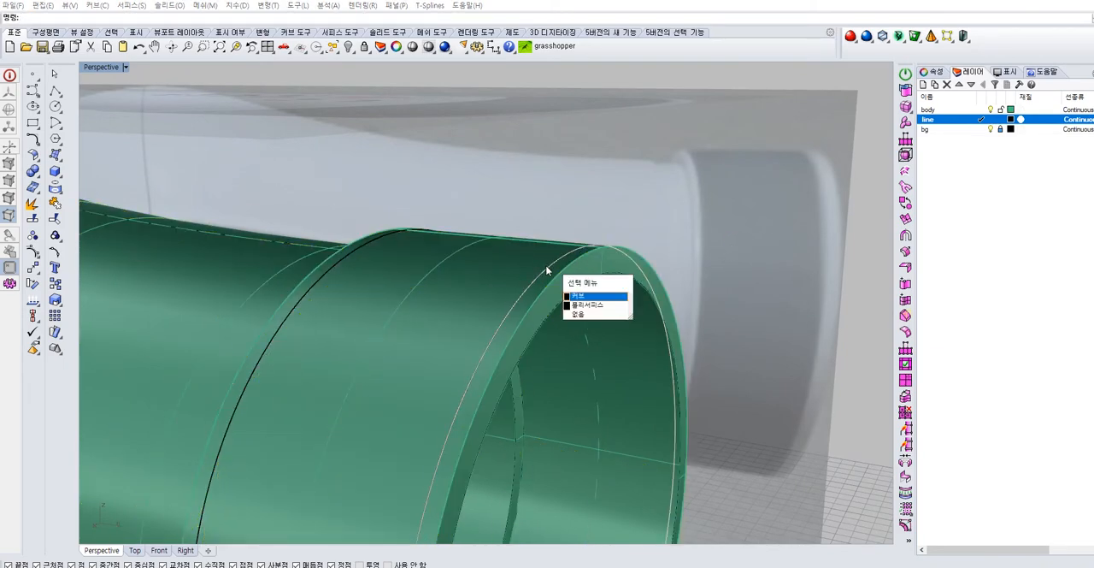
left_click(578, 306)
right_click_drag(511, 315, 531, 314)
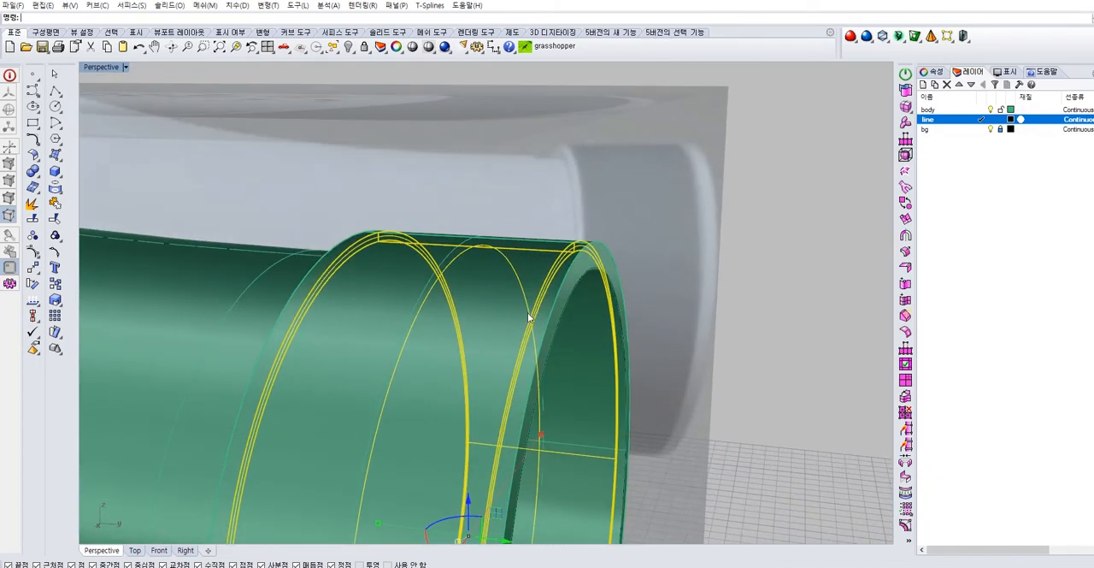
Trim away the collar's outer wall between the two flanges, using the selected ring polysurface as the cutting object
type("tr")
key("Return")
left_click(486, 311)
left_click(526, 342)
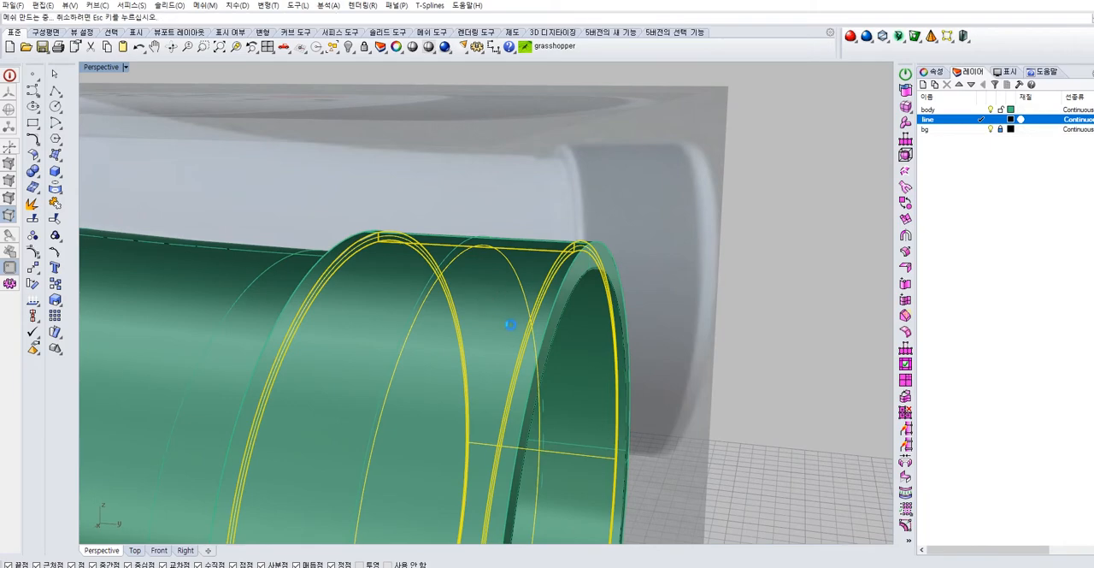
left_click(511, 320)
key("Return")
key("ctrl+alt+w")
right_click(104, 69)
left_click(111, 108)
mouse_move(623, 228)
right_mouse_down()
mouse_move(671, 258)
mouse_move(469, 281)
mouse_move(471, 166)
mouse_move(622, 200)
mouse_move(755, 171)
mouse_move(411, 311)
mouse_move(514, 352)
mouse_move(430, 384)
mouse_move(403, 353)
mouse_move(427, 282)
mouse_move(564, 256)
right_mouse_up()
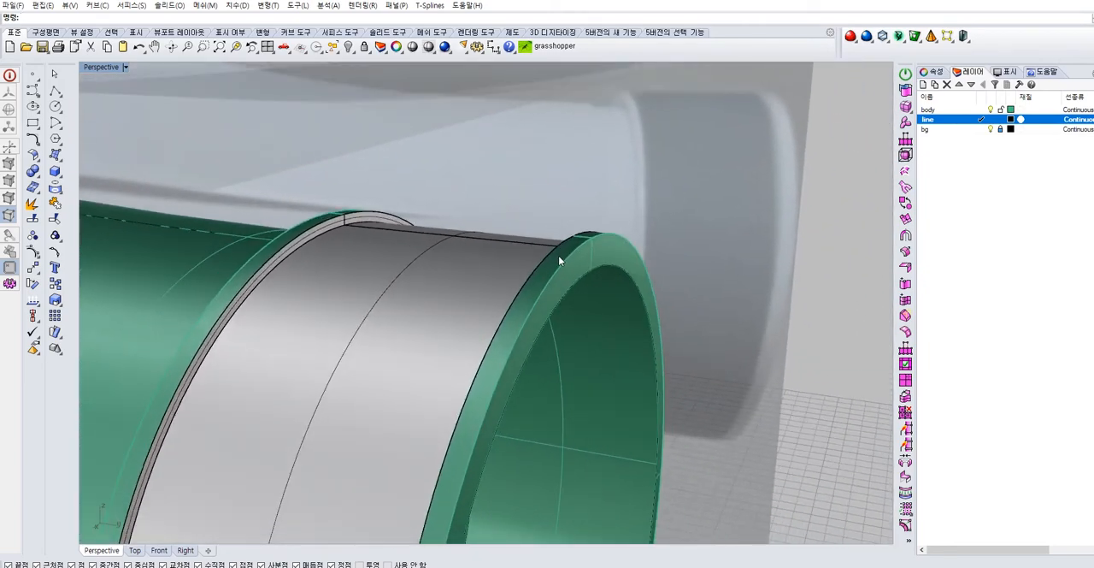
Assign the exposed ring polysurface in the collar recess to the body layer
left_click(426, 246)
left_click(934, 72)
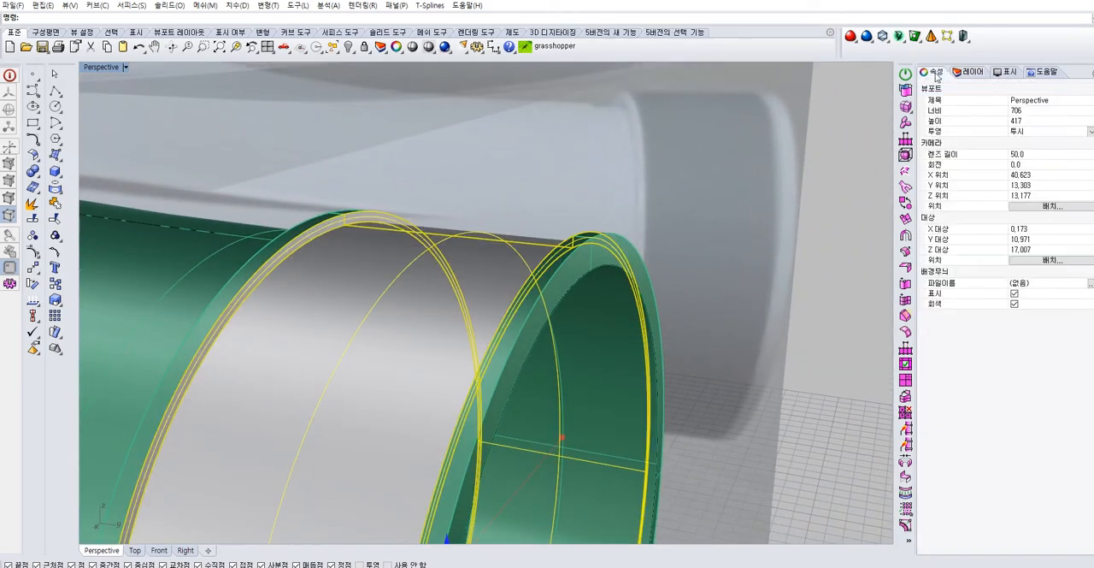
left_click(1051, 138)
left_click(1056, 155)
left_click(608, 261)
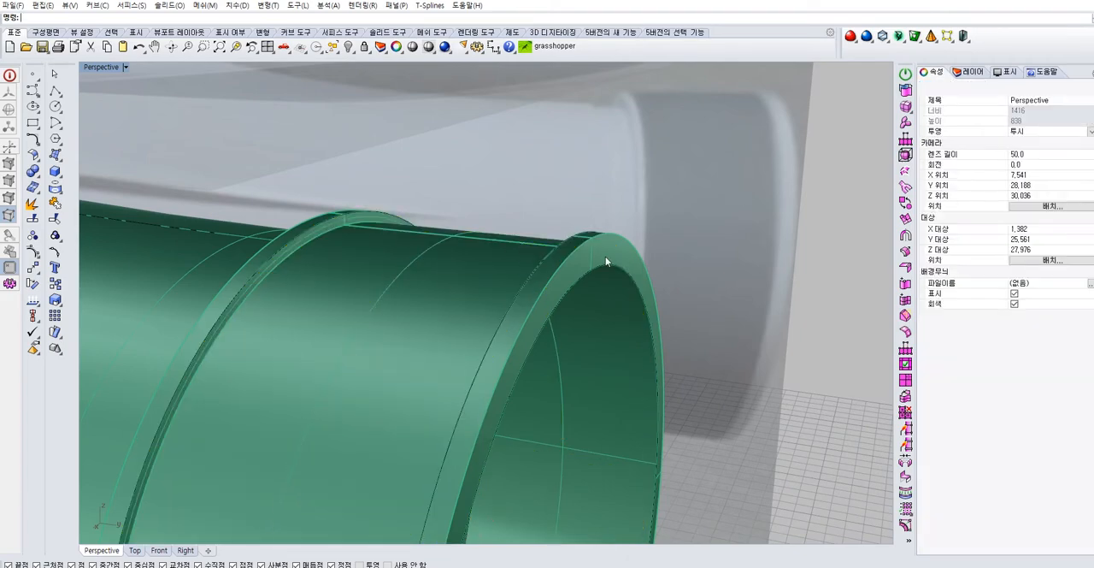
Inspect the recessed collar band up close, selecting its polysurfaces and the groove's boundary curves to check them
left_click(397, 282)
left_click(570, 272, "shift")
left_click(600, 300)
left_click(204, 234, "shift")
key("Escape")
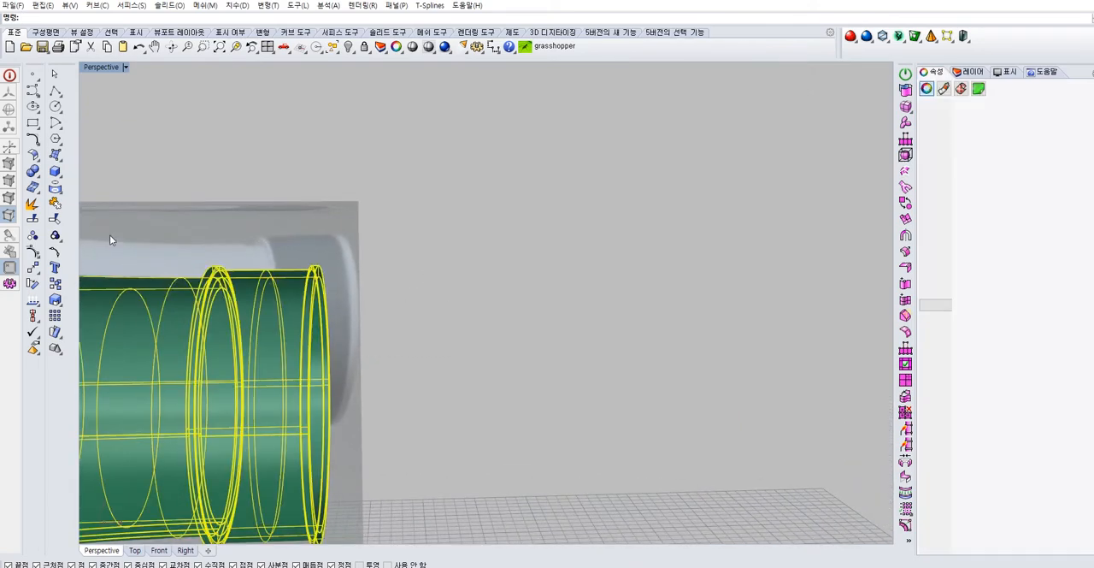
left_click(434, 301)
scroll(231, 282, "up", 3)
right_click_drag(231, 282, 271, 223)
left_click(273, 218)
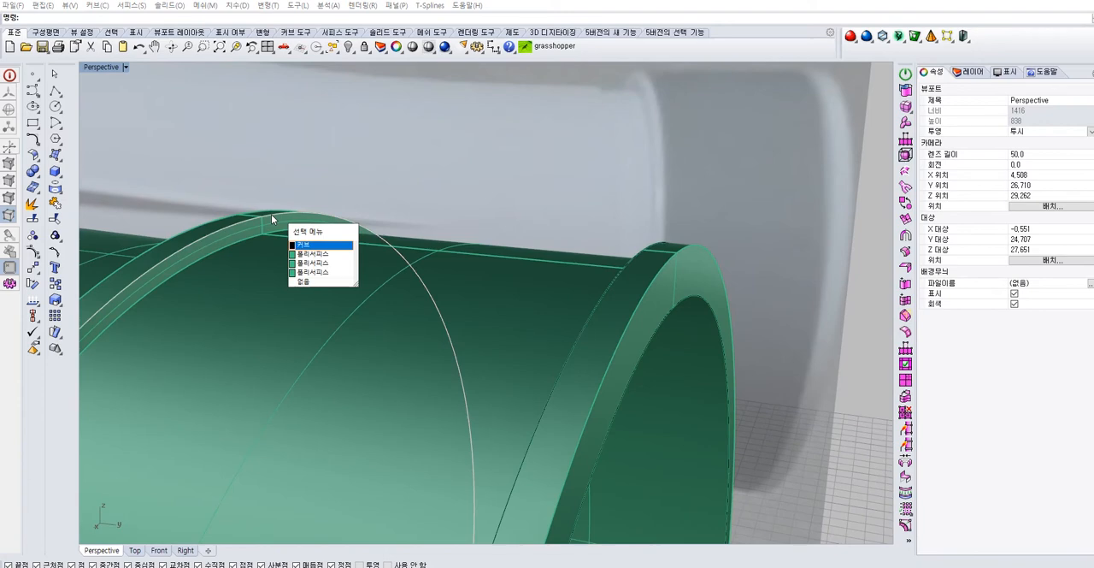
left_click(756, 242)
scroll(475, 259, "down", 6)
left_click(379, 232)
left_click(492, 253)
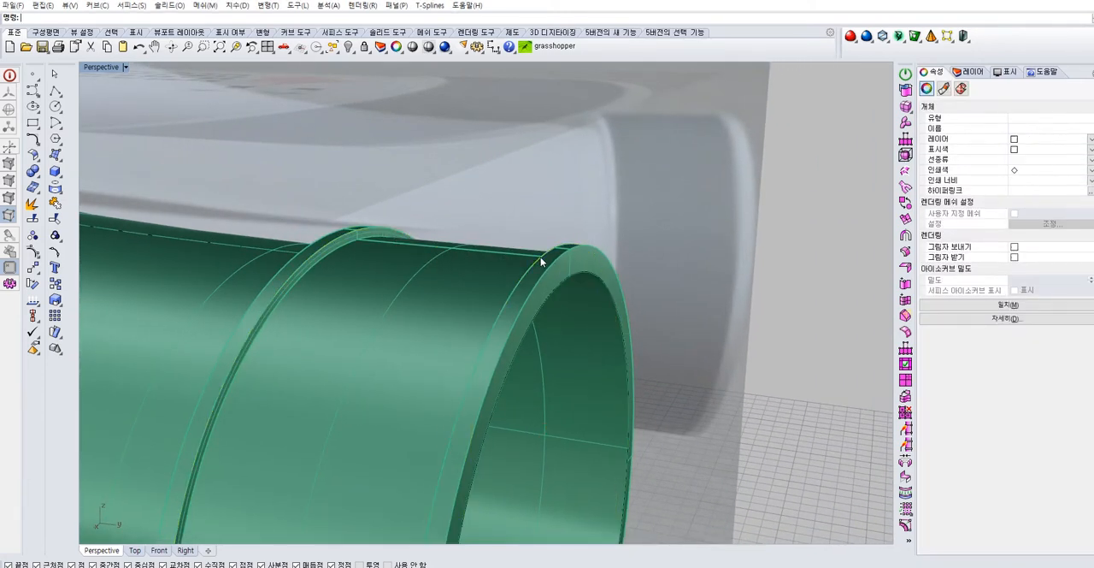
key("Escape")
right_click_drag(540, 256, 204, 224)
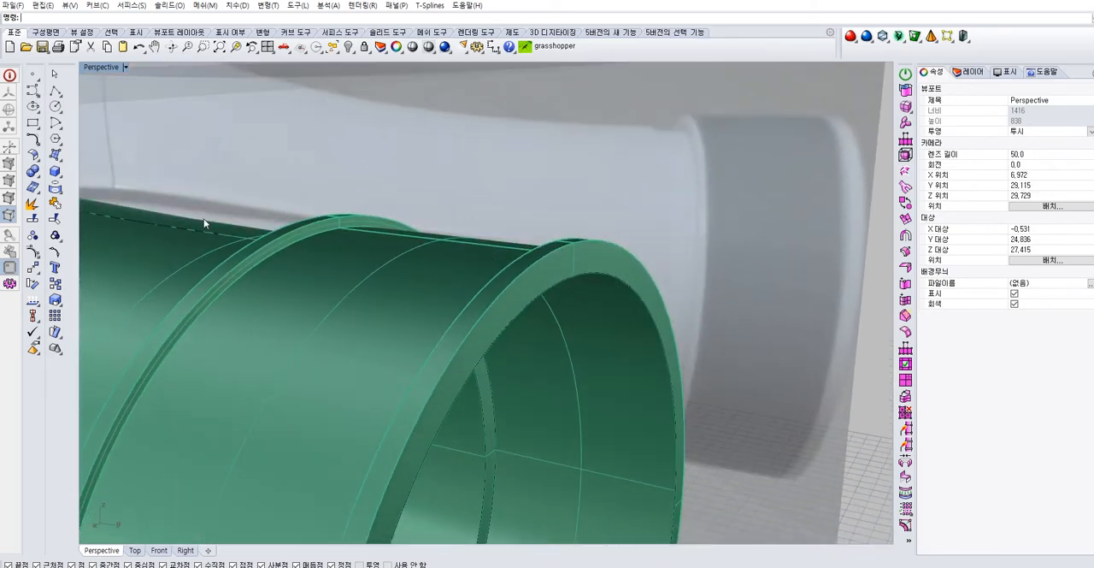
left_click(61, 194)
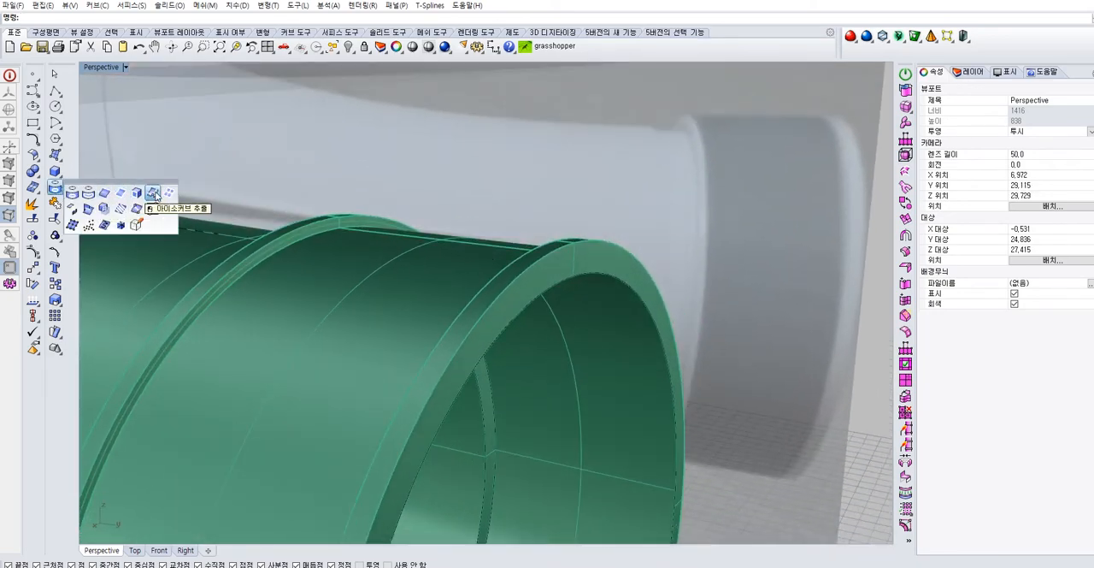
left_click(270, 255)
right_click_drag(311, 283, 590, 266)
left_click(634, 256)
right_click(646, 254)
left_click(701, 245)
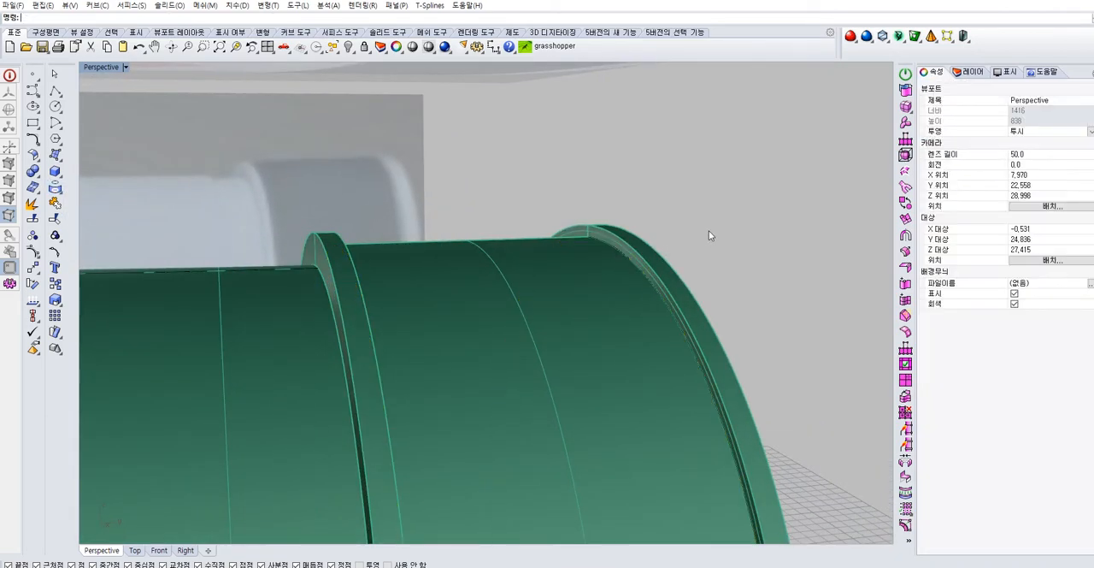
Extrude the circular edge curve of the collar recess across to the opposite flange without solid caps, and select the extruded surface
right_click_drag(709, 230, 574, 234)
left_click(62, 163)
left_click(79, 213)
left_click(297, 247)
left_click(298, 246)
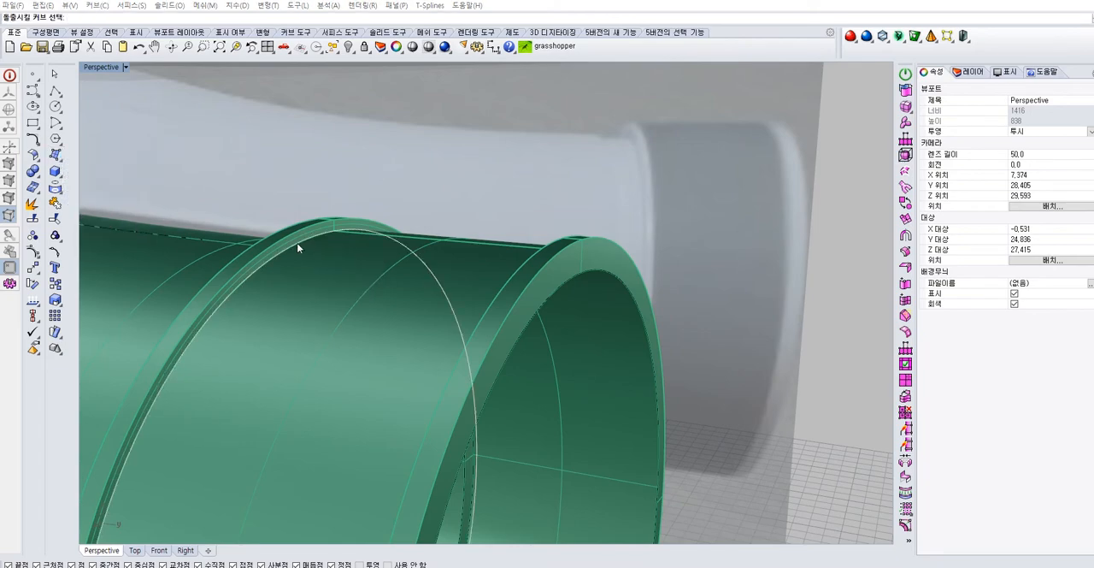
right_click(328, 253)
right_click_drag(342, 250, 416, 263)
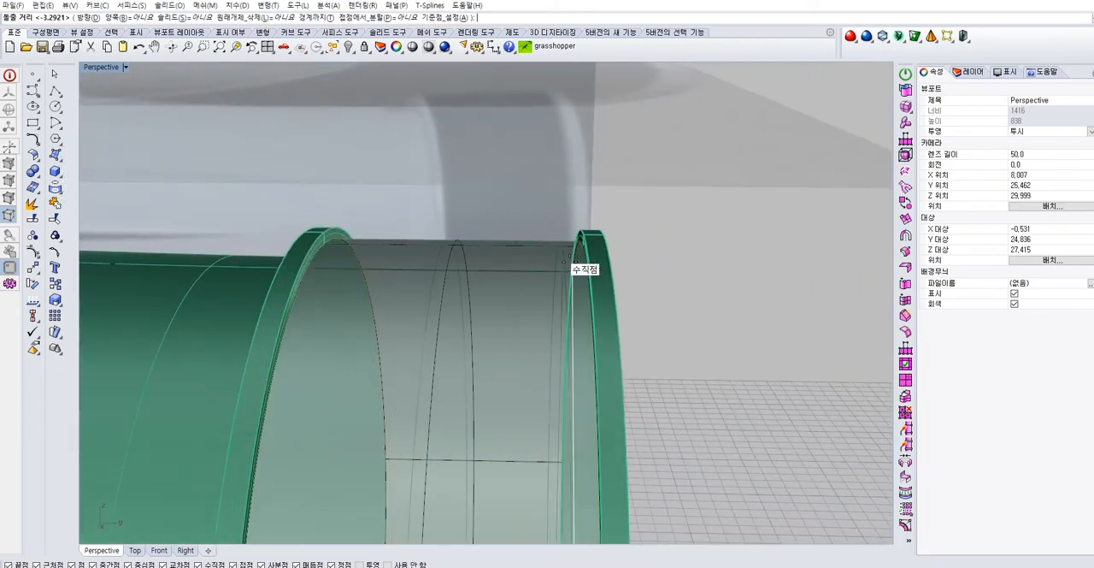
left_click(583, 241)
right_click_drag(685, 301, 521, 287)
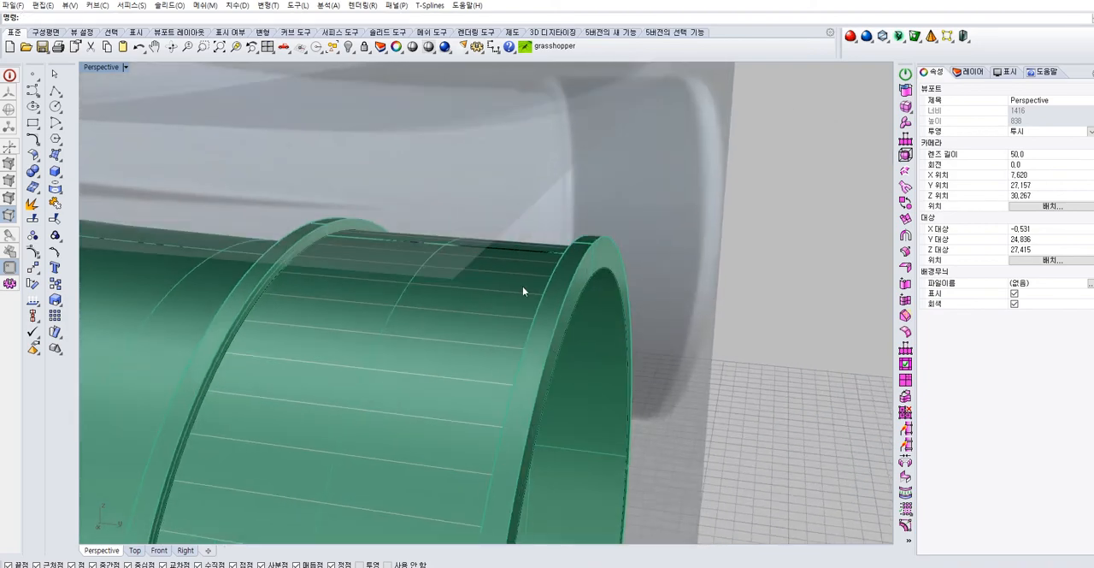
left_click(509, 290)
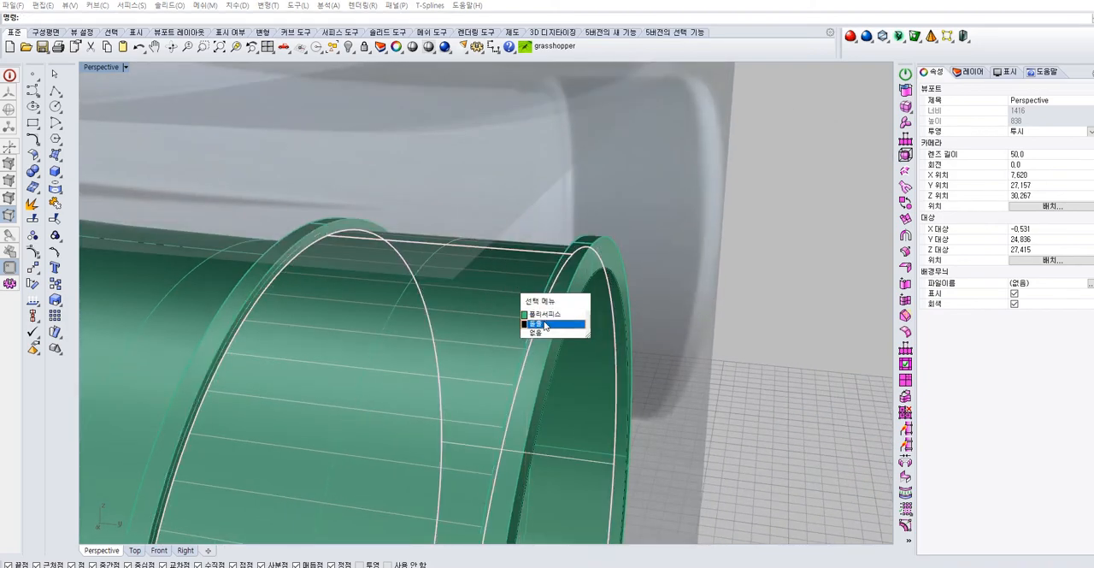
left_click(544, 326)
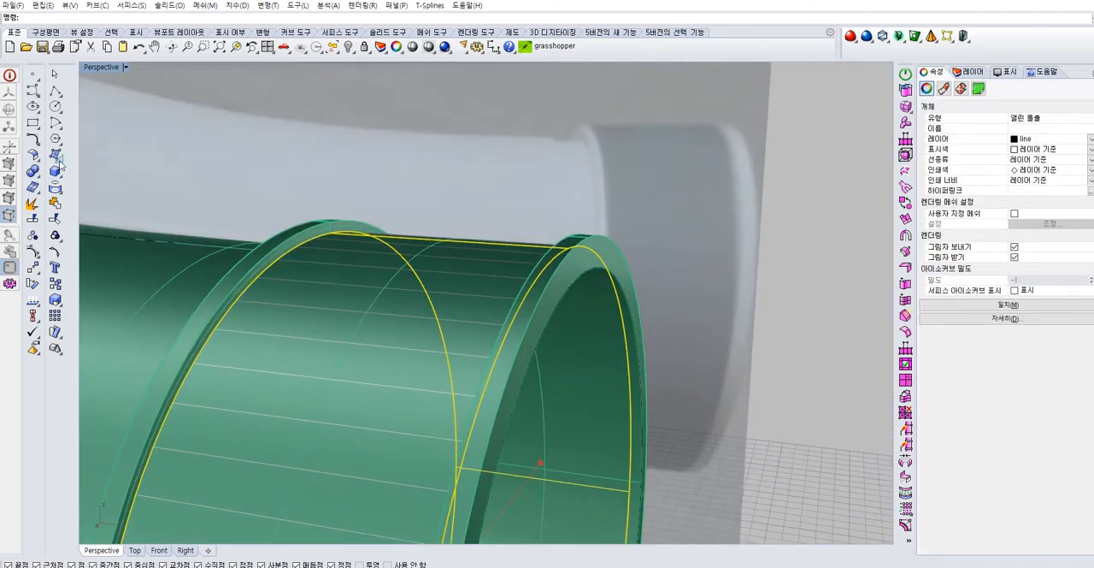
Try offsetting the extruded band surface outward by 0.2 as a solid, and undo the offset
left_click(34, 156)
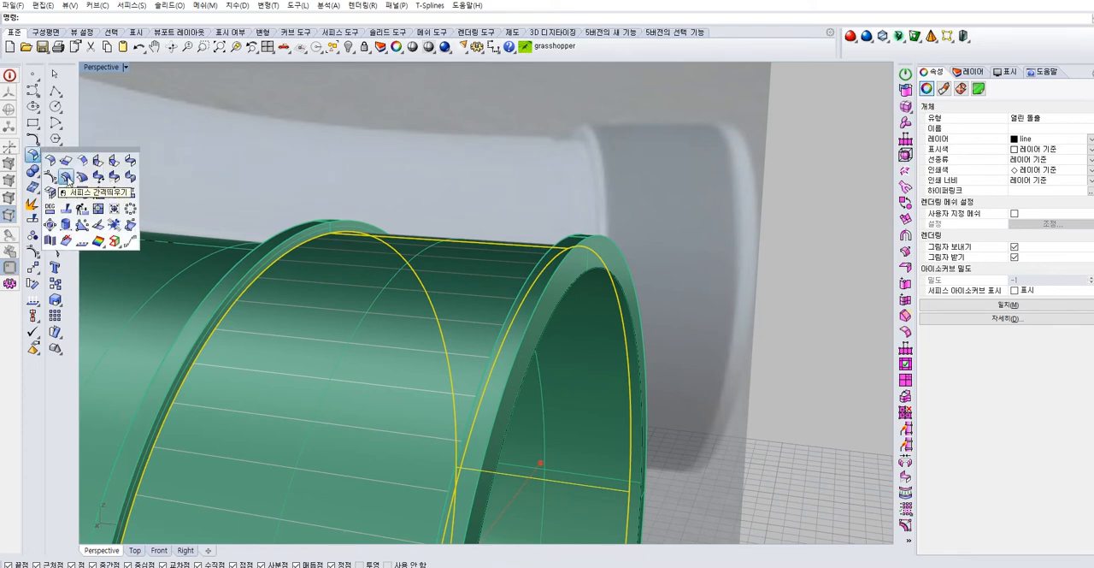
left_click(66, 176)
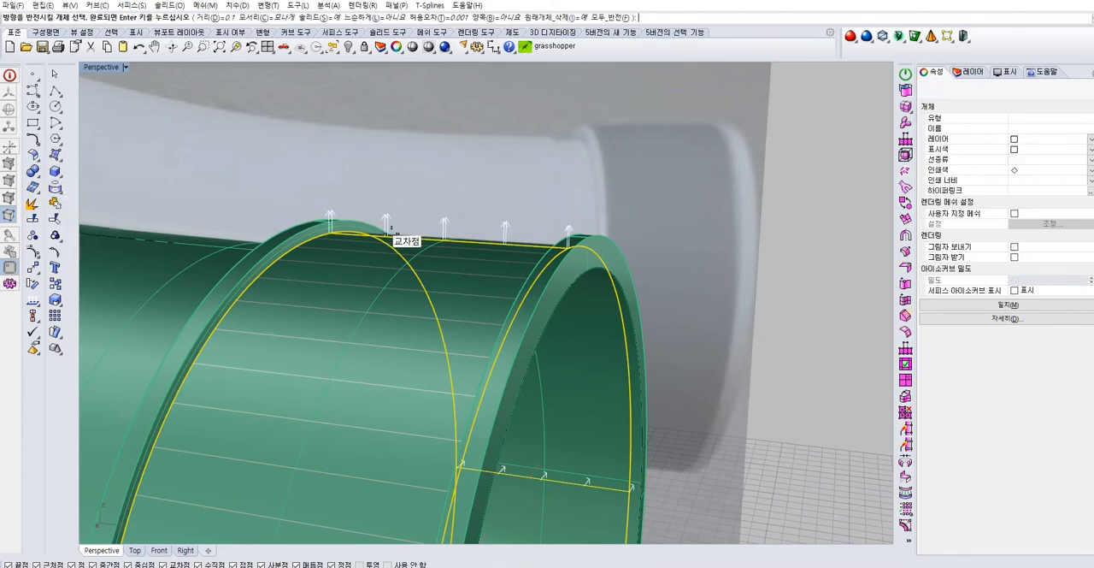
left_click(229, 18)
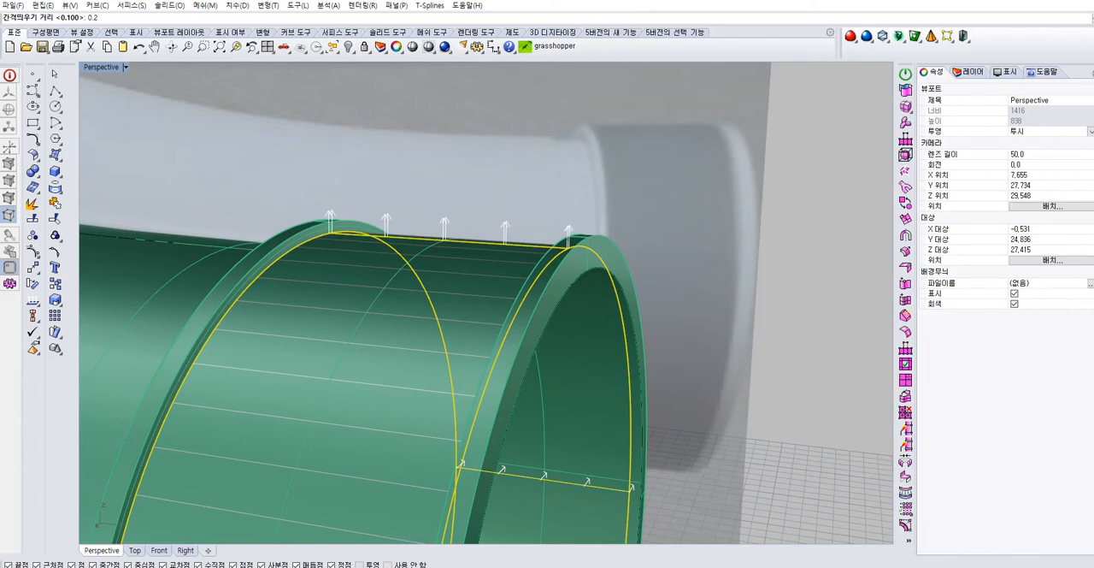
key("Return")
right_click(550, 163)
scroll(603, 202, "down", 6)
mouse_move(603, 202)
right_mouse_down()
mouse_move(676, 197)
mouse_move(616, 212)
right_mouse_up()
scroll(592, 213, "up", 4)
key("ctrl+z")
Offset the extruded band surface outward by 0.15 as a solid to fill the collar recess
right_click(575, 210)
right_click_drag(447, 215, 393, 205)
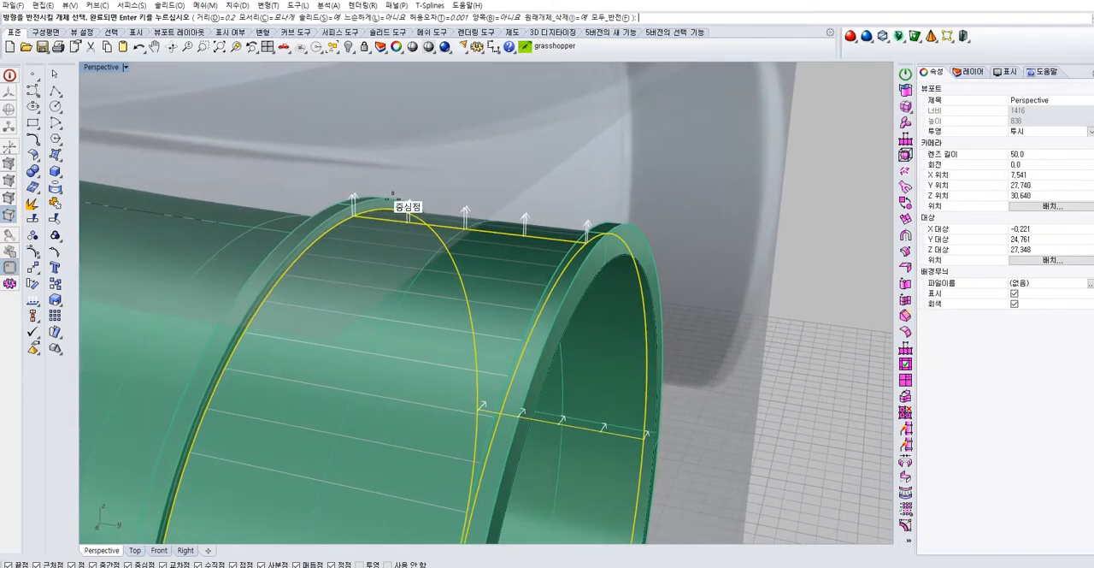
left_click(227, 17)
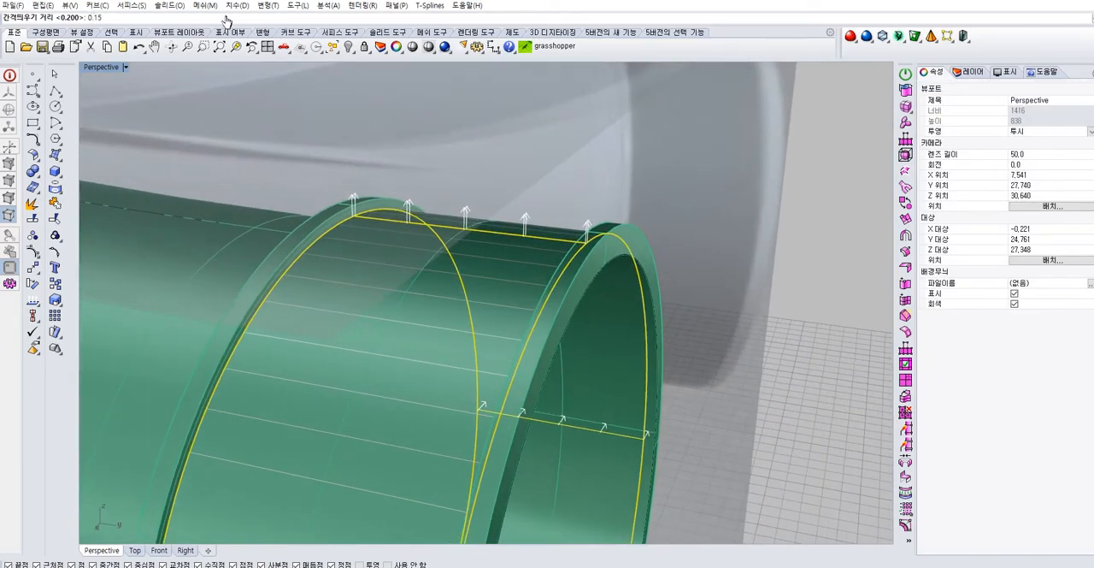
key("Return")
right_click(482, 183)
left_click(634, 173)
right_click_drag(574, 198, 672, 203)
scroll(672, 203, "down", 12)
right_click_drag(589, 269, 465, 298)
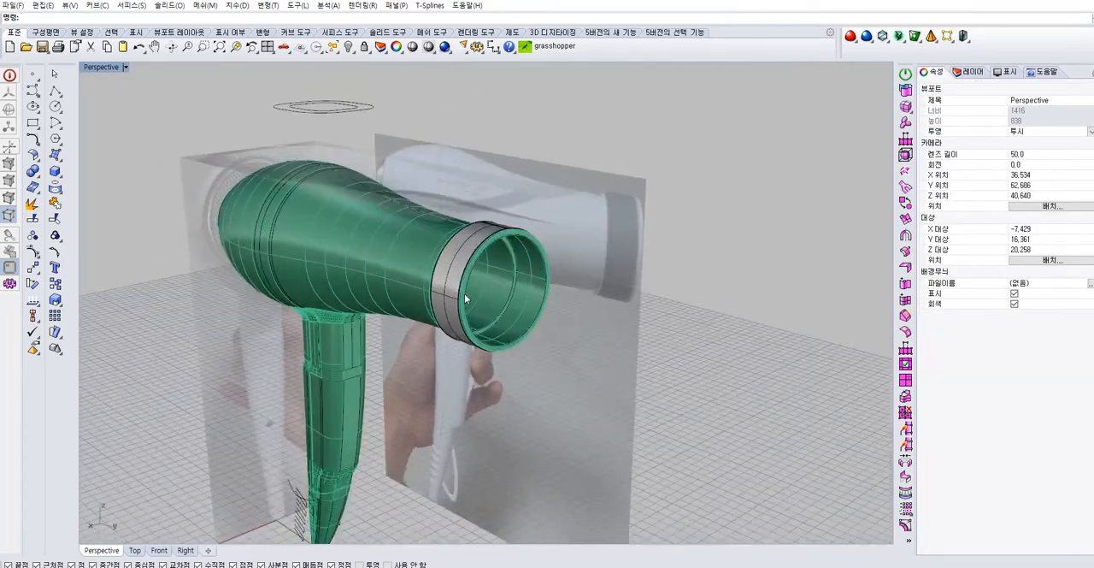
Turn off the bg layer to hide the reference pictures around the hair dryer
scroll(464, 299, "up", 8)
right_click_drag(425, 194, 324, 251)
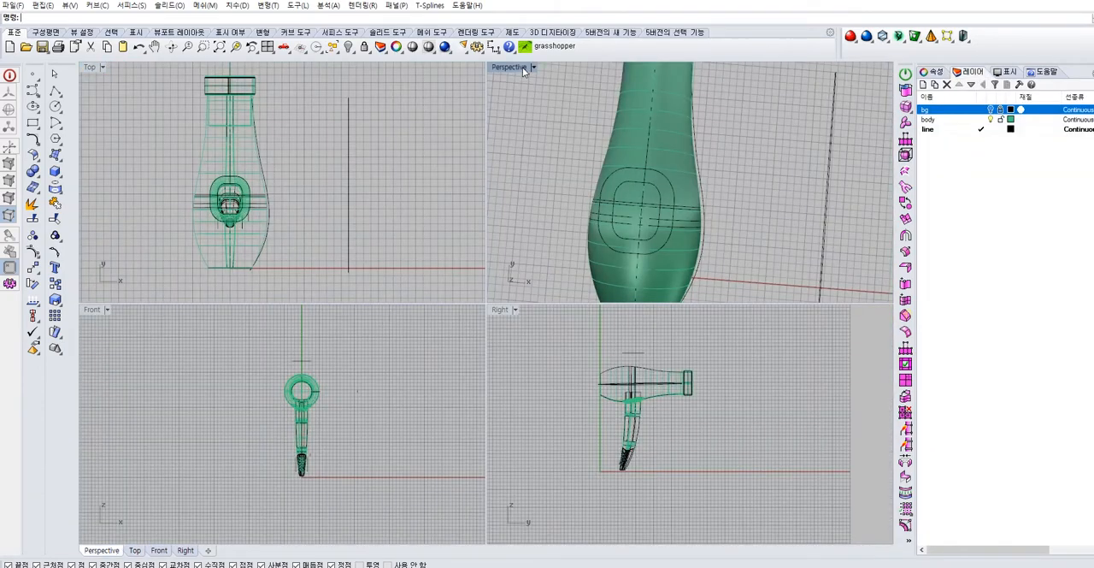
double_click(523, 69)
right_click_drag(547, 257, 495, 312)
right_click_drag(496, 312, 484, 294, "ctrl")
right_click_drag(330, 290, 453, 329)
right_click_drag(453, 329, 531, 272, "shift")
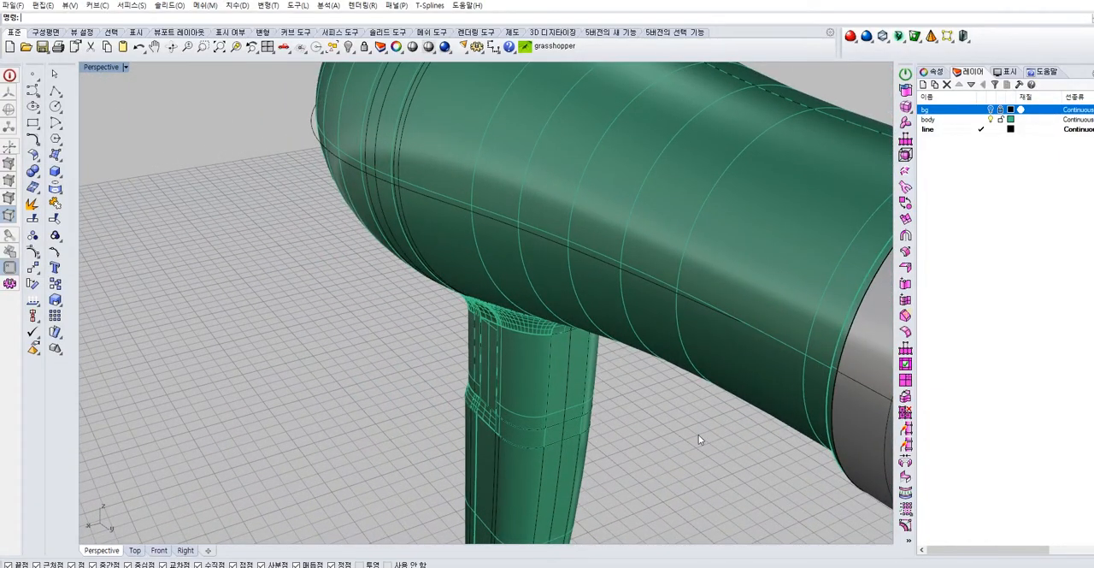
Hide the hair dryer's main body to expose the construction curves running along its side
left_click(650, 340)
left_click(351, 48)
mouse_move(656, 286)
right_mouse_down()
mouse_move(740, 310)
mouse_move(656, 303)
right_mouse_up()
scroll(669, 295, "up", 4)
left_click(678, 293)
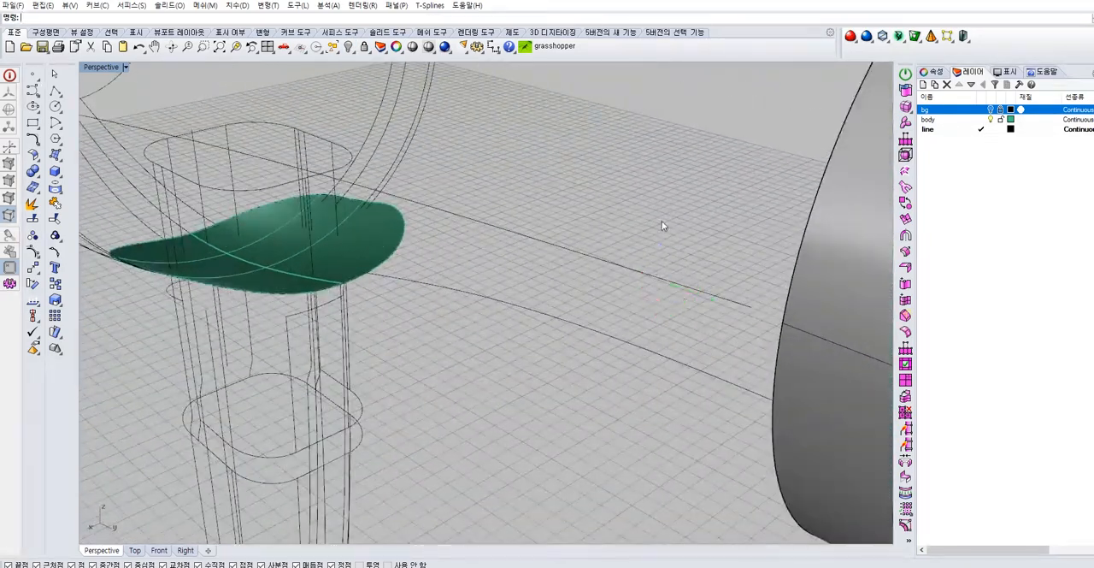
scroll(694, 270, "down", 4)
right_click_drag(694, 271, 637, 283, "shift")
scroll(638, 283, "up", 5)
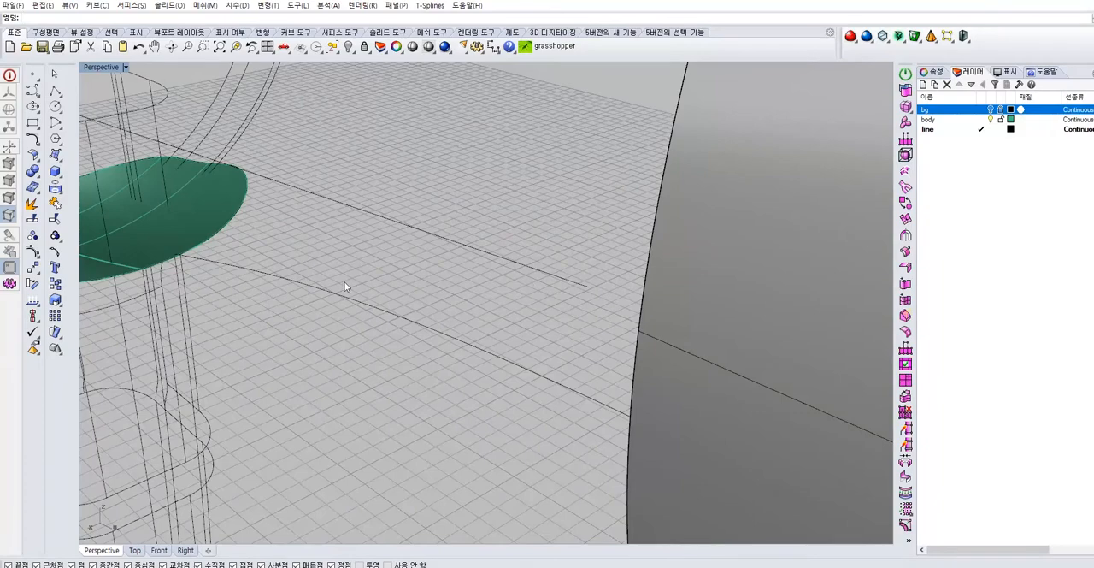
Draw a flat ellipse by diameter in the Front view, with one end of its long axis on the horizontal line's endpoint
left_click(37, 174)
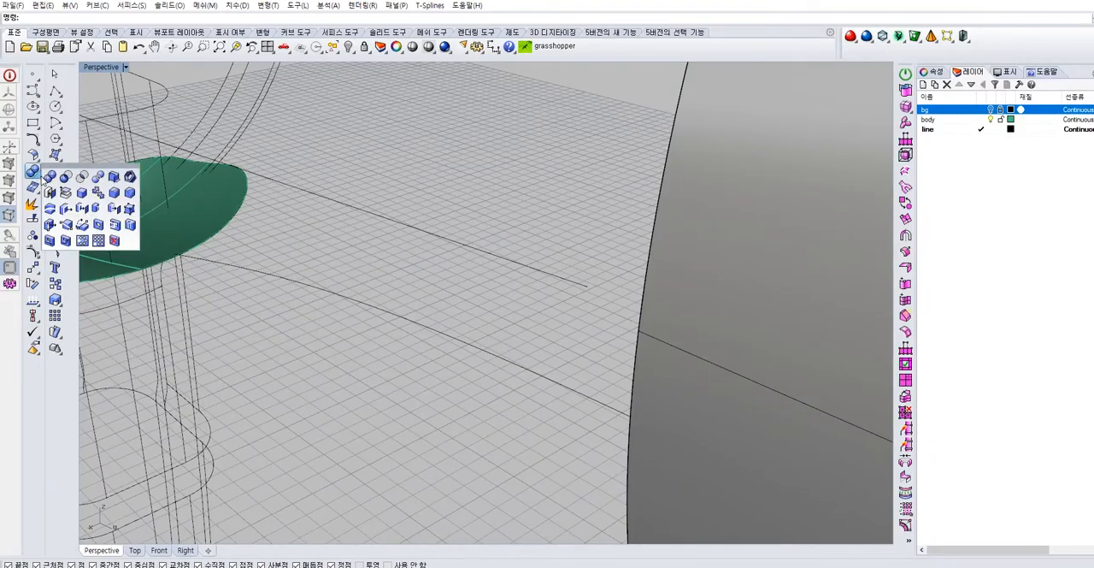
left_click(34, 106)
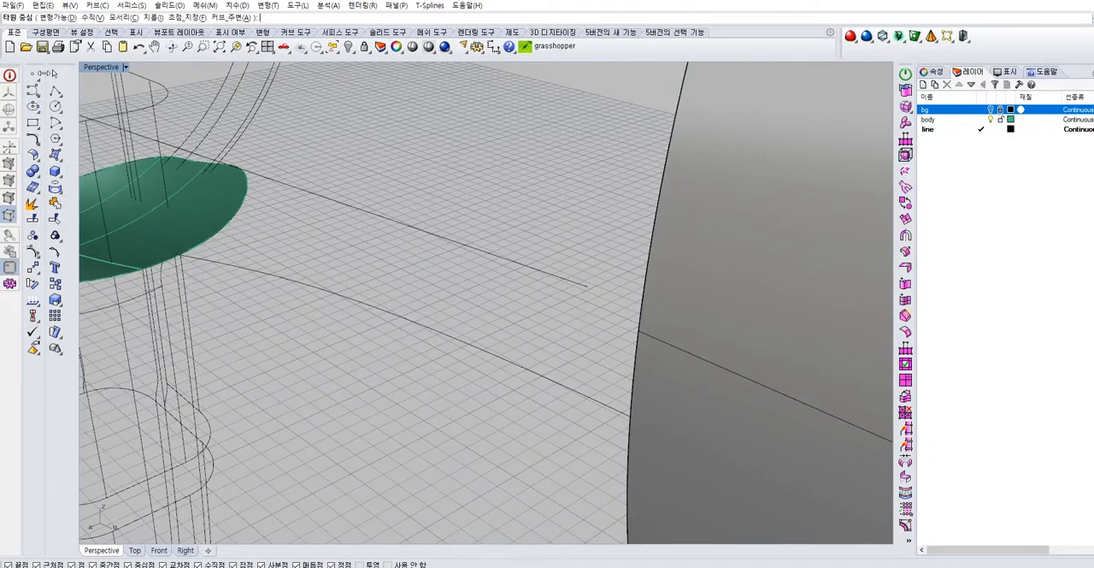
left_click(38, 113)
left_click(65, 112)
double_click(101, 67)
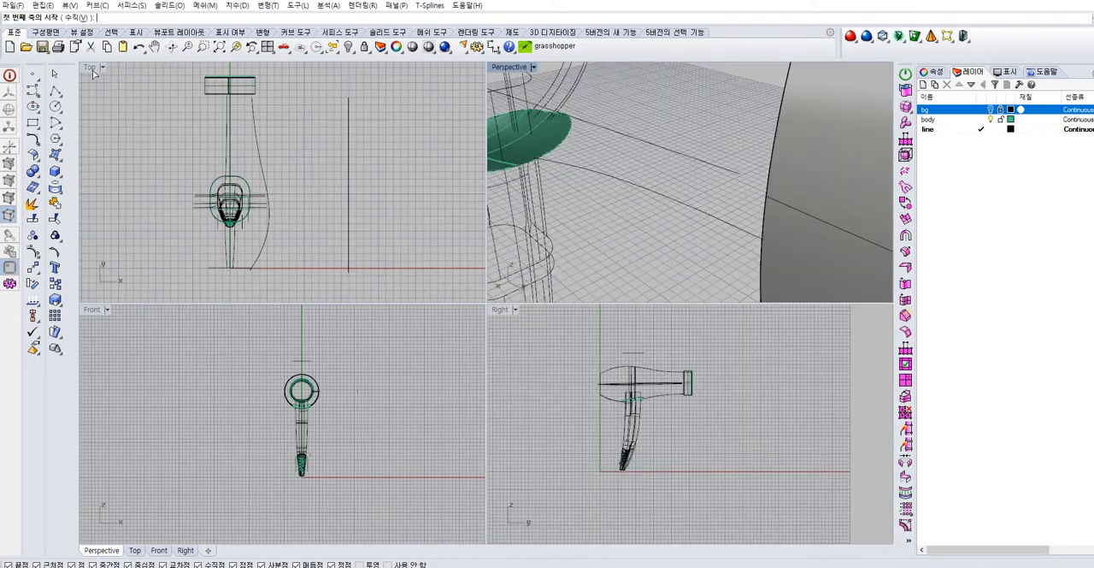
scroll(358, 383, "up", 6)
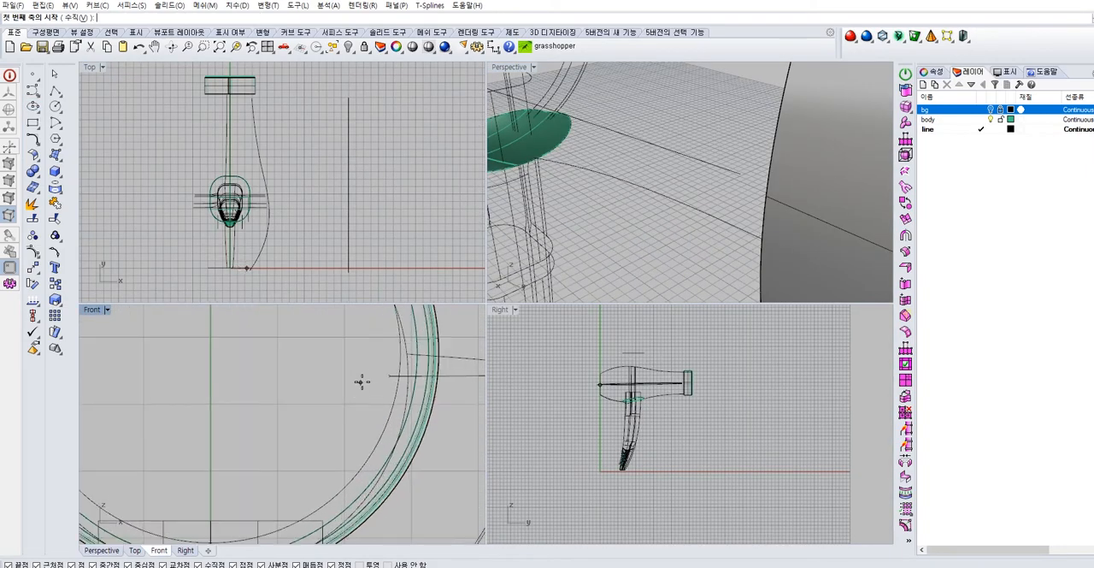
scroll(389, 377, "up", 3)
left_click_drag(376, 356, 368, 342)
key("Delete")
right_click(393, 364)
left_click(396, 365)
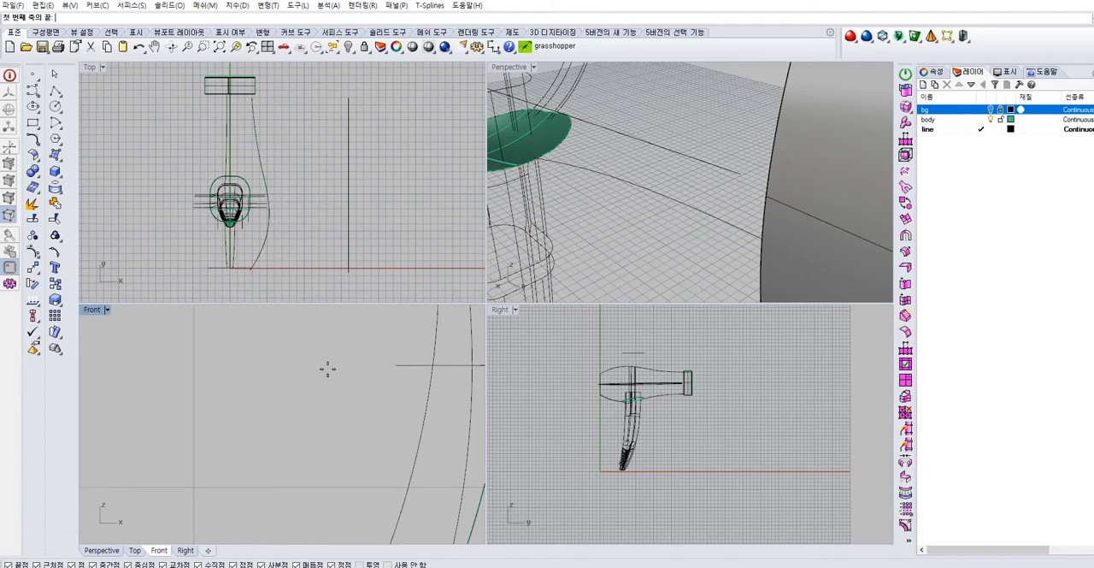
left_click(363, 376)
scroll(373, 361, "up", 3)
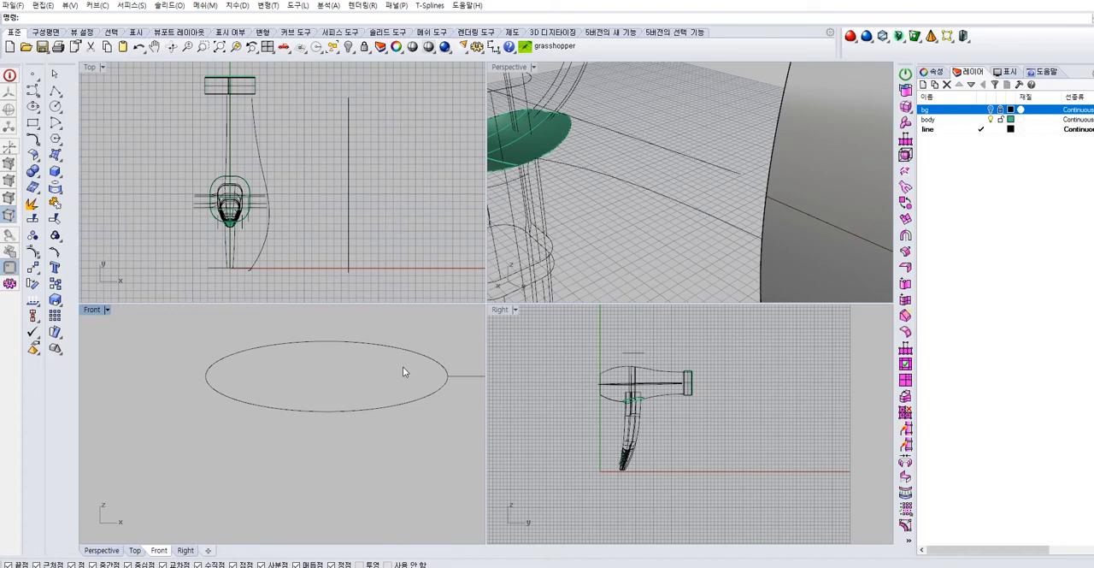
Check the new ellipse in the Front and Perspective views, then switch to Photos to view the side seam on the reference hair dryer
left_click(376, 409)
right_click_drag(381, 379, 340, 399)
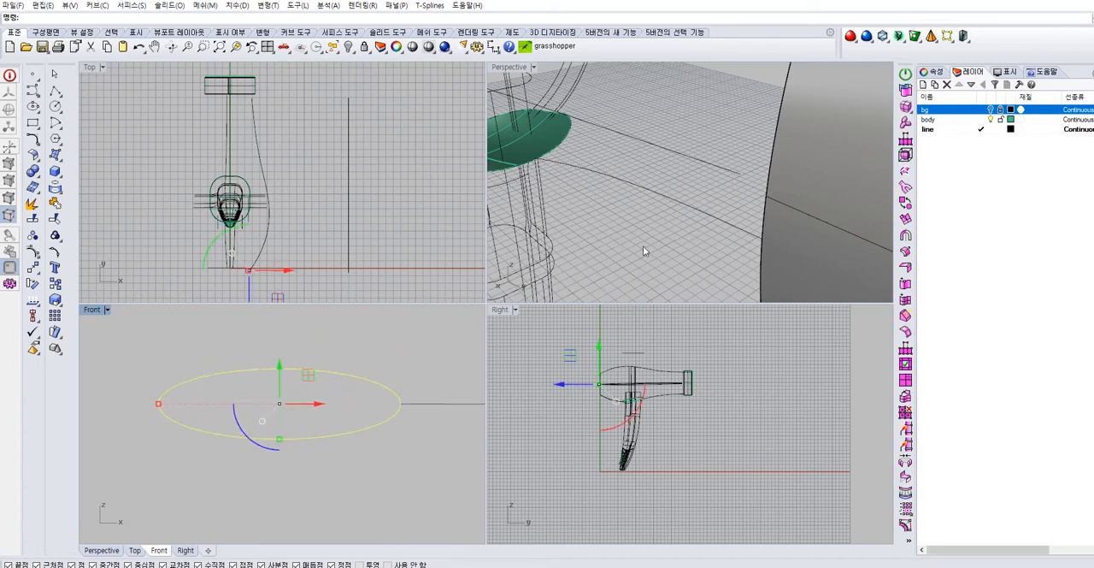
scroll(645, 246, "down", 6)
right_click_drag(647, 220, 710, 214)
scroll(701, 214, "up", 5)
key("Escape")
right_click_drag(345, 438, 343, 431)
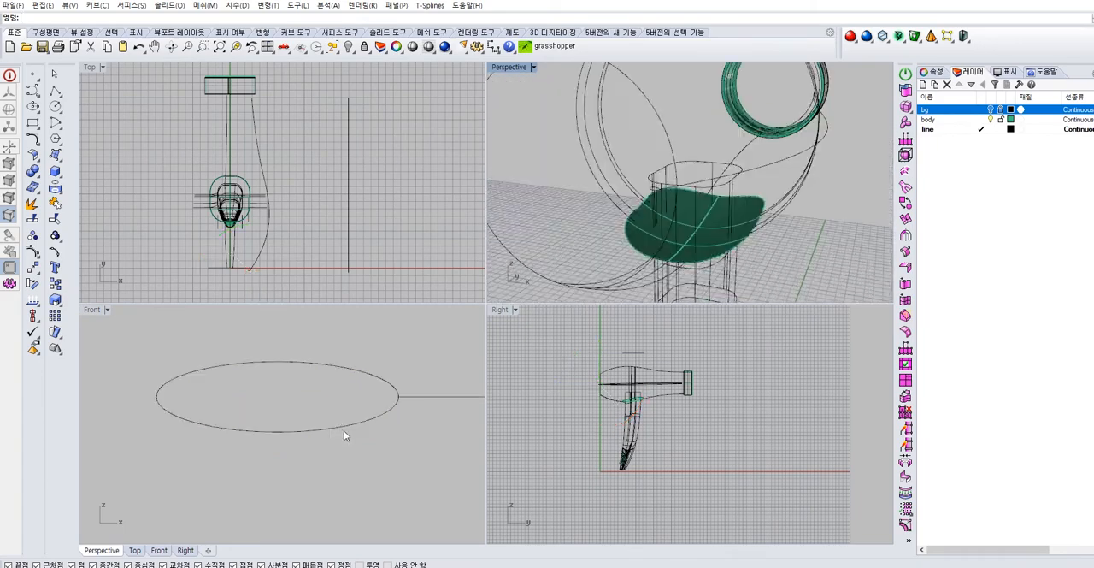
left_click(344, 430)
scroll(351, 417, "up", 4)
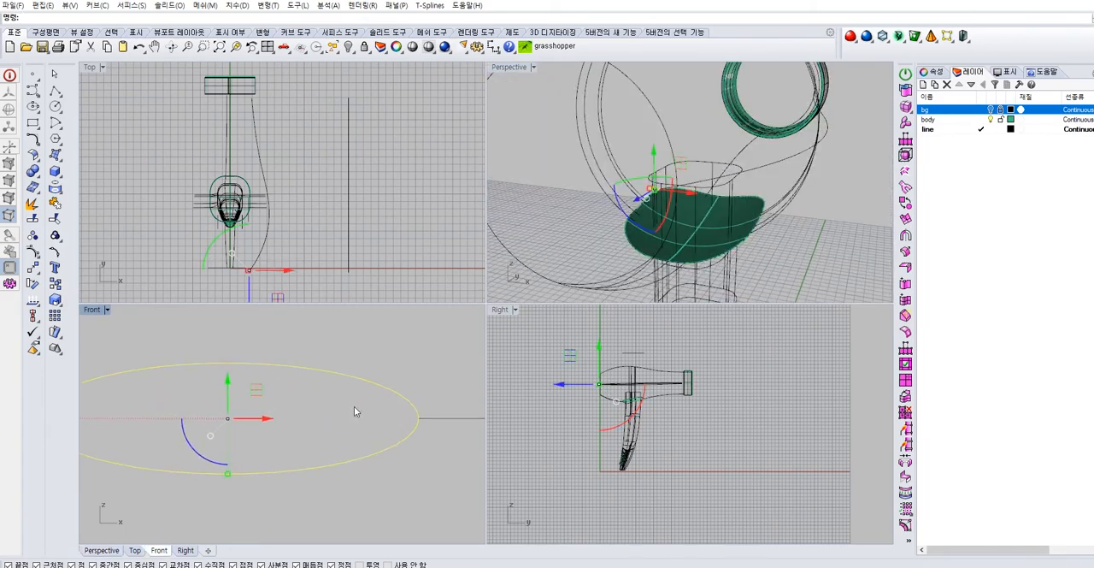
key("Escape")
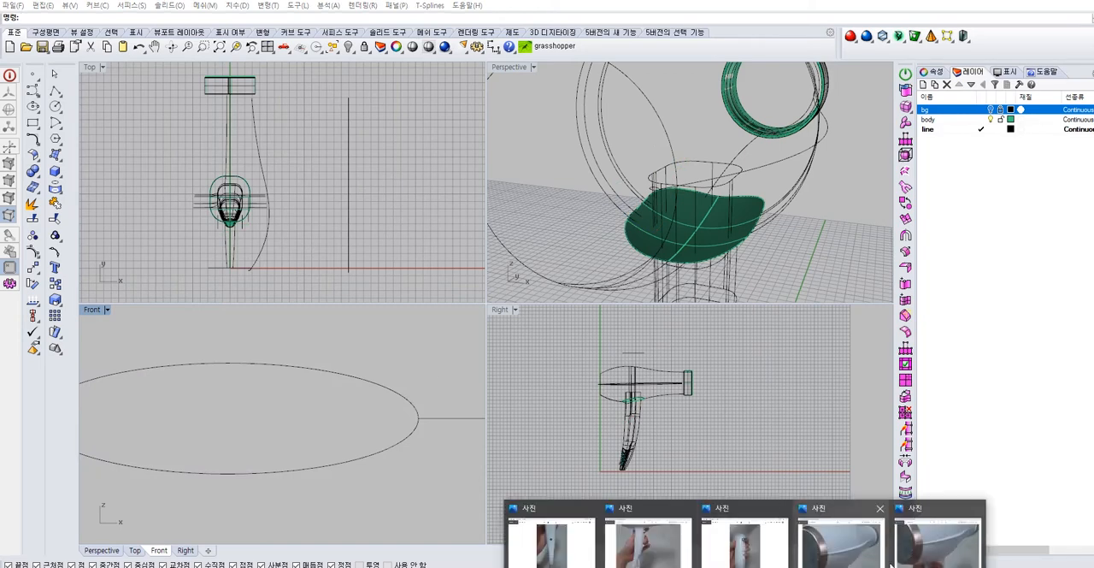
left_click(889, 535)
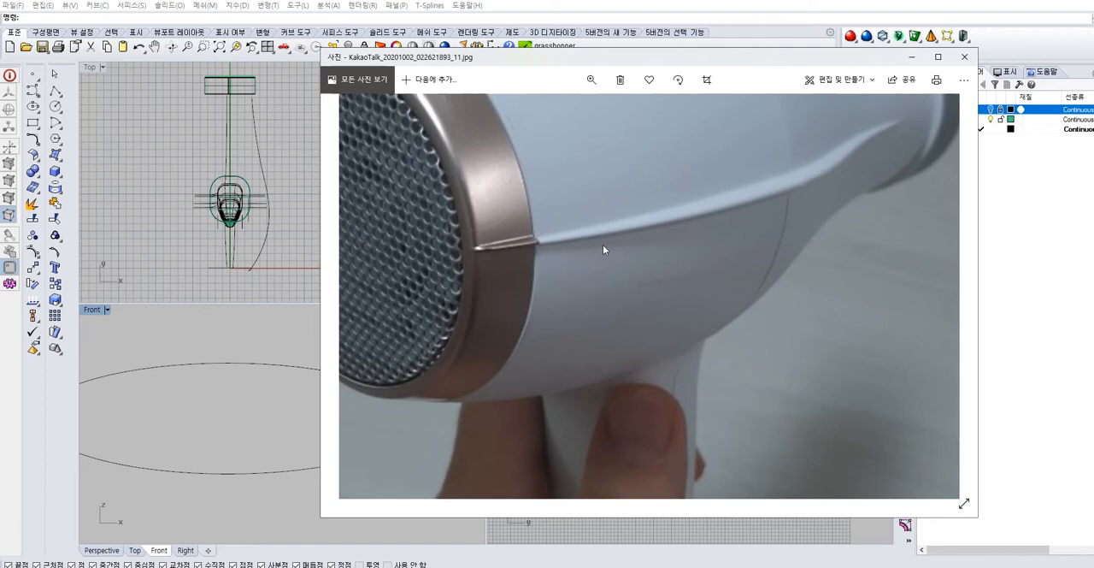
Minimize the reference photo and return to the hair dryer model
left_click(911, 59)
left_click_drag(337, 400, 337, 398)
scroll(335, 391, "down", 2)
Copy the flat ellipse from its end on the side curve to a point near the curve's widest part
left_click_drag(289, 442, 291, 423)
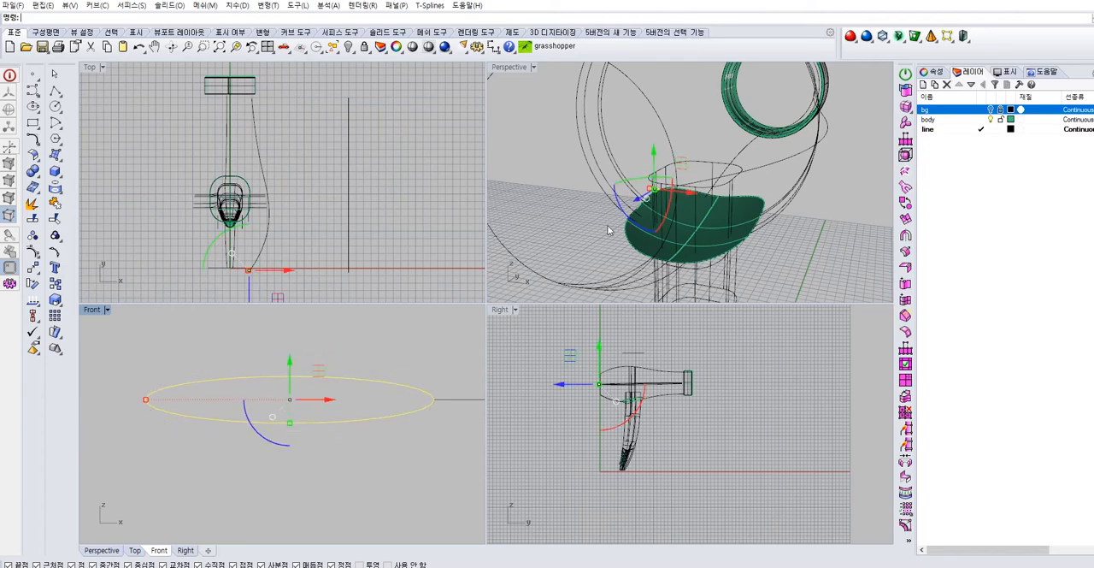
left_click(590, 237)
scroll(688, 143, "up", 3)
right_click_drag(678, 182, 599, 206)
left_click(515, 215)
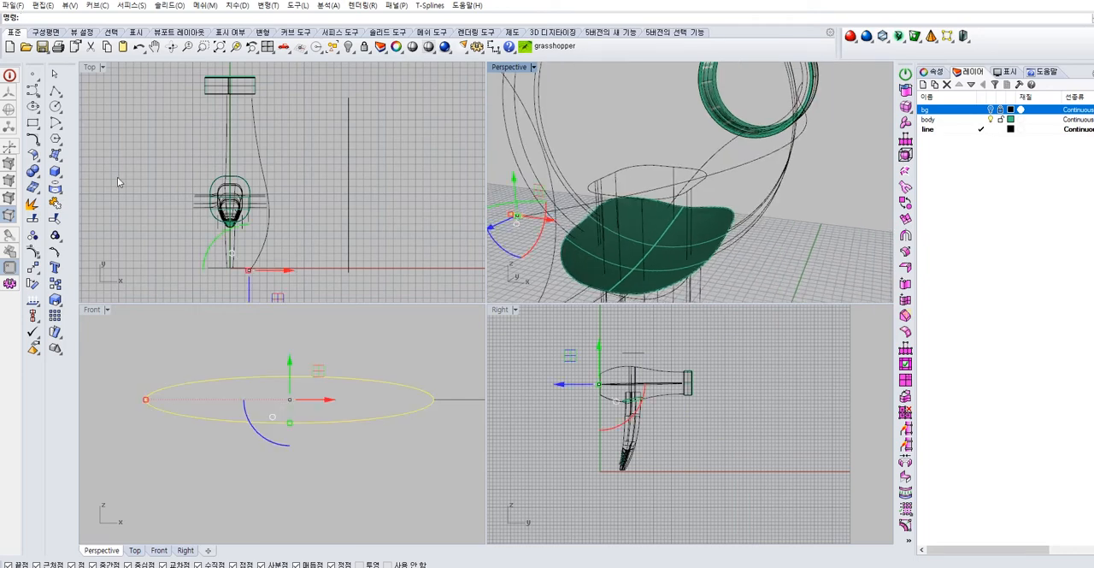
left_click(32, 268)
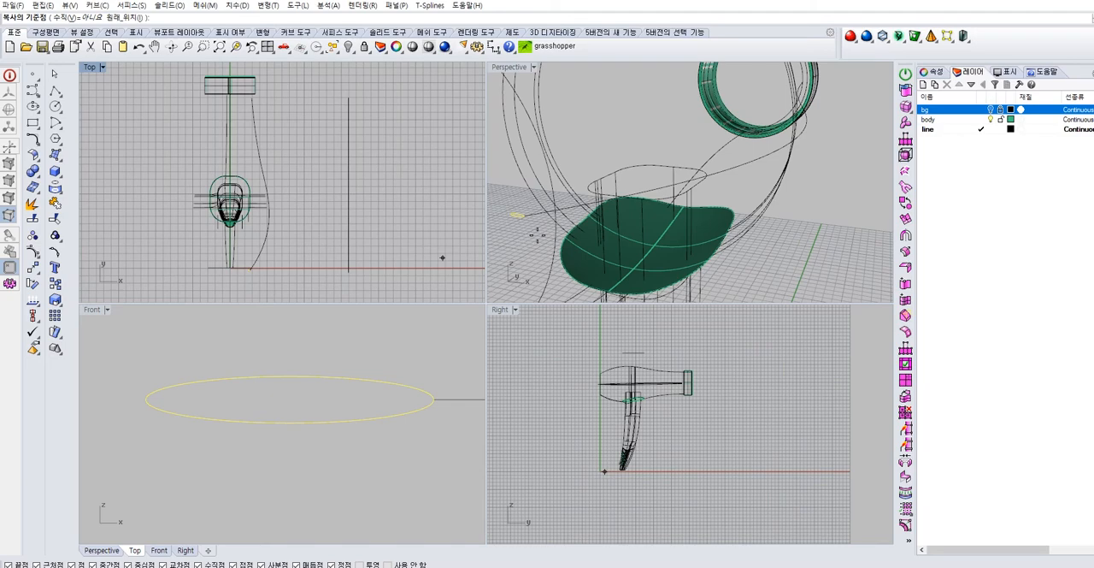
scroll(531, 222, "up", 3)
left_click(552, 212)
scroll(559, 211, "down", 9)
right_click_drag(643, 185, 605, 216)
scroll(604, 207, "up", 6)
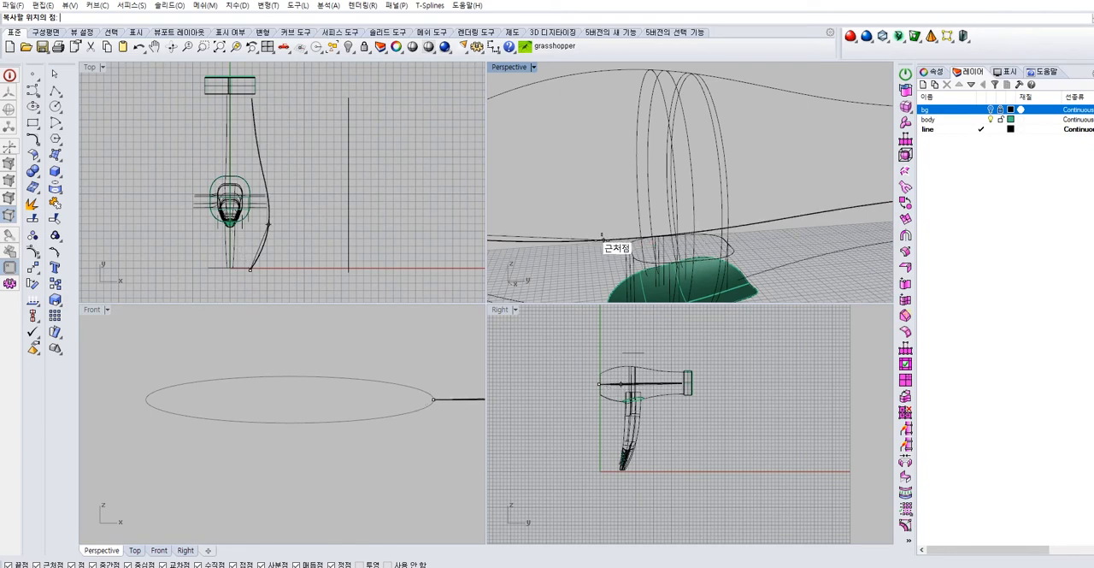
scroll(256, 228, "up", 6)
scroll(252, 229, "up", 2)
scroll(249, 226, "down", 3)
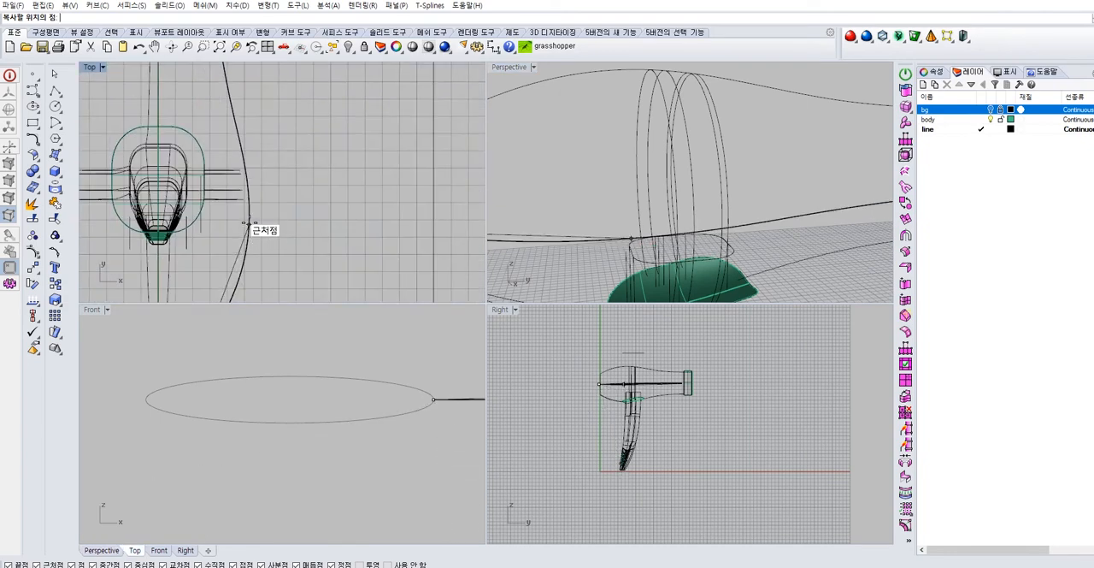
left_click(249, 213)
right_click(256, 217)
Scale the copied ellipse up, using its end on the side curve as the base point
left_click(247, 215)
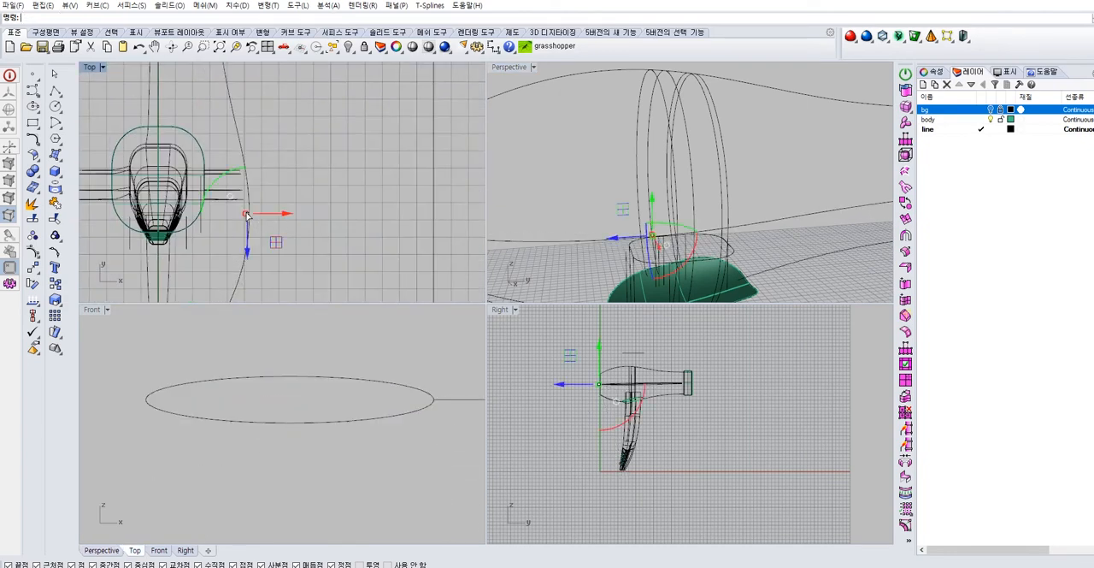
right_click_drag(630, 276, 808, 263)
right_click_drag(619, 259, 213, 208)
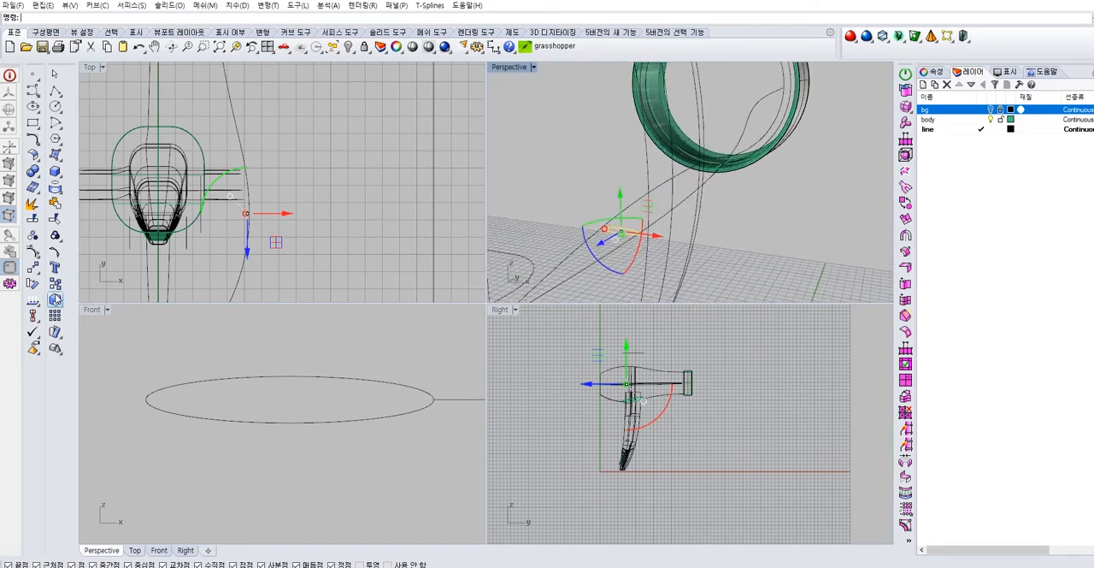
left_click(103, 305)
left_click(634, 233)
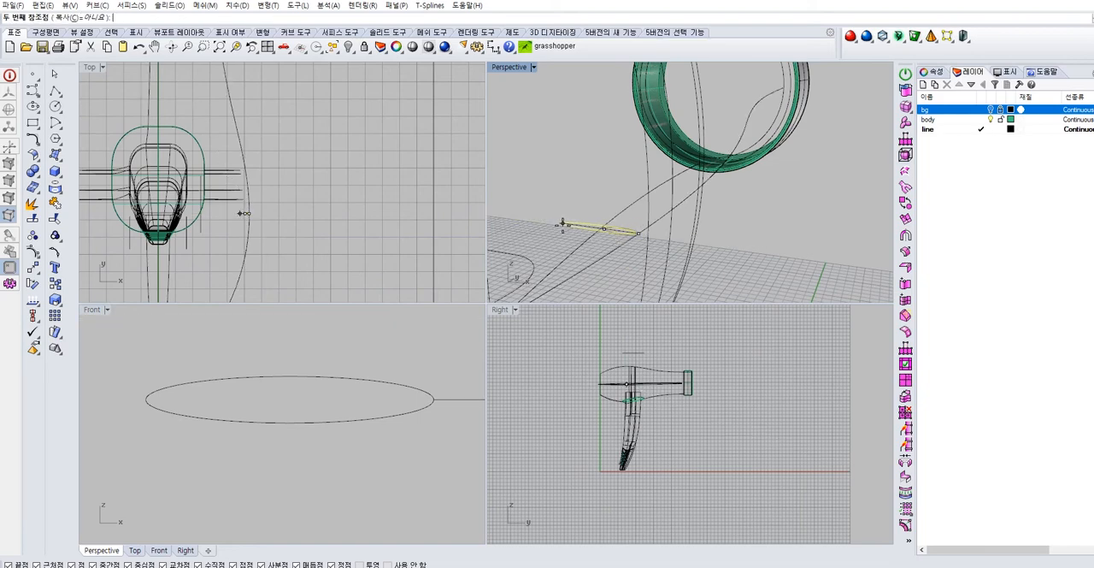
left_click(565, 224)
right_click_drag(570, 239, 609, 239)
left_click_drag(610, 239, 611, 246)
left_click(741, 241)
Copy the rear ellipse from the start of the side curve to the curve's front end at the collar ring
scroll(740, 241, "down", 5)
right_click_drag(740, 241, 621, 220)
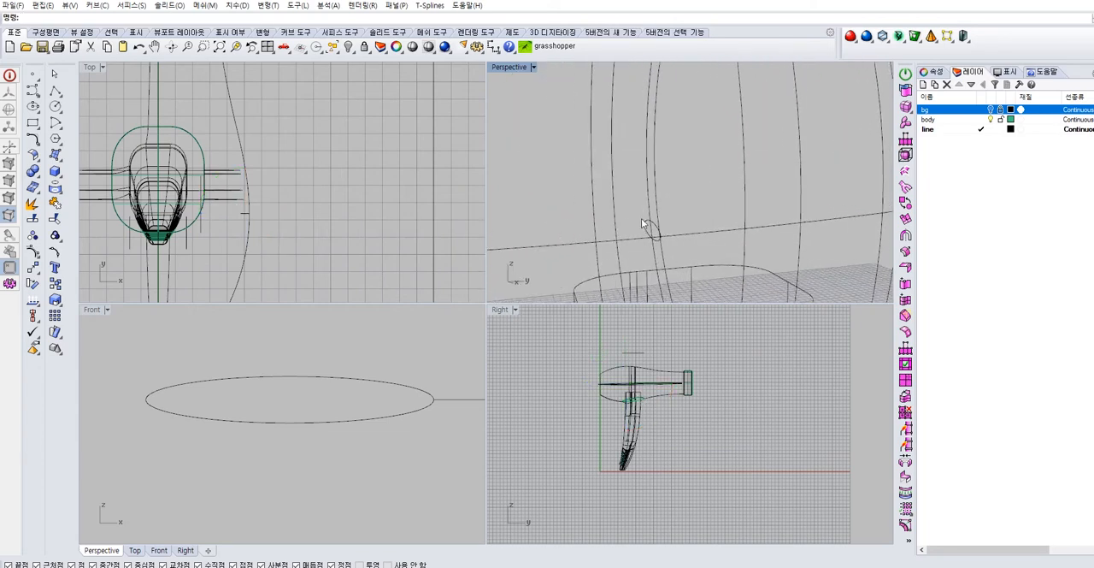
scroll(622, 220, "down", 5)
mouse_move(722, 235)
right_mouse_down()
mouse_move(808, 252)
mouse_move(669, 219)
mouse_move(714, 224)
right_mouse_up()
scroll(668, 220, "up", 4)
scroll(647, 219, "down", 5)
mouse_move(647, 220)
right_mouse_down()
mouse_move(667, 221)
mouse_move(652, 218)
right_mouse_up()
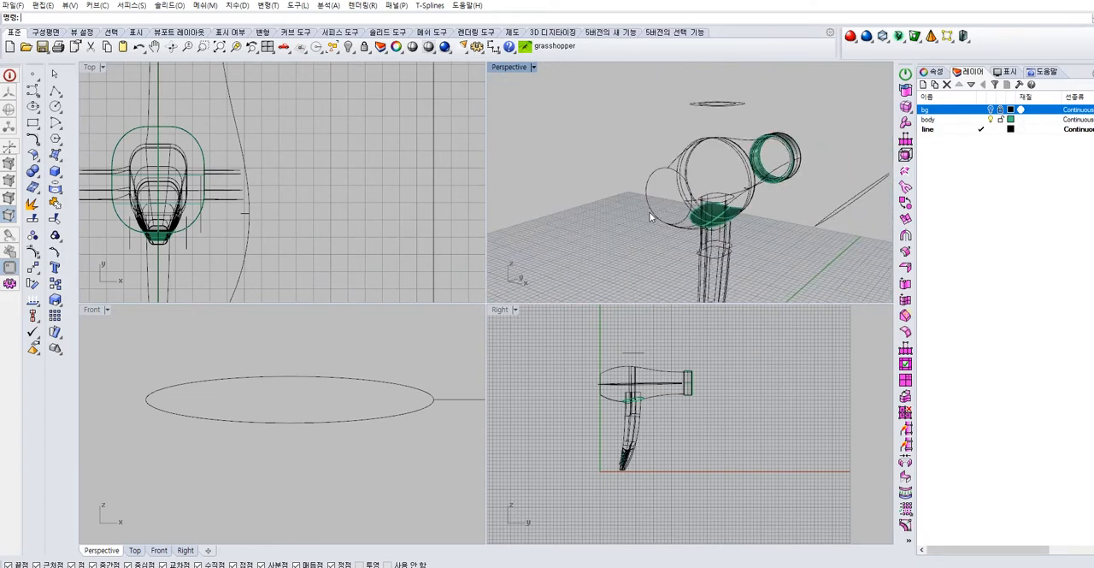
scroll(654, 205, "up", 5)
left_click(662, 163)
scroll(630, 188, "down", 2)
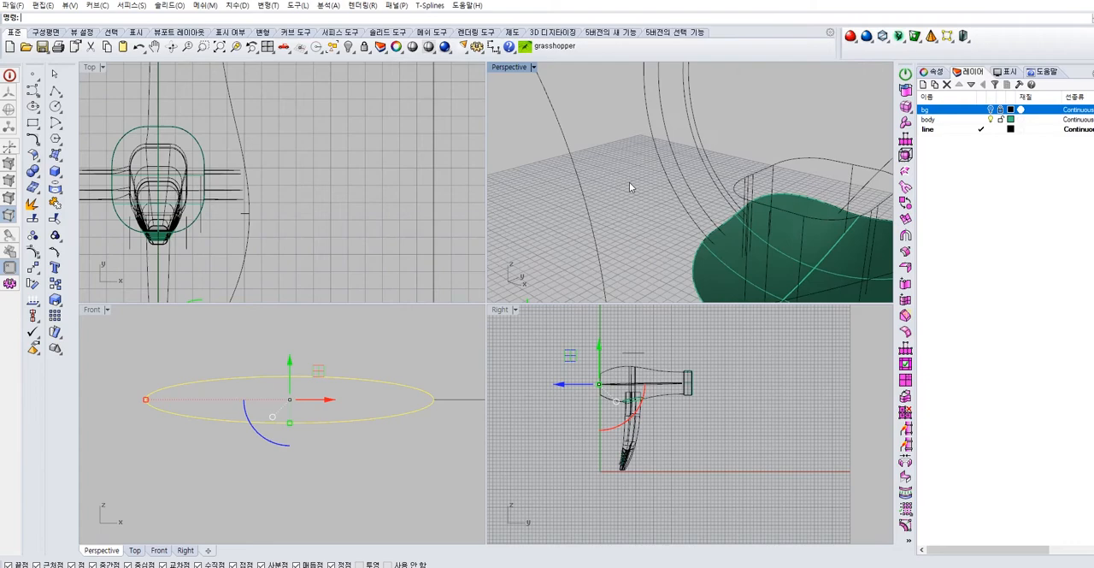
right_click_drag(575, 250, 496, 233)
left_click(42, 281)
left_click(596, 222)
scroll(598, 222, "down", 6)
right_click_drag(760, 241, 629, 218)
scroll(732, 224, "up", 10)
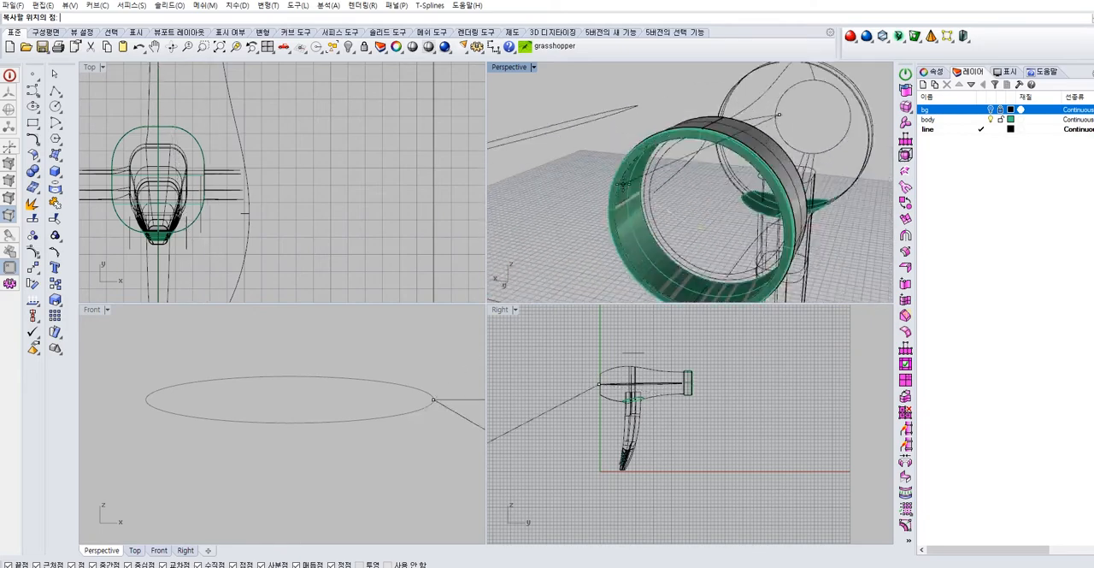
left_click(662, 197)
right_click(711, 223)
left_click(713, 225)
right_click_drag(700, 211, 787, 224)
left_click(38, 161)
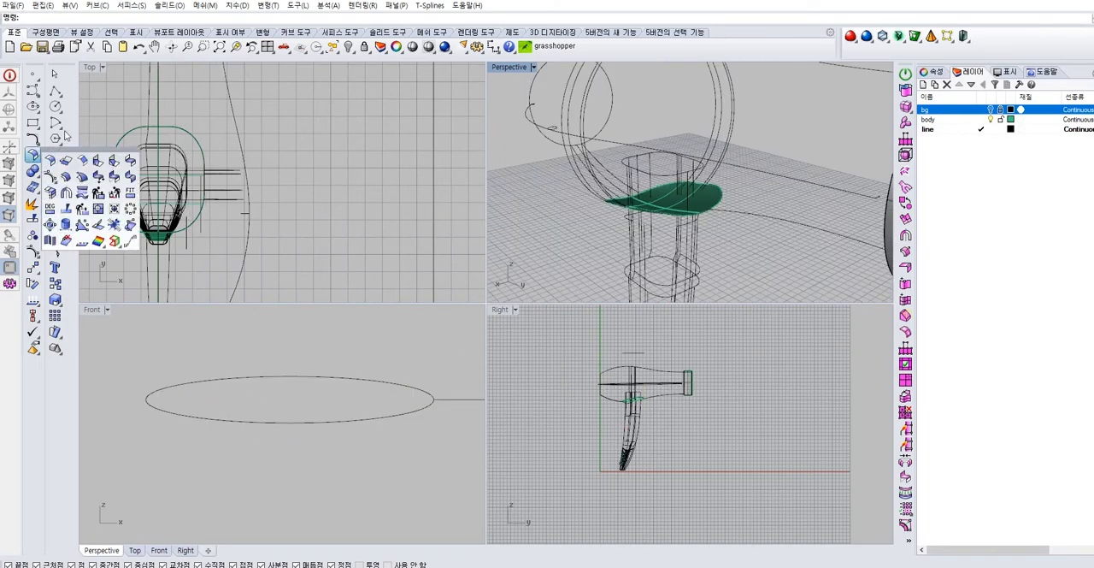
left_click(90, 116)
left_click(61, 165)
left_click(73, 223)
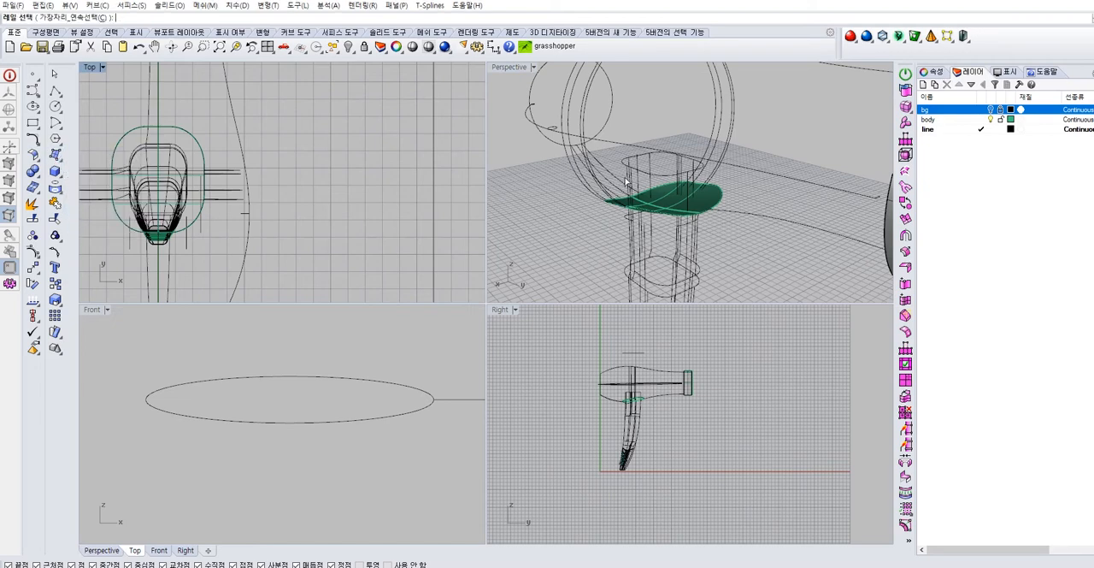
left_click(613, 143)
left_click(535, 105)
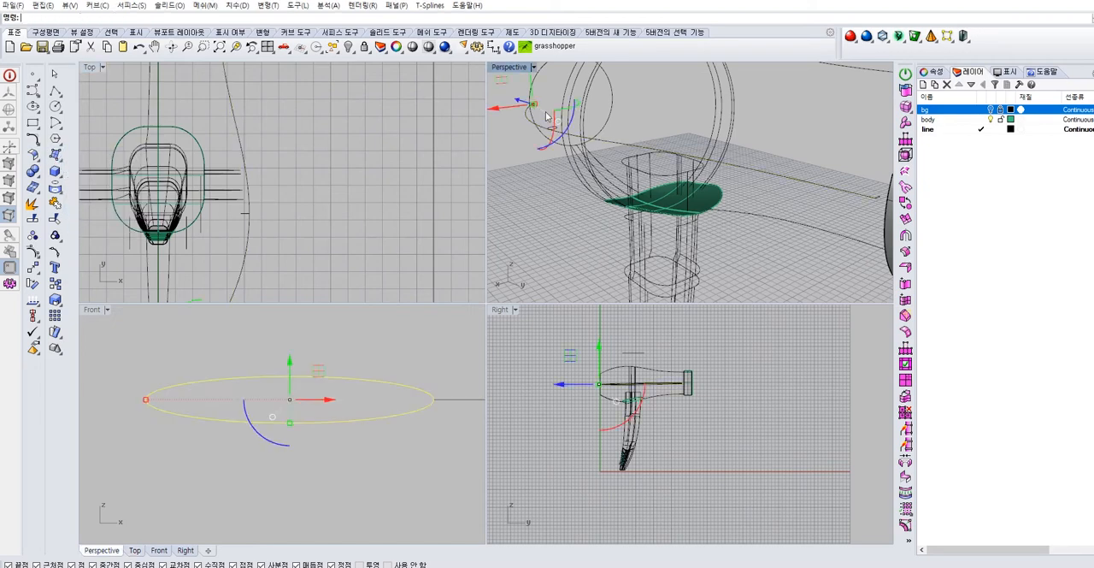
key("Escape")
Try a one-rail sweep of the ellipse profile along the side curve, and undo it
right_click(559, 130)
left_click(560, 131)
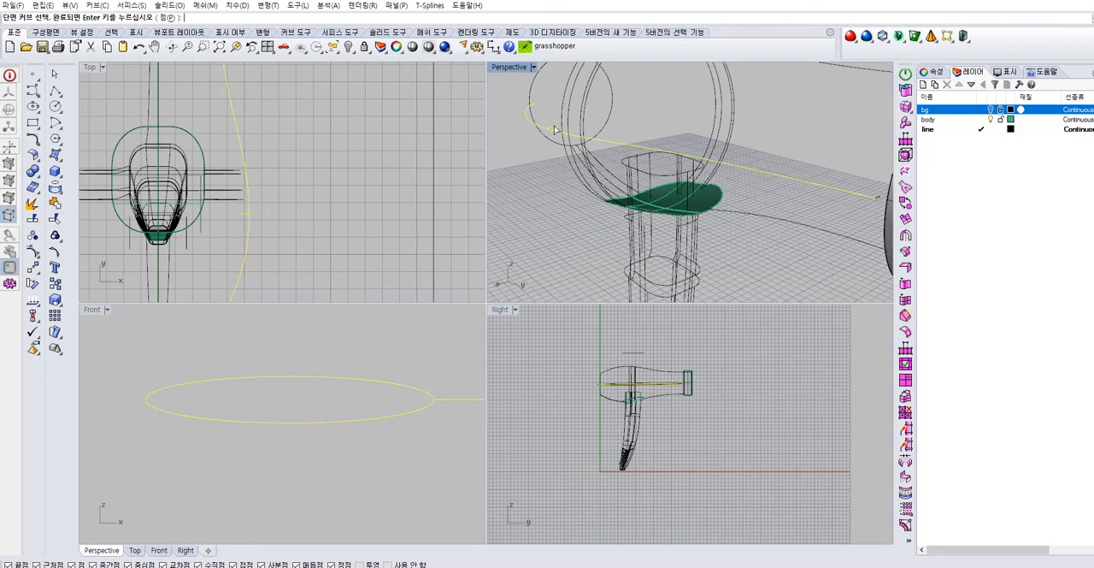
scroll(713, 171, "down", 3)
scroll(769, 175, "up", 4)
right_click_drag(774, 178, 805, 193)
key("Return")
key("Return")
key("Return")
scroll(703, 240, "down", 4)
right_click_drag(705, 237, 827, 161)
scroll(769, 158, "up", 4)
right_click_drag(752, 150, 773, 165)
key("ctrl+z")
Sweep the rear part of the seam along the side curve with one rail, from the rear ellipse to the middle one
right_click_drag(823, 199, 736, 146)
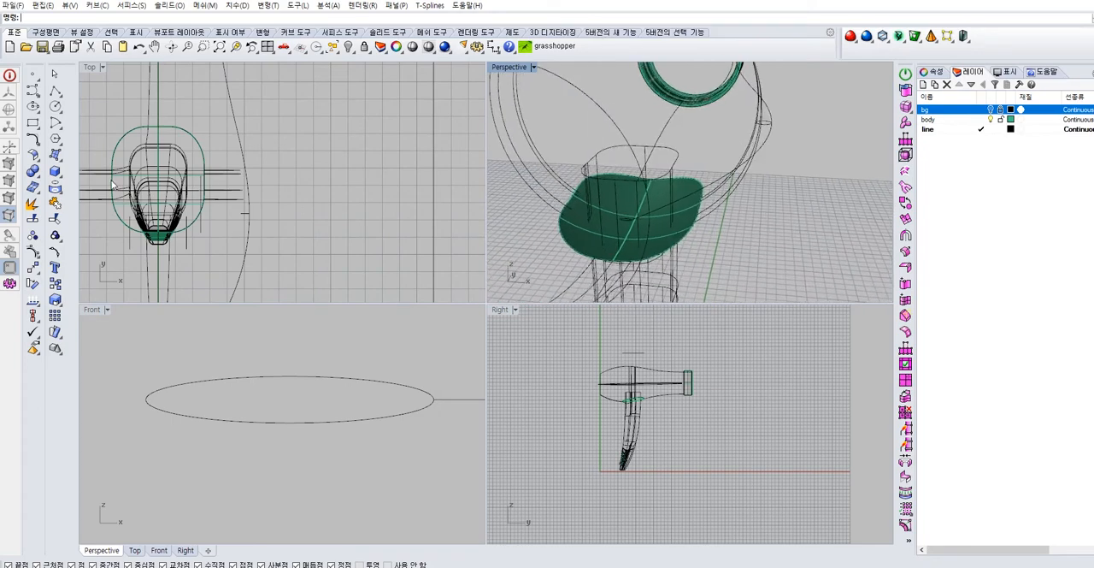
left_click(60, 160)
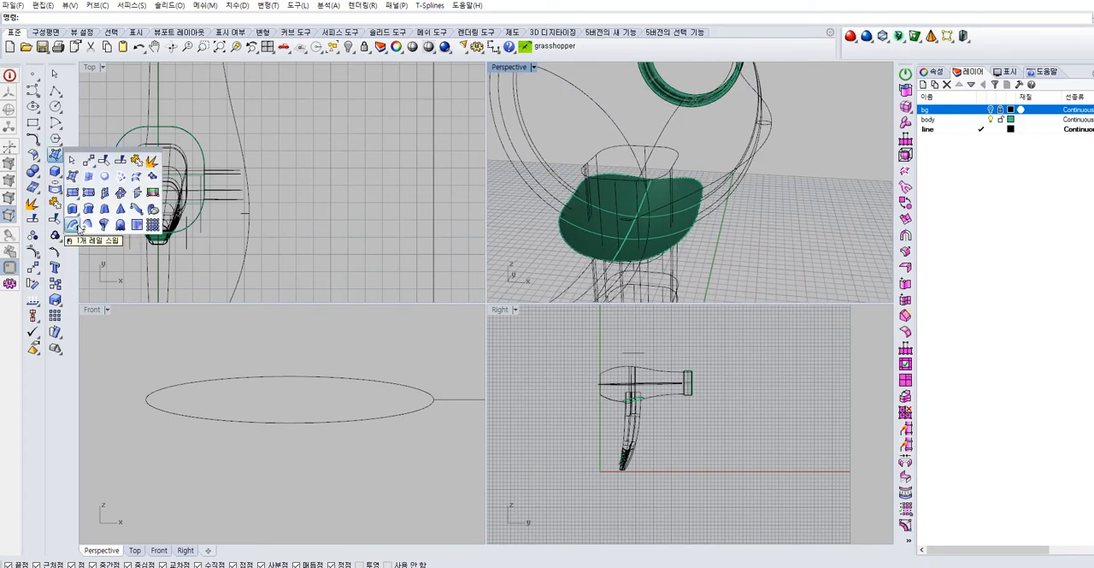
left_click(75, 224)
right_click_drag(695, 226, 669, 208)
left_click(631, 86)
right_click_drag(631, 87, 725, 147)
left_click(513, 268)
key("Return")
Sweep the front part of the seam along the side curve, from the middle ellipse to the front one
key("Return")
right_click_drag(758, 212, 679, 210)
scroll(635, 171, "up", 5)
right_click_drag(634, 162, 697, 169)
left_click(688, 189)
left_click(606, 209)
left_click(636, 239)
scroll(652, 209, "down", 4)
right_click_drag(791, 128, 730, 205)
scroll(730, 210, "up", 5)
left_click(730, 207)
key("Return")
key("Return")
key("Return")
Undo the front sweep and delete the rear swept surface
scroll(658, 133, "down", 4)
right_click_drag(658, 131, 778, 225)
scroll(738, 173, "up", 4)
scroll(755, 184, "down", 2)
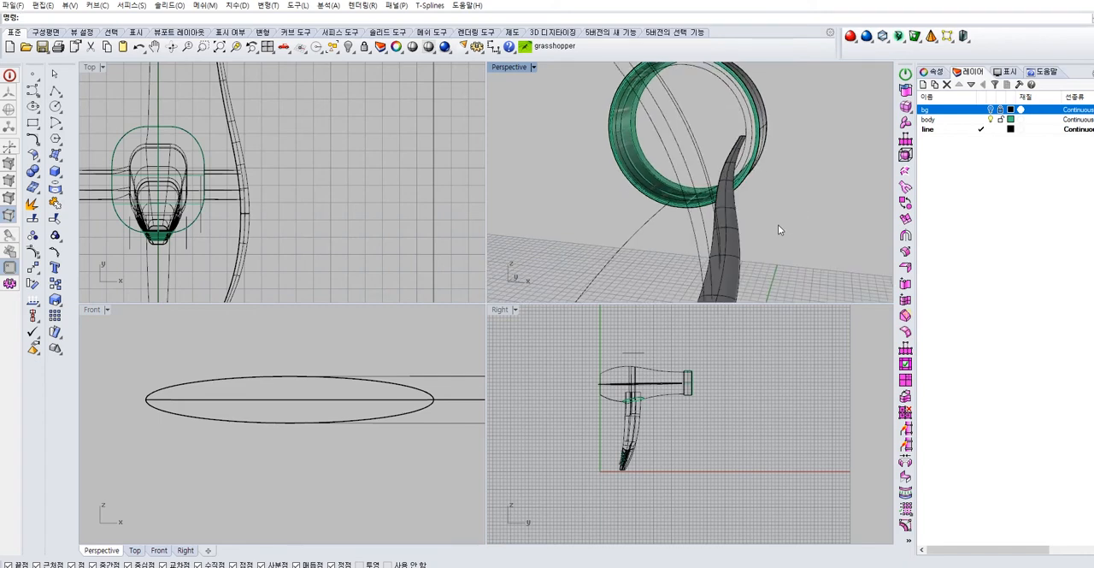
key("ctrl+z")
scroll(762, 235, "down", 3)
scroll(752, 235, "up", 5)
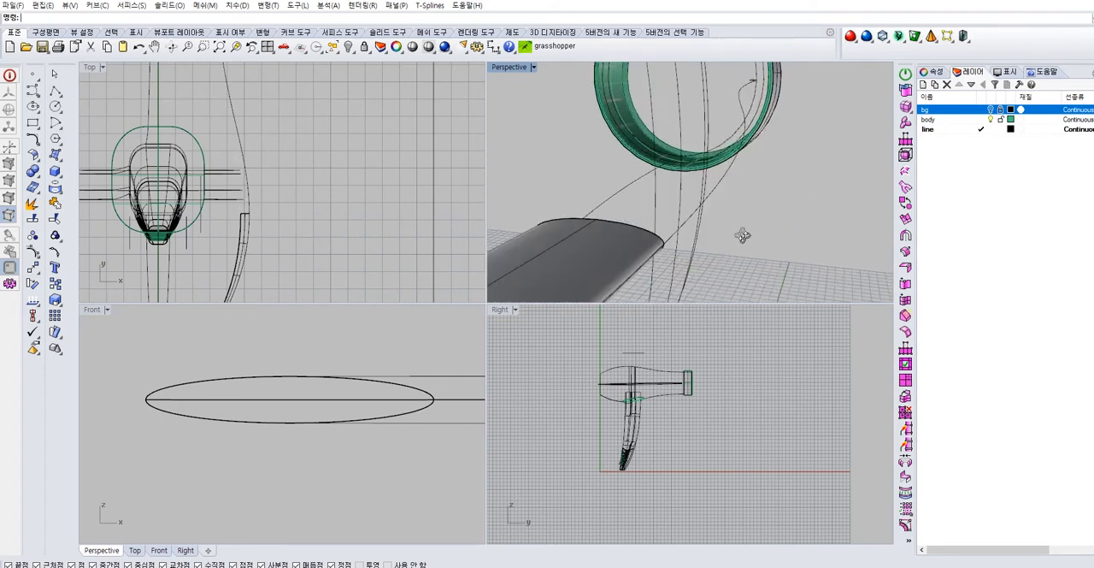
left_click(540, 246)
key("Delete")
Enlarge the middle ellipse further by scaling it from its end on the side curve
scroll(730, 227, "down", 2)
mouse_move(730, 227)
right_mouse_down()
mouse_move(749, 225)
mouse_move(724, 241)
right_mouse_up()
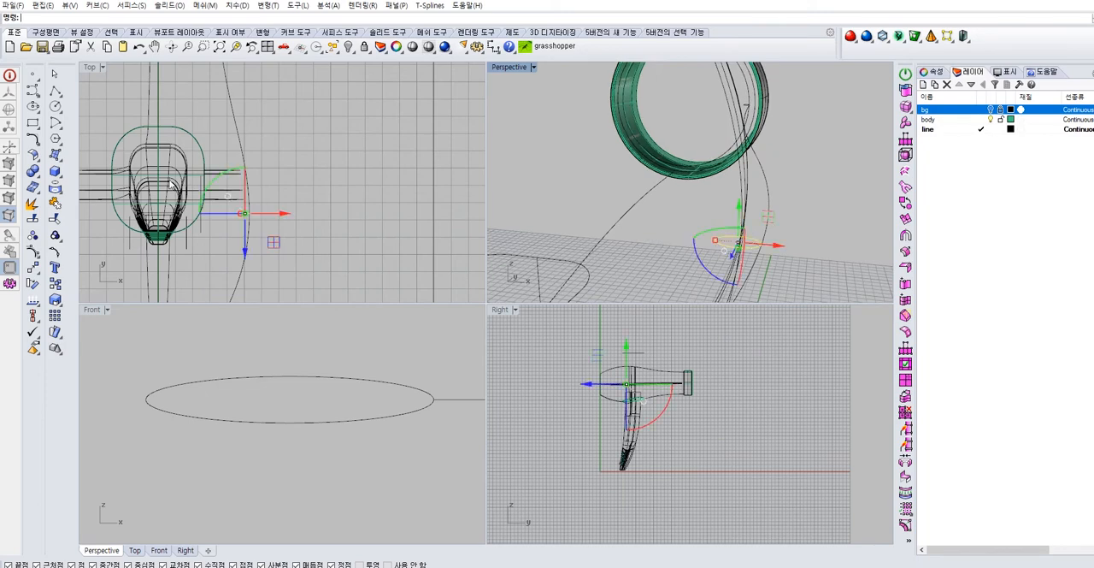
left_click(33, 268)
left_click(49, 383)
left_click(761, 243)
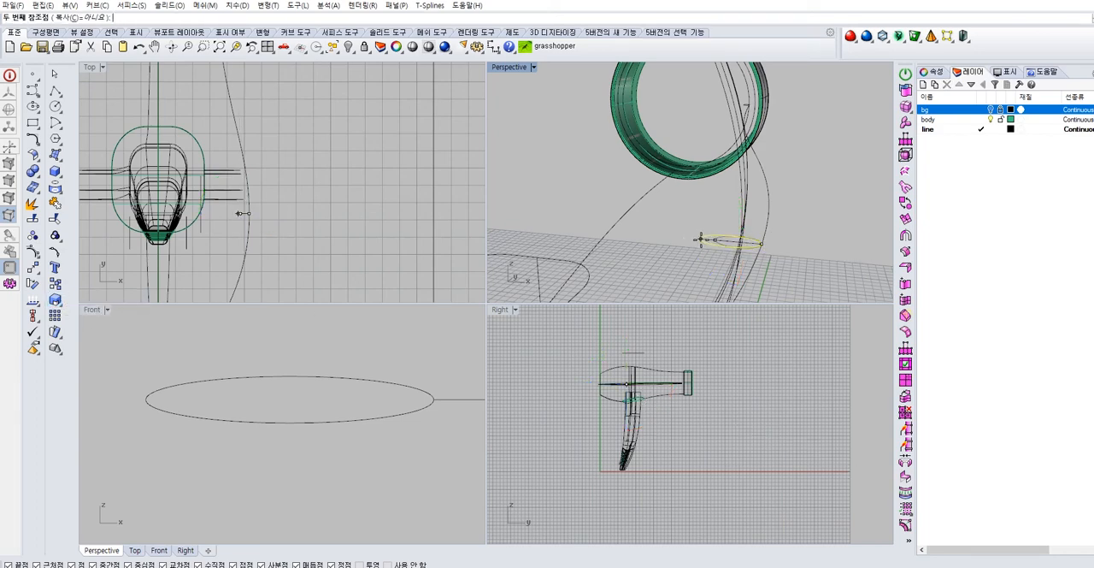
scroll(391, 481, "up", 8)
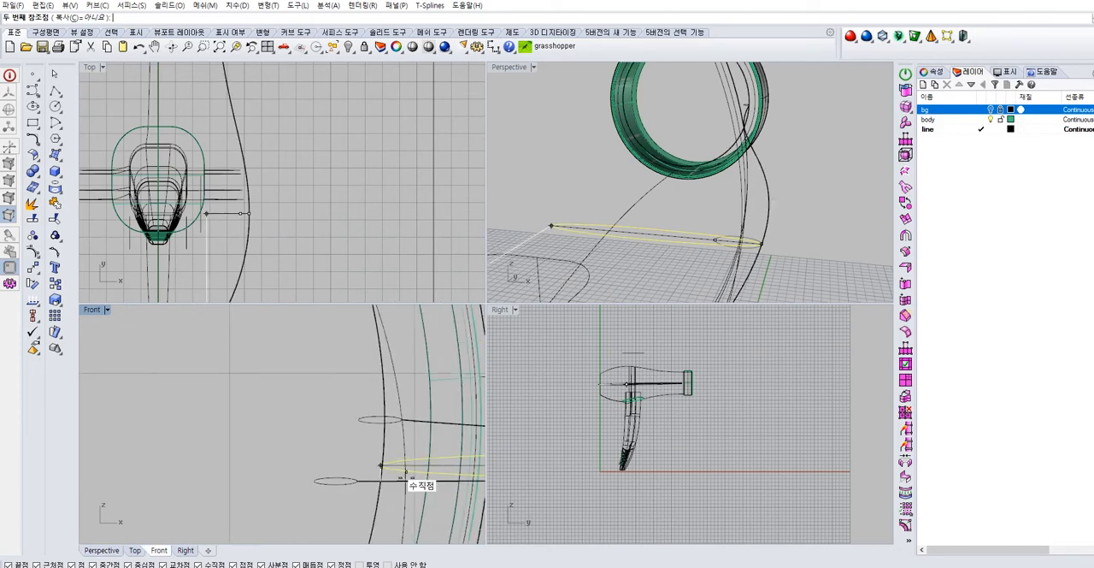
scroll(374, 466, "down", 6)
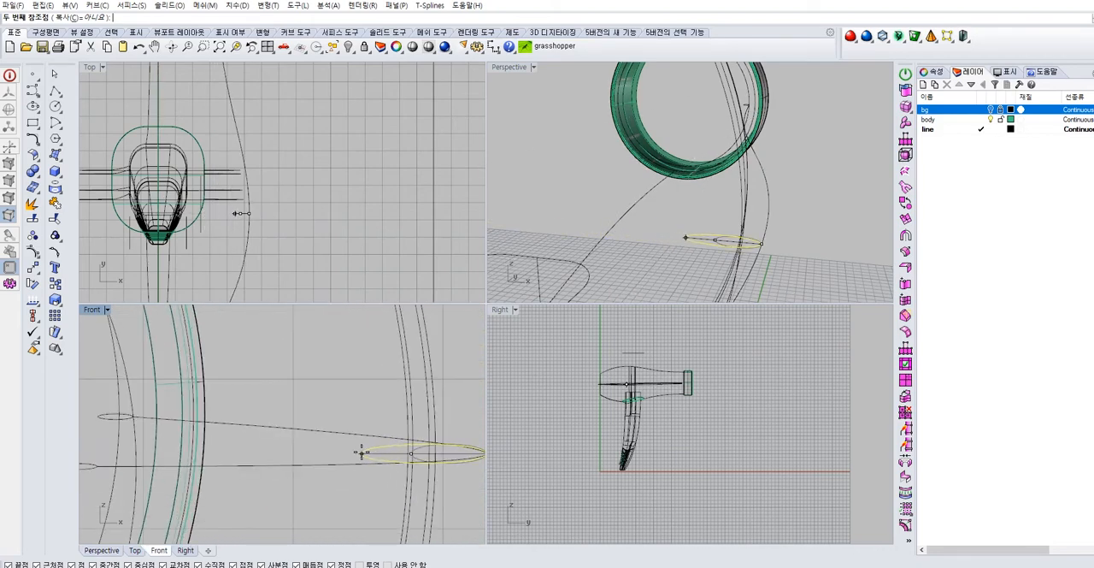
left_click(368, 453)
left_click(479, 366)
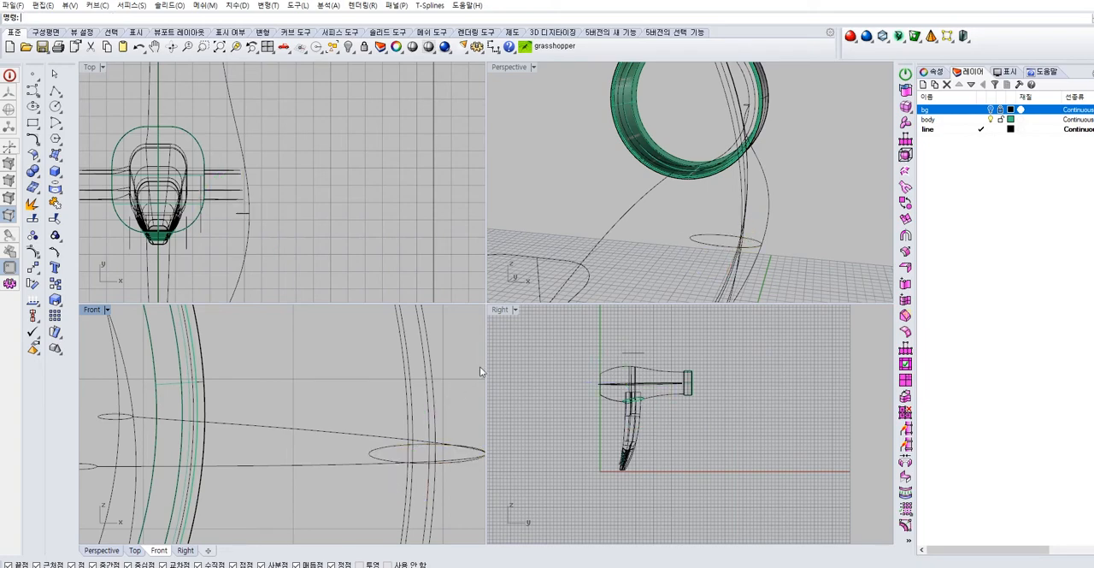
Create a one-rail sweep along the side curve between the rear ellipse and the enlarged middle ellipse
scroll(632, 254, "down", 5)
right_click_drag(619, 259, 537, 178, "shift")
scroll(678, 205, "up", 6)
scroll(678, 208, "down", 8)
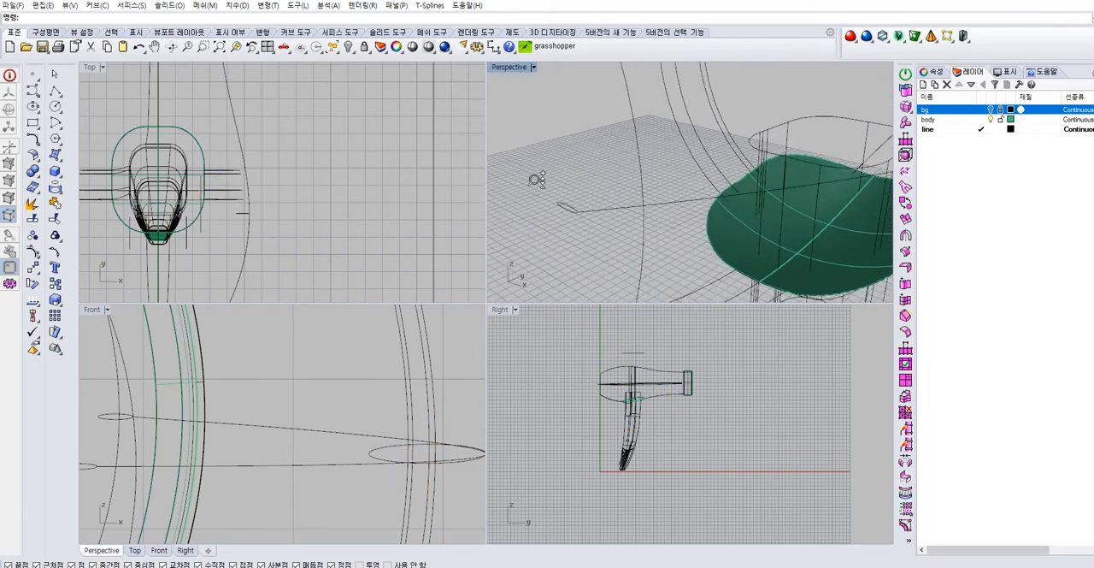
scroll(562, 206, "down", 6)
left_click(57, 157)
left_click(74, 226)
left_click(596, 212)
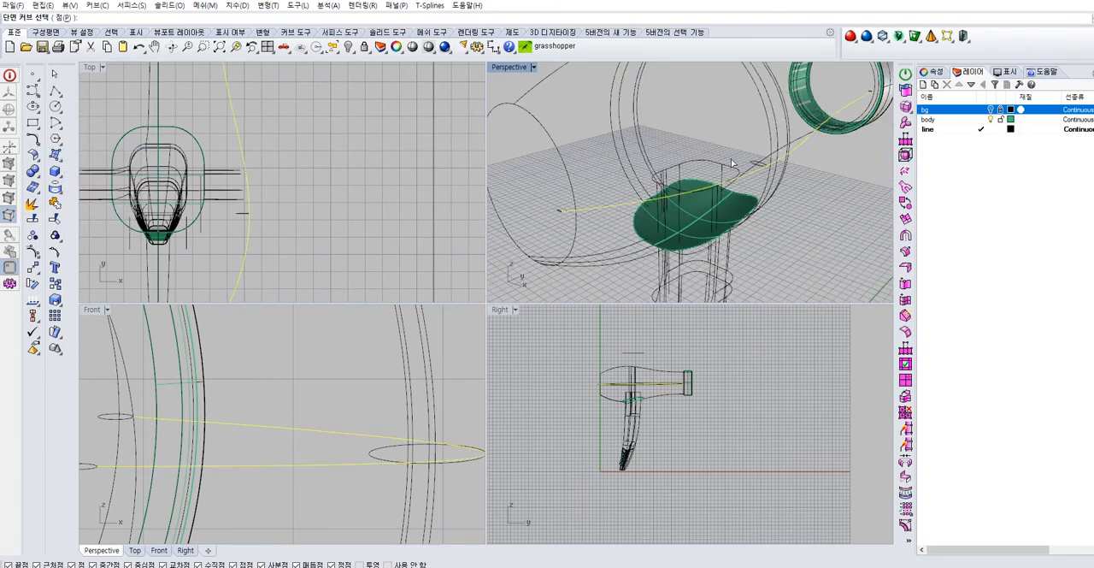
key("Return")
Create a one-rail sweep from the enlarged middle ellipse to the front ellipse, with freeform style and no simplification
key("Return")
key("Return")
right_click_drag(817, 194, 697, 199)
key("Return")
left_click(698, 199)
left_click(528, 185)
left_click(572, 215)
right_click_drag(622, 221, 733, 217)
left_click(765, 216)
key("Return")
key("Return")
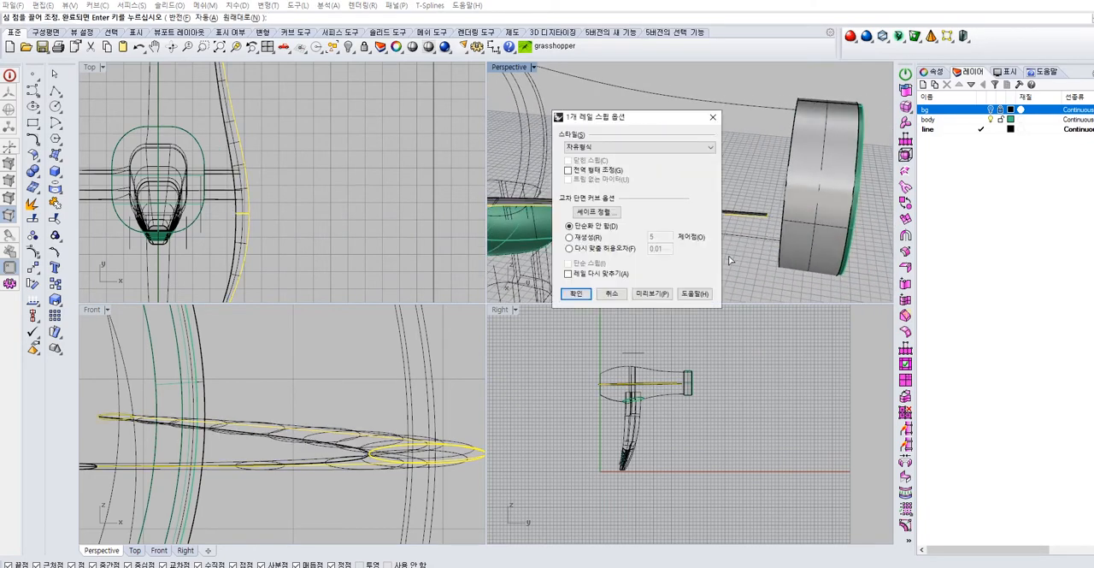
key("Return")
Show the hidden main body around the swept side seam
right_click_drag(744, 263, 779, 231)
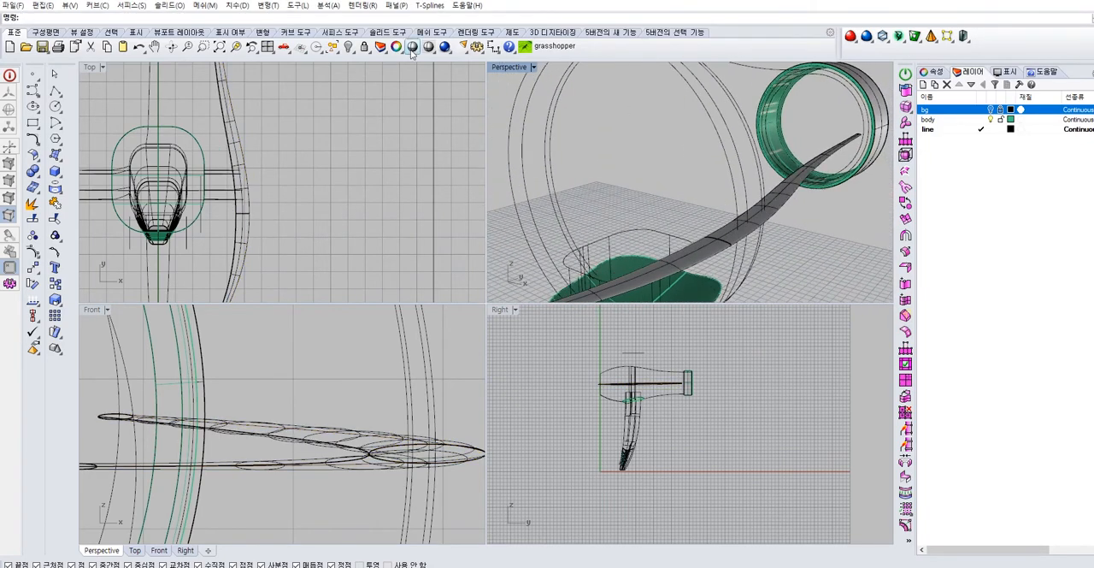
right_click(349, 50)
scroll(837, 246, "down", 5)
right_click_drag(807, 245, 779, 134)
scroll(779, 134, "up", 8)
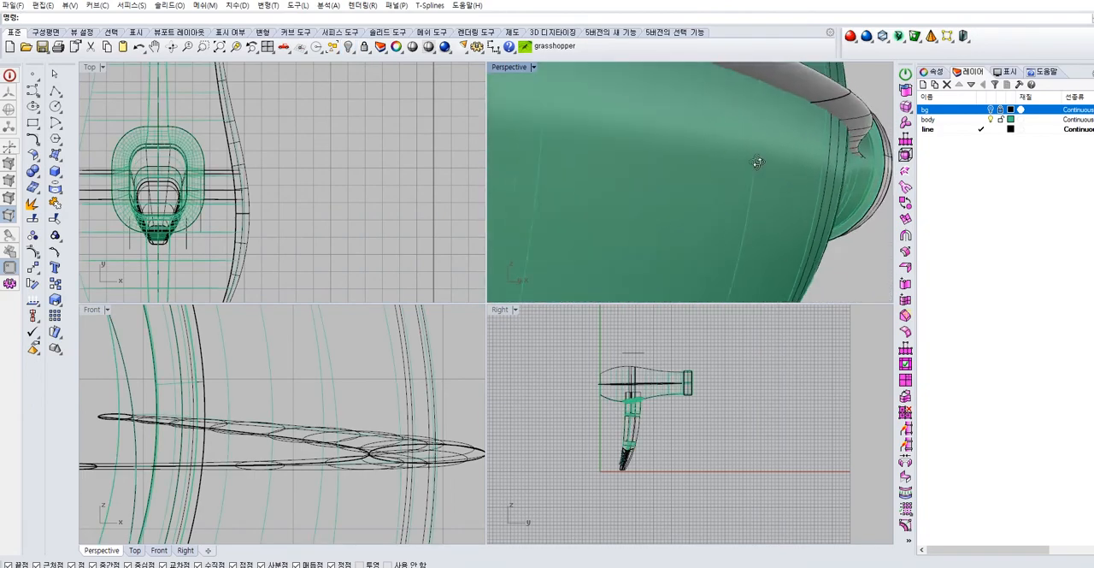
scroll(763, 171, "down", 8)
scroll(619, 193, "up", 8)
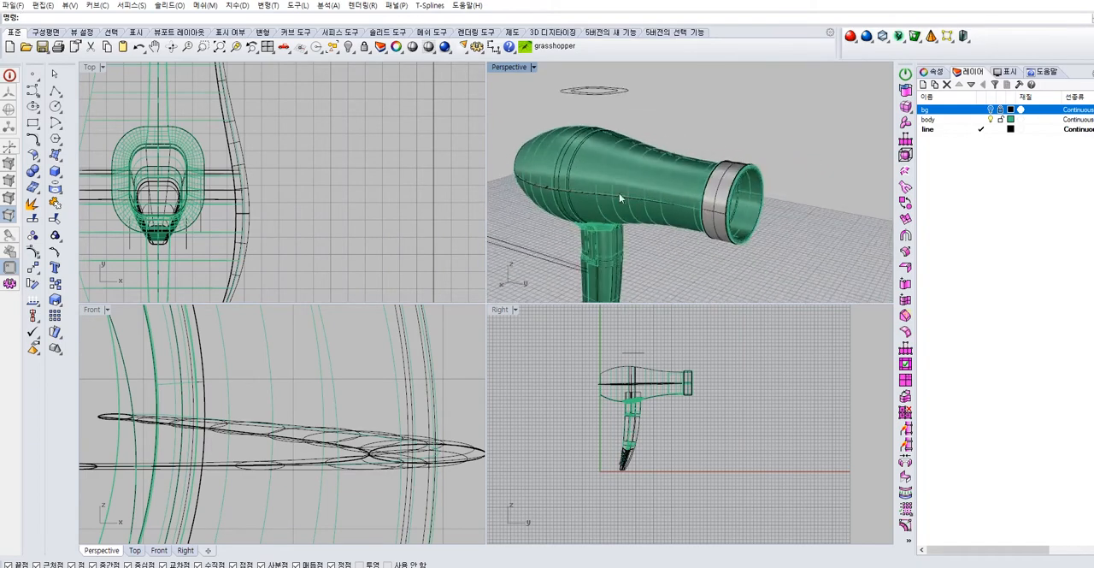
Examine from several sides how the rear and front seam sweeps sit on the body surface
right_click_drag(638, 199, 818, 212)
scroll(704, 181, "up", 6)
scroll(703, 176, "down", 6)
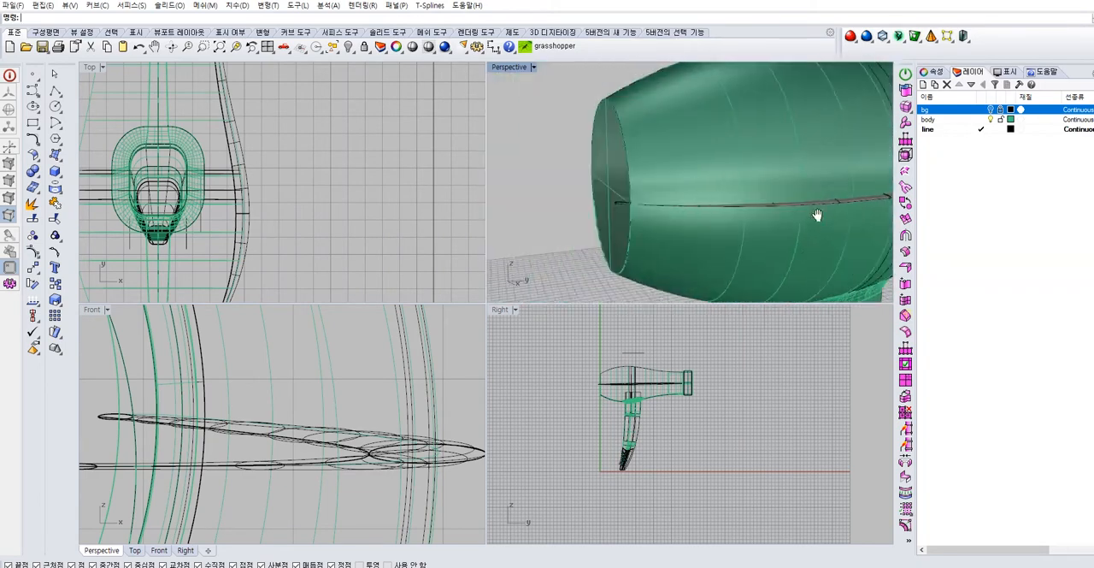
scroll(739, 193, "up", 4)
right_click_drag(738, 193, 653, 183)
scroll(791, 173, "up", 3)
right_click_drag(792, 173, 735, 245)
left_click(759, 230)
scroll(762, 227, "down", 6)
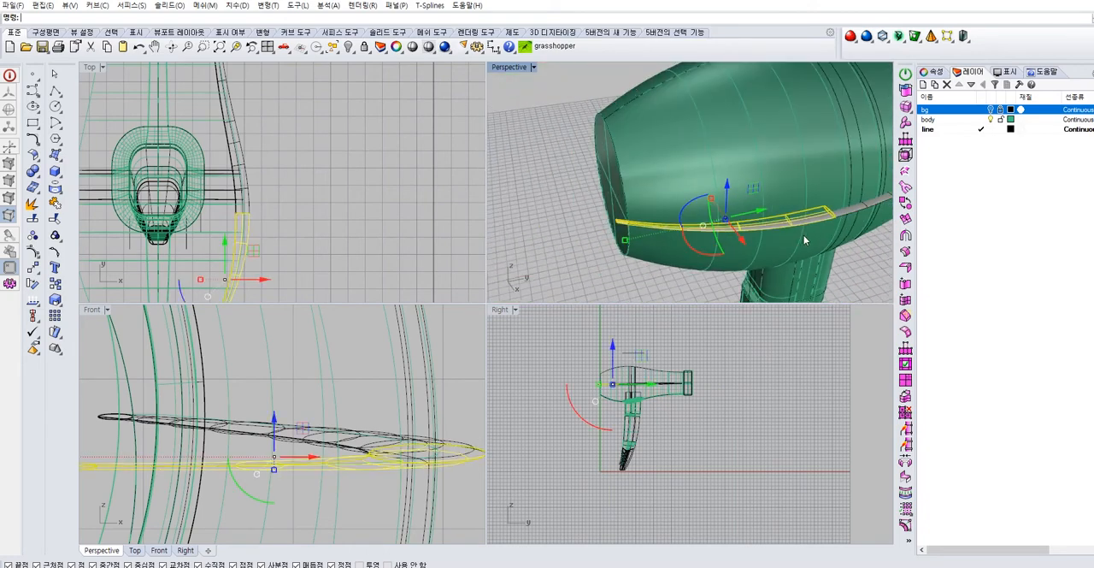
right_click_drag(803, 240, 637, 213)
left_click(757, 243)
left_click(734, 194)
left_click(727, 258)
right_click_drag(726, 258, 618, 186)
Show the perspective view in wireframe and delete the two swept seam surfaces, keeping the ellipses and the side curve
left_click(533, 67)
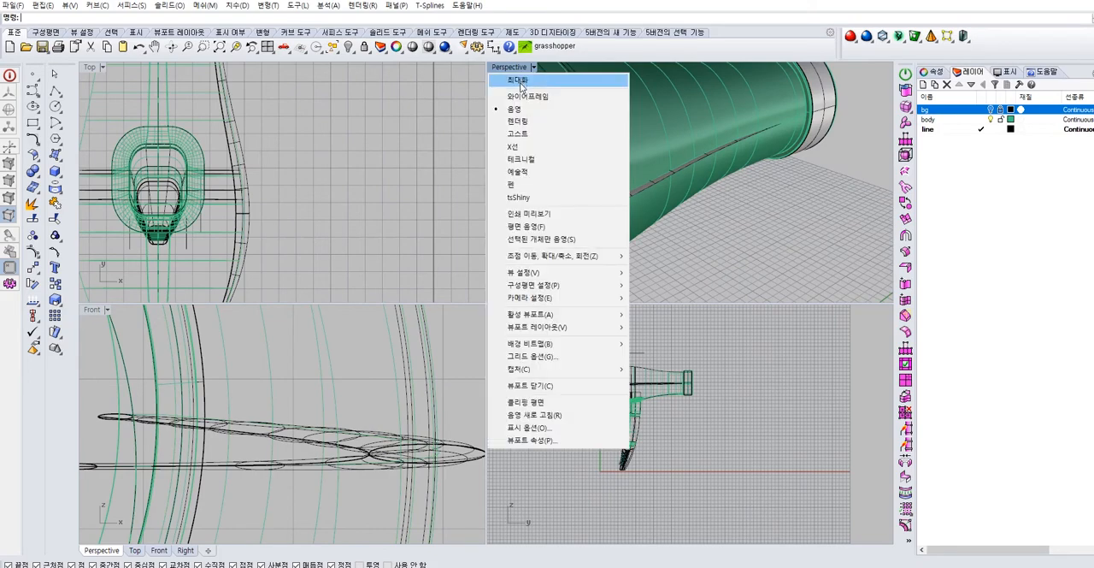
left_click(523, 95)
double_click(504, 69)
right_click_drag(605, 310, 505, 267)
left_click(505, 267)
key("Escape")
Try to increase the height of all three seam ellipses together in the Front view
right_click_drag(139, 389, 449, 308)
left_click(508, 258)
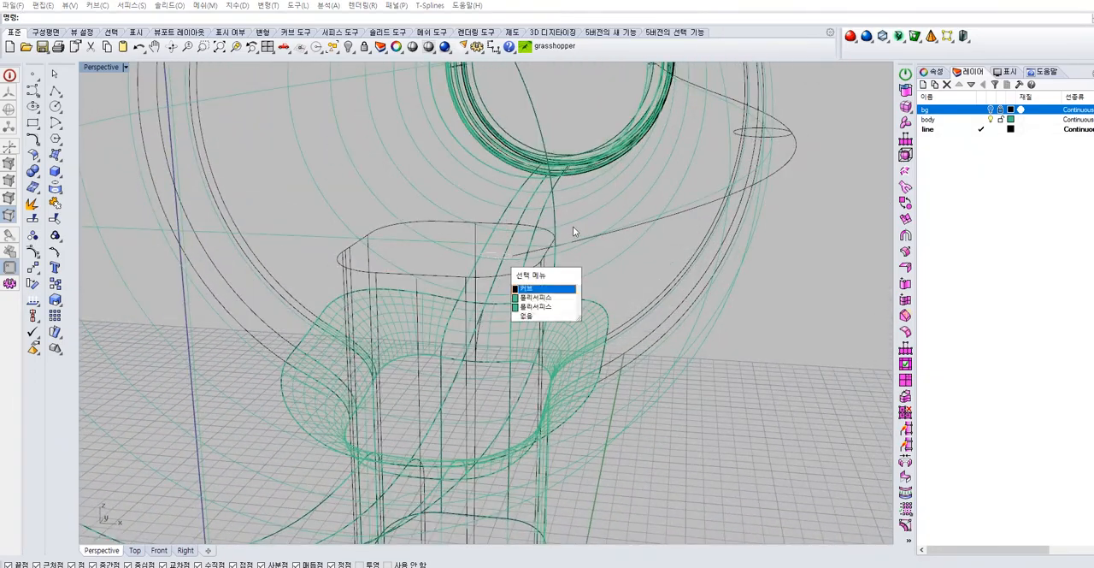
left_click(753, 137, "shift")
right_click_drag(657, 75, 541, 180)
left_click(536, 181, "shift")
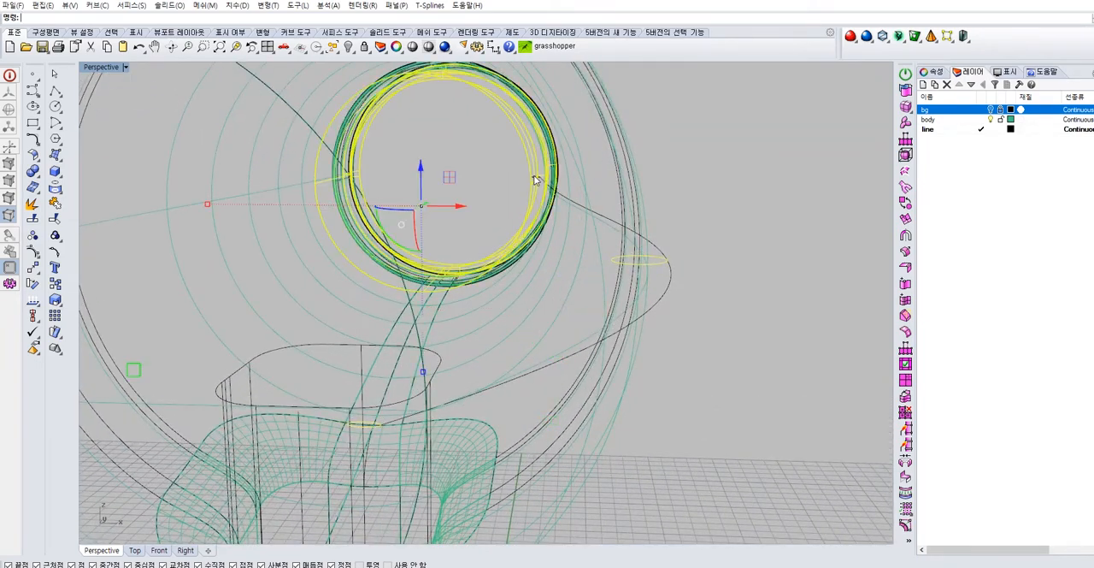
left_click(532, 194, "ctrl")
right_click_drag(562, 261, 554, 242)
double_click(100, 67)
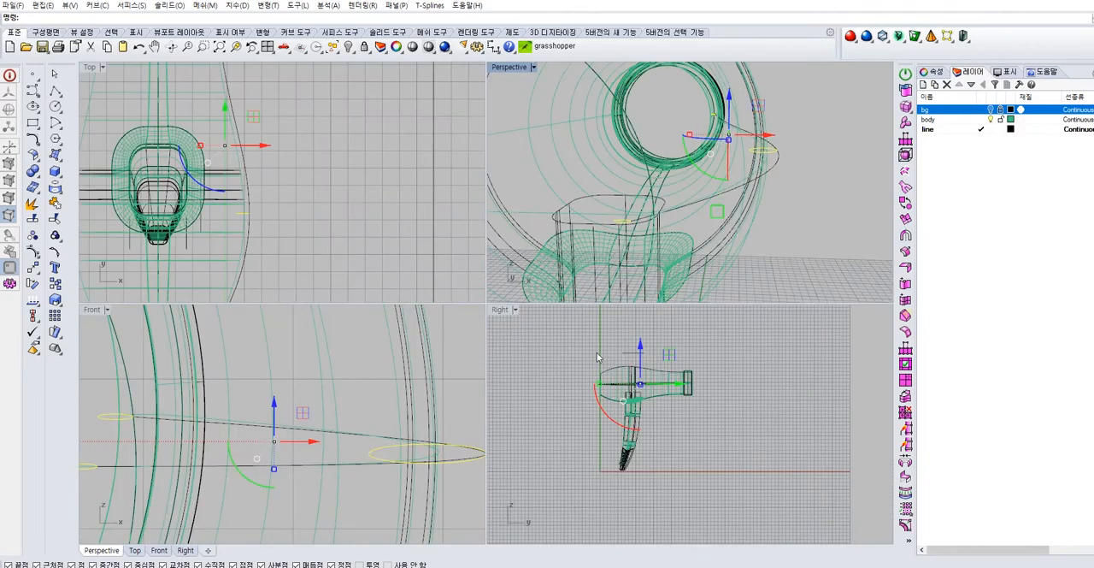
scroll(303, 470, "down", 2)
left_click(282, 472)
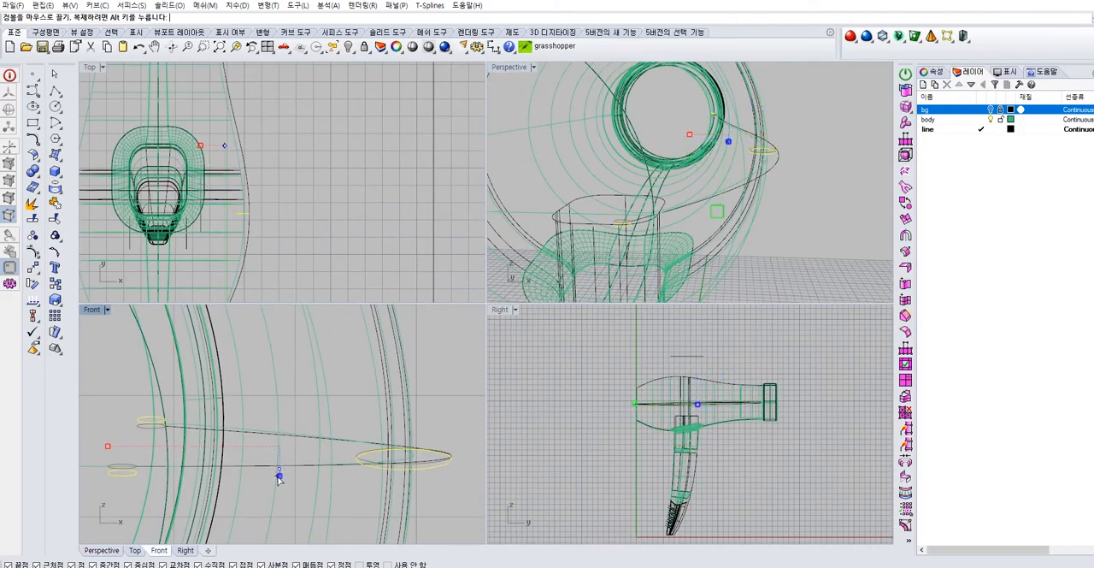
Scale the middle, rear and front seam ellipses taller one by one, each about its own centre, in the Front view
left_click(372, 460)
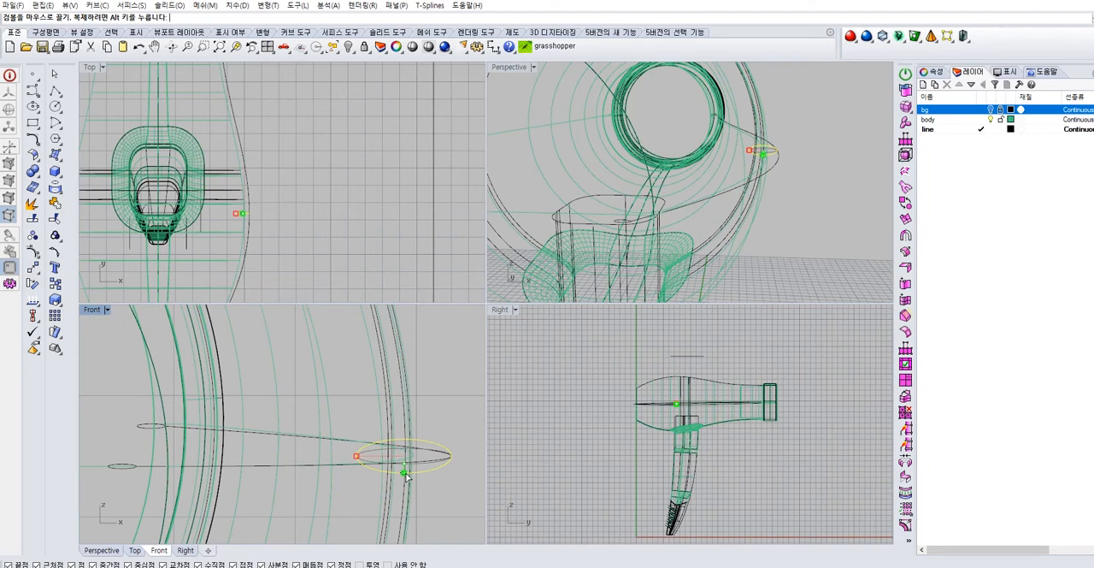
left_click_drag(407, 479, 437, 488)
key("Escape")
right_click_drag(220, 483, 366, 453)
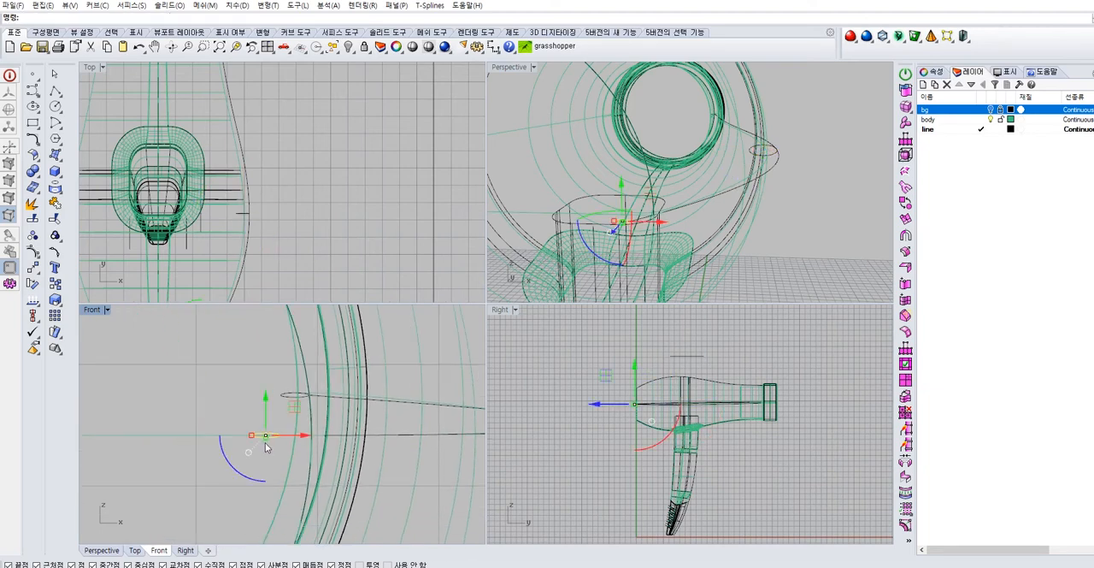
left_click_drag(266, 442, 267, 445)
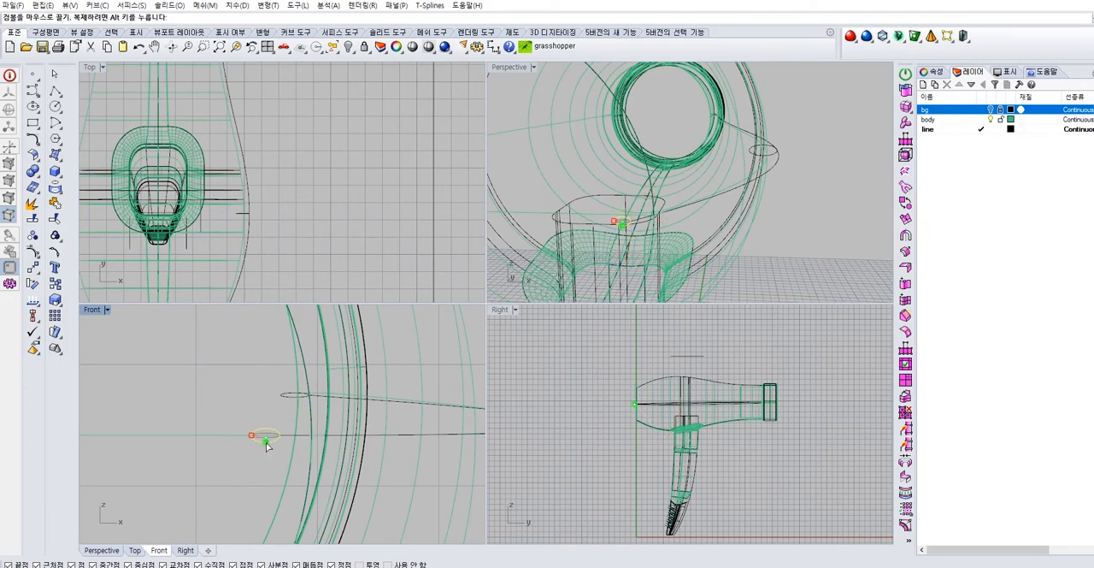
left_click(251, 404)
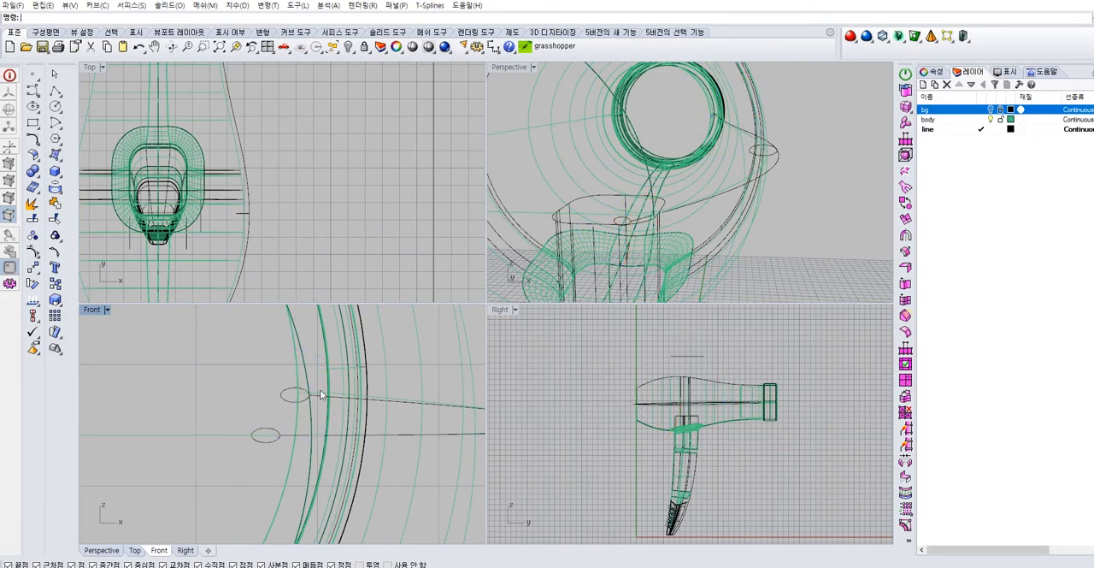
Try to create a one-rail sweep along the side curve using the taller ellipses
right_click_drag(718, 159, 786, 265)
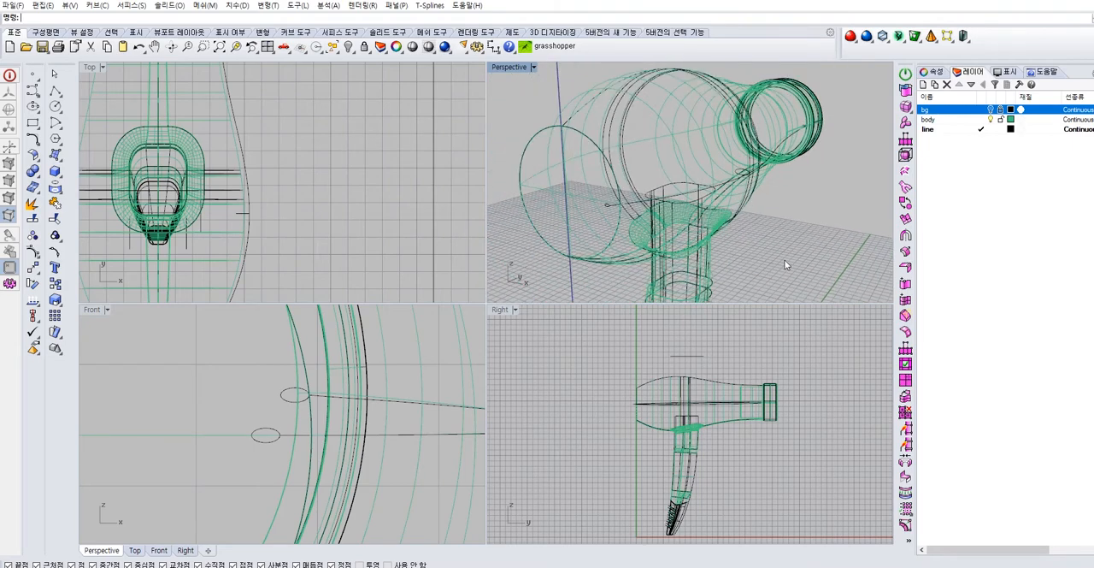
left_click(57, 156)
left_click(72, 225)
scroll(681, 208, "up", 3)
left_click(603, 206)
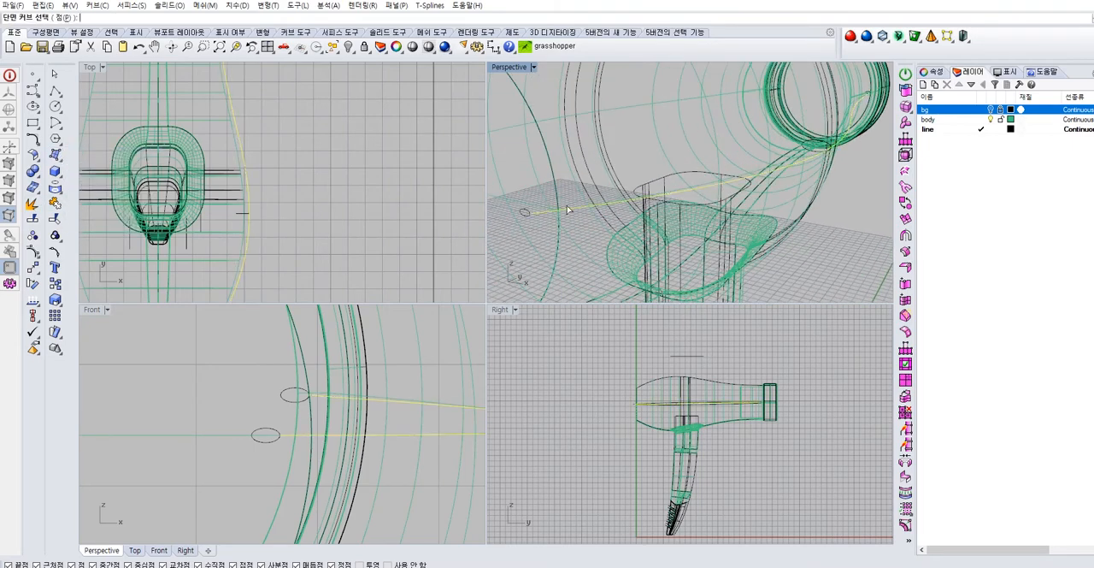
left_click(810, 145)
key("Return")
Create a one-rail sweep along the side curve between the taller rear and middle ellipses, with freeform style and no simplification
key("Return")
key("Return")
key("ctrl+z")
key("Return")
left_click(806, 158)
left_click(816, 145)
left_click(854, 158)
key("Return")
key("Return")
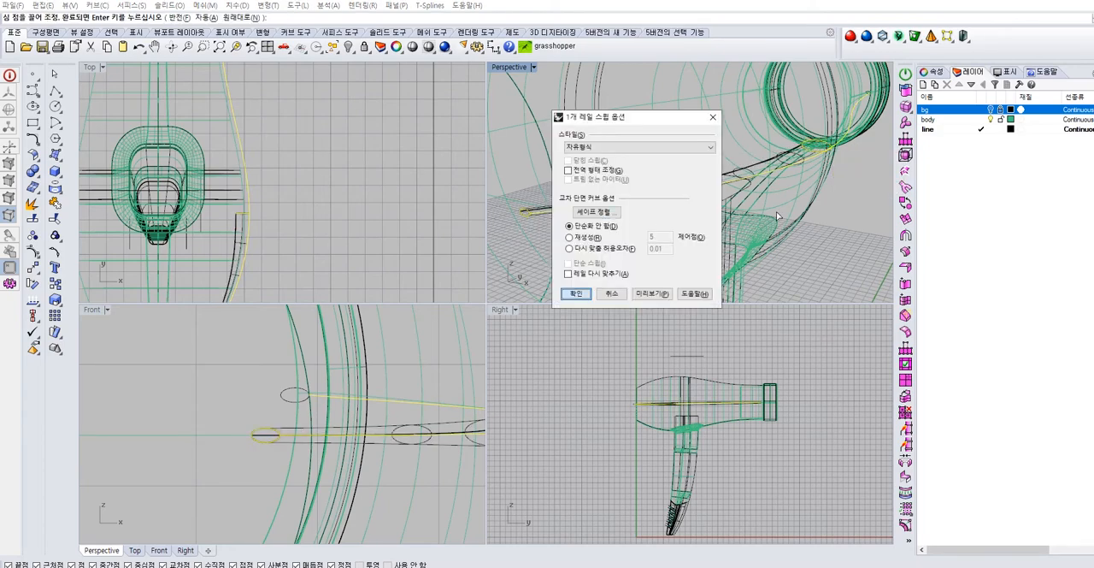
Create a second one-rail sweep along the side curve from the taller middle ellipse to the front ellipse
key("Return")
right_click_drag(820, 220, 691, 225)
key("Return")
left_click(729, 213)
left_click(682, 229)
left_click(701, 258)
right_click_drag(701, 258, 767, 188)
key("Return")
key("Return")
key("Return")
Display the perspective view shaded and examine how far the thicker seam sweeps stand out from the body
scroll(744, 213, "down", 2)
right_click_drag(669, 226, 480, 101)
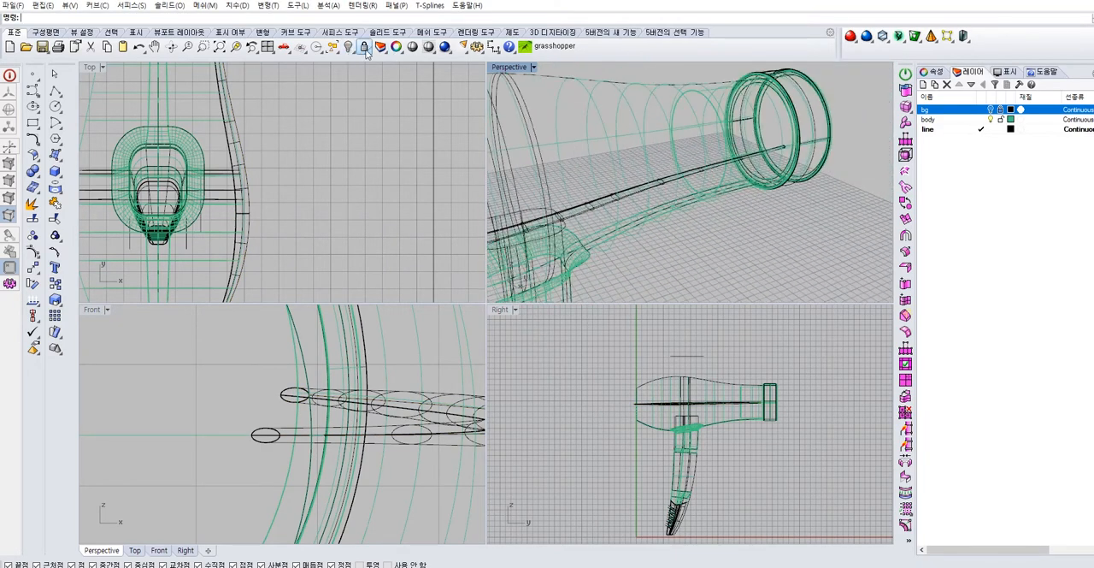
left_click(510, 66)
left_click(526, 105)
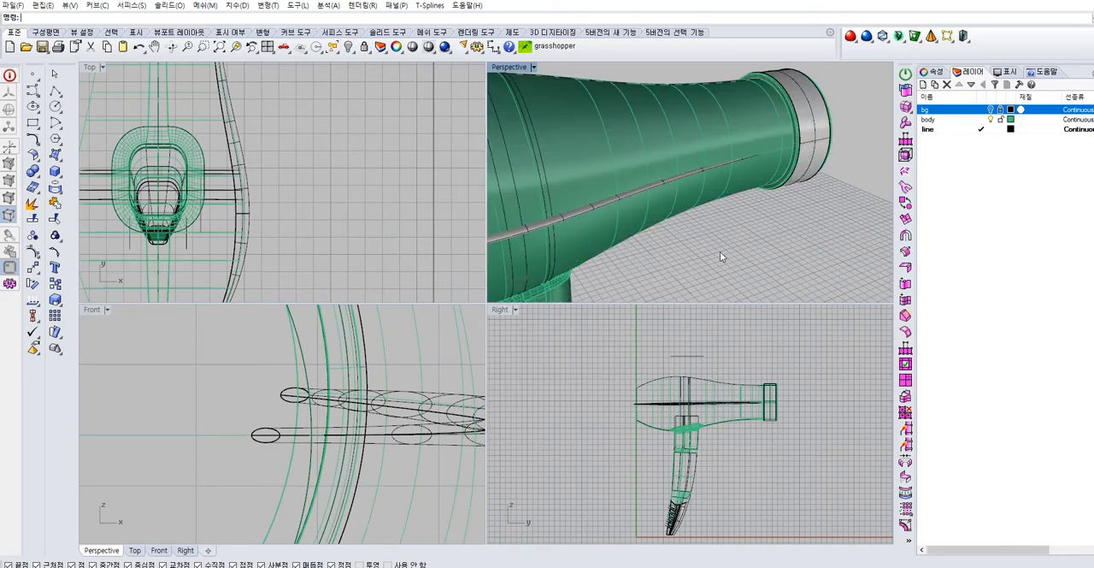
right_click_drag(702, 209, 802, 160)
right_click_drag(736, 165, 796, 243)
scroll(796, 243, "up", 8)
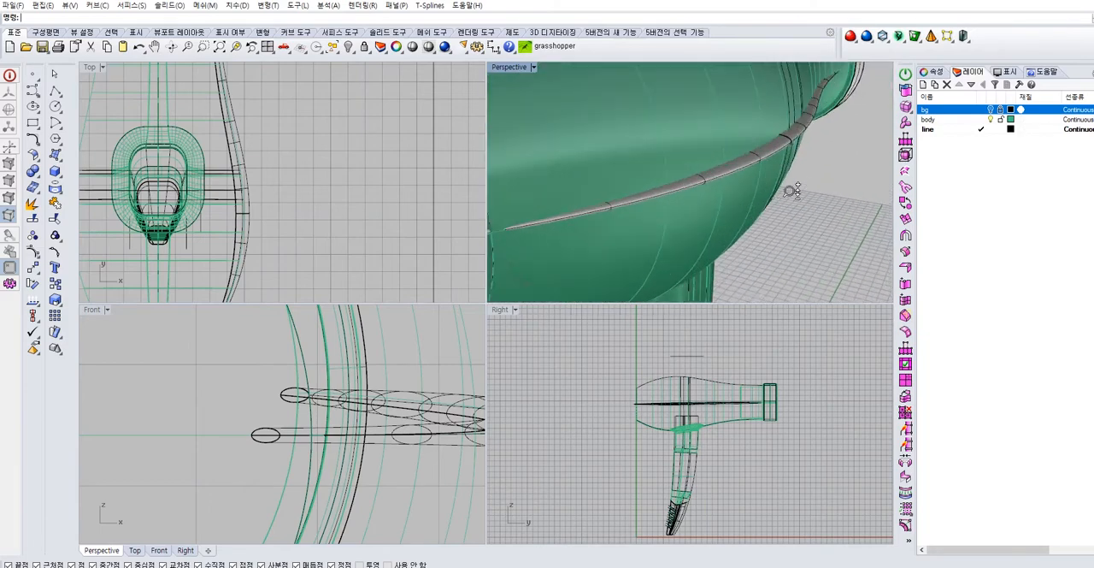
scroll(808, 188, "down", 6)
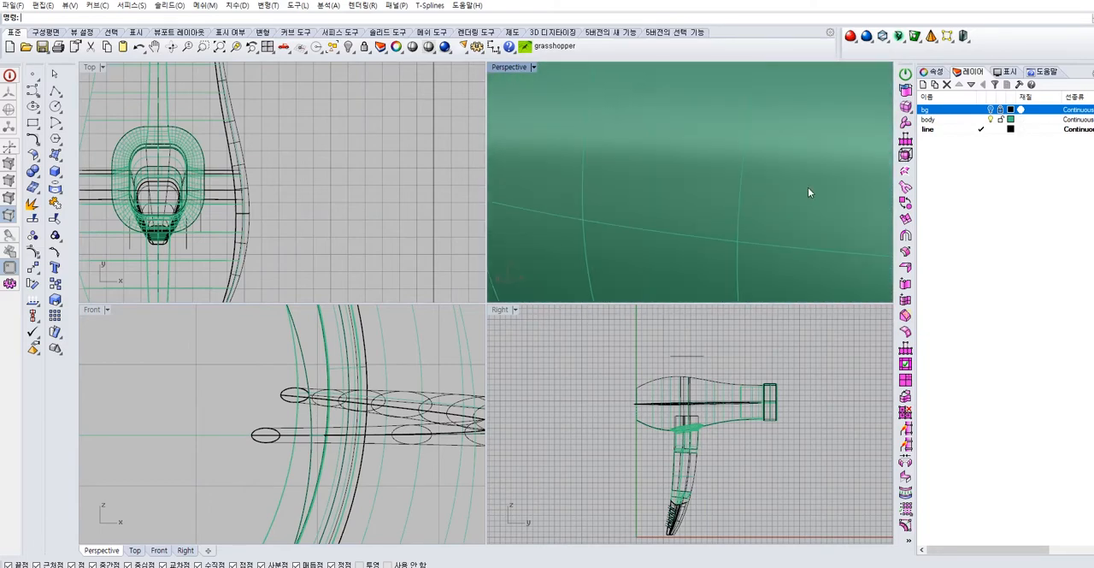
Trim away the portions of the seam sweeps inside the dryer, using the main body polysurface as the cutting object
left_click(646, 170)
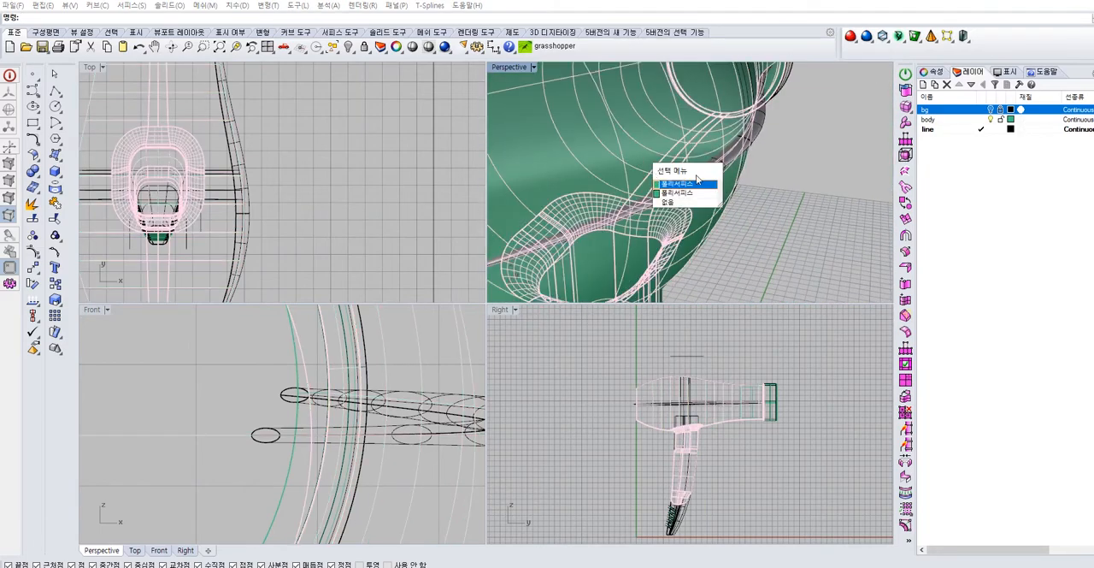
left_click(694, 183)
scroll(809, 144, "up", 6)
right_click_drag(809, 144, 695, 183)
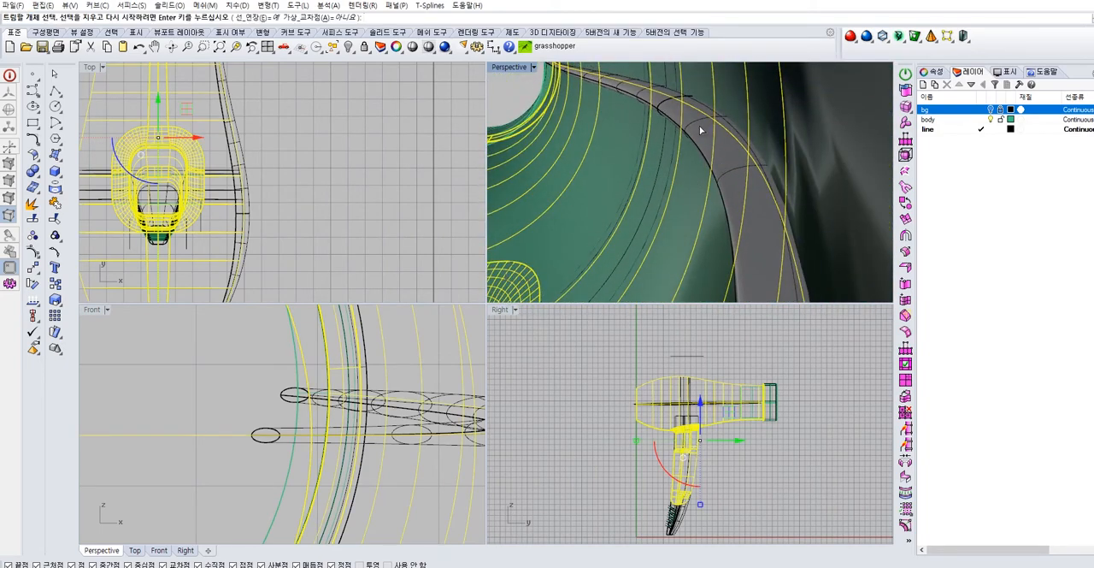
left_click(701, 135)
right_click_drag(655, 98, 609, 161)
right_click(691, 117)
Delete the leftover piece of swept surface sticking out beyond the rear end of the body
scroll(726, 139, "down", 8)
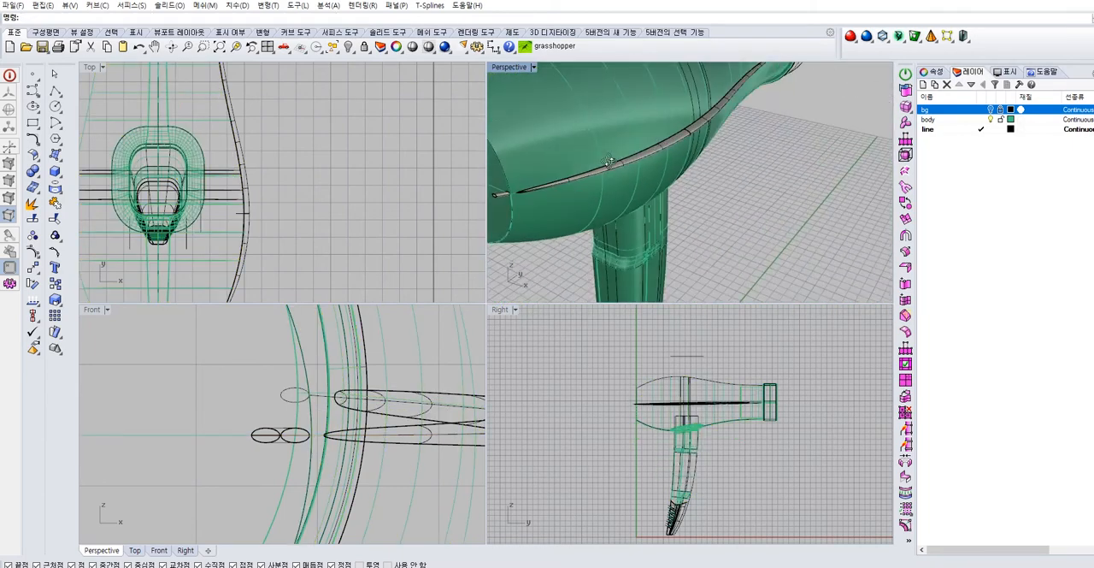
scroll(634, 160, "up", 4)
right_click_drag(698, 142, 830, 91)
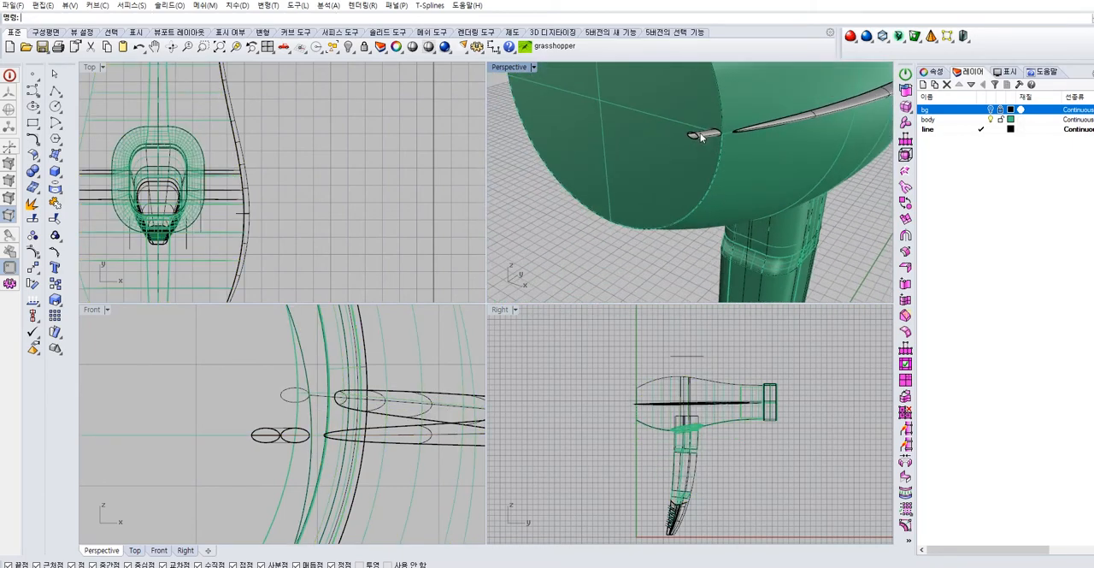
left_click(701, 135)
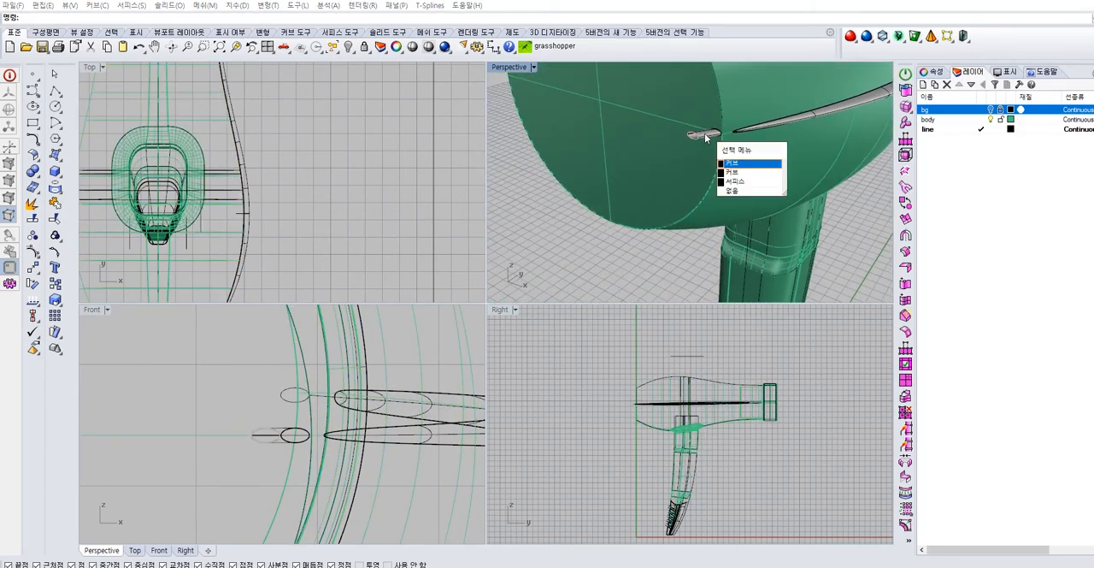
left_click(737, 181)
key("Delete")
Join the rear and front seam surfaces where they meet at the middle ellipse
right_click_drag(749, 166, 662, 167)
scroll(658, 169, "up", 8)
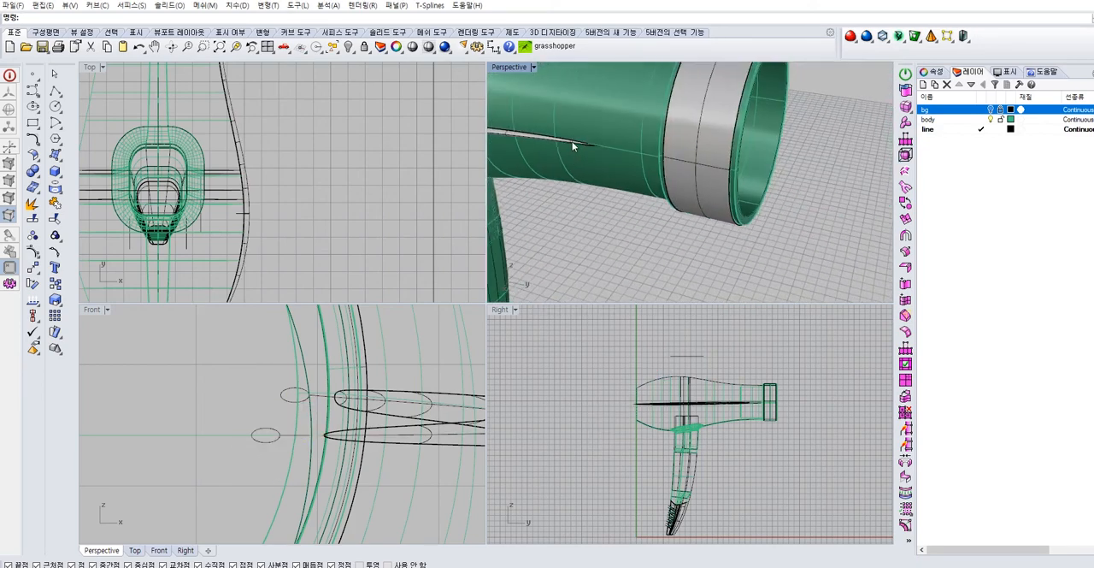
scroll(658, 171, "up", 2)
scroll(657, 170, "down", 4)
right_click_drag(657, 171, 883, 190, "shift")
right_click_drag(820, 176, 694, 148)
right_click_drag(621, 120, 769, 170)
left_click(768, 168)
left_click(703, 157, "shift")
left_click(56, 202)
Trim away the body surface enclosed by the seam, using the seam surfaces as cutting objects, and restore shaded display
right_click_drag(742, 122, 661, 154)
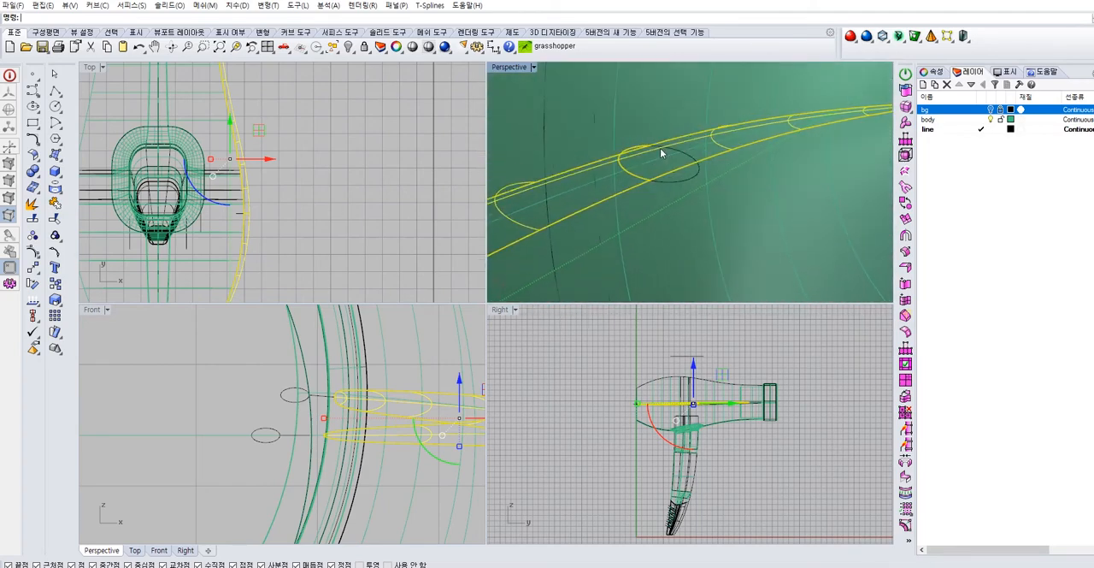
left_click(643, 190)
left_click(671, 212)
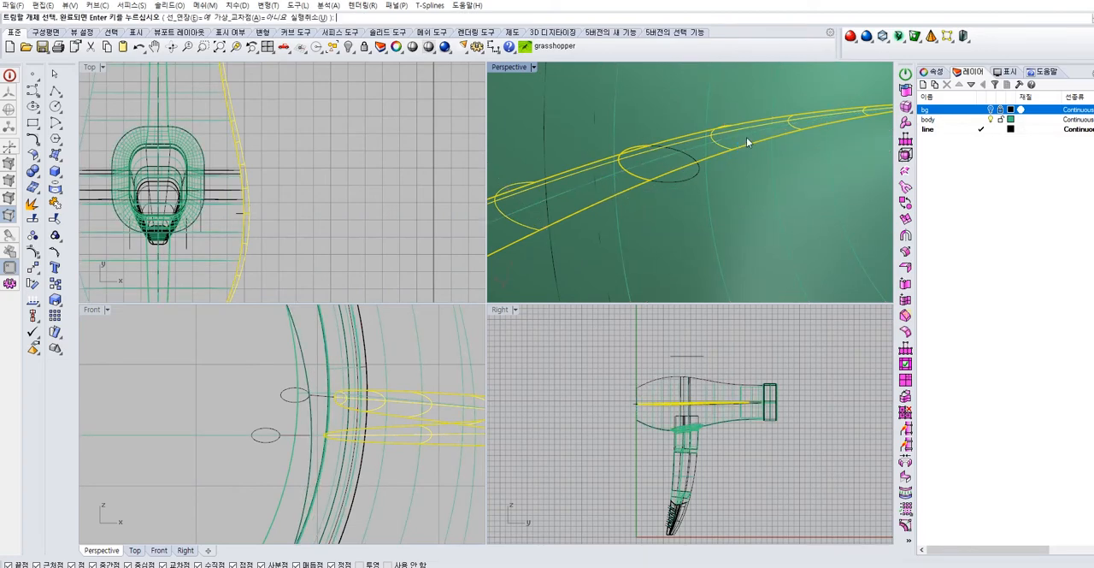
key("Return")
key("ctrl+alt+w")
mouse_move(697, 163)
right_mouse_down()
mouse_move(837, 162)
mouse_move(835, 153)
right_mouse_up()
right_click(503, 70)
left_click(510, 108)
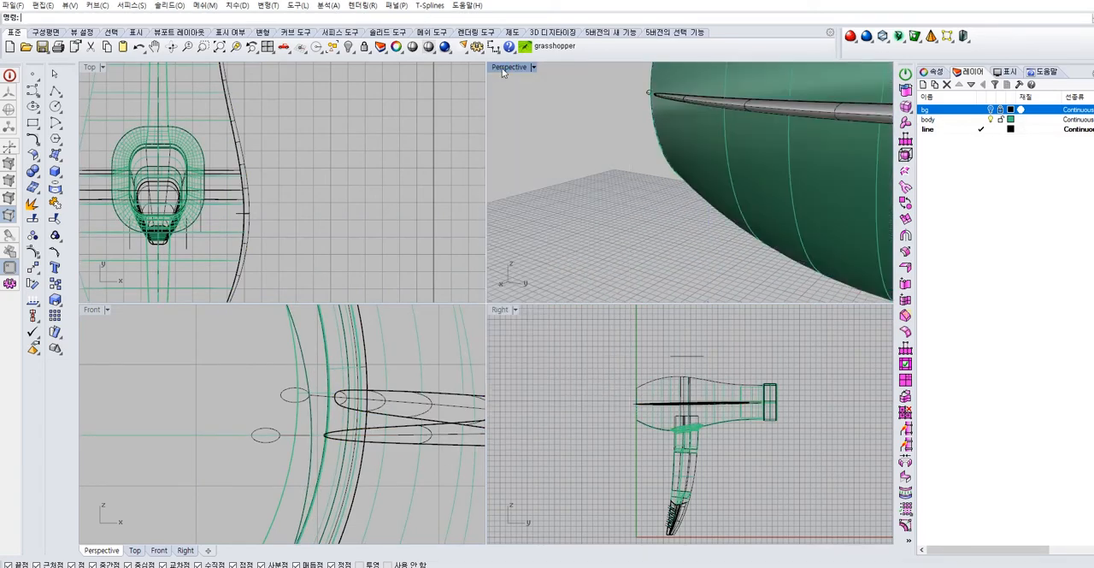
Move the side seam surface to the body layer and check it in the maximized perspective view
double_click(506, 69)
scroll(453, 202, "down", 6)
right_click_drag(442, 274, 506, 247)
left_click(506, 247)
left_click(931, 72)
left_click(1049, 139)
left_click(1038, 159)
left_click(729, 441)
right_click_drag(711, 369, 591, 283)
scroll(428, 238, "up", 7)
scroll(590, 283, "down", 4)
right_click_drag(476, 301, 657, 302)
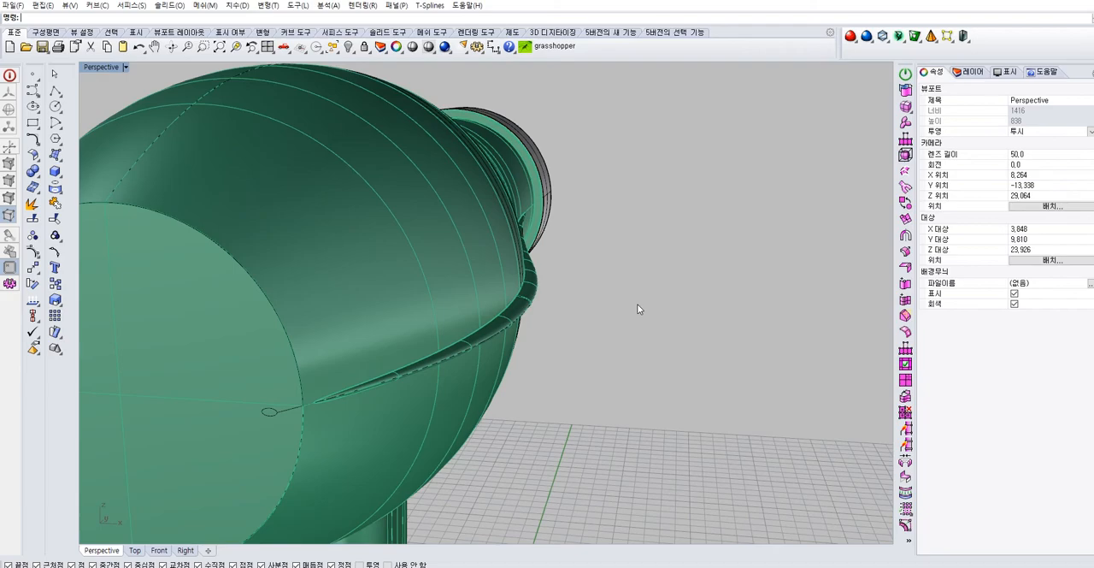
Mirror the side seam surface to the opposite side of the body about the body's vertical centre plane
right_click_drag(638, 302, 538, 338)
scroll(513, 359, "down", 9)
right_click_drag(493, 399, 478, 366)
scroll(521, 331, "up", 9)
scroll(537, 385, "down", 1)
scroll(547, 342, "up", 3)
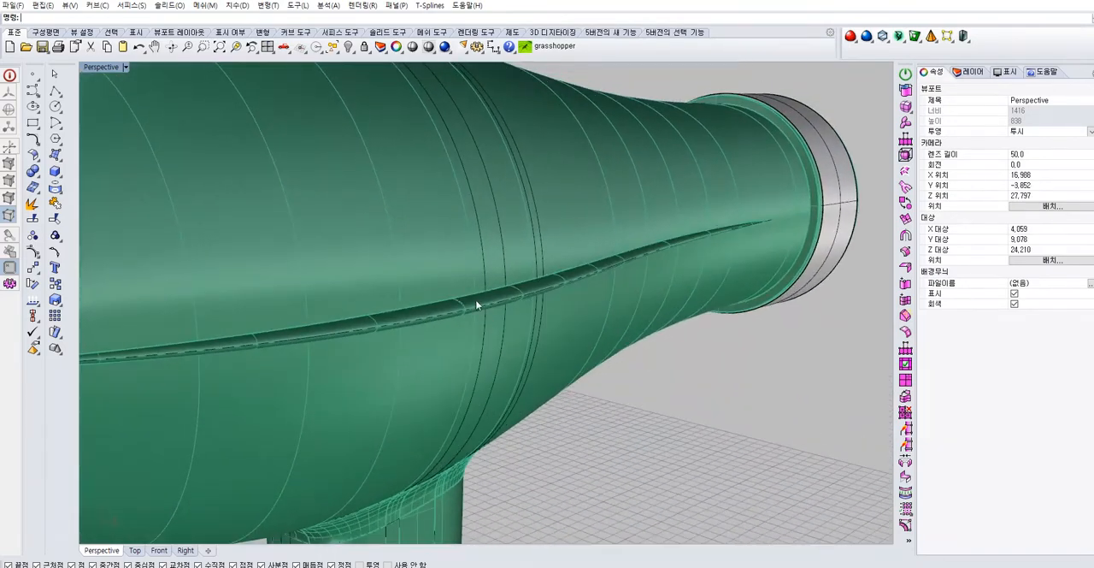
left_click(513, 309)
scroll(508, 334, "down", 3)
right_click_drag(506, 346, 498, 369)
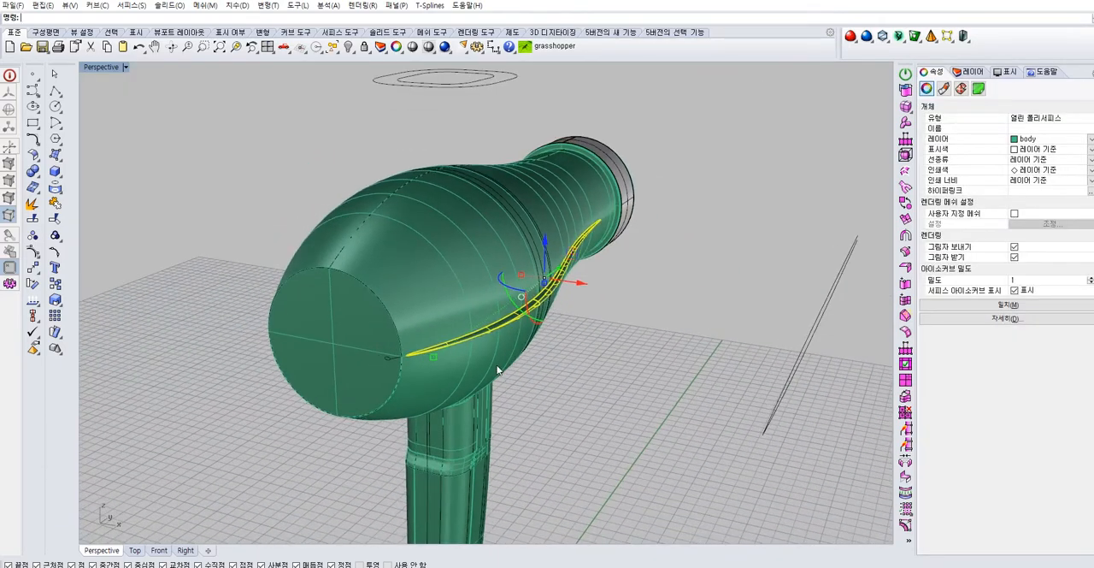
left_click(347, 418)
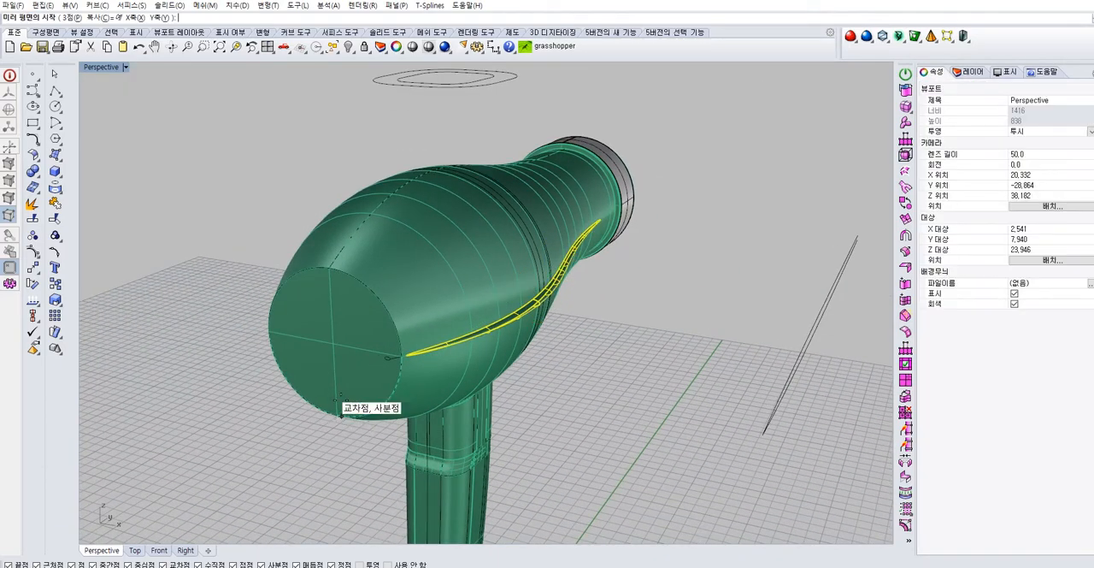
left_click(146, 435)
left_click(226, 439)
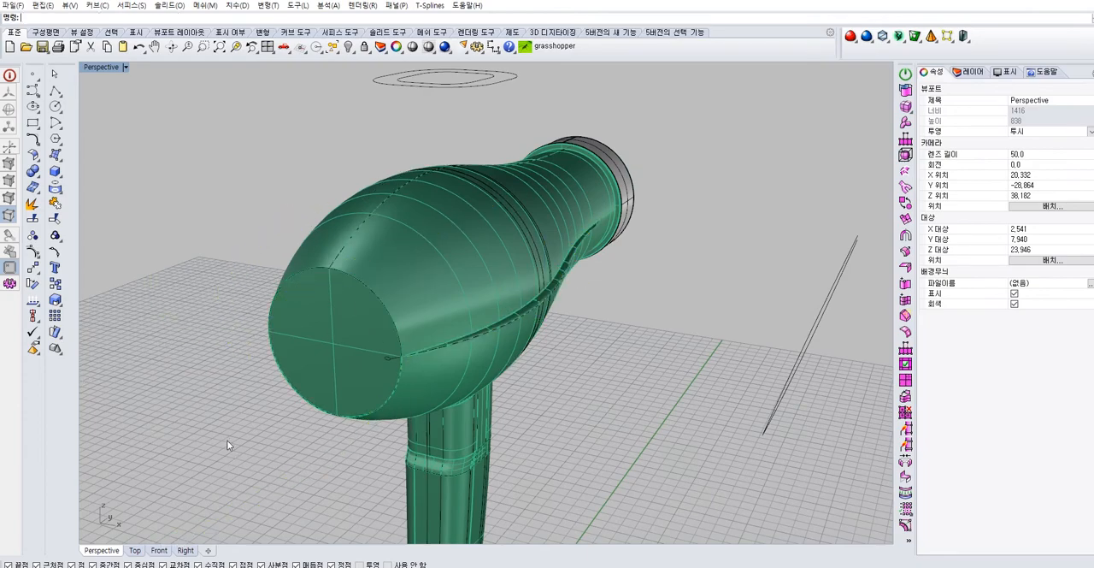
Trim away the body surface enclosed by the mirrored seam, using that seam surface as the cutting object
right_click_drag(226, 439, 398, 368)
scroll(359, 294, "up", 6)
left_click(361, 294)
right_click_drag(438, 311, 508, 489)
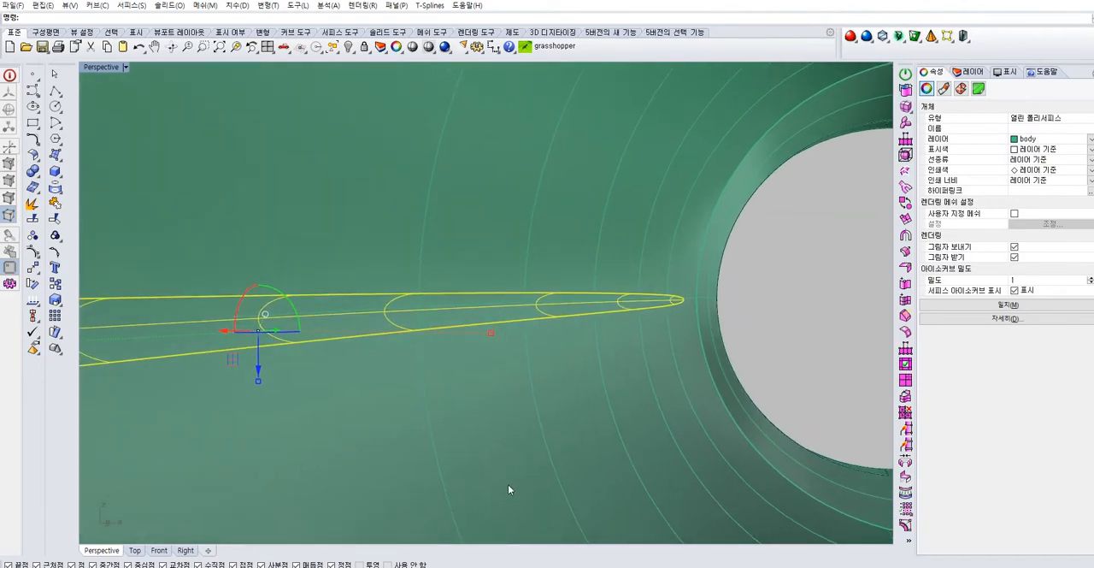
key("Return")
left_click(443, 318)
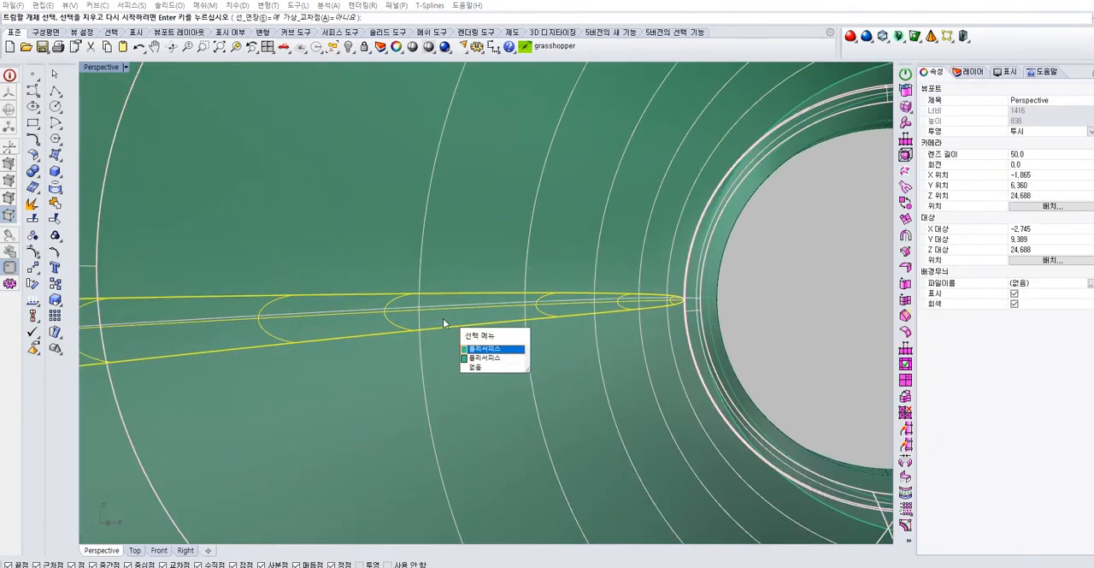
left_click(478, 356)
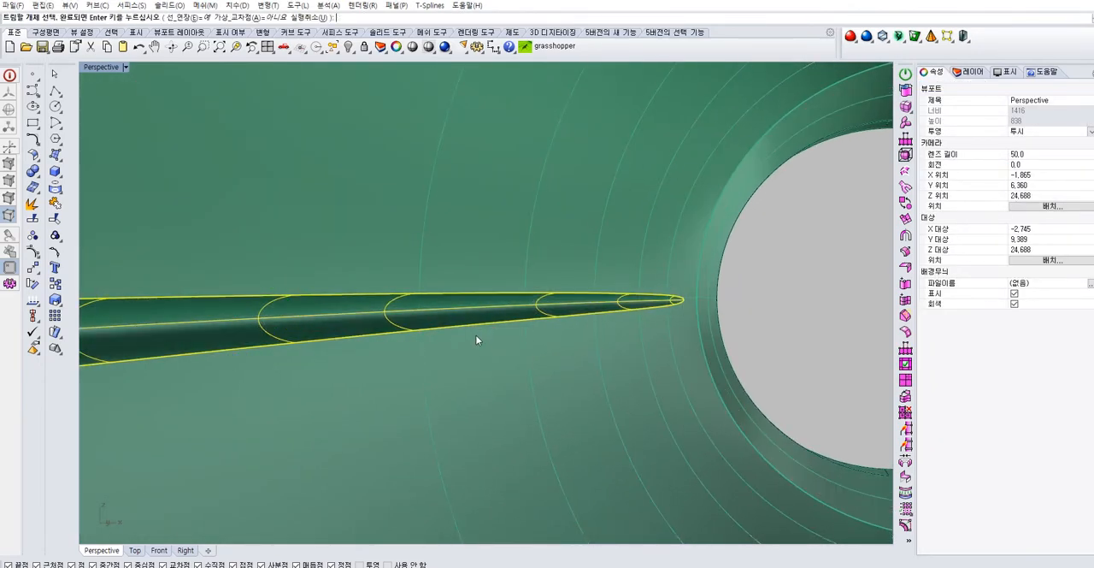
scroll(476, 336, "up", 1)
key("Escape")
Check the body polysurface near the front opening in wireframe display, and restore shaded display
mouse_move(520, 325)
right_mouse_down()
mouse_move(576, 374)
mouse_move(606, 350)
mouse_move(431, 430)
mouse_move(471, 361)
mouse_move(543, 364)
mouse_move(479, 406)
mouse_move(509, 369)
mouse_move(540, 388)
right_mouse_up()
left_click(545, 391)
left_click(631, 393)
right_click_drag(630, 393, 542, 413)
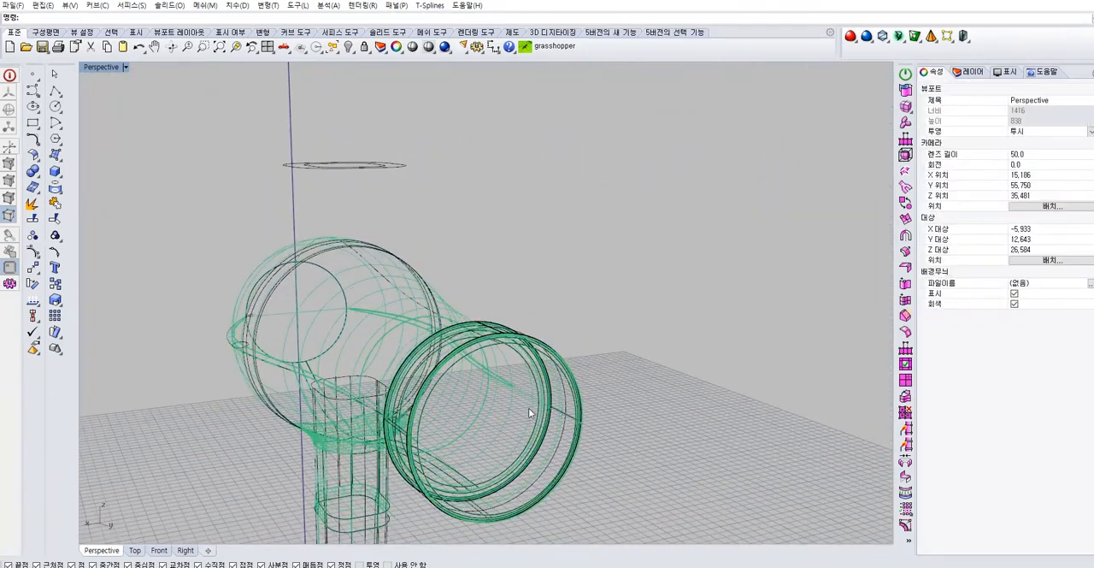
left_click(548, 409)
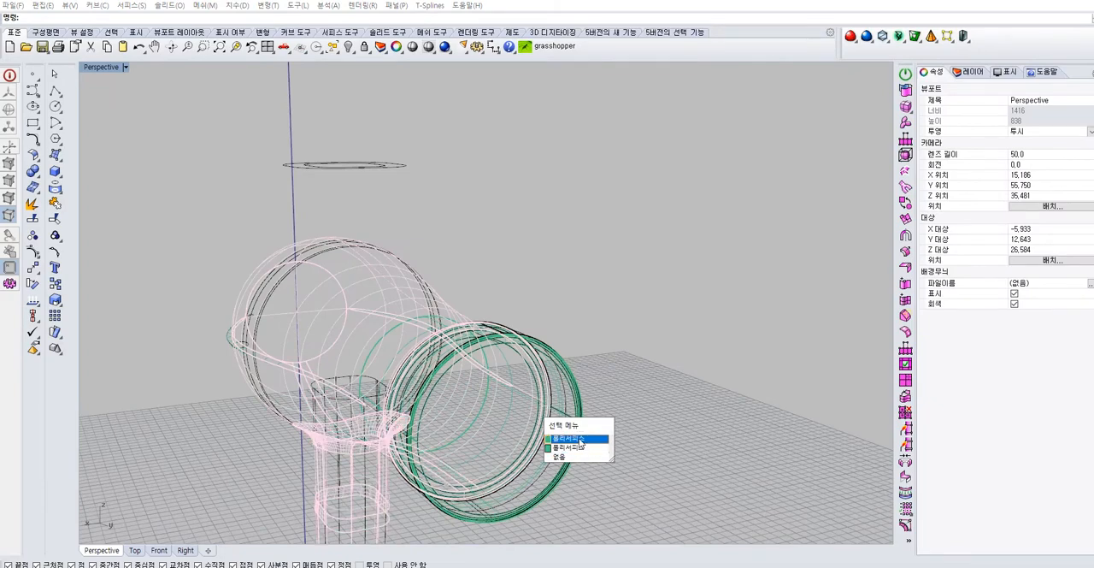
left_click(578, 438)
right_click_drag(656, 374, 468, 333)
left_click(94, 68)
left_click(104, 111)
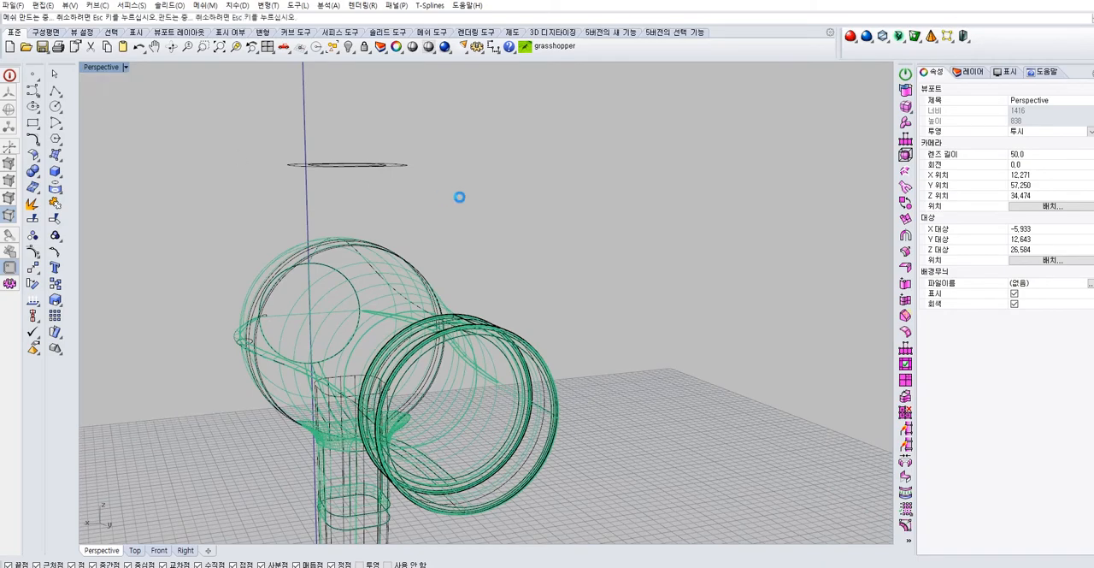
Examine the trimmed seams from inside the body through the front opening and from the rear of the dryer
scroll(483, 283, "up", 5)
scroll(468, 236, "up", 2)
right_click_drag(468, 235, 769, 298)
scroll(696, 267, "up", 4)
right_click_drag(696, 267, 768, 272, "shift")
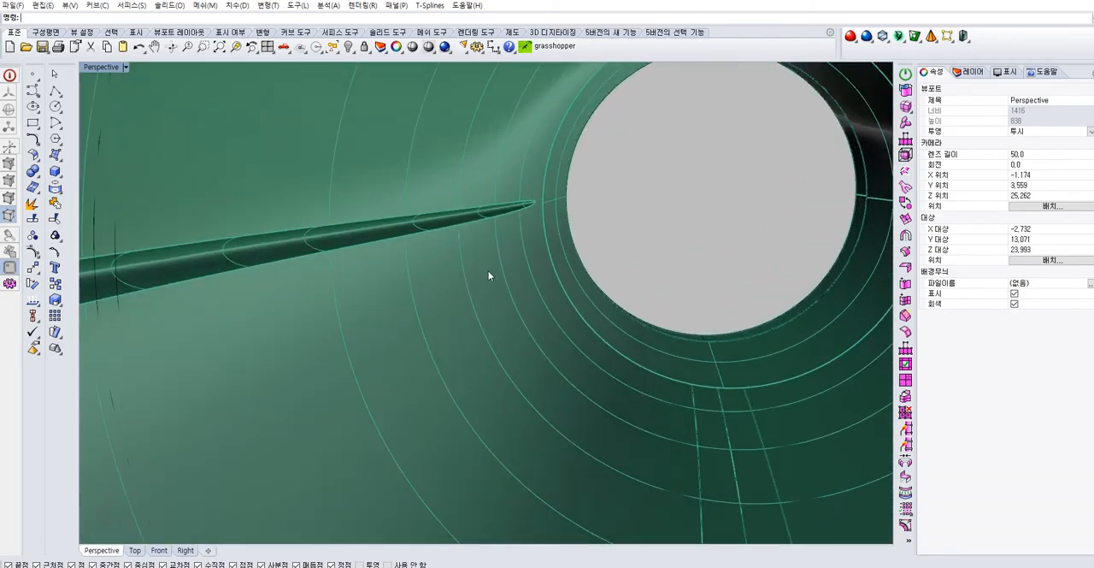
scroll(478, 280, "down", 6)
right_click_drag(462, 290, 555, 235)
scroll(426, 263, "down", 1)
scroll(425, 262, "up", 3)
scroll(550, 242, "down", 12)
right_click_drag(480, 315, 567, 292)
scroll(655, 274, "up", 4)
scroll(569, 289, "down", 5)
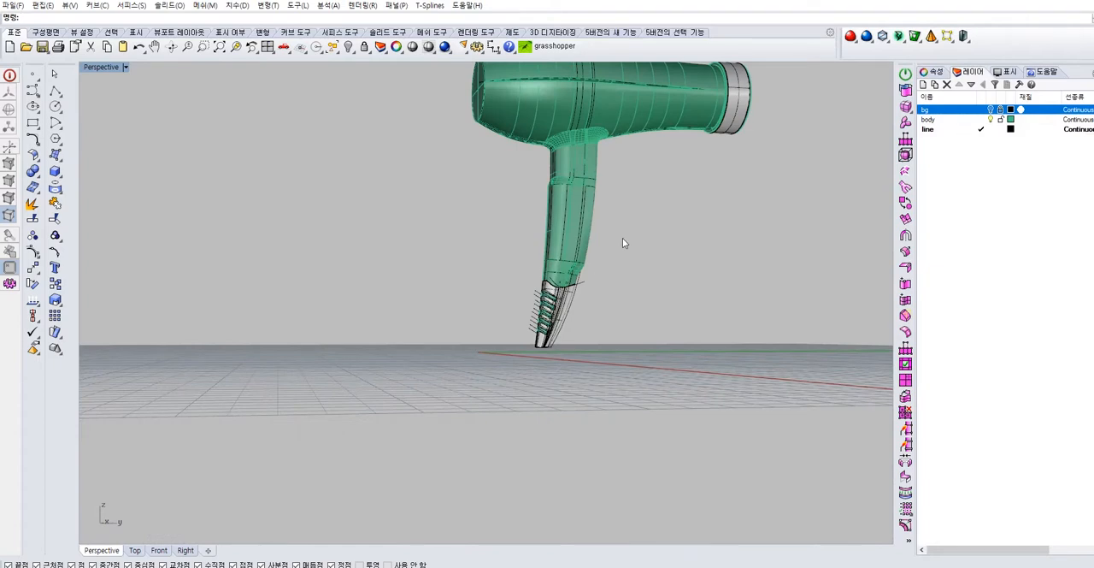
Select all curves in the model and assign them to the line layer
right_click_drag(622, 238, 622, 257)
scroll(623, 257, "down", 3)
left_click(332, 46)
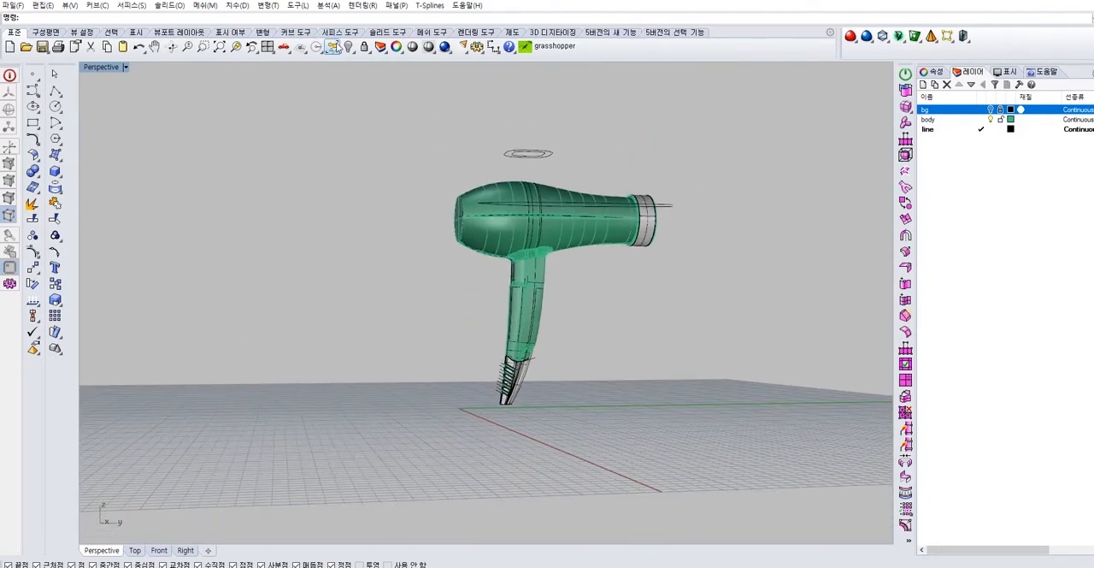
left_click(397, 100)
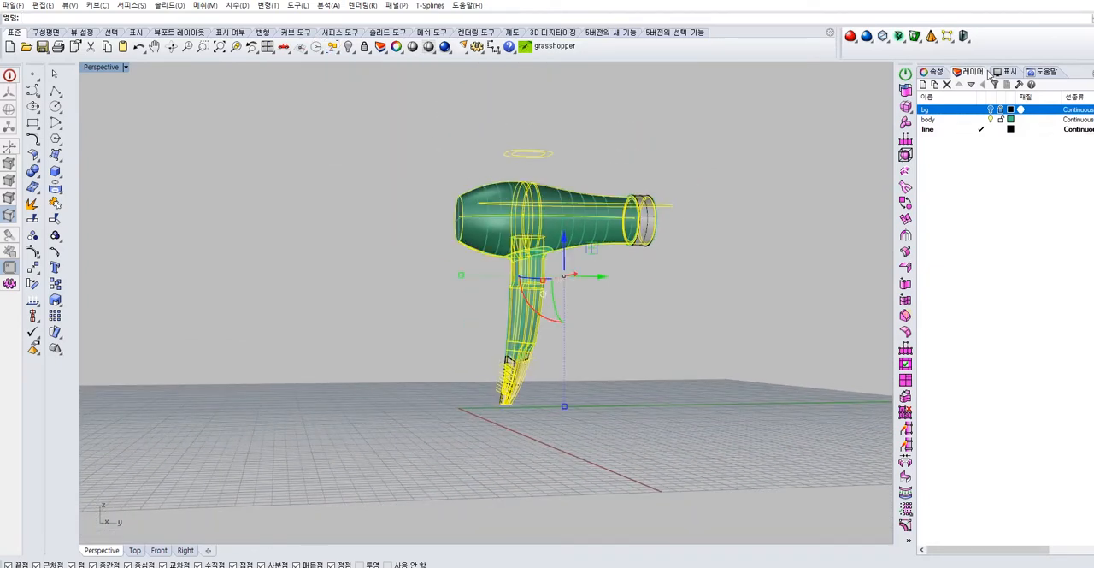
left_click(939, 71)
left_click(1078, 139)
left_click(1069, 160)
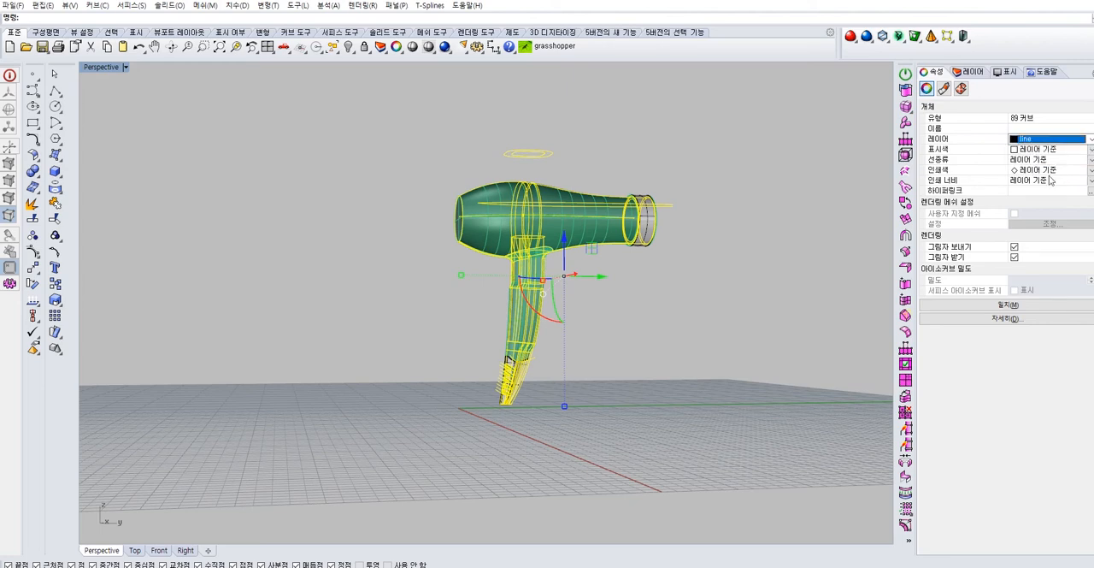
key("Escape")
Make body the current layer
left_click(971, 72)
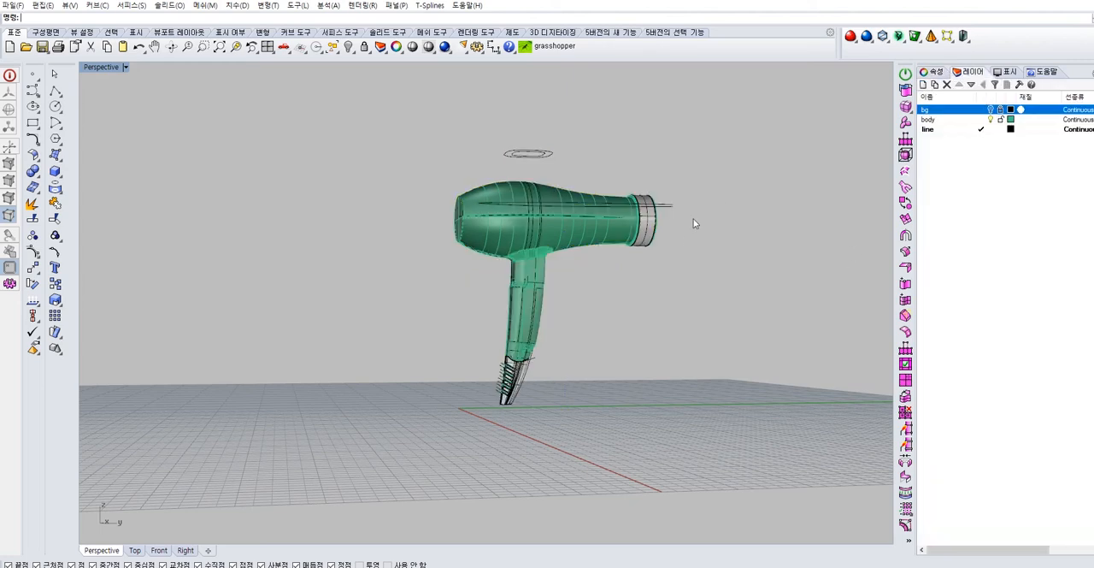
right_click_drag(554, 160, 335, 71)
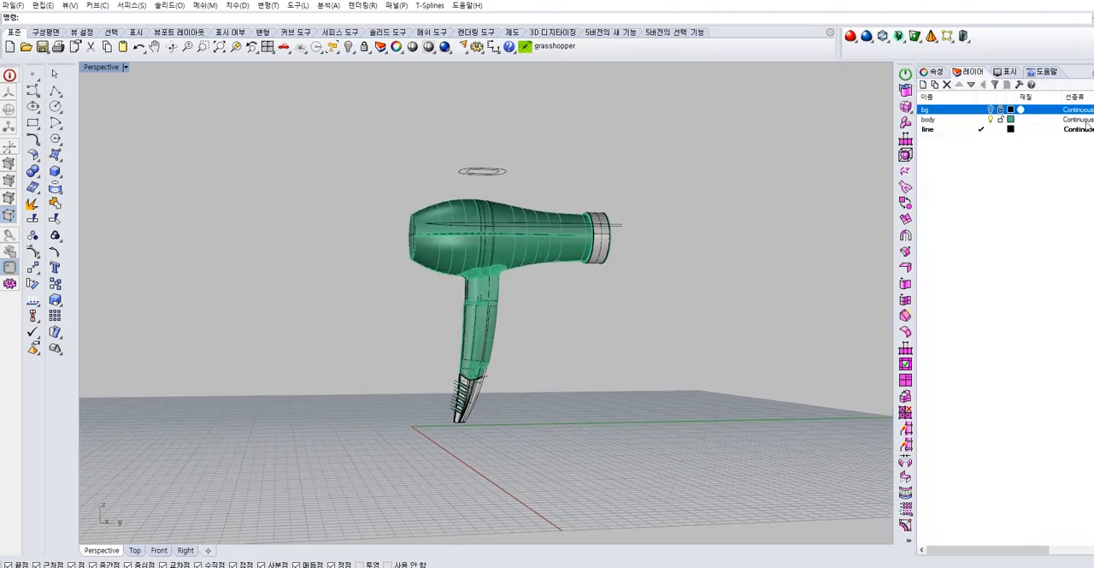
left_click(940, 73)
left_click(971, 71)
left_click(974, 129)
left_click(981, 119)
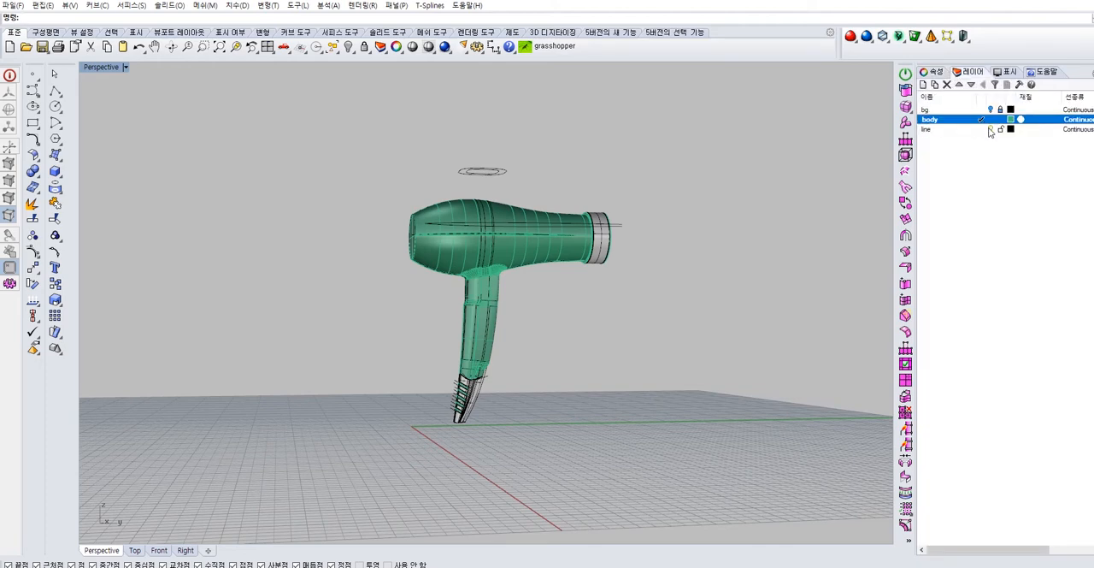
Check the body objects with the line layer hidden and against the reference images on the bg layer
left_click(990, 129)
key("ctrl+a")
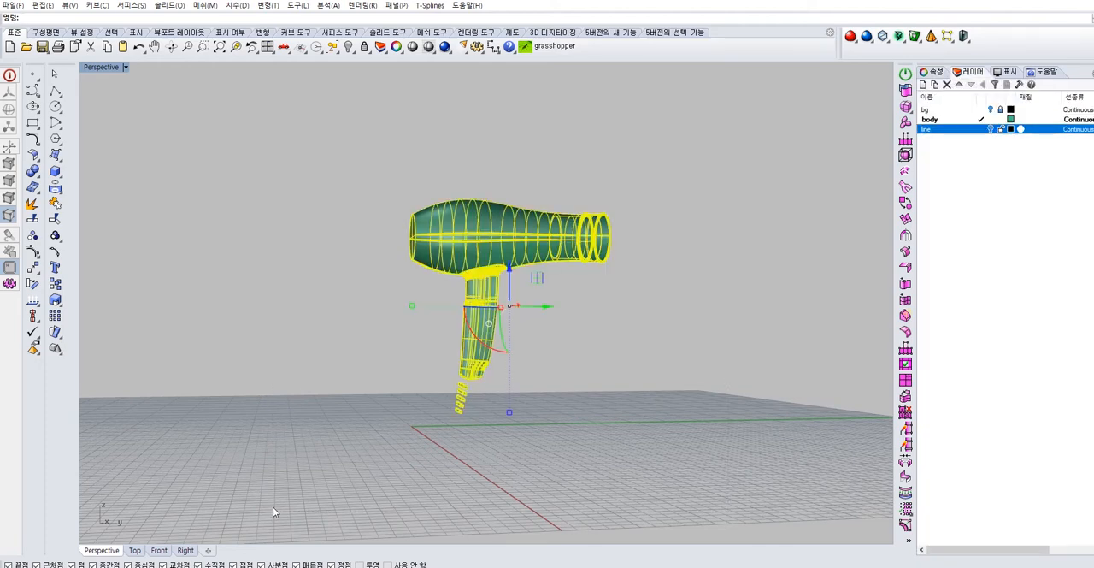
left_click(770, 266)
left_click(990, 110)
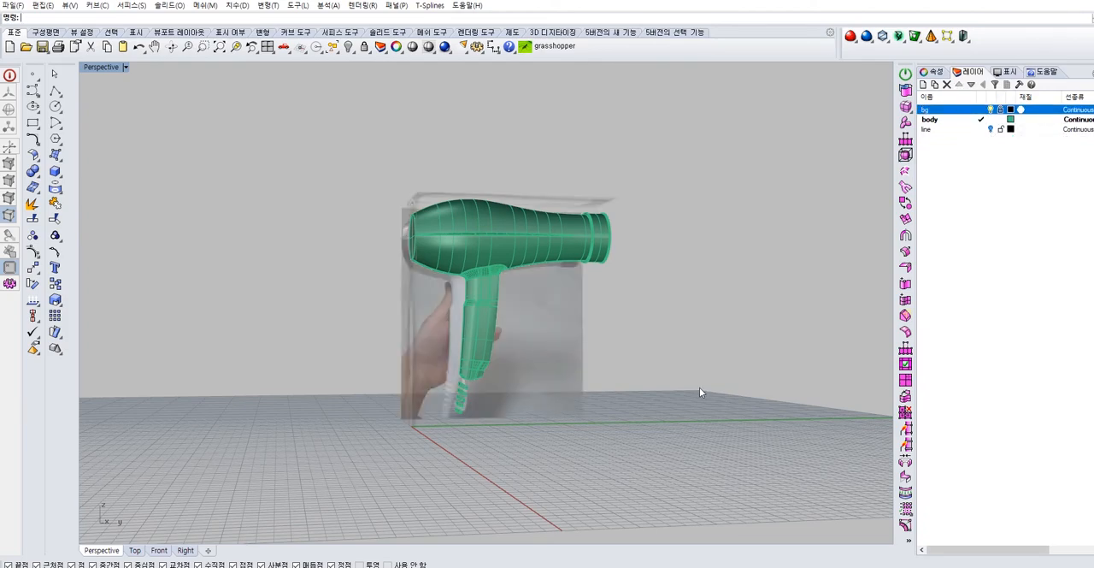
left_click(991, 110)
Show the line layer and move the front nozzle ring and the slotted lower handle tip to the body layer
left_click(991, 129)
scroll(617, 323, "up", 5)
left_click(580, 231)
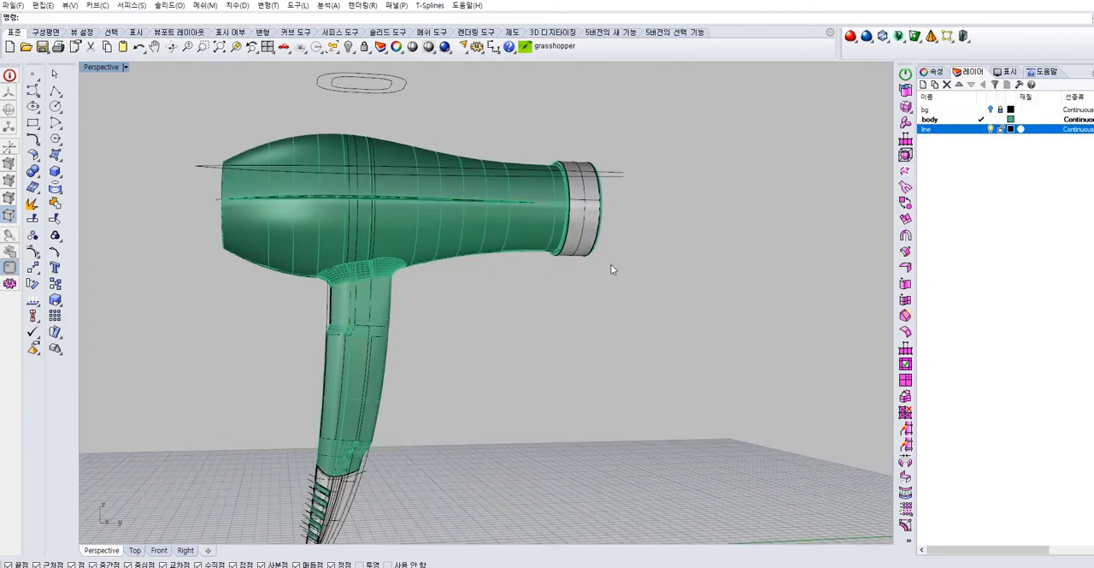
right_click_drag(400, 461, 471, 359, "shift")
scroll(432, 419, "up", 5)
left_click(431, 354)
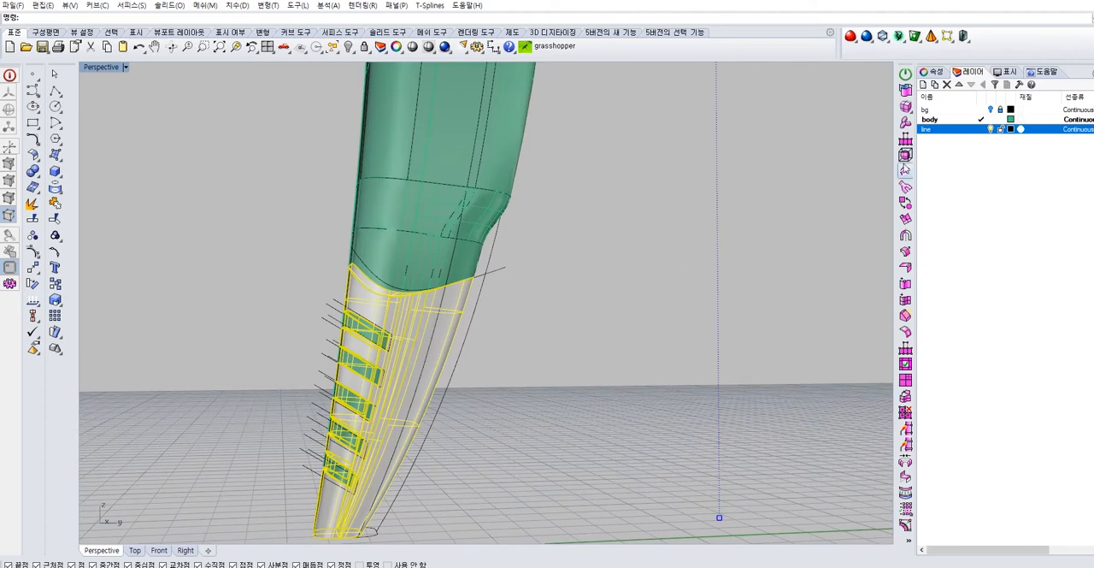
left_click(936, 72)
left_click(1086, 138)
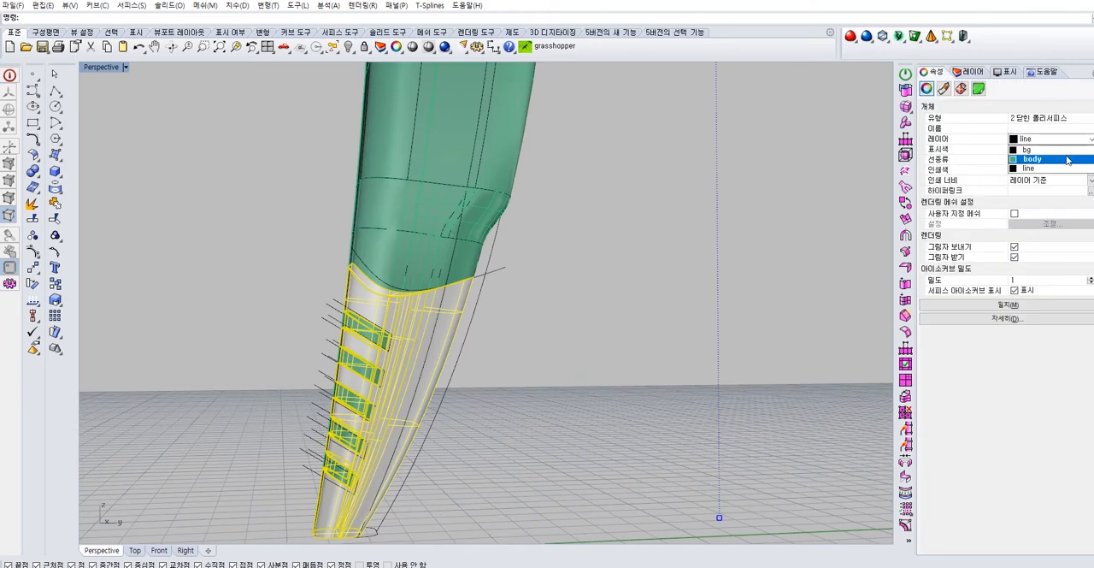
left_click(1043, 155)
Hide the line layer
left_click(971, 72)
left_click(958, 121)
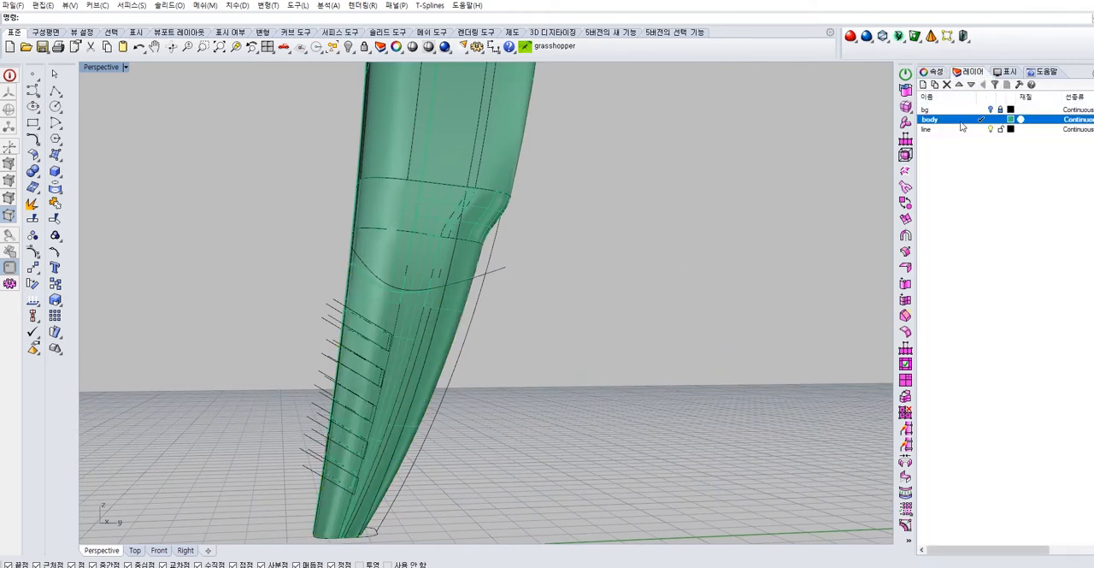
left_click(990, 130)
Select the slot-shaped pieces along the edge of the lower handle tip and hide them
scroll(654, 251, "down", 7)
scroll(611, 246, "up", 6)
scroll(519, 359, "up", 5)
right_click_drag(519, 359, 500, 315)
left_click(485, 357, "shift")
left_click(469, 407, "shift")
left_click(457, 453, "shift")
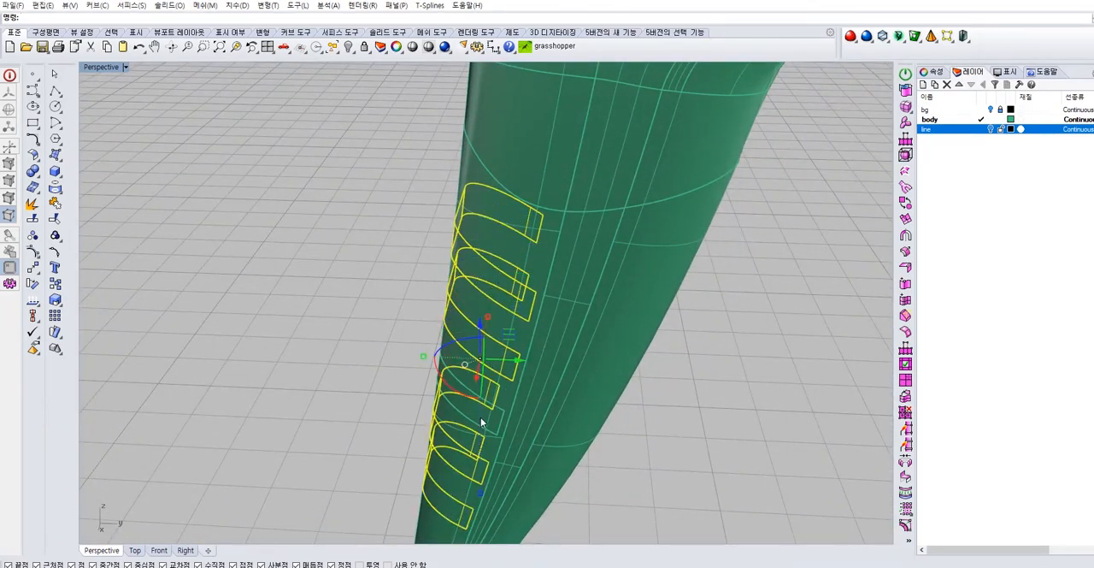
left_click(350, 48)
Examine the handle, the side seam and the complete dryer from several angles
mouse_move(494, 235)
right_mouse_down()
mouse_move(497, 176)
mouse_move(547, 173)
mouse_move(503, 244)
right_mouse_up()
scroll(593, 192, "down", 12)
right_click_drag(593, 192, 651, 210, "shift")
scroll(584, 200, "up", 7)
scroll(610, 176, "up", 10)
scroll(671, 155, "down", 8)
scroll(650, 209, "up", 3)
scroll(650, 209, "down", 3)
right_click_drag(718, 180, 598, 236)
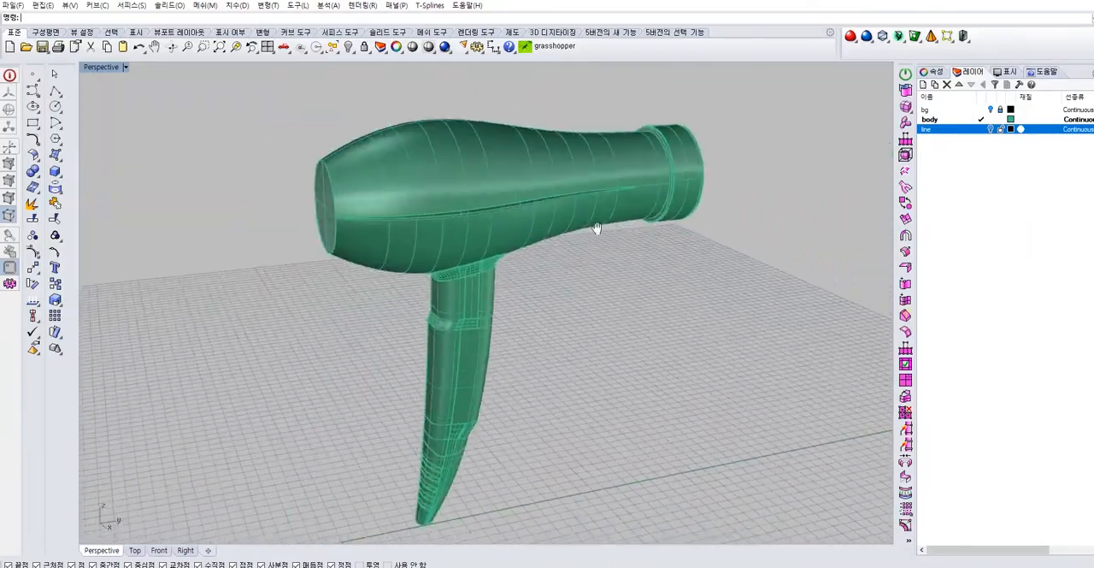
scroll(598, 237, "up", 2)
Create a new layer named RU and set its colour to red
left_click(953, 121)
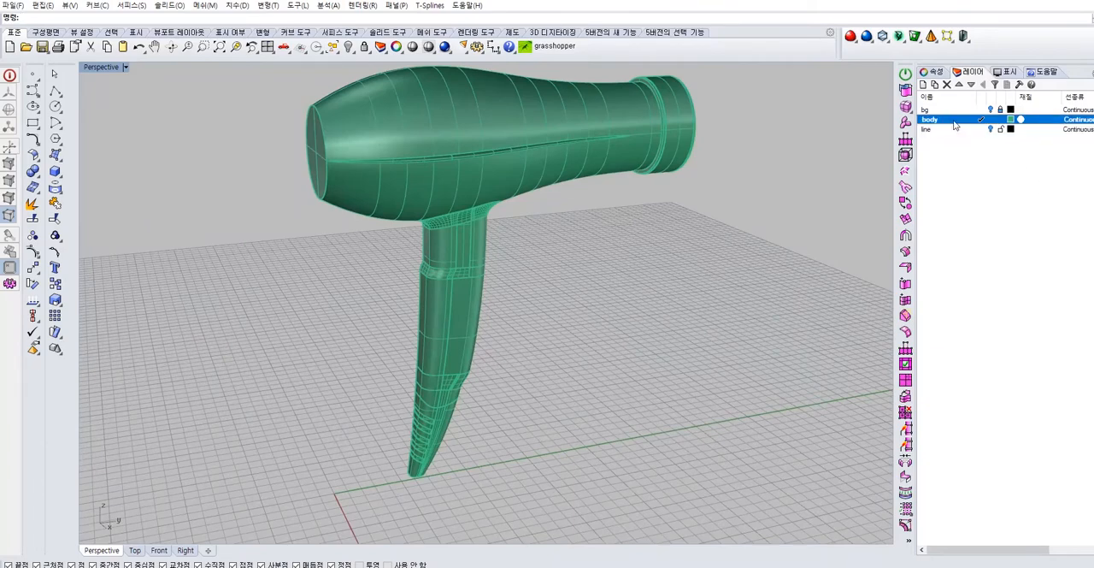
left_click(923, 84)
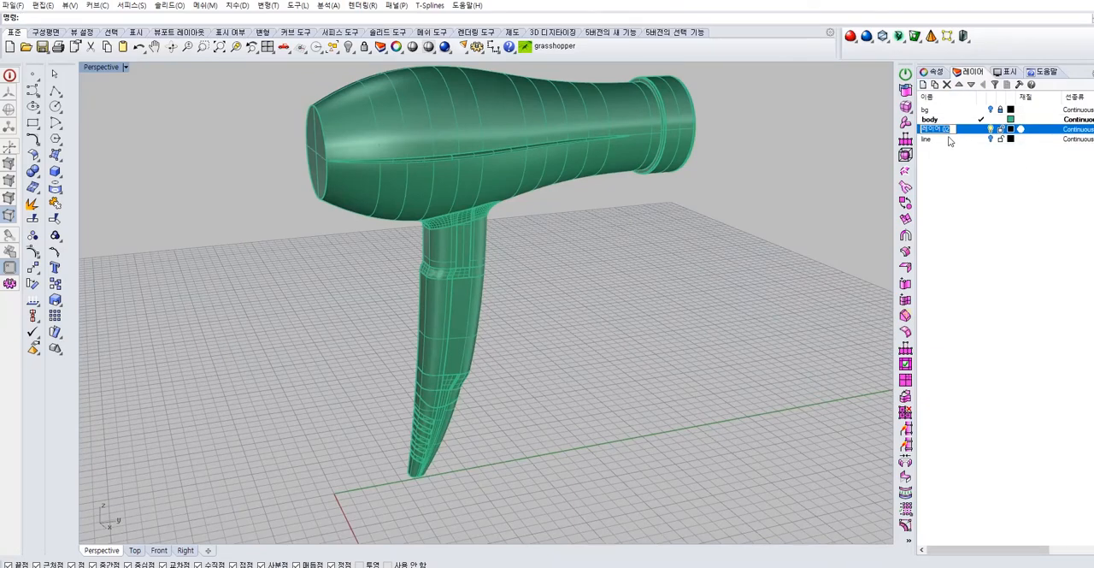
left_click(1010, 130)
double_click(467, 242)
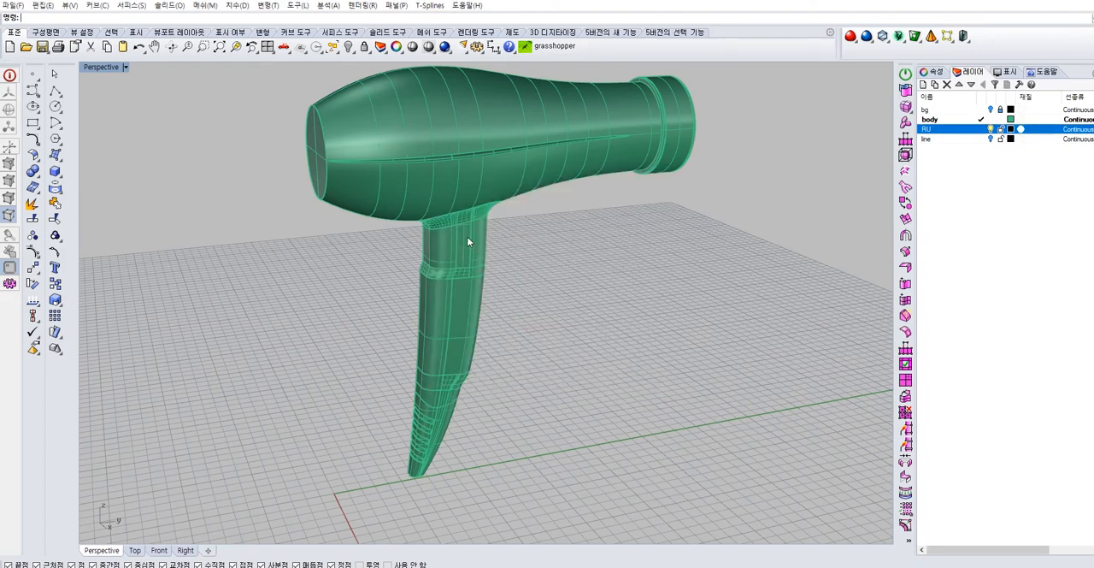
left_click(443, 418)
left_click(676, 128, "shift")
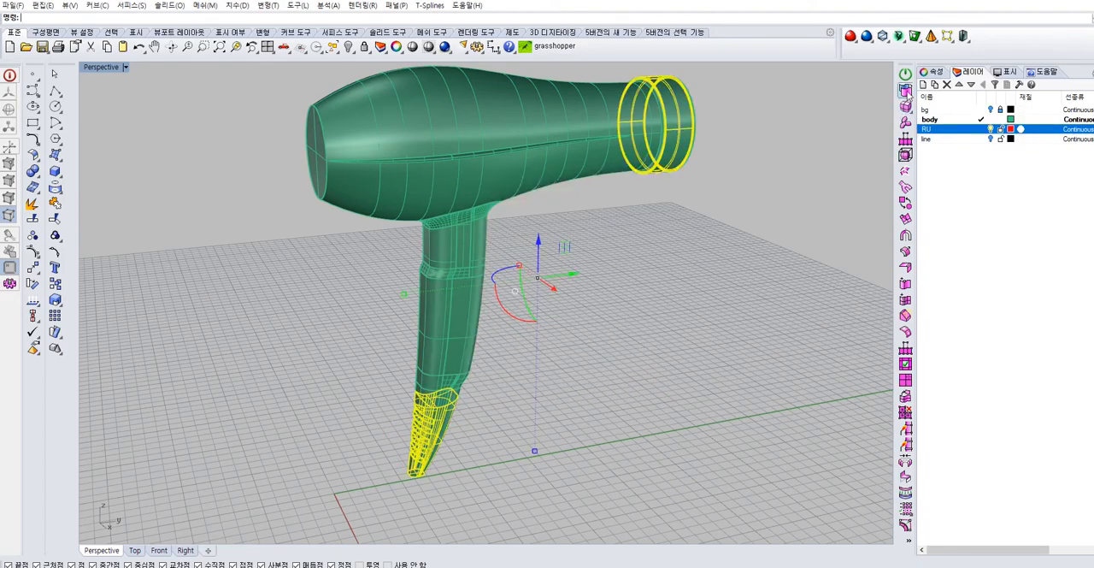
left_click(777, 155)
left_click(932, 72)
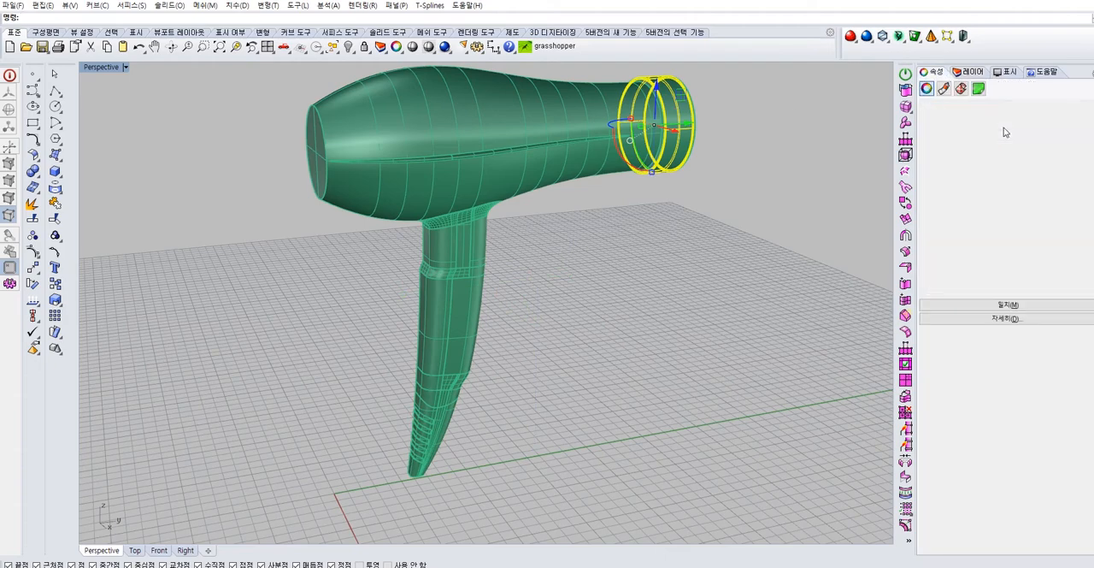
left_click(830, 175)
left_click(971, 72)
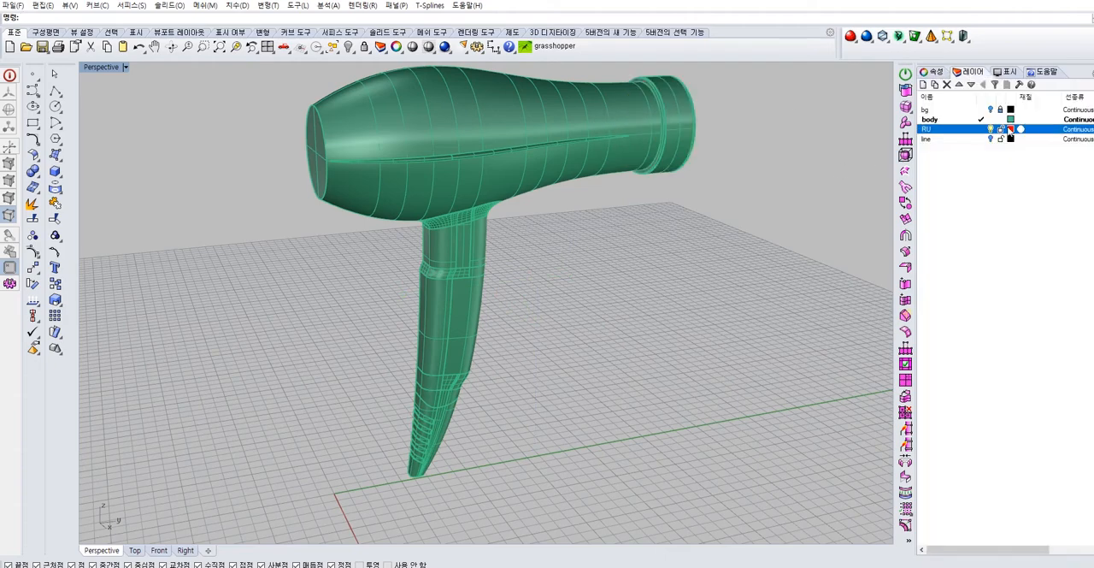
Change the RU layer's colour to dark grey and move the front nozzle ring to that layer
left_click(1010, 129)
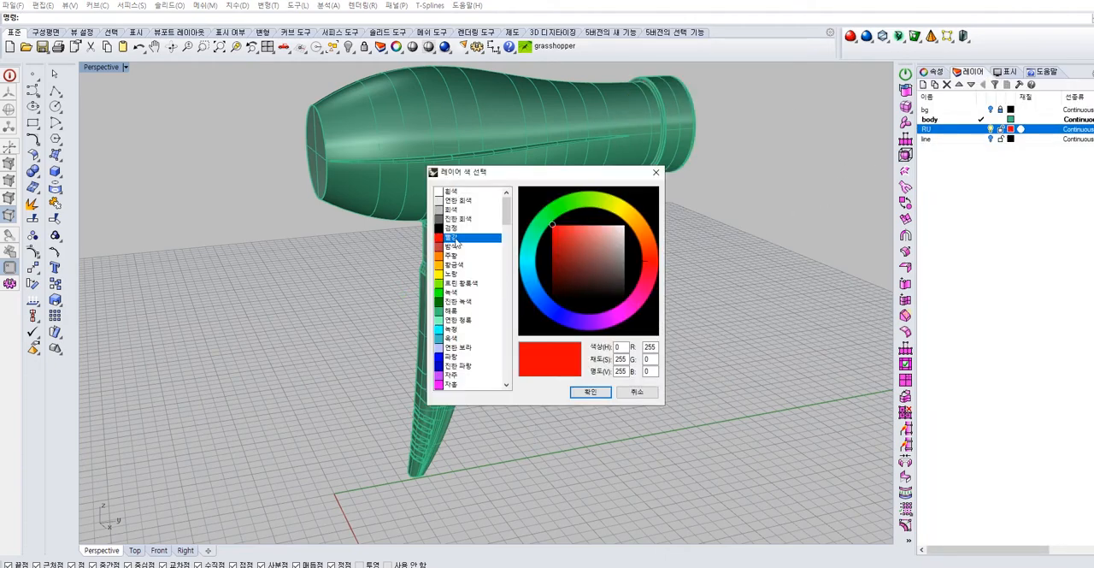
double_click(453, 226)
left_click(671, 129)
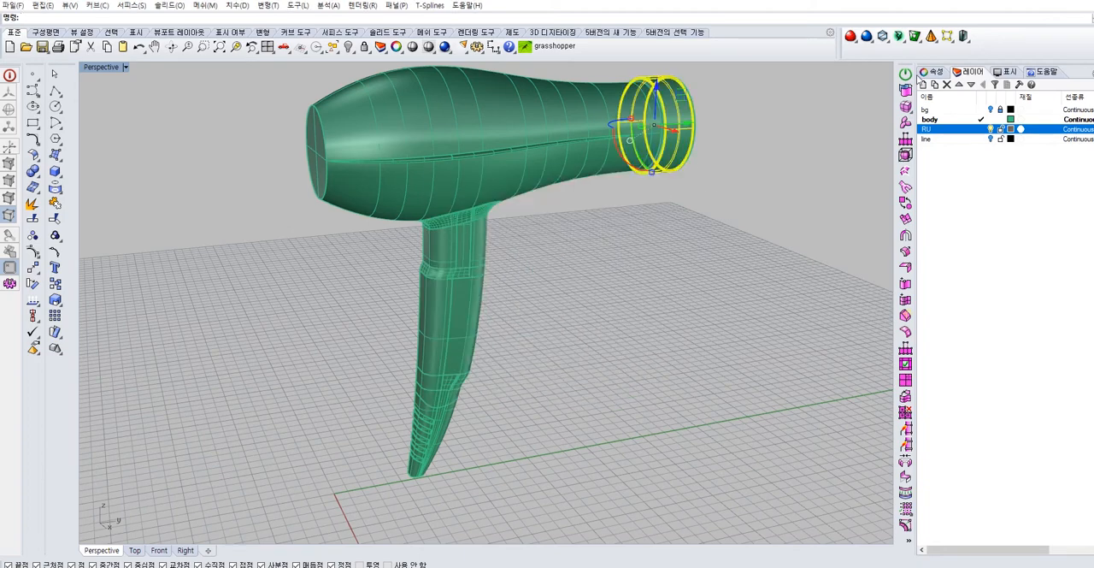
left_click(931, 71)
left_click(1087, 139)
left_click(1069, 169)
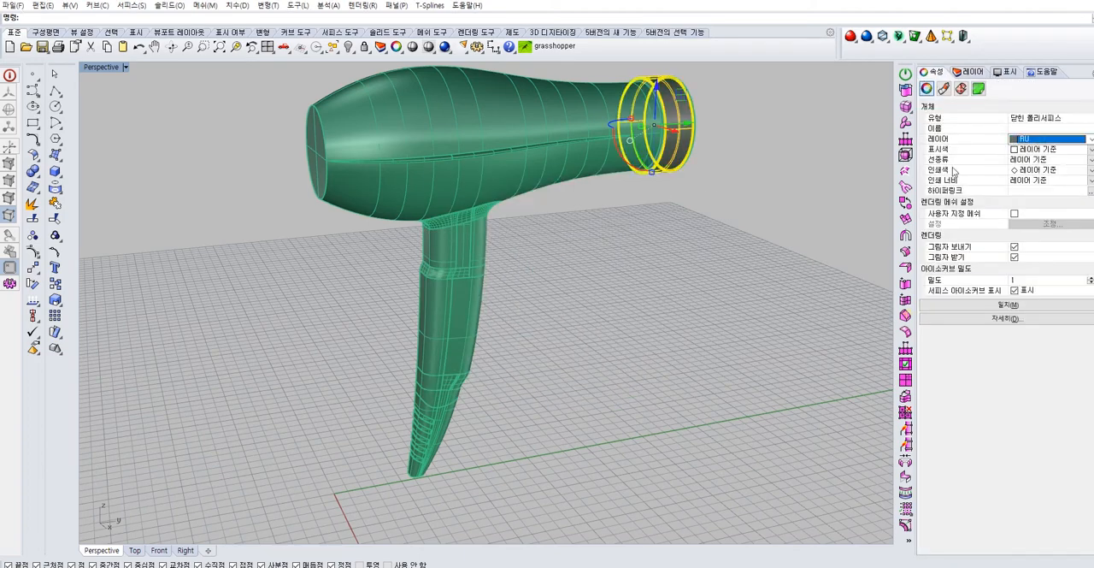
left_click(769, 178)
left_click(592, 136)
left_click(737, 193)
left_click(971, 72)
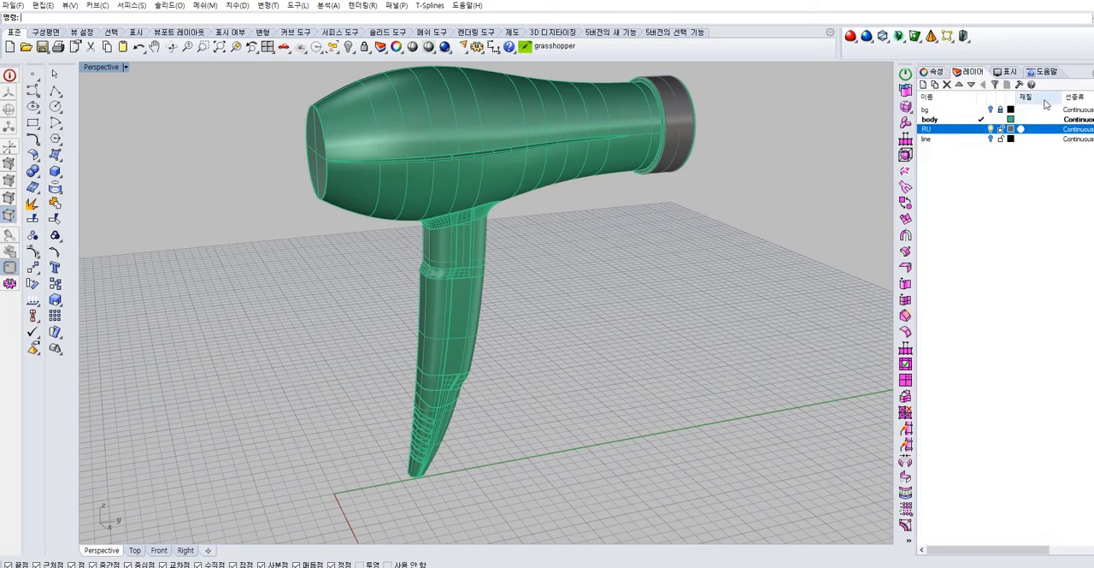
Set the body layer's colour to white
left_click(1011, 119)
double_click(453, 191)
right_click_drag(640, 242, 571, 389)
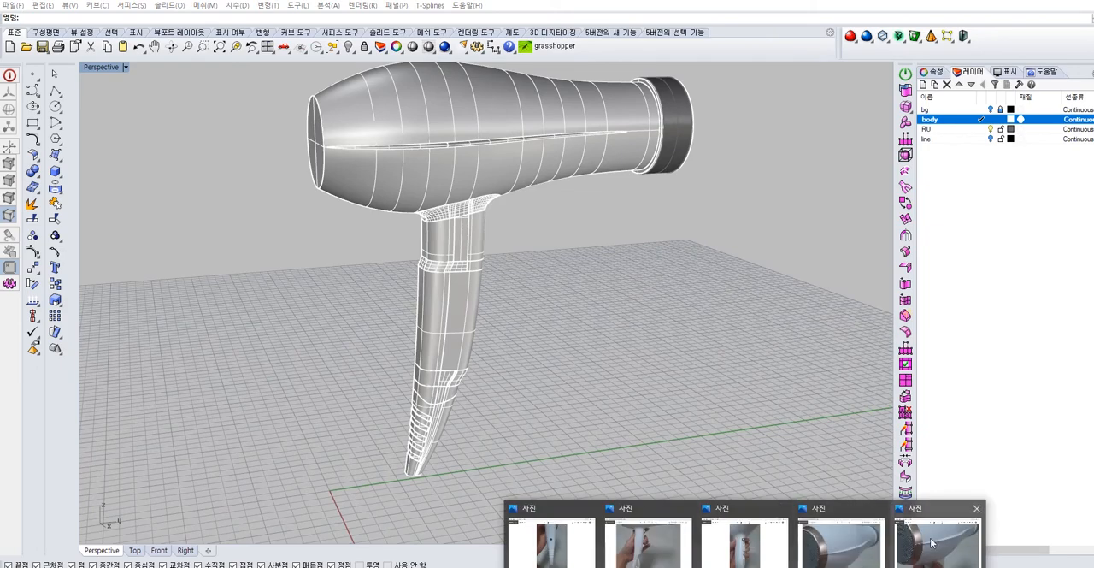
Select the lower handle tip, create a new layer named BER and set its colour to light grey
right_click_drag(690, 338, 487, 393)
scroll(479, 391, "up", 5)
left_click(465, 380)
scroll(469, 374, "down", 4)
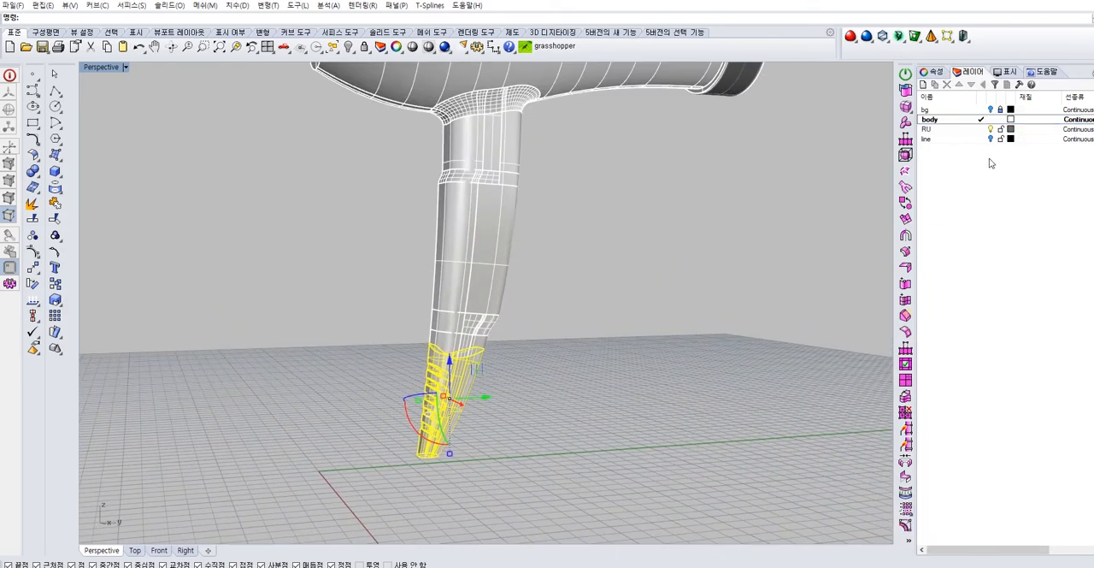
left_click(923, 84)
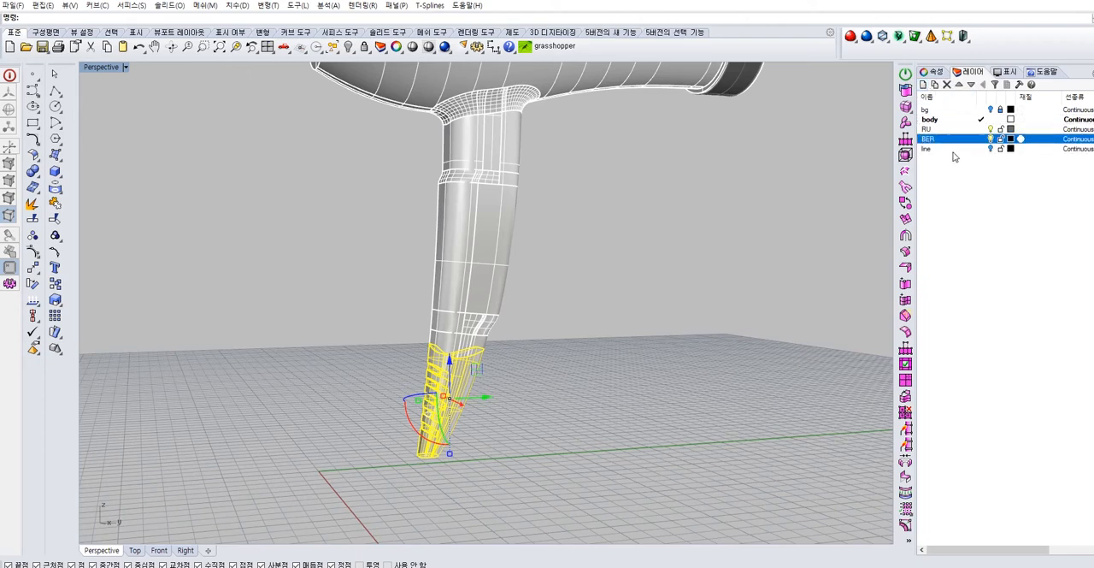
left_click(1009, 140)
left_click(465, 211)
left_click(589, 392)
left_click(515, 385)
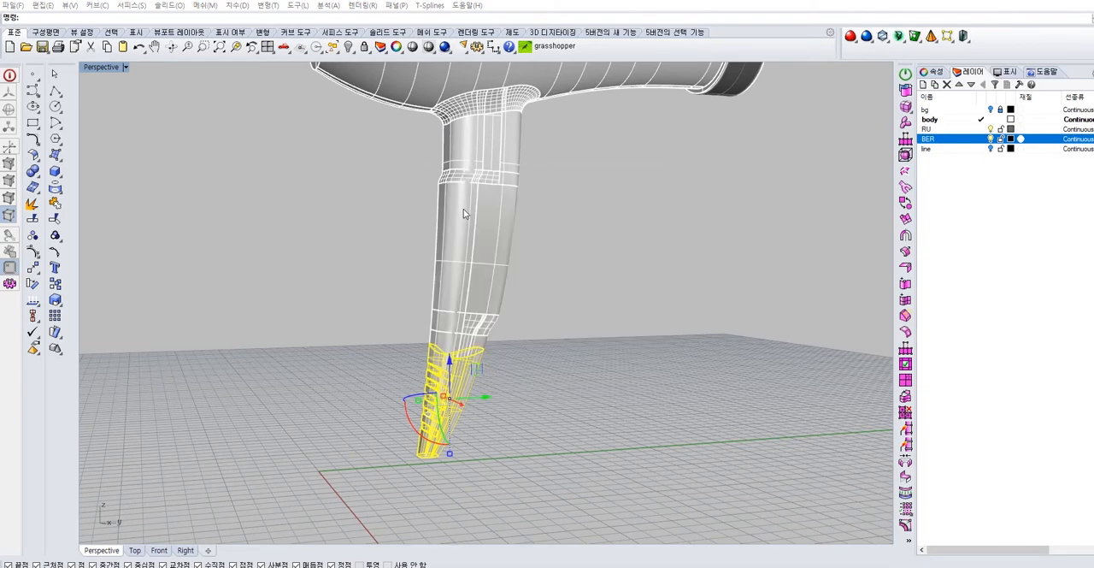
Assign the lower handle tip to the BER layer
left_click(469, 384)
left_click(933, 73)
left_click(1089, 142)
left_click(1046, 171)
left_click(1050, 140)
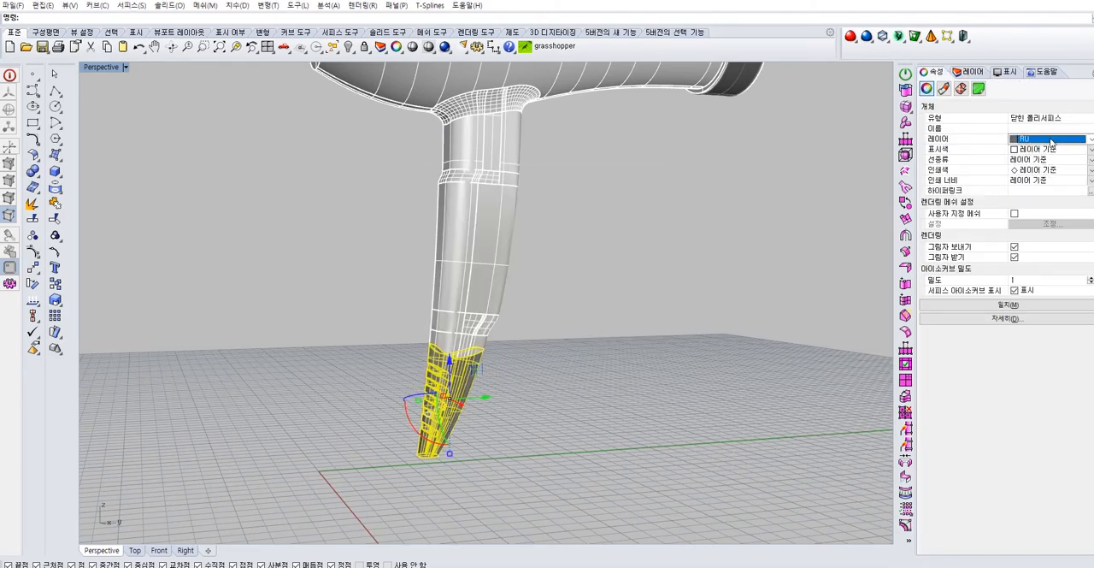
left_click(1035, 177)
left_click(730, 218)
Draw a vertical line taller than the body in the Right view and move it just inside the body's rear end
right_click_drag(729, 218, 599, 248)
right_click_drag(599, 247, 589, 367, "shift")
scroll(143, 101, "up", 2)
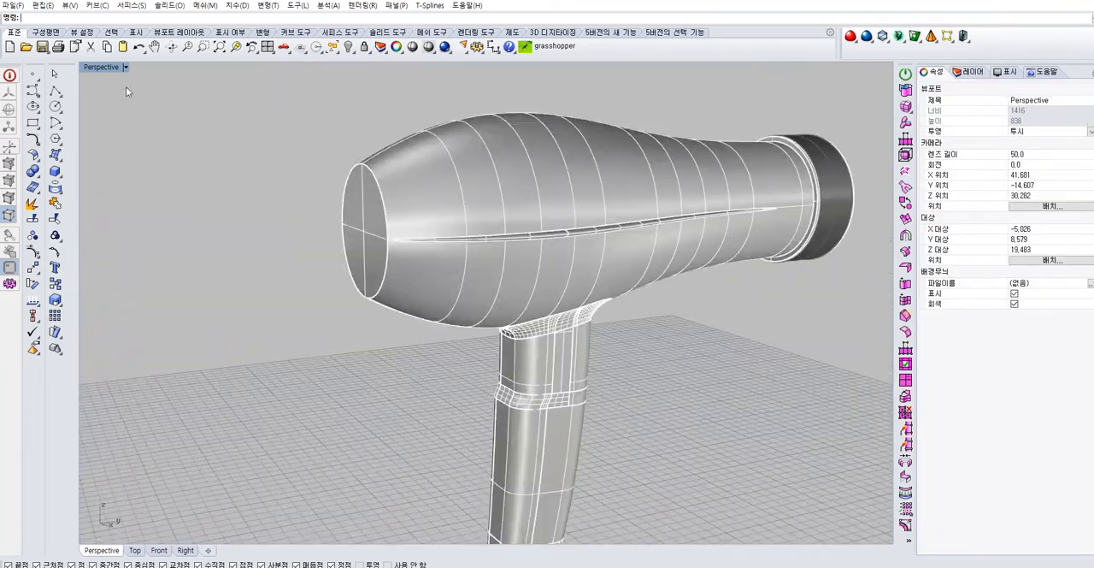
double_click(101, 67)
left_click(431, 284)
scroll(570, 346, "up", 3)
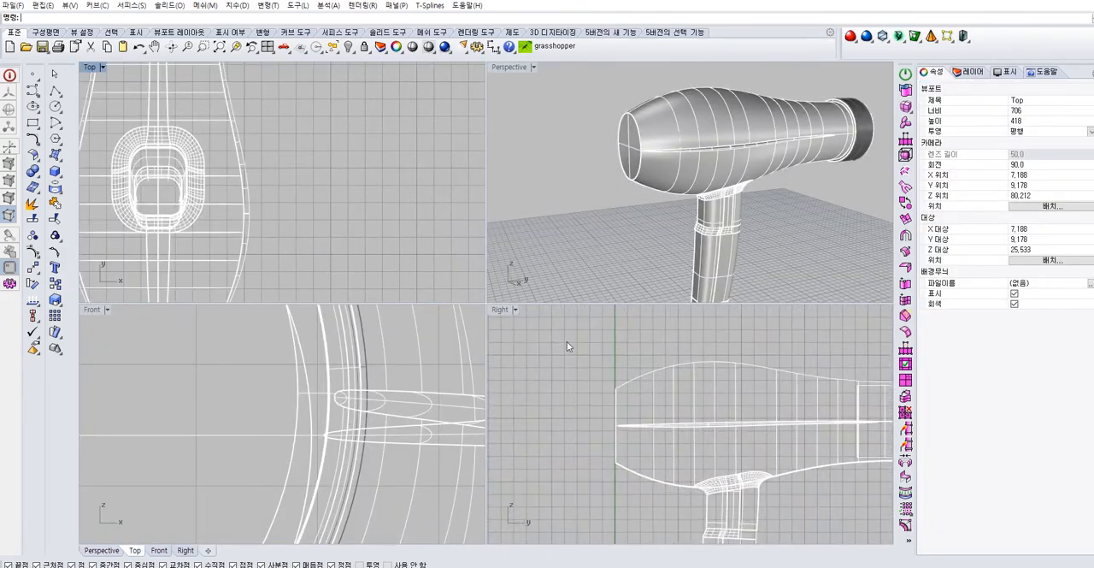
left_click(499, 308)
double_click(500, 311)
scroll(515, 327, "down", 2)
right_click_drag(494, 314, 541, 314)
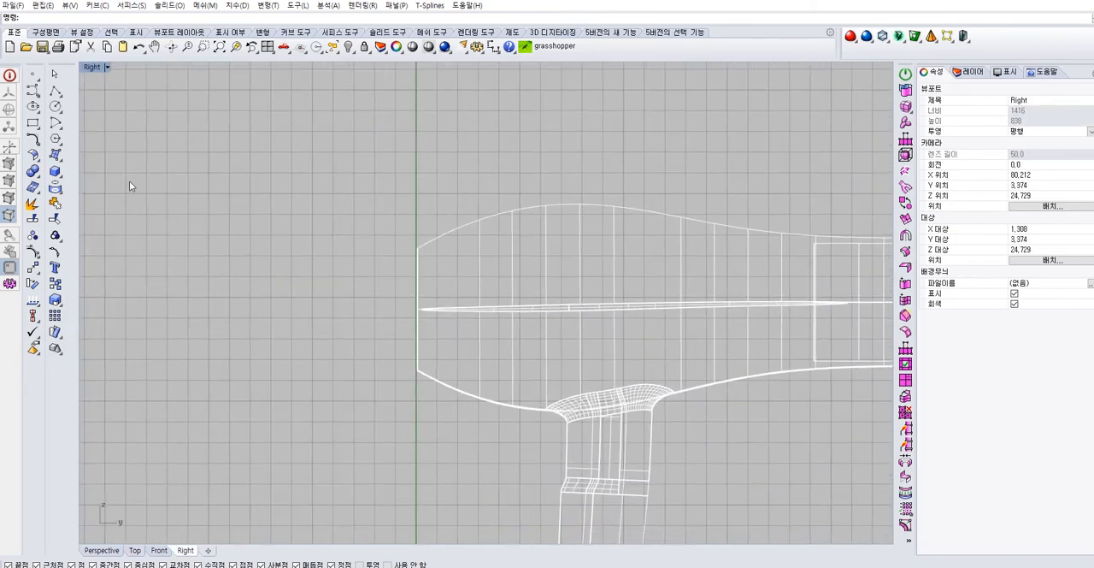
left_click(56, 90)
left_click(348, 135)
left_click(362, 268)
left_click(347, 508)
right_click(370, 451)
left_click(348, 397)
left_click_drag(383, 323, 470, 322)
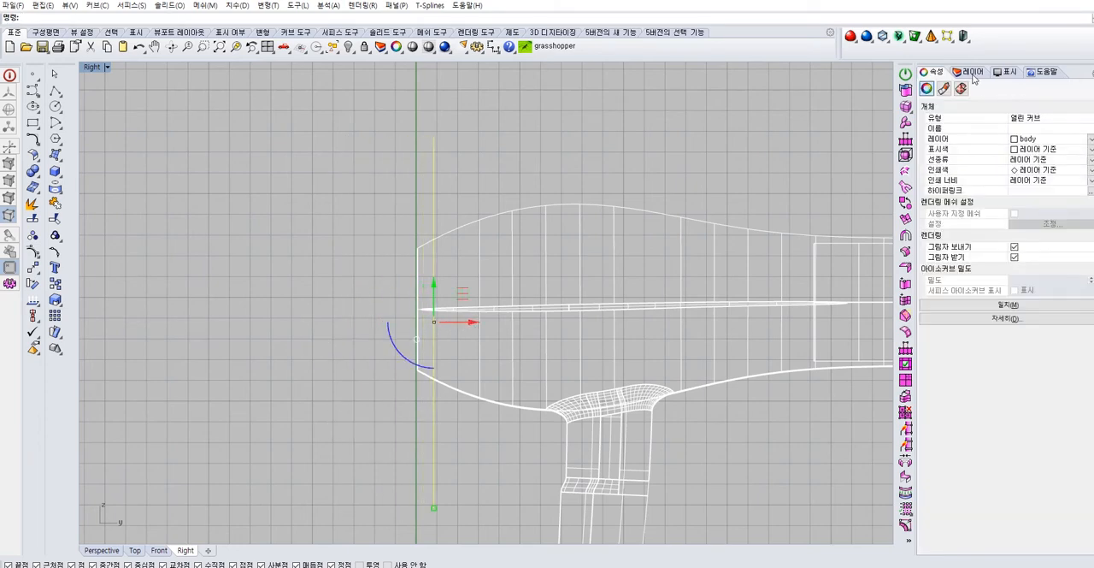
Show the line layer briefly to compare its curves with the vertical line, and hide it again
left_click(973, 73)
left_click(991, 149)
scroll(454, 306, "down", 3)
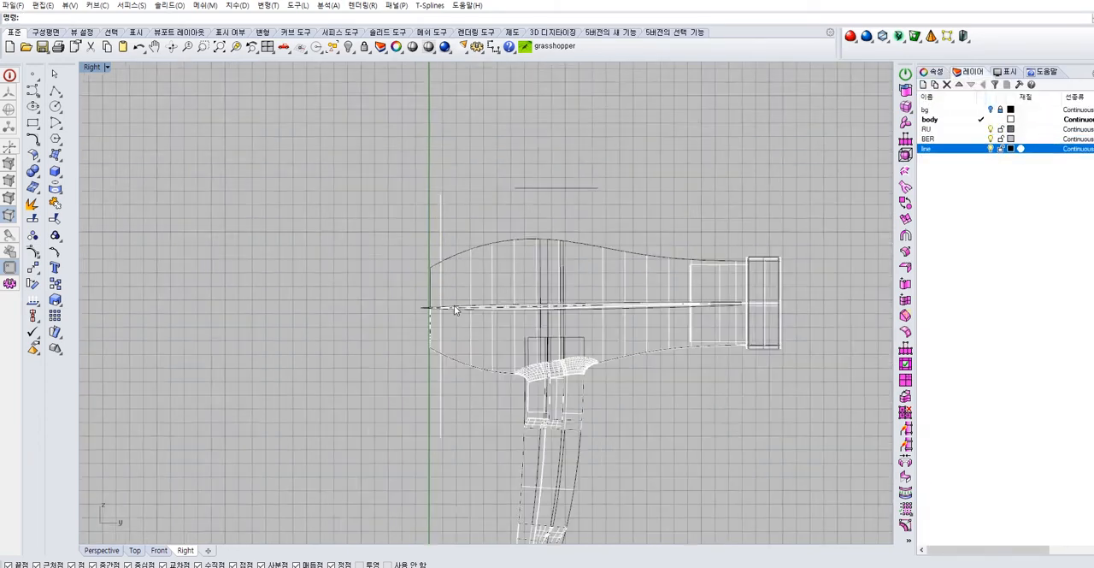
left_click(988, 172)
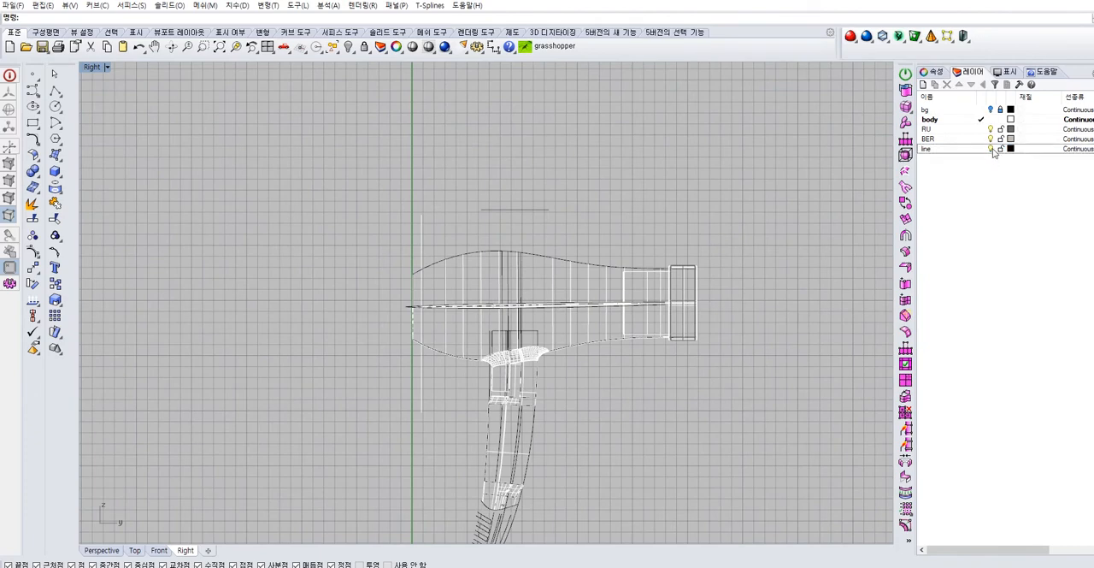
left_click(990, 148)
Move the bg layer to the end of the layer list and show its reference photo
left_click(958, 111)
left_click(971, 85)
left_click(971, 85)
left_click(971, 85)
left_click(971, 85)
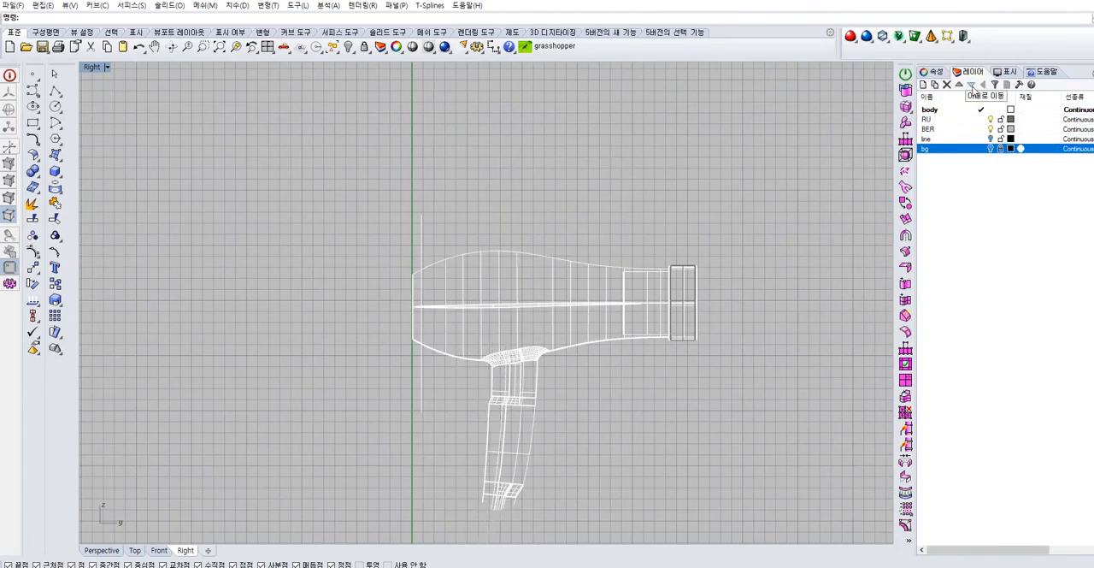
left_click(991, 148)
scroll(412, 333, "up", 4)
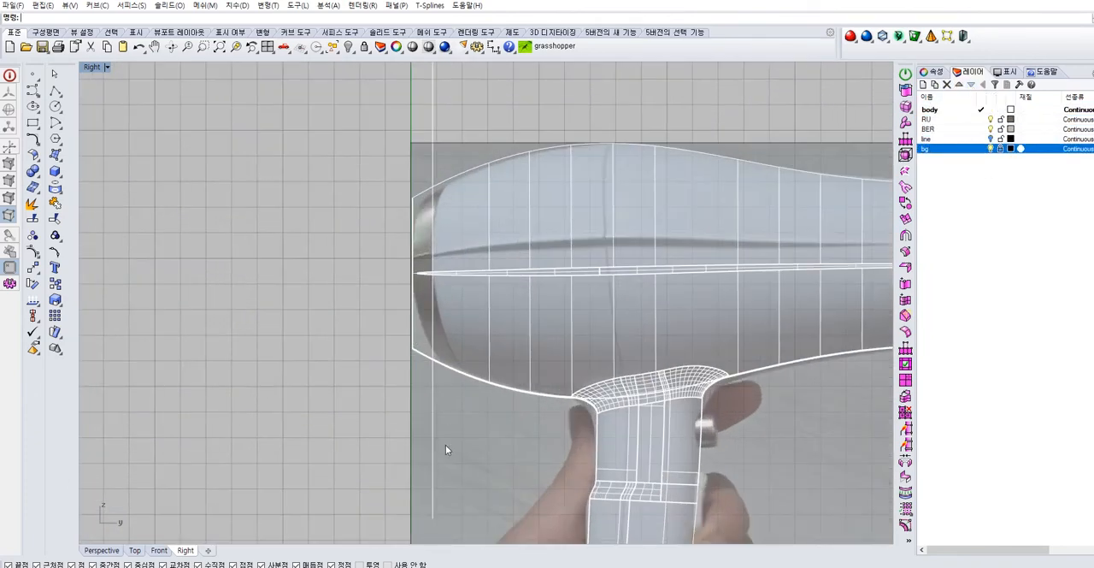
Return to the Perspective view, hide the bg layer, and show the line layer and make it current
double_click(93, 67)
double_click(515, 68)
right_click_drag(518, 94, 462, 207)
left_click(991, 147)
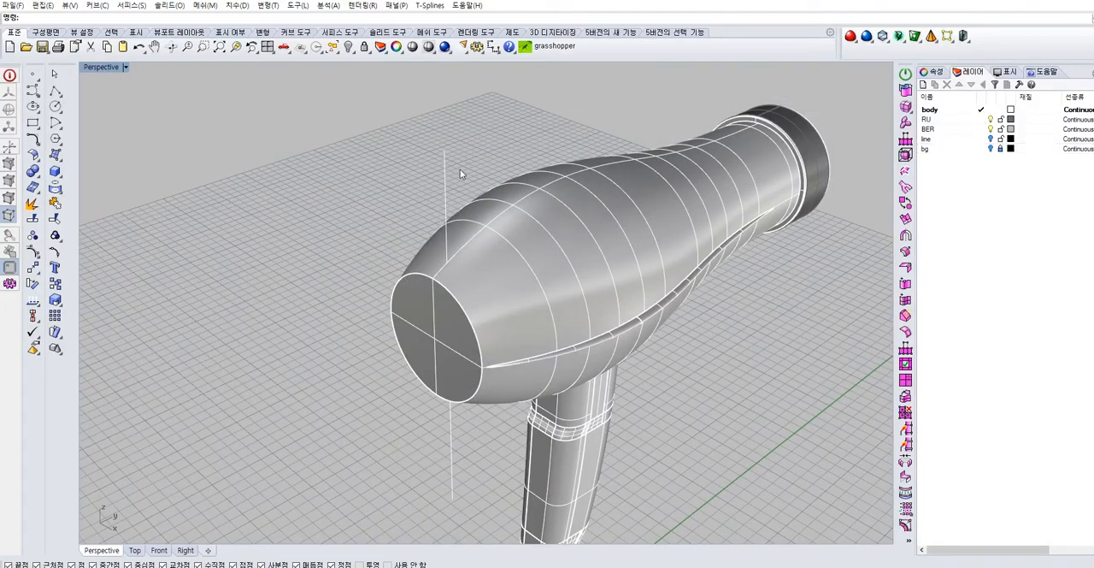
left_click(990, 138)
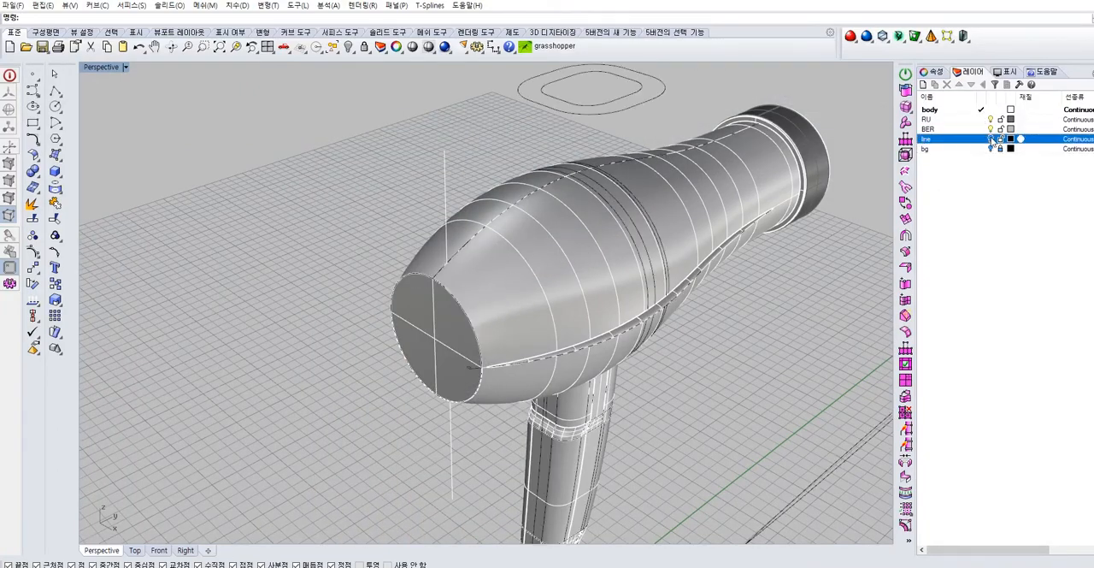
left_click(982, 138)
Assign the vertical line at the body's rear end to the line layer
left_click(444, 169)
left_click(946, 70)
left_click(1091, 140)
left_click(1045, 178)
left_click(973, 72)
Extrude the vertical line sideways across the body's full width to make a flat plane through the rear end
left_click(458, 127)
left_click(444, 174)
right_click_drag(434, 189, 583, 202)
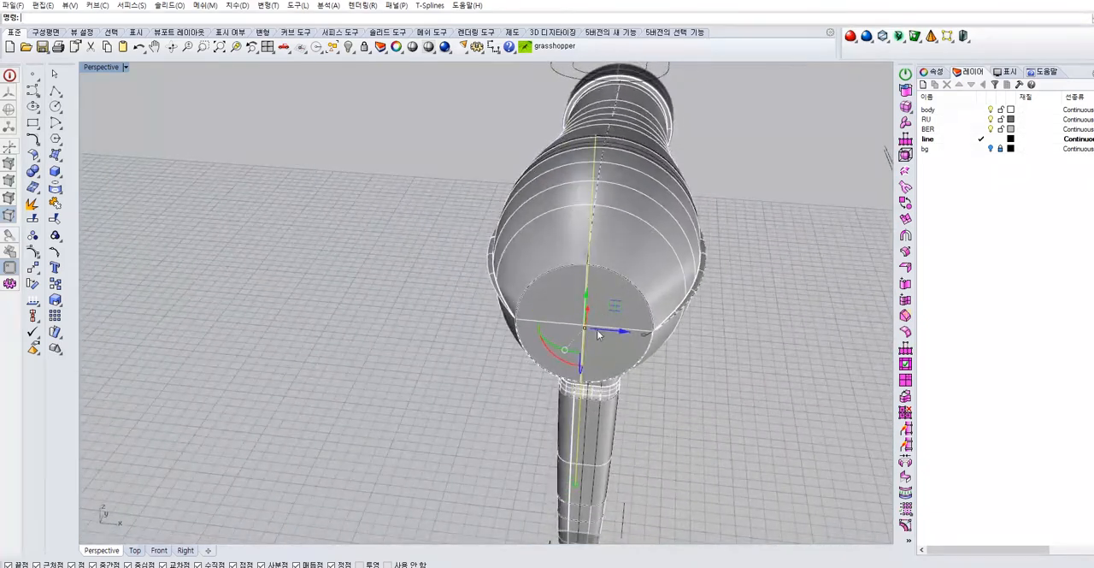
left_click(55, 154)
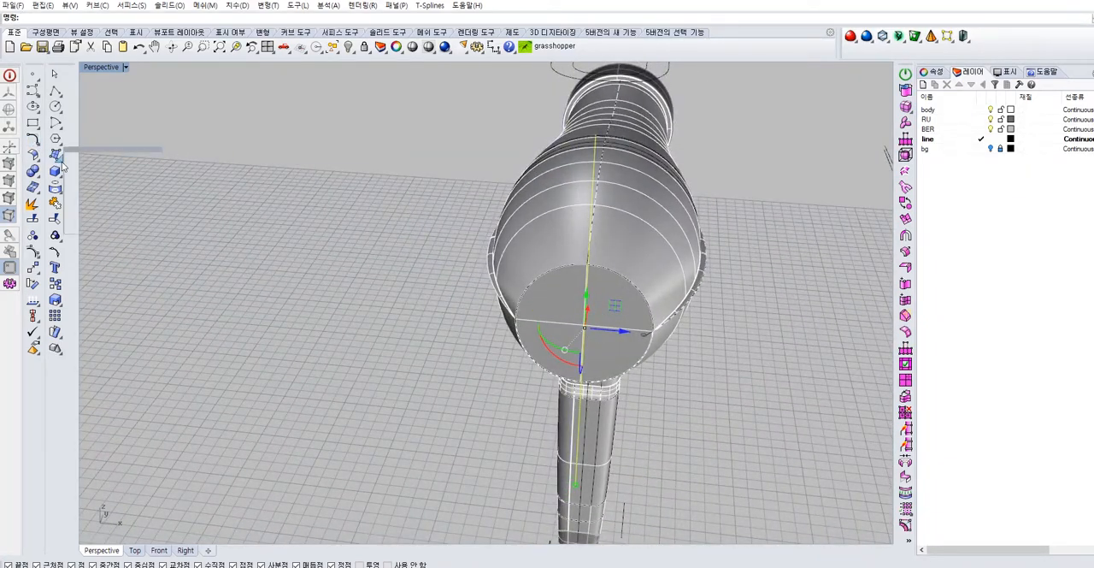
left_click(71, 208)
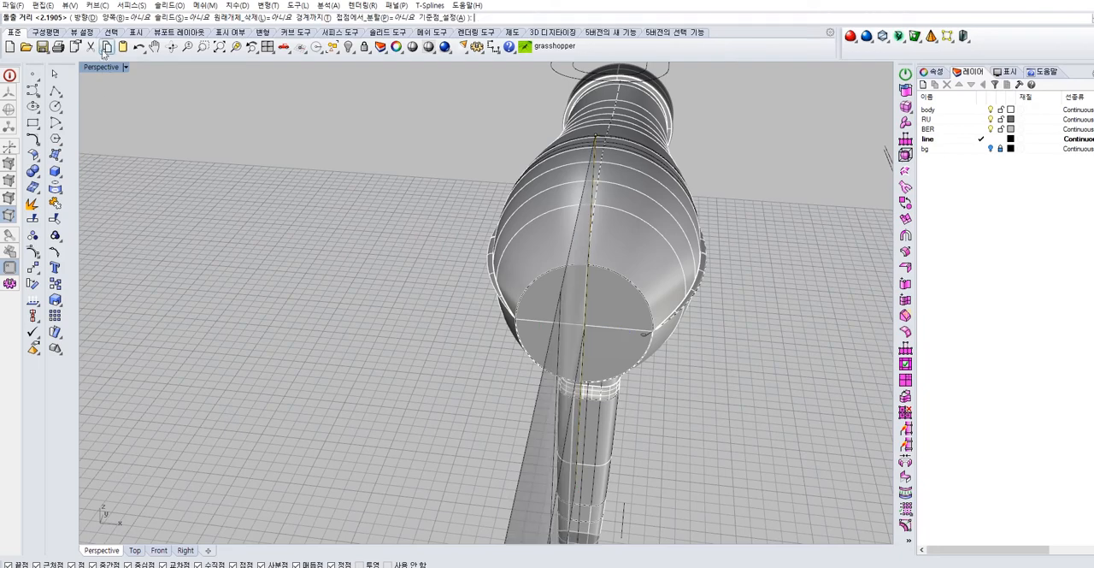
left_click(90, 18)
left_click(371, 222)
left_click(427, 229)
left_click(401, 234)
right_click_drag(354, 341, 345, 222)
left_click(341, 235)
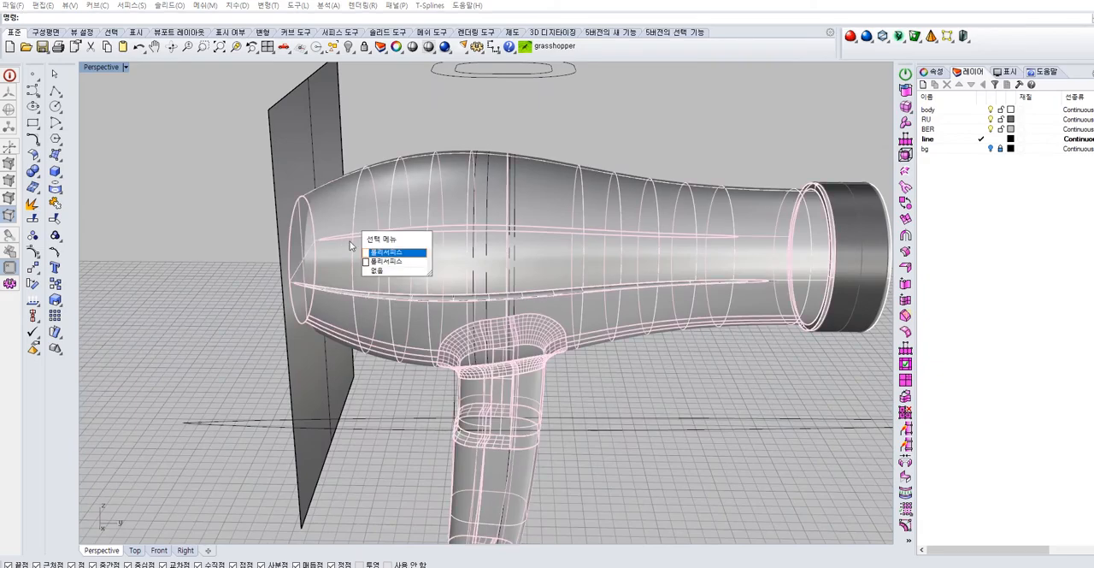
left_click(351, 394)
scroll(401, 310, "up", 10)
scroll(416, 309, "down", 10)
right_click_drag(418, 394, 436, 407)
left_click(430, 399)
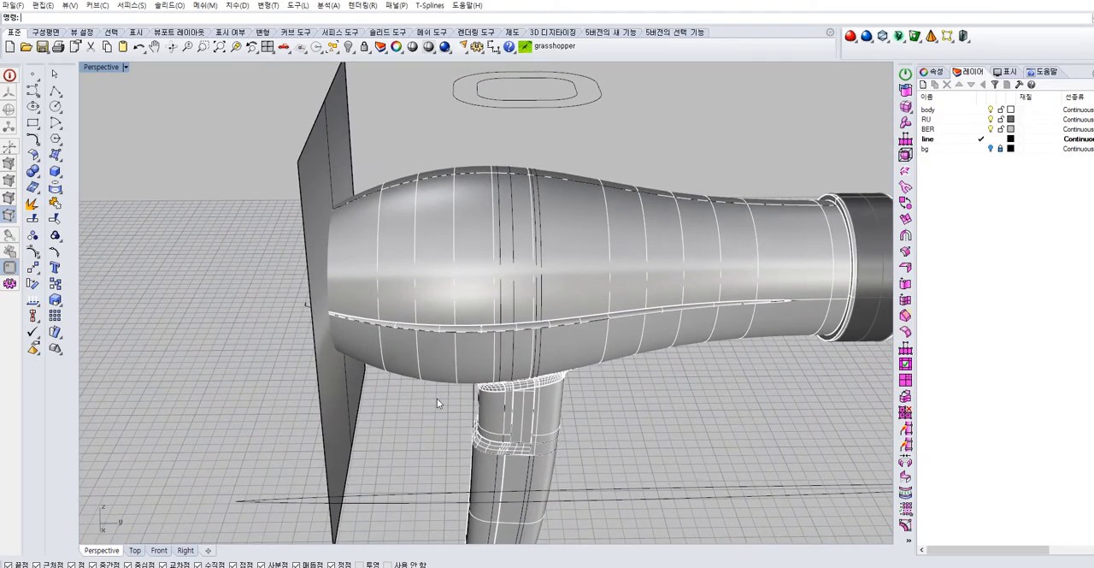
Make the body layer current and switch the line layer off and on to check the visible objects
left_click(963, 140)
left_click(981, 110)
left_click(991, 139)
key("ctrl+a")
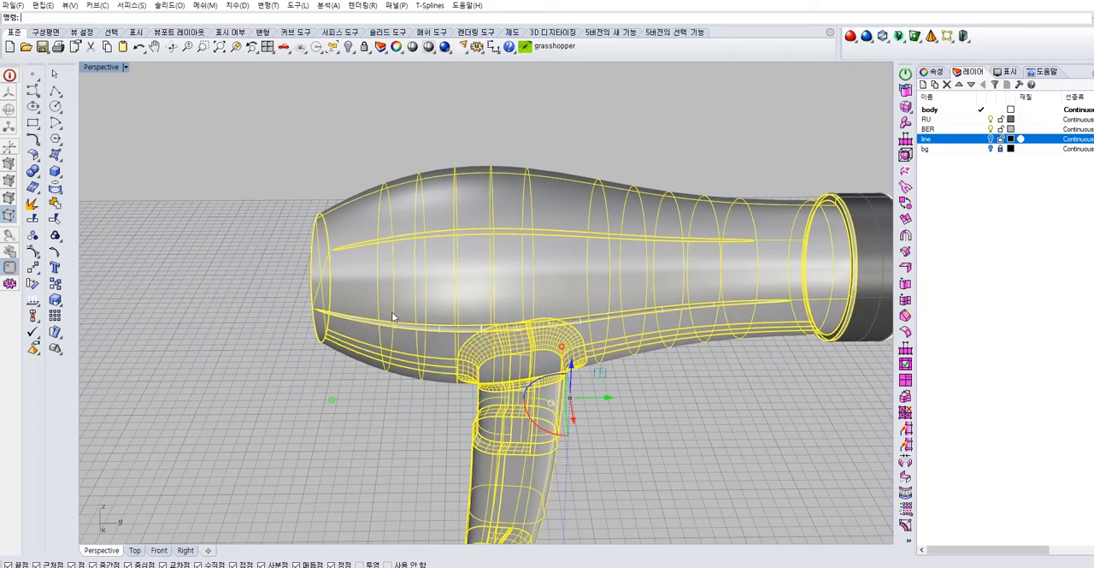
key("Escape")
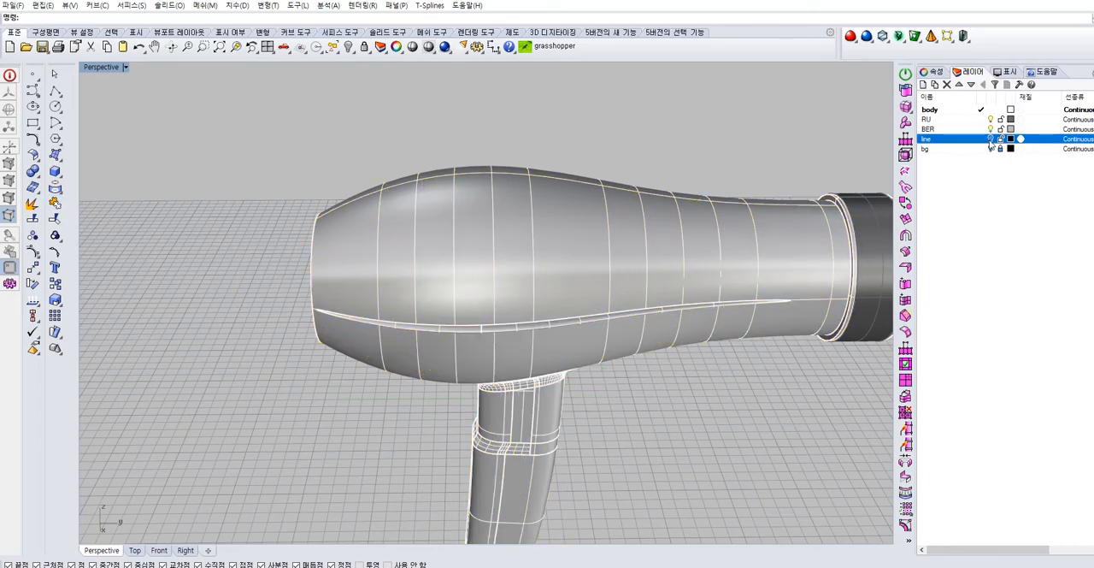
left_click(991, 149)
Try to trim the flat plane at the rear end using the dryer body as the cutting object
left_click(400, 215)
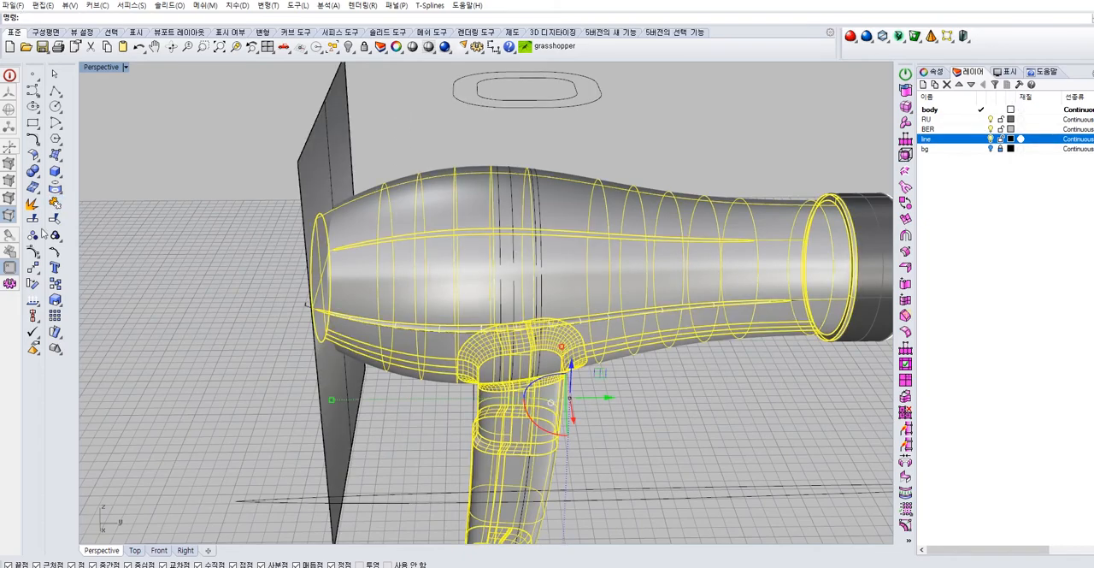
left_click(33, 219)
left_click(334, 132)
right_click(395, 121)
Select the side seam groove together with the dryer body and join them
left_click(363, 220)
right_click_drag(363, 221, 310, 251)
left_click(276, 275)
left_click(491, 285)
scroll(427, 252, "up", 5)
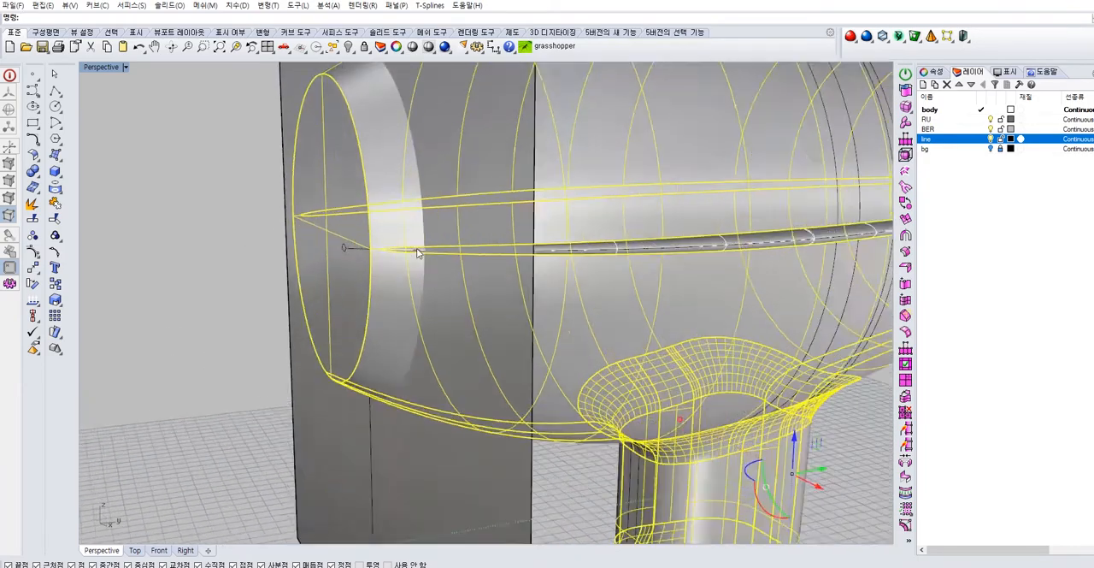
left_click(699, 248)
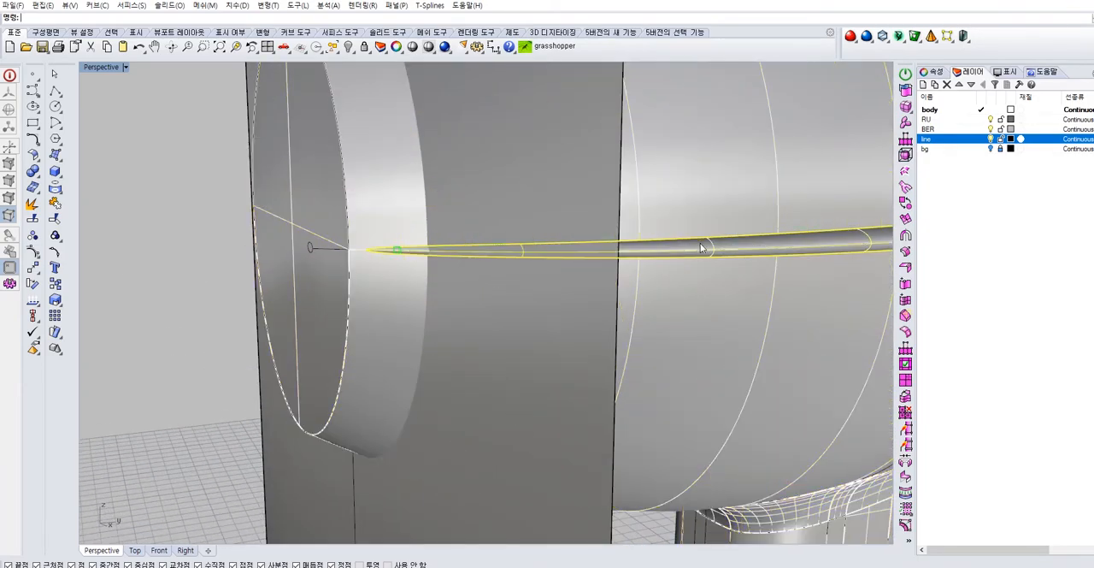
left_click(669, 184, "shift")
right_click_drag(359, 252, 560, 242)
scroll(532, 282, "down", 4)
scroll(430, 384, "up", 4)
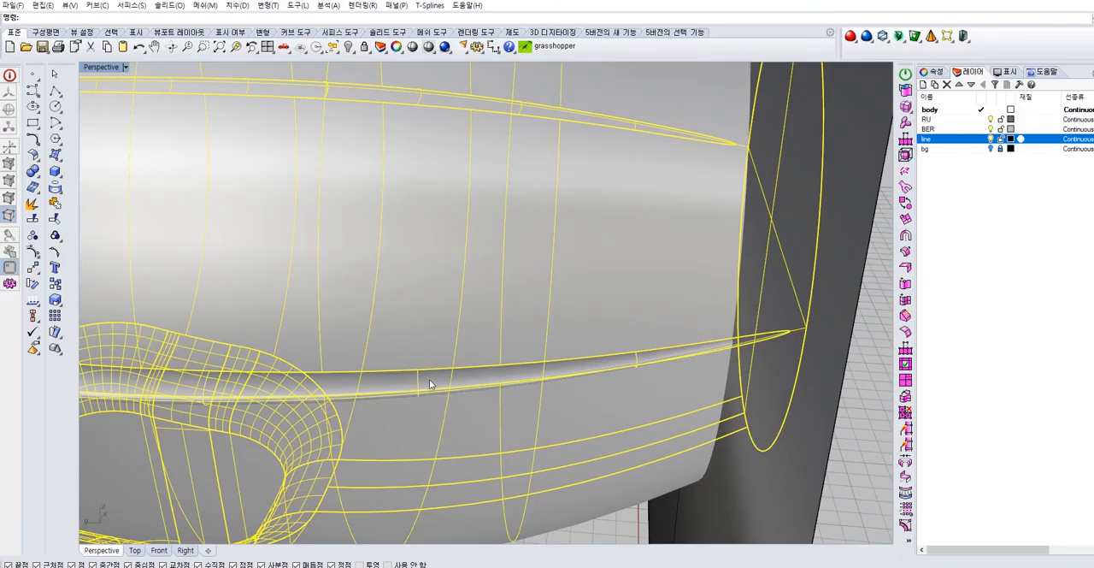
scroll(471, 364, "down", 7)
left_click(57, 204)
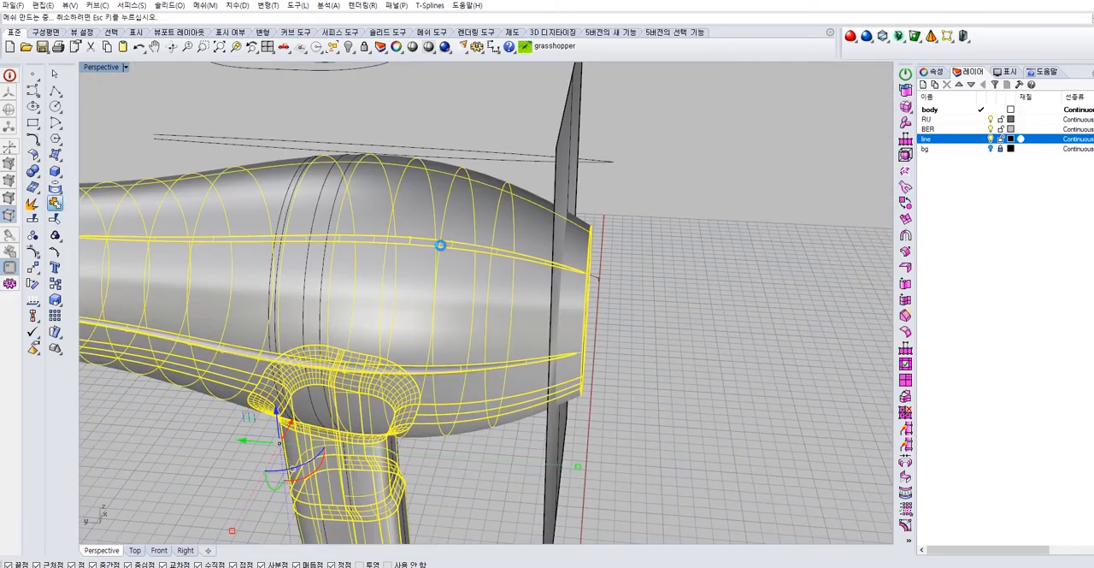
Reselect the dryer body and check whether the side seam groove belongs to it
left_click(664, 244)
left_click(524, 299)
left_click(642, 297)
right_click_drag(642, 296, 509, 273)
left_click(532, 219)
scroll(509, 273, "up", 5)
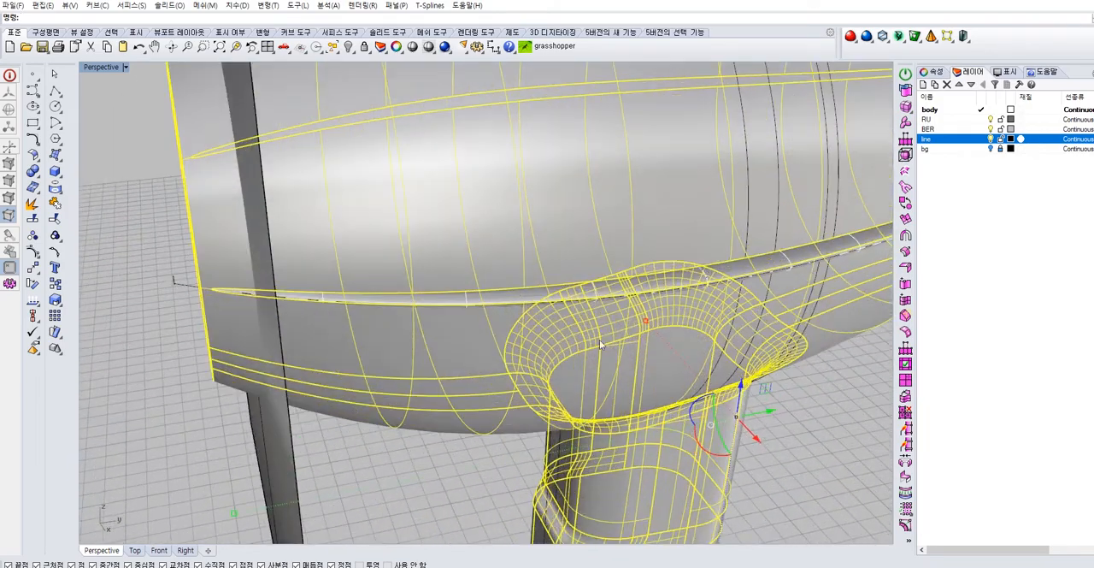
Hide the flat plane at the body's rear end
left_click(425, 478)
right_click_drag(425, 478, 503, 315)
scroll(608, 282, "up", 4)
left_click(601, 280)
scroll(590, 286, "down", 7)
left_click(308, 432)
left_click(350, 48)
Examine the side seam groove closely along the outside of the body for gaps at its edges
right_click_drag(216, 112, 738, 192)
scroll(609, 234, "down", 6)
right_click_drag(584, 248, 515, 266)
scroll(556, 321, "up", 4)
scroll(555, 320, "down", 7)
right_click_drag(556, 320, 664, 306)
scroll(664, 306, "up", 7)
scroll(664, 306, "up", 3)
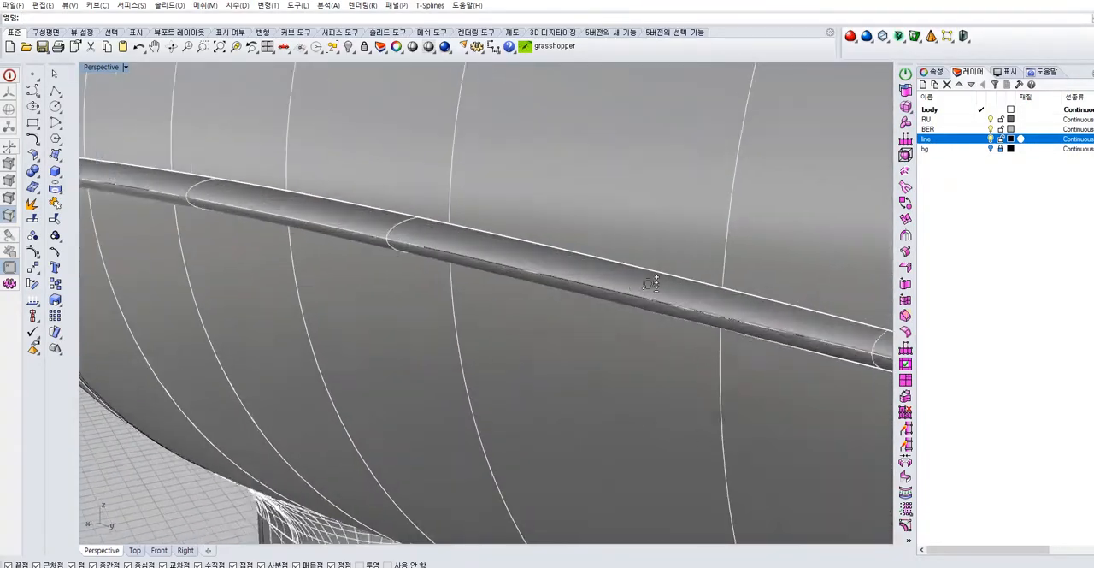
scroll(649, 296, "up", 1)
left_click(647, 286)
scroll(645, 280, "down", 4)
right_click_drag(627, 293, 486, 229)
key("Escape")
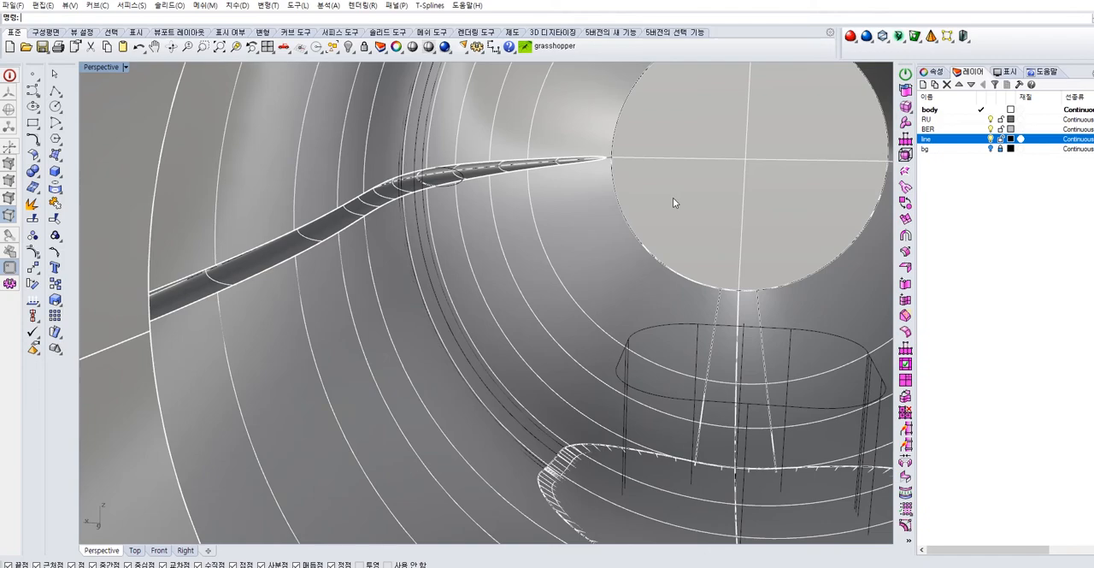
Select the side seam groove and examine from inside the body how it meets the shell
scroll(394, 212, "up", 4)
right_click_drag(394, 212, 403, 162)
left_click(402, 154)
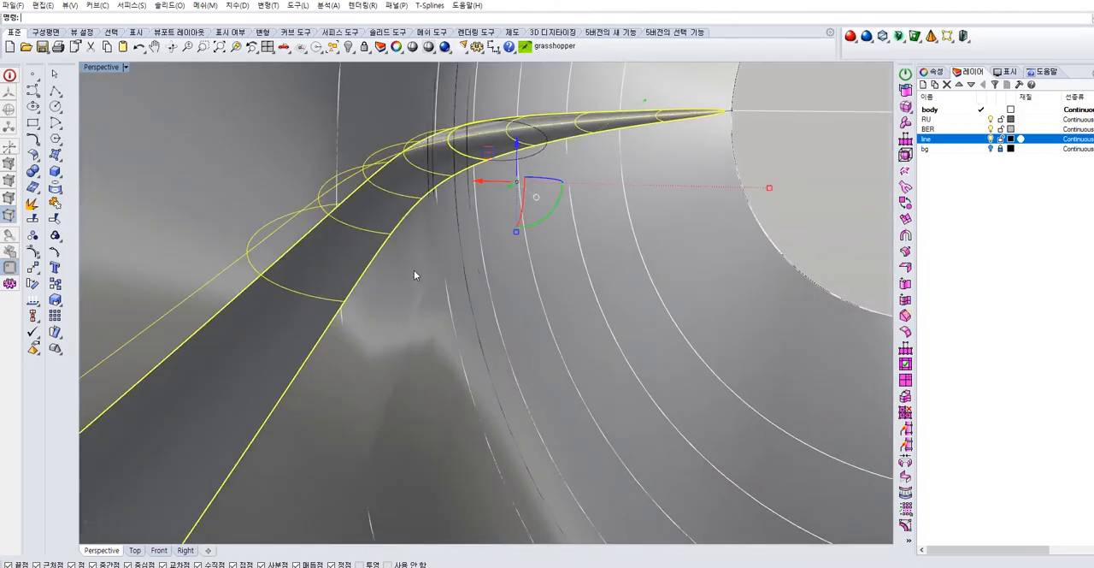
left_click(417, 254)
left_click(401, 209, "shift")
right_click_drag(401, 209, 457, 344)
scroll(402, 213, "up", 5)
scroll(400, 213, "down", 2)
key("Escape")
mouse_move(423, 280)
right_mouse_down()
mouse_move(383, 248)
mouse_move(419, 268)
right_mouse_up()
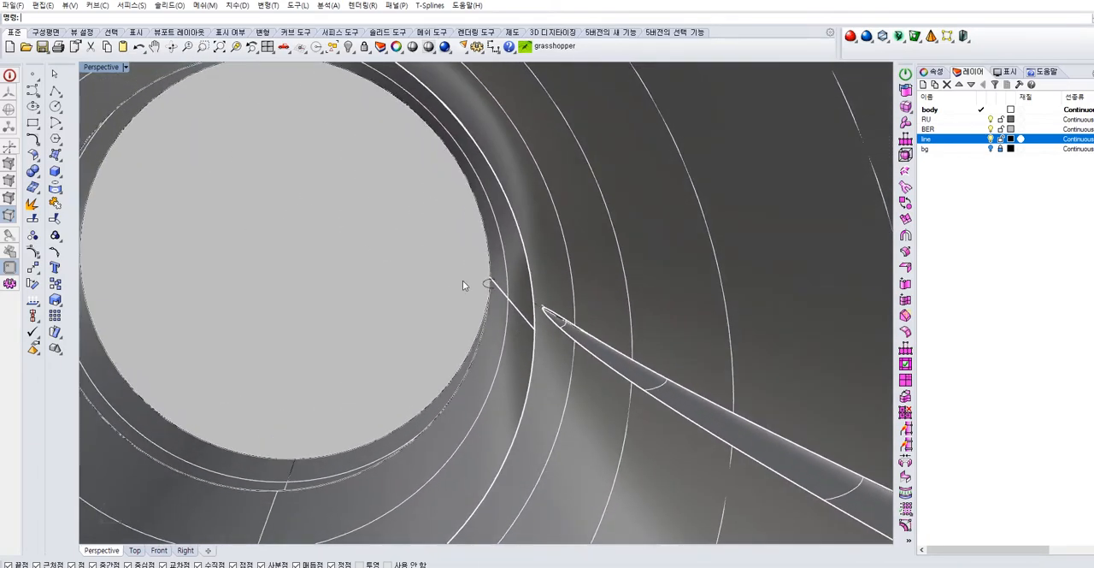
Select the groove at its pointed end and the surrounding body shell, and join them
scroll(550, 312, "up", 3)
scroll(551, 312, "up", 2)
right_click_drag(550, 312, 557, 339)
left_click(558, 367)
left_click(588, 359)
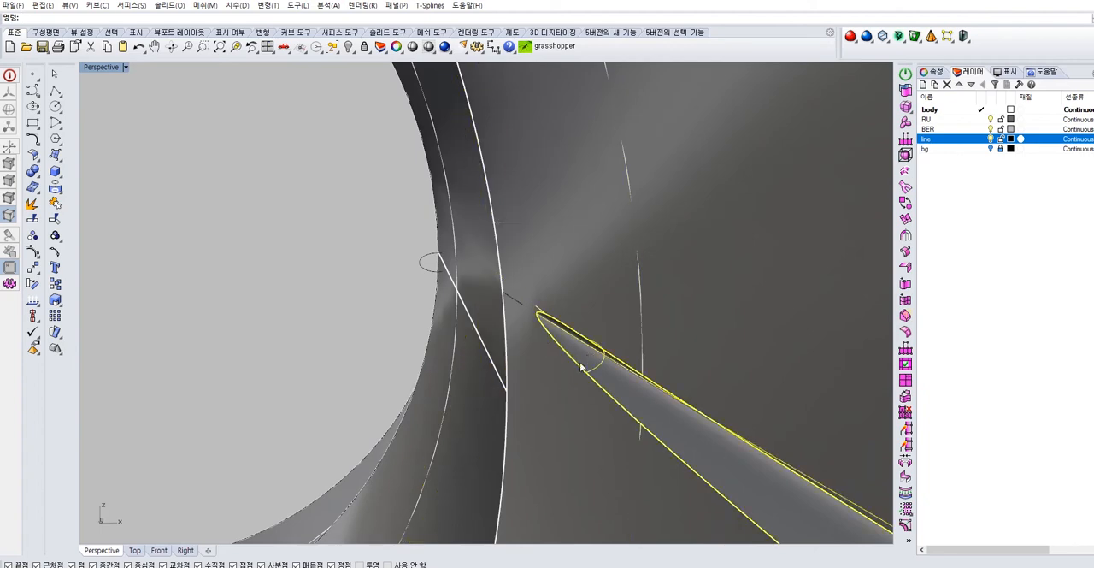
left_click(555, 395, "shift")
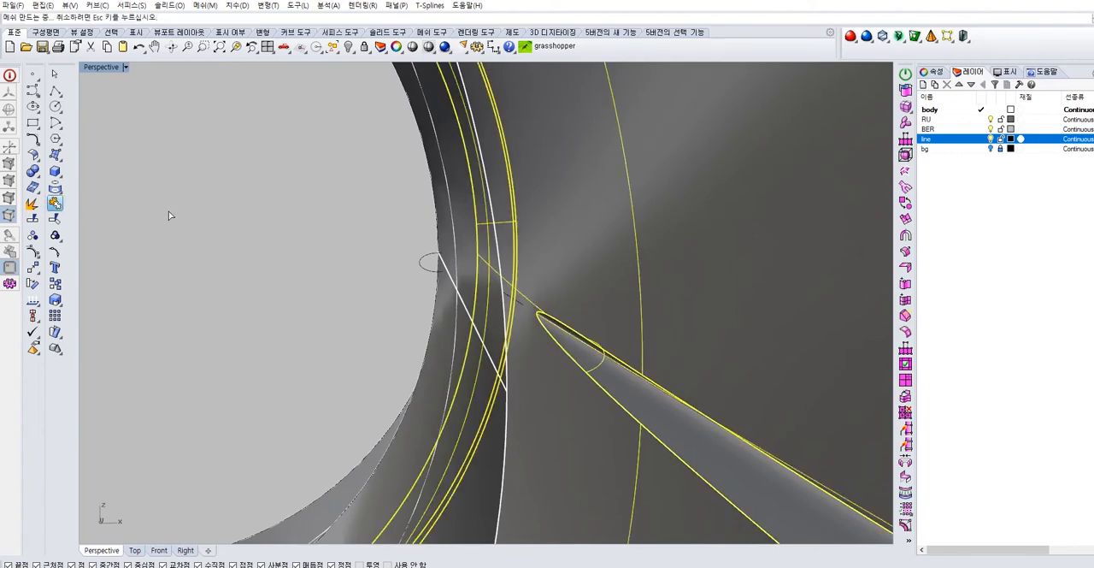
left_click(304, 219)
Check the groove's connection to the shell and examine the whole dryer from outside
left_click(604, 394)
left_click(625, 390)
left_click(267, 334)
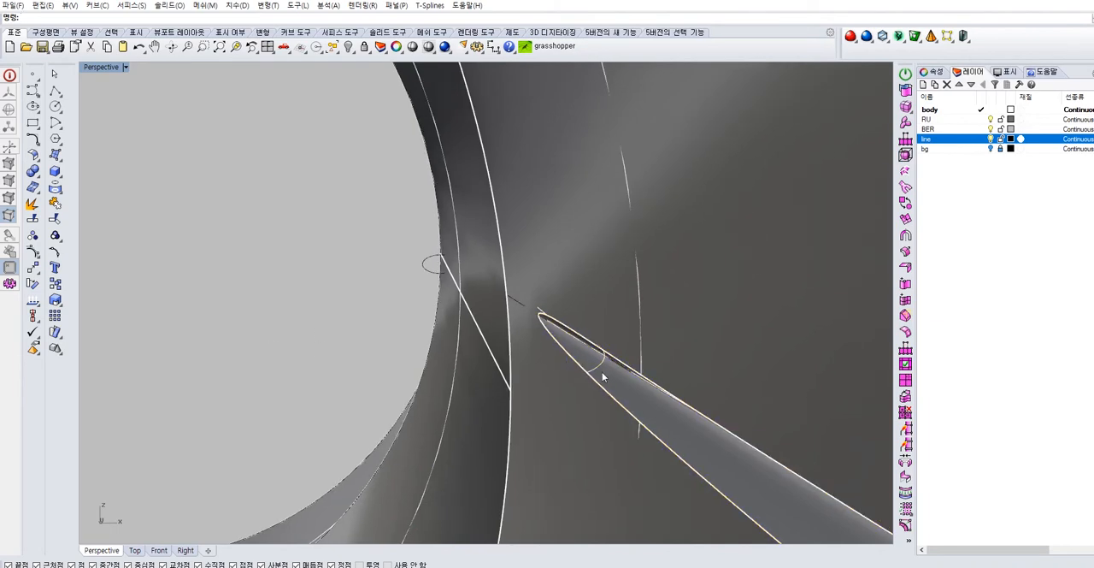
scroll(266, 200, "down", 1)
scroll(480, 289, "down", 3)
right_click(204, 48)
left_click(523, 276)
right_click_drag(513, 256, 630, 433)
right_click_drag(574, 303, 441, 238)
left_click(454, 301)
left_click(650, 338)
right_click_drag(650, 338, 337, 337)
scroll(591, 334, "down", 8)
right_click_drag(591, 334, 562, 333)
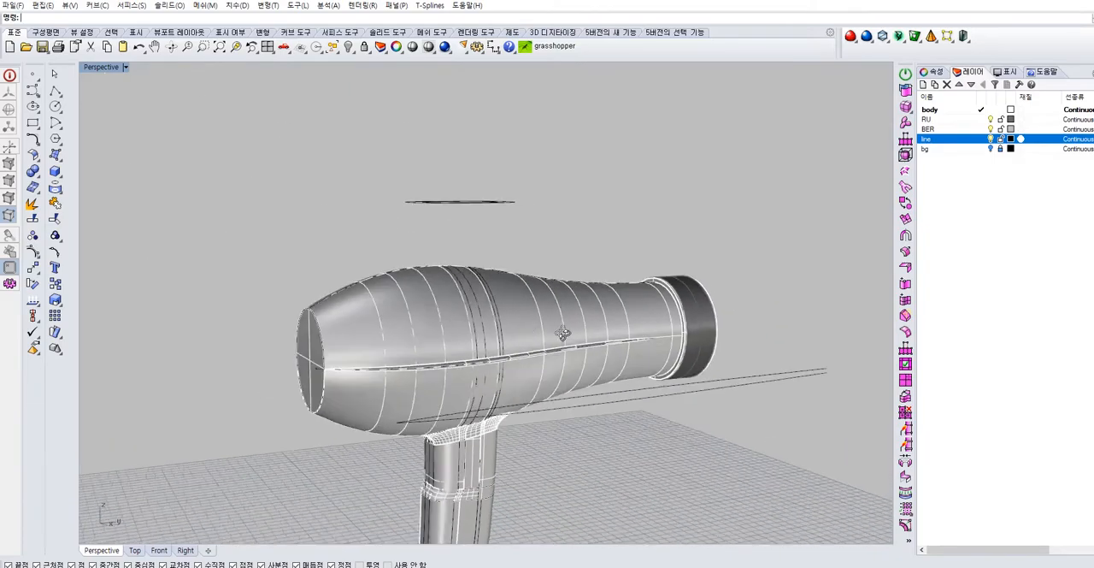
Select the body shell and the side seam groove in turn to check whether they form one object
scroll(562, 333, "up", 6)
left_click(479, 360)
scroll(533, 379, "down", 4)
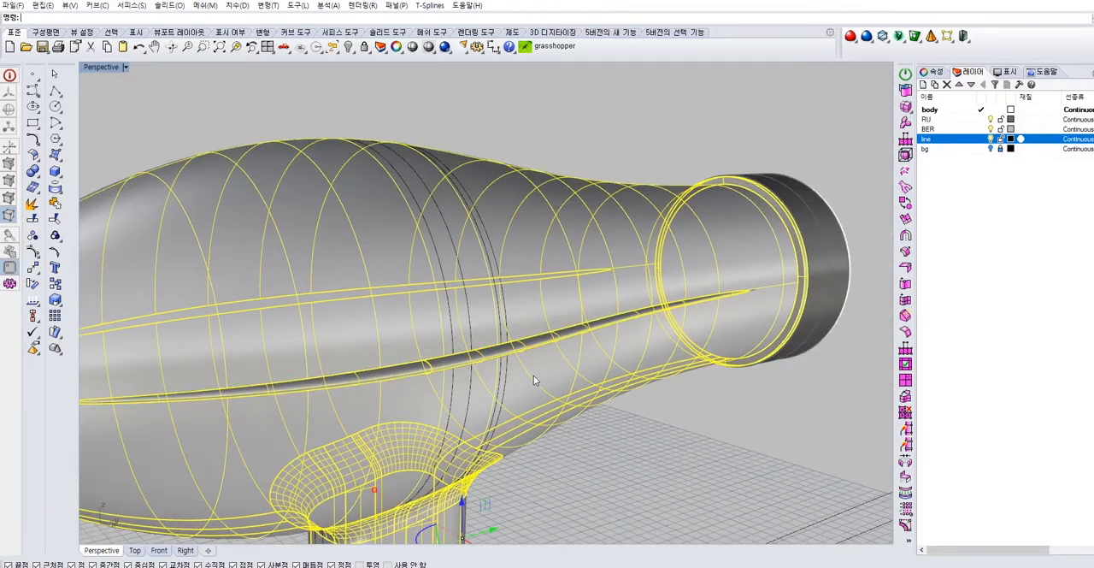
left_click(622, 436)
scroll(622, 436, "down", 5)
right_click_drag(392, 396, 581, 379)
scroll(405, 402, "up", 8)
right_click_drag(405, 397, 350, 380)
scroll(342, 379, "up", 3)
left_click(340, 381)
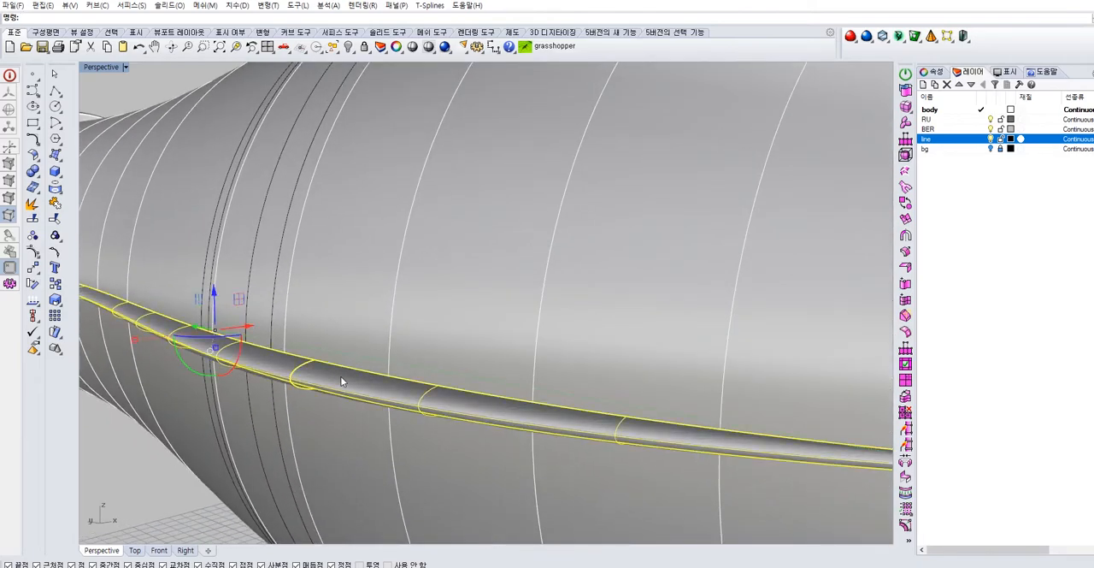
scroll(399, 358, "down", 5)
right_click_drag(601, 389, 593, 373)
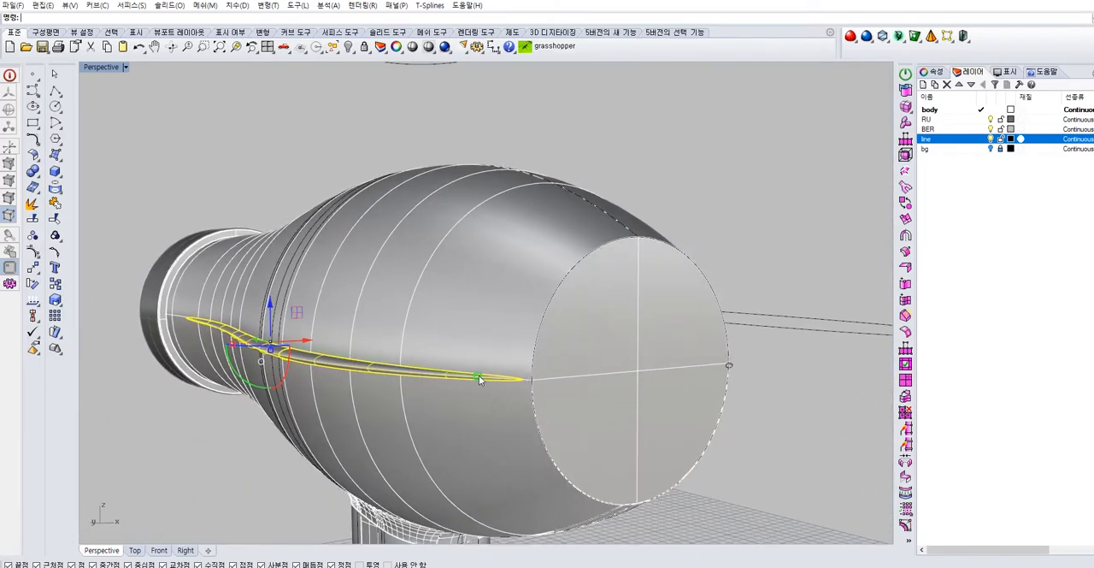
Try to pull the side seam groove sideways off the body, and undo the move
left_click_drag(299, 342, 369, 337)
key("ctrl+z")
left_click(744, 400)
right_click_drag(657, 391, 460, 388)
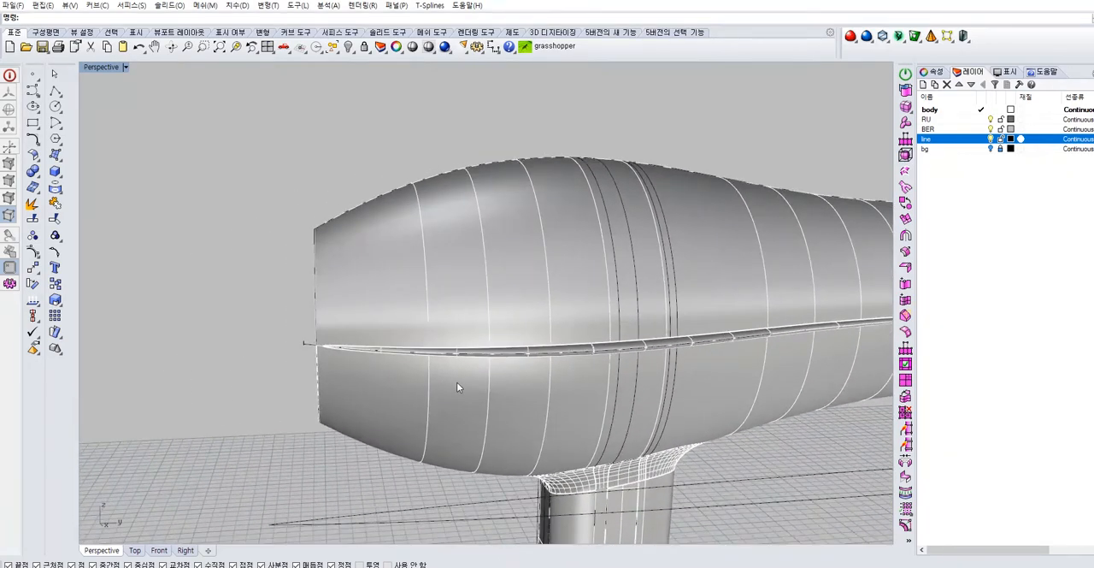
right_click_drag(456, 383, 637, 379)
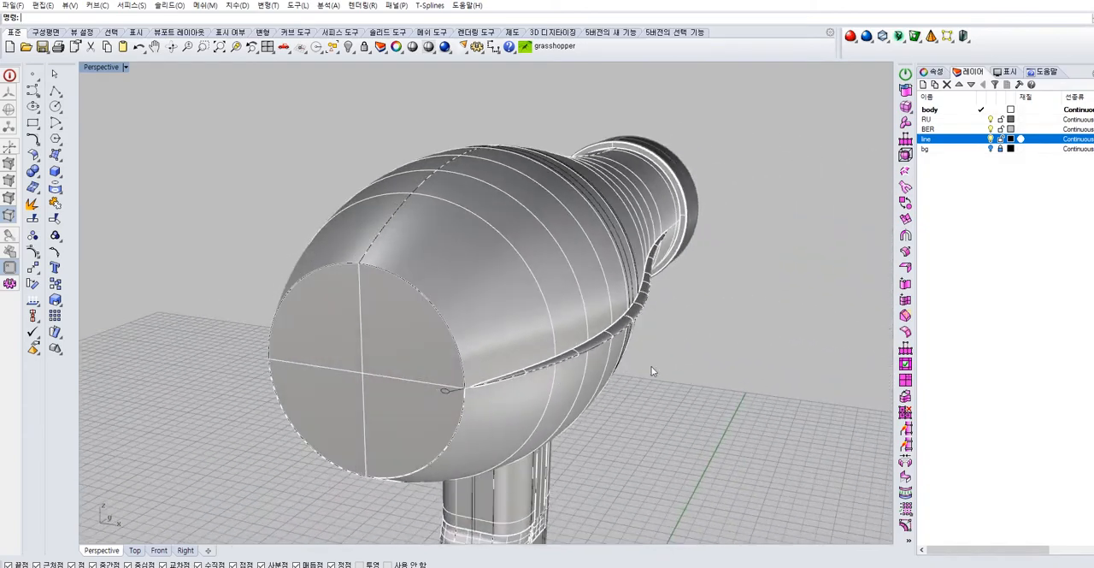
Hide the line layer with the leftover construction curves around the dryer
scroll(657, 328, "up", 3)
right_click_drag(657, 328, 666, 261)
scroll(342, 212, "up", 4)
right_click_drag(345, 210, 349, 208)
scroll(348, 207, "down", 15)
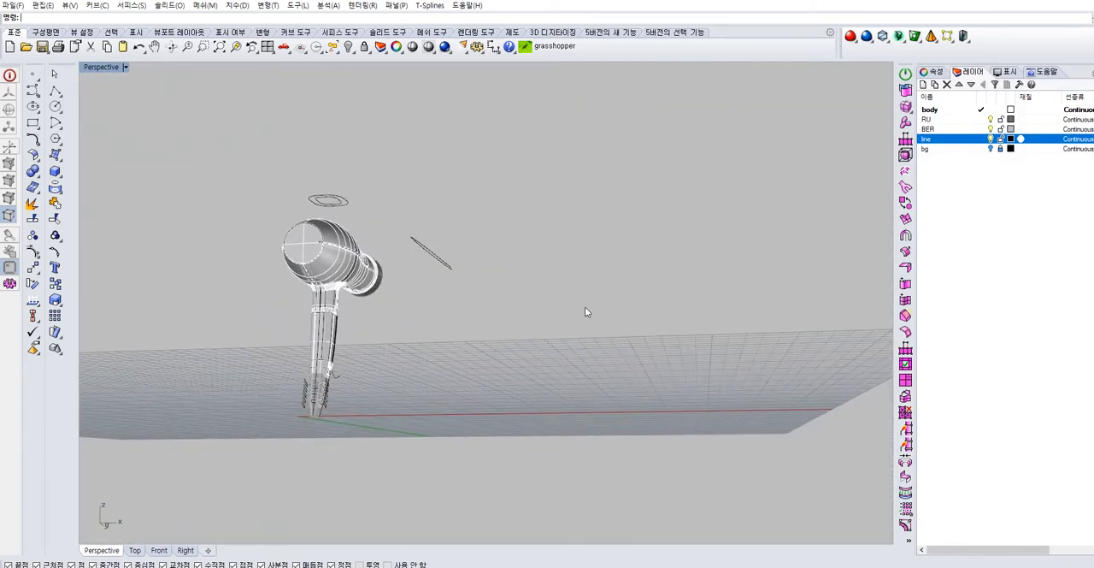
right_click_drag(520, 333, 521, 324)
scroll(460, 297, "up", 5)
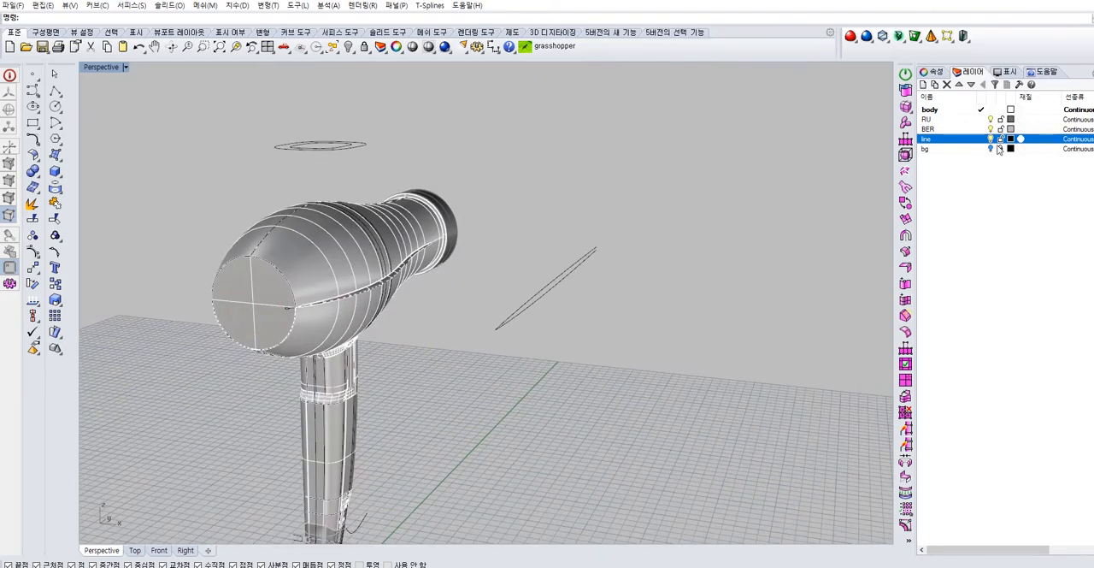
left_click(990, 140)
right_click_drag(485, 327, 665, 399)
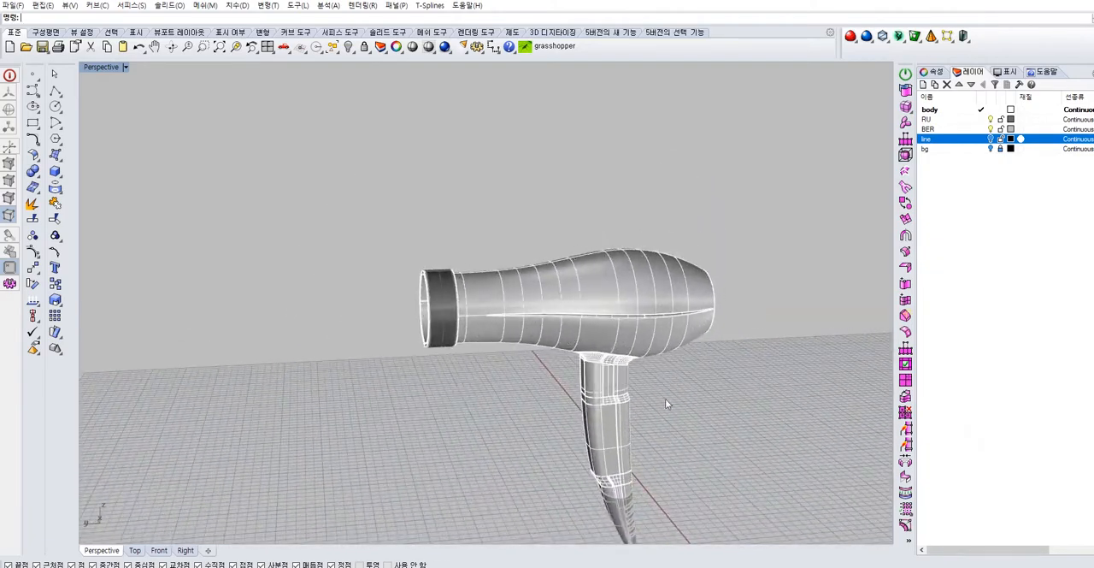
Select the dryer's body, handle and groove surfaces together and join them
scroll(667, 399, "down", 2)
left_click_drag(729, 427, 564, 227)
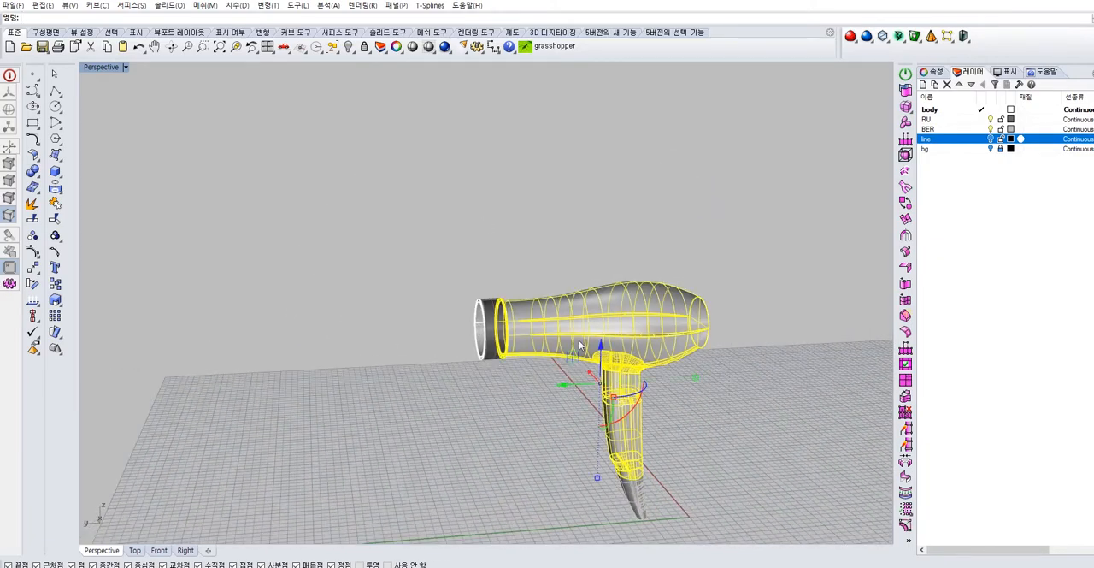
left_click(678, 332)
left_click(669, 353)
left_click(752, 410)
left_click_drag(563, 224, 562, 226)
left_click(55, 203)
Examine the groove up to its rear tip and select the groove and rear end disc to check their connection
scroll(700, 345, "up", 8)
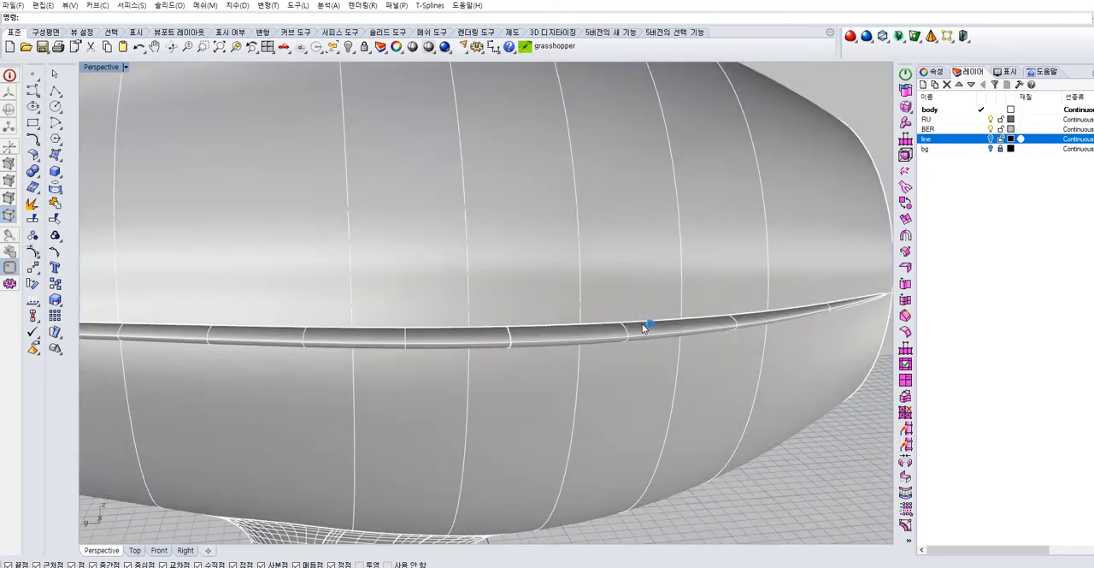
scroll(642, 323, "up", 4)
scroll(760, 371, "down", 5)
right_click_drag(760, 371, 681, 359)
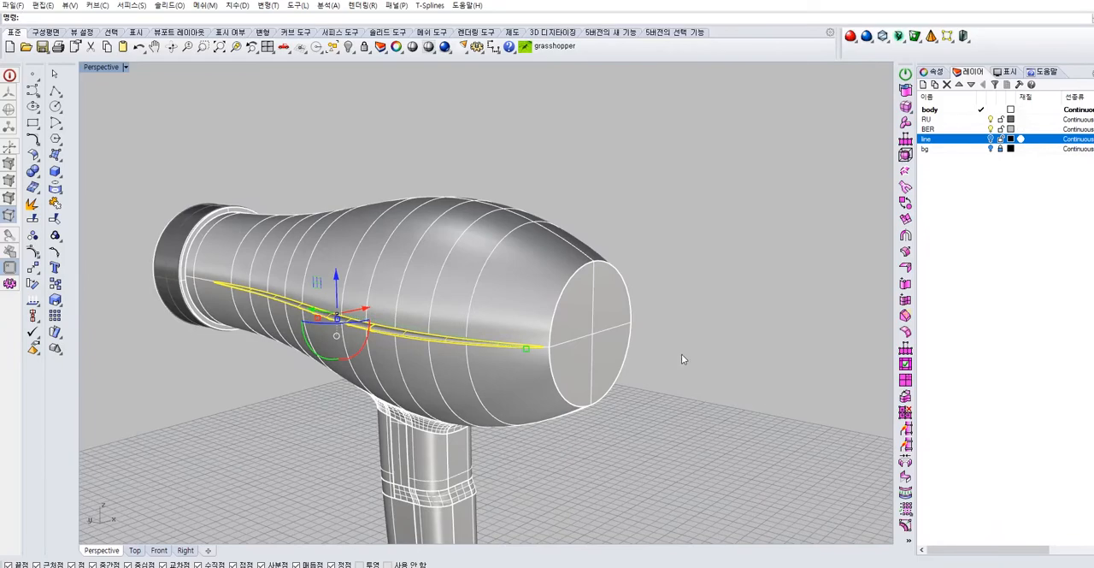
right_click_drag(523, 343, 543, 297, "ctrl")
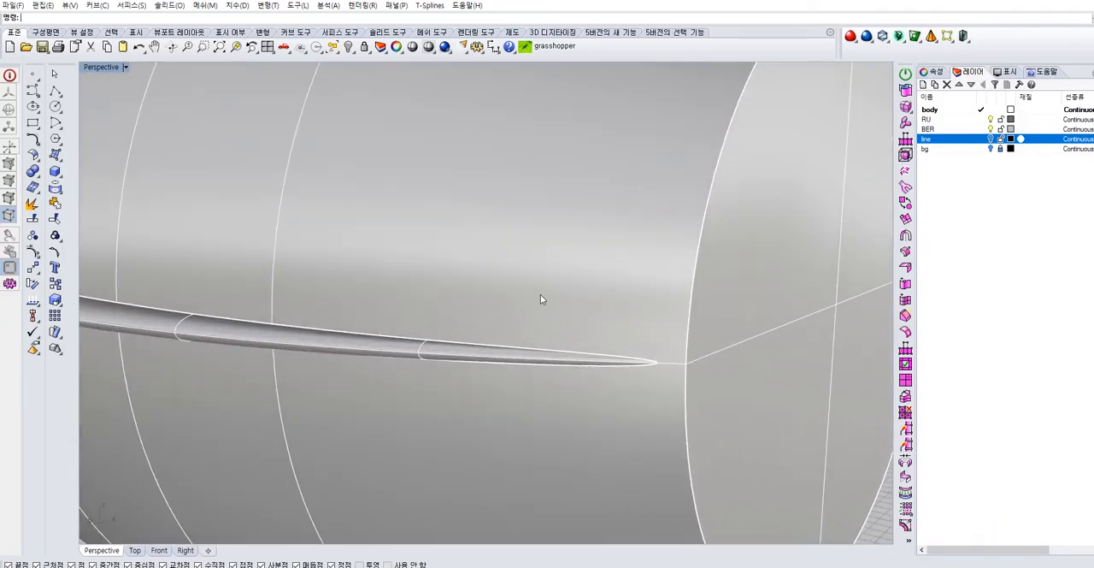
left_click(758, 361)
left_click(788, 400)
scroll(761, 377, "down", 1)
scroll(758, 376, "down", 5)
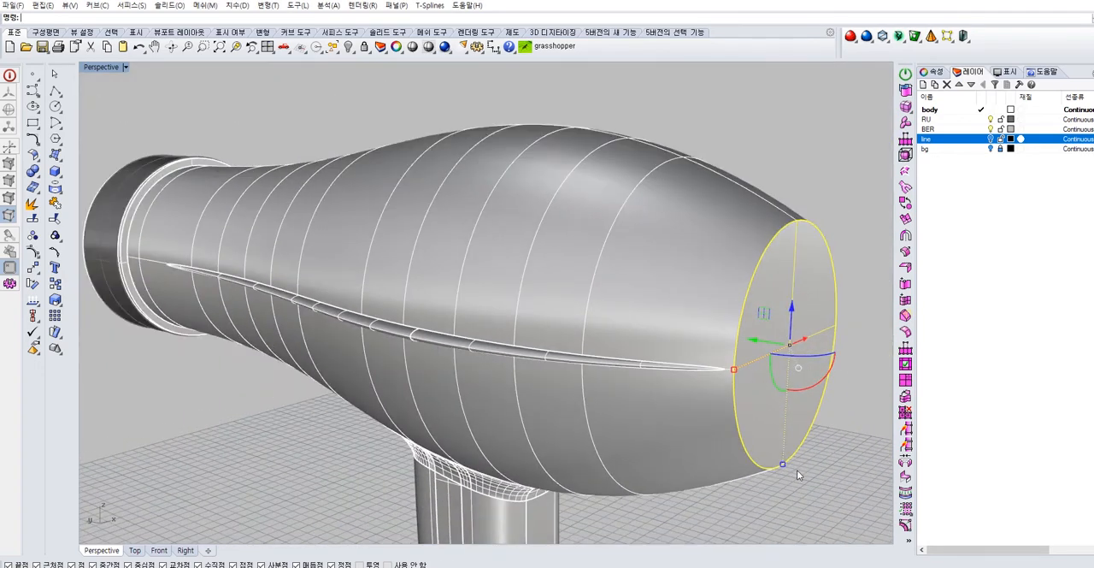
Select the overlapping surface and polysurface at the rear of the body to check which pieces belong together
left_click(728, 447)
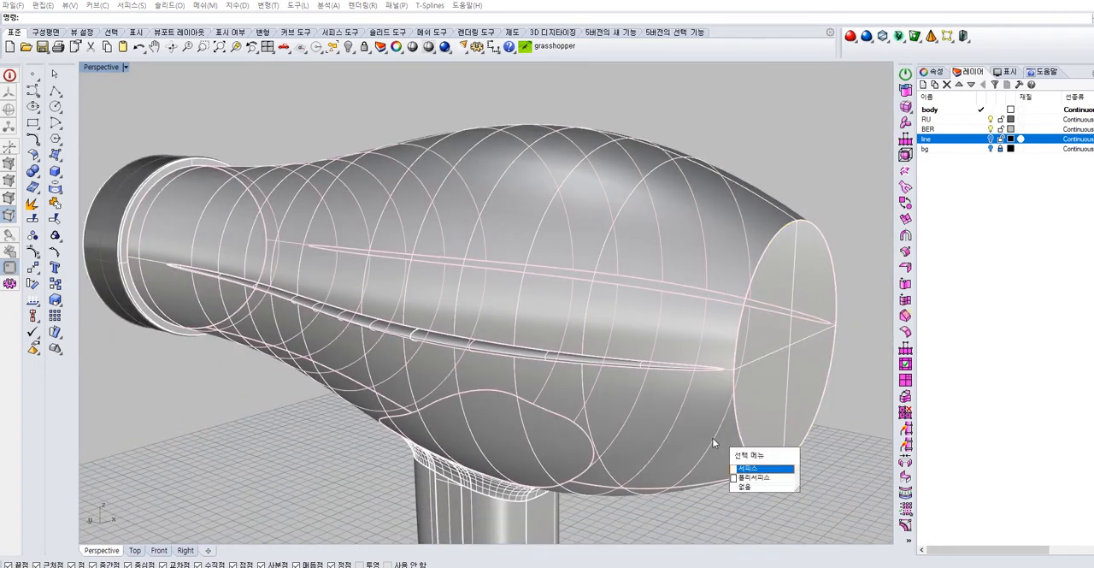
left_click(744, 483)
right_click_drag(719, 449, 678, 404)
left_click(703, 455)
right_click_drag(750, 494, 749, 510)
right_click_drag(750, 464, 743, 483)
left_click(744, 483)
left_click(647, 461)
right_click_drag(683, 450, 506, 470)
left_click(750, 499)
right_click_drag(750, 499, 685, 419)
scroll(685, 418, "down", 6)
left_click(786, 382)
right_click_drag(834, 384, 746, 390)
key("Escape")
Select the inner wall polysurface at the front opening to check which surfaces it includes
scroll(748, 394, "up", 5)
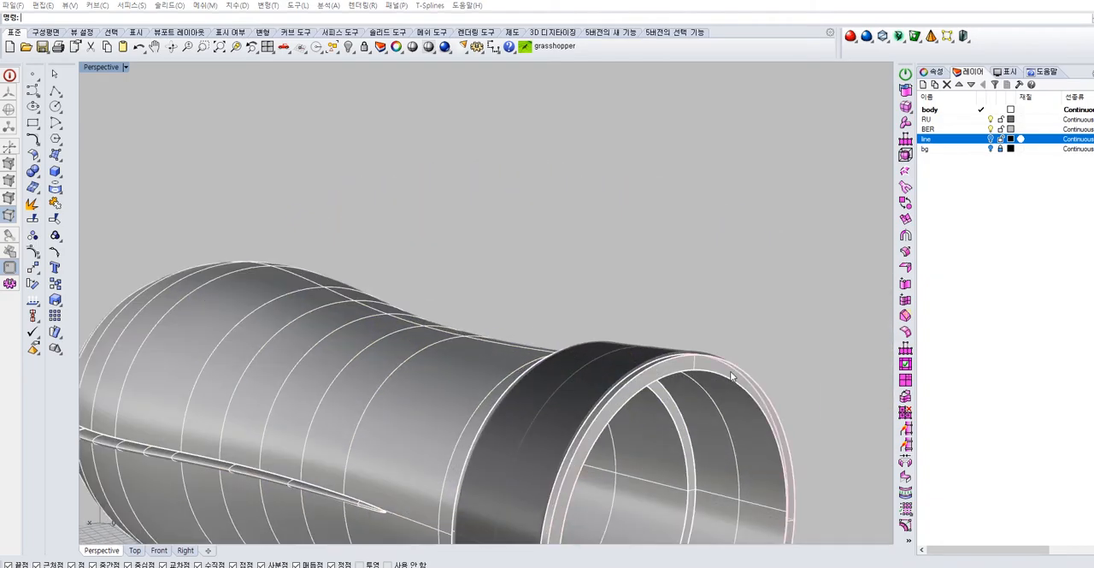
left_click(746, 382)
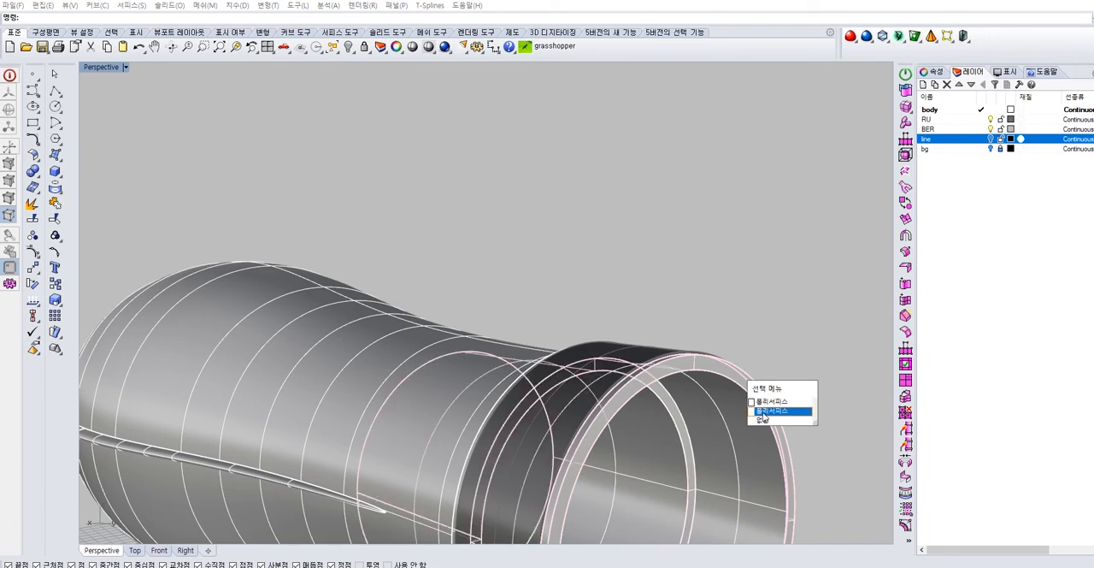
left_click(769, 411)
left_click(709, 398)
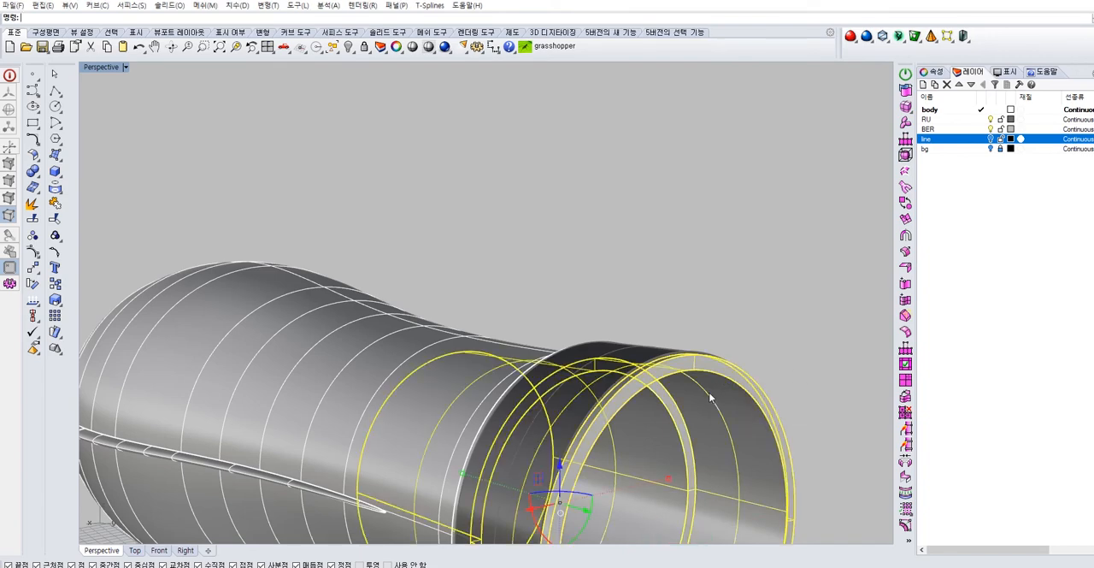
key("Escape")
Select the surfaces around the front opening's rim to examine their edges, and undo the last change
right_click_drag(691, 362, 562, 294)
left_click(744, 351)
left_click(476, 140)
left_click(521, 276)
left_click(551, 305)
key("Escape")
key("ctrl+z")
left_click(475, 207)
right_click_drag(475, 207, 429, 226)
left_click(550, 306)
left_click(449, 297)
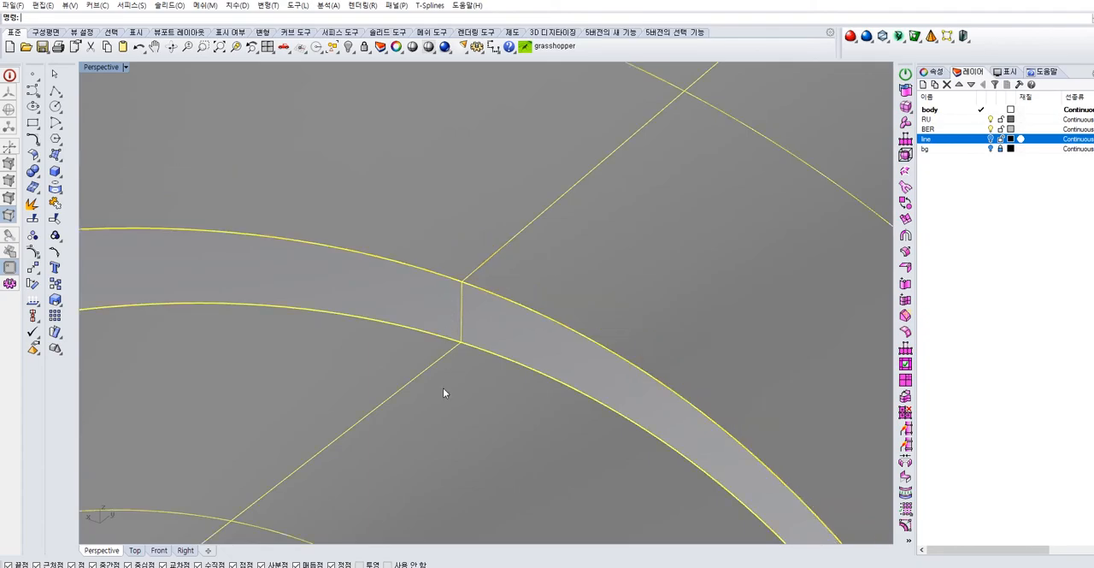
Examine how the inner and outer walls meet around the front rim
scroll(460, 365, "down", 15)
right_click_drag(461, 365, 736, 140, "shift")
right_click_drag(539, 419, 466, 343, "shift")
left_click(465, 342)
left_click(272, 311)
right_click_drag(271, 310, 477, 340)
scroll(593, 370, "down", 3)
Select the body shell together with both side seam grooves and join them
left_click(596, 375)
scroll(610, 390, "up", 5)
left_click(428, 396)
left_click(502, 442, "shift")
right_click_drag(632, 371, 484, 353)
scroll(434, 316, "up", 5)
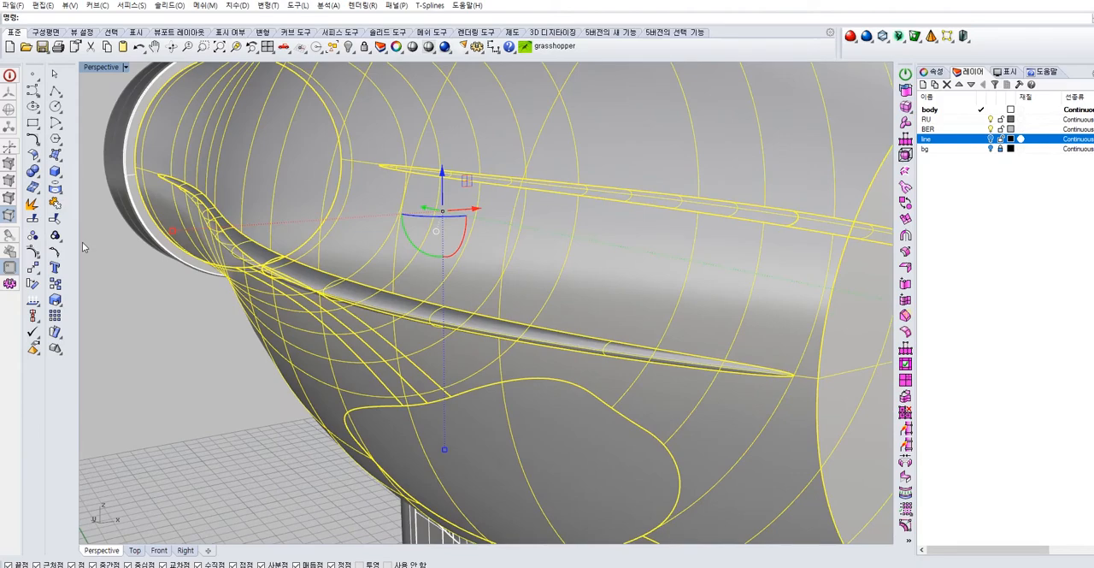
left_click(55, 202)
left_click(360, 351)
key("Escape")
Hide the RU and BER layers, keeping body as the current layer
scroll(365, 394, "down", 10)
right_click_drag(311, 388, 538, 369)
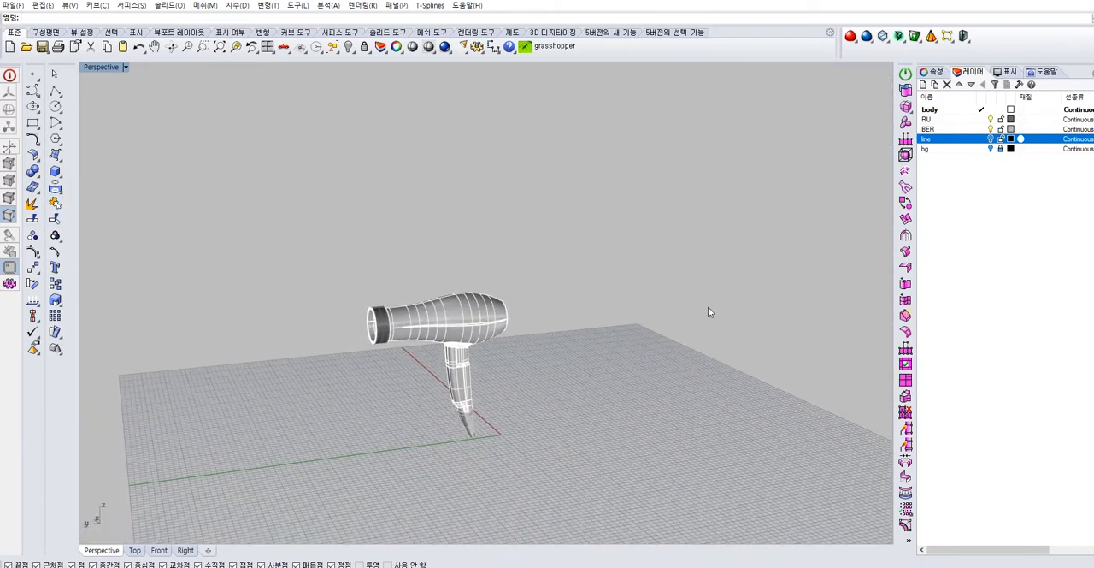
left_click(990, 129)
left_click(988, 120)
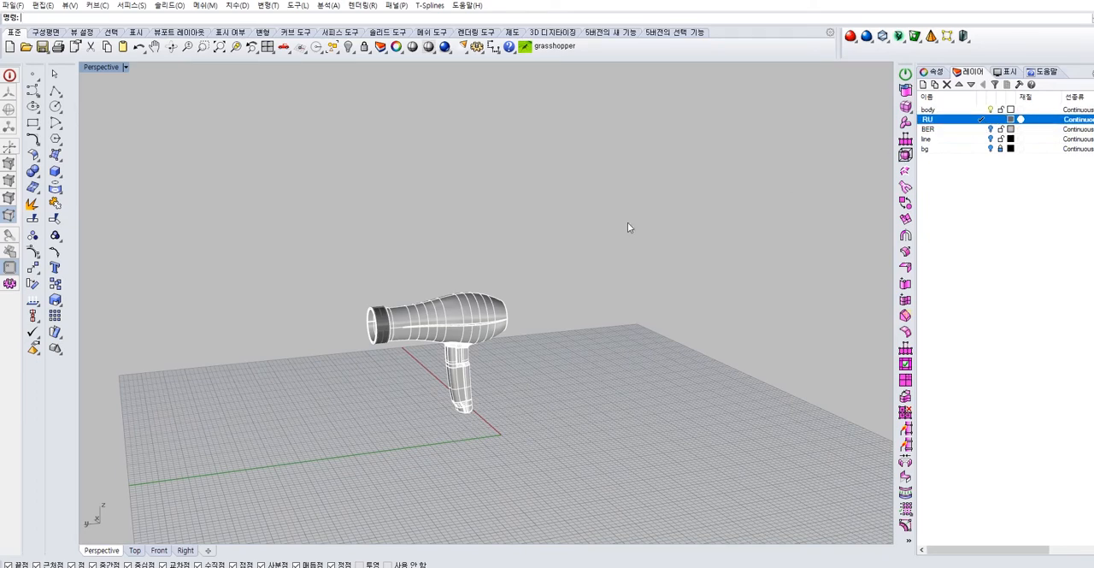
left_click(972, 129)
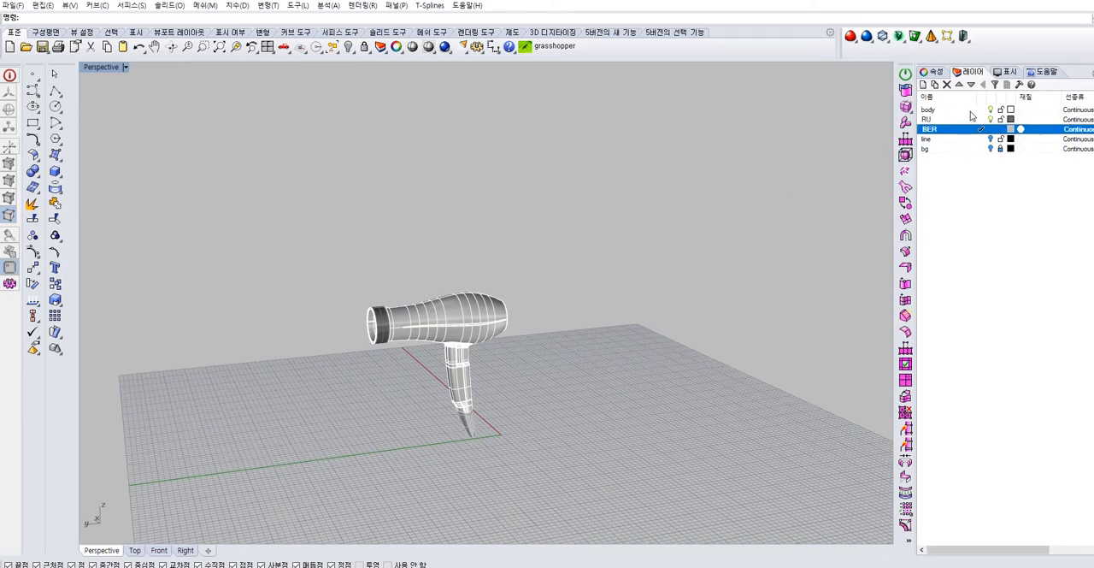
double_click(971, 112)
left_click(991, 119)
left_click(990, 129)
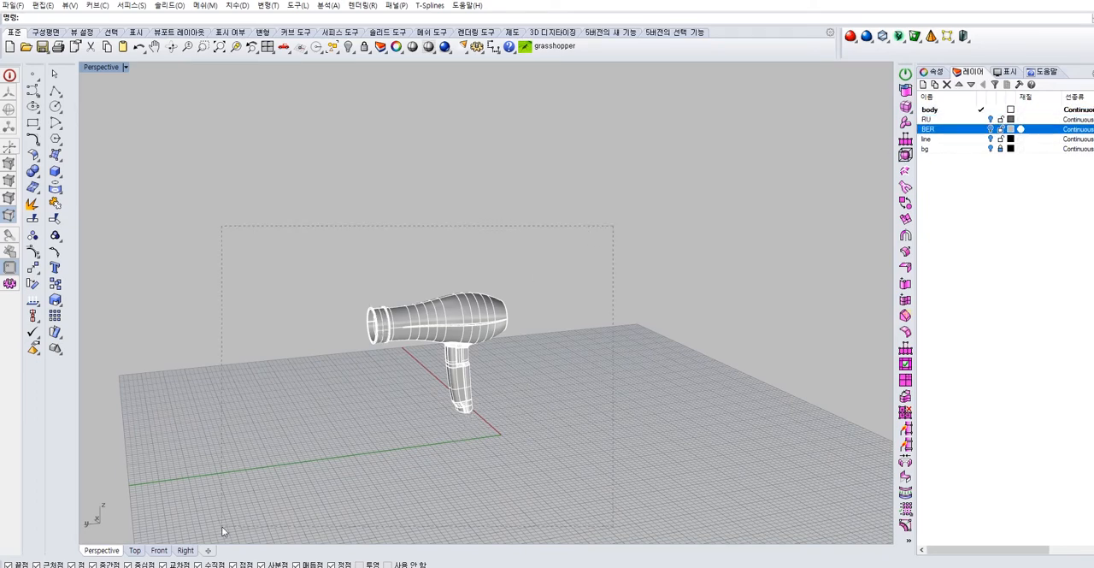
Select the parts on the body layer together and individually to check which are still separate
left_click_drag(222, 531, 221, 528)
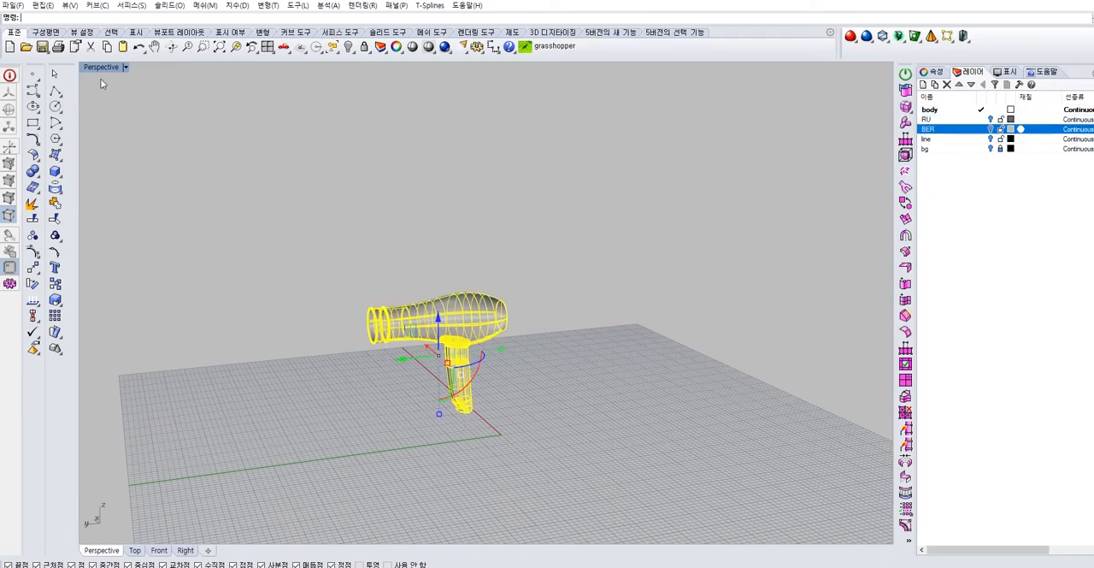
left_click(360, 376)
scroll(395, 314, "up", 10)
left_click(398, 328)
left_click(450, 424)
left_click(338, 363)
left_click(387, 439)
right_click_drag(387, 439, 359, 427)
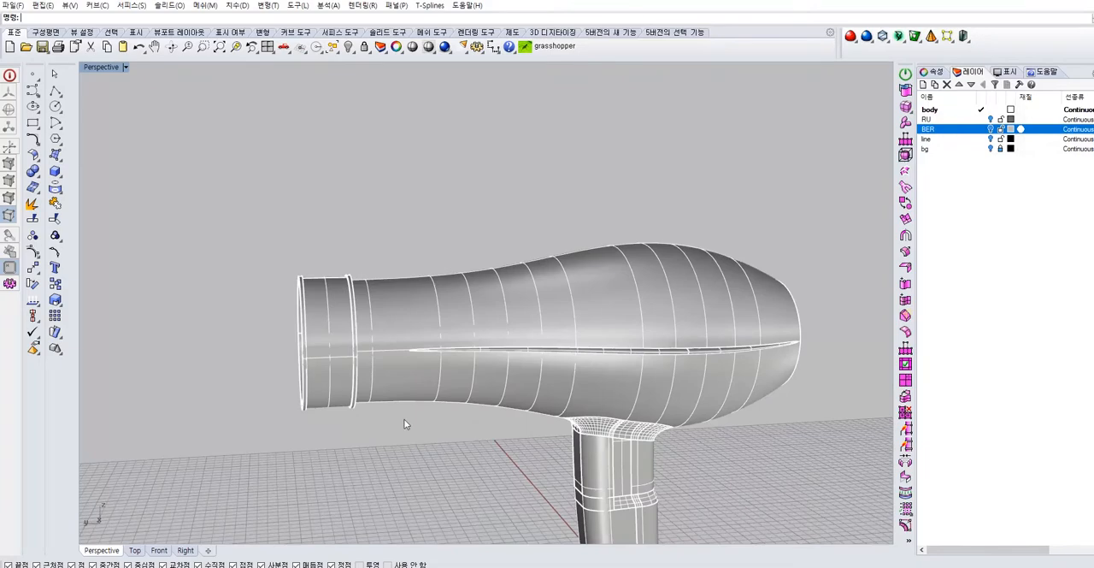
right_click_drag(503, 464, 444, 339, "shift")
left_click(549, 344)
right_click_drag(632, 331, 633, 320)
Join the body shell with the handle and the blend surface between them
left_click(630, 261)
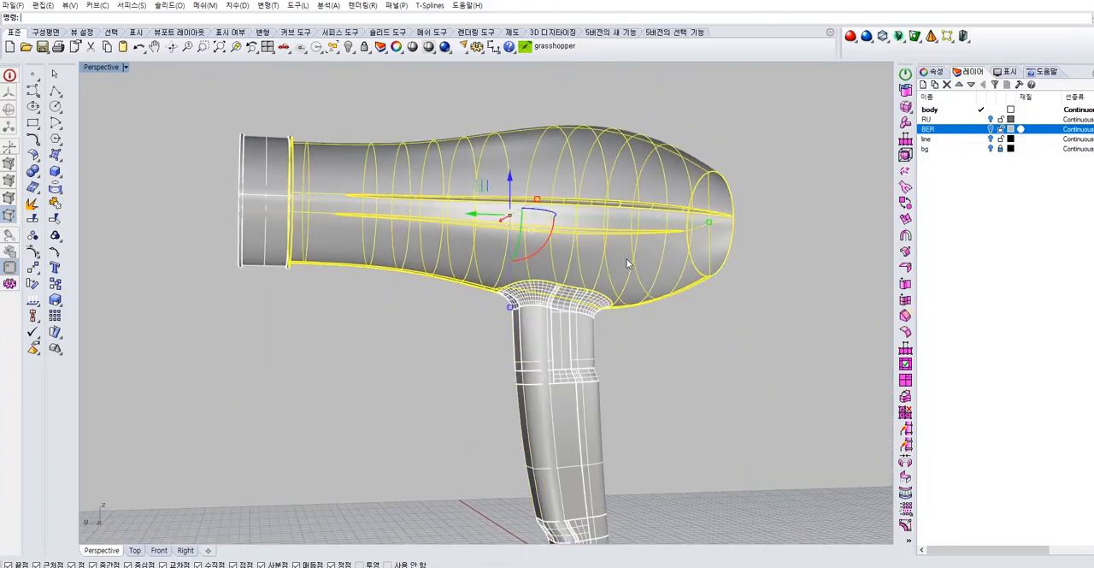
right_click_drag(630, 262, 691, 283)
left_click(456, 345, "shift")
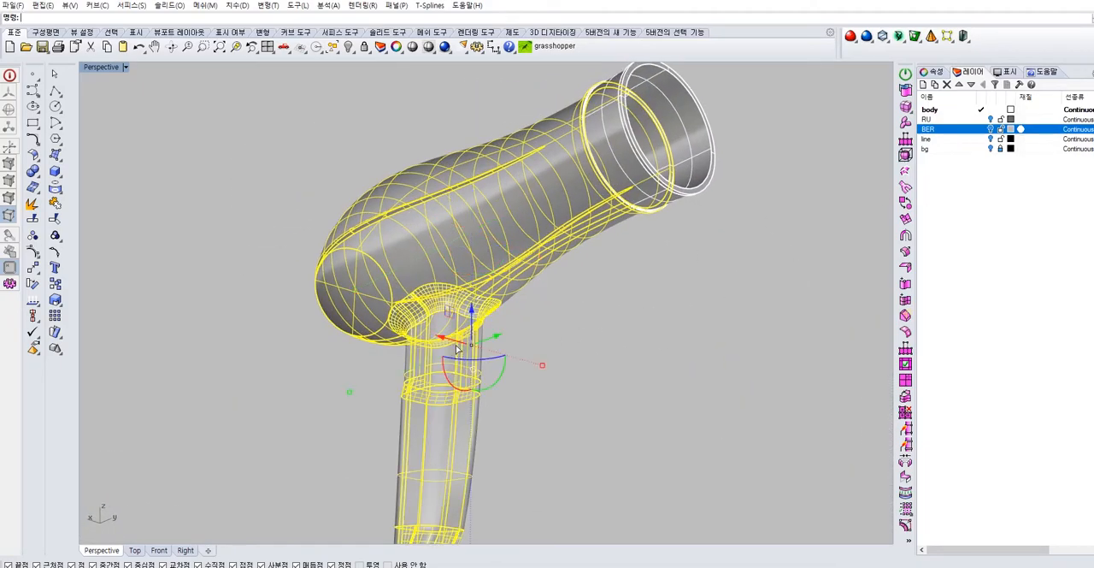
left_click(55, 203)
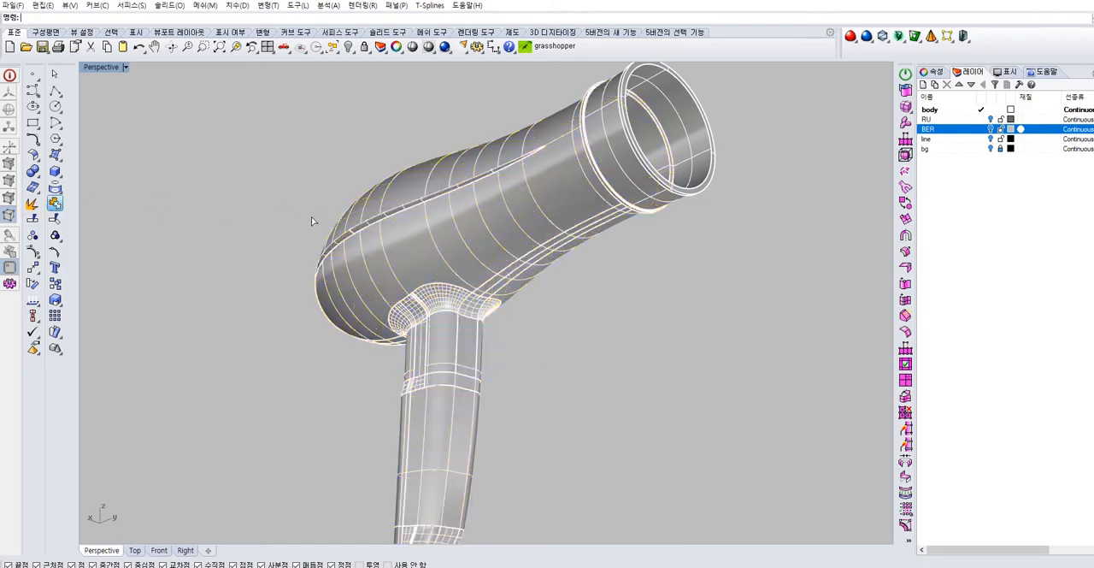
left_click(446, 306)
left_click(479, 313)
right_click_drag(542, 362, 586, 271)
Select the front ring along with the body and handle, and examine where the ring meets the shell
left_click(696, 201, "shift")
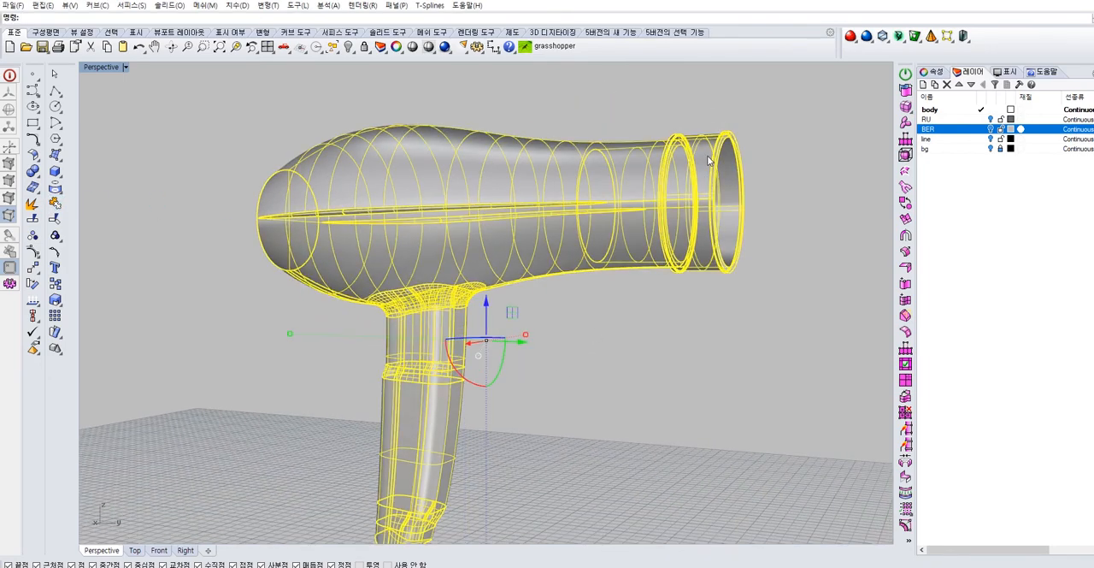
left_click(689, 269)
right_click_drag(662, 302, 547, 376)
scroll(610, 258, "up", 8)
right_click_drag(611, 258, 690, 247)
left_click(690, 247)
Explode the front ring piece and delete its narrow ring face where it meets the body shell
scroll(542, 310, "up", 8)
left_click(561, 336)
left_click(615, 246)
left_click(570, 287)
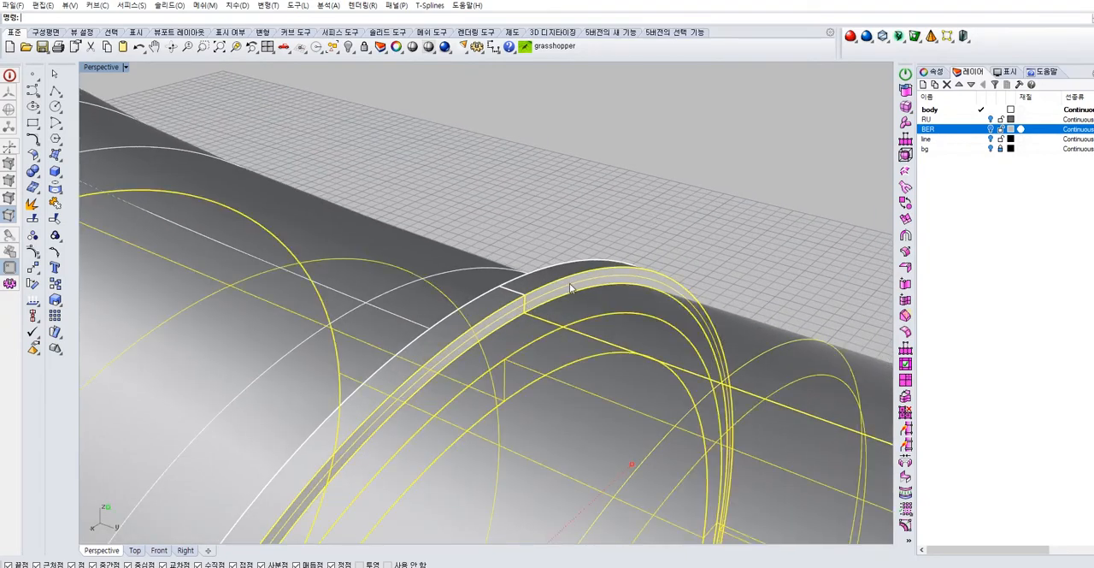
left_click(658, 275)
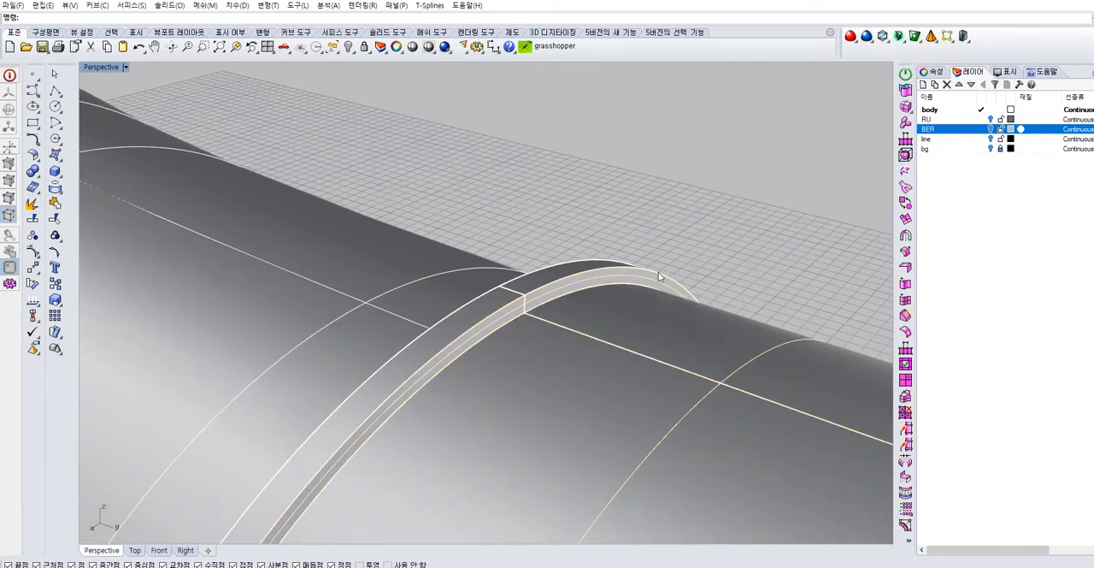
key("Delete")
scroll(646, 301, "down", 6)
left_click(638, 349)
Select the front ring's inner wall and end face to examine how they connect at the opening
right_click_drag(591, 341, 707, 271)
scroll(707, 272, "down", 5)
right_click_drag(778, 282, 578, 272, "shift")
scroll(679, 304, "up", 5)
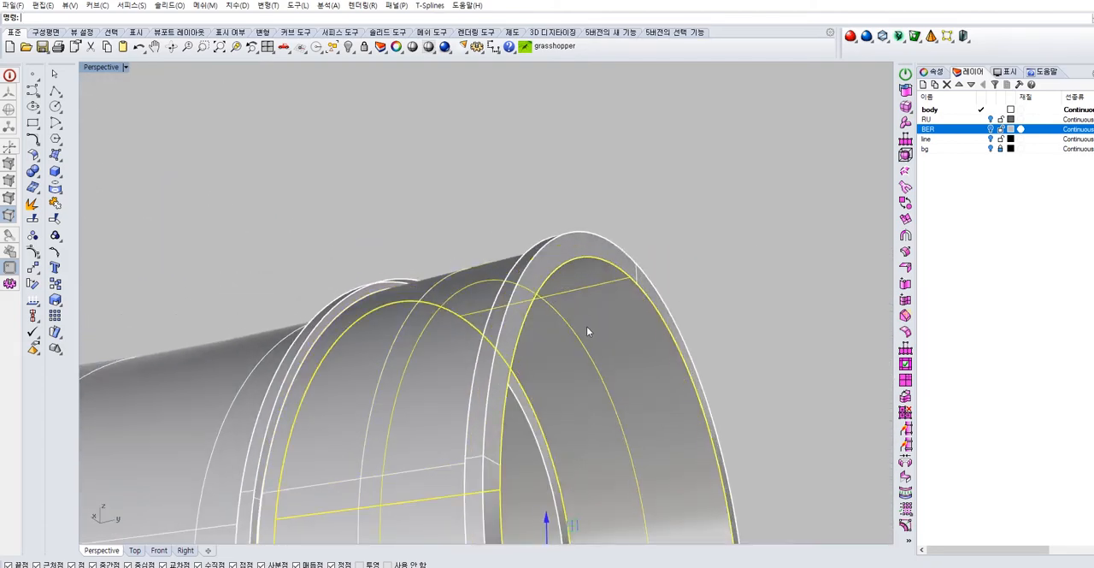
right_click_drag(587, 329, 629, 341)
mouse_move(623, 272)
right_mouse_down()
mouse_move(654, 311)
mouse_move(622, 287)
right_mouse_up()
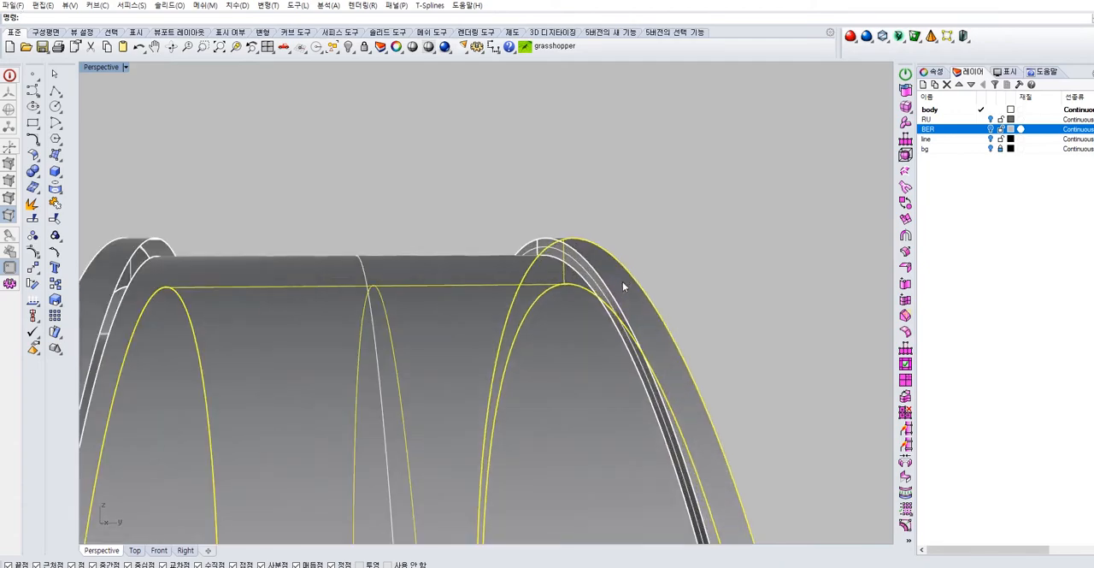
Fill the open ring-shaped gap between the body shell and the front ring with a planar surface from its edges
right_click_drag(558, 271, 301, 255)
left_click(522, 173)
right_click_drag(522, 173, 386, 282)
left_click(58, 158)
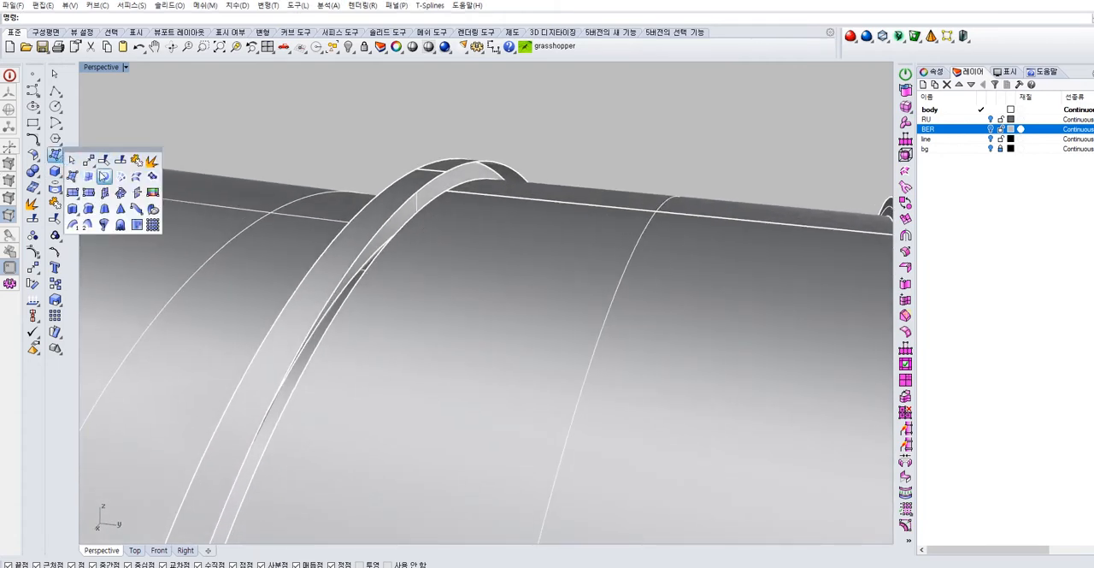
left_click(104, 176)
key("Return")
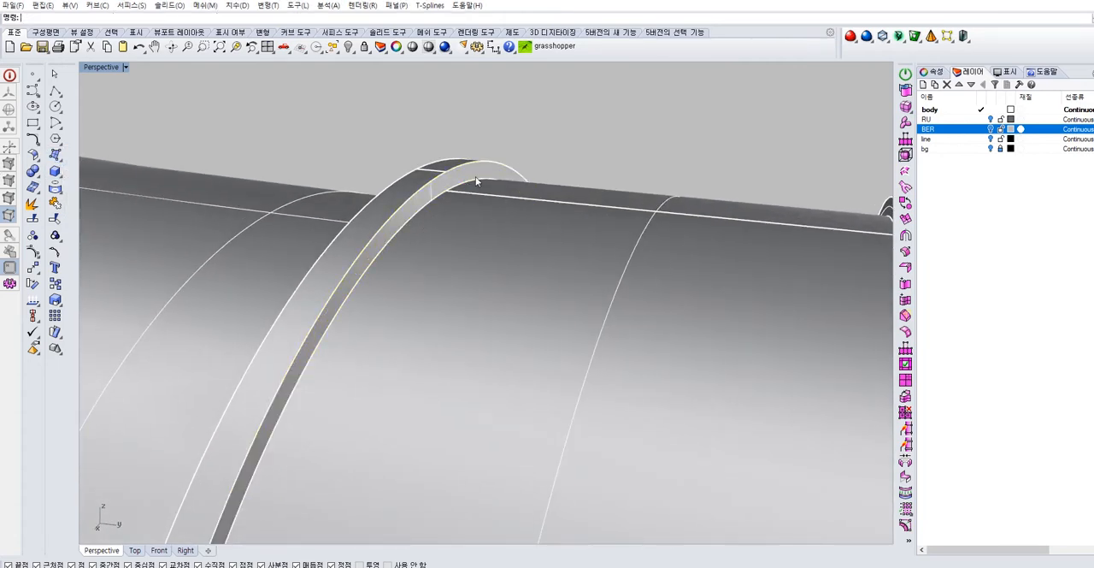
Select the front nozzle piece and the body with handle in turn to examine which surfaces belong to each
right_click_drag(562, 151, 794, 137)
left_click_drag(794, 137, 328, 384)
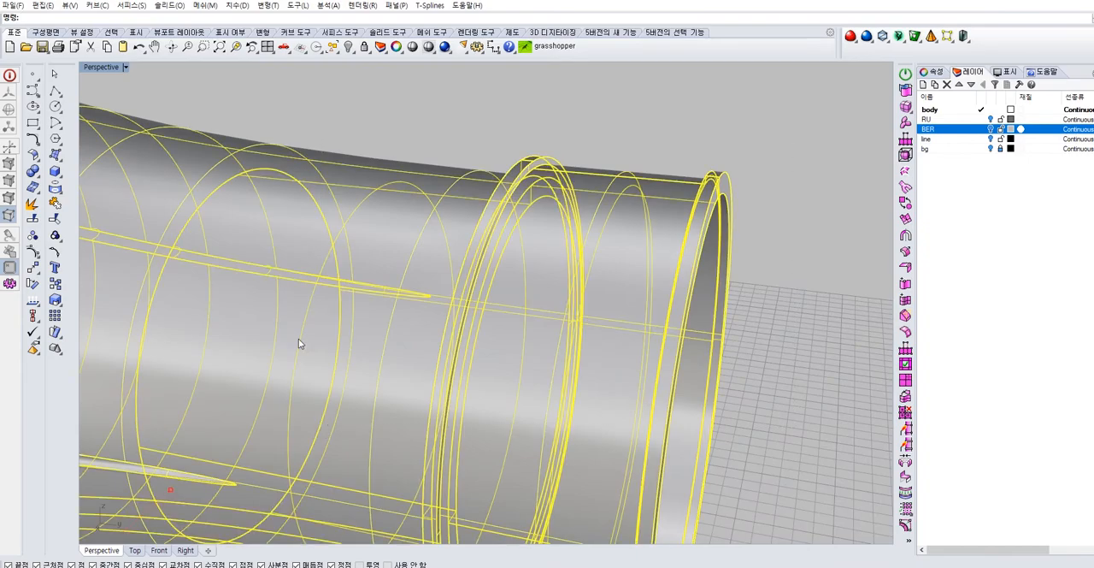
left_click(585, 192)
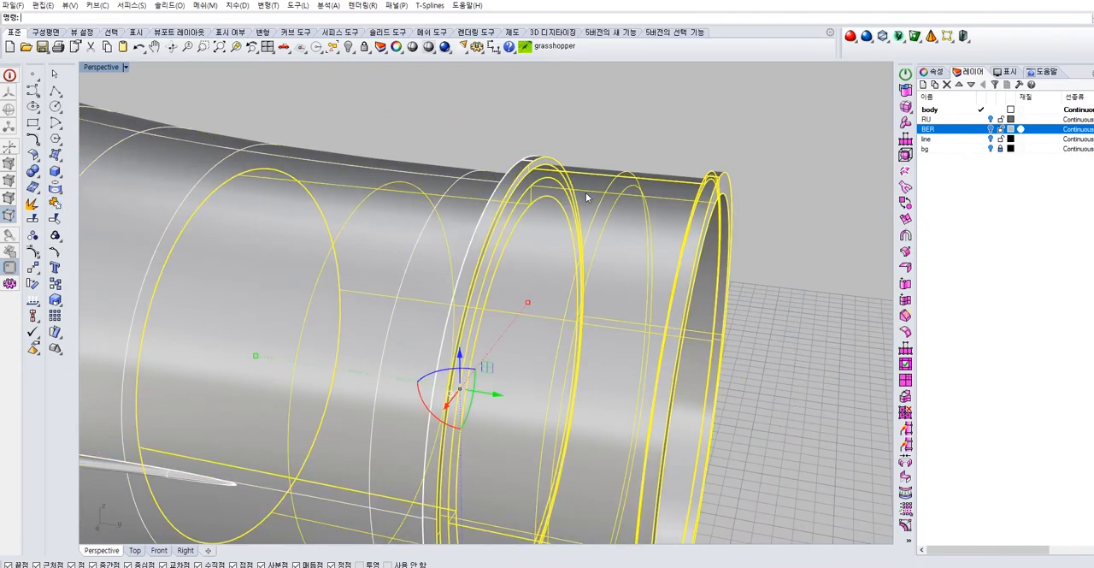
right_click_drag(511, 178, 570, 163)
scroll(441, 197, "up", 6)
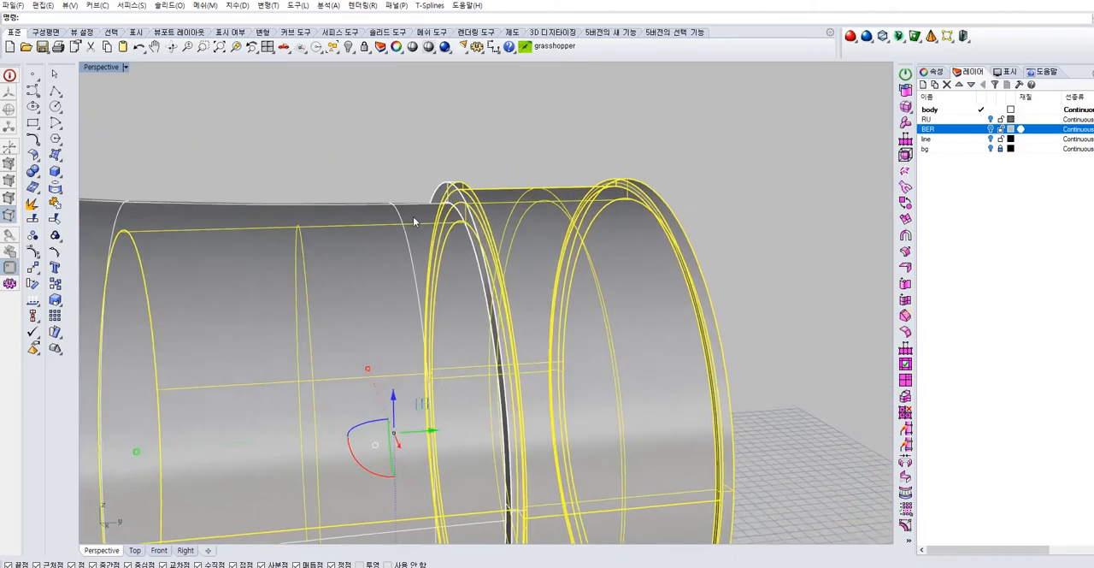
left_click(408, 145)
left_click(409, 224)
right_click_drag(408, 224, 245, 311)
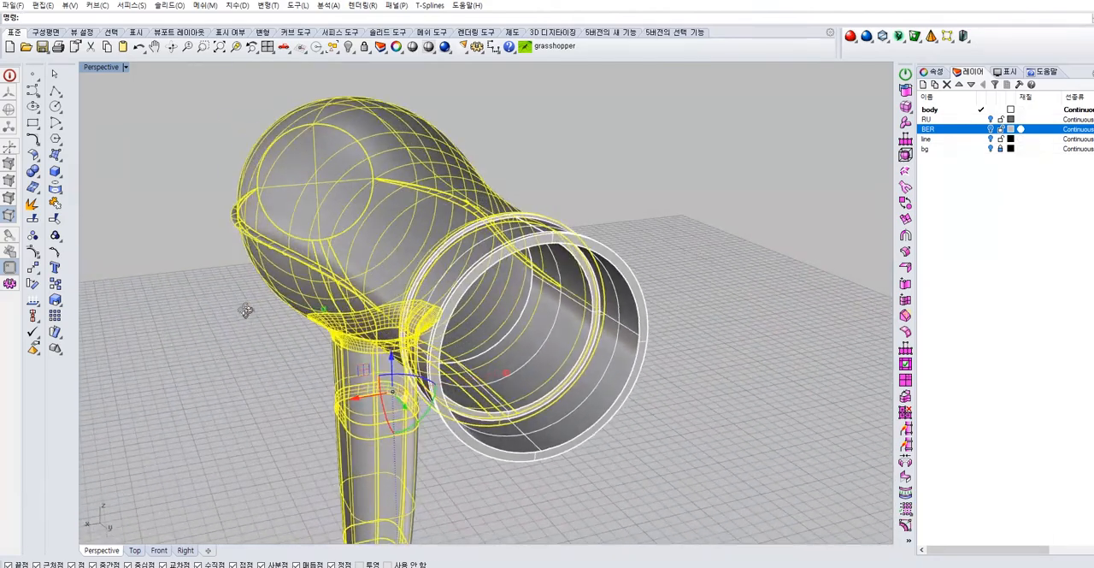
Examine the front ring joint closely from several angles, selecting the nozzle surfaces and the ring's narrow outer strip
left_click(674, 317)
scroll(504, 224, "up", 5)
right_click_drag(503, 225, 626, 222)
left_click(492, 265)
right_click_drag(493, 265, 501, 213)
scroll(501, 213, "up", 6)
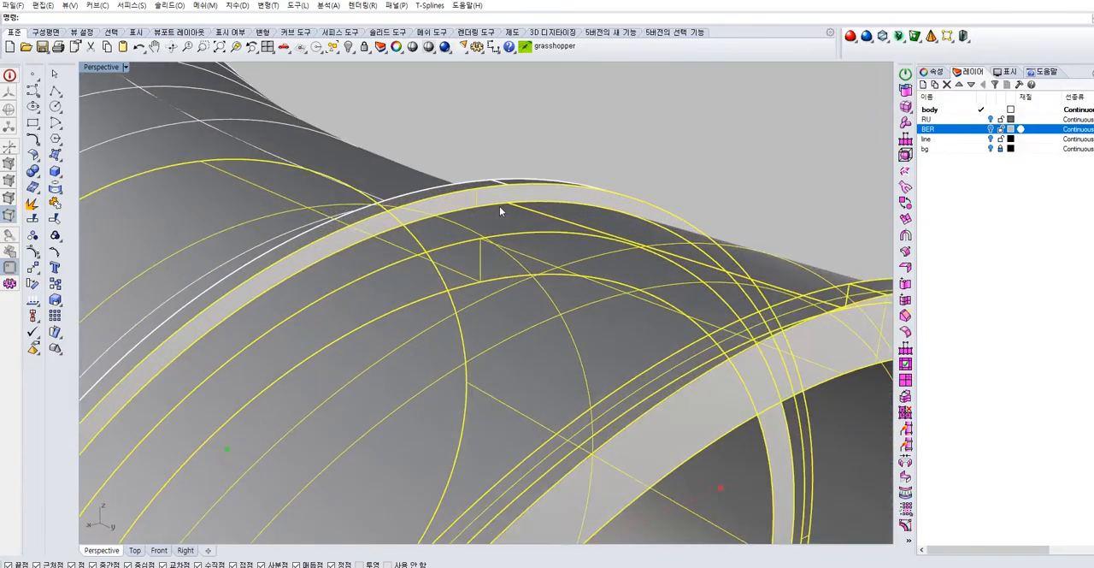
right_click_drag(411, 249, 505, 247)
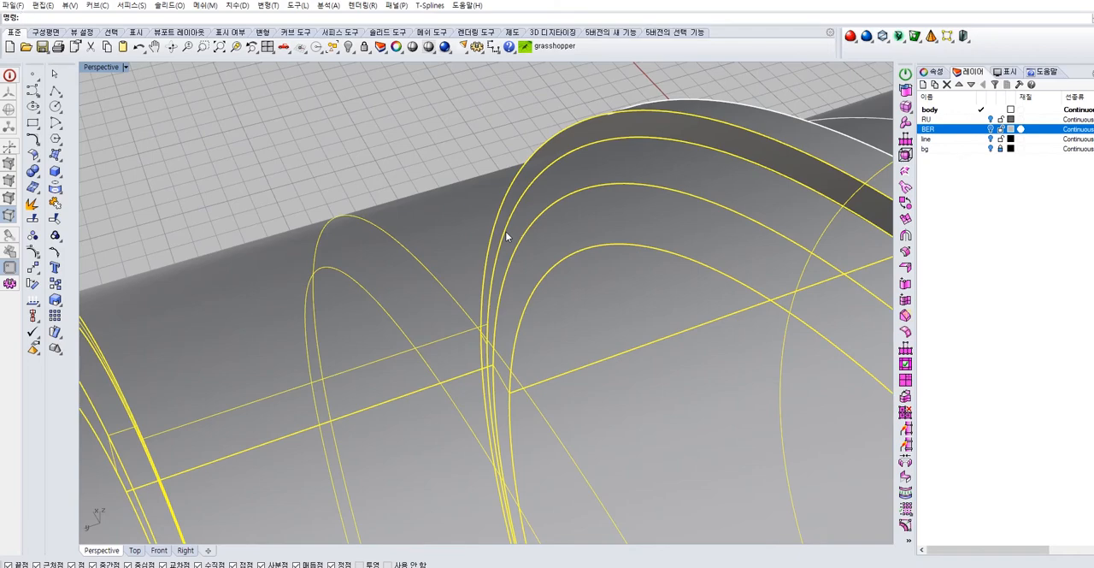
left_click(485, 118)
scroll(485, 119, "down", 7)
right_click_drag(582, 262, 461, 267, "shift")
scroll(515, 210, "down", 4)
scroll(461, 267, "up", 10)
left_click(480, 227)
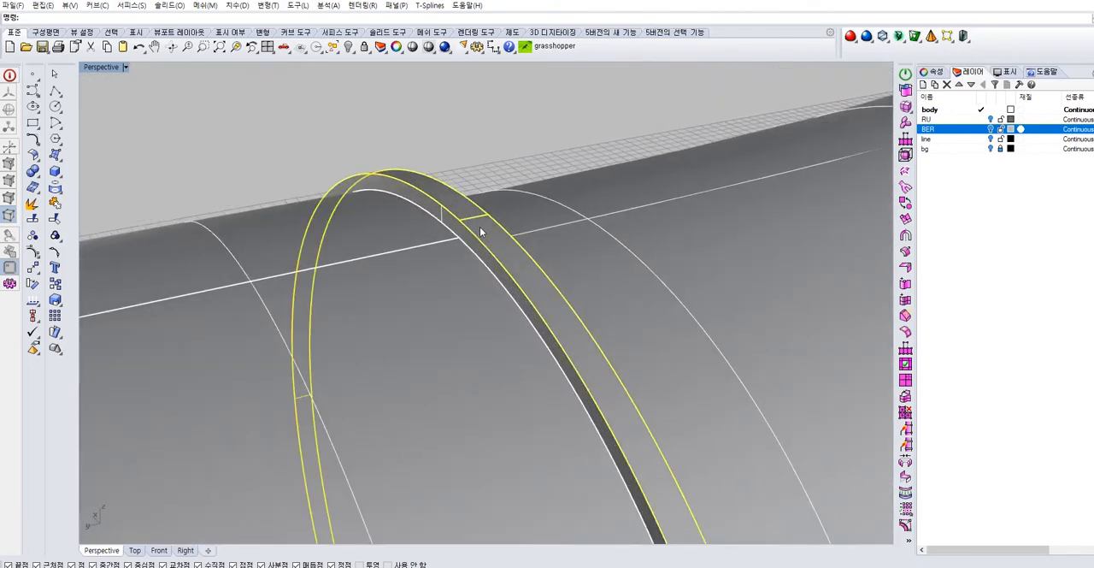
Join the front ring's side face with the adjoining cylindrical surface
right_click_drag(500, 212, 383, 206)
left_click(557, 242, "shift")
left_click(519, 224, "shift")
left_click(54, 204)
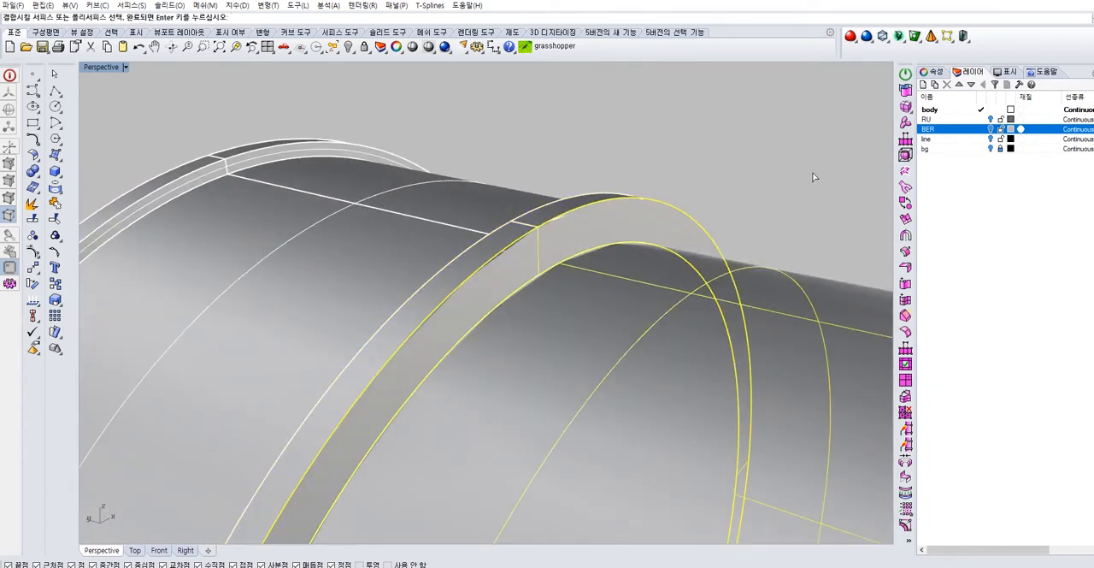
left_click(697, 166)
Delete the front ring's narrow outer strip and create a planar surface from the exposed ring edges
right_click_drag(708, 181, 528, 234)
left_click(524, 234)
key("Delete")
right_click_drag(643, 152, 283, 184)
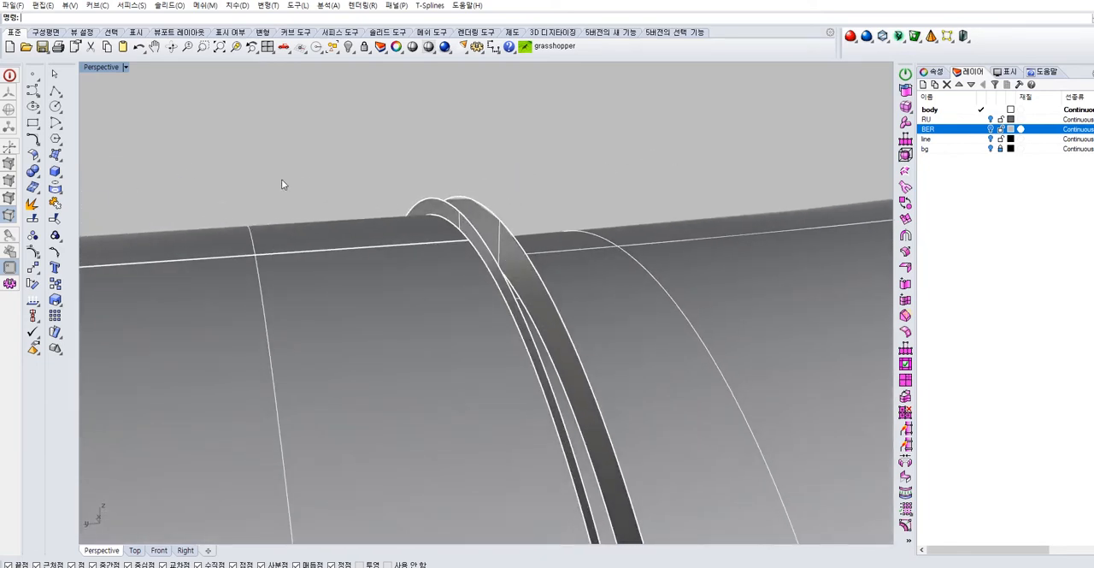
left_click(60, 161)
left_click(103, 176)
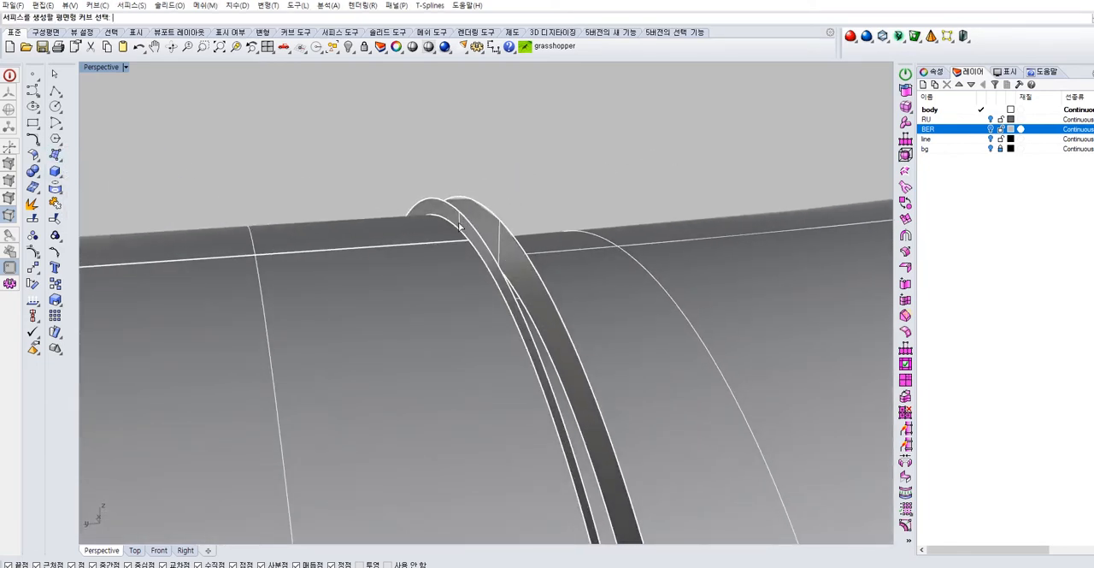
key("Return")
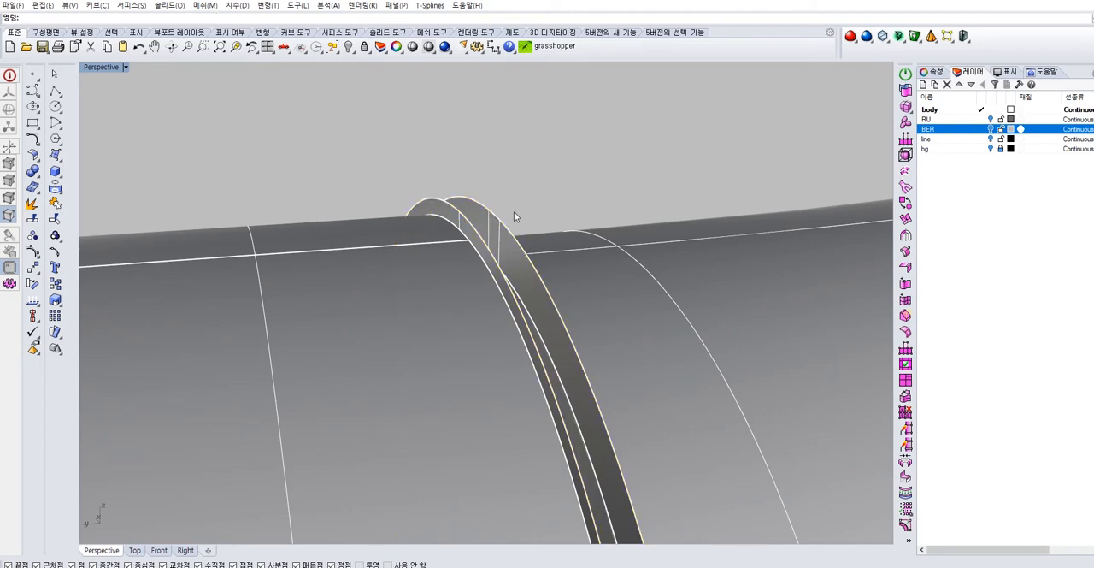
Extrude the ring's outer edge straight across to the opposite side face to rebuild the narrow outer strip
right_click_drag(523, 202, 447, 224)
left_click(532, 249)
left_click(643, 176)
right_click_drag(616, 198, 640, 198)
left_click(62, 160)
left_click(79, 208)
left_click(517, 201)
right_click_drag(517, 202, 489, 219)
key("Return")
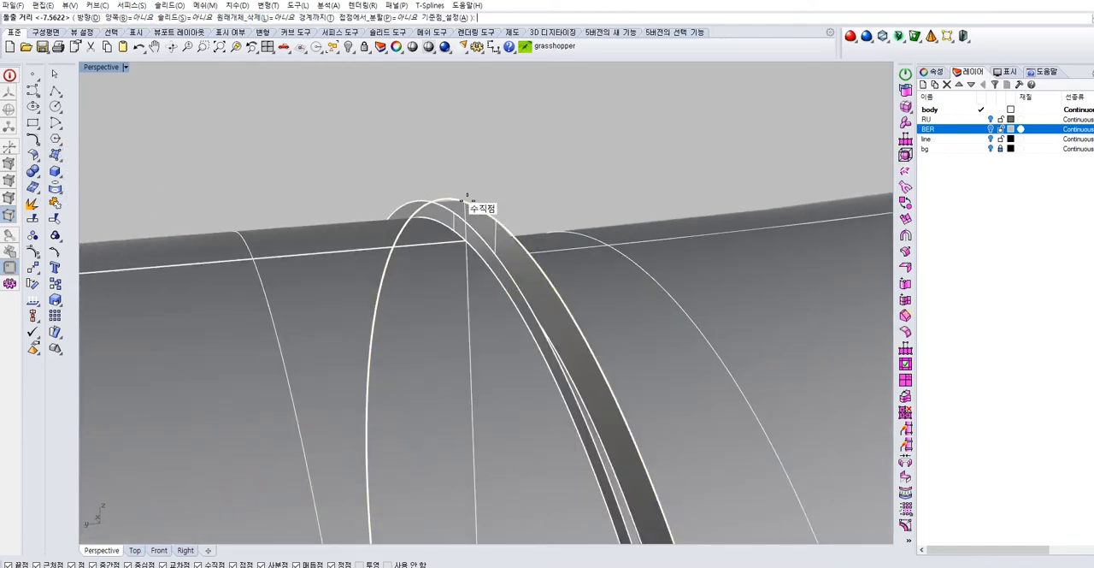
right_click_drag(453, 217, 547, 171)
left_click(432, 189)
Join the rebuilt front ring surfaces with the dryer body and select the shell to check the joint
scroll(606, 178, "down", 3)
left_click_drag(662, 132, 591, 198)
left_click(57, 204)
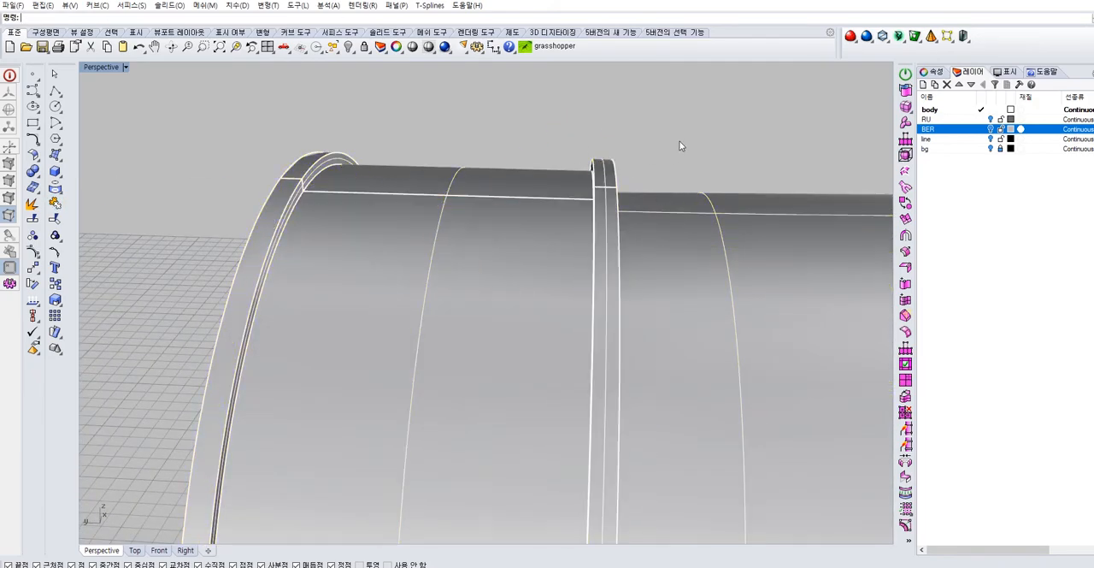
scroll(681, 147, "down", 12)
right_click_drag(769, 215, 645, 315, "shift")
left_click(556, 214)
left_click(617, 316)
scroll(511, 279, "up", 3)
right_click_drag(505, 271, 305, 276)
Show the bg reference photo layer and draw a vertical line across the body's rear end in the Right view
double_click(99, 66)
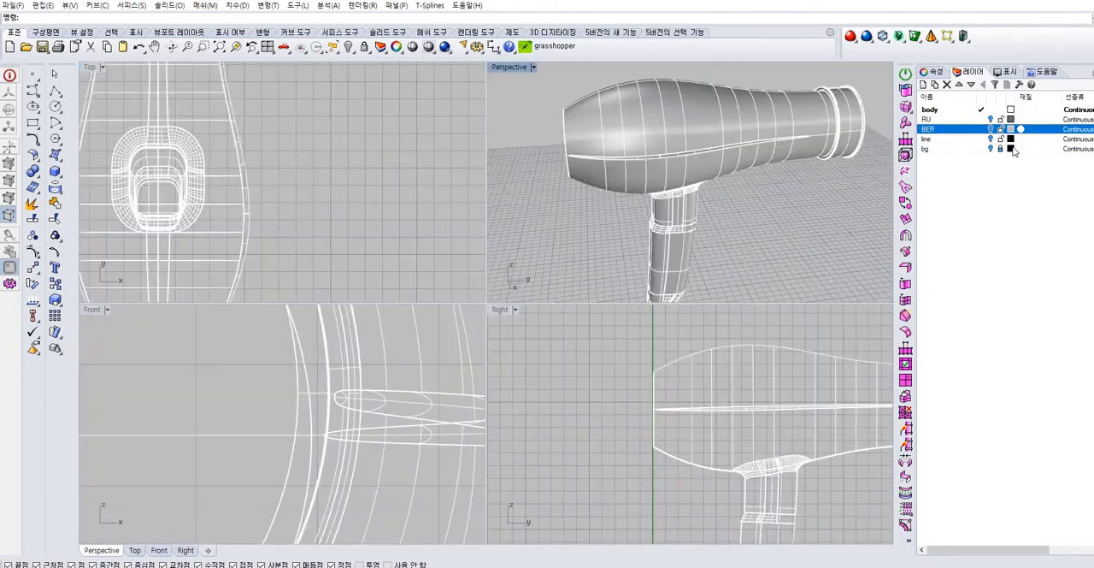
left_click(990, 149)
scroll(647, 442, "down", 5)
right_click_drag(647, 440, 594, 428)
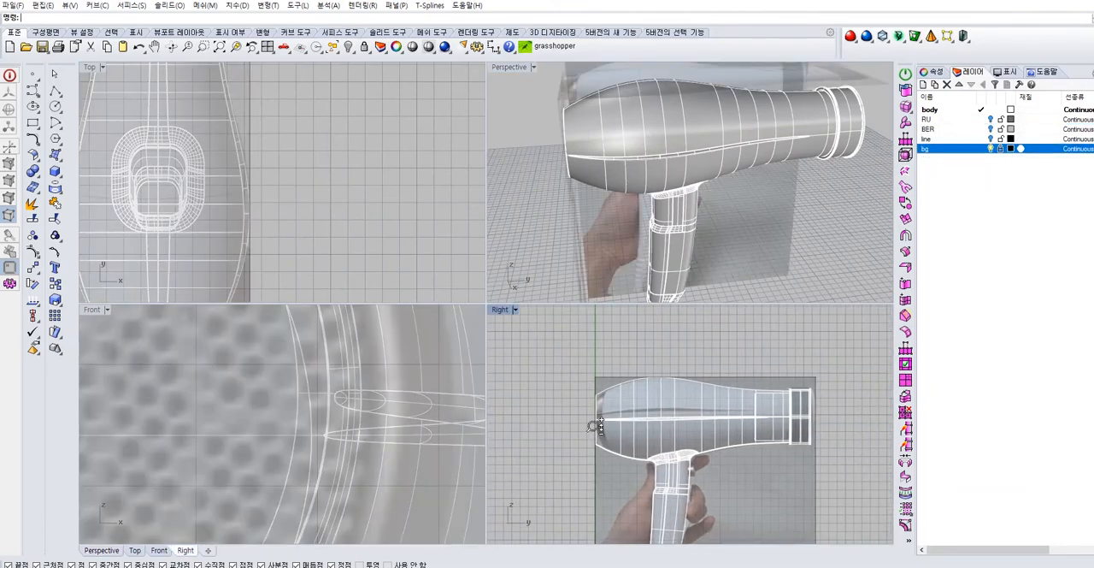
scroll(594, 426, "up", 8)
right_click_drag(541, 357, 503, 376)
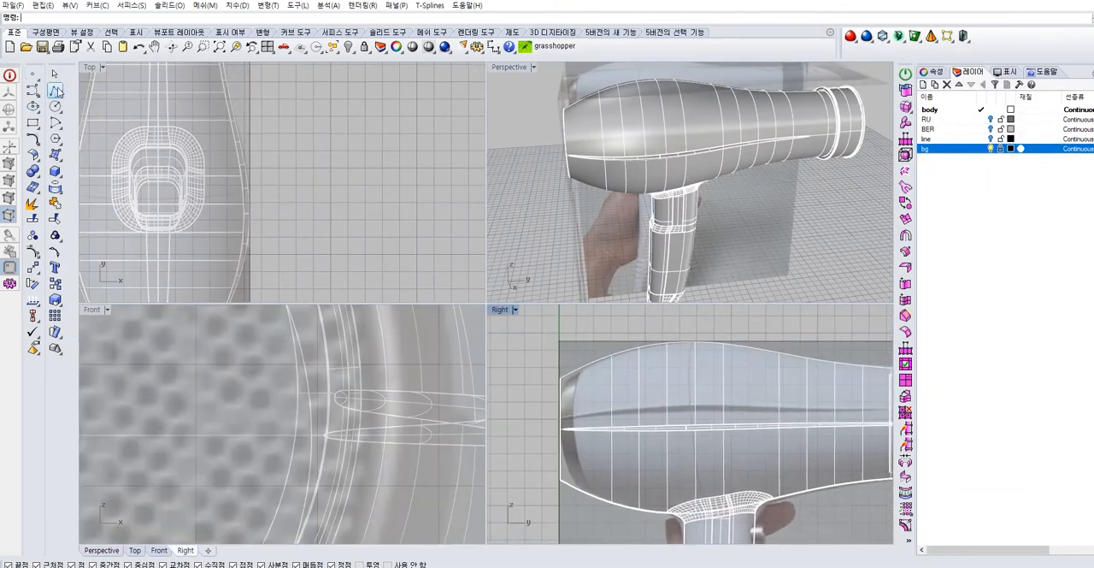
left_click(574, 319)
left_click(571, 519)
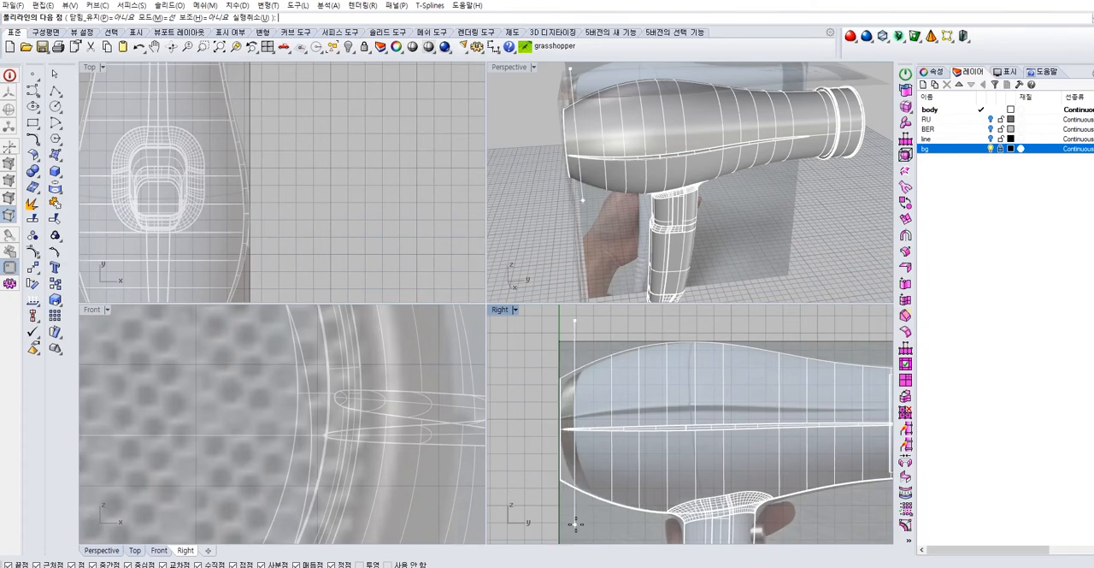
key("Return")
left_click(561, 487)
scroll(555, 425, "up", 4)
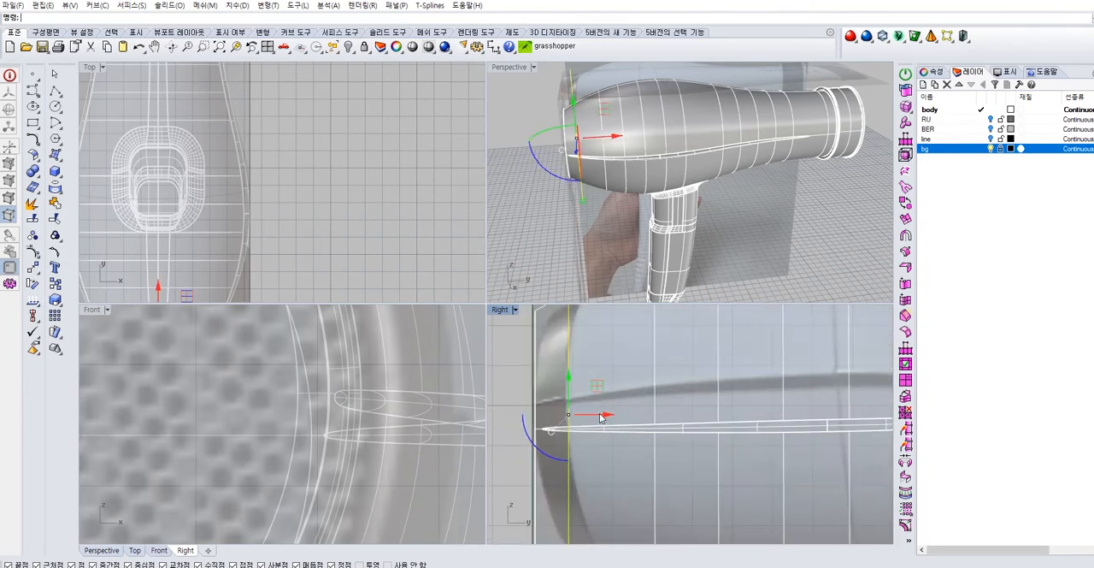
scroll(571, 417, "down", 3)
Extrude the vertical line to both sides into a plane through the body's rear end, and hide the bg layer
right_click_drag(590, 257, 616, 126)
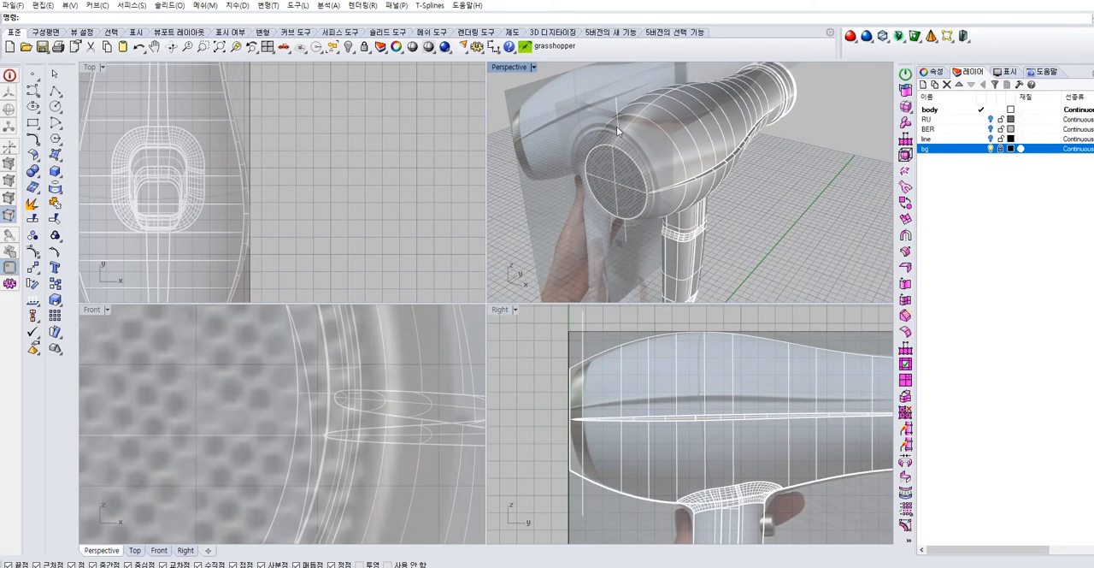
left_click(60, 160)
left_click(75, 208)
left_click(127, 18)
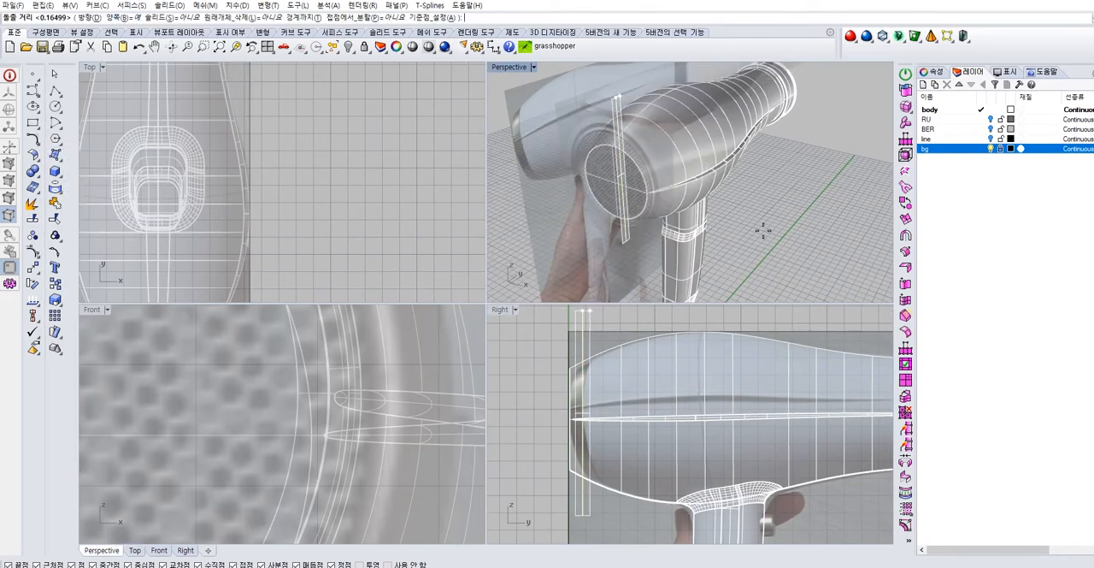
left_click(89, 18)
left_click(368, 221)
left_click(381, 222)
right_click_drag(744, 228, 766, 216)
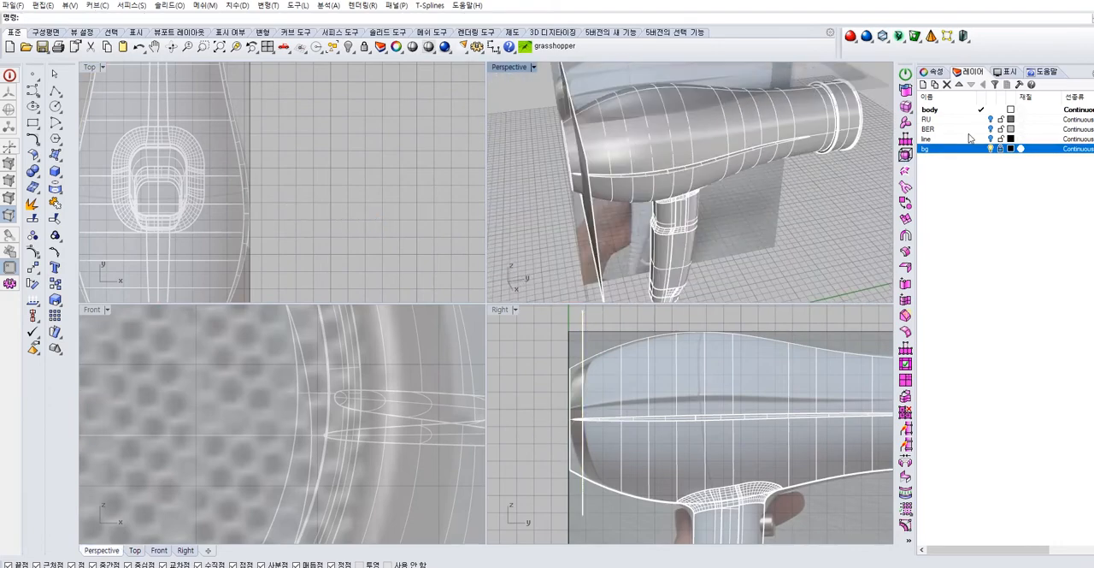
left_click(989, 150)
Split the dryer body with the vertical cutting plane to separate its rear end section
right_click_drag(698, 190, 608, 198)
scroll(637, 190, "up", 3)
left_click(643, 176)
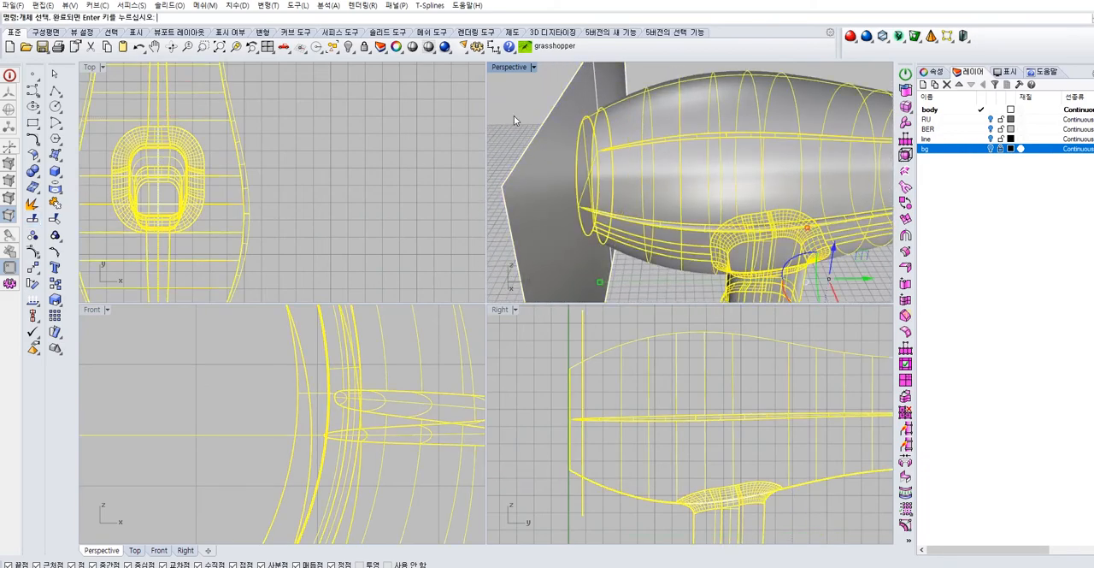
key("Escape")
mouse_move(607, 176)
right_mouse_down()
mouse_move(676, 176)
mouse_move(612, 183)
right_mouse_up()
left_click(677, 176)
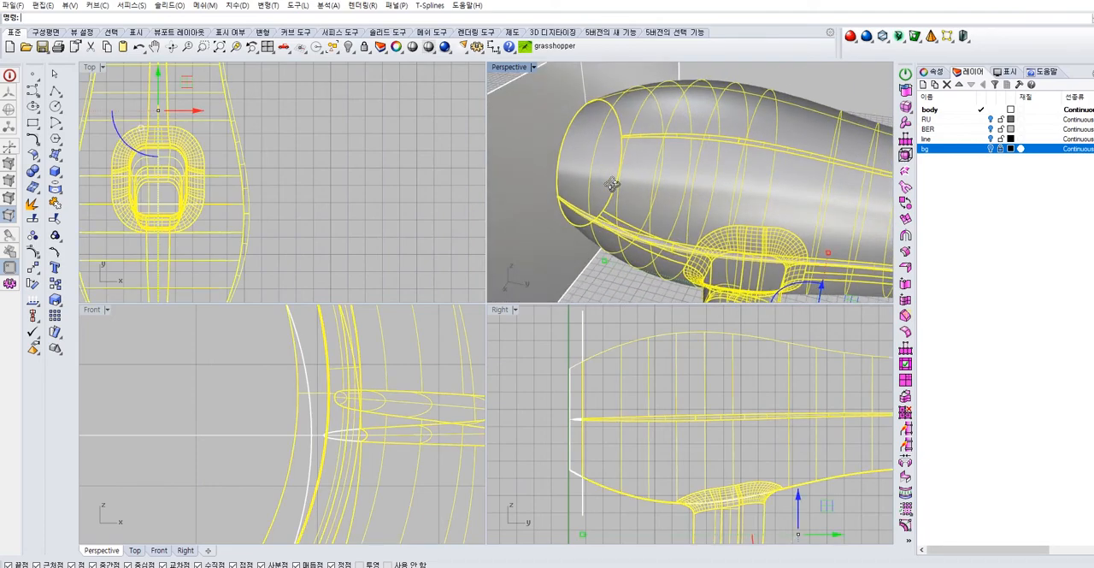
Trim away the part of the cutting plane outside the body, keeping only the disc inside the cut
key("Return")
left_click(545, 158)
key("Escape")
right_click_drag(547, 160, 646, 203)
scroll(647, 202, "up", 4)
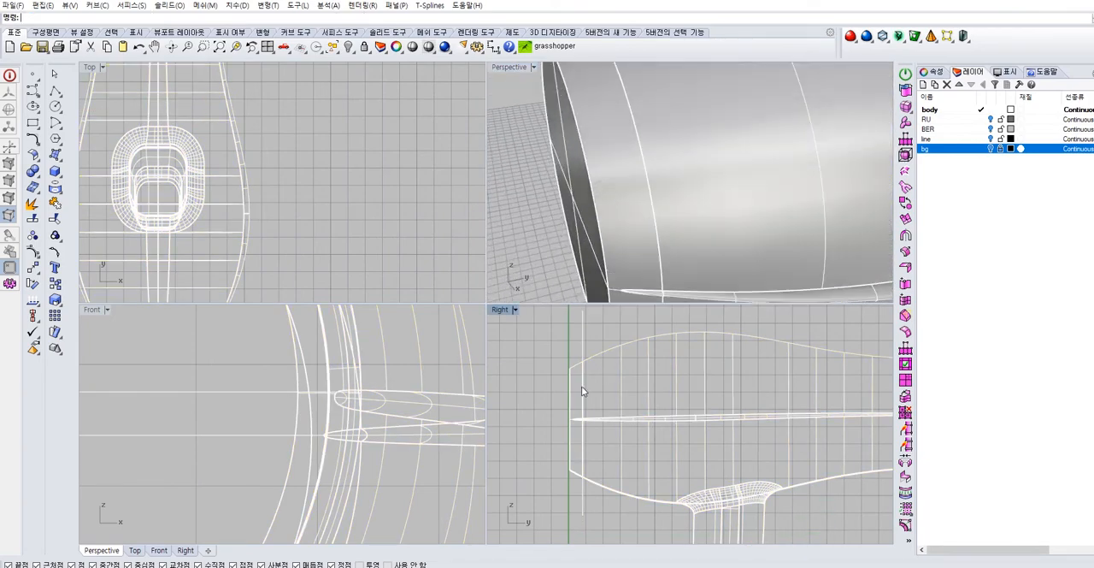
Select the disc at the cut and join it with the rear end section
left_click(602, 417)
left_click(616, 426)
right_click_drag(701, 239, 751, 218)
scroll(820, 149, "up", 6)
scroll(822, 145, "down", 8)
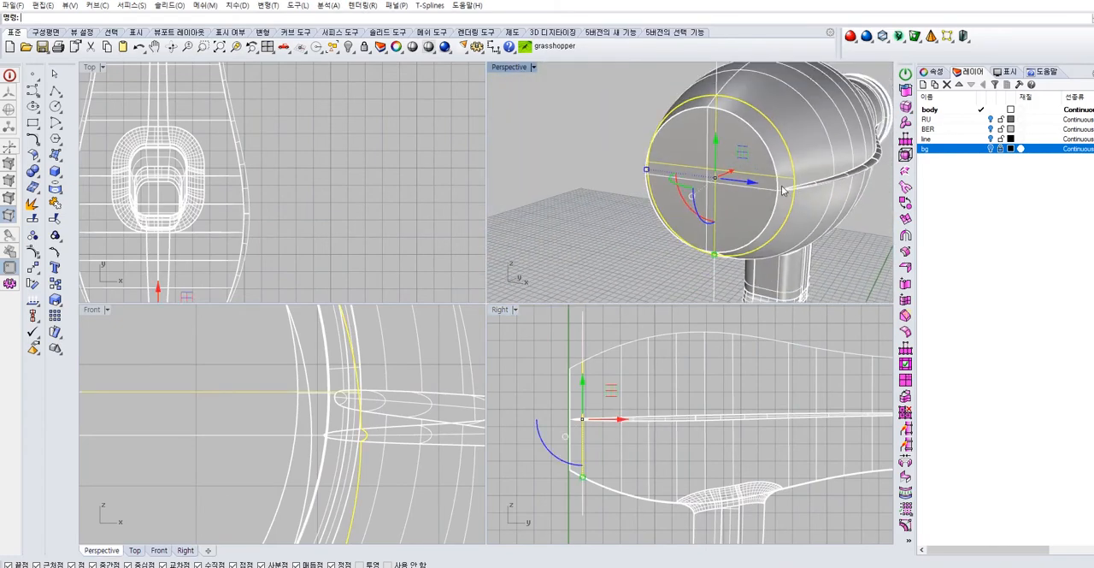
right_click_drag(816, 153, 698, 222)
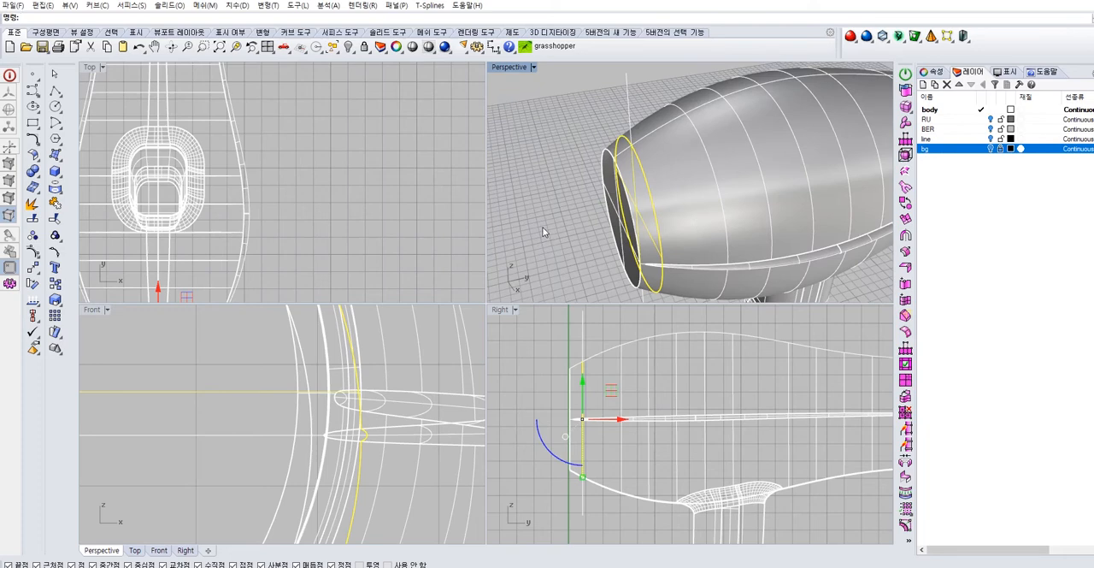
left_click(607, 170, "shift")
left_click(57, 203)
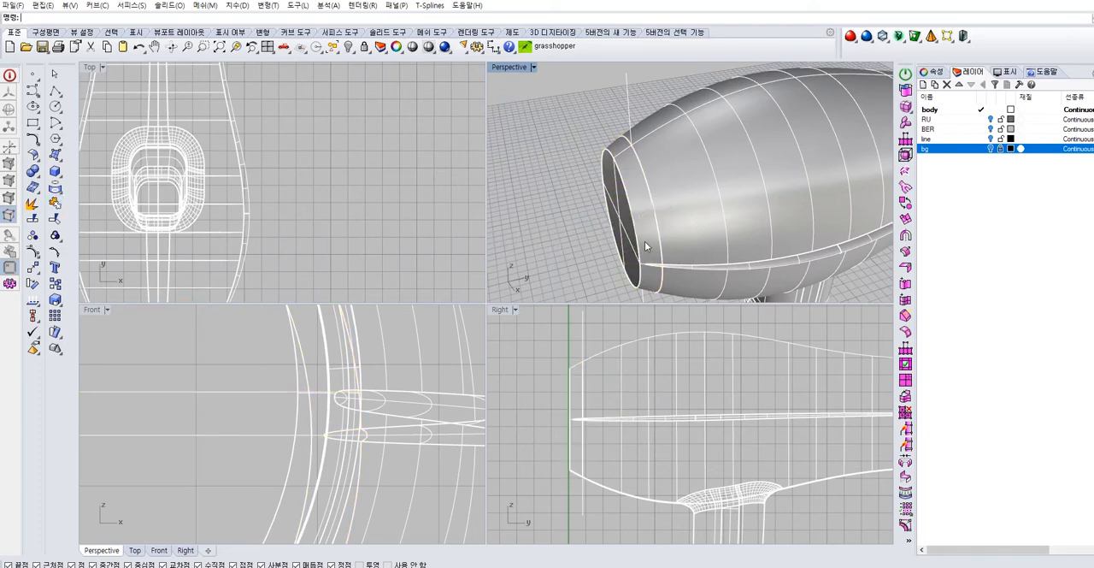
Join the disc at the cut with the main body shell and check the separated pieces
left_click(681, 246)
left_click(693, 264)
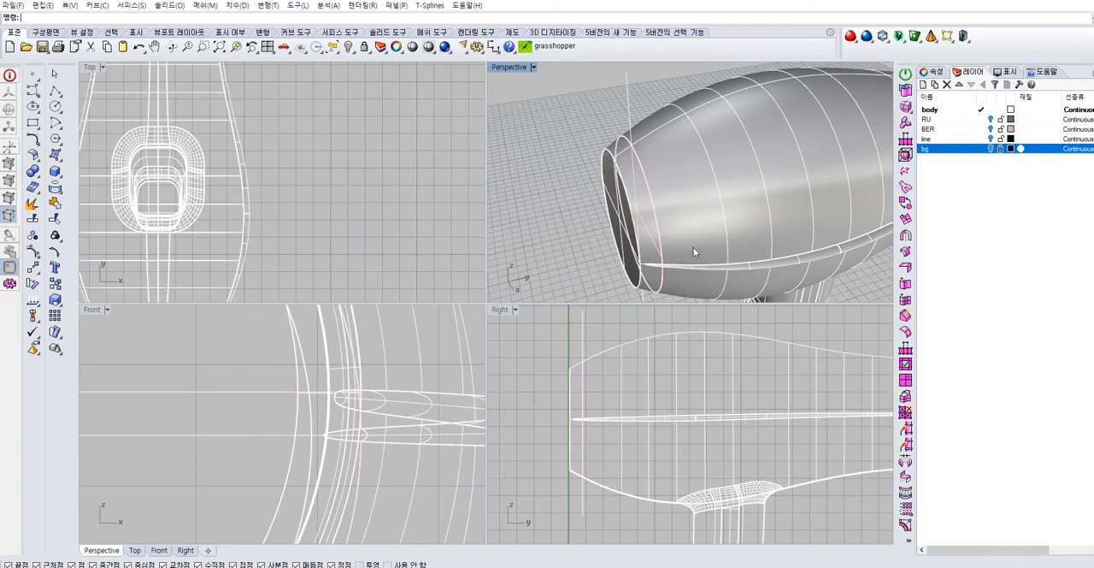
left_click(59, 200)
left_click(672, 199)
key("Escape")
left_click(672, 198)
left_click(634, 208)
left_click(532, 221)
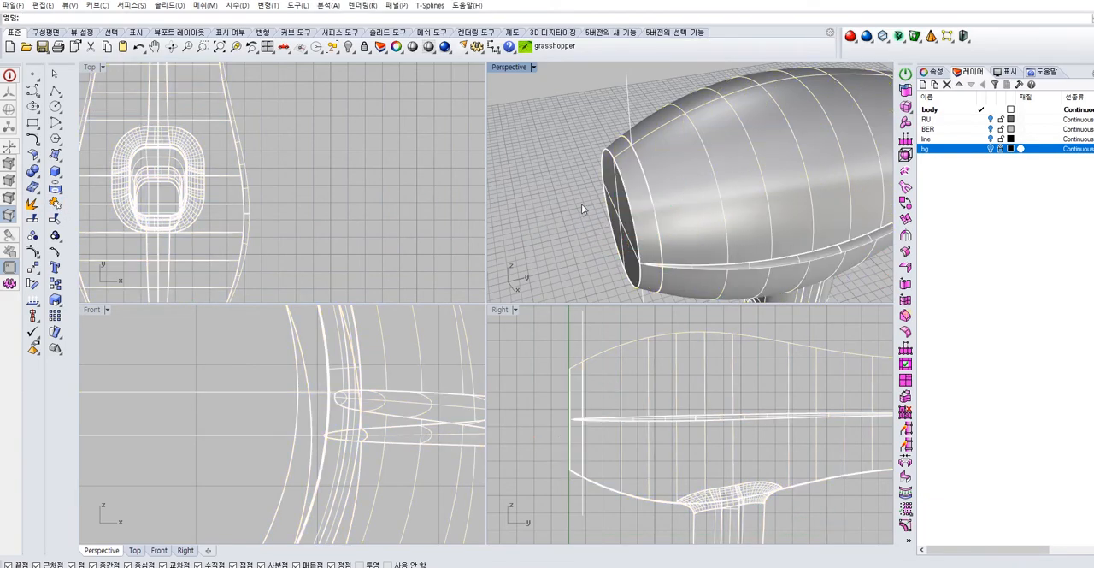
Switch to the Photos app to view the close-up photo of the dryer's rear trim, and return to the model
left_click(878, 526)
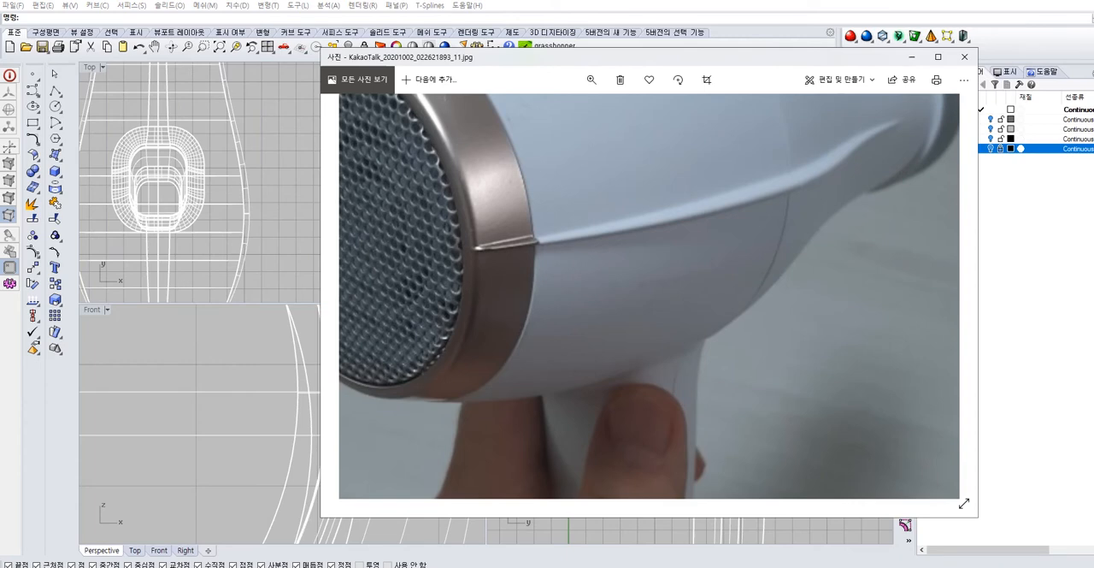
key("alt+Tab")
left_click(606, 186)
scroll(770, 171, "up", 5)
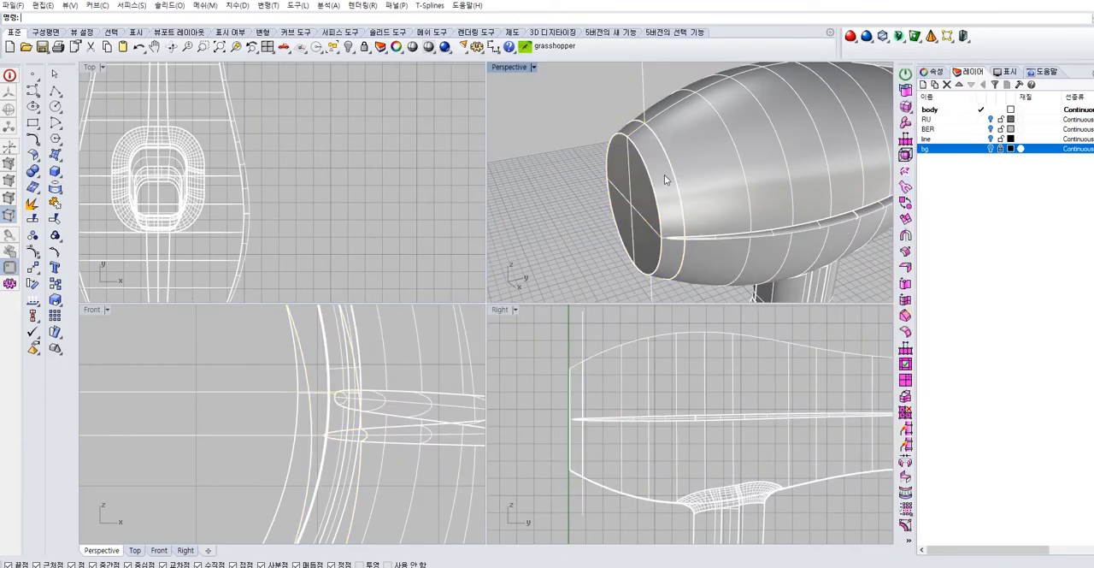
Create a new layer for the rear end section and set its color to light pink, RGB 239, 182, 182
left_click(1014, 210)
left_click(923, 85)
left_click(543, 149)
left_click(599, 172)
left_click(1011, 140)
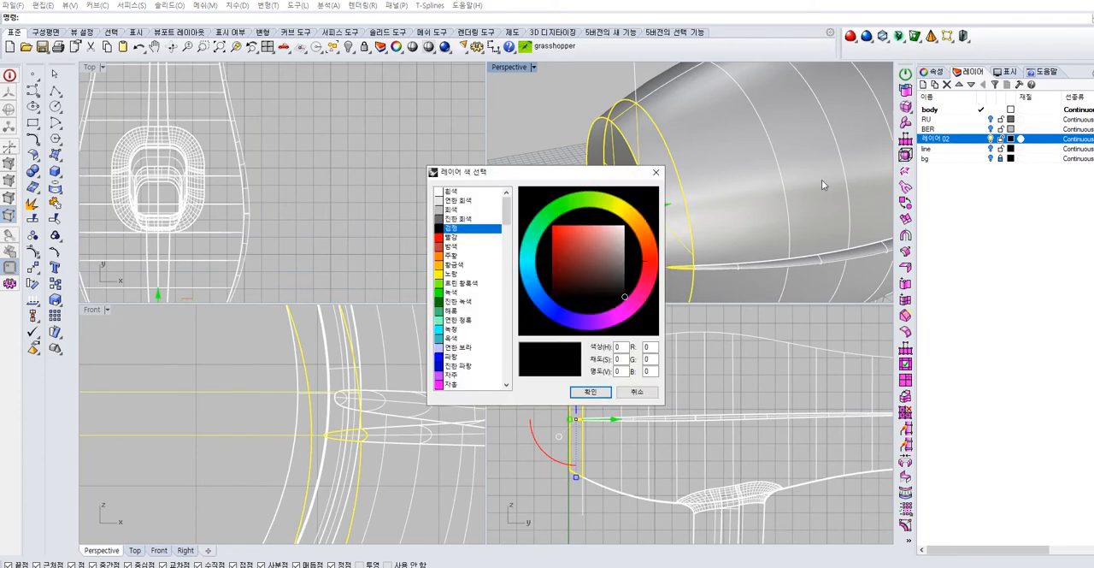
left_click(452, 237)
left_click(607, 229)
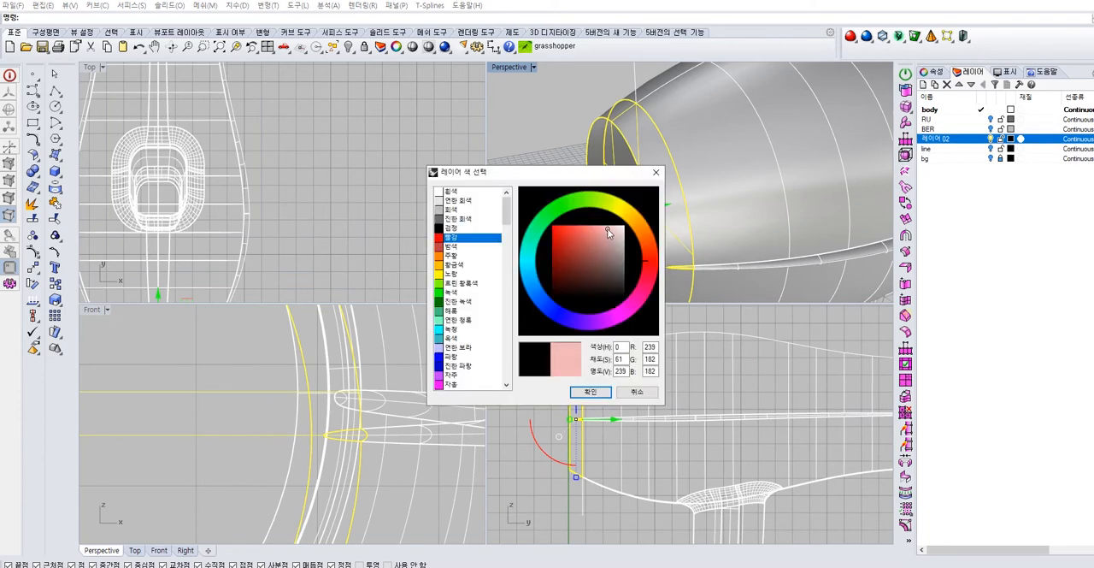
left_click(596, 395)
Assign the closed rear end section to the new pink layer through its object properties
left_click(558, 238)
right_click_drag(618, 235, 713, 183)
left_click(717, 181)
left_click(935, 73)
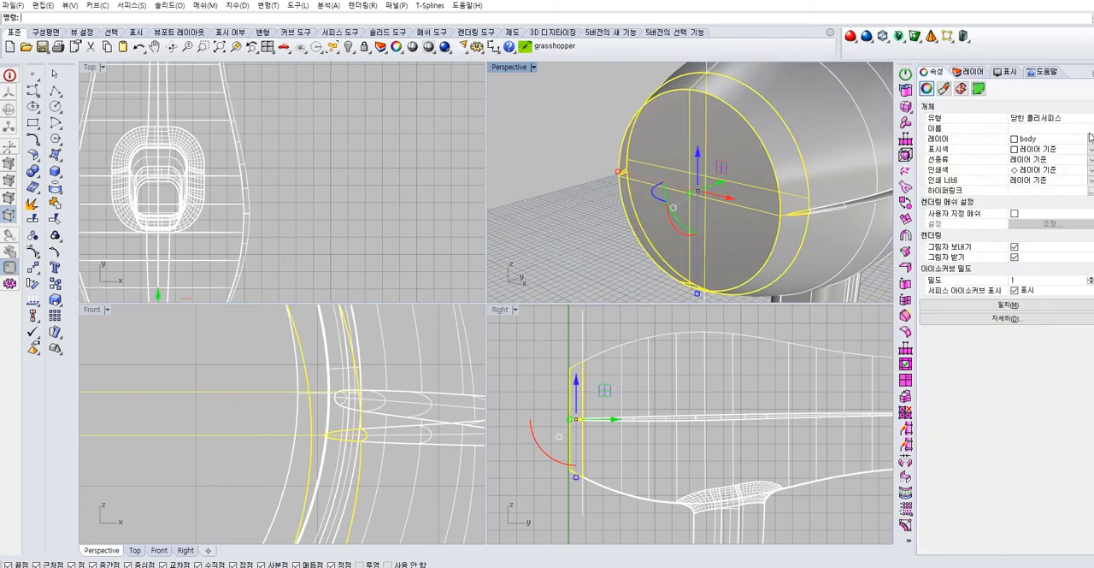
left_click(1090, 136)
left_click(1039, 186)
key("Escape")
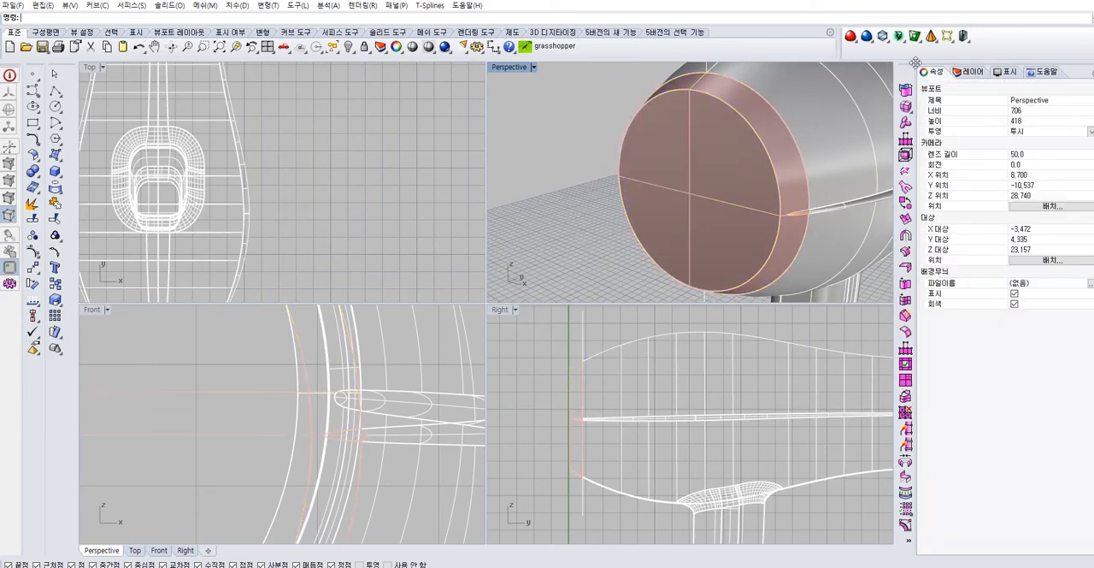
Name the new light pink layer BA
left_click(970, 71)
left_click(939, 143)
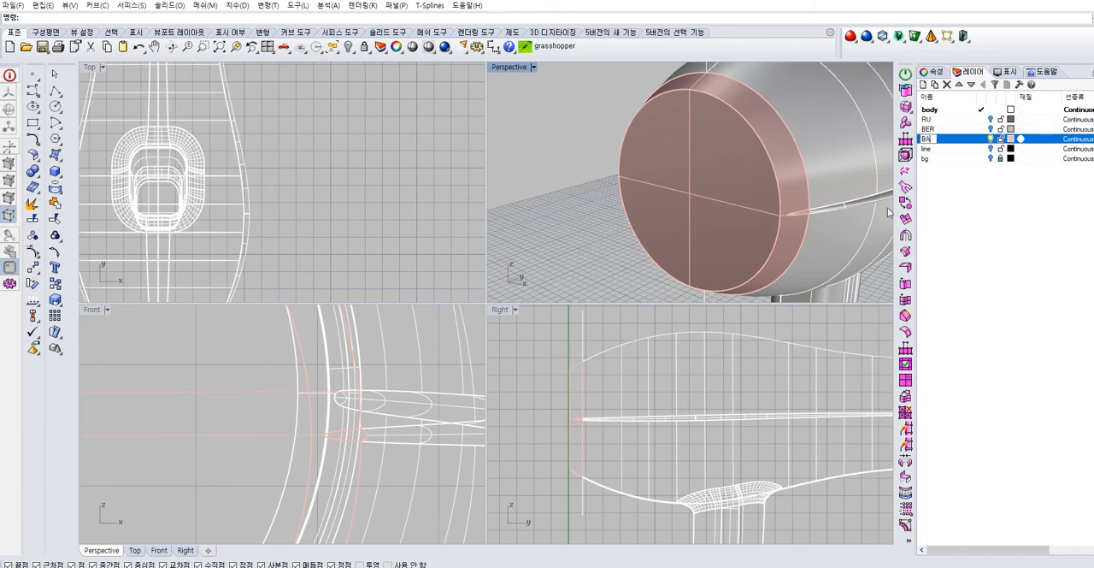
left_click(964, 254)
Try to duplicate the border of the closed rear end section
scroll(701, 197, "down", 5)
right_click_drag(701, 196, 646, 149)
scroll(652, 174, "down", 5)
left_click_drag(608, 88, 583, 115)
key("Delete")
right_click_drag(596, 208, 625, 198)
right_click_drag(625, 198, 643, 83, "ctrl")
right_click_drag(629, 154, 715, 170)
scroll(715, 170, "up", 4)
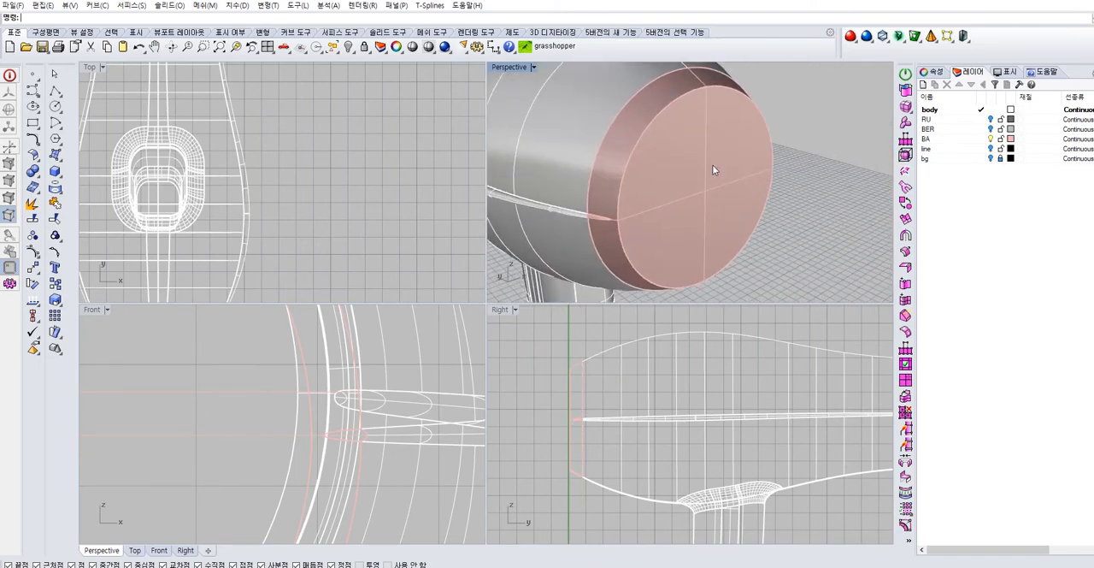
left_click(60, 159)
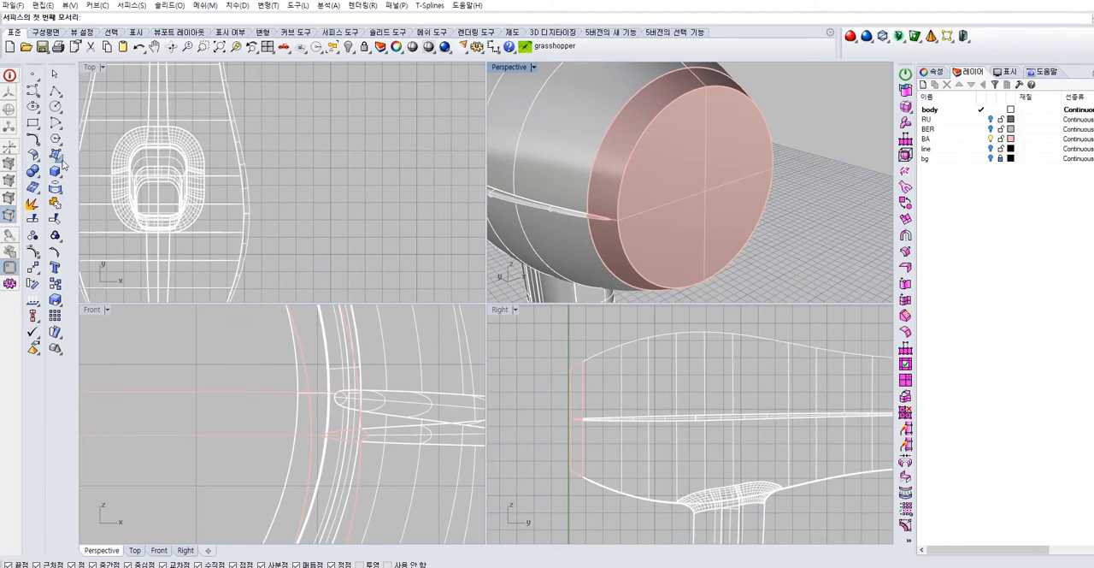
left_click(62, 159)
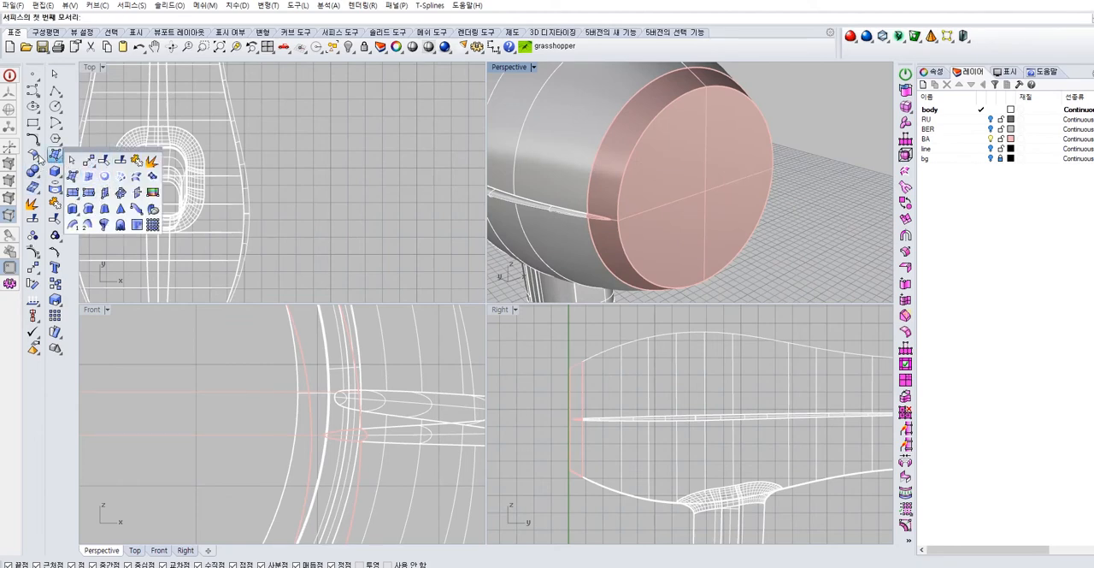
key("Escape")
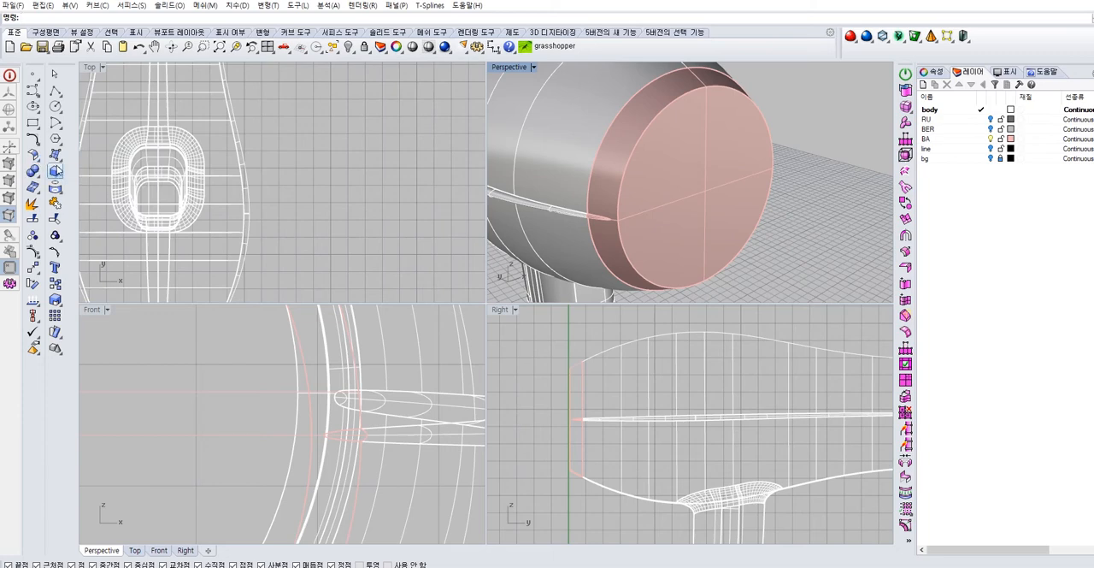
left_click(57, 193)
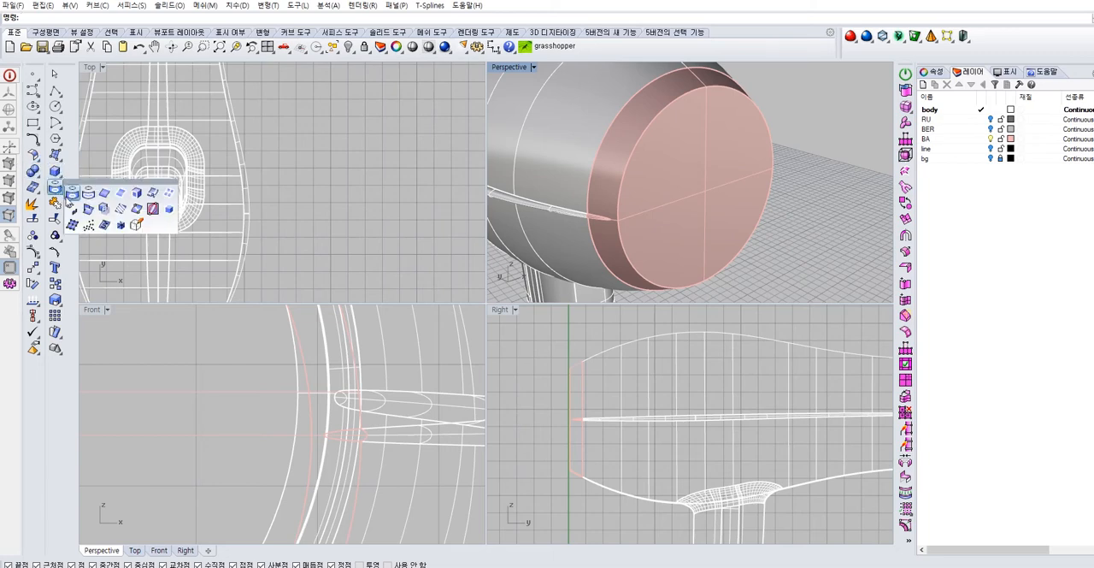
left_click(105, 195)
left_click(697, 144)
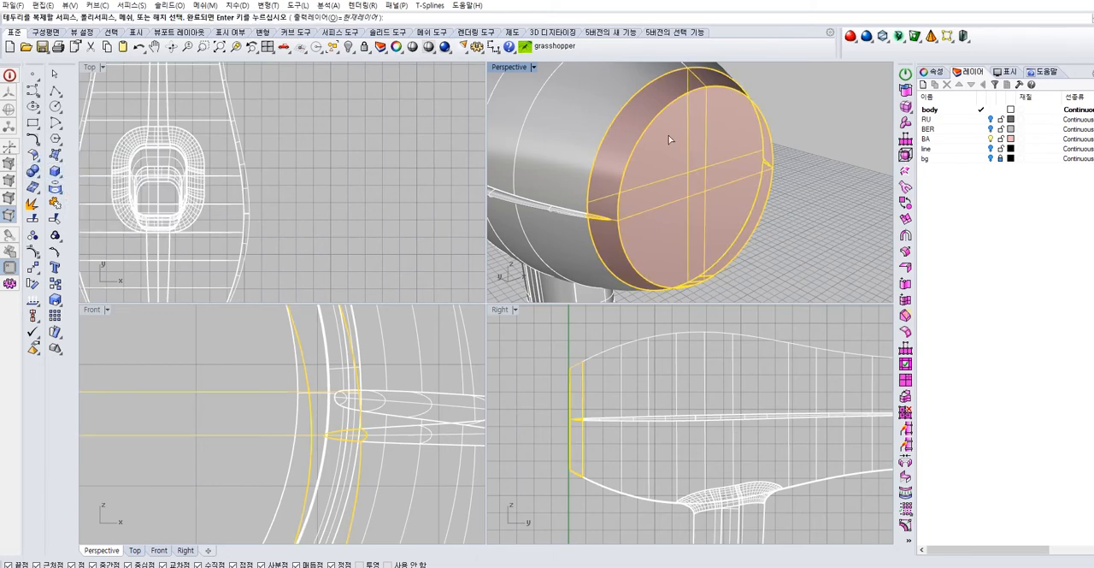
key("Return")
Duplicate the outer edge of the rear section's flat end face as a curve
left_click(56, 186)
left_click(88, 195)
left_click(676, 103)
key("Return")
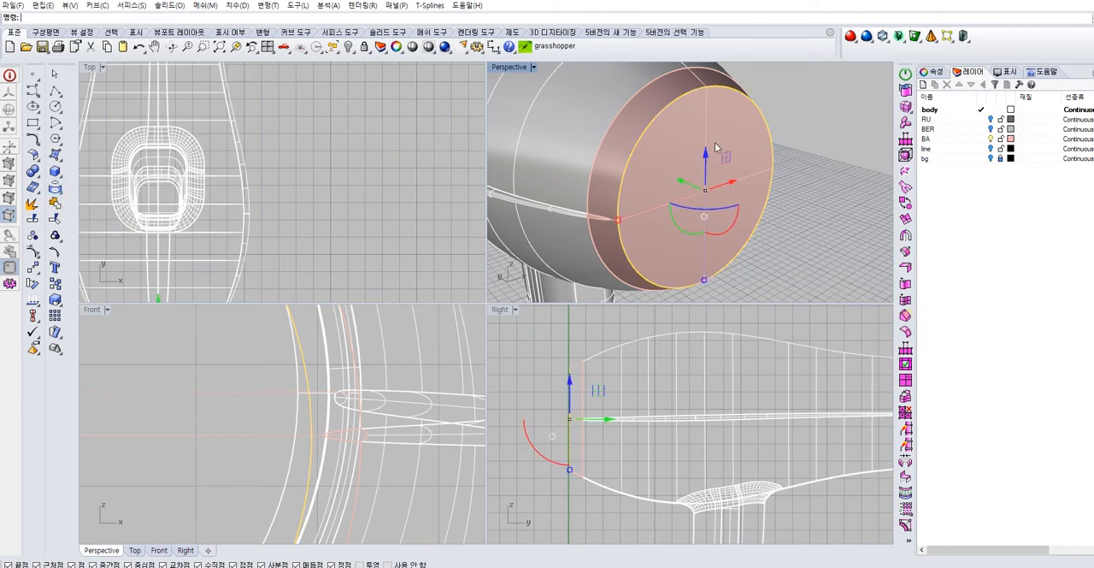
key("Escape")
Make BA the current layer and delete the edge curve duplicated from the rear end face
scroll(377, 346, "down", 5)
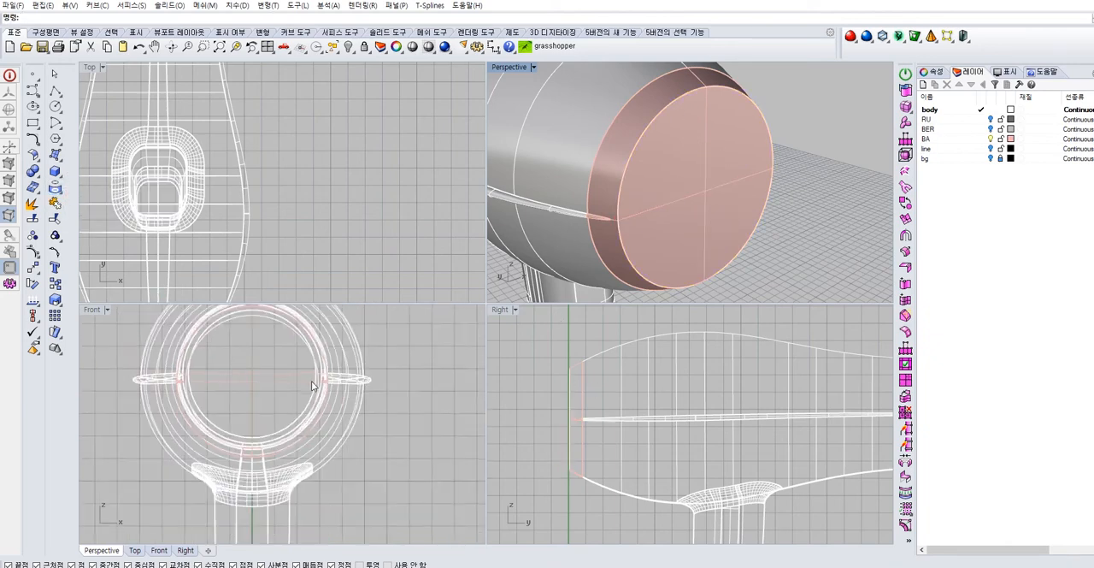
scroll(595, 383, "down", 4)
scroll(645, 111, "up", 3)
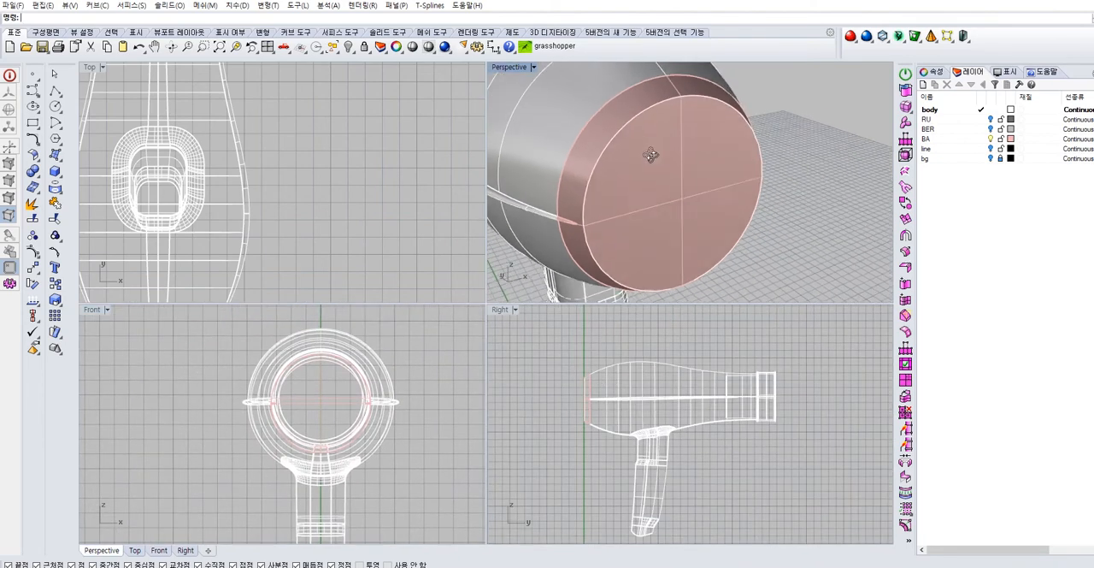
left_click(645, 111)
left_click(688, 139)
left_click(770, 116)
double_click(958, 140)
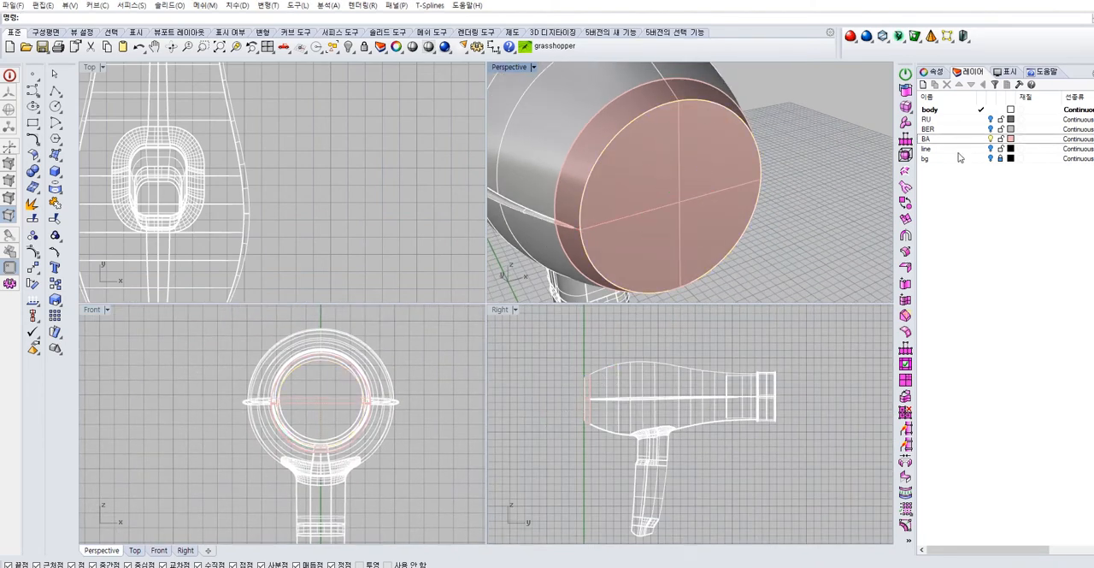
left_click(667, 102)
left_click(713, 134)
key("Delete")
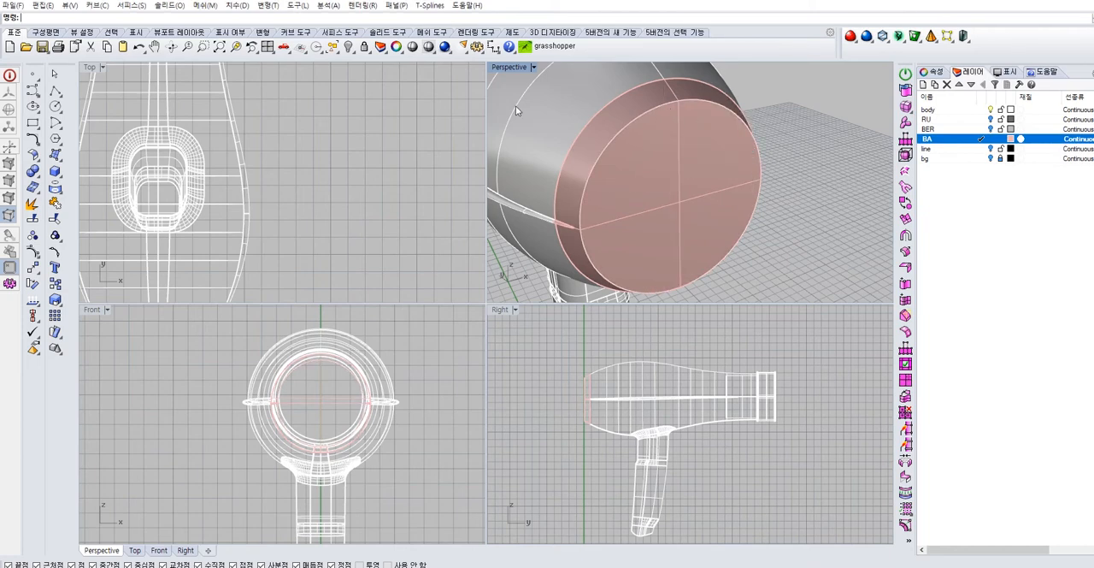
Duplicate the rear end face's outer edge on the BA layer and scale the curve slightly inward
left_click(60, 197)
left_click(104, 198)
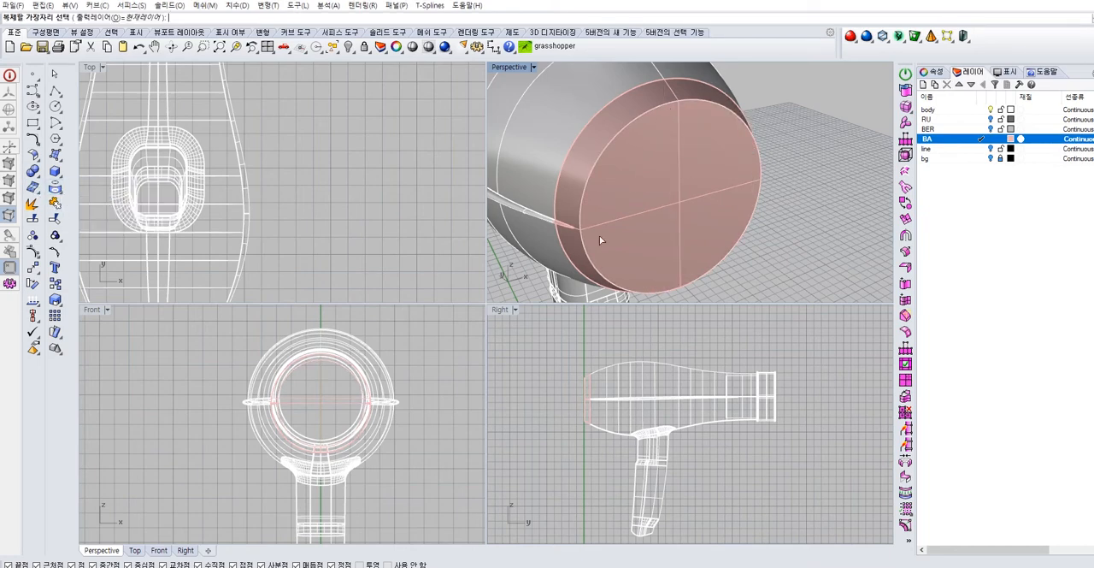
left_click(618, 134)
key("Return")
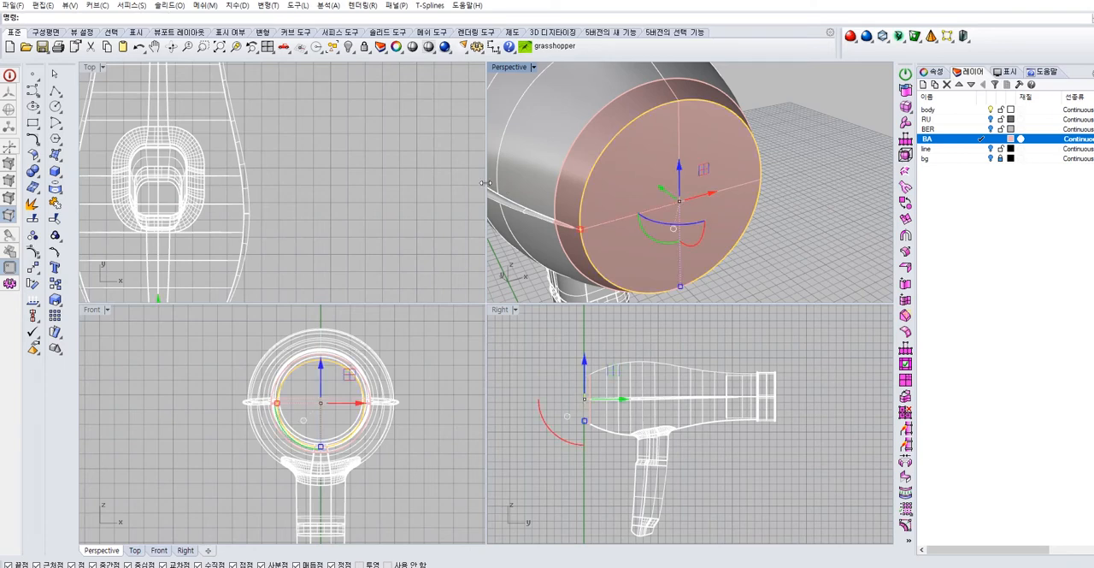
left_click_drag(581, 230, 588, 229)
right_click_drag(797, 187, 599, 262)
left_click(575, 279)
Switch to the Photos app to check the rim around the rear grille in the close-up photo, and return to the model
left_click(748, 566)
left_click(930, 551)
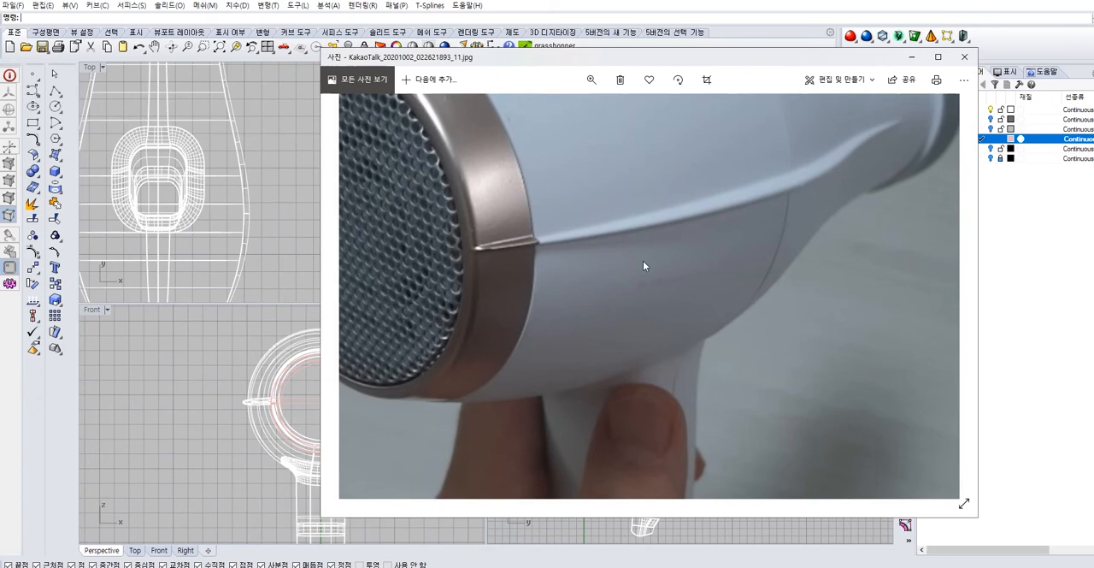
left_click(912, 58)
scroll(788, 206, "up", 5)
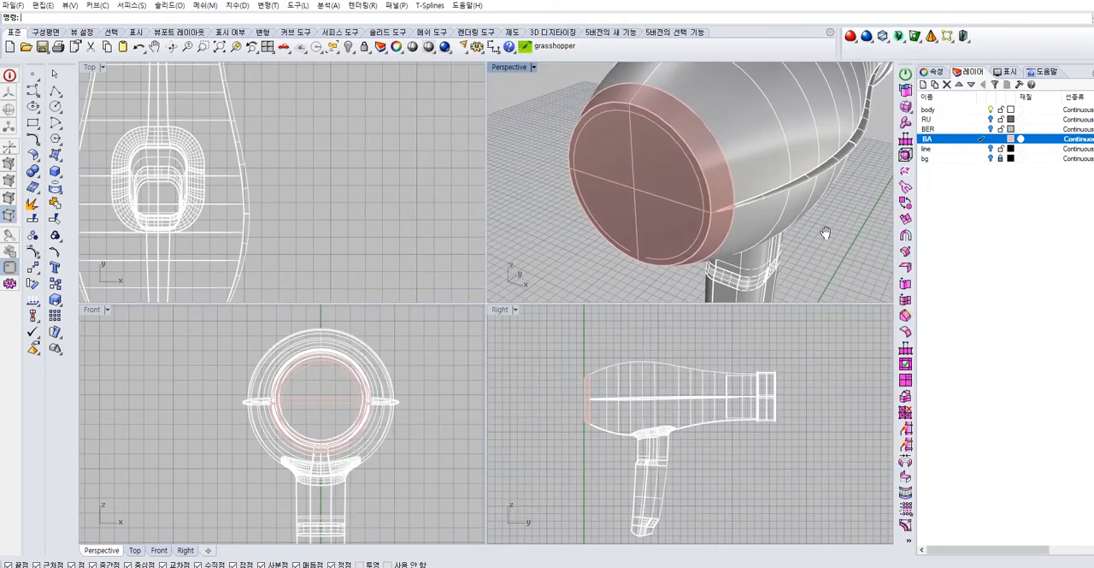
Extrude the inner circle at the rear end face and try to trim with it
left_click(689, 129)
left_click(709, 162)
right_click_drag(708, 163, 654, 202)
left_click_drag(635, 189, 653, 181, "ctrl")
left_click(577, 93)
left_click(597, 122)
type("tr")
key("space")
left_click(574, 141)
right_click_drag(576, 141, 618, 132)
key("space")
key("Escape")
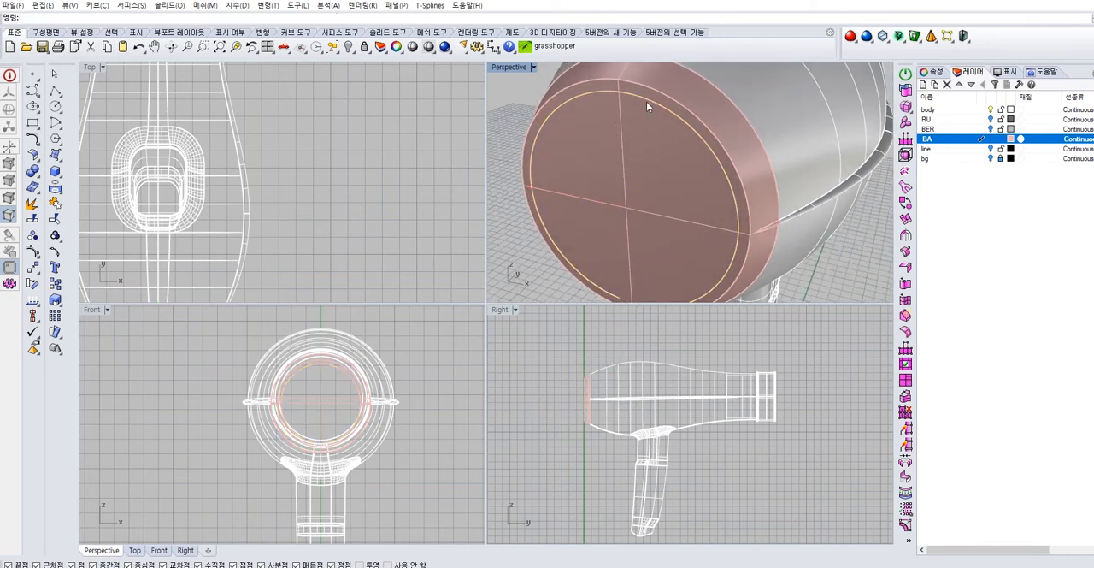
Try to trim the rear end face using the inner circle curve as the cutting object
left_click(665, 109)
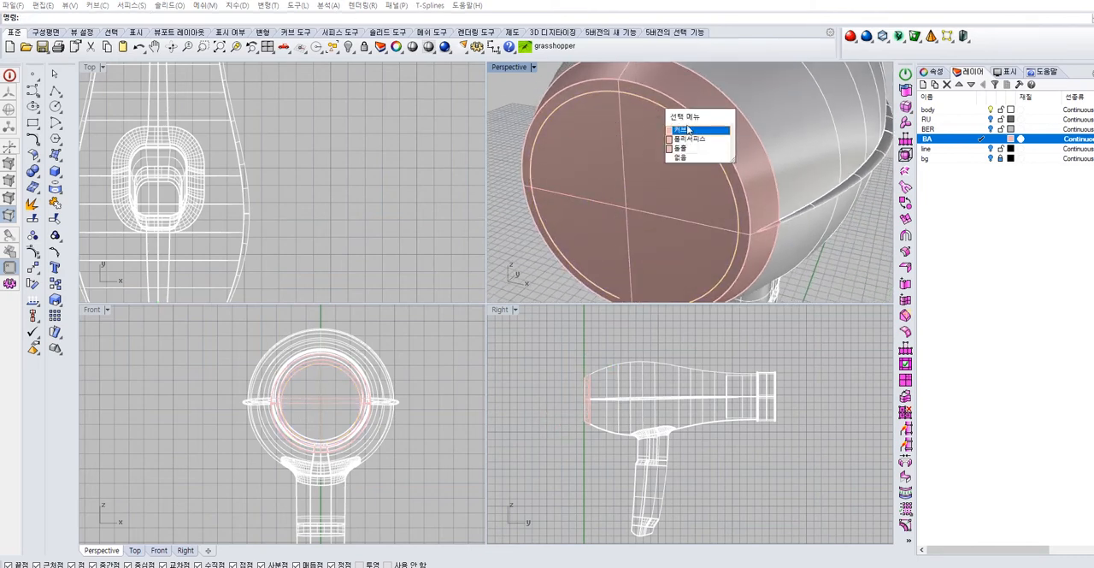
left_click(687, 130)
key("Return")
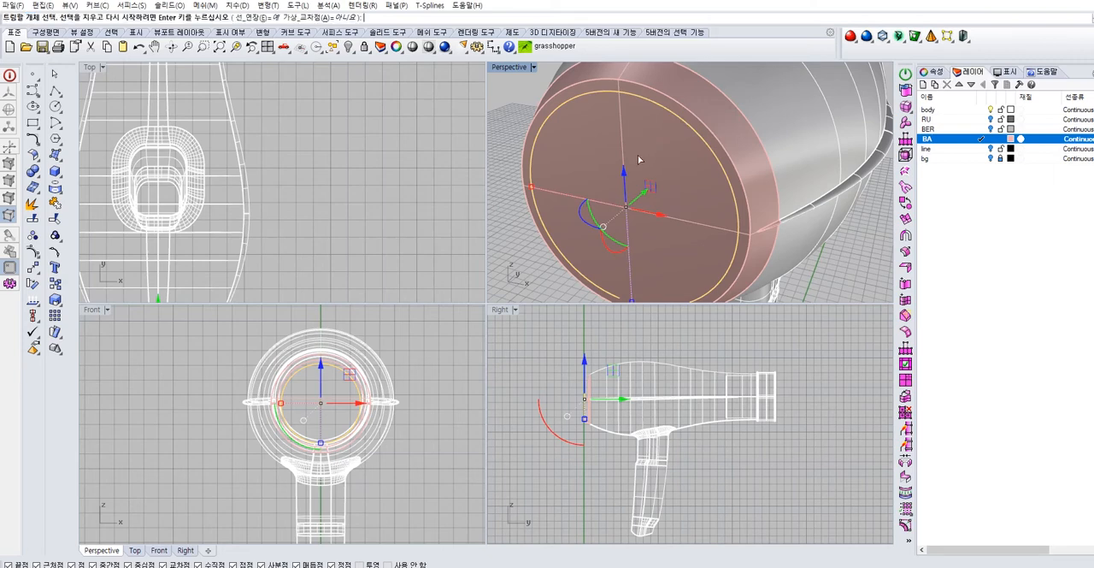
left_click(666, 172)
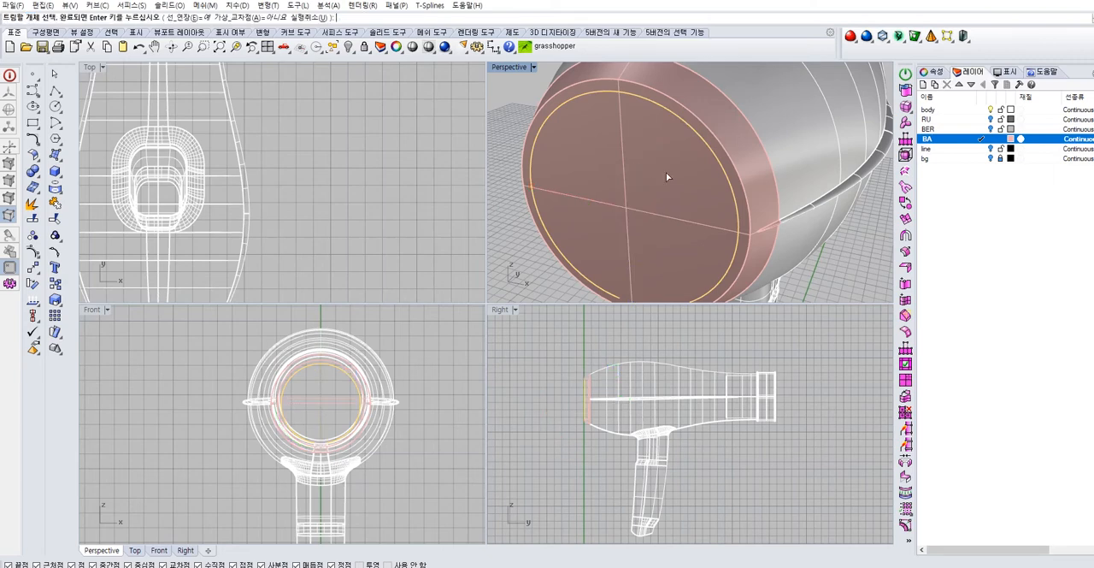
key("Return")
left_click(634, 170)
right_click_drag(635, 170, 610, 174)
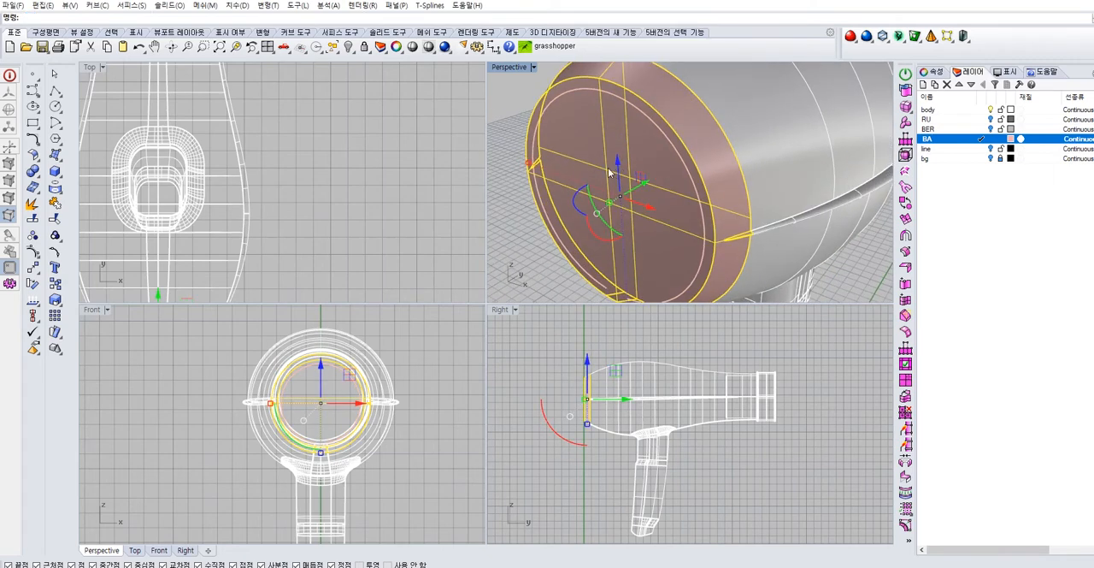
scroll(650, 184, "up", 5)
key("Escape")
Extrude the inner circle into a wall that passes through the rear end face
left_click(648, 84)
left_click(682, 112)
scroll(685, 125, "down", 3)
right_click_drag(684, 126, 661, 134)
left_click_drag(681, 227, 709, 218)
left_click(532, 122)
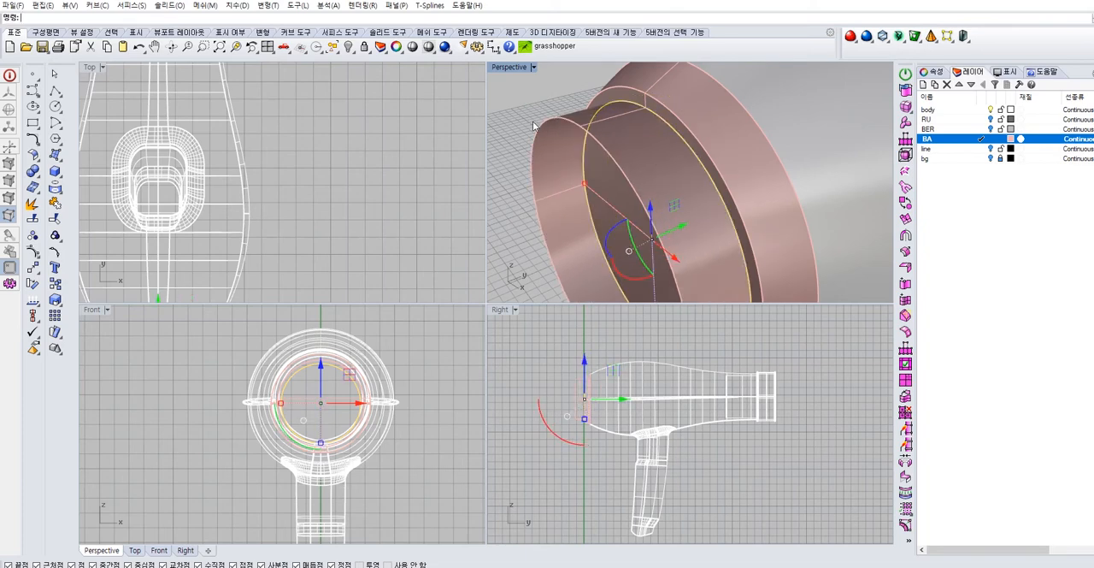
left_click(609, 131)
left_click_drag(652, 241, 680, 227)
right_click_drag(660, 211, 697, 193)
Try to trim the rear end face with the extruded wall and delete the trial geometry
type("tr")
key("Return")
key("Escape")
key("Escape")
left_click(703, 220)
key("Delete")
left_click(701, 221)
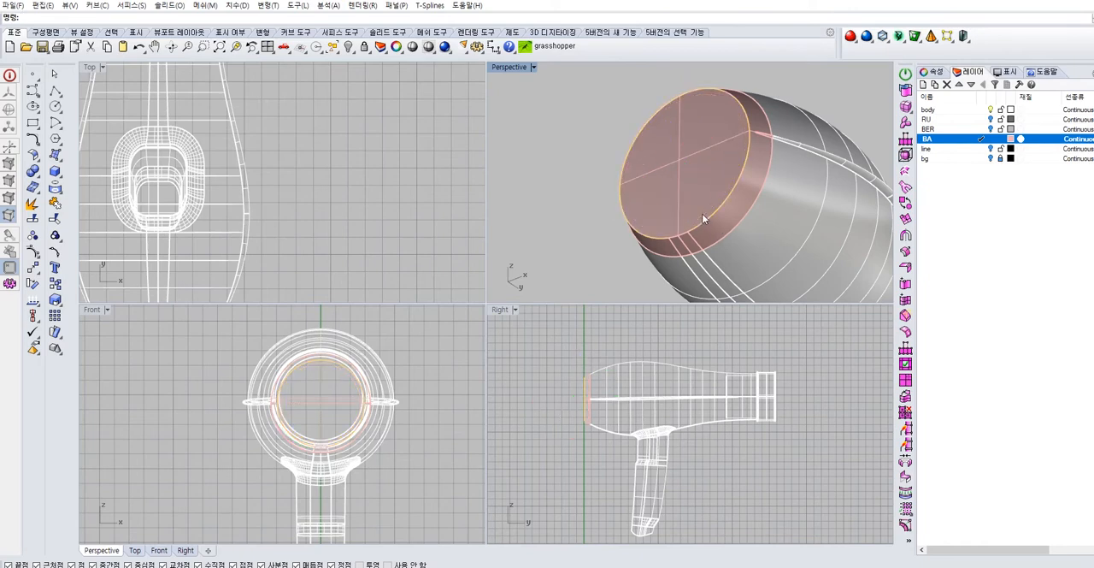
left_click(596, 263)
Duplicate the outer edge of the rear end face as a new curve on the BA layer
scroll(651, 246, "up", 4)
left_click(738, 214)
left_click(762, 240)
left_click(595, 231)
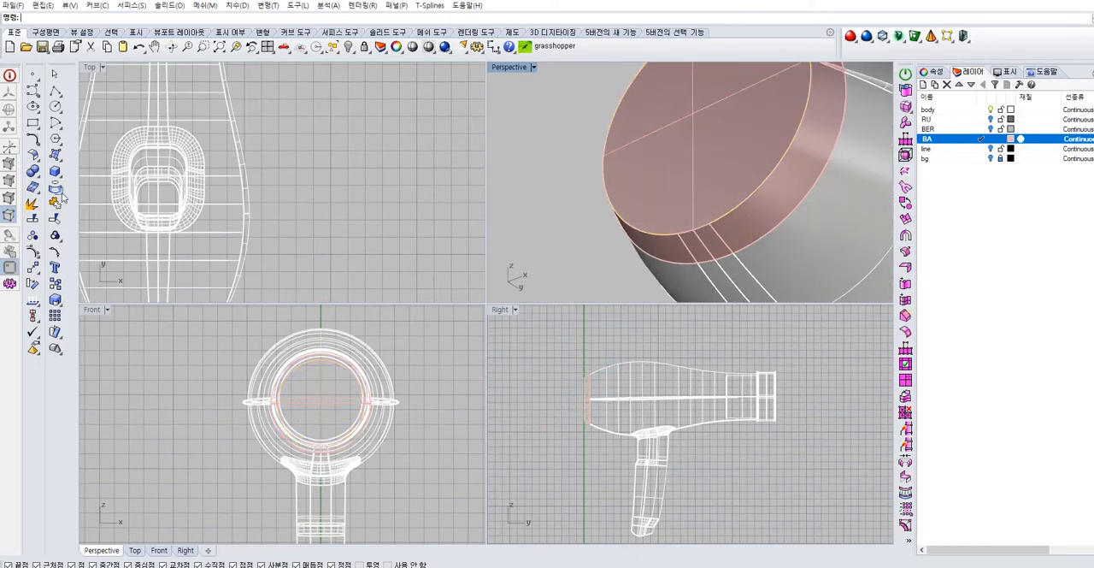
left_click(60, 193)
left_click(118, 197)
scroll(680, 235, "up", 3)
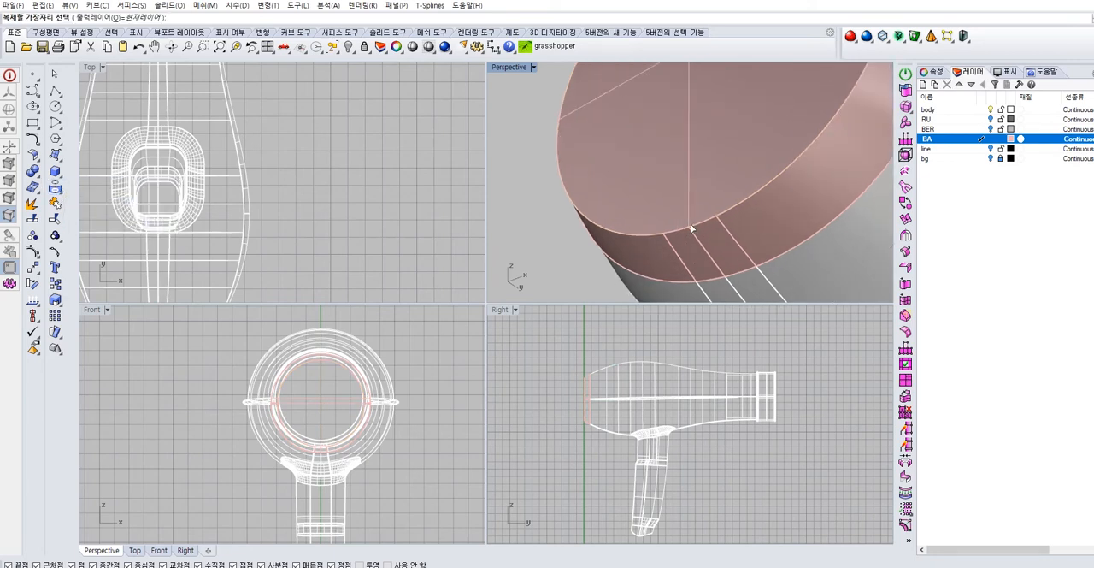
right_click(711, 220)
left_click(732, 209)
right_click(703, 210)
key("Escape")
Scale the duplicated edge curve slightly inward to form a concentric inner circle on the rear end face
left_click(642, 235)
left_click(673, 263)
left_click(680, 235)
left_click(697, 230)
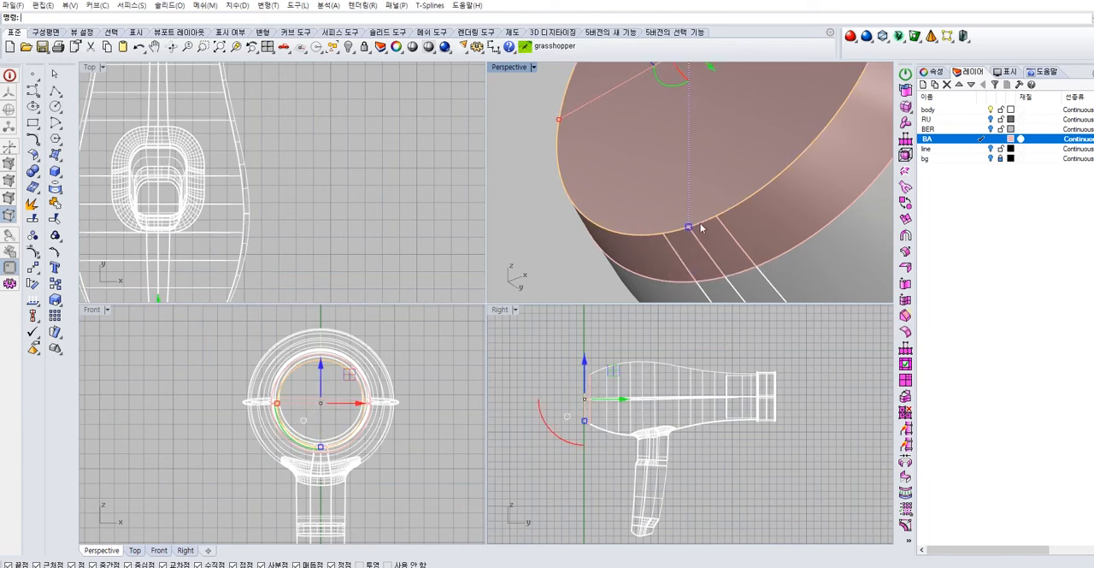
left_click(541, 229)
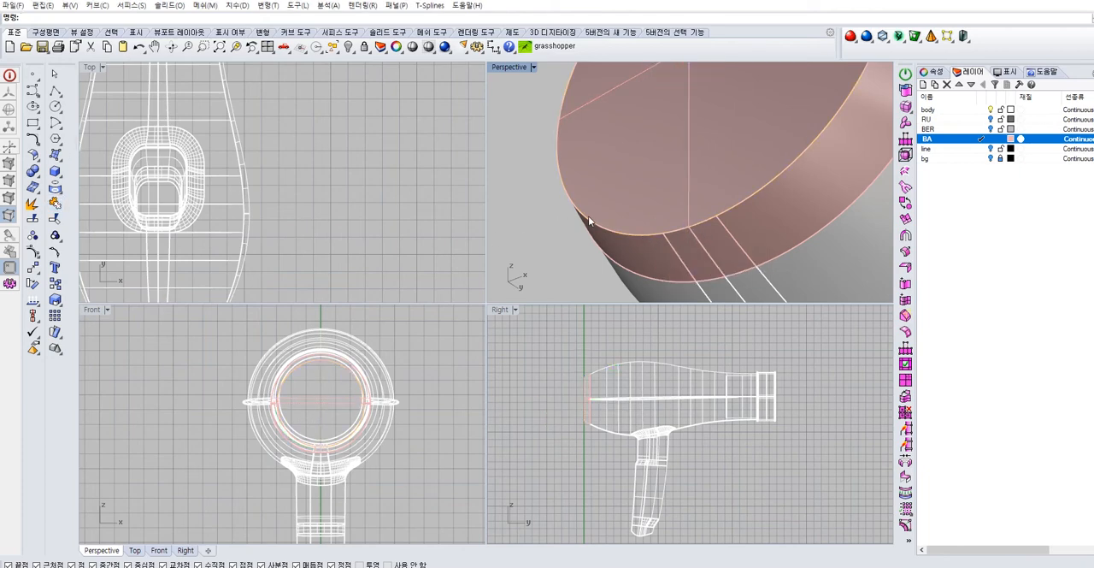
left_click(590, 218)
left_click(620, 246)
right_click_drag(630, 245, 637, 268)
left_click_drag(584, 253, 597, 253, "shift")
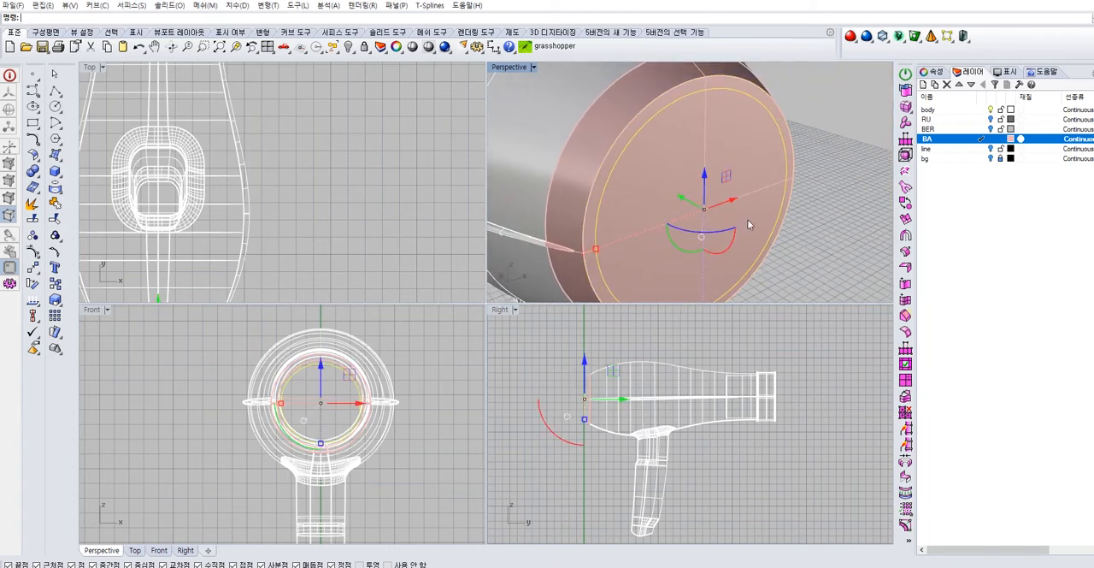
Try to trim away the rear section's end face inside the new inner circle
scroll(736, 219, "down", 2)
right_click_drag(740, 220, 708, 196)
right_click_drag(595, 263, 512, 294)
mouse_move(669, 165)
left_mouse_down()
mouse_move(683, 162)
mouse_move(673, 168)
left_mouse_up()
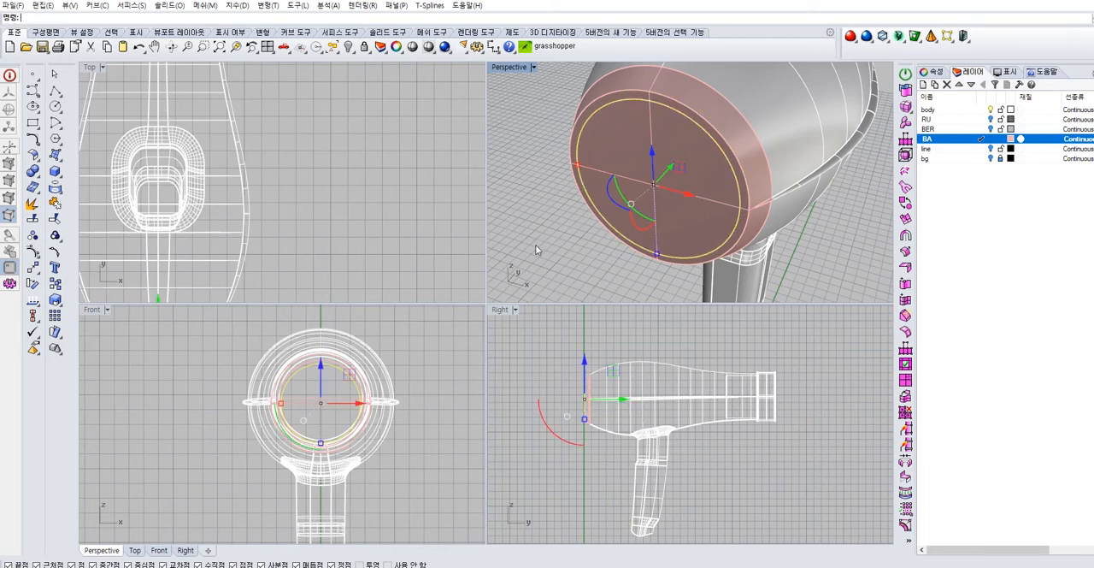
left_click(537, 246)
scroll(637, 140, "up", 2)
left_click(641, 91)
left_click(680, 121)
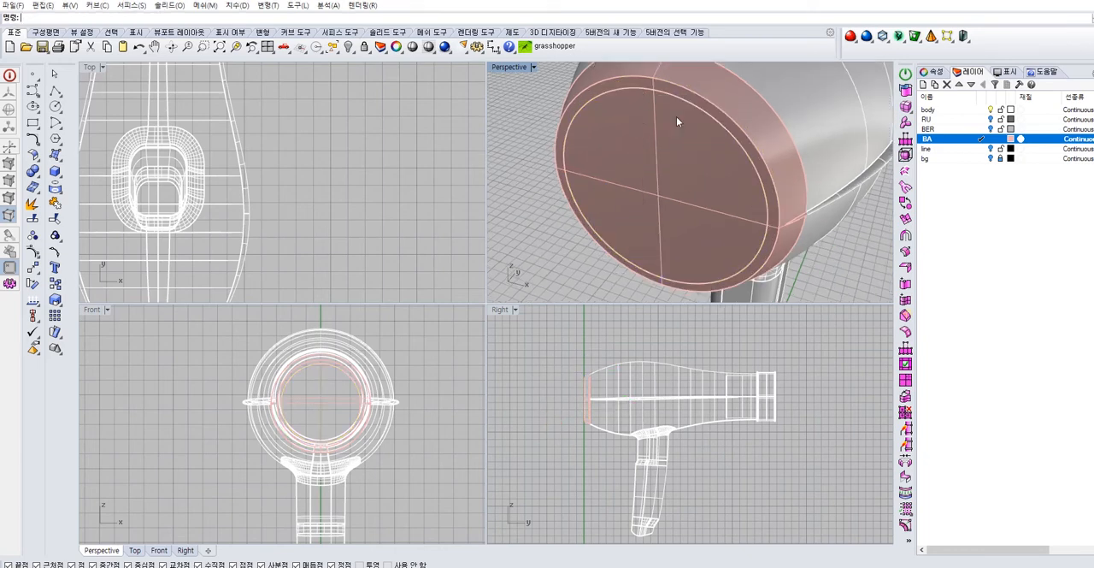
type("trim")
key("Return")
left_click(632, 134)
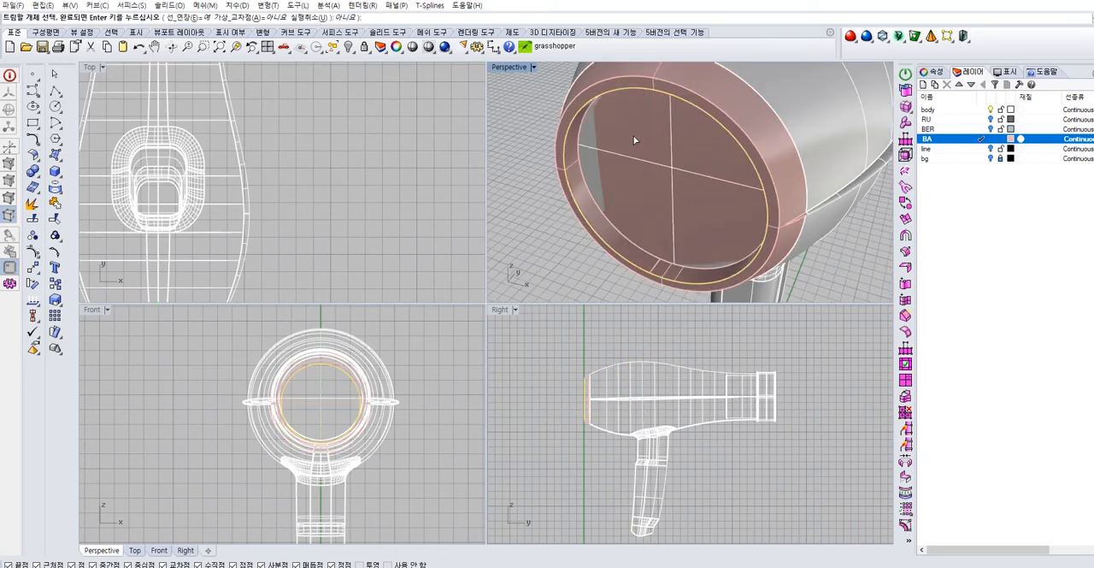
key("Return")
right_click_drag(516, 246, 545, 240)
left_click(659, 212)
left_click(554, 231)
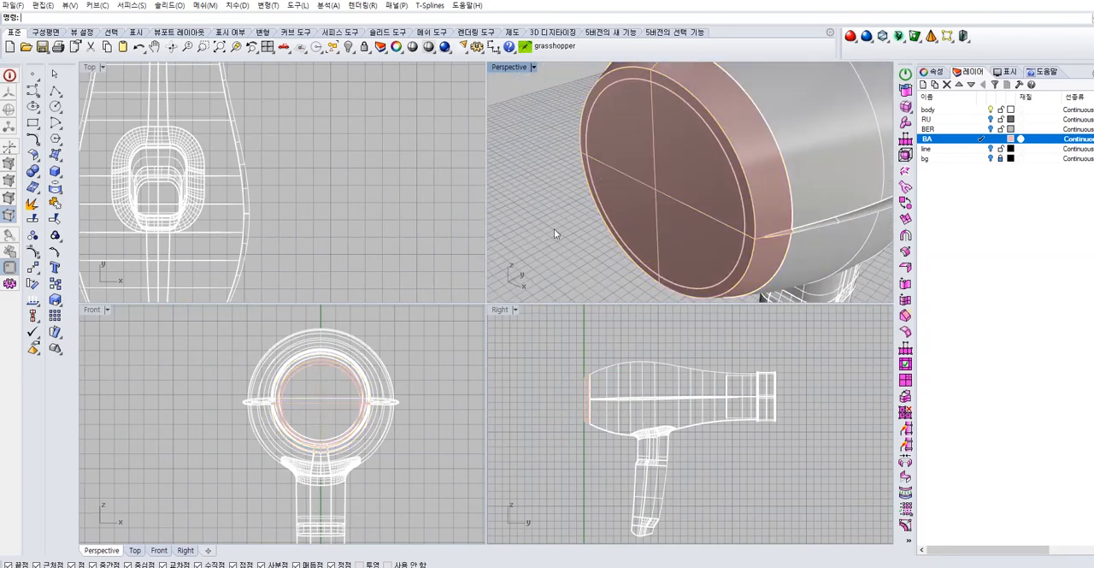
Extrude the inner circle along the body axis into the rear section to form the rim's inner wall
left_click(703, 117)
left_click(705, 148)
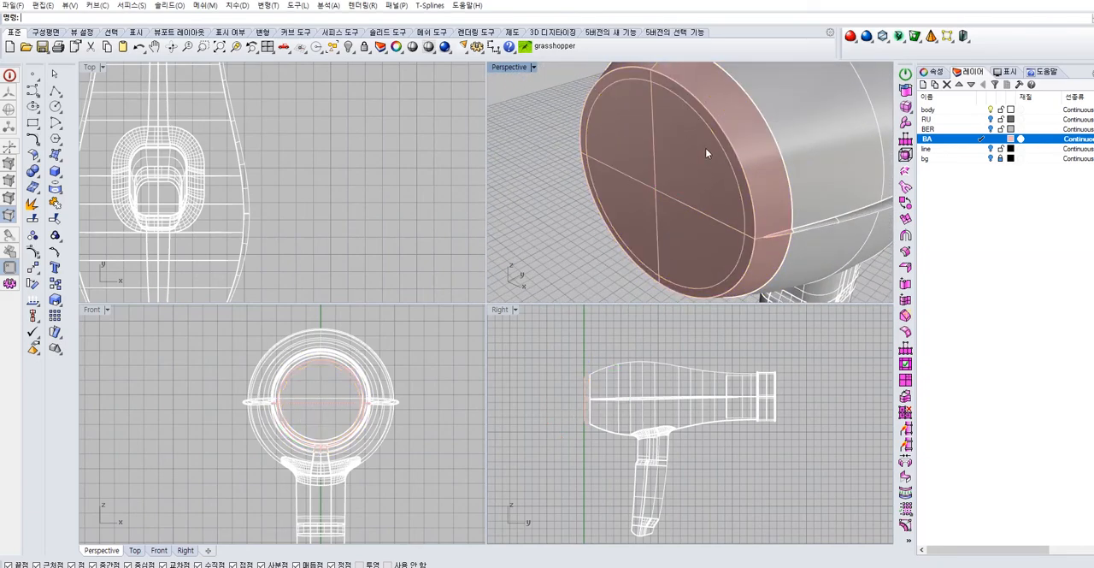
left_click(709, 129)
scroll(600, 436, "up", 5)
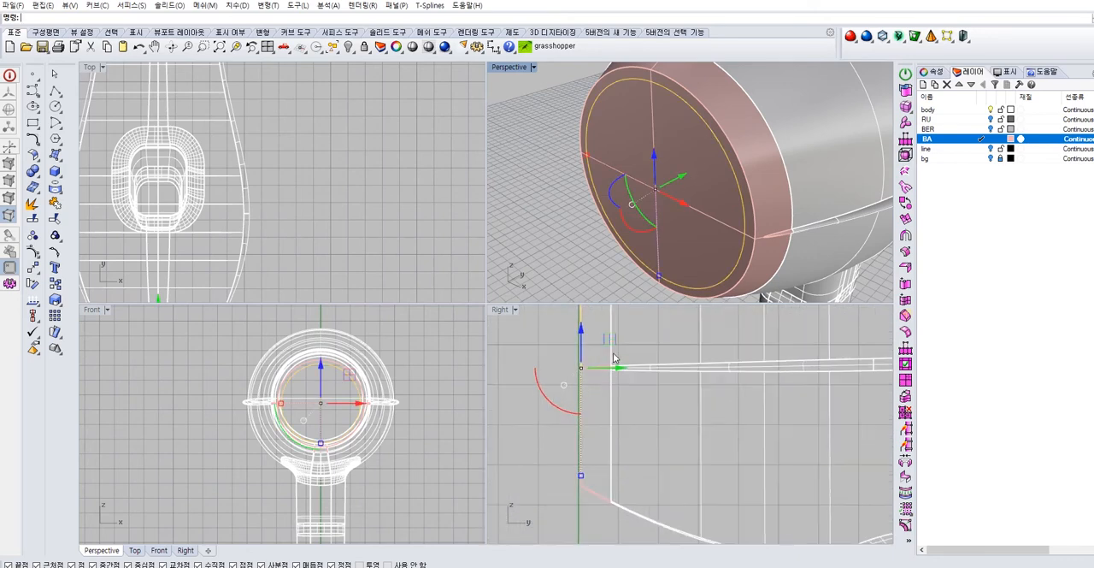
left_click_drag(600, 430, 627, 413)
left_click(557, 186)
Trim the rear end face inside the inner circle to open the rim, and check the opening
left_click(651, 82)
left_click(653, 85)
type("tr")
key("Return")
left_click(683, 150)
key("Return")
right_click_drag(684, 155, 623, 133)
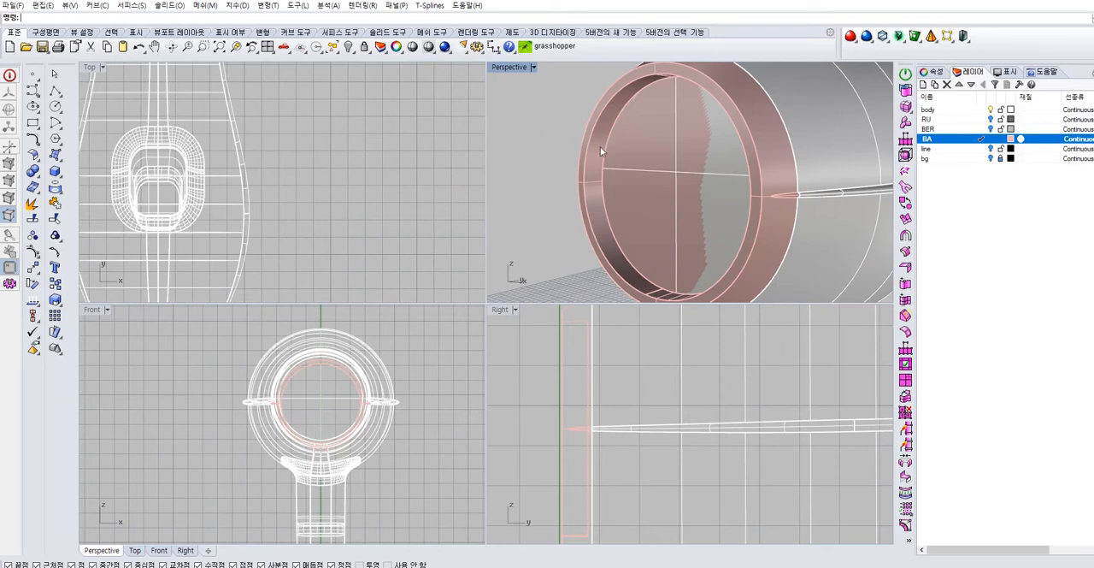
Join the rim's inner wall with the surfaces of the rear trim section
left_click(600, 147)
left_click(529, 155)
left_click(596, 156)
mouse_move(596, 156)
right_mouse_down()
mouse_move(779, 181)
mouse_move(511, 278)
mouse_move(541, 226)
mouse_move(615, 167)
right_mouse_up()
left_click(540, 226)
left_click(629, 79)
left_click(559, 124)
left_click(580, 133)
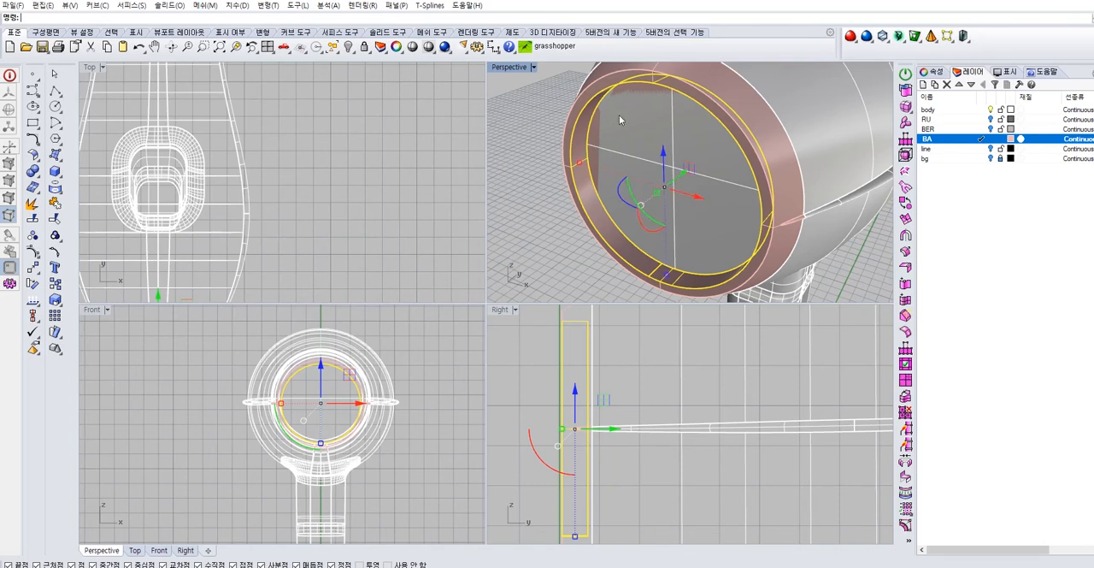
left_click(727, 87, "shift")
left_click(54, 202)
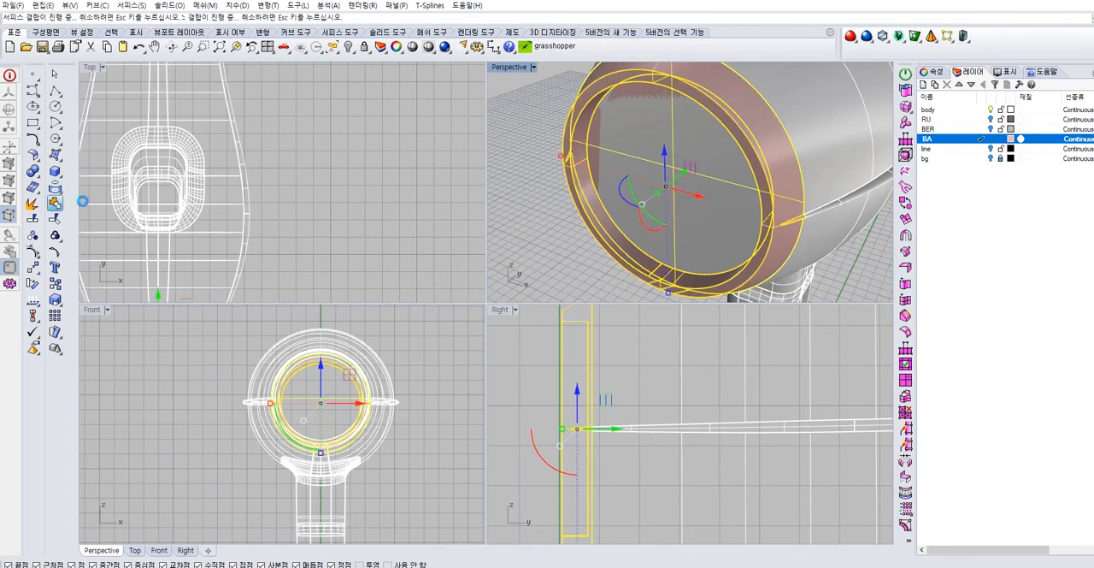
Create a new layer named MESH
left_click(923, 83)
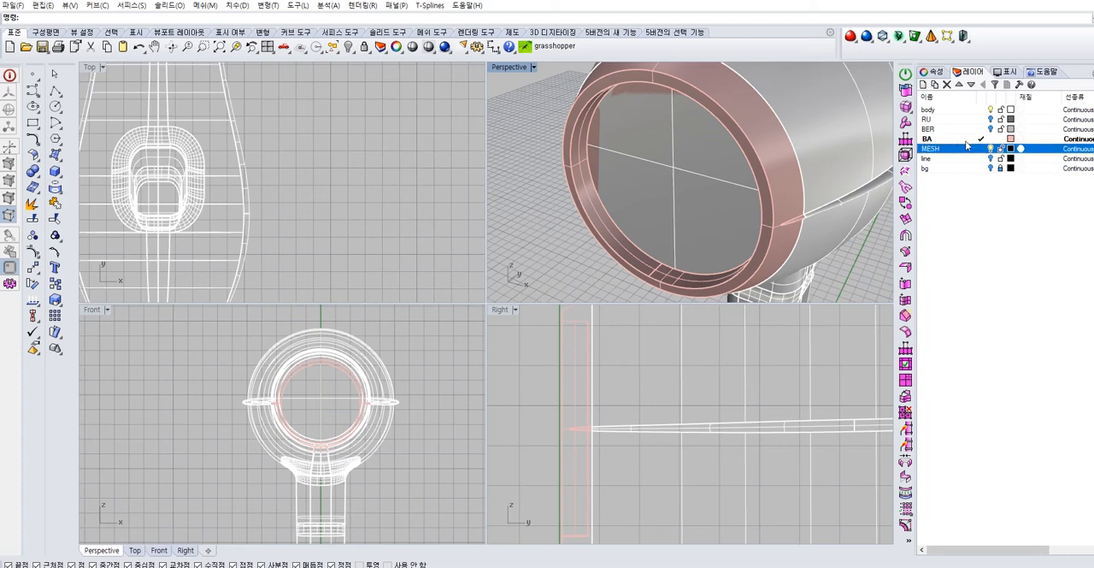
left_click(582, 154)
left_click(624, 188)
right_click_drag(624, 189, 694, 171)
left_click(539, 184)
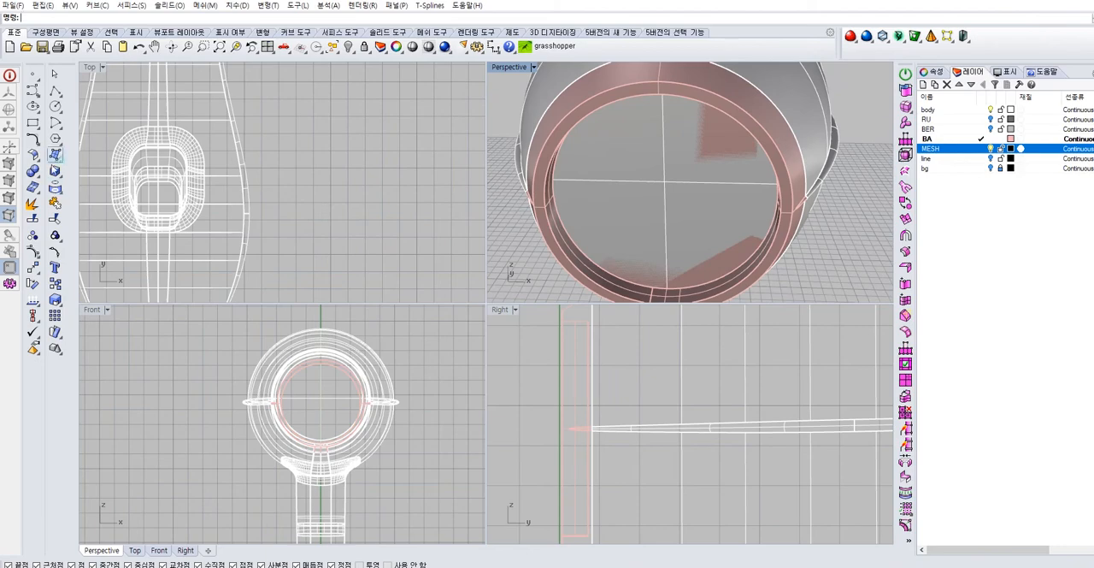
Draw a polyline from the top of the rim's inner edge, a short way rearward and straight down past the opening's center
scroll(701, 419, "down", 3)
left_click(60, 95)
right_click_drag(714, 154, 636, 84)
scroll(610, 127, "up", 4)
left_click(635, 95)
scroll(657, 374, "up", 8)
scroll(589, 375, "up", 3)
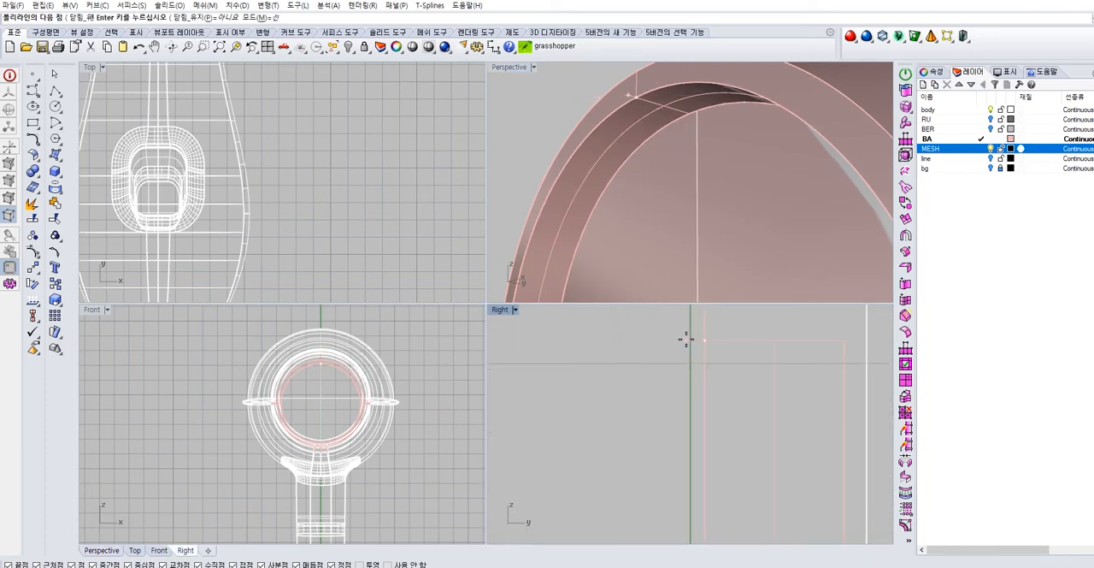
left_click(686, 340)
scroll(686, 345, "down", 10)
scroll(675, 460, "up", 10)
right_click(674, 476)
Draw a horizontal guide line at the opening's center height, crossing the vertical profile line in the side view
right_click_drag(719, 268, 719, 219)
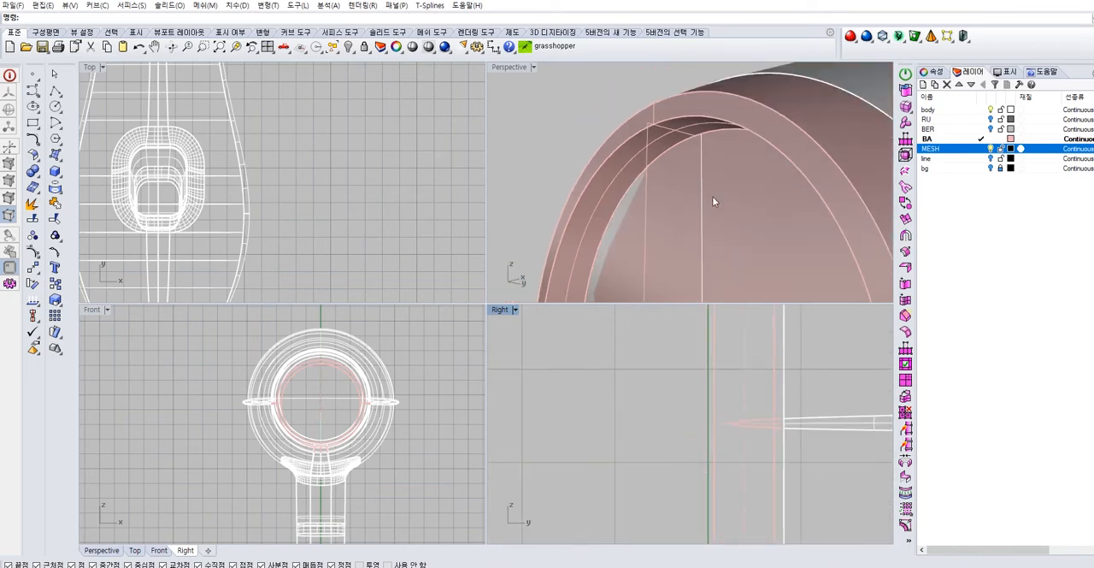
right_click(641, 157)
left_click(632, 146)
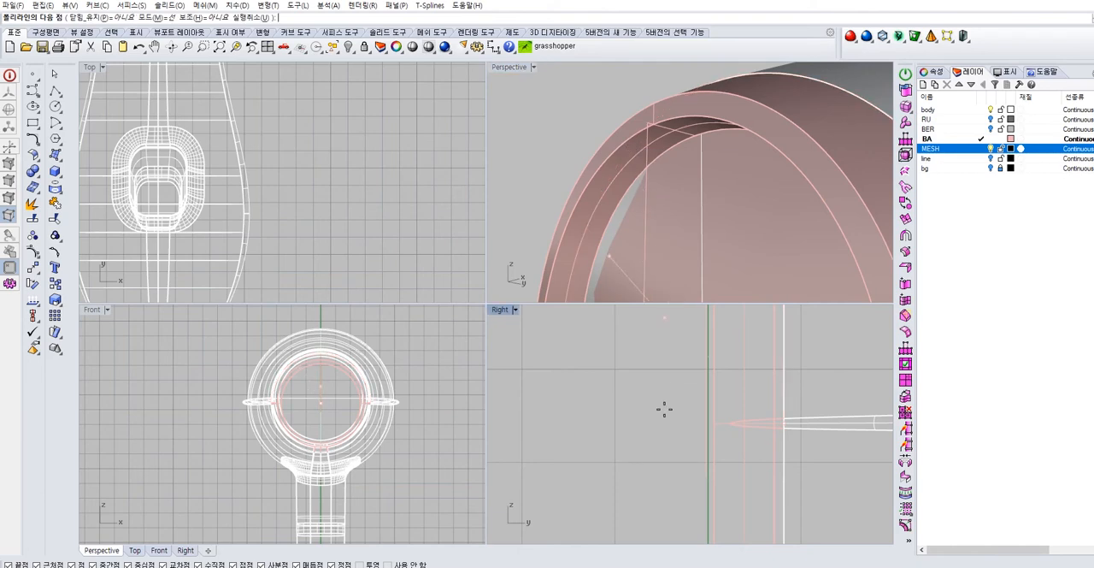
left_click(545, 438)
right_click(556, 438)
Trim the vertical profile line below the opening's center and delete the leftover horizontal guide line
scroll(674, 187, "down", 5)
right_click_drag(673, 186, 643, 180)
left_click(600, 205)
left_click(647, 183, "shift")
scroll(667, 470, "up", 4)
type("trim")
key("Return")
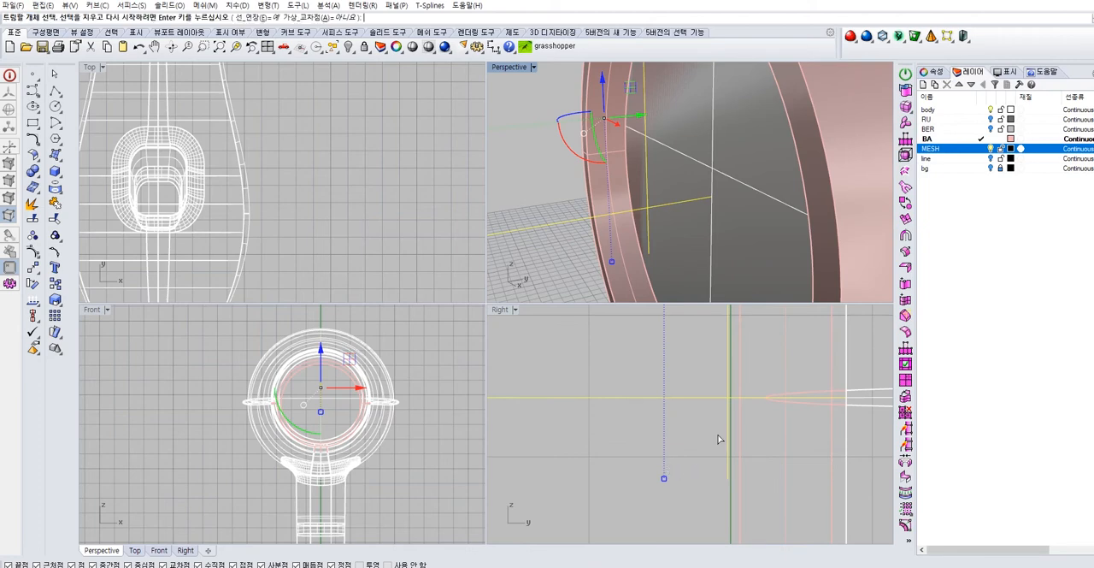
left_click(728, 416)
left_click(708, 398)
key("Return")
left_click(733, 399)
key("Delete")
Draw a degree 3 curve that rounds the corner between the short top segment and the vertical profile line
scroll(668, 386, "down", 3)
right_click_drag(680, 240, 618, 164)
scroll(619, 163, "up", 3)
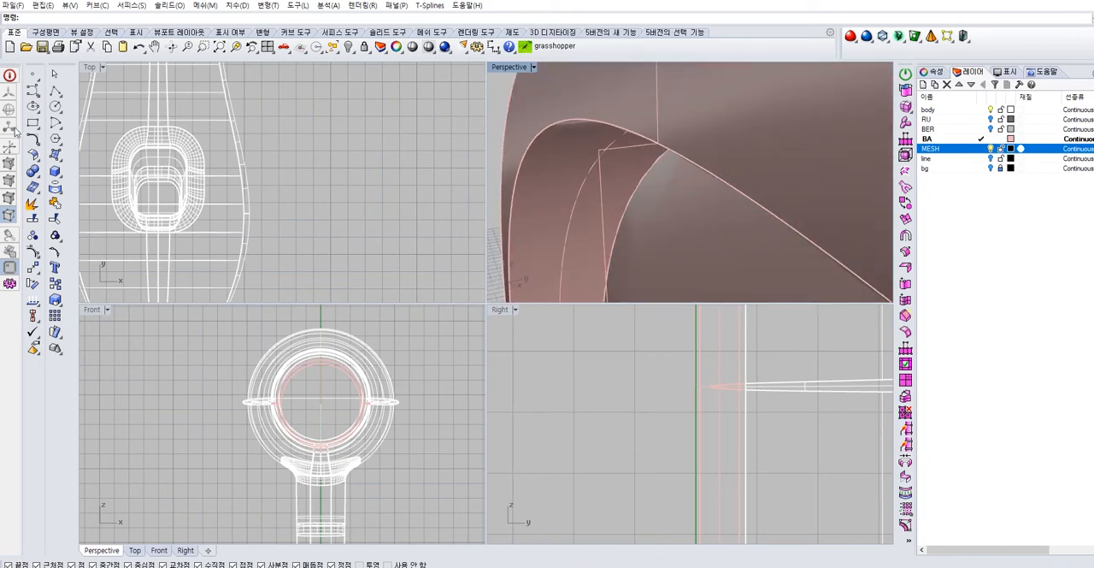
left_click(32, 89)
scroll(630, 175, "down", 4)
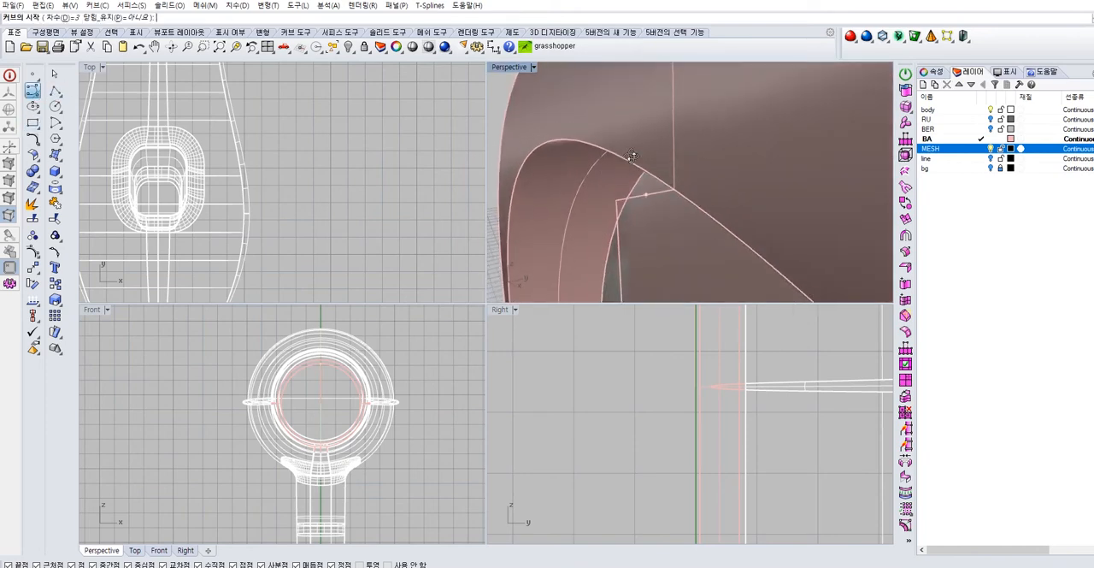
left_click(637, 202)
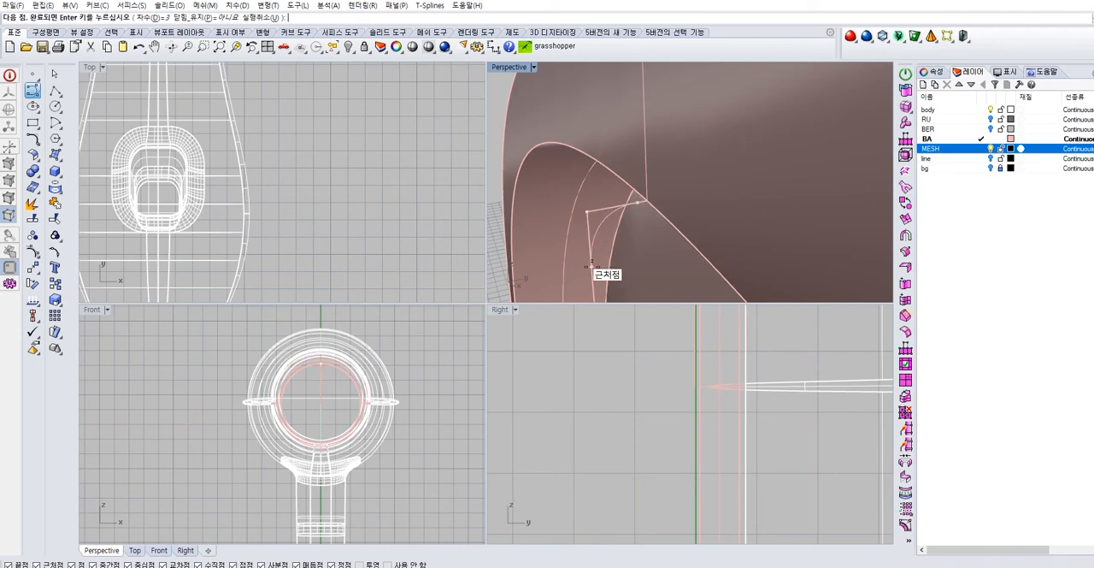
left_click(590, 256)
right_click(599, 238)
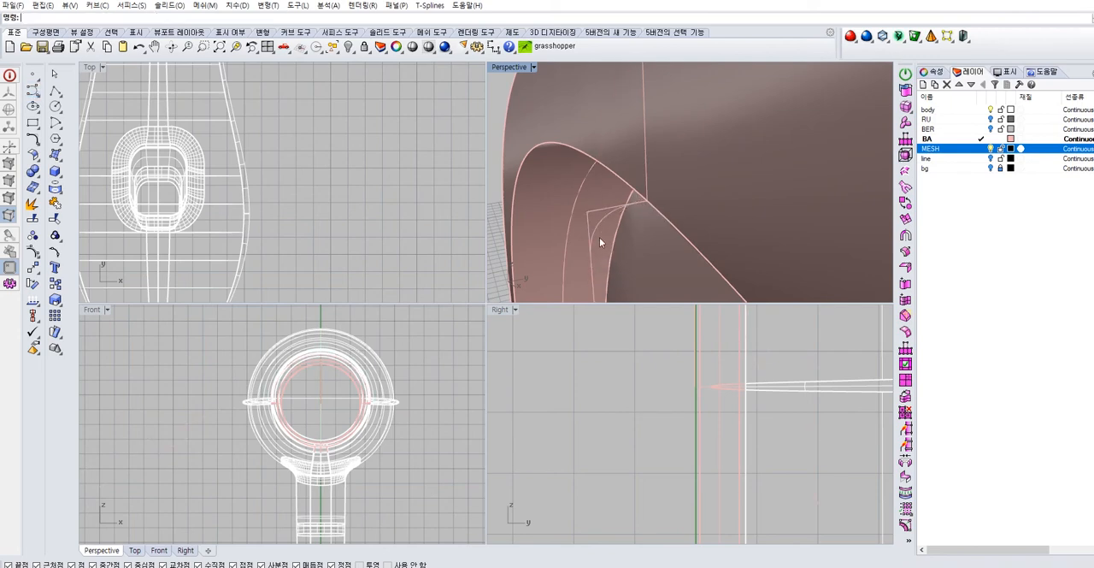
Trim away the square corner outside the rounding curve to leave a rounded grille profile
key("Return")
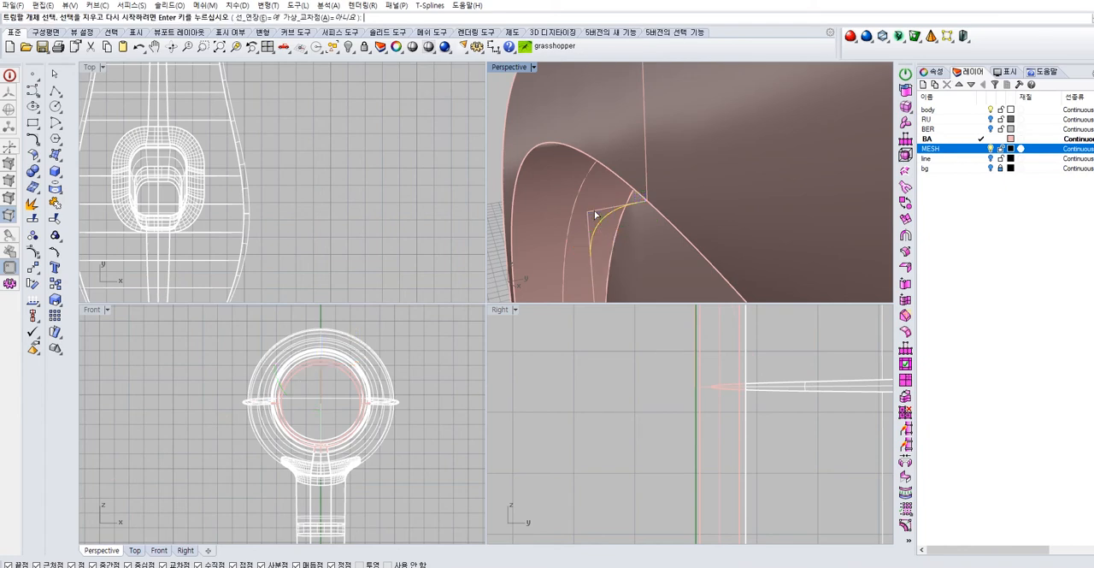
left_click(589, 219)
left_click(617, 250)
right_click(597, 222)
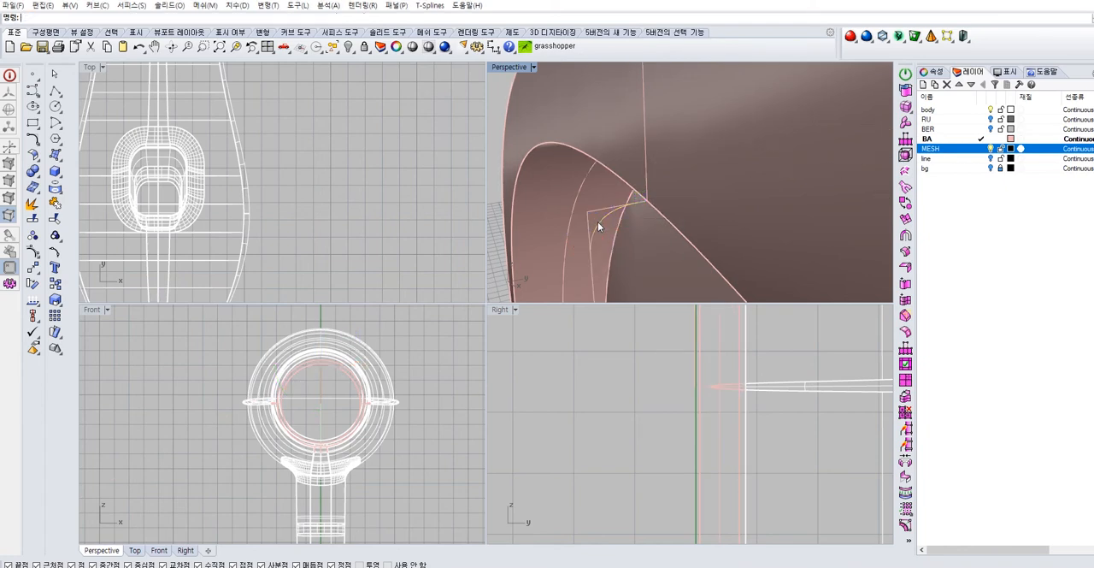
scroll(597, 221, "up", 5)
left_click(605, 228)
key("Return")
left_click(581, 205)
right_click(626, 202)
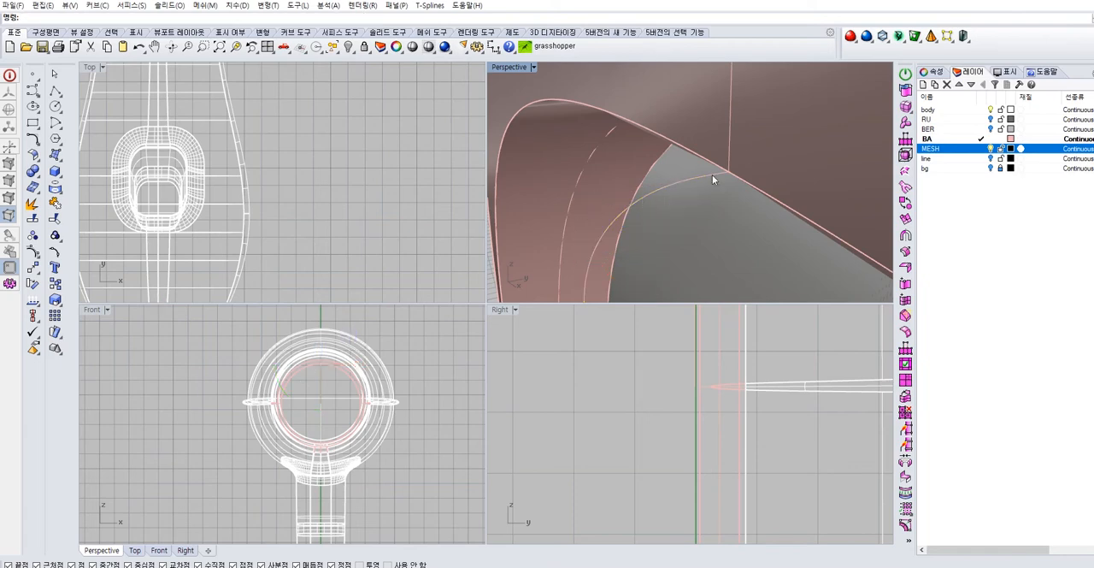
Revolve the rounded profile curves 360 degrees around the body's horizontal center axis to form the grille cap
left_click(658, 191)
right_click_drag(658, 191, 657, 159)
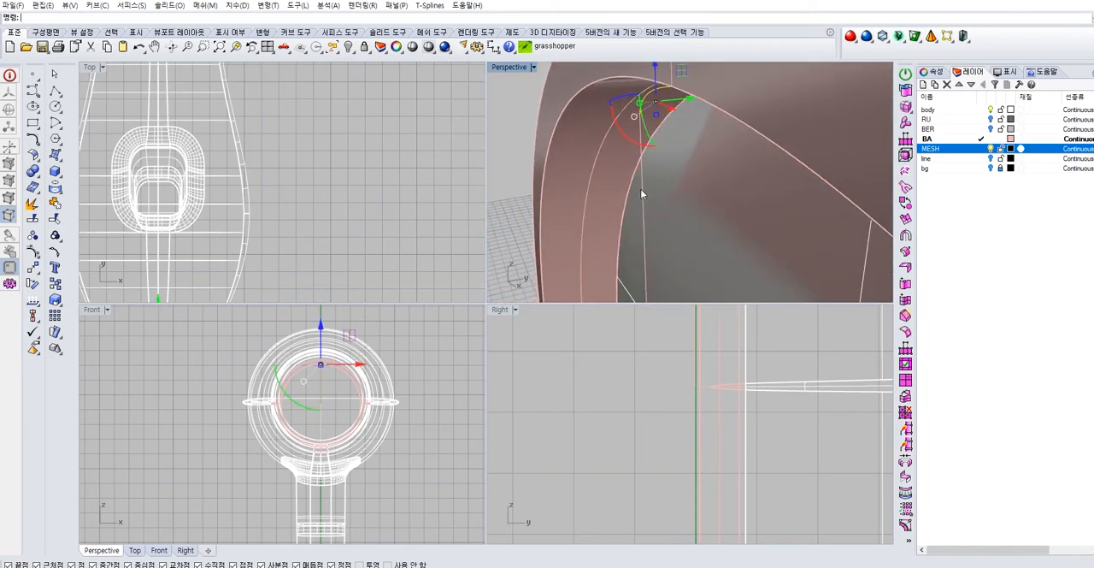
left_click(641, 189)
scroll(549, 165, "down", 5)
right_click_drag(630, 170, 605, 192)
scroll(684, 171, "down", 3)
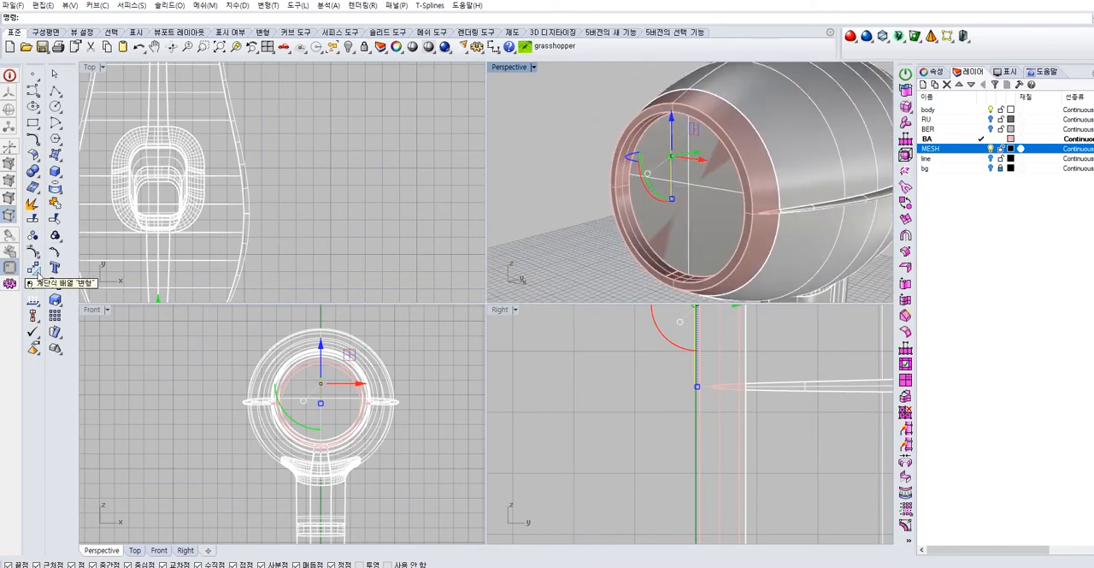
left_click(60, 161)
left_click(104, 224)
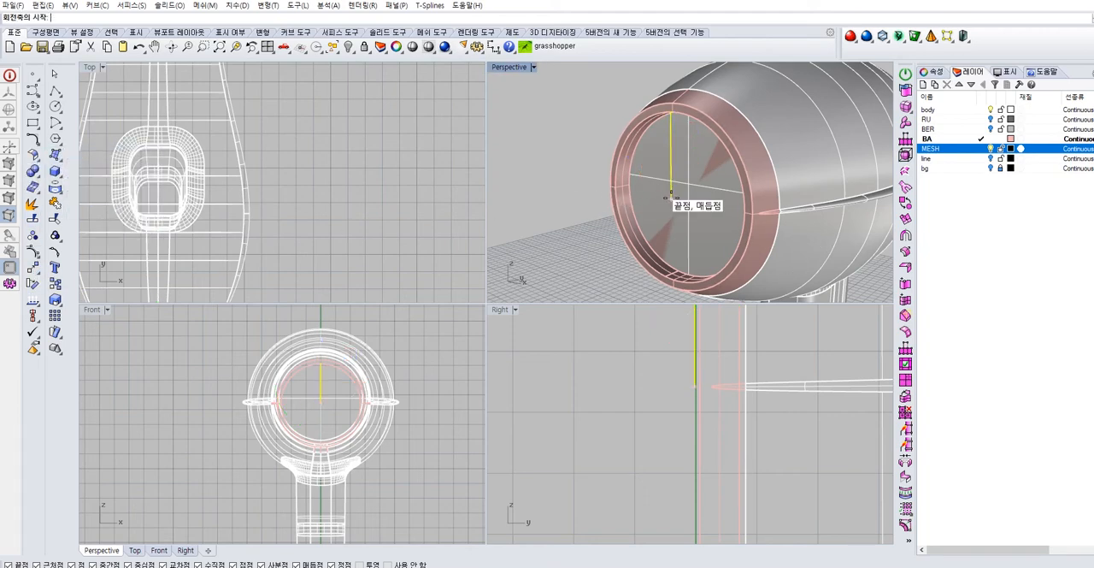
left_click(672, 199)
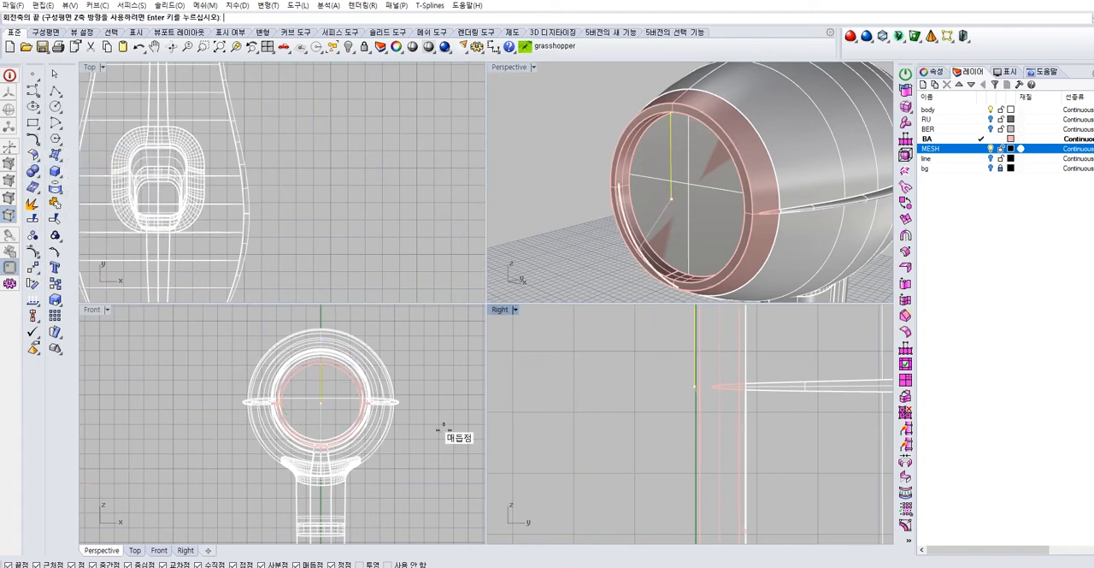
left_click(567, 384)
scroll(586, 384, "down", 6)
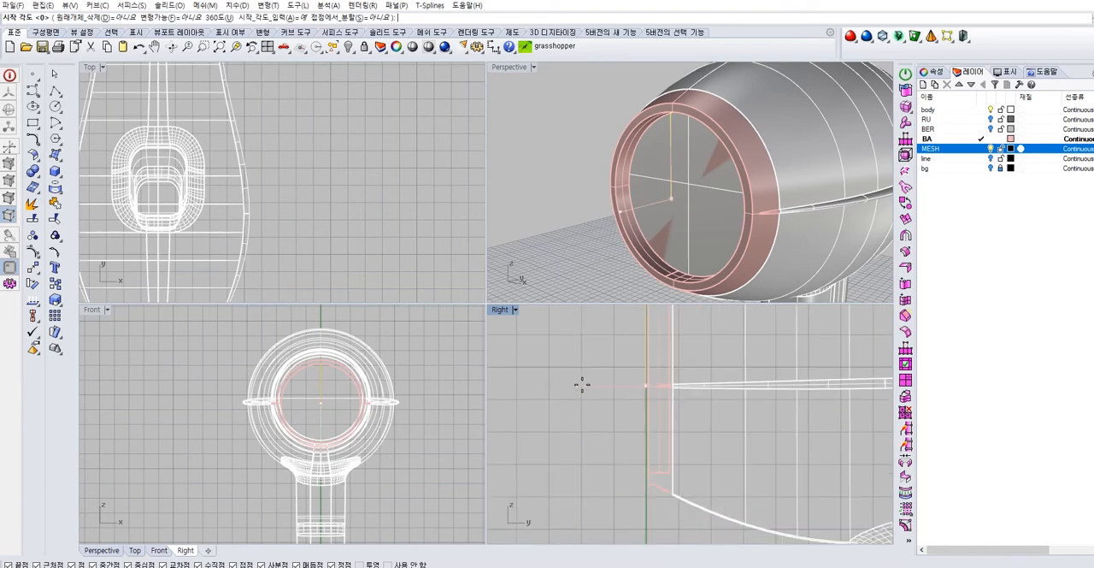
type("360")
key("Return")
type("360")
key("Return")
left_click(575, 206)
Try to join the revolved grille surface with the adjoining extruded surface at the rim
left_click(700, 154)
right_click_drag(700, 155, 667, 211)
scroll(700, 137, "up", 6)
scroll(713, 186, "up", 4)
right_click_drag(718, 184, 729, 213)
right_click_drag(729, 213, 720, 163, "shift")
left_click(662, 179)
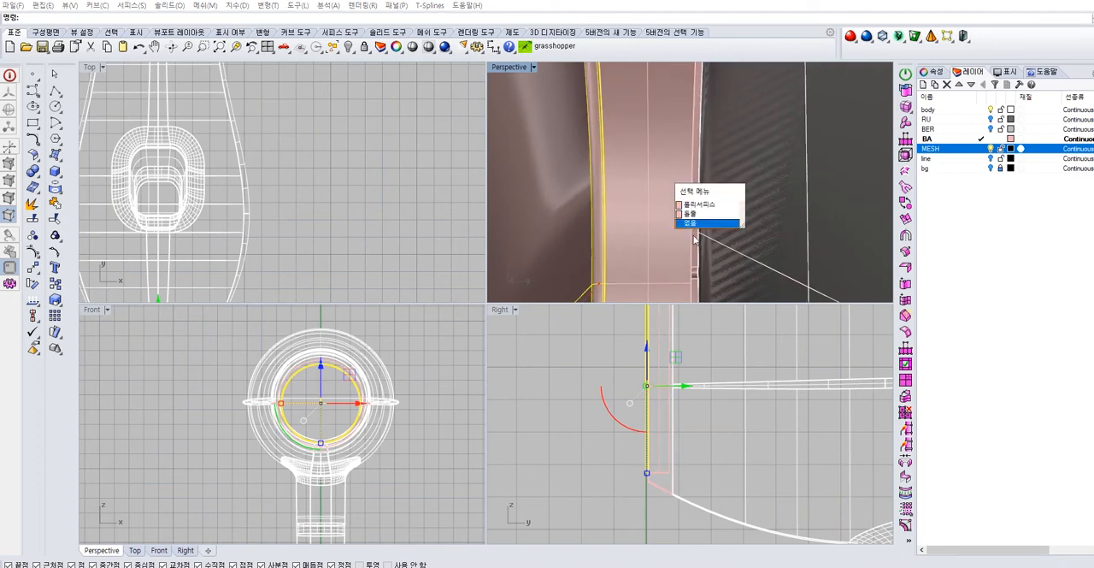
left_click(701, 214)
right_click_drag(626, 198, 572, 216)
scroll(718, 175, "down", 4)
left_click(55, 205)
left_click(518, 130)
Move the revolved grille cap from the BA layer to the MESH layer
left_click(608, 157)
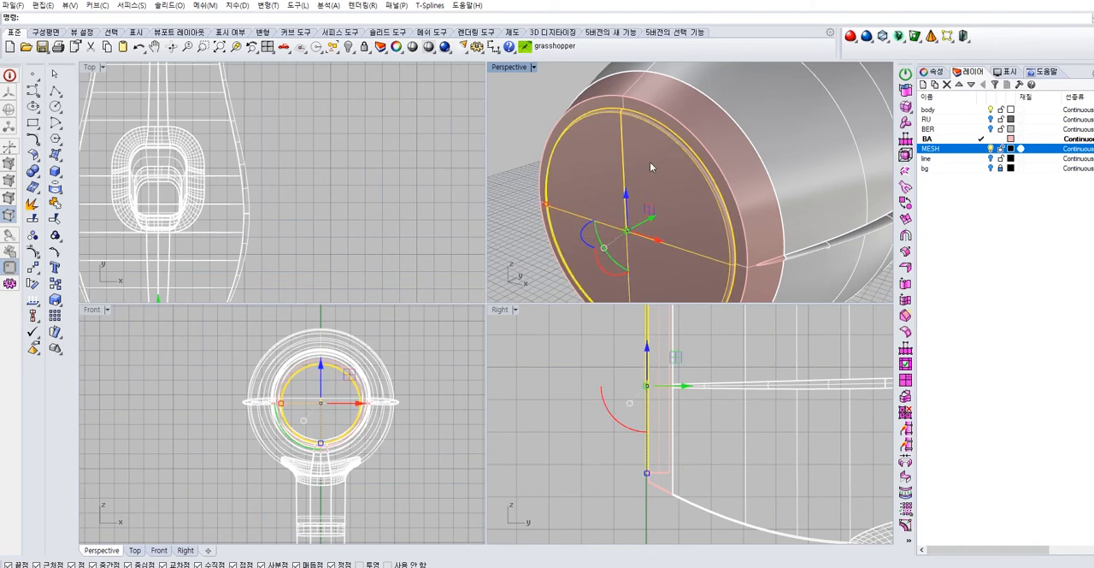
left_click(935, 72)
left_click(1050, 138)
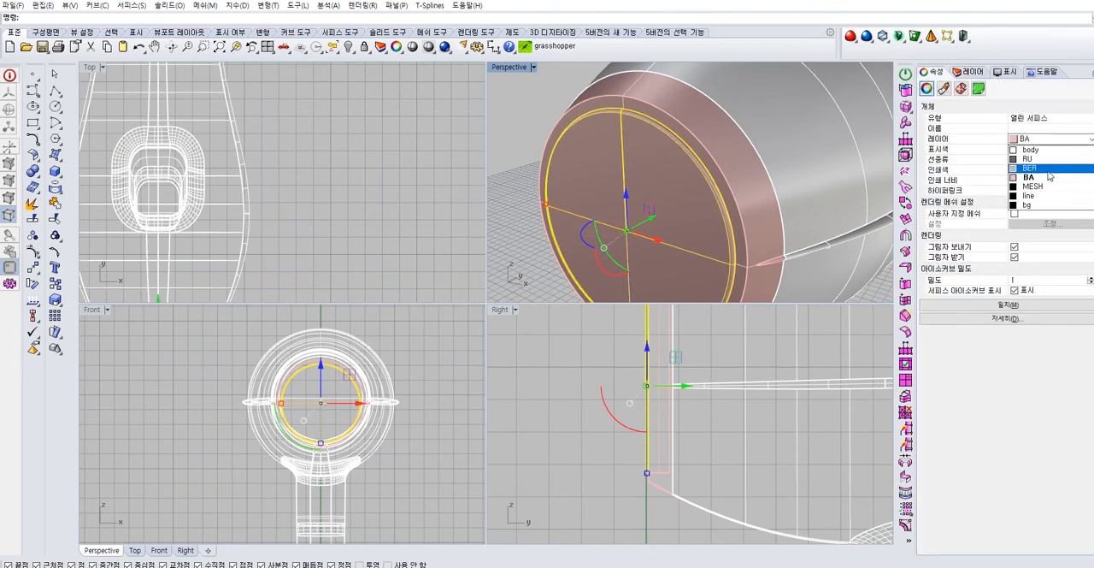
left_click(1043, 190)
left_click(545, 108)
Enlarge the perspective view and examine the grille cap, body, nozzle and handle from several sides
scroll(658, 178, "down", 10)
right_click_drag(674, 176, 555, 174)
scroll(635, 165, "up", 9)
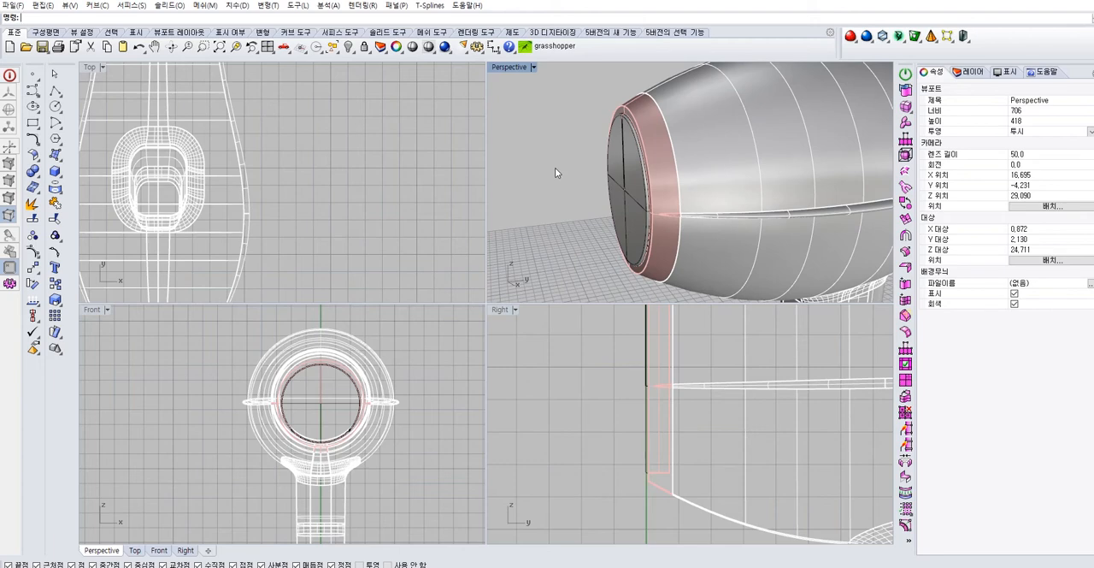
double_click(505, 67)
right_click_drag(430, 213, 776, 236)
scroll(701, 217, "down", 10)
scroll(475, 226, "up", 7)
right_click_drag(474, 227, 343, 202, "shift")
scroll(650, 219, "down", 4)
right_click_drag(649, 218, 504, 217)
scroll(493, 206, "down", 4)
scroll(393, 193, "up", 10)
right_click_drag(393, 193, 454, 212)
scroll(456, 213, "down", 6)
right_click_drag(510, 239, 436, 239)
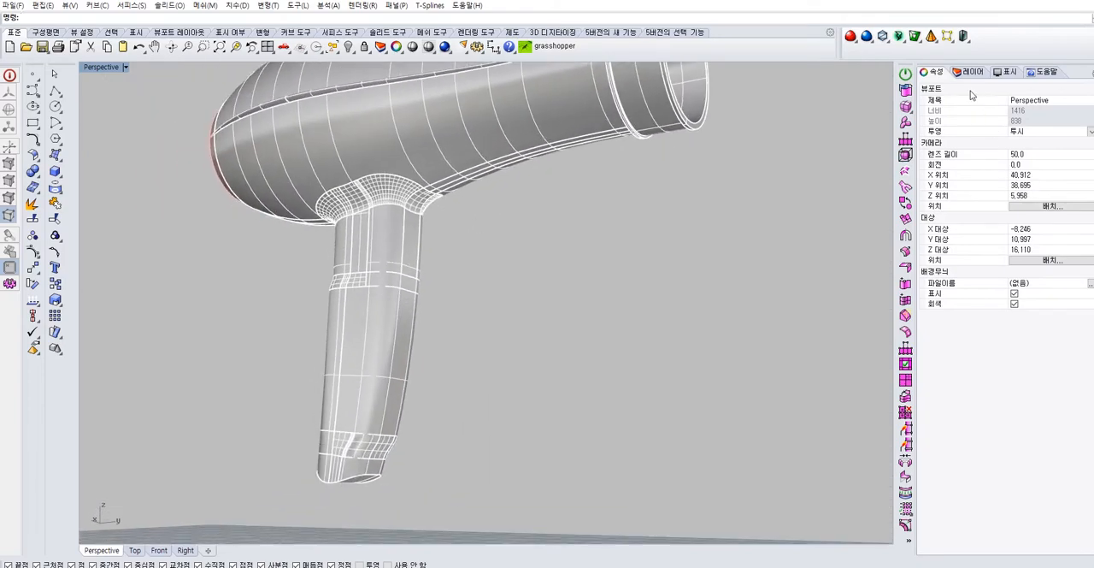
Show the bg reference image layer and make the line layer current
left_click(974, 73)
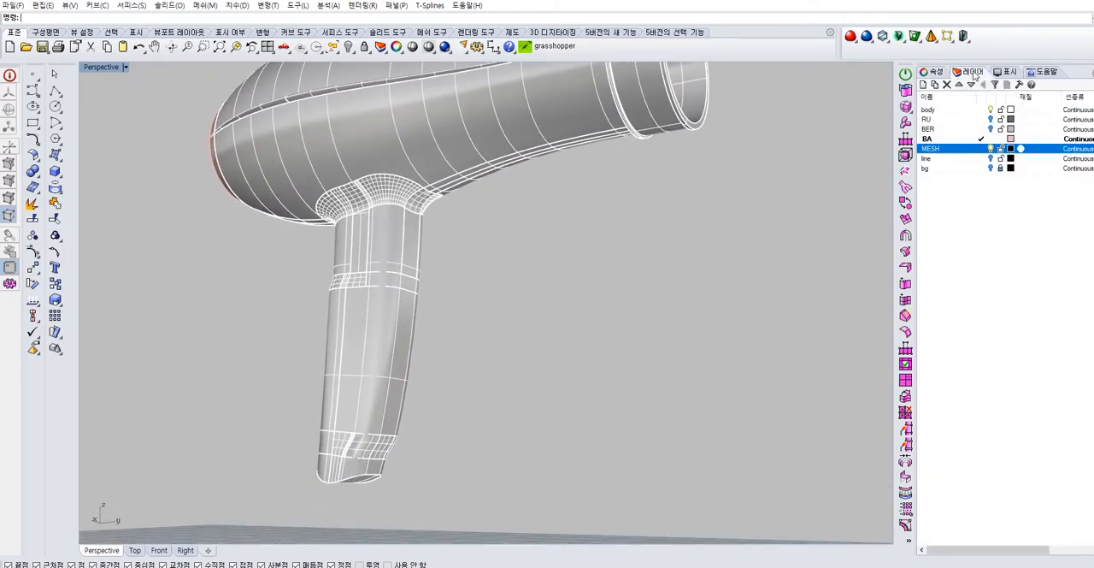
left_click(992, 168)
right_click_drag(447, 296, 462, 222)
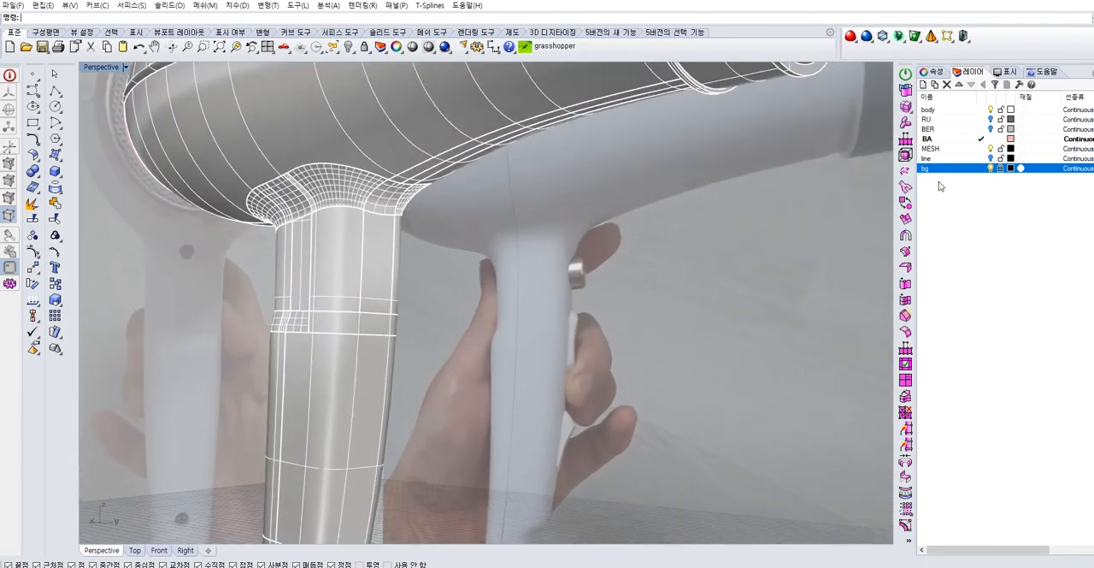
left_click(981, 159)
right_click_drag(548, 297, 514, 247, "shift")
scroll(572, 256, "up", 2)
scroll(426, 243, "up", 3)
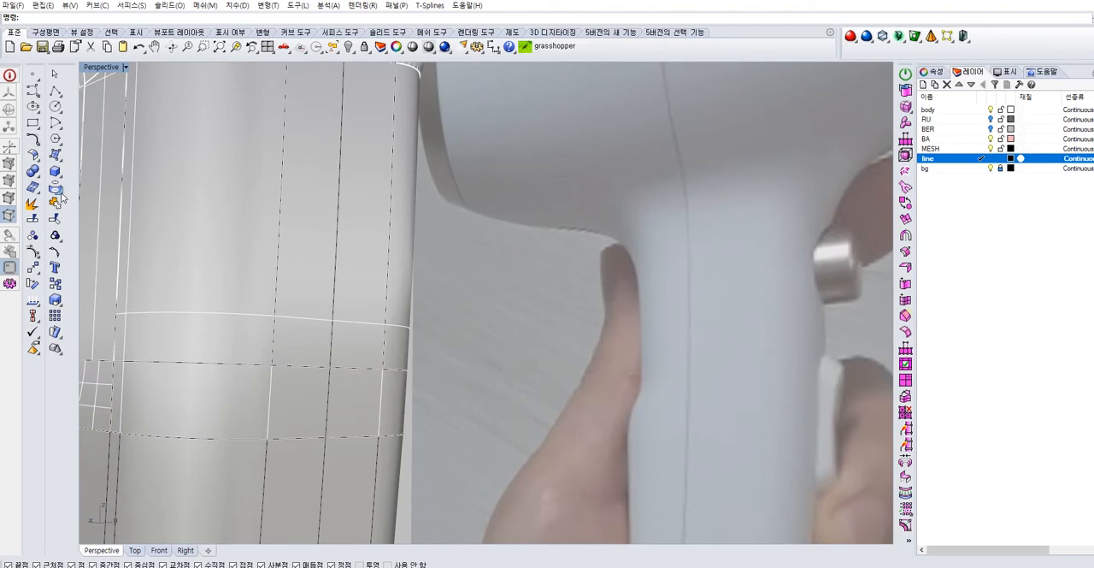
Extract a horizontal isocurve from the handle's front surface near the top of the button in the side reference image
left_click(60, 193)
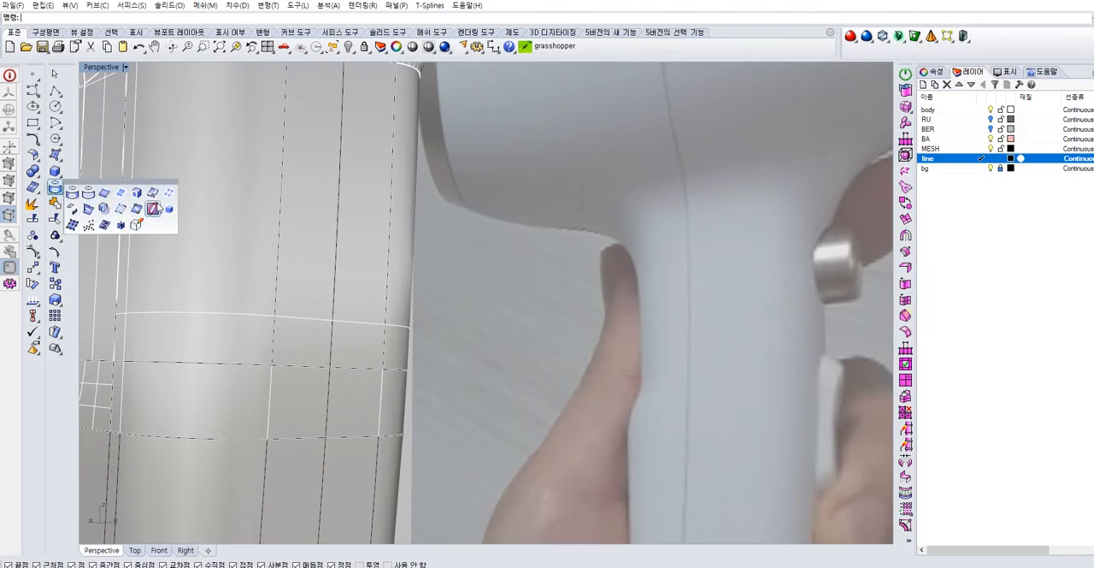
left_click(154, 208)
scroll(334, 216, "down", 3)
left_click(356, 205)
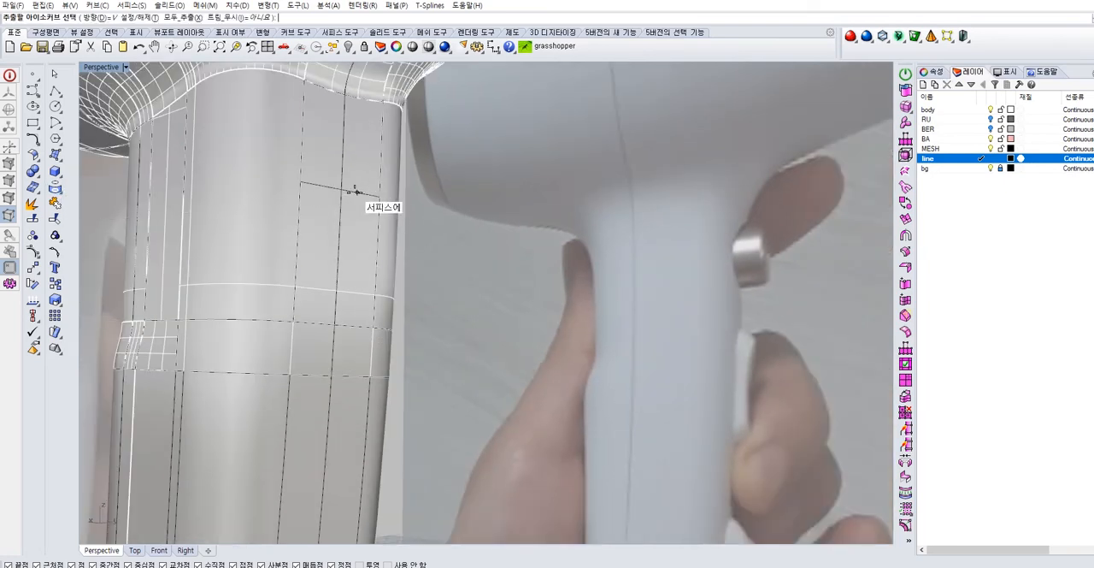
scroll(337, 185, "up", 2)
double_click(101, 67)
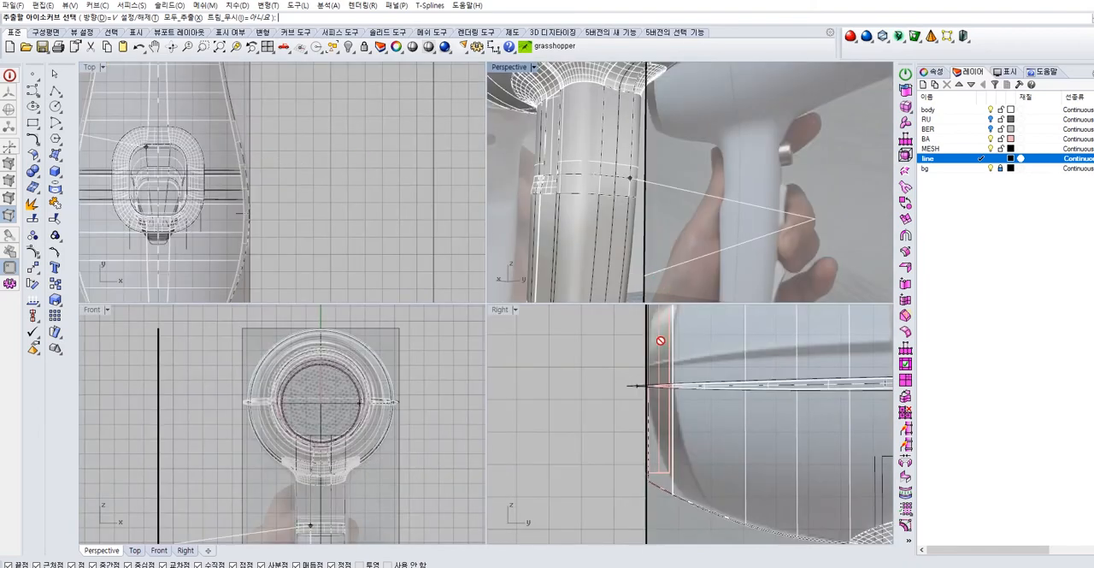
scroll(640, 410, "up", 6)
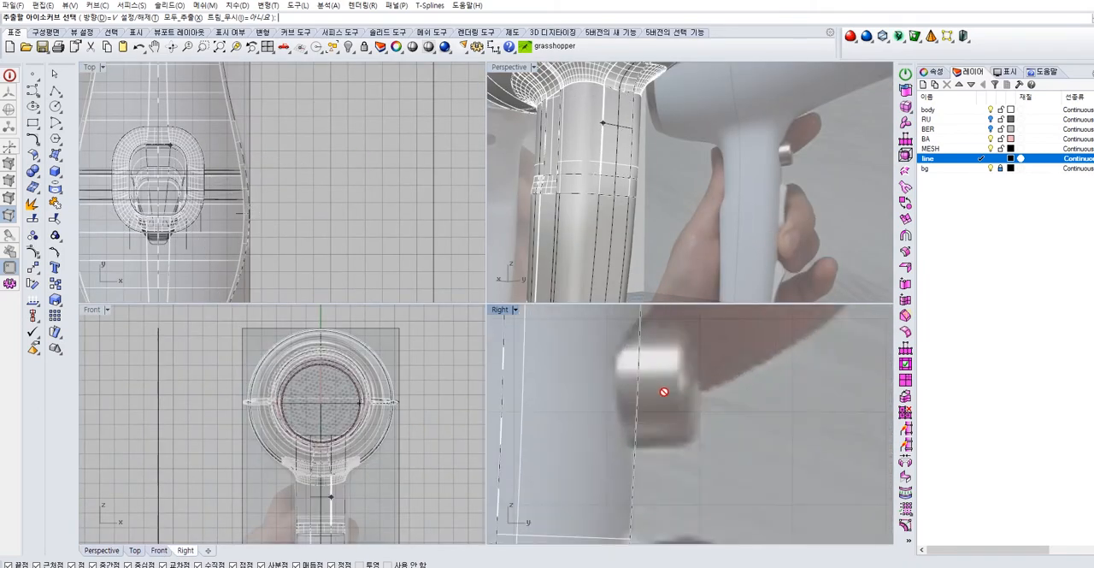
left_click(633, 373)
right_click(691, 215)
scroll(680, 141, "up", 4)
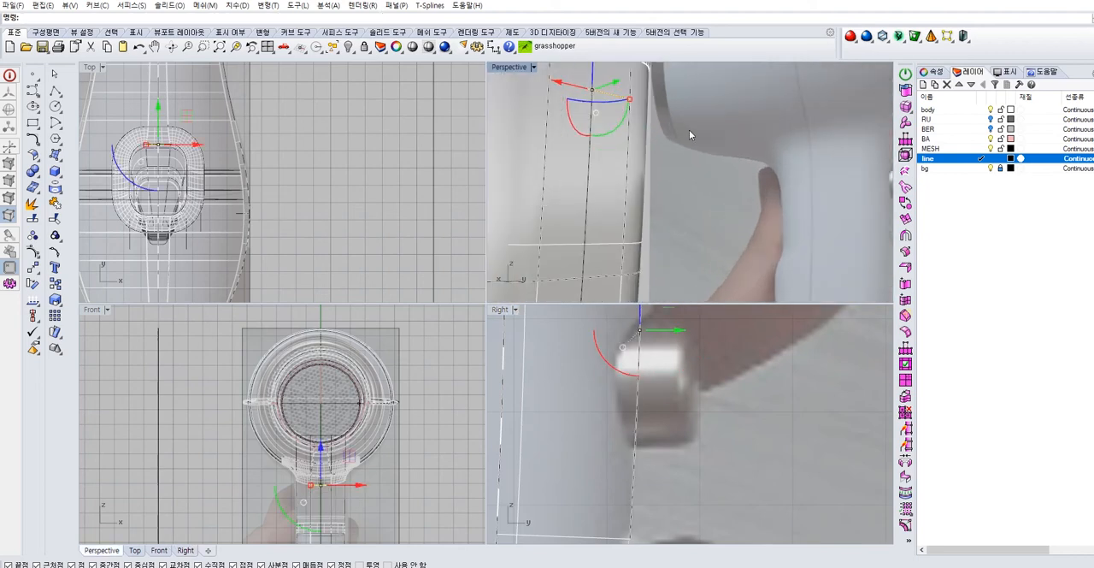
key("Escape")
Delete the isocurve extracted near the top of the button from the handle's front surface
scroll(690, 136, "down", 5)
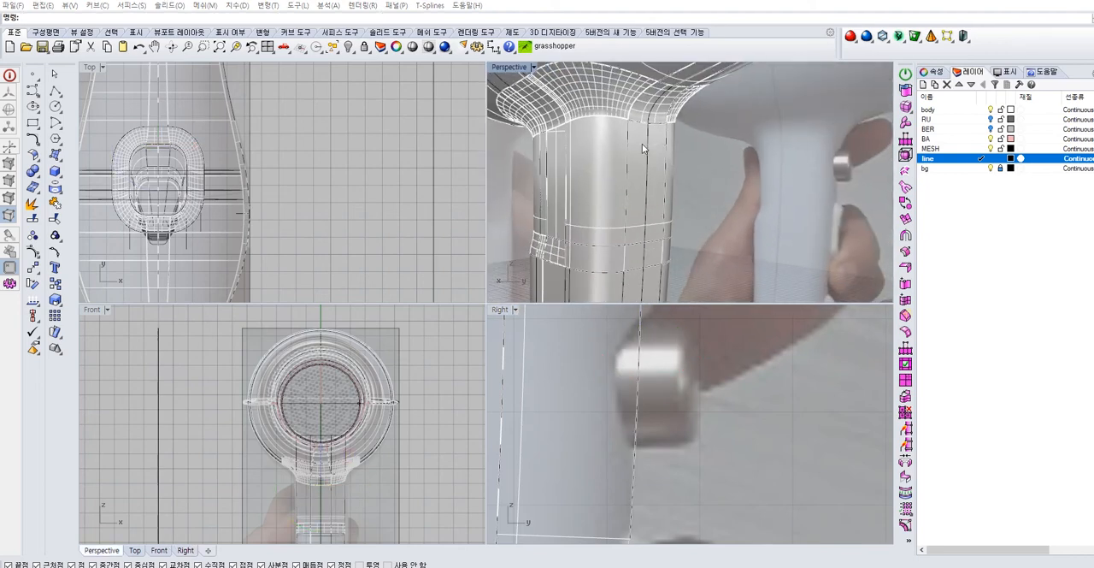
left_click(642, 144)
scroll(659, 412, "down", 5)
scroll(639, 376, "down", 2)
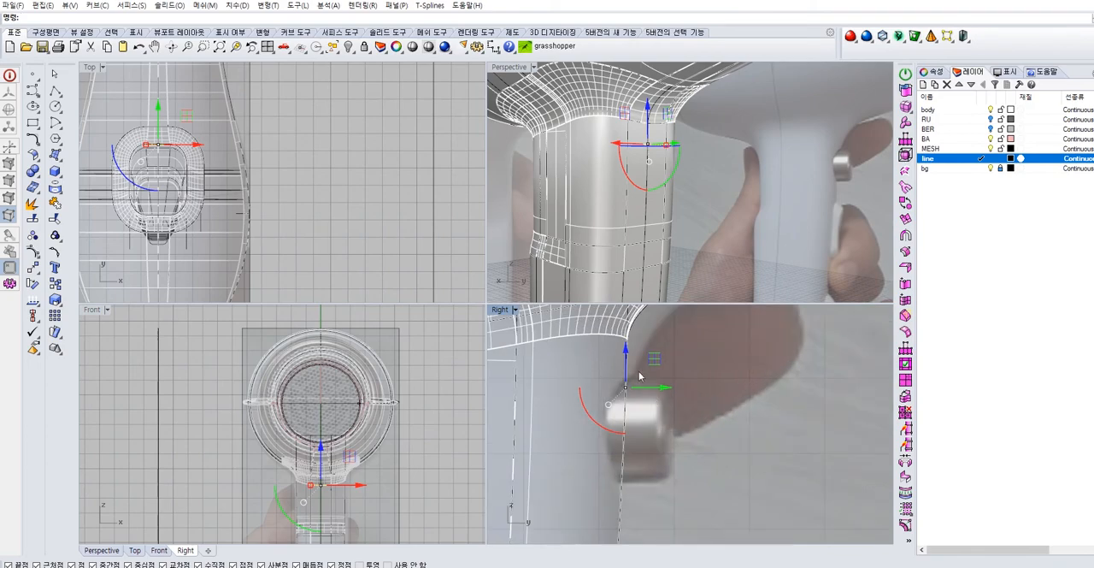
key("Escape")
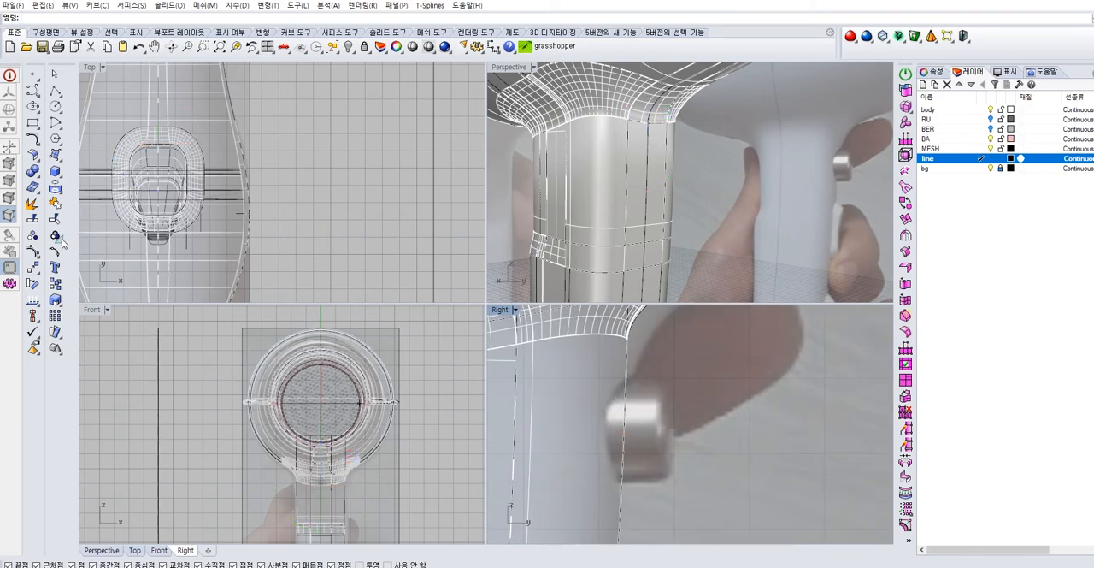
Extract a horizontal isocurve from the handle's front surface at the mid-height of the button in the side reference image
left_click(57, 188)
left_click(152, 193)
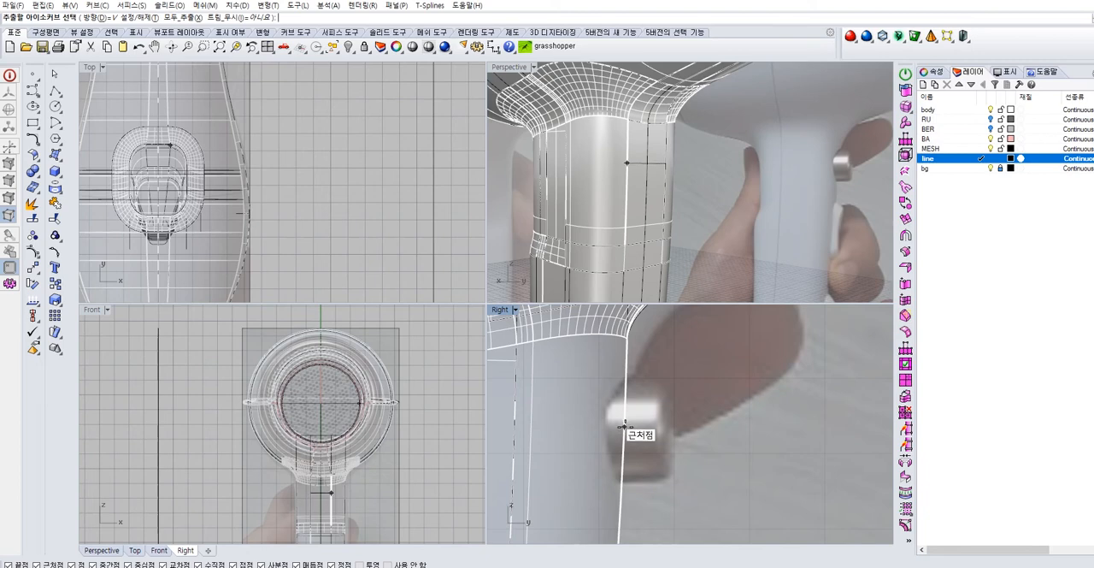
left_click(624, 422)
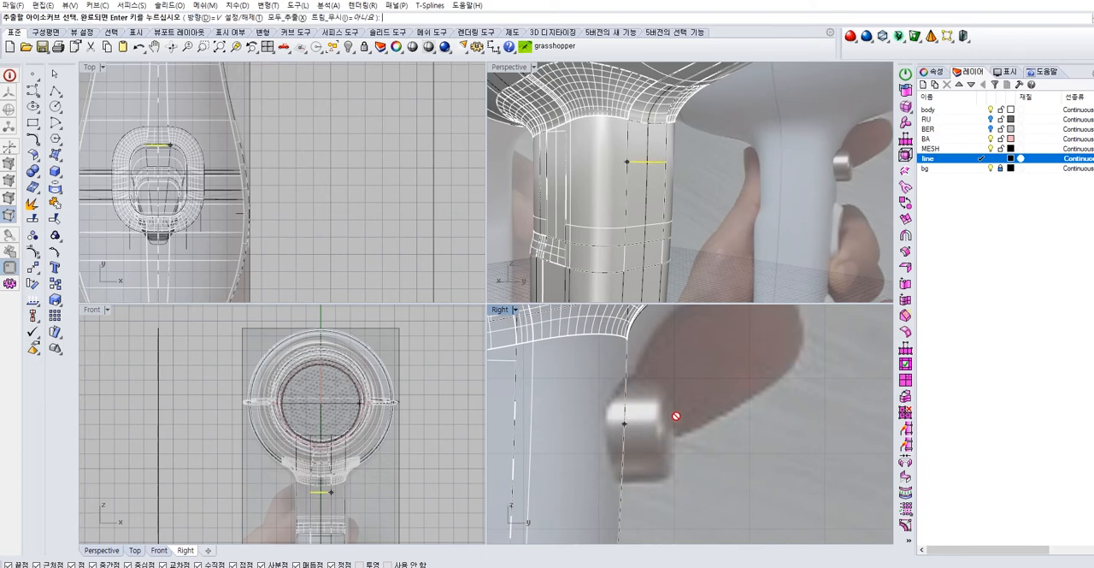
right_click(727, 187)
left_click(708, 177)
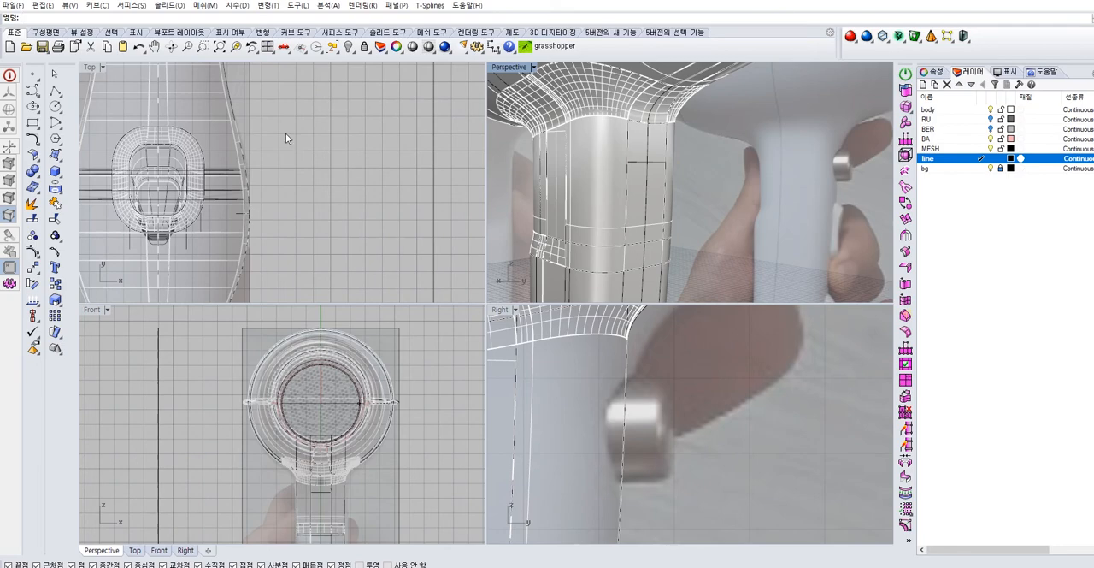
Draw a circle for the button in the front view, centred on the midpoint of the extracted isocurve
left_click(54, 104)
scroll(324, 500, "up", 9)
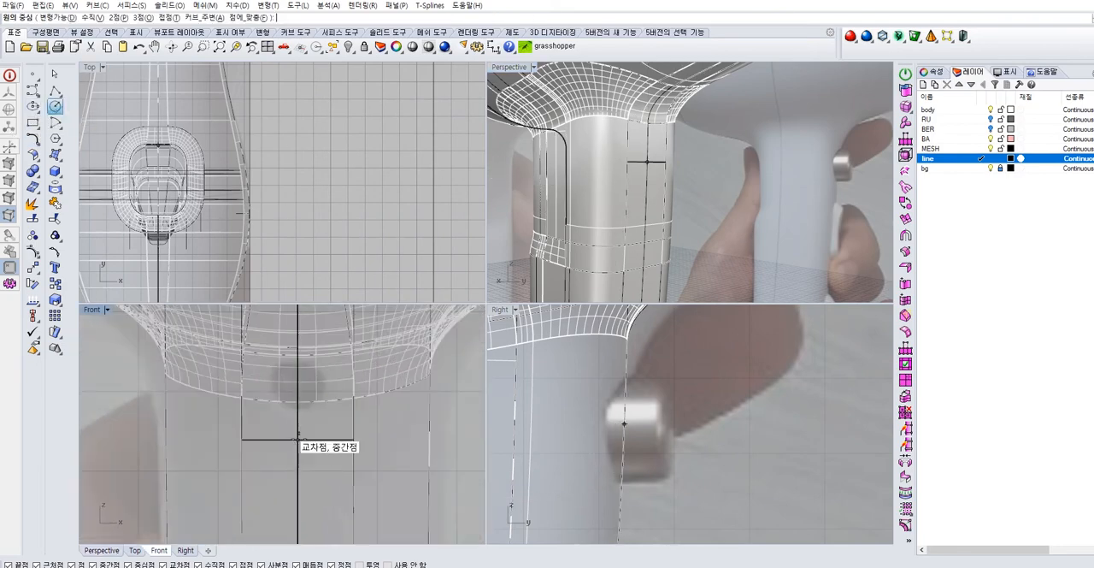
left_click(297, 438)
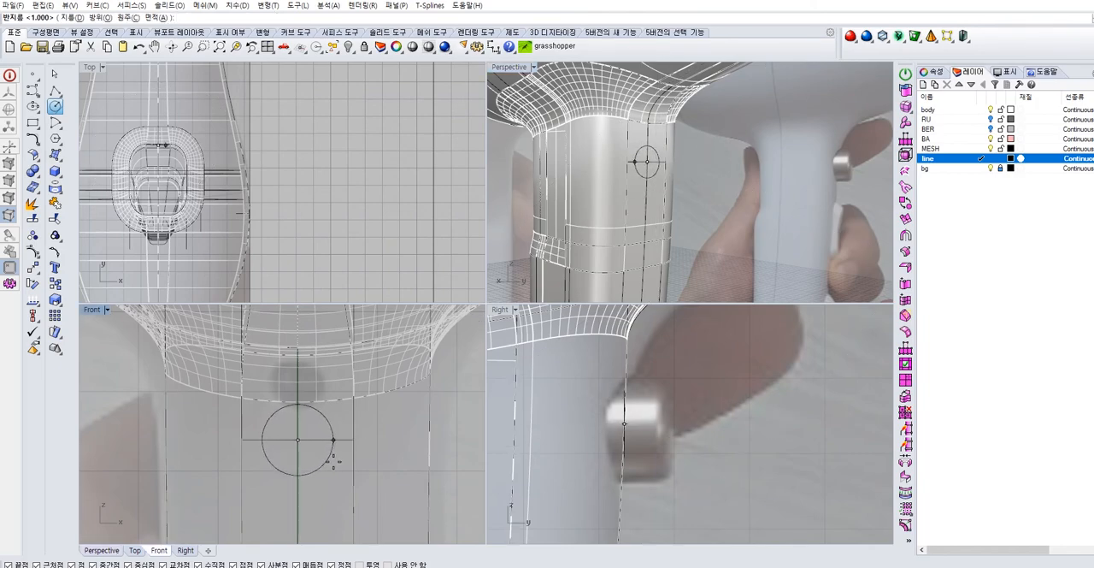
left_click(327, 462)
Enlarge the button circle slightly and move it outward from the handle to the button's outer face in the side reference image
right_click_drag(817, 164, 589, 213)
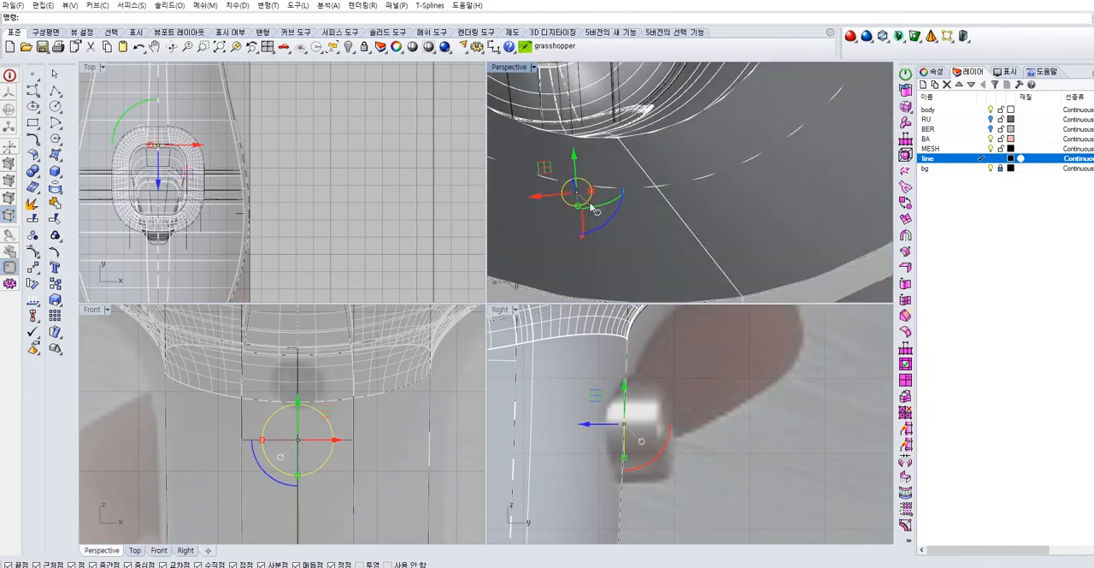
scroll(590, 194, "up", 6)
left_click_drag(602, 182, 607, 181, "shift")
right_click_drag(609, 179, 708, 142)
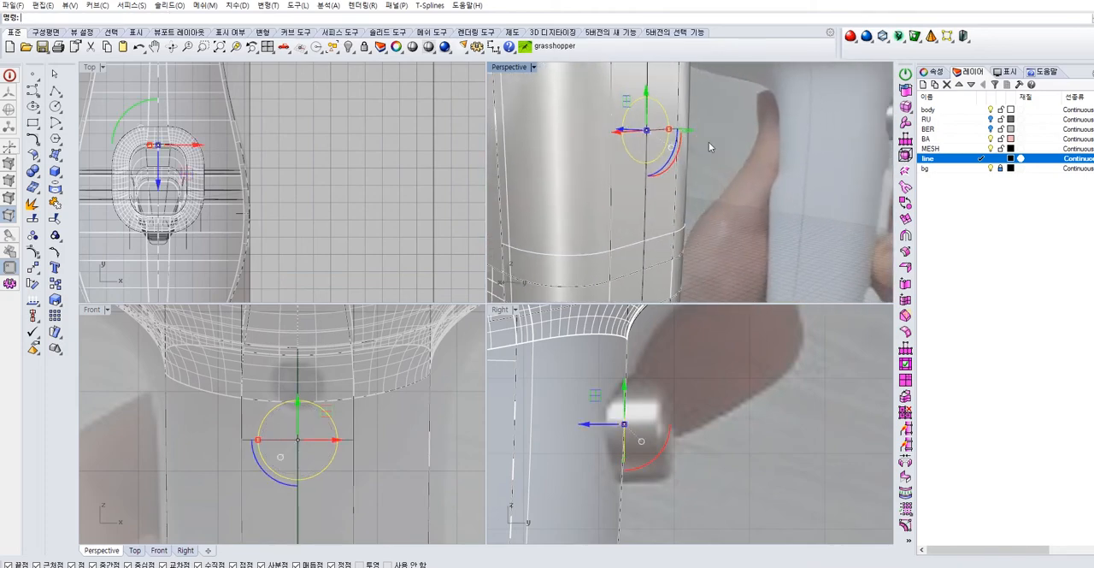
left_click_drag(598, 426, 637, 422)
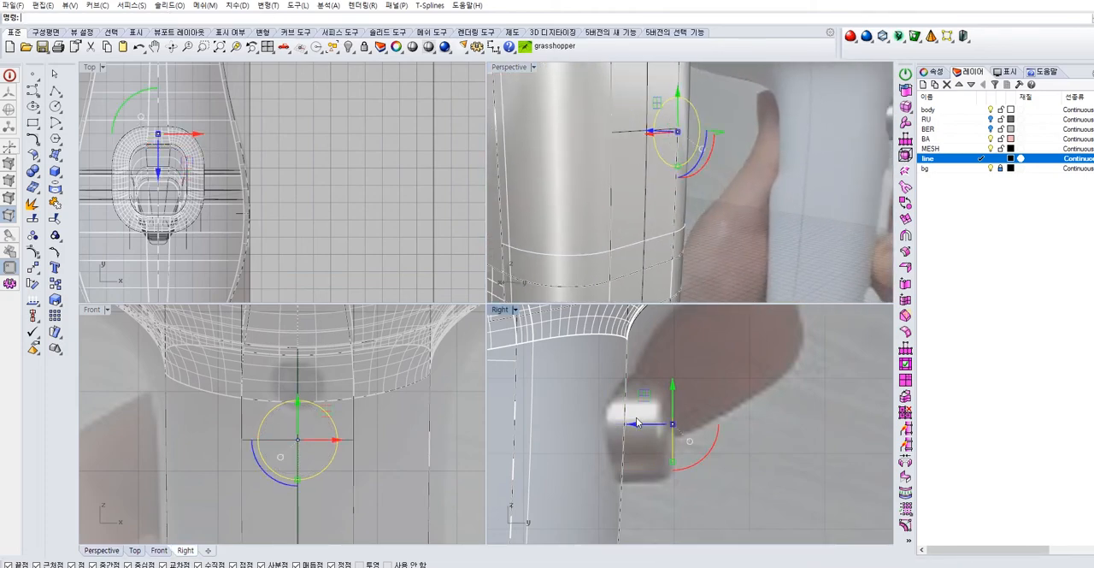
Extrude the button circle to one side without solid caps, running through the handle's front surface to just inside the handle
left_click(60, 160)
left_click(88, 211)
left_click(157, 20)
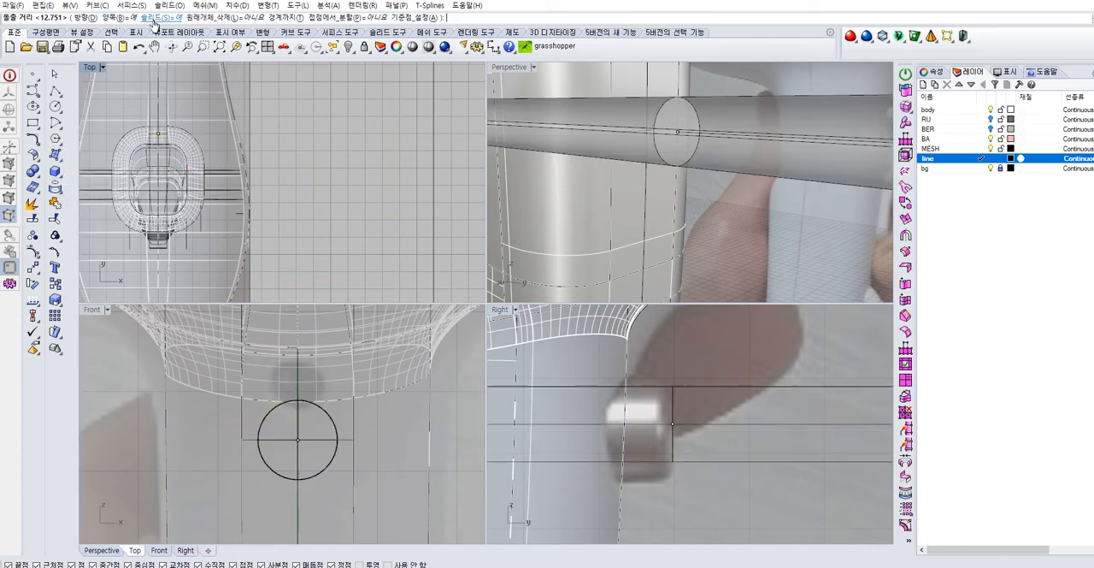
left_click(158, 18)
left_click(121, 18)
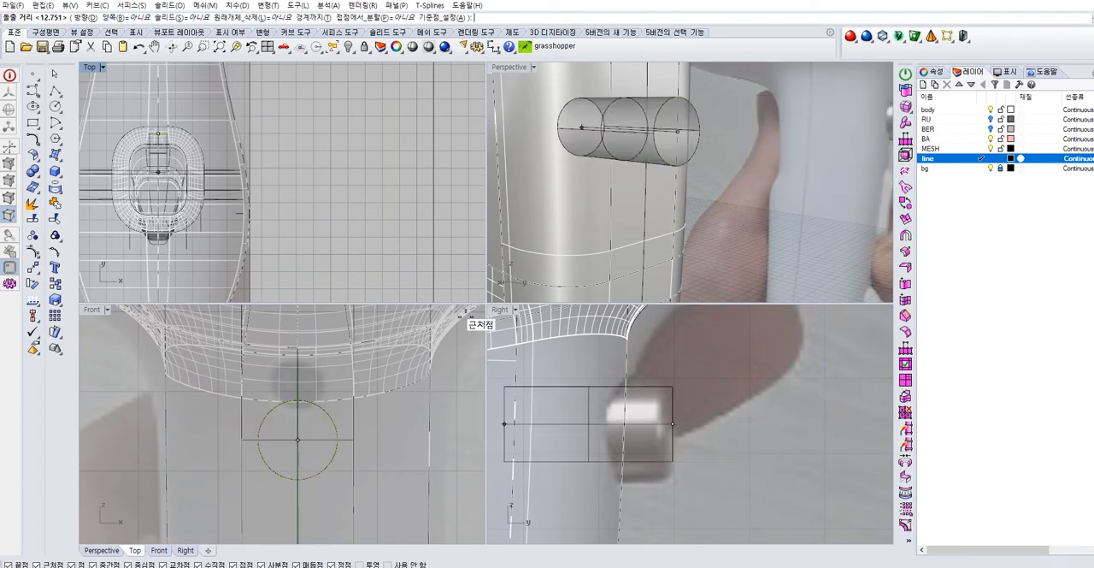
left_click(578, 421)
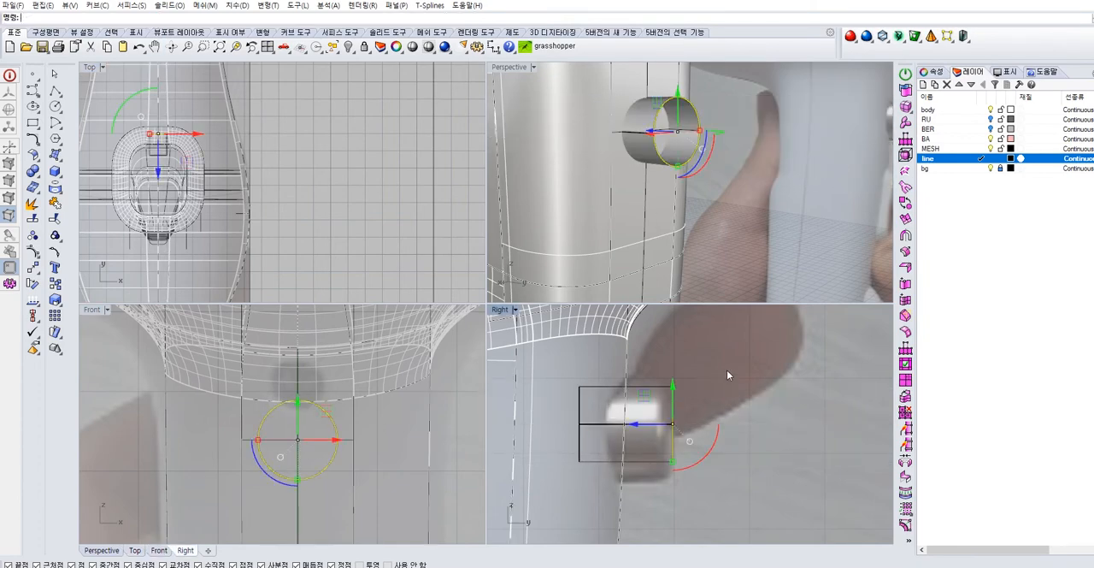
Shift the extruded button cylinder slightly toward the handle and check its placement against the body
right_click_drag(758, 198, 685, 157)
scroll(671, 120, "up", 6)
right_click_drag(672, 120, 702, 195)
left_click(693, 198)
left_click_drag(664, 430, 654, 433)
left_click(708, 395)
right_click_drag(795, 193, 690, 381)
scroll(651, 396, "down", 3)
right_click_drag(708, 275, 728, 294)
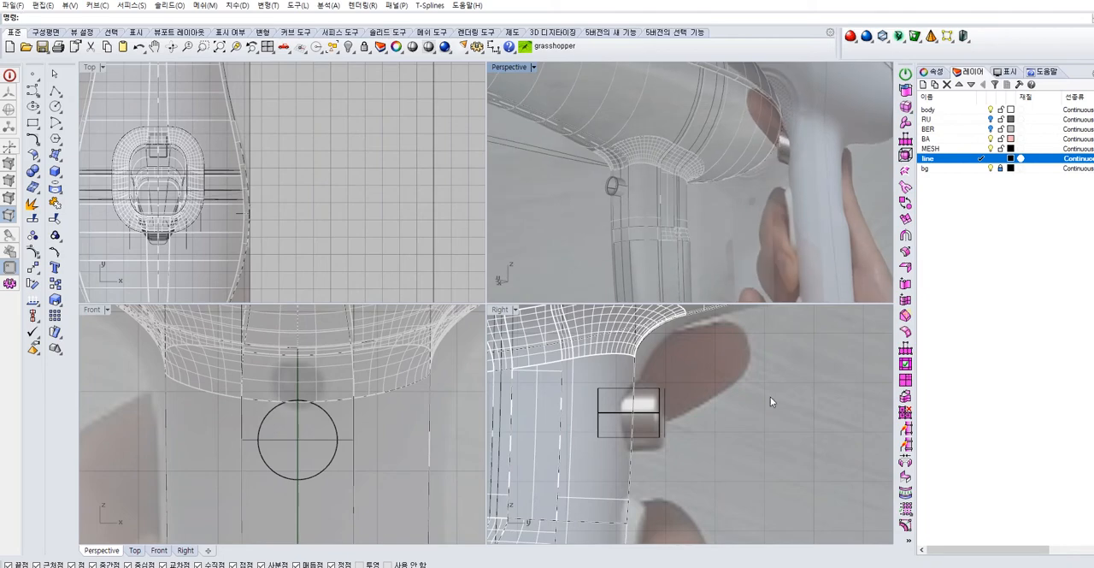
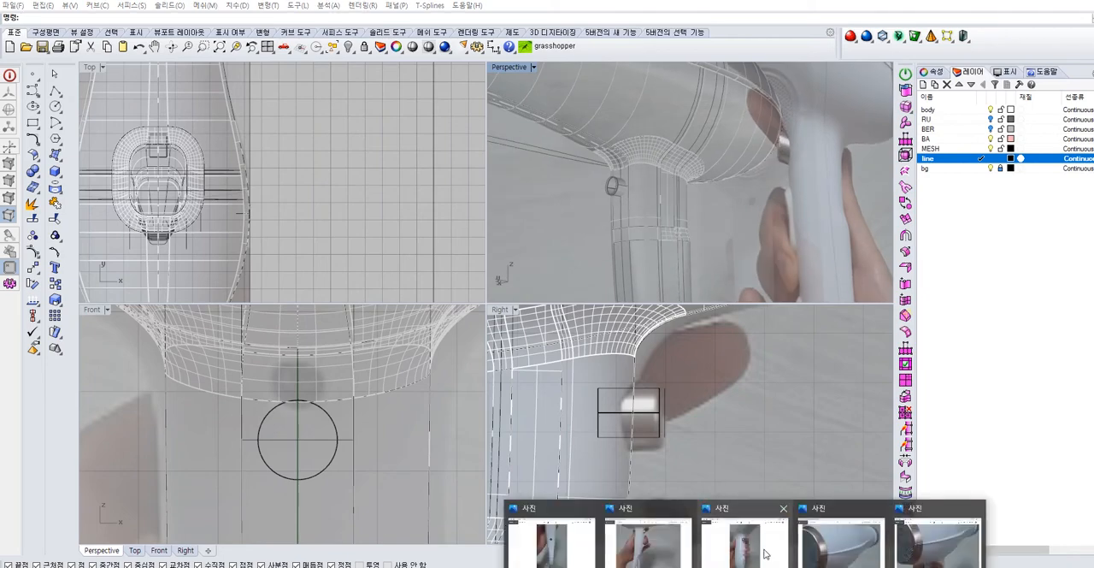
Examine the round button in the photo KakaoTalk_20201002_022621893_19.jpg and compare it with the modelled button on the handle
left_click(753, 554)
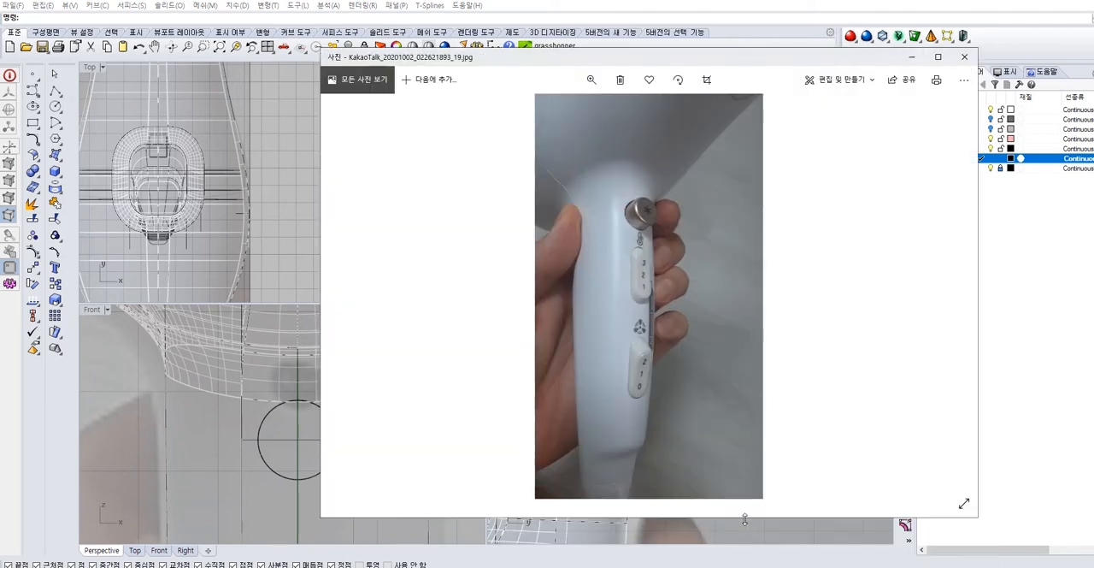
left_click(913, 59)
right_click_drag(872, 79, 637, 157)
scroll(673, 143, "up", 3)
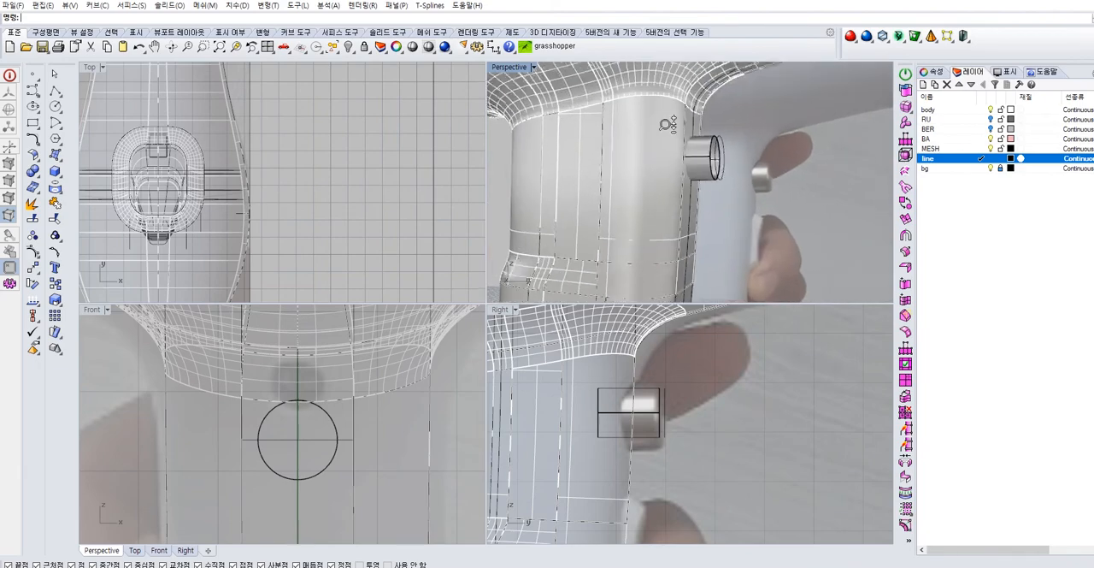
right_click_drag(671, 140, 744, 218, "shift")
scroll(764, 207, "up", 8)
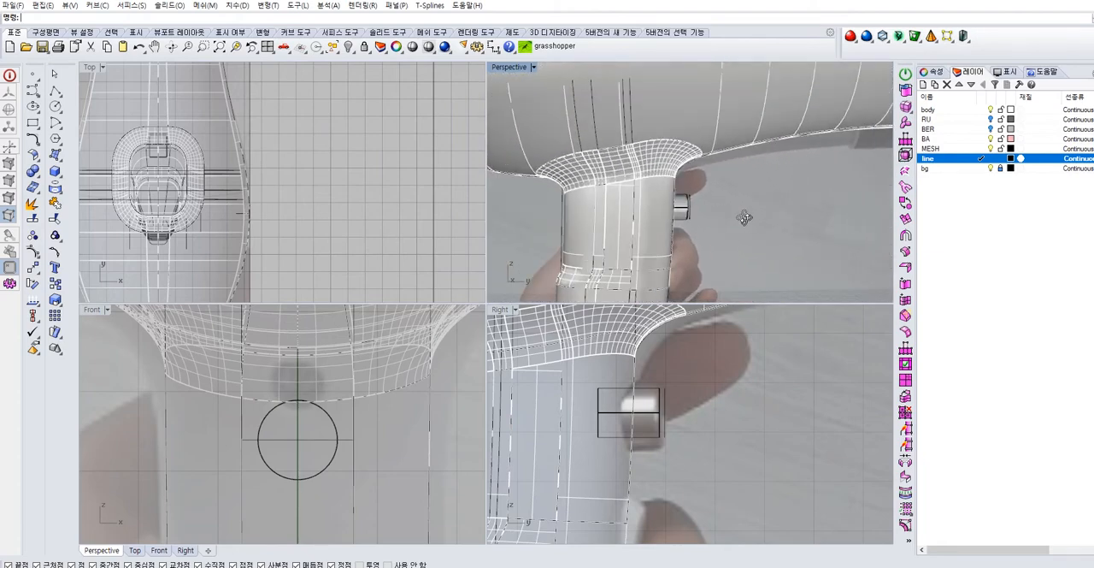
Enlarge the button cylinder uniformly by a small amount and lower it slightly on the handle to match the reference image
right_click_drag(687, 389, 674, 422)
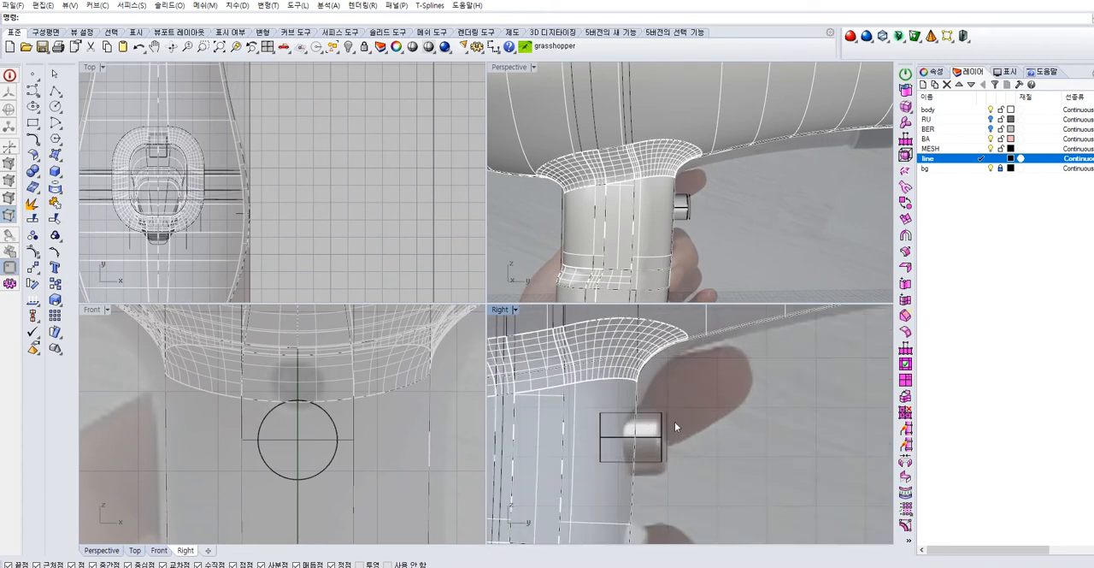
left_click(659, 430)
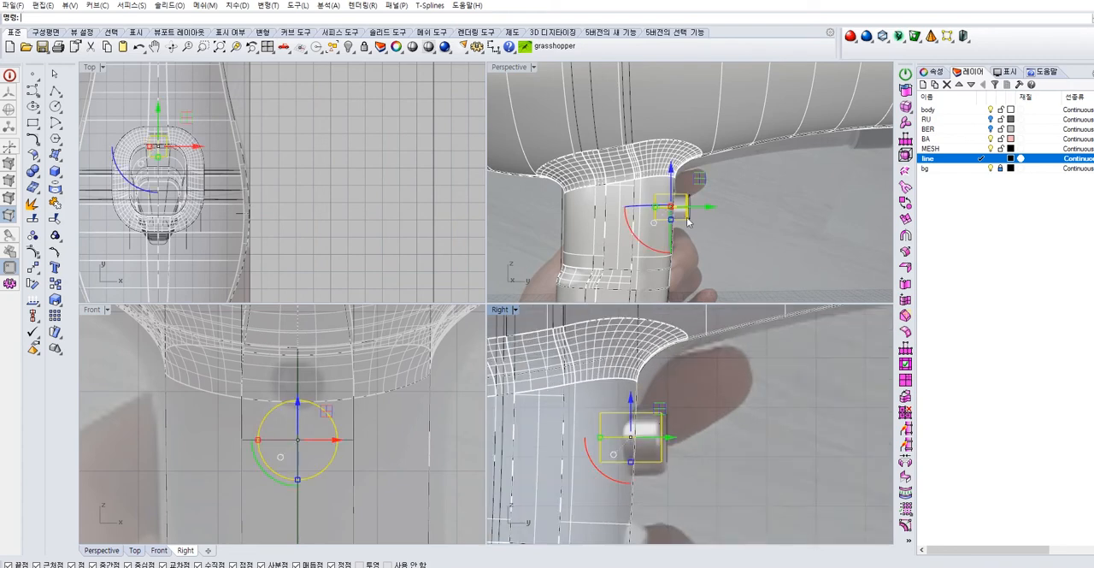
scroll(258, 442, "up", 2)
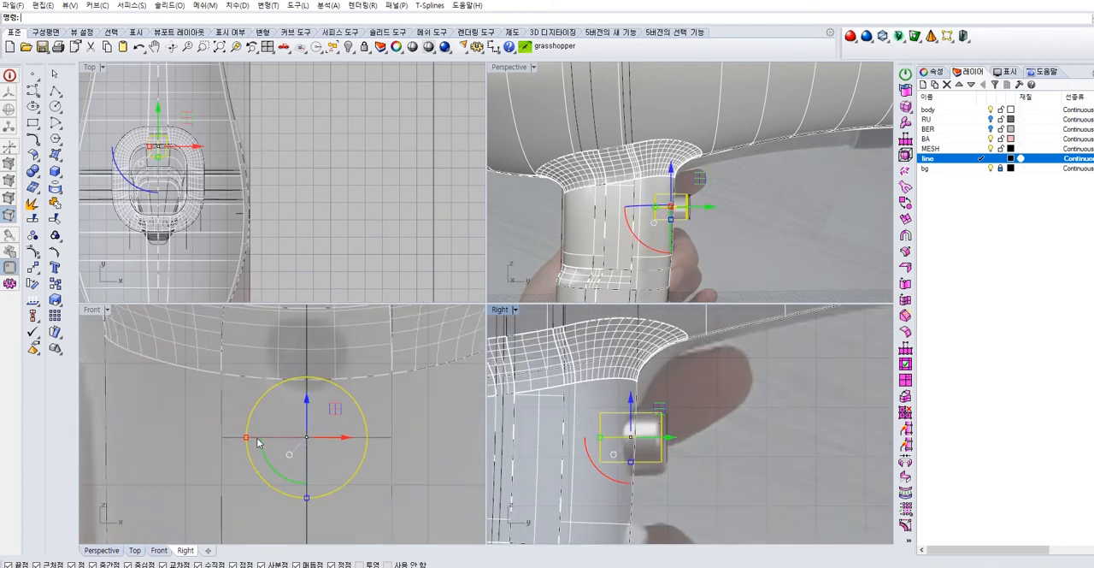
left_click_drag(246, 440, 231, 436)
left_click_drag(633, 401, 634, 407)
left_click(703, 368)
Delete the leftover original circle curve at the button's outer end
right_click_drag(777, 203, 710, 239)
scroll(684, 236, "up", 5)
left_click(640, 211)
key("Delete")
Trim away the handle surface inside the button cylinder, using the cylinder as the cutting object
scroll(710, 239, "up", 5)
left_click(658, 216)
right_click_drag(659, 215, 721, 222)
left_click(764, 222)
left_click(679, 218)
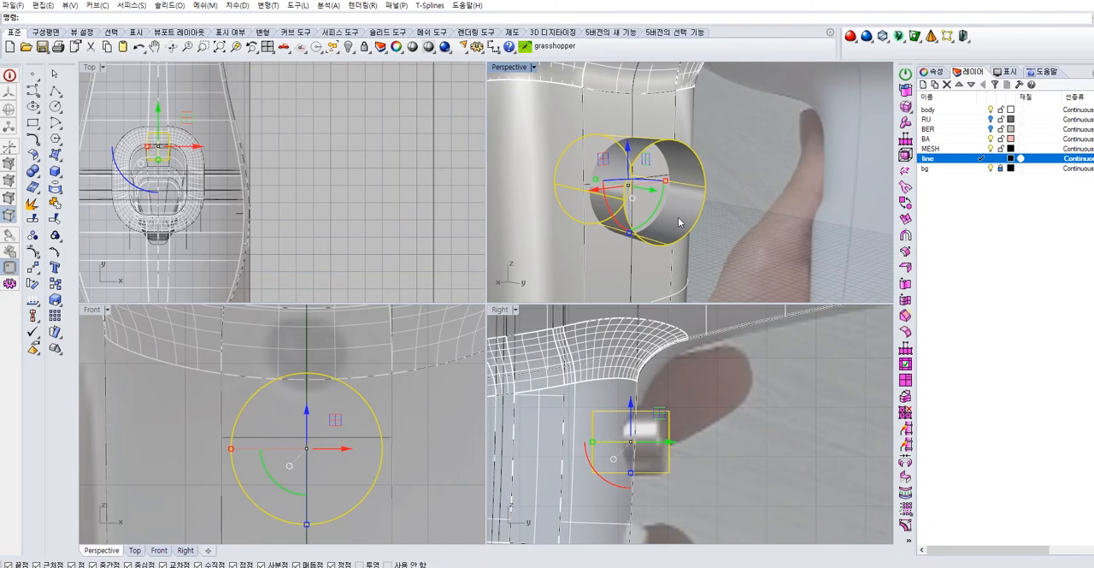
type("trim")
key("Return")
left_click(644, 201)
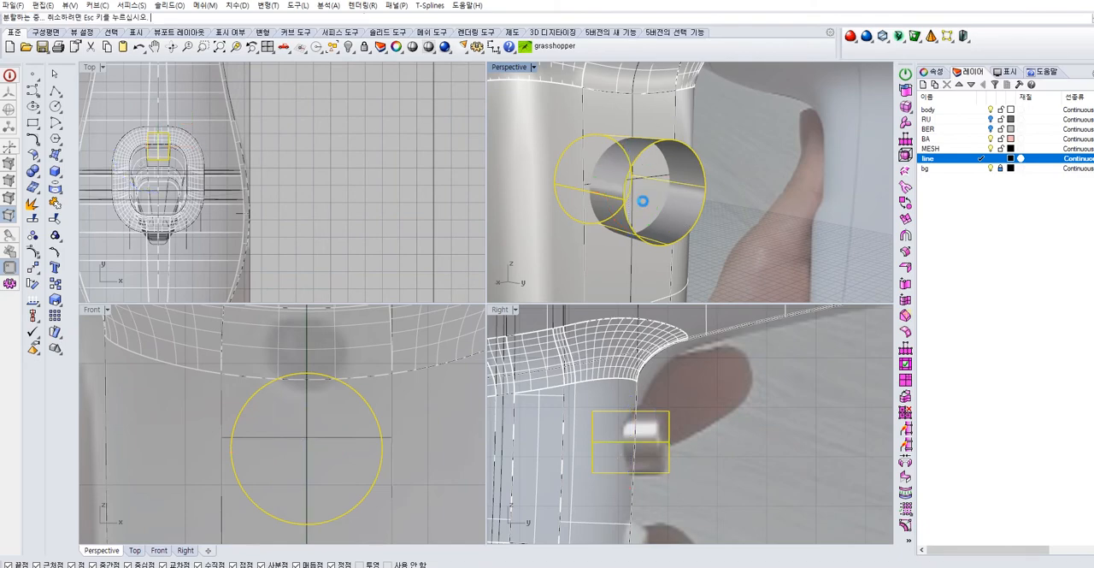
right_click(779, 209)
right_click_drag(774, 202, 751, 211)
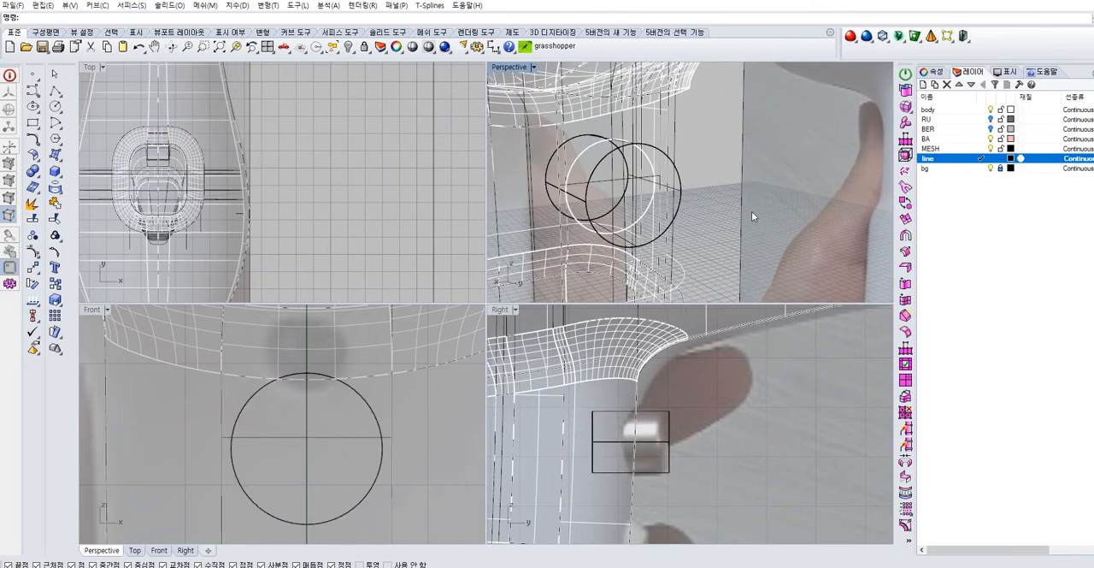
Set the perspective view to a shaded display and close the button cylinder's outer end with a planar surface
left_click(534, 68)
left_click(530, 112)
mouse_move(713, 186)
right_mouse_down()
mouse_move(741, 192)
mouse_move(437, 223)
mouse_move(247, 214)
right_mouse_up()
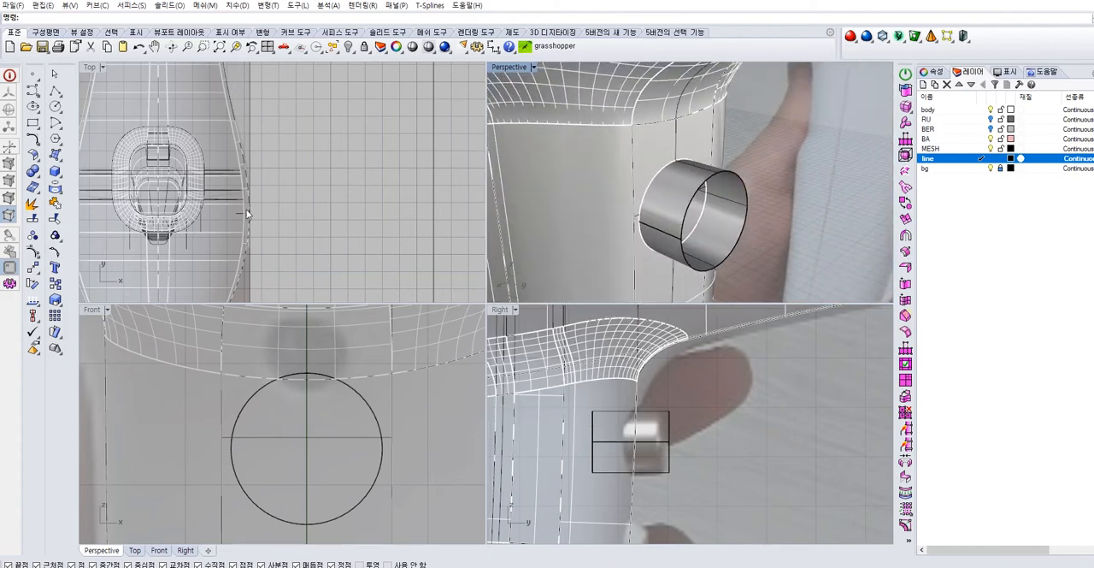
left_click(60, 160)
left_click(101, 193)
left_click(736, 249)
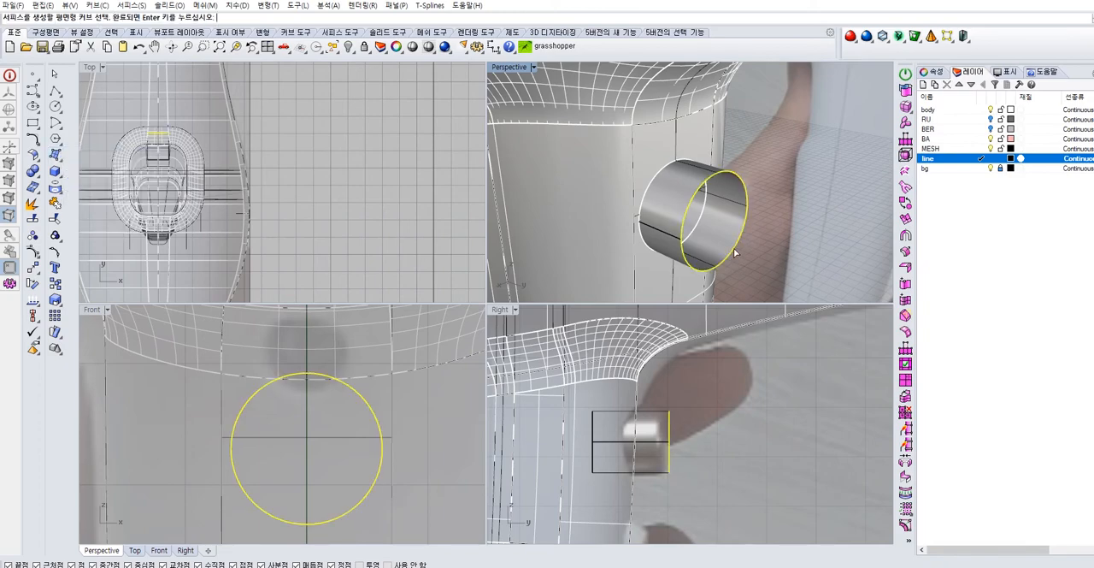
right_click(790, 240)
Join the planar cap and the button cylinder into one object
left_click(671, 187)
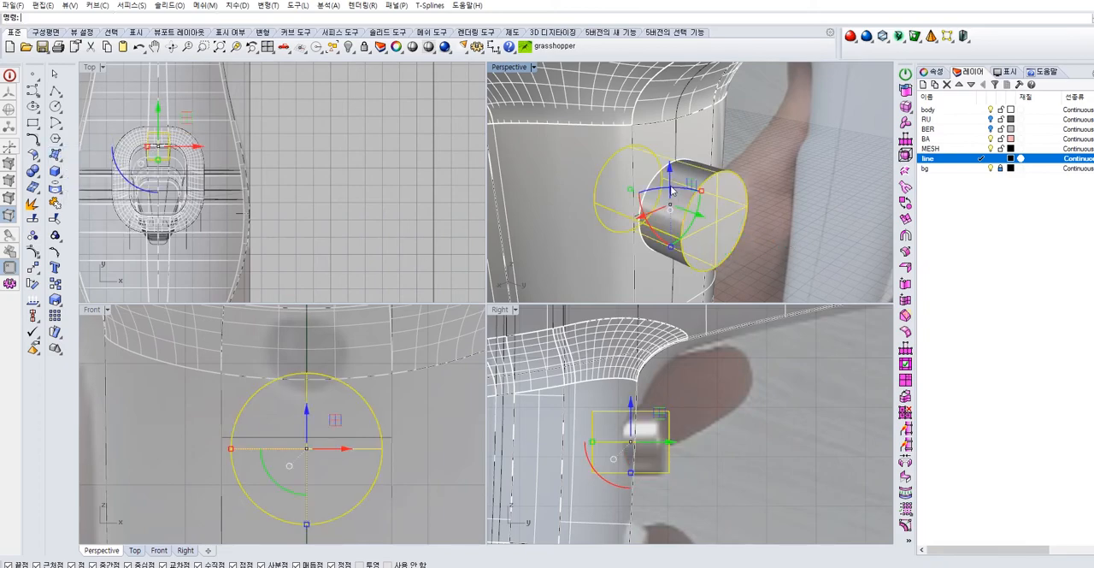
left_click(55, 204)
left_click(834, 193)
right_click_drag(831, 195, 855, 177)
scroll(713, 181, "up", 5)
right_click_drag(758, 151, 706, 182)
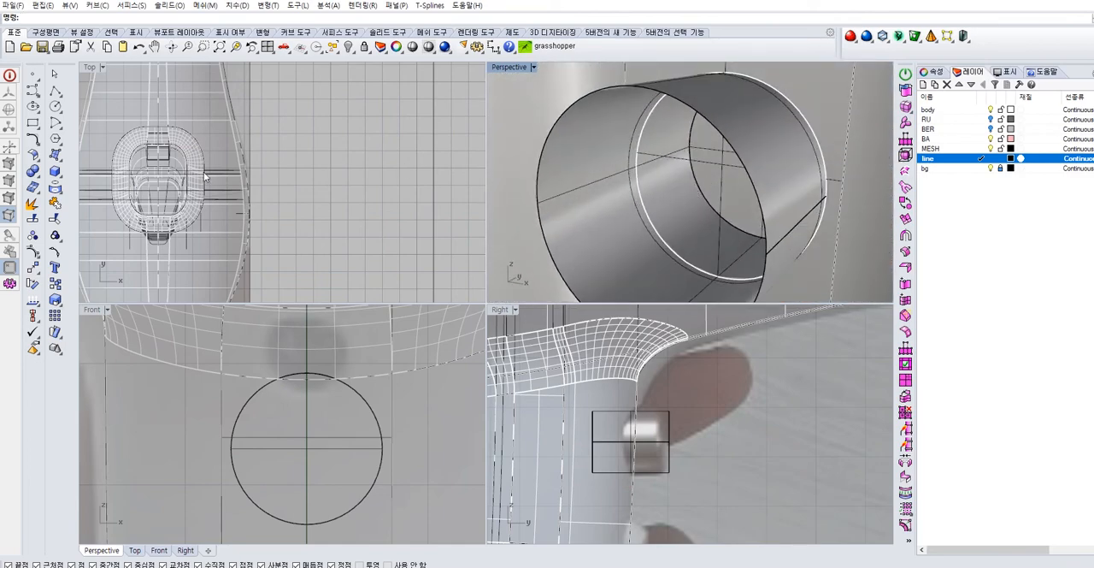
Duplicate the edge of the round hole trimmed into the handle as a curve
left_click(58, 170)
left_click(57, 189)
left_click(111, 196)
left_click(763, 87)
key("Return")
scroll(796, 159, "down", 1)
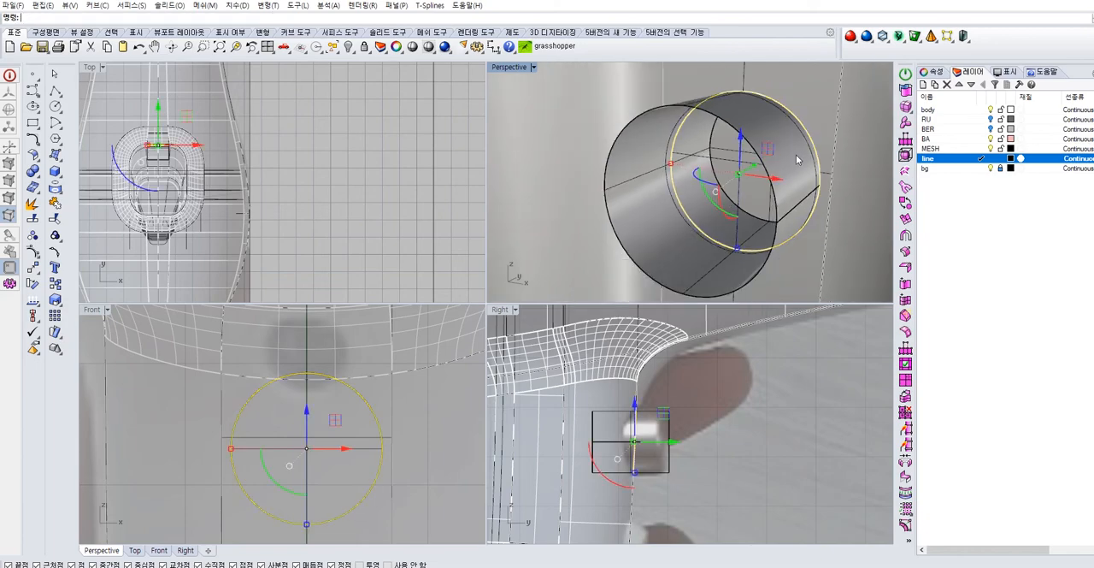
Extrude the hole's edge curve straight into the handle without solid caps, using a custom direction along the button's axis
left_click(62, 162)
left_click(76, 210)
left_click(88, 18)
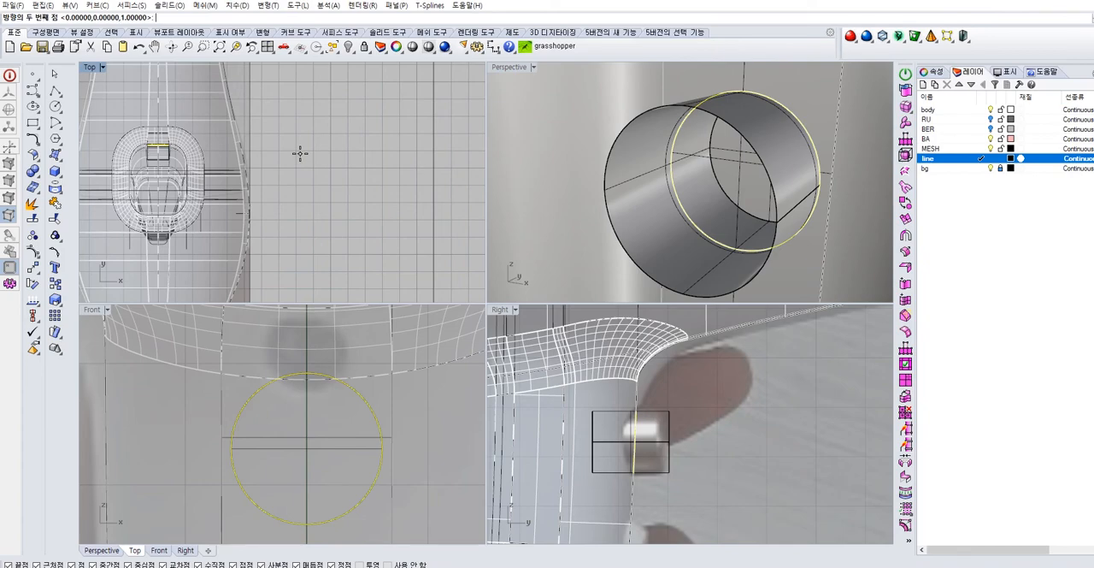
left_click(299, 200)
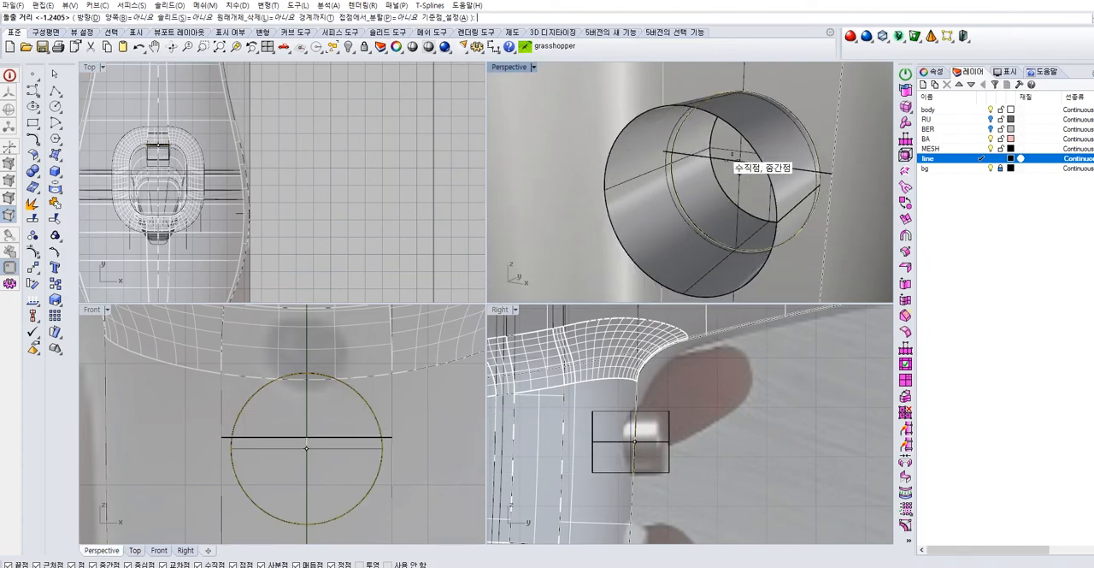
left_click(747, 145)
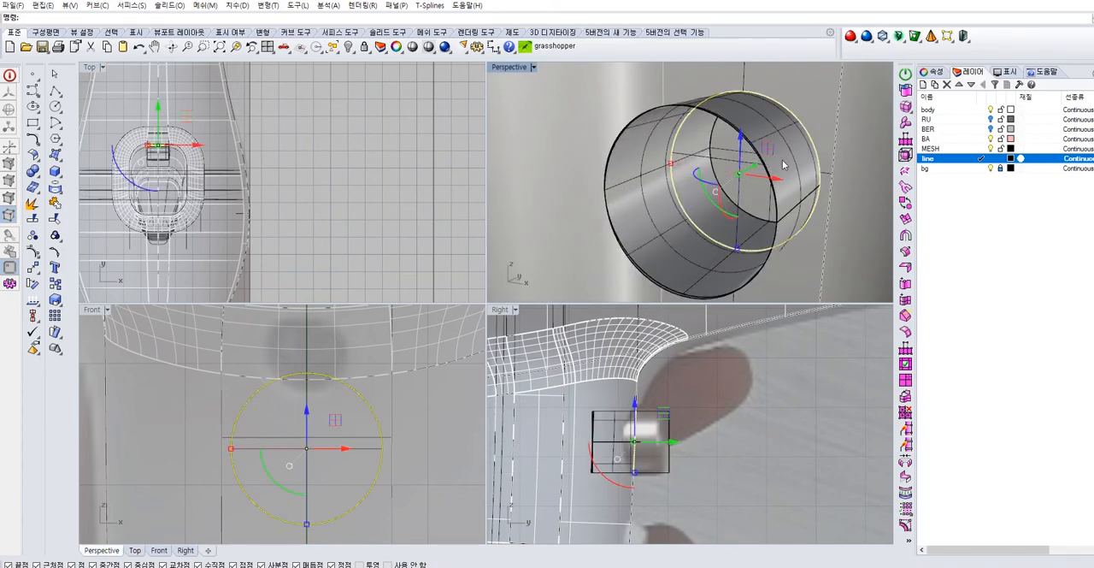
right_click_drag(785, 165, 826, 151)
key("Escape")
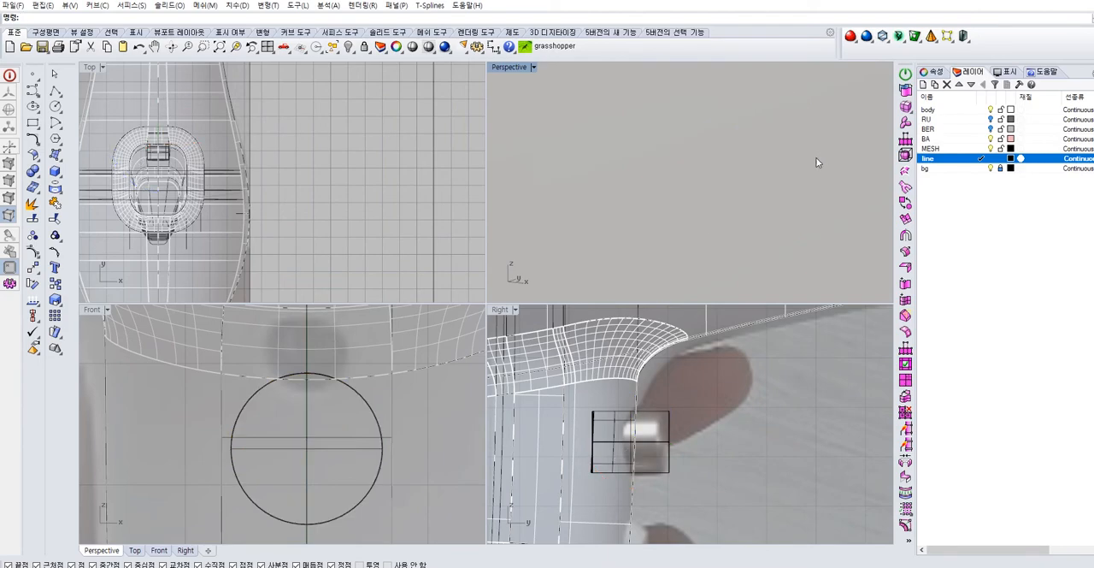
Join the extruded inner wall of the button hole to the handle body
scroll(823, 150, "up", 3)
left_click(807, 161)
left_click(814, 177)
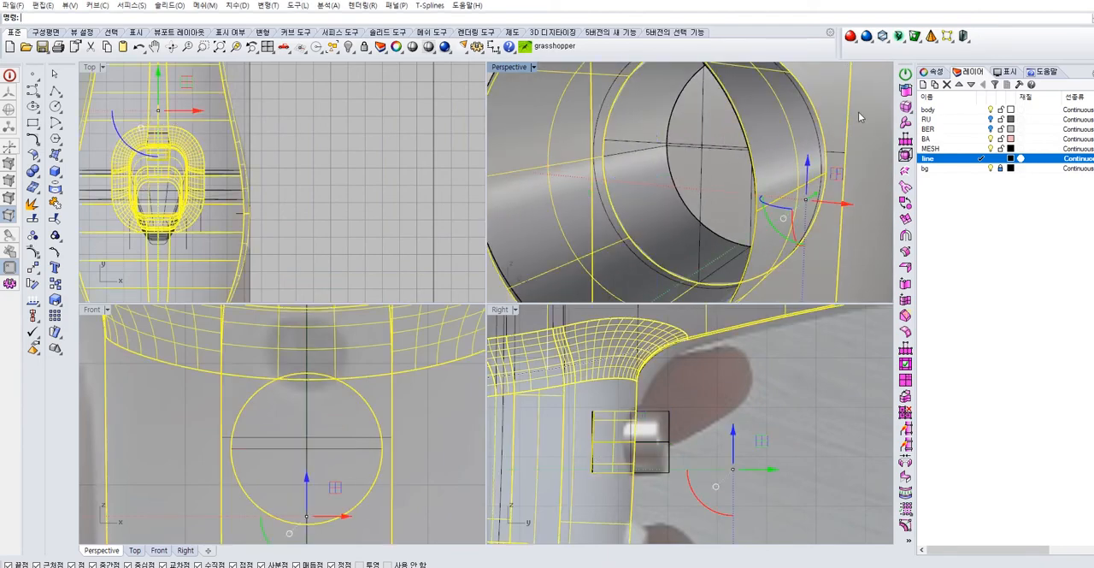
right_click_drag(858, 112, 840, 136)
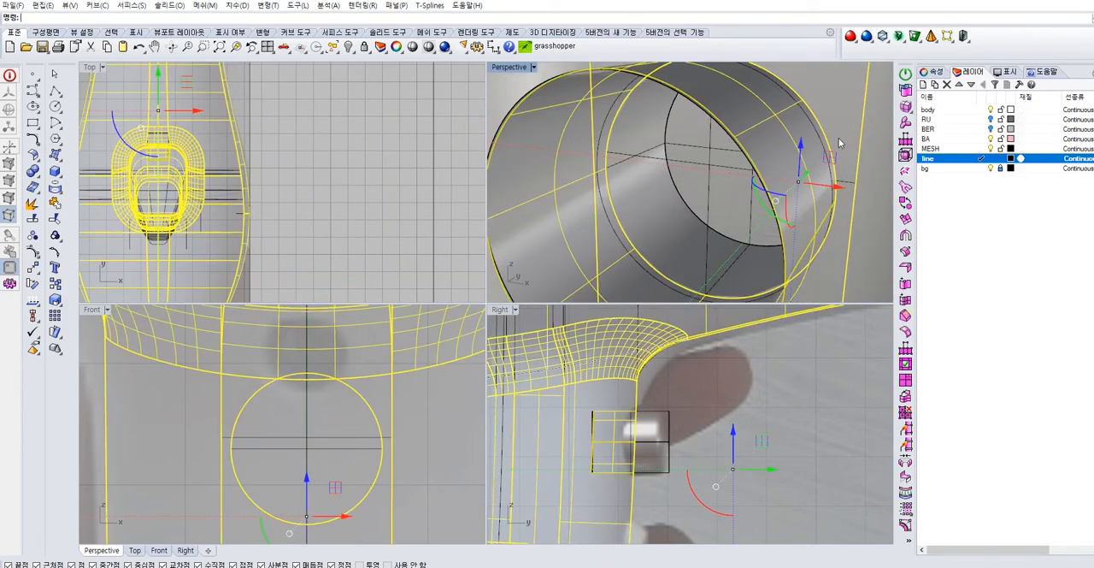
key("Escape")
scroll(708, 346, "up", 2)
right_click_drag(746, 205, 811, 156)
left_click(842, 142)
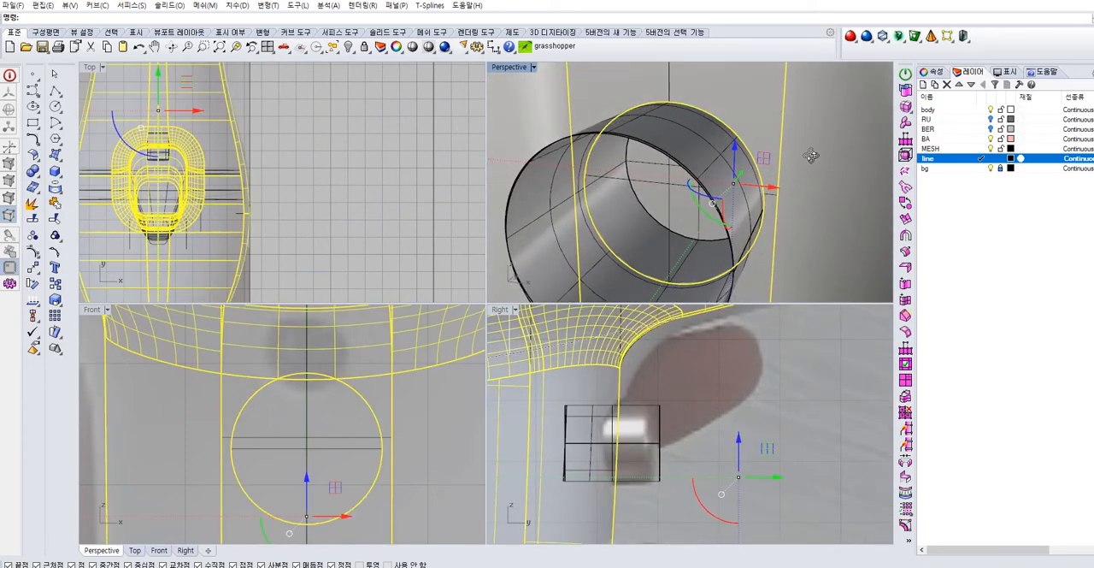
left_click(741, 186)
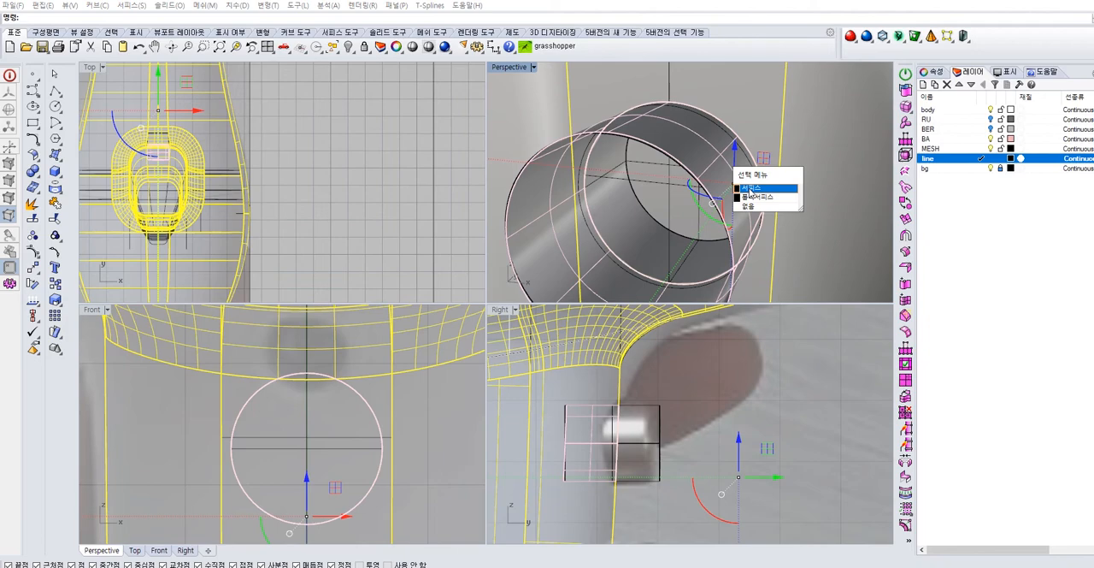
left_click(749, 188)
left_click(55, 202)
Inspect the capped button on the handle and its placement on the whole hair dryer in the perspective, right and front views
right_click_drag(823, 178, 724, 139)
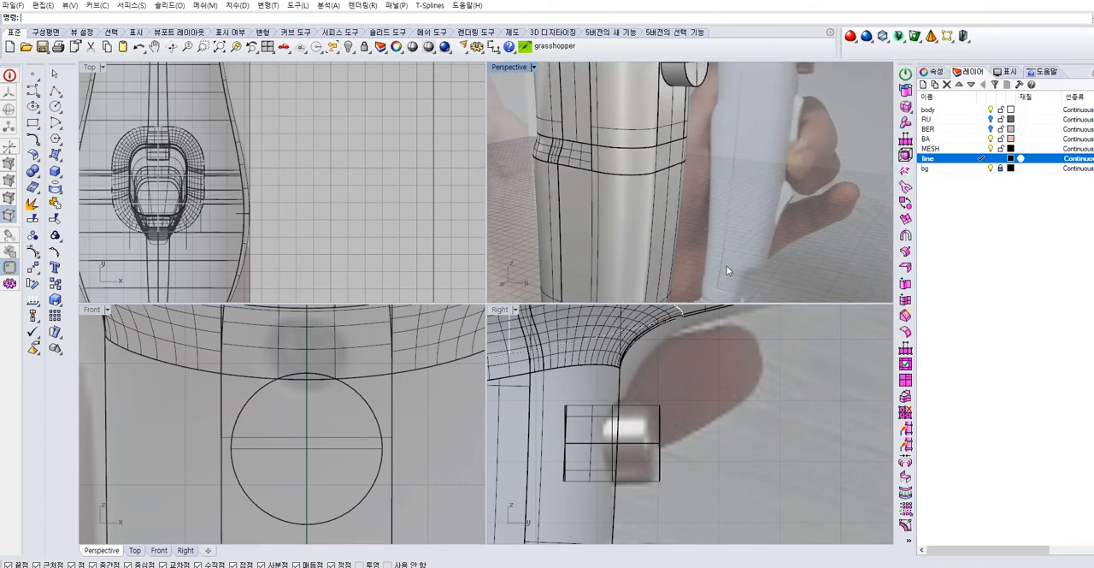
scroll(682, 451, "down", 6)
scroll(688, 432, "up", 10)
right_click_drag(741, 104, 685, 142, "shift")
scroll(728, 203, "up", 4)
right_click_drag(684, 141, 685, 186, "shift")
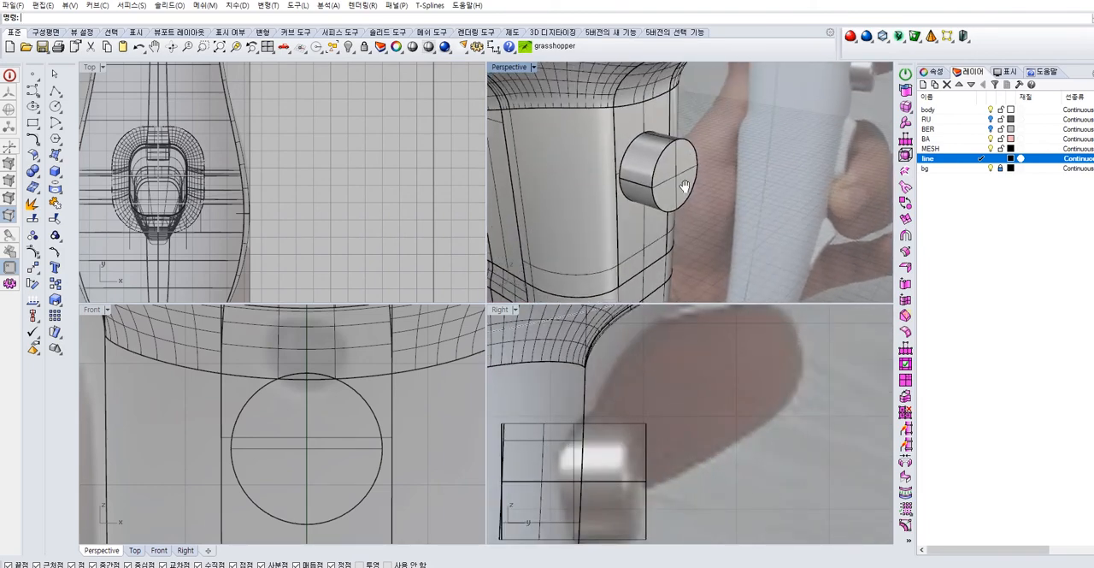
scroll(685, 185, "up", 4)
scroll(730, 257, "down", 12)
right_click_drag(730, 256, 717, 157, "shift")
scroll(654, 437, "down", 5)
scroll(622, 453, "up", 8)
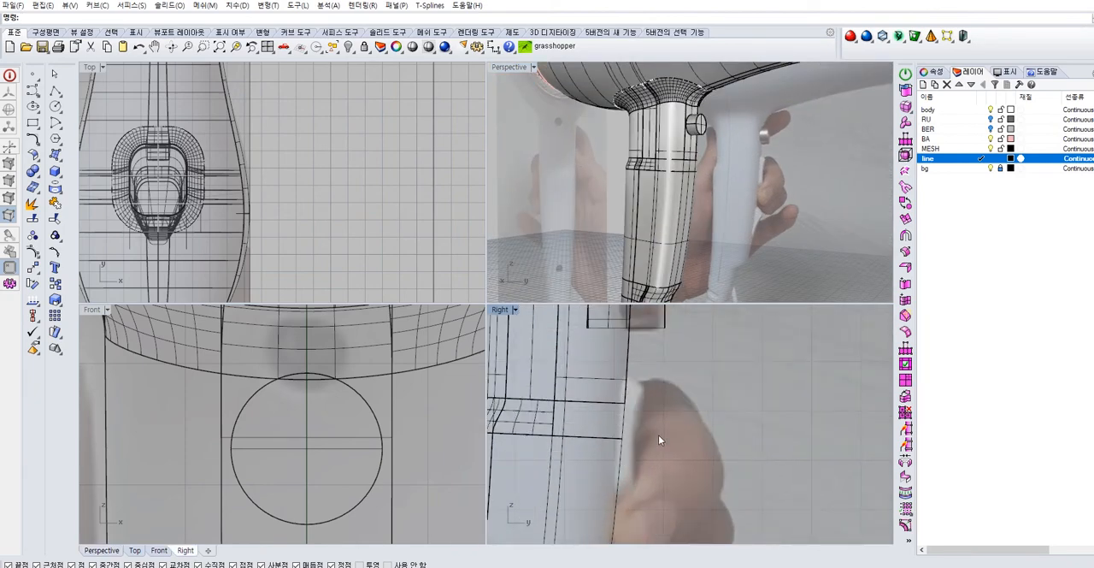
scroll(596, 438, "down", 5)
scroll(323, 380, "down", 3)
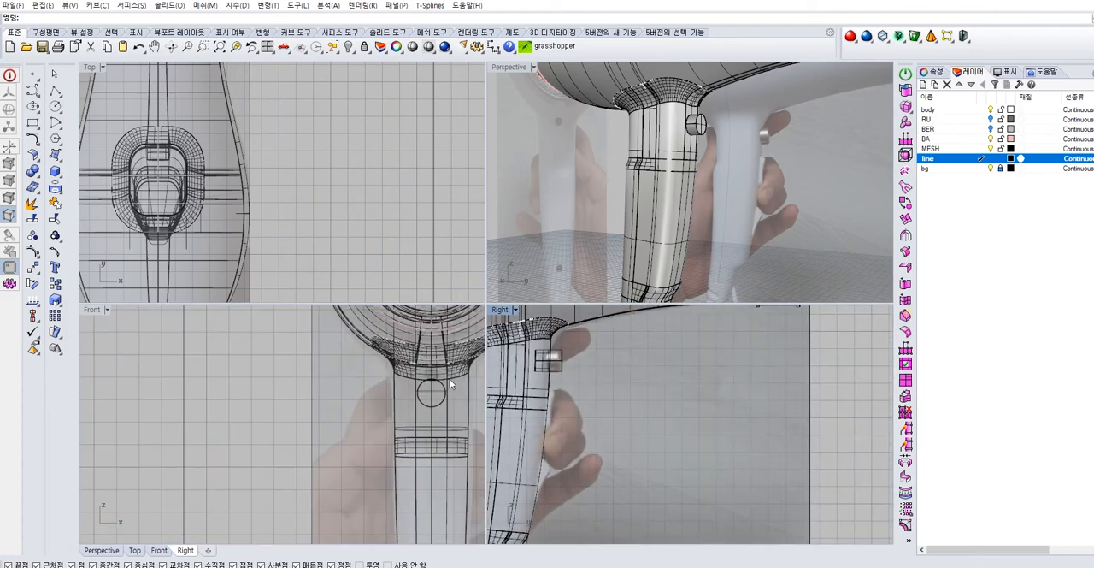
scroll(322, 379, "up", 8)
scroll(365, 384, "down", 6)
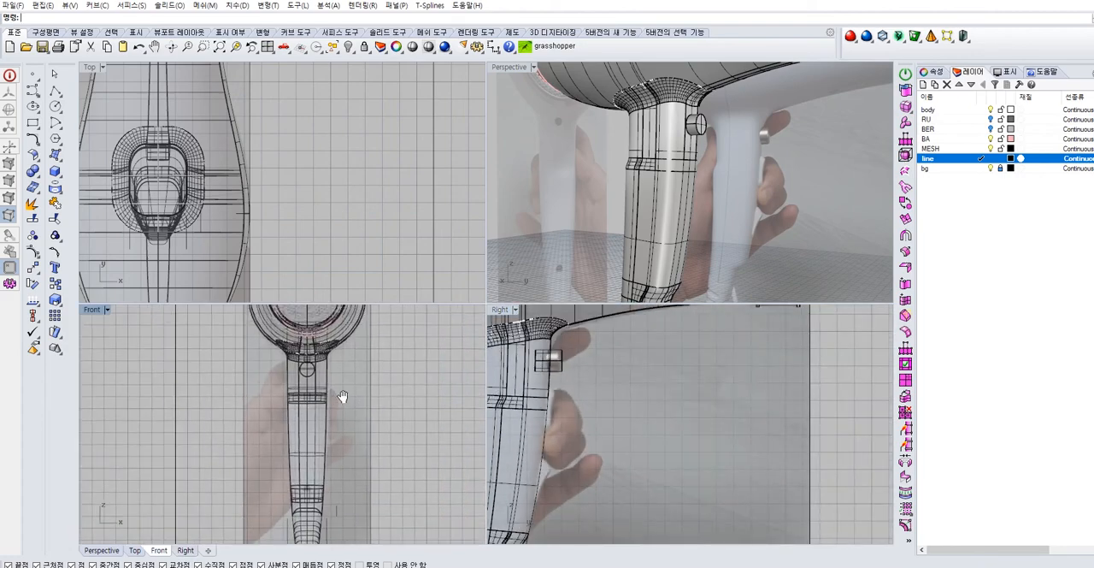
right_click_drag(617, 243, 685, 253)
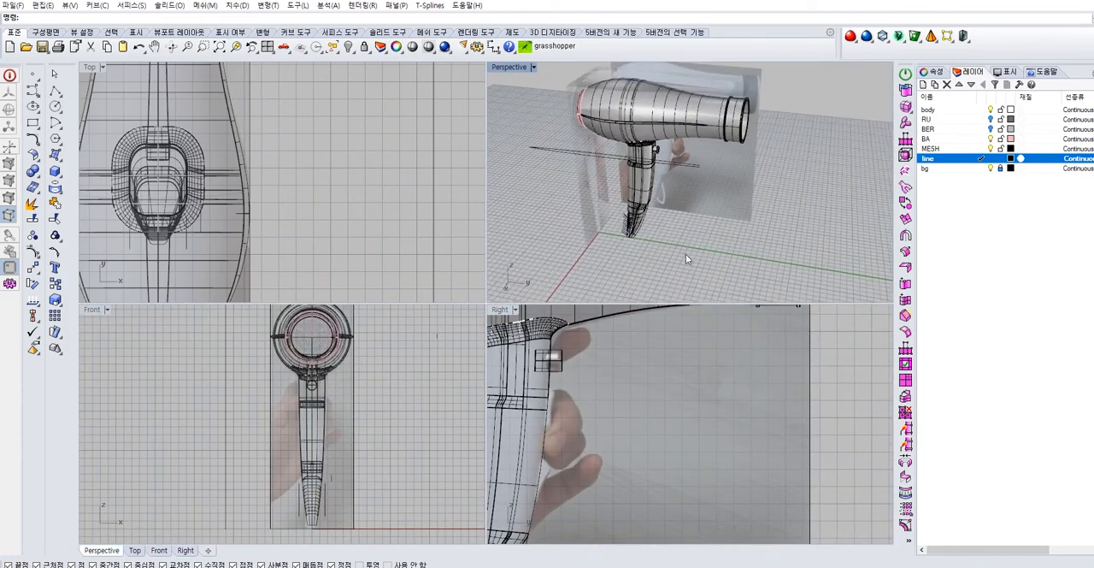
Save the hair dryer model
left_click(19, 6)
left_click(34, 65)
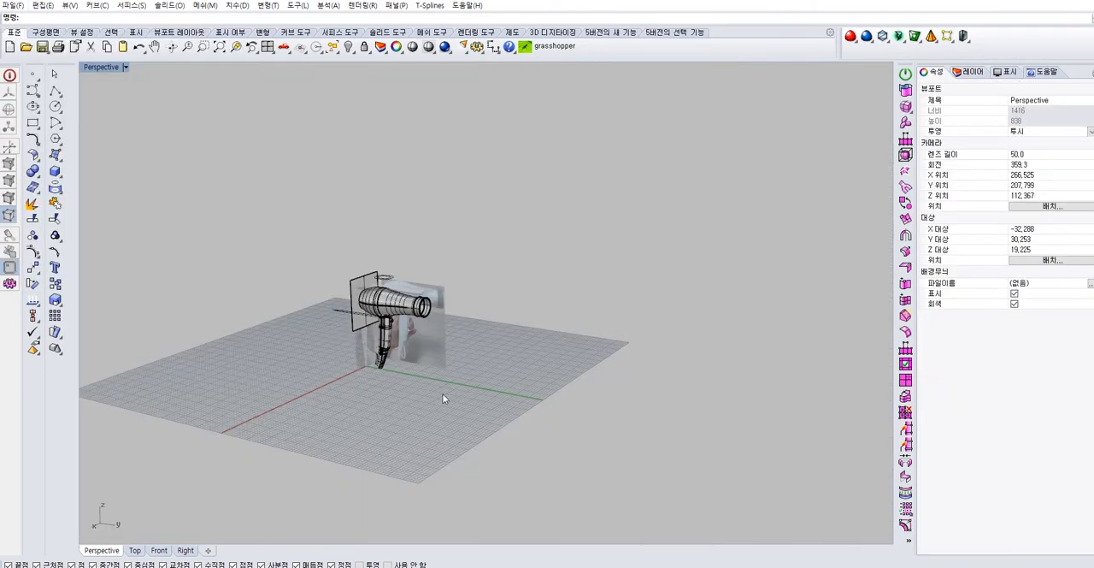
scroll(443, 327, "up", 5)
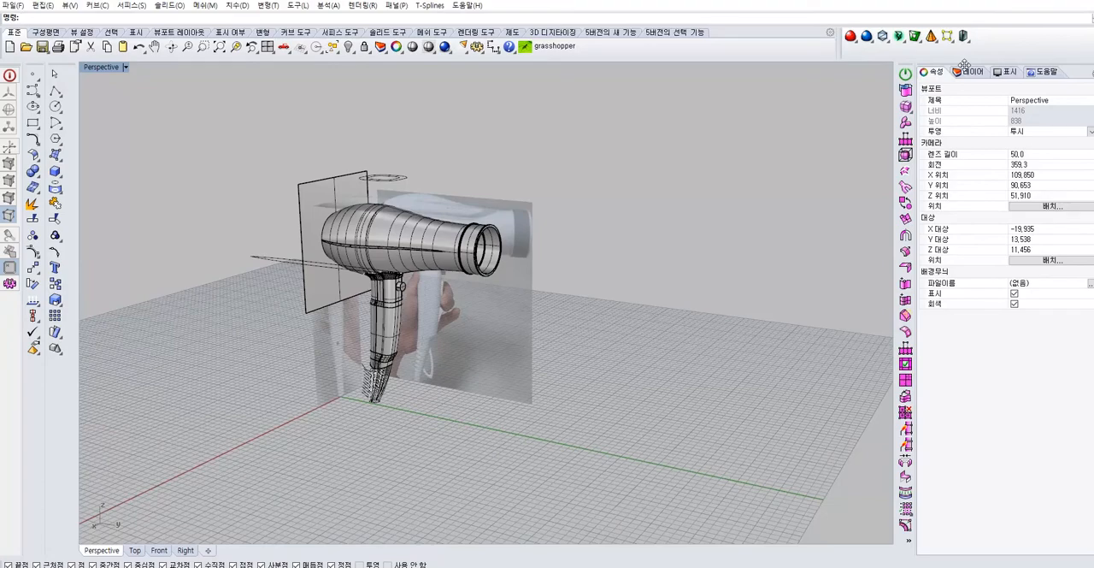
Make bg the current layer and hide the MESH, BA, body and line layers so only the reference pictures remain
left_click(974, 72)
left_click(991, 149)
left_click(991, 138)
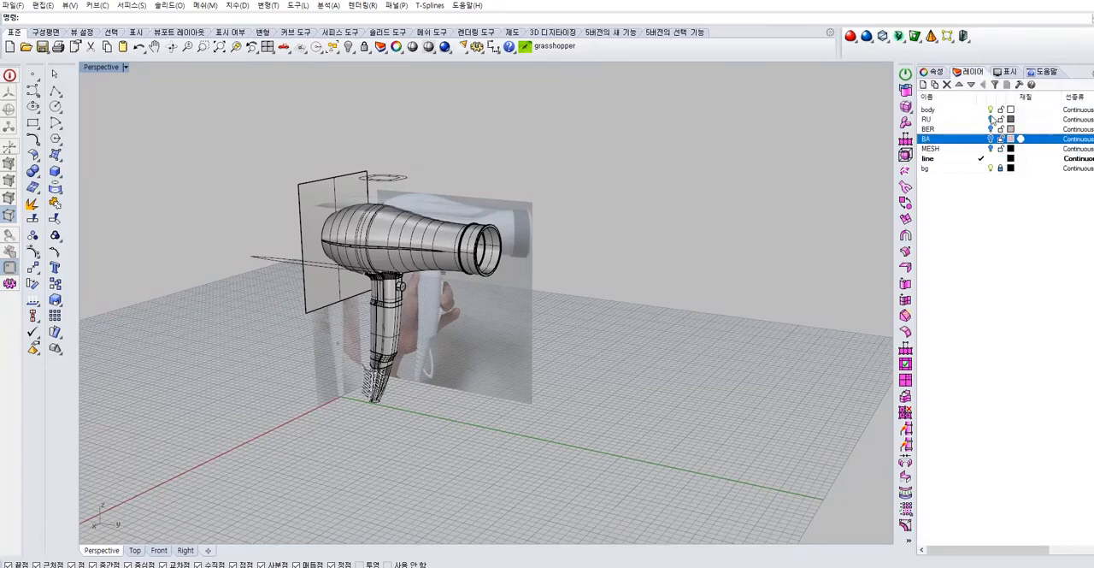
left_click(990, 110)
left_click(980, 167)
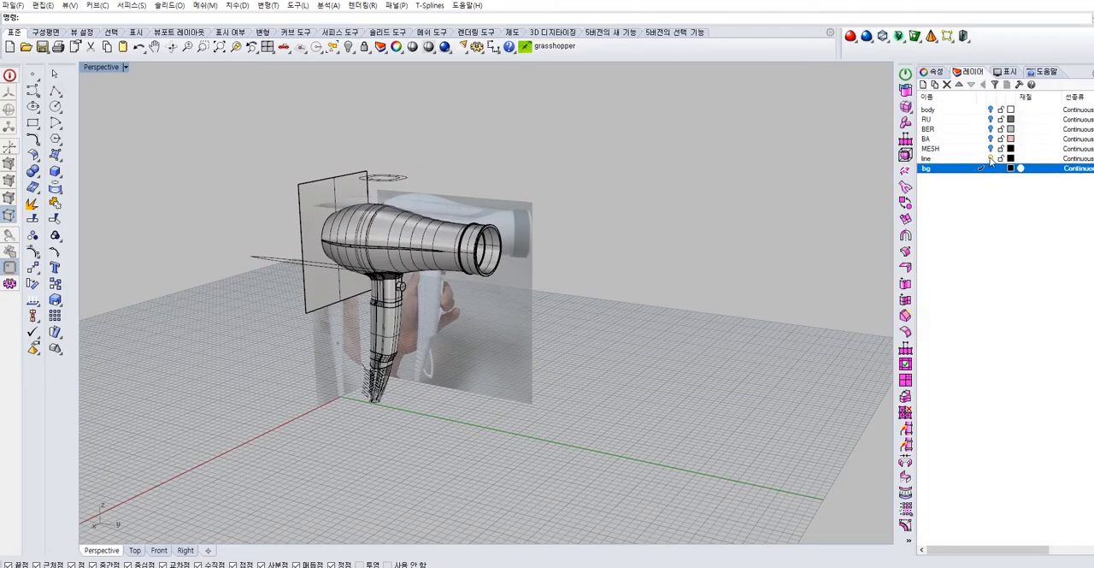
left_click(991, 158)
right_click_drag(702, 291, 662, 336)
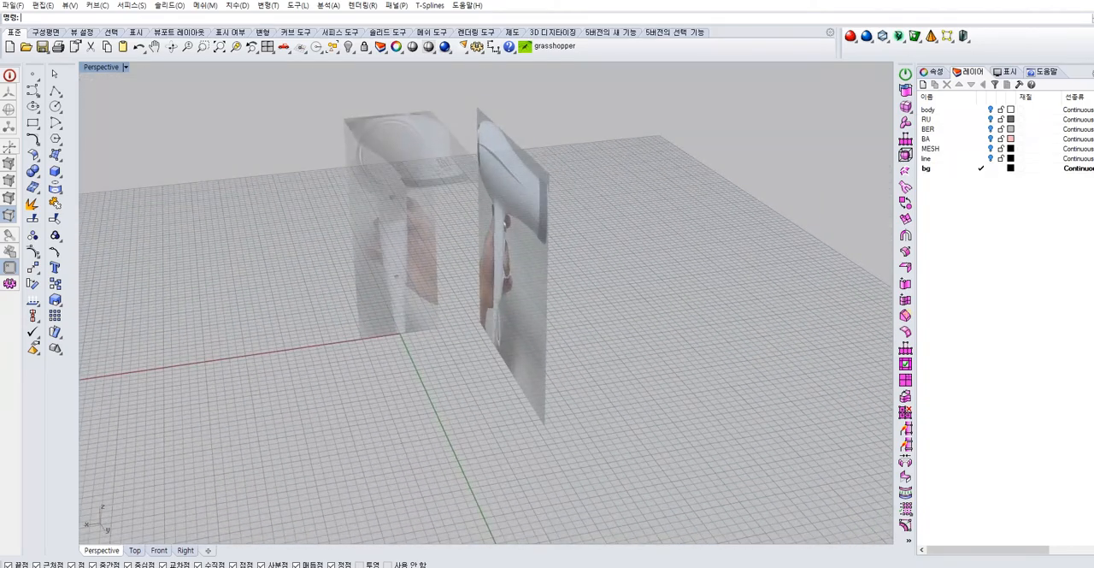
Switch to File Explorer and select the photo KakaoTalk_20201002_022621893_21 in the 드라이기 folder on drive E
key("alt+Tab")
scroll(850, 335, "down", 3)
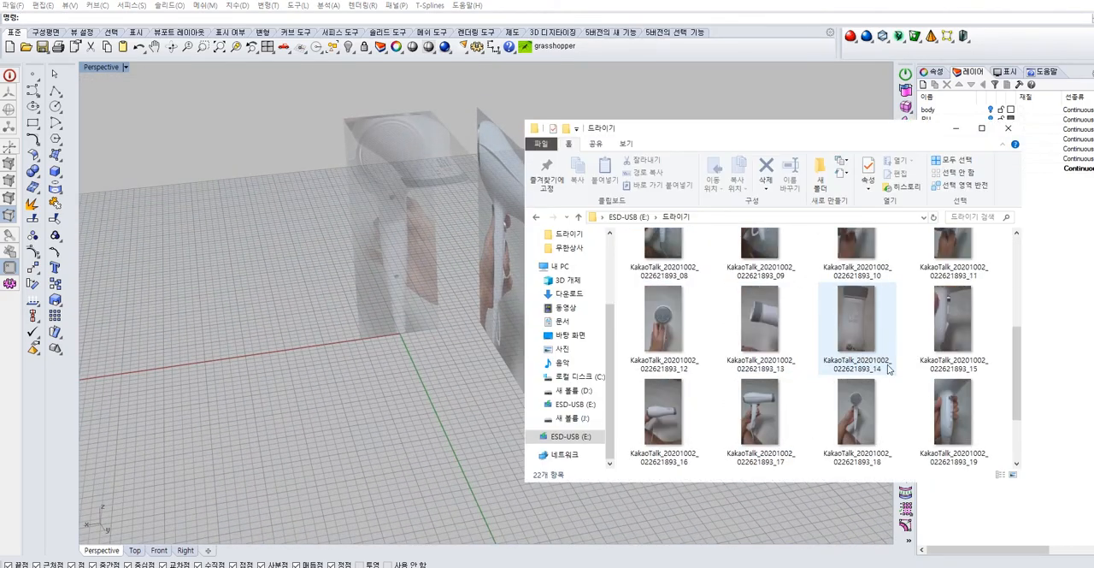
scroll(892, 402, "down", 2)
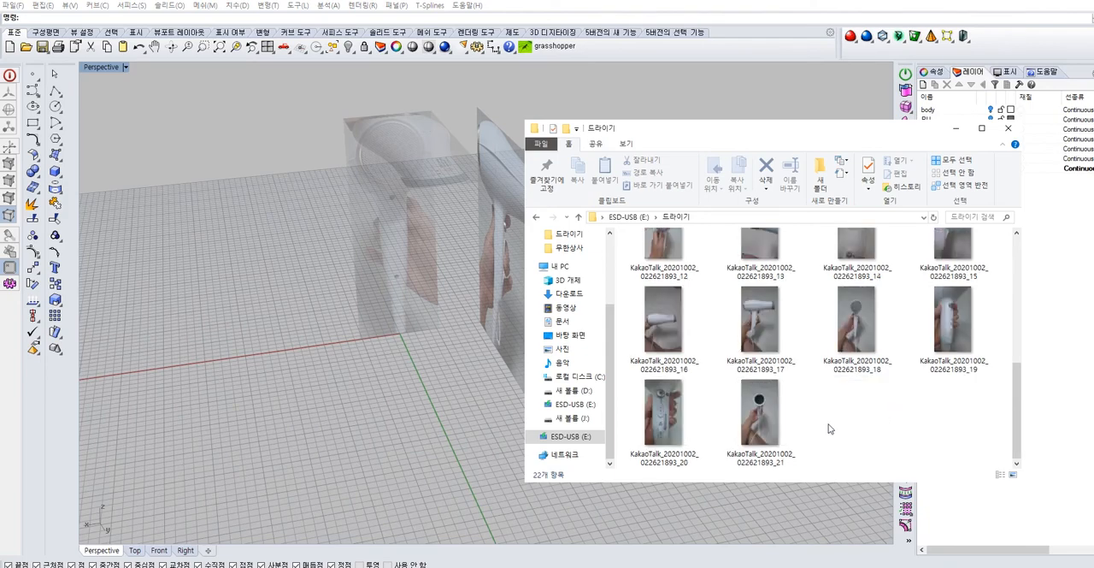
left_click(759, 421)
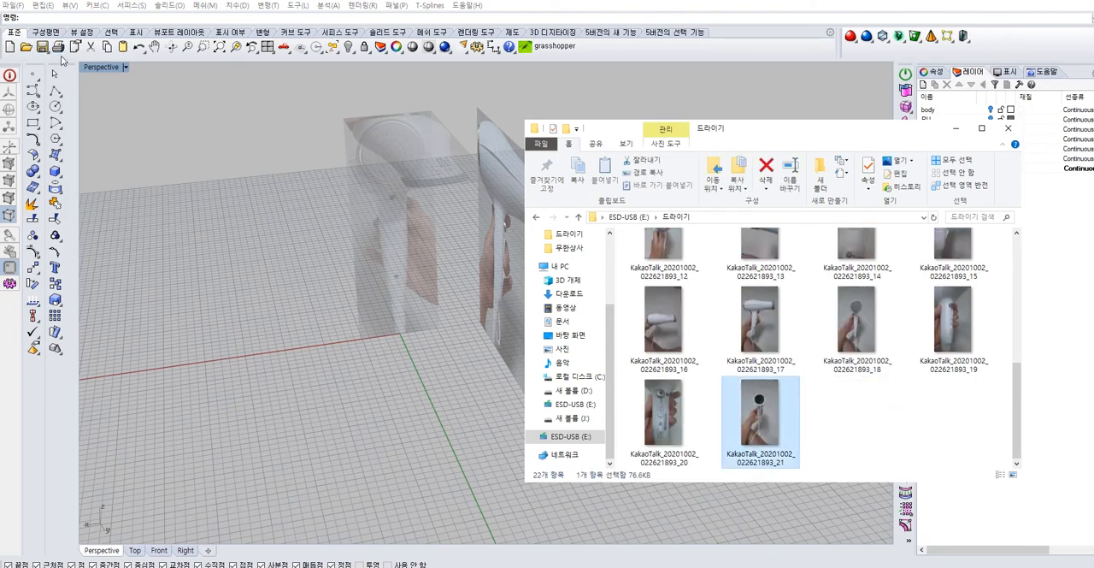
Place the photo KakaoTalk_20201002_022621893_21 as a picture frame in the Front view, starting at the lower corner of the existing front reference
double_click(101, 67)
scroll(428, 360, "down", 6)
left_click(411, 353)
right_click_drag(410, 352, 383, 392)
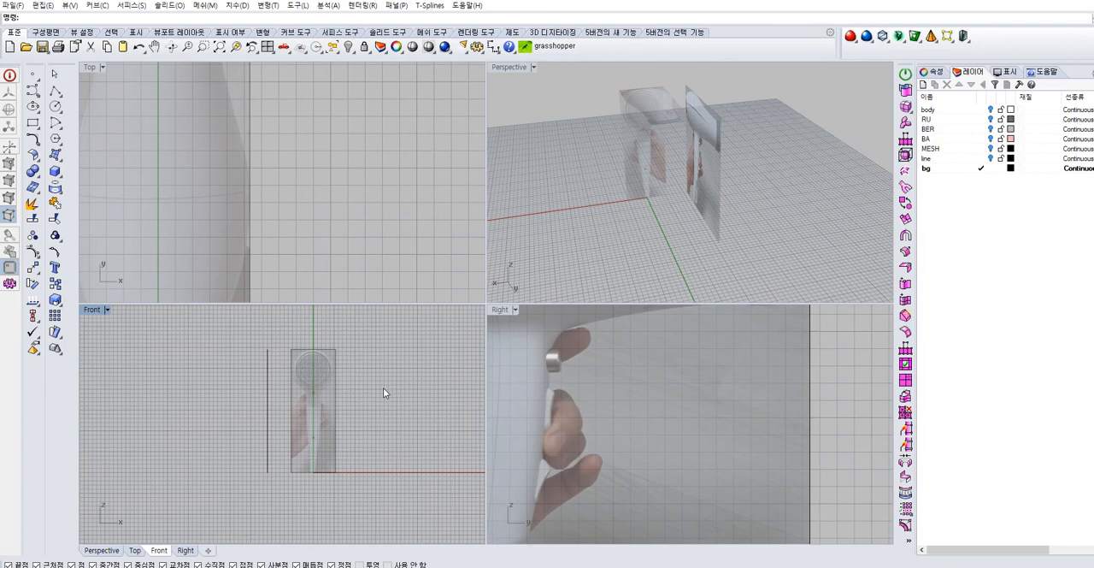
key("alt+Tab")
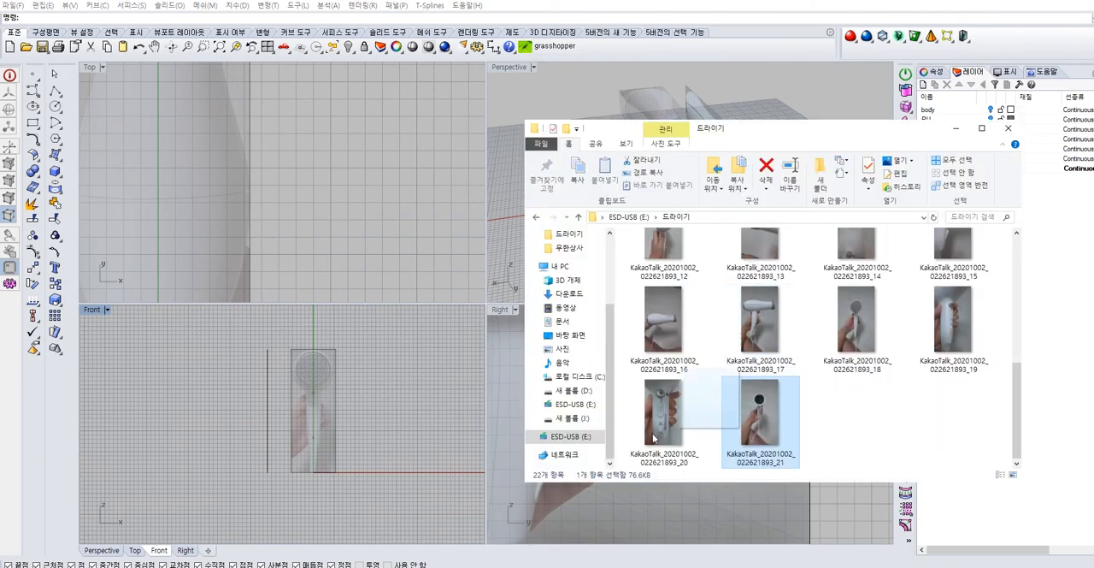
left_click_drag(413, 411, 413, 411)
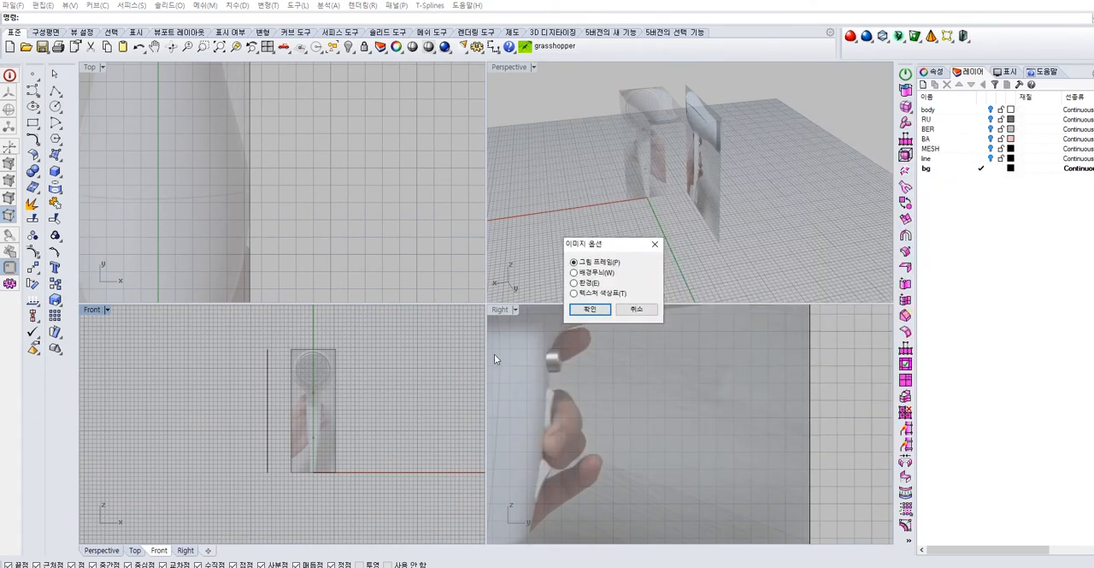
left_click(590, 310)
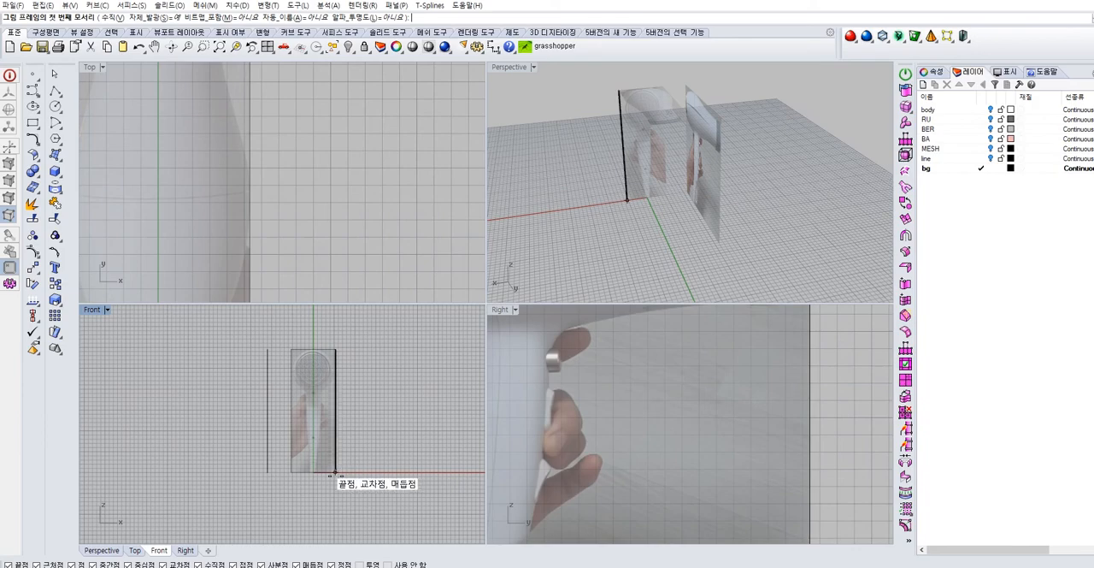
left_click(335, 472)
left_click(415, 471)
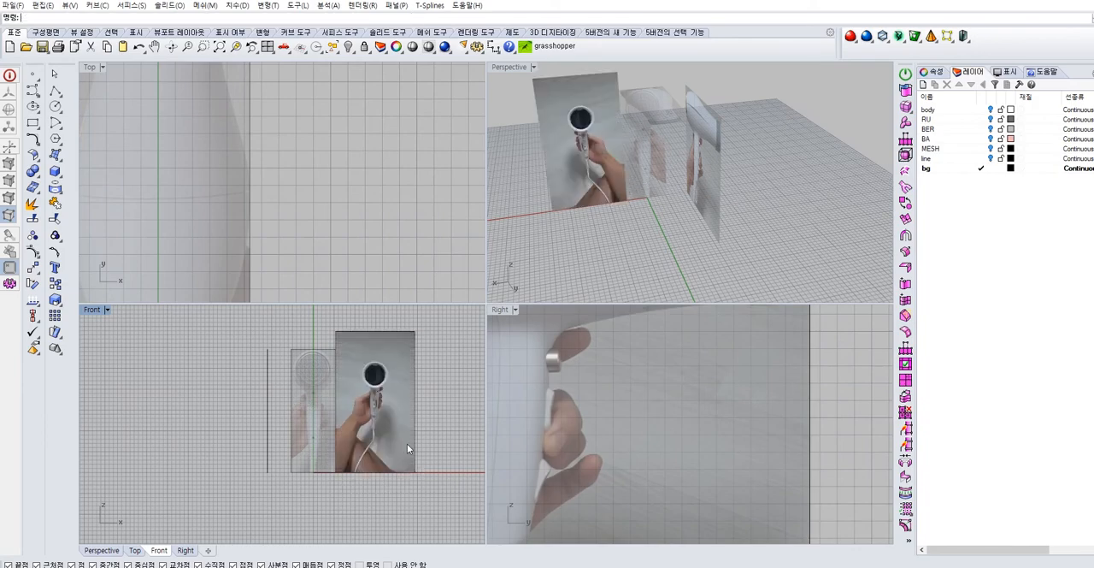
Enlarge the Front view and move the new picture sideways, leaving a gap beside the existing front reference
double_click(93, 312)
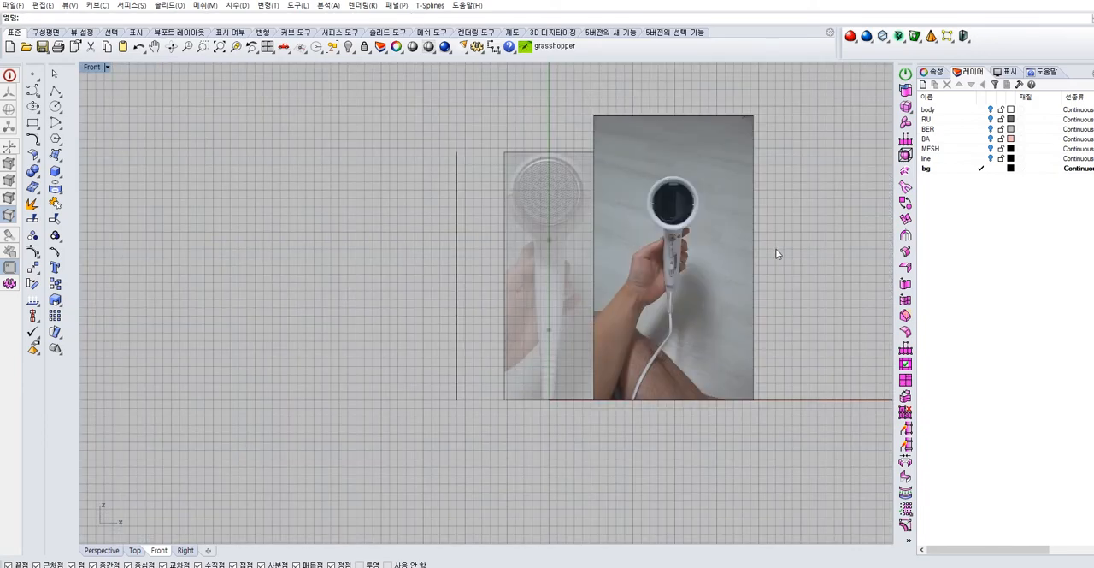
right_click_drag(777, 251, 610, 281)
scroll(568, 270, "up", 2)
scroll(568, 270, "up", 4)
scroll(537, 273, "down", 4)
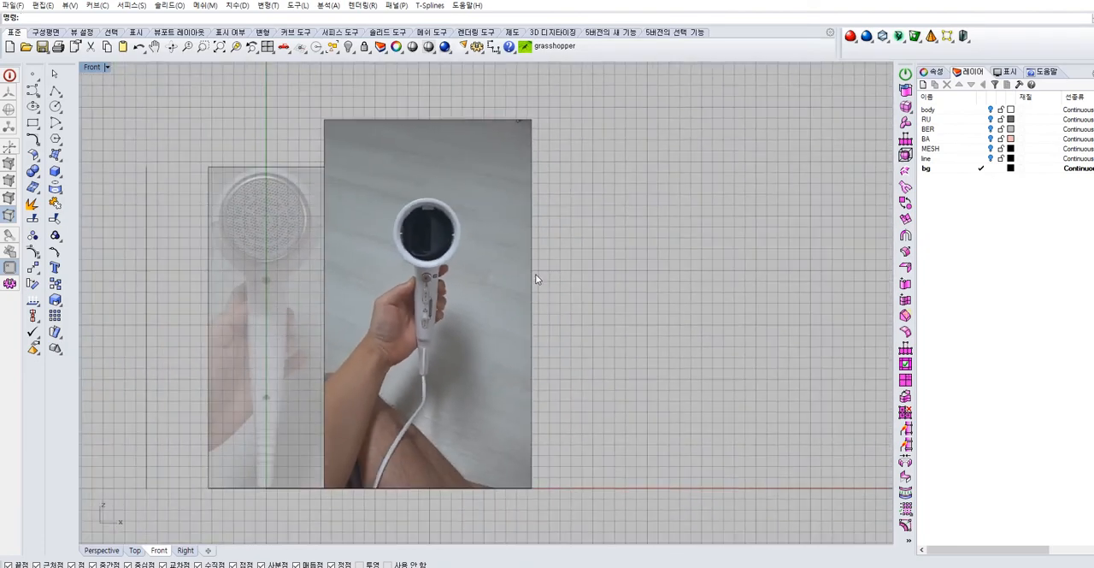
right_click_drag(537, 272, 342, 275)
left_click(337, 276)
left_click_drag(368, 289, 526, 296)
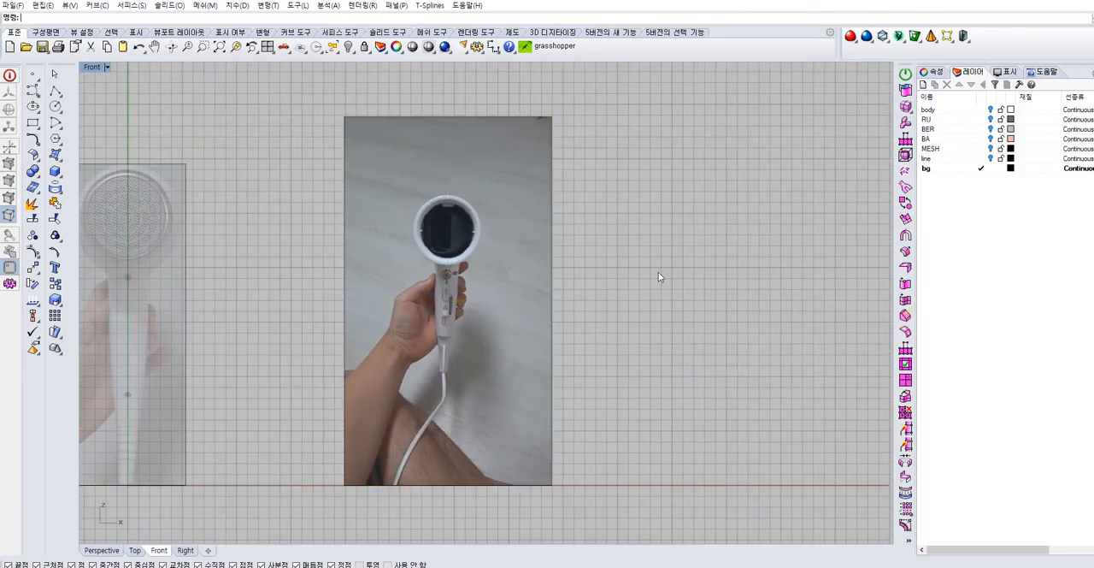
Draw a horizontal line across the new picture and move it to the upper edge of the dryer head
left_click(658, 271)
scroll(454, 194, "up", 6)
right_click_drag(472, 178, 450, 222)
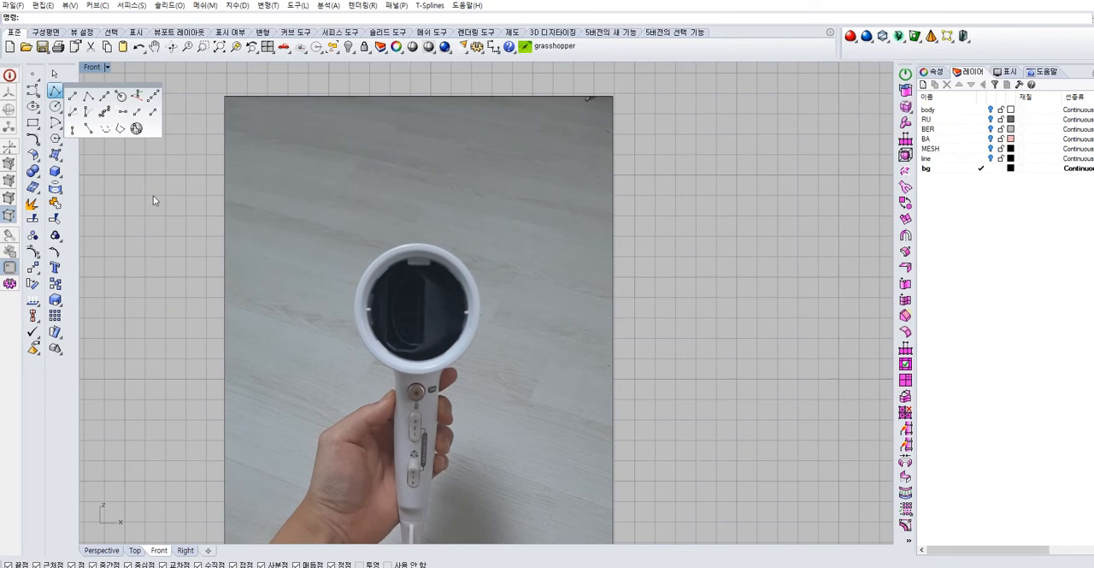
left_click(205, 203)
left_click(649, 207)
key("Return")
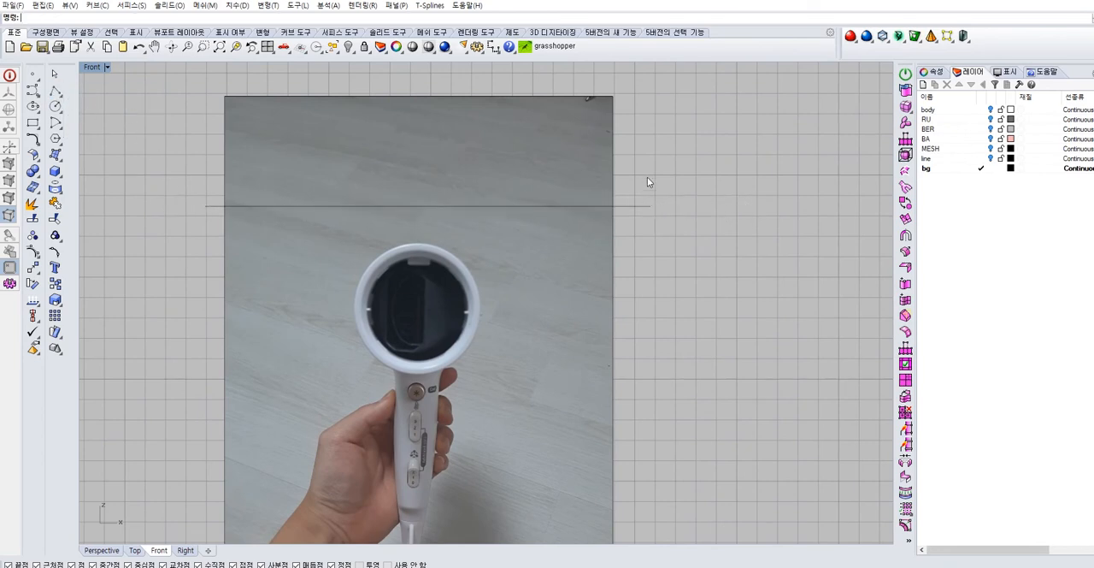
scroll(380, 182, "up", 4)
left_click_drag(459, 183, 458, 262)
scroll(546, 246, "down", 10)
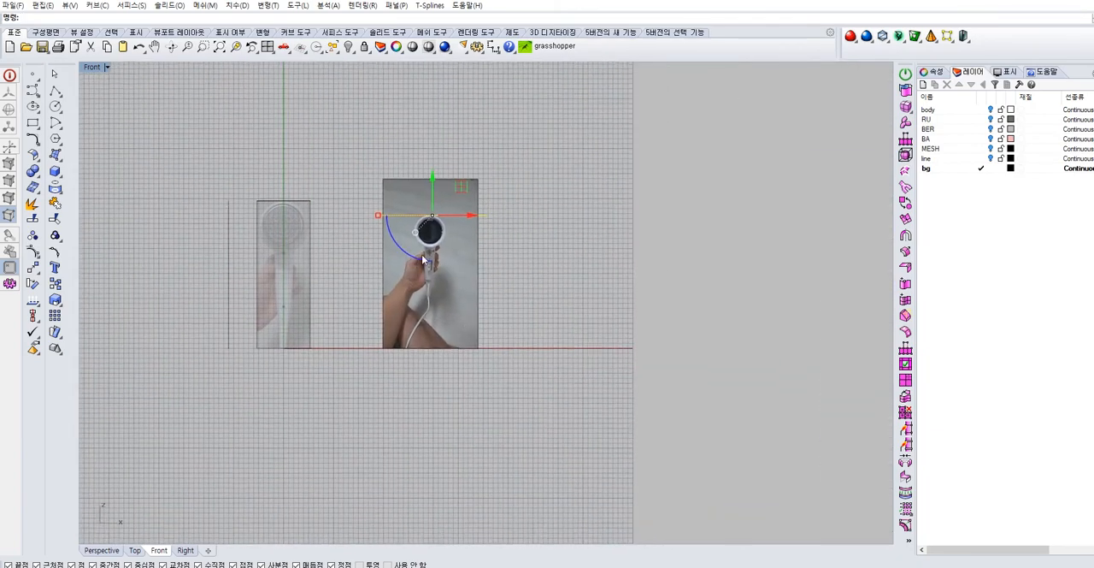
Copy the horizontal line down to the lower end of the dryer's handle
scroll(422, 260, "up", 5)
left_click_drag(444, 156, 442, 327, "alt")
scroll(406, 396, "up", 10)
right_click_drag(589, 226, 475, 300)
scroll(443, 364, "up", 4)
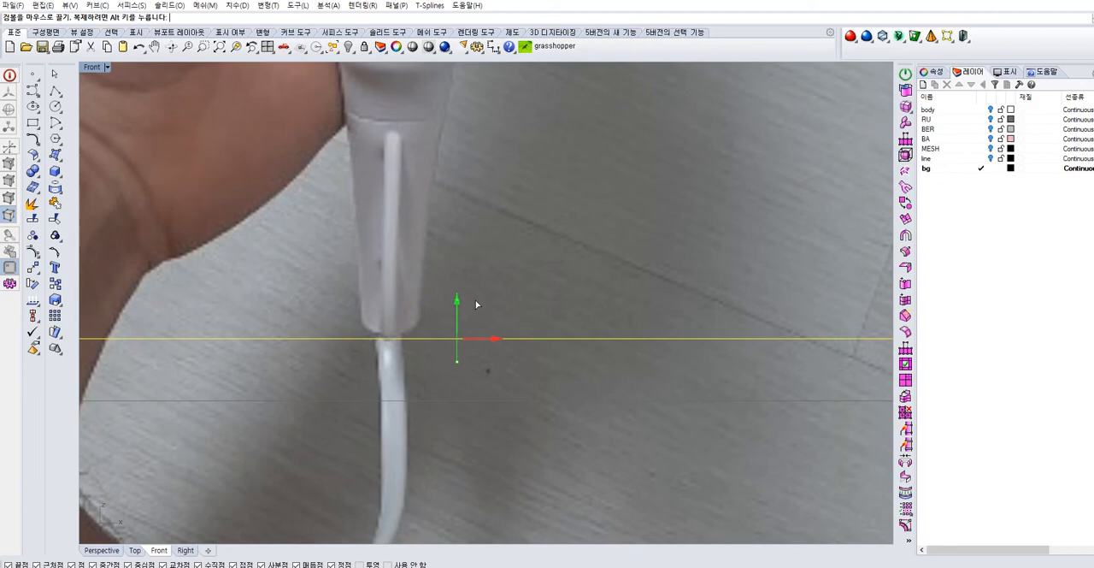
scroll(504, 231, "down", 3)
scroll(504, 231, "down", 8)
right_click_drag(521, 238, 465, 396)
Trim away the parts of the picture above and below the two horizontal lines
left_click_drag(441, 379, 401, 459)
key("Return")
left_click(330, 157)
left_click(529, 436)
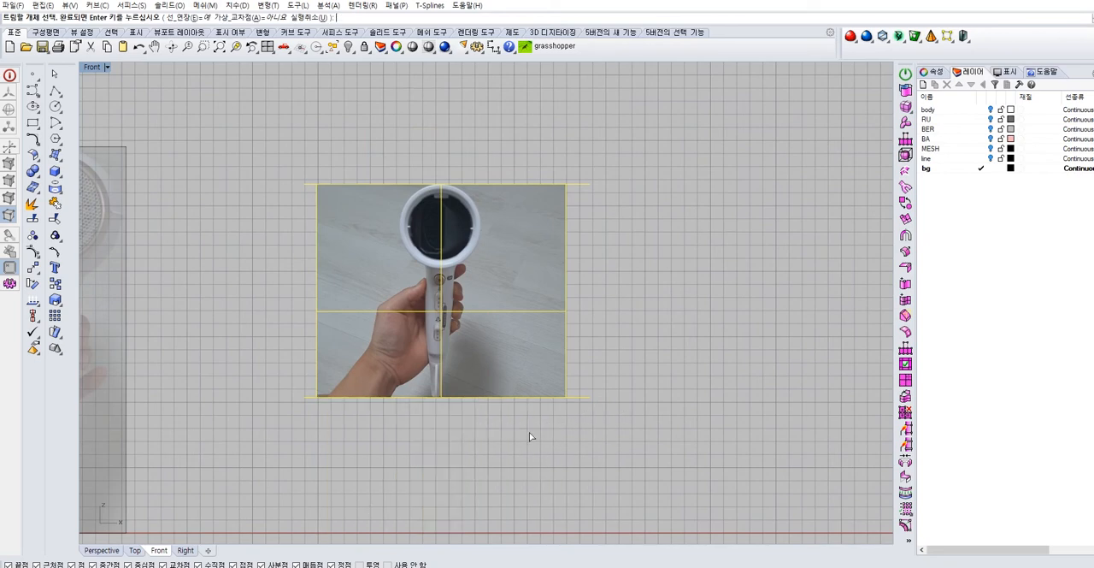
key("Return")
Rotate the trimmed picture slightly to straighten the tilted dryer handle
scroll(433, 301, "up", 4)
left_click(457, 325)
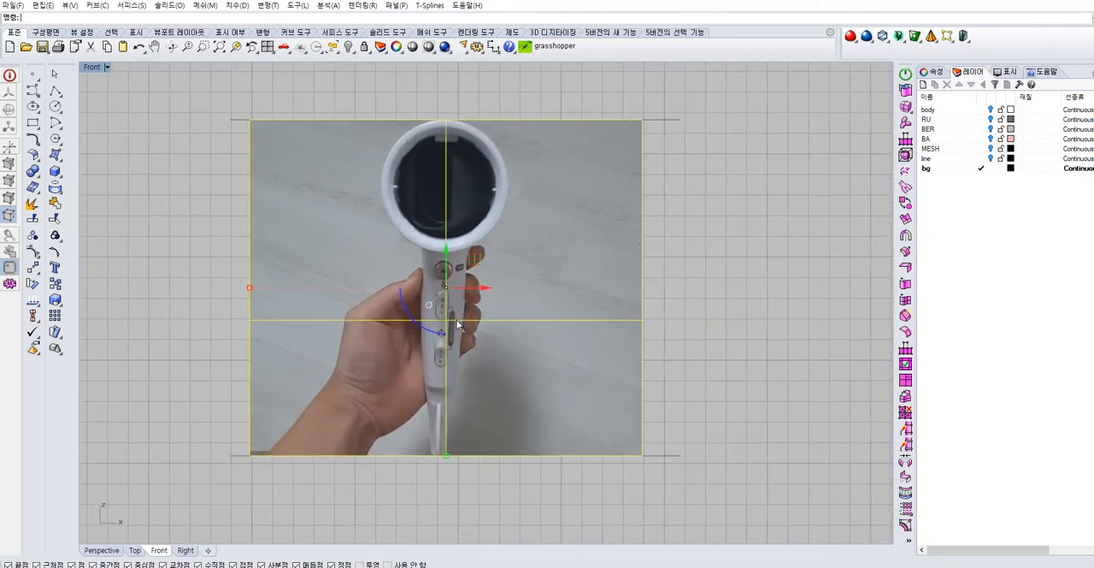
left_click_drag(400, 297, 398, 304)
scroll(501, 298, "up", 4)
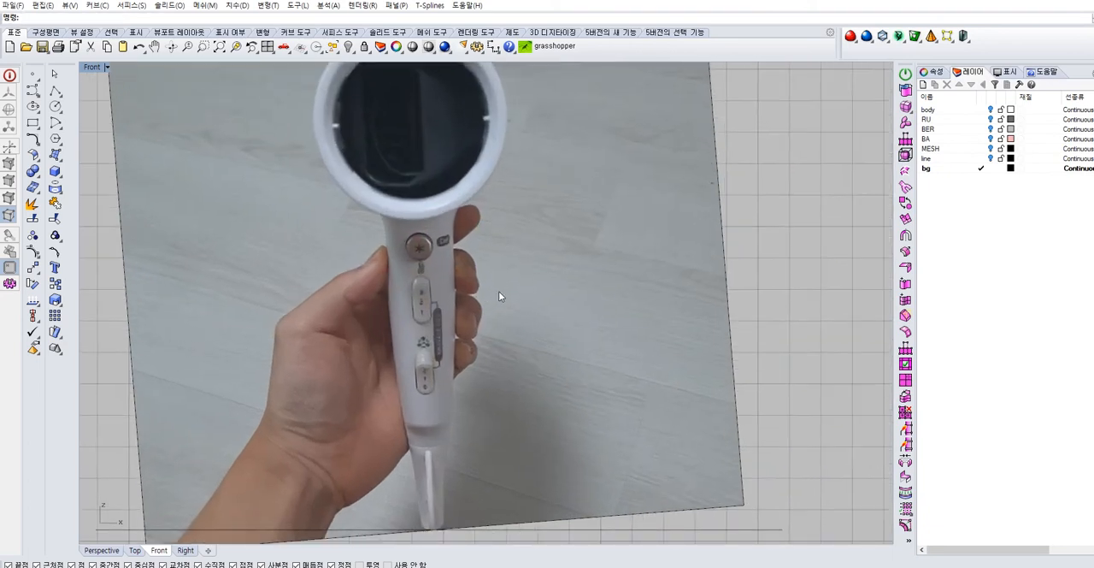
scroll(495, 282, "down", 2)
key("Escape")
scroll(293, 198, "down", 3)
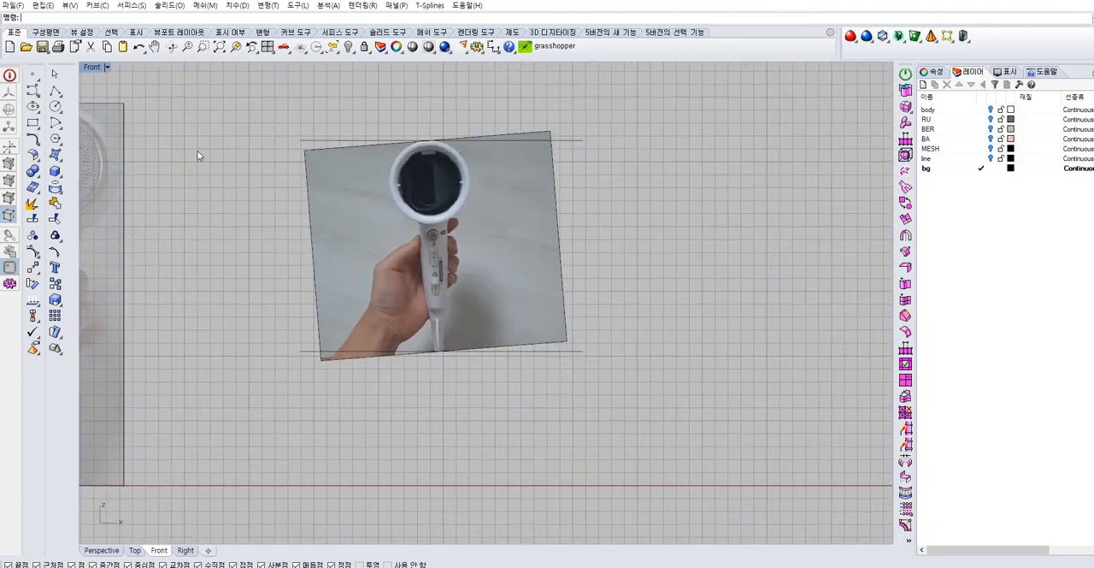
Draw a vertical guide line through the dryer on the trimmed picture
left_click(55, 92)
left_click(426, 101)
left_click(386, 453)
key("Return")
right_click_drag(440, 258, 446, 248)
scroll(447, 248, "up", 4)
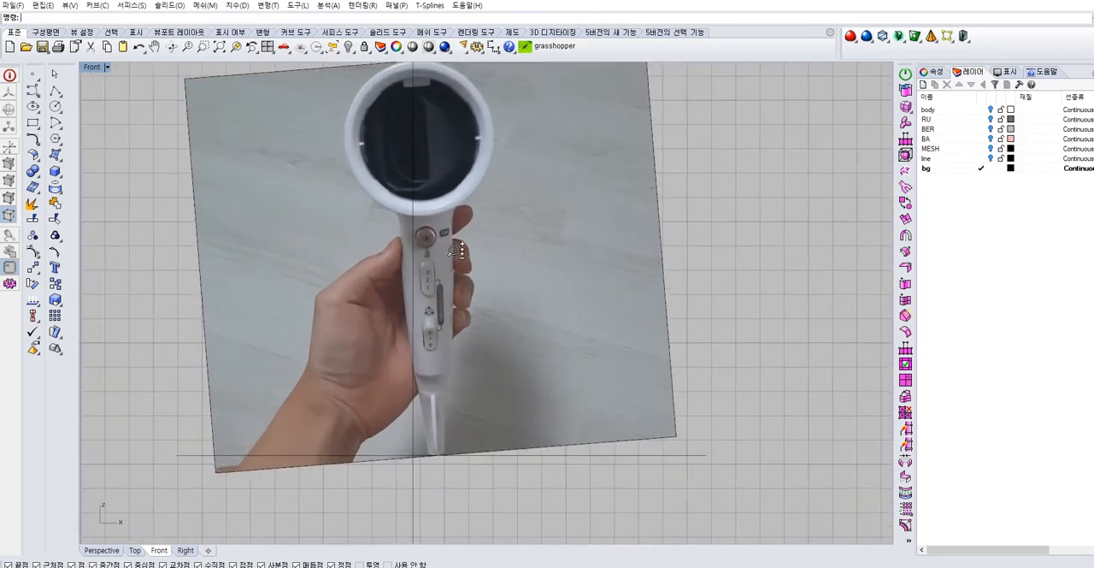
Rotate the trimmed picture about its bottom midpoint to align the handle with the vertical guide line
left_click(581, 317)
left_click_drag(481, 316, 458, 319)
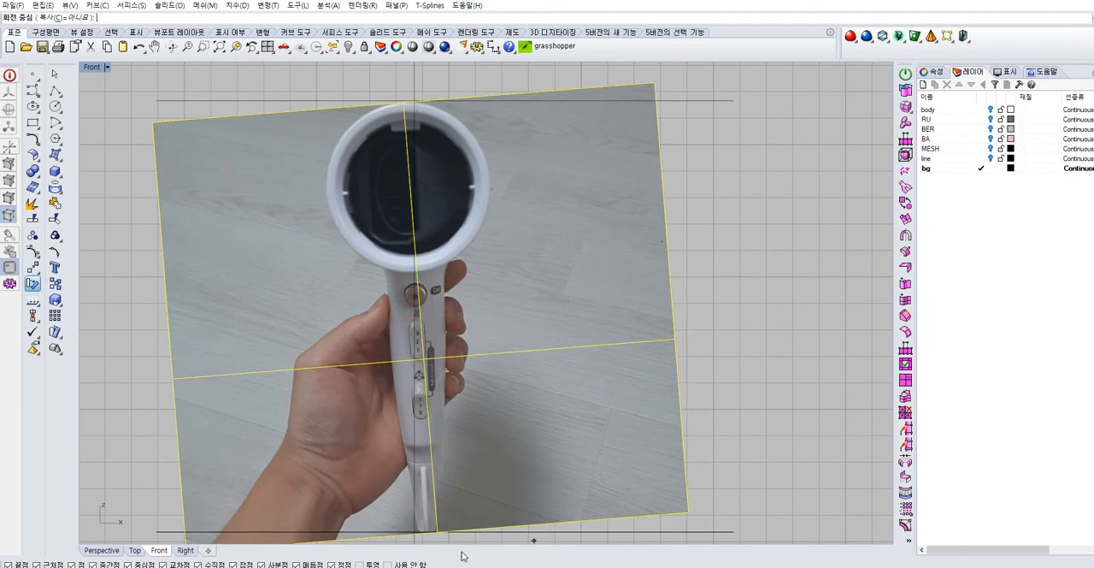
left_click(437, 532)
left_click(193, 86)
key("Escape")
left_click_drag(466, 324, 453, 319)
left_click(746, 309)
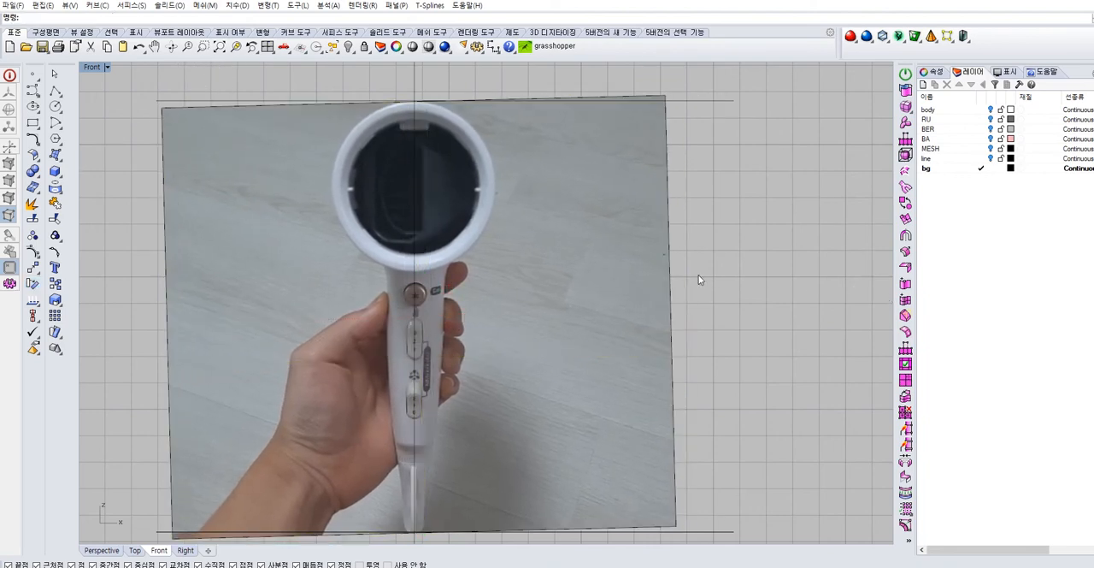
Undo the picture's rotations, the vertical guide line and the trim, restoring the full picture with its two horizontal lines
scroll(696, 271, "down", 2)
left_click_drag(755, 101, 708, 160)
left_click(796, 217)
scroll(748, 245, "down", 4)
left_click(618, 285)
left_click(730, 261)
key("ctrl+z")
key("ctrl+z")
key("ctrl+z")
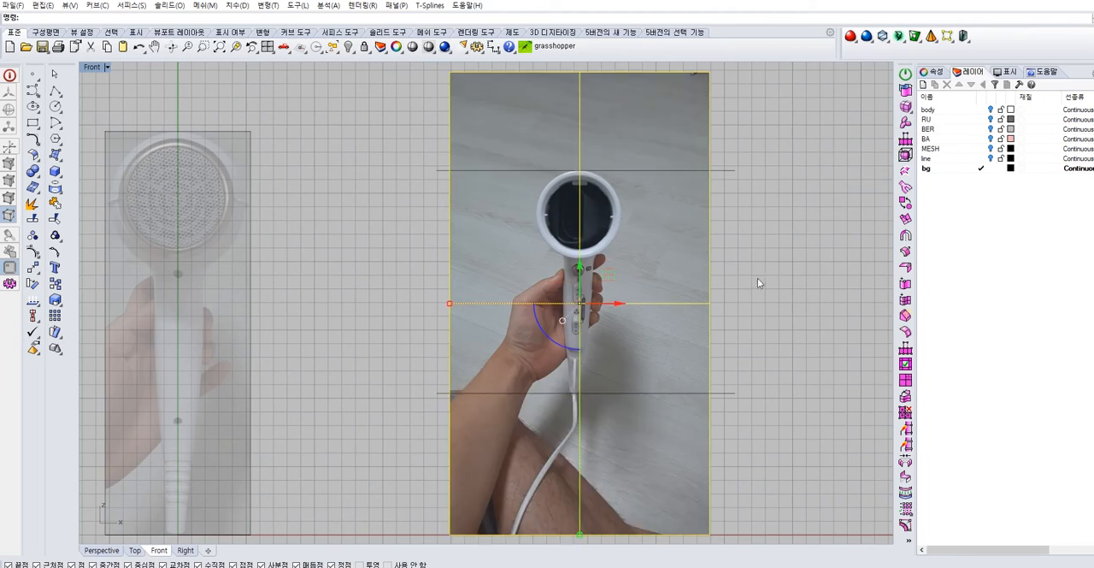
scroll(726, 256, "up", 3)
scroll(752, 251, "down", 2)
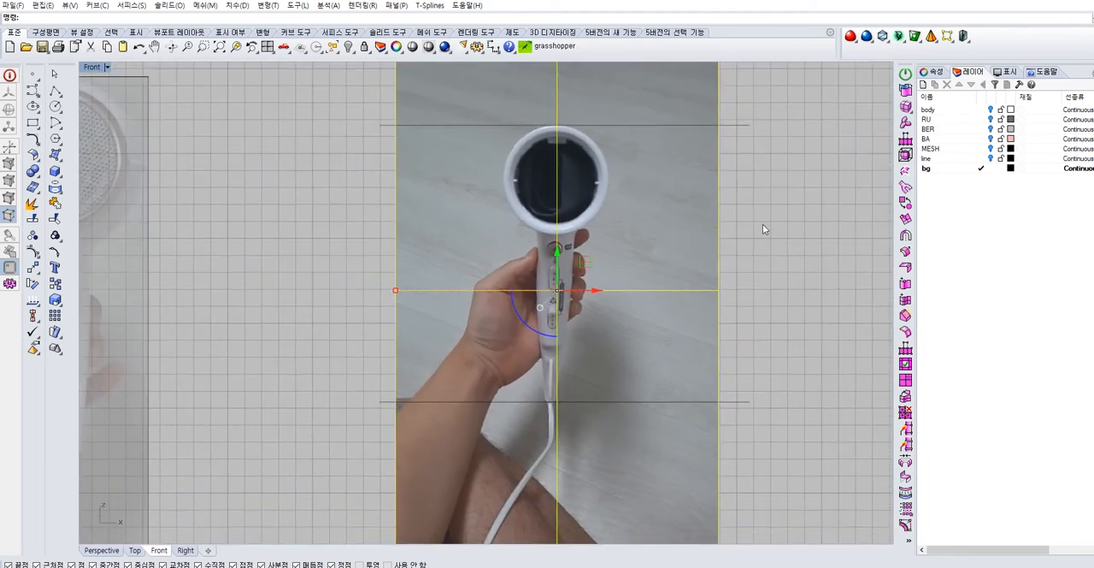
scroll(763, 224, "down", 4)
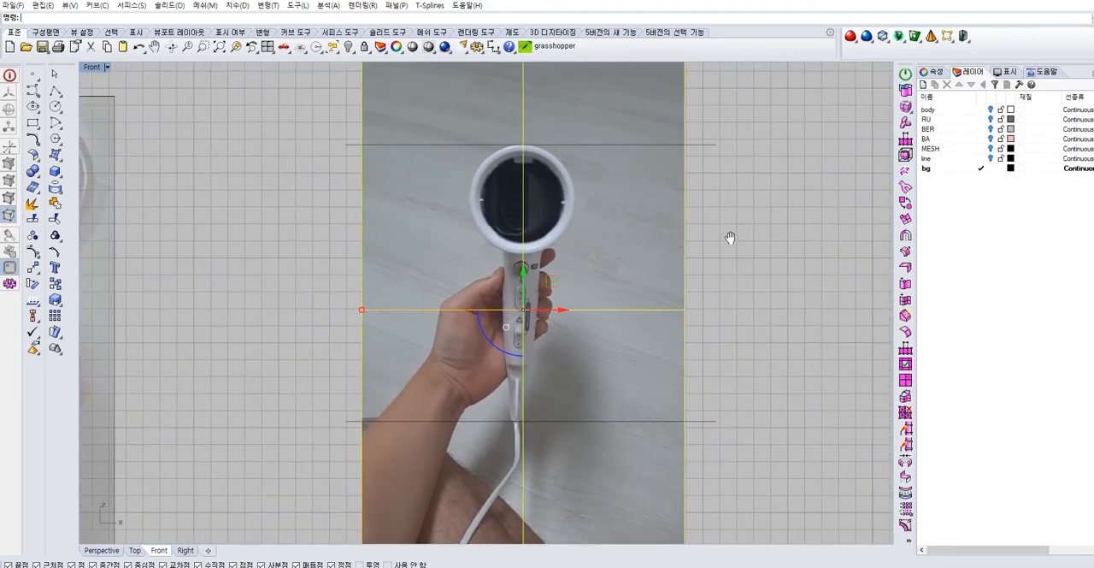
left_click(645, 282)
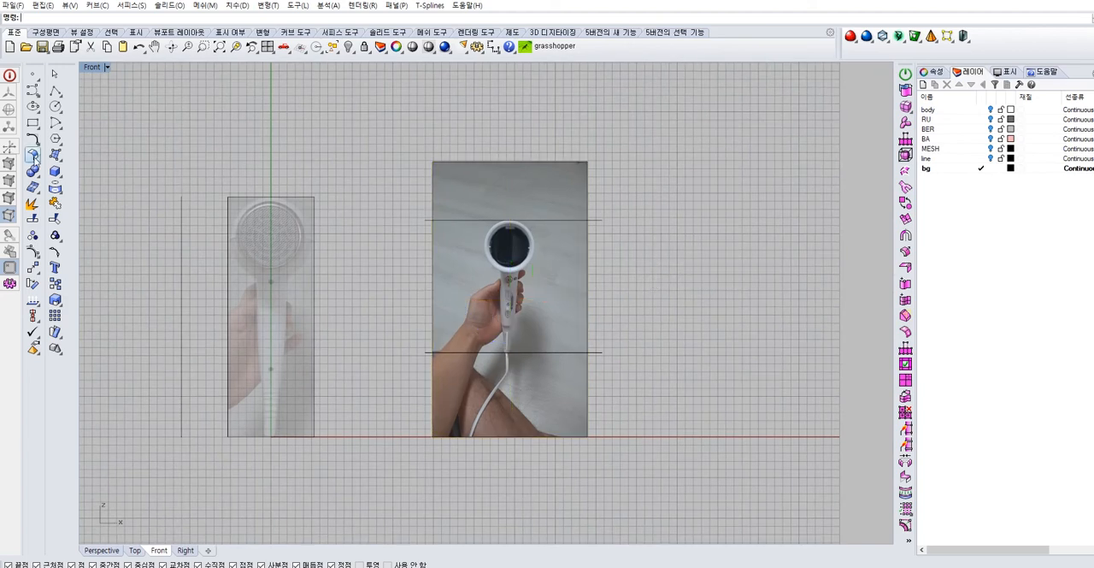
Draw a vertical guide line through the dryer over the full height of the untrimmed picture
left_click(54, 91)
left_click(508, 137)
left_click(500, 515)
key("Return")
Rotate the full picture slightly about its bottom midpoint to bring the dryer upright along the vertical guide line
scroll(567, 360, "up", 3)
right_click_drag(588, 325, 591, 347)
left_click(553, 320)
scroll(553, 318, "down", 3)
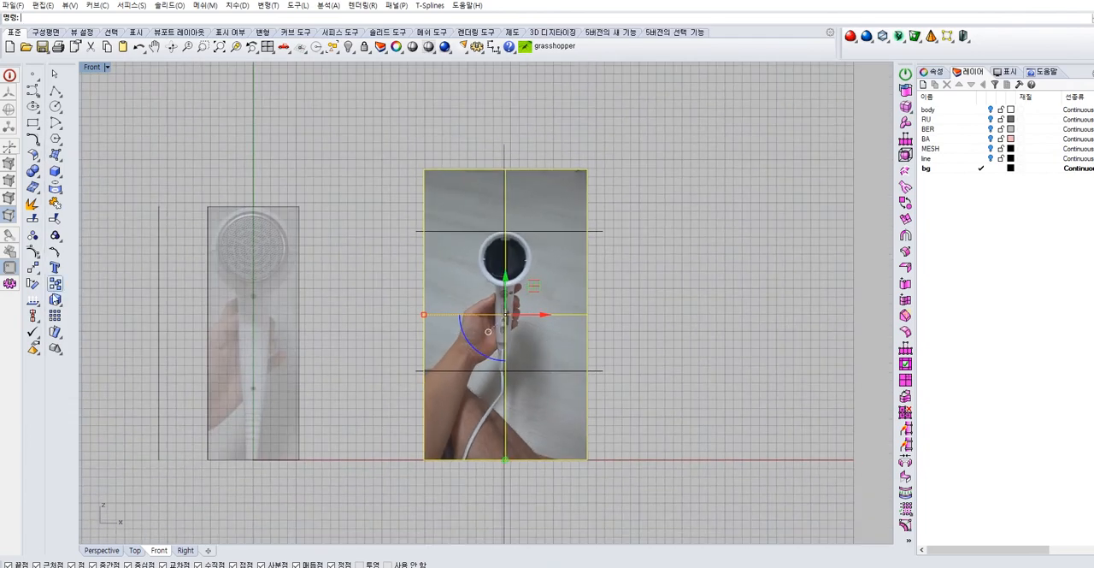
left_click(33, 283)
scroll(585, 384, "up", 2)
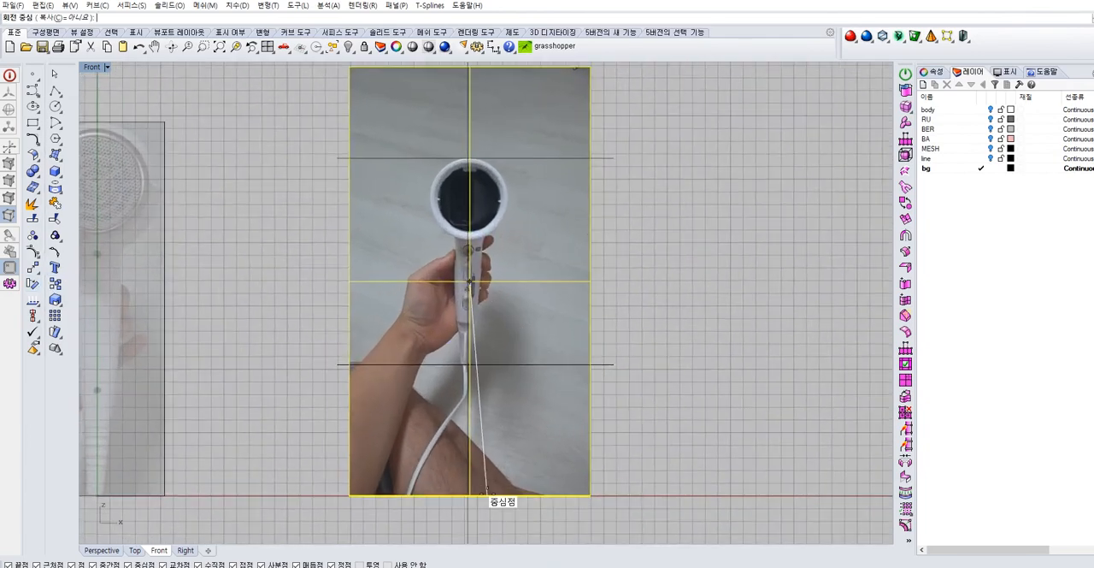
left_click(469, 495)
right_click_drag(530, 70, 500, 211)
left_click(437, 102)
left_click(433, 103)
scroll(491, 387, "up", 4)
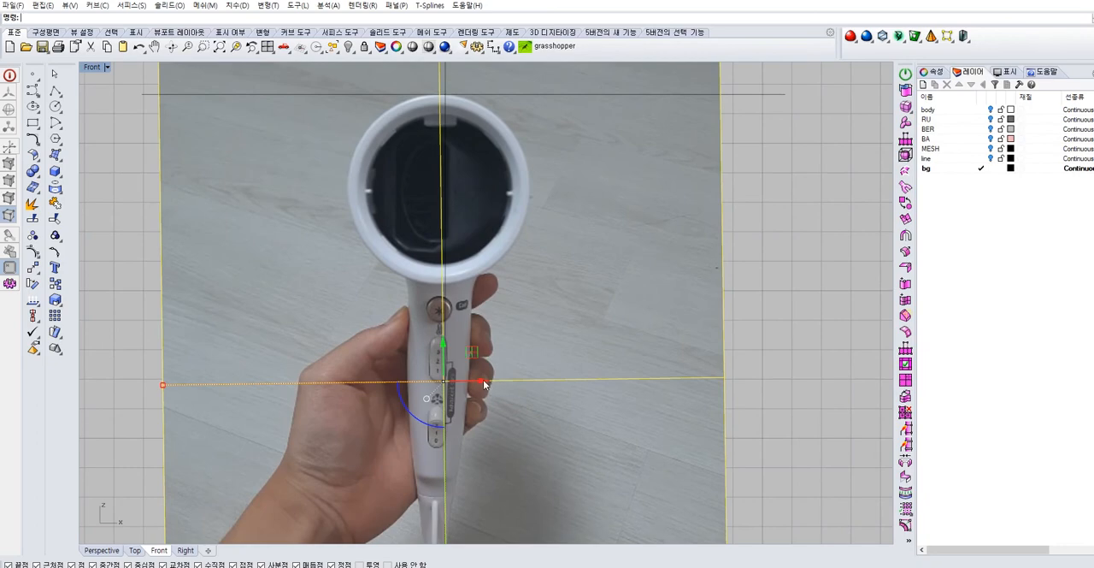
Shift the picture slightly to the right and rotate it a little further about its centre to straighten the handle
left_click_drag(485, 382, 491, 383)
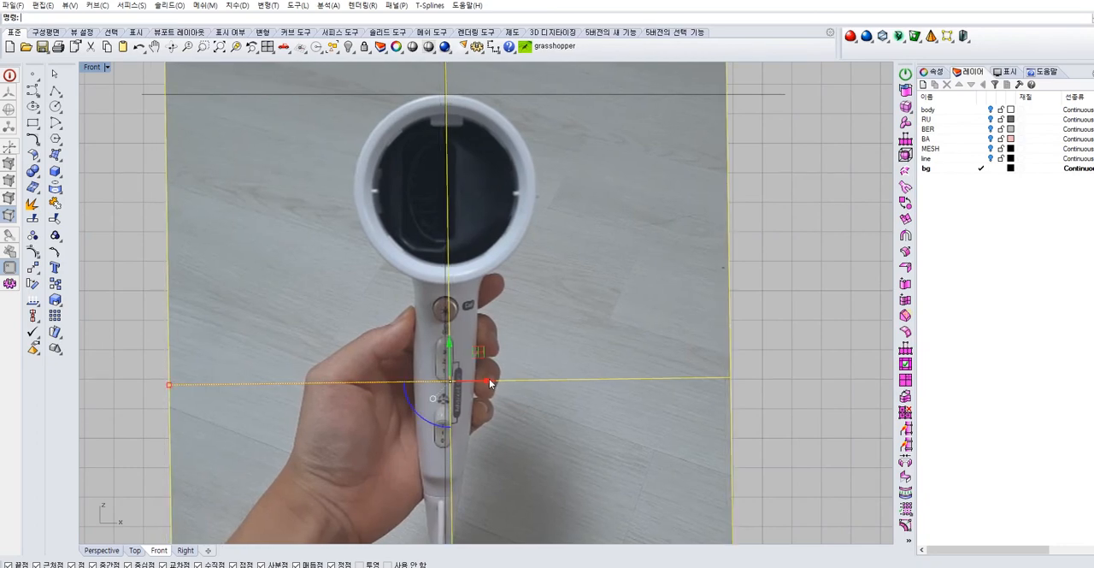
scroll(559, 328, "down", 8)
right_click_drag(564, 423, 549, 384)
right_click(548, 467)
left_click(504, 308)
left_click(498, 71)
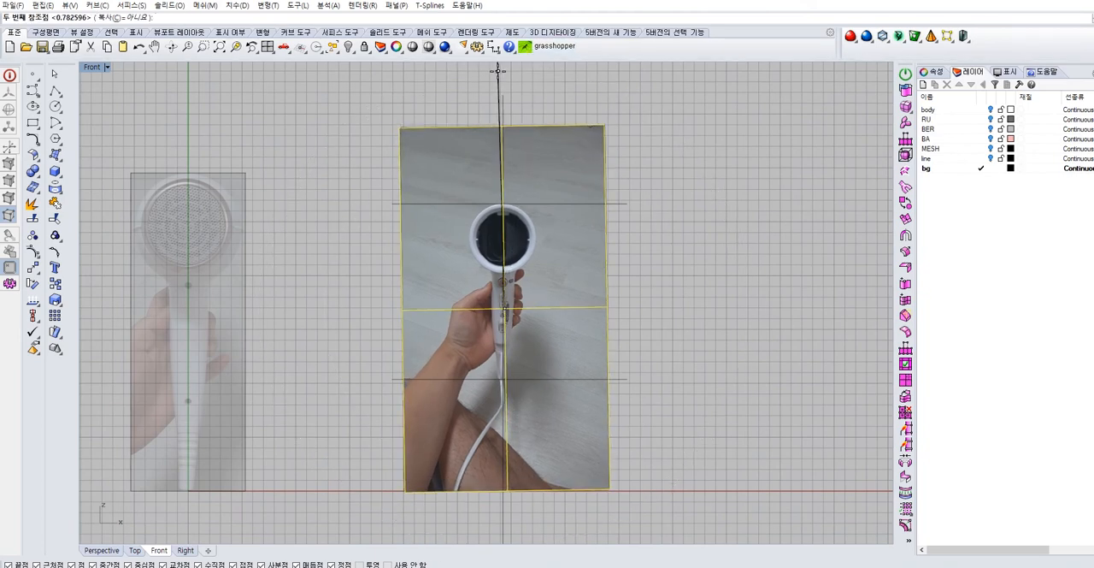
left_click(499, 71)
scroll(513, 318, "up", 12)
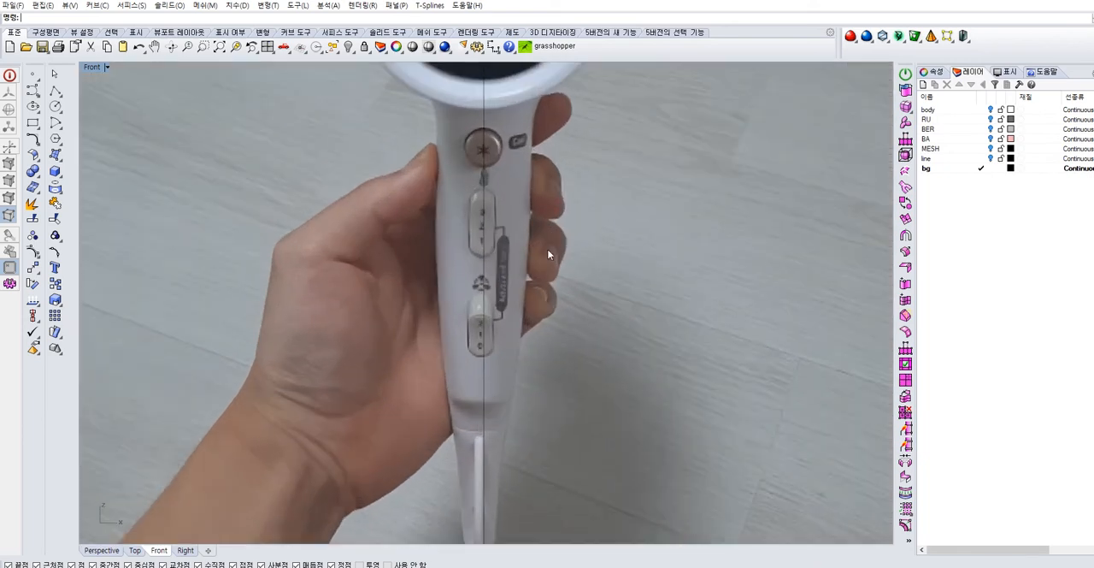
Adjust the picture's horizontal position so the dryer is centred on the vertical guide line
left_click(550, 254)
scroll(550, 254, "down", 3)
right_click_drag(550, 254, 519, 287)
left_click_drag(520, 287, 503, 287)
left_click(836, 286)
key("ctrl+z")
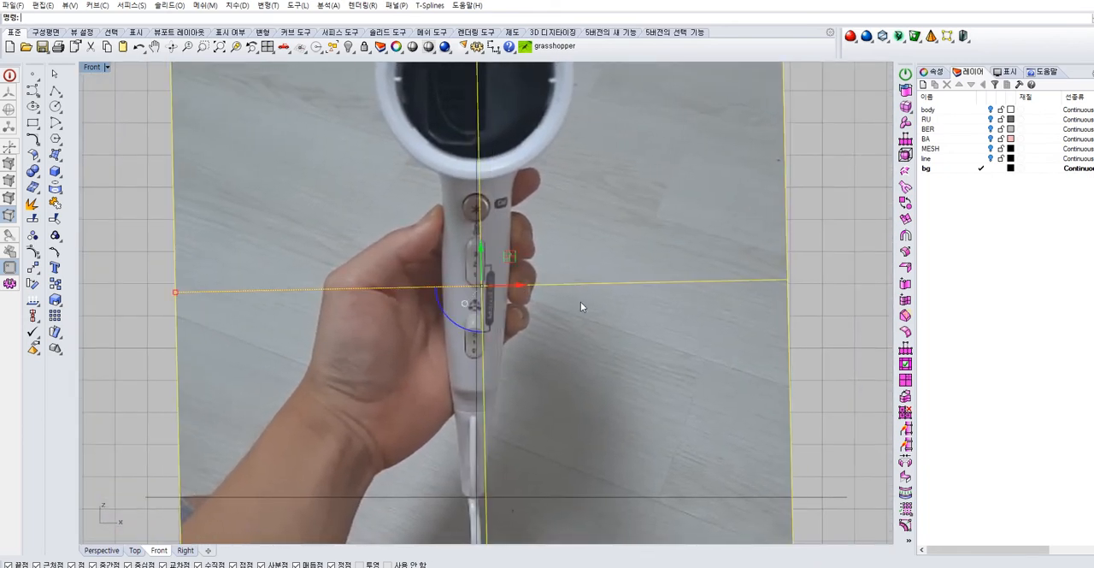
left_click_drag(517, 286, 518, 285)
left_click(812, 232)
Trim the straightened picture with the two horizontal lines, removing the areas above the dryer head and below the handle
scroll(648, 215, "down", 10)
right_click_drag(634, 235, 544, 311)
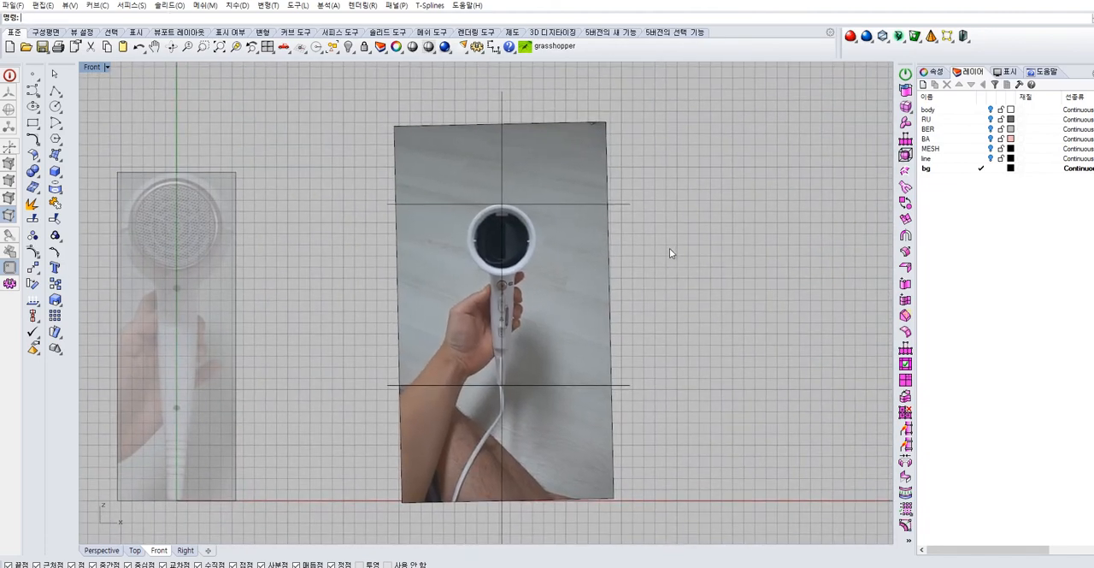
left_click_drag(557, 385, 551, 390)
type("tr")
key("space")
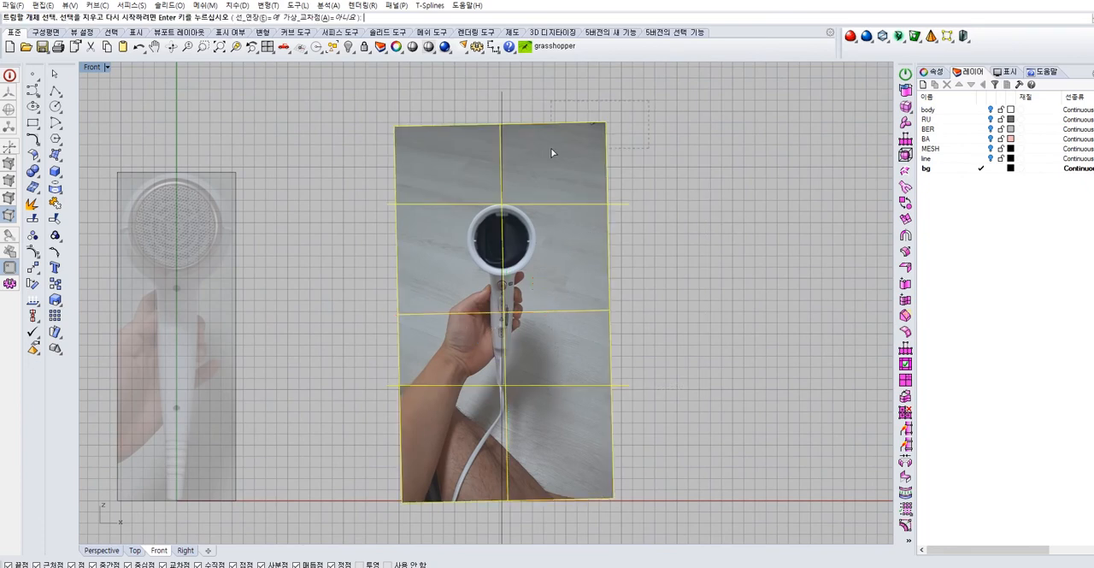
left_click(550, 148)
left_click_drag(669, 442, 437, 542)
key("space")
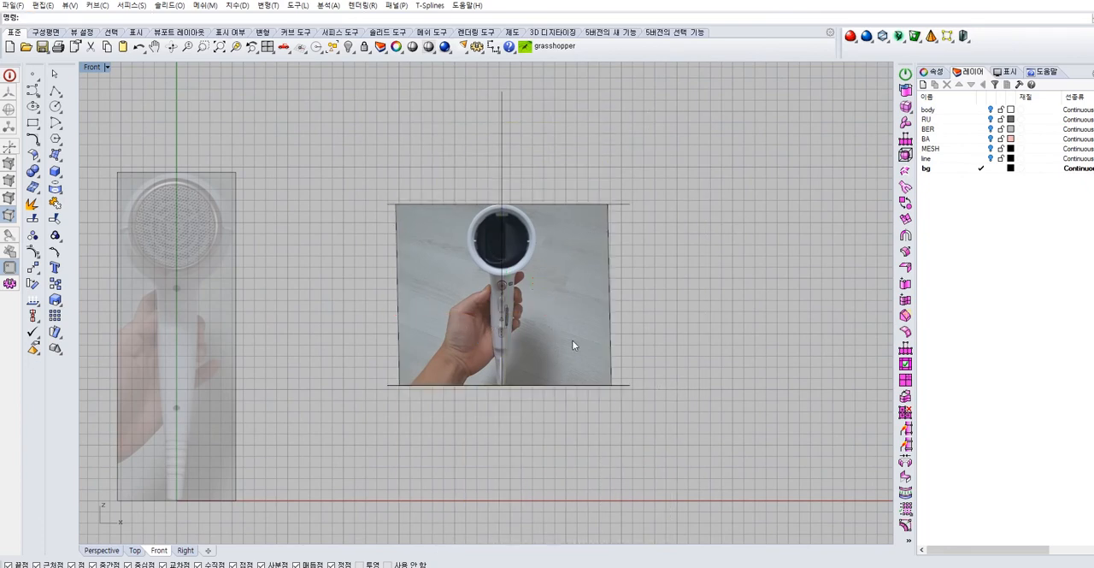
Delete the vertical guide line and the two horizontal cutting lines around the trimmed picture
scroll(566, 332, "up", 3)
scroll(571, 213, "up", 2)
left_click_drag(502, 94, 449, 110)
key("Delete")
left_click_drag(712, 100, 644, 467)
key("Delete")
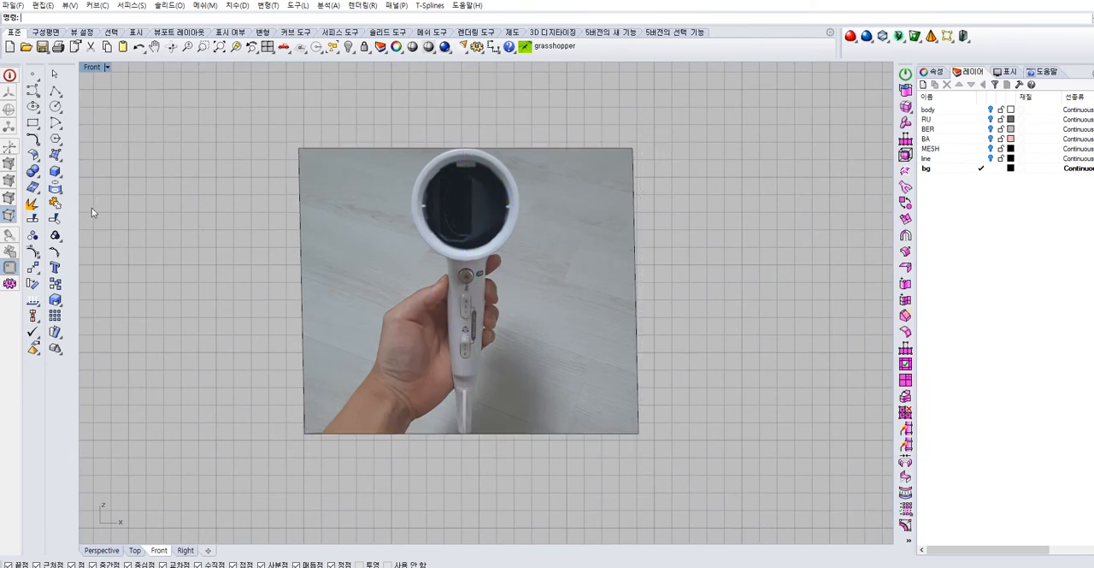
Draw a vertical cutting line beside the left edge of the dryer head and copy it to the head's right edge
left_click(54, 91)
left_click(391, 107)
left_click(373, 518)
key("Return")
left_click_drag(405, 520, 376, 507)
scroll(455, 296, "up", 6)
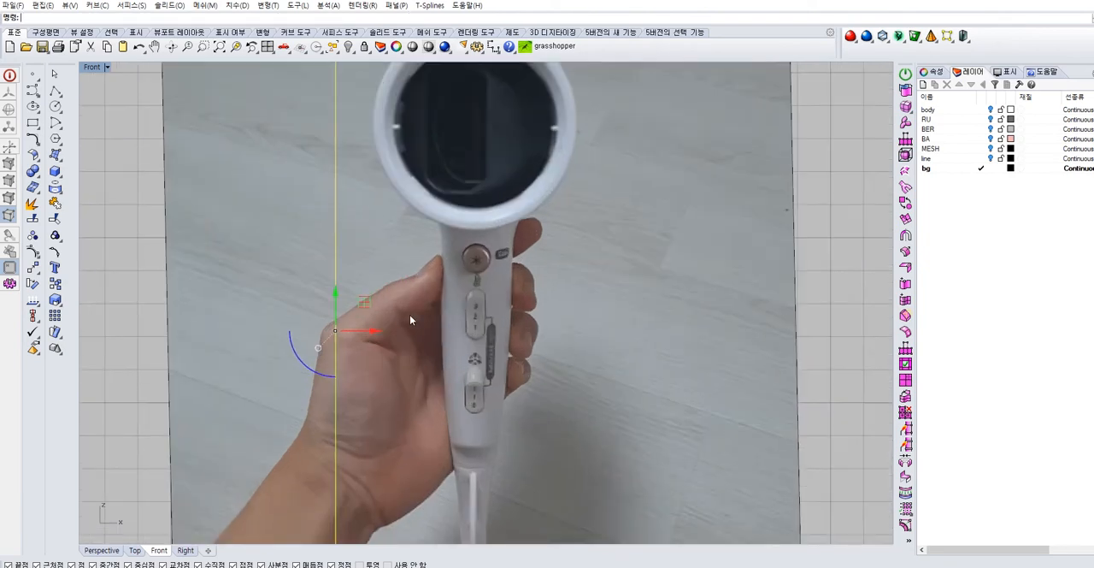
left_click_drag(373, 330, 612, 307)
Trim away the picture areas outside the two vertical lines, then delete both lines
scroll(612, 308, "down", 8)
left_click_drag(629, 195, 258, 399)
type("tr")
key("space")
left_click_drag(635, 119, 456, 451)
left_click_drag(415, 128, 283, 432)
key("space")
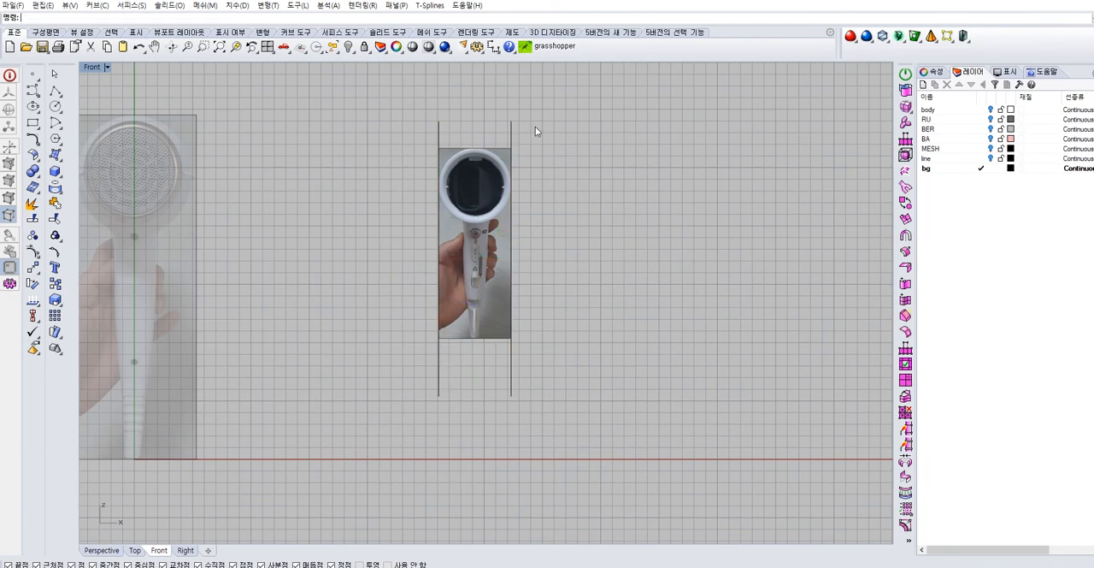
left_click_drag(429, 146, 429, 144)
key("Delete")
Move the cropped picture so its lower-left corner snaps to the lower-right corner of the existing front reference picture
left_click_drag(512, 225, 495, 244)
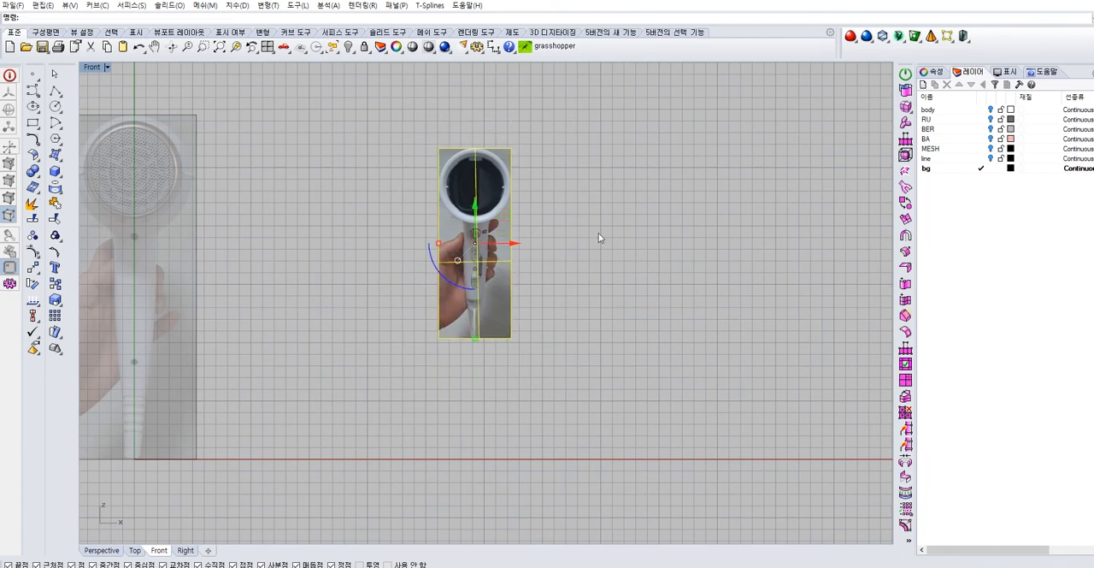
scroll(599, 248, "down", 3)
right_click_drag(600, 253, 653, 262)
left_click(654, 262)
left_click(33, 267)
left_click(581, 237)
key("Return")
left_click(534, 321)
left_click(351, 412)
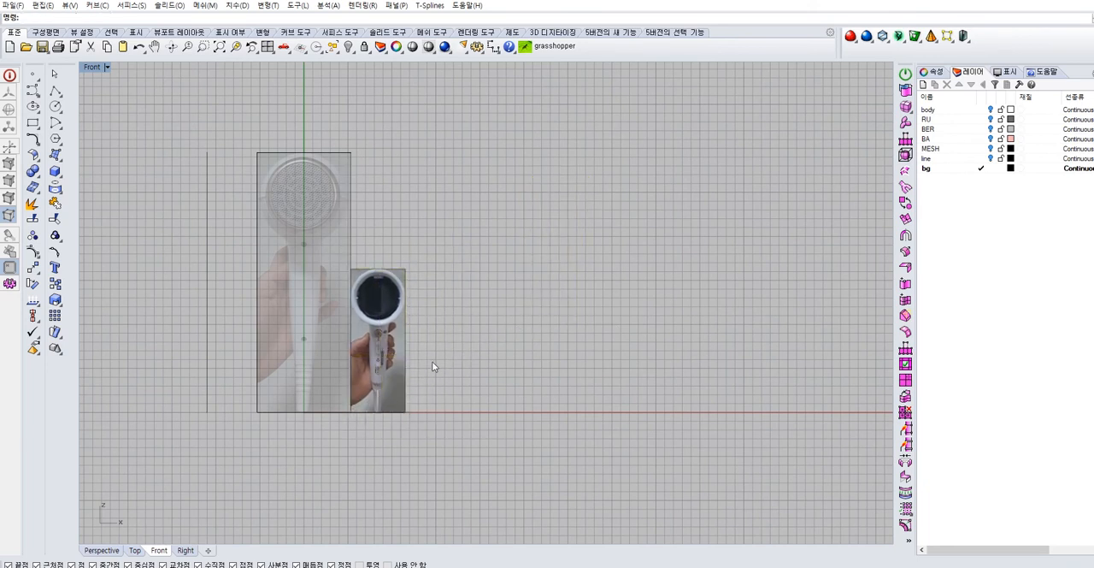
Scale the cropped picture in two dimensions from its lower-left corner to match the height of the front reference picture
left_click(59, 302)
left_click(87, 304)
left_click(351, 412)
left_click(350, 268)
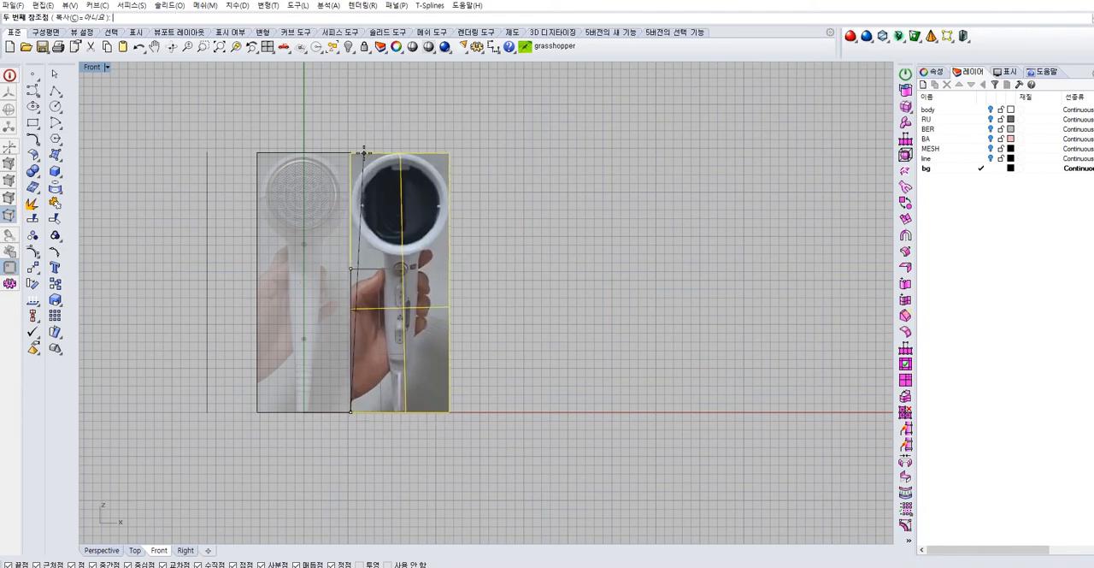
left_click(351, 153)
key("Escape")
Move the scaled picture in the perspective view from its upper corner onto the existing front reference picture
scroll(465, 213, "up", 3)
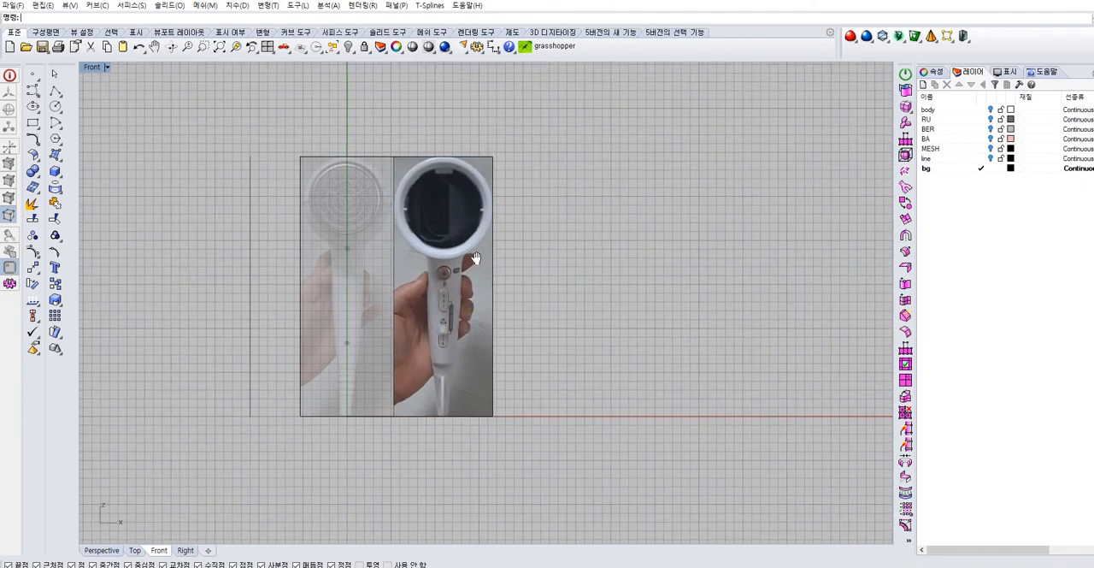
left_click(498, 293)
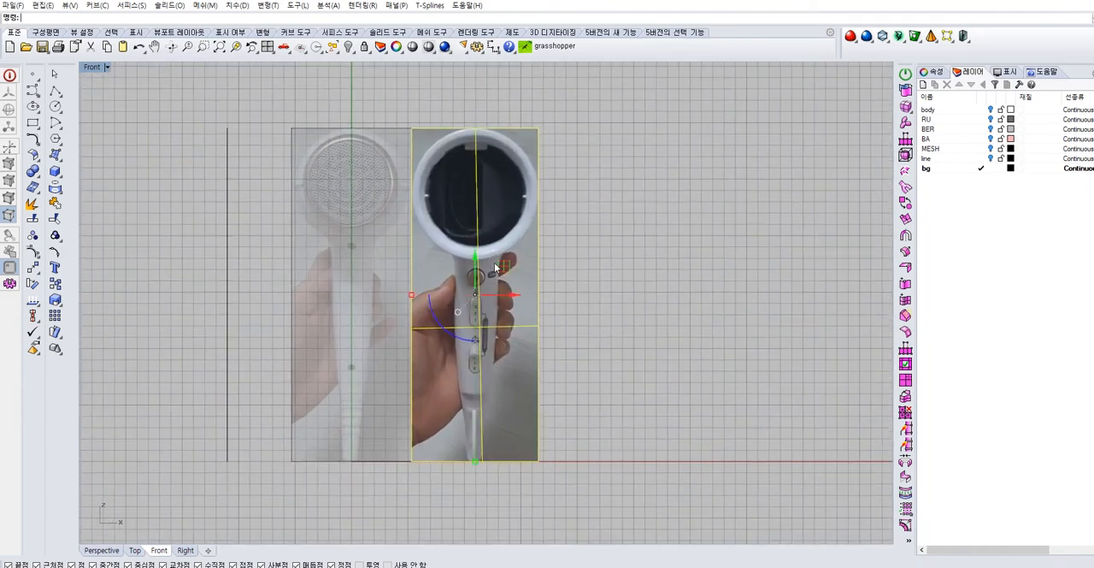
double_click(92, 68)
double_click(518, 69)
right_click_drag(551, 161, 414, 253)
left_click(32, 268)
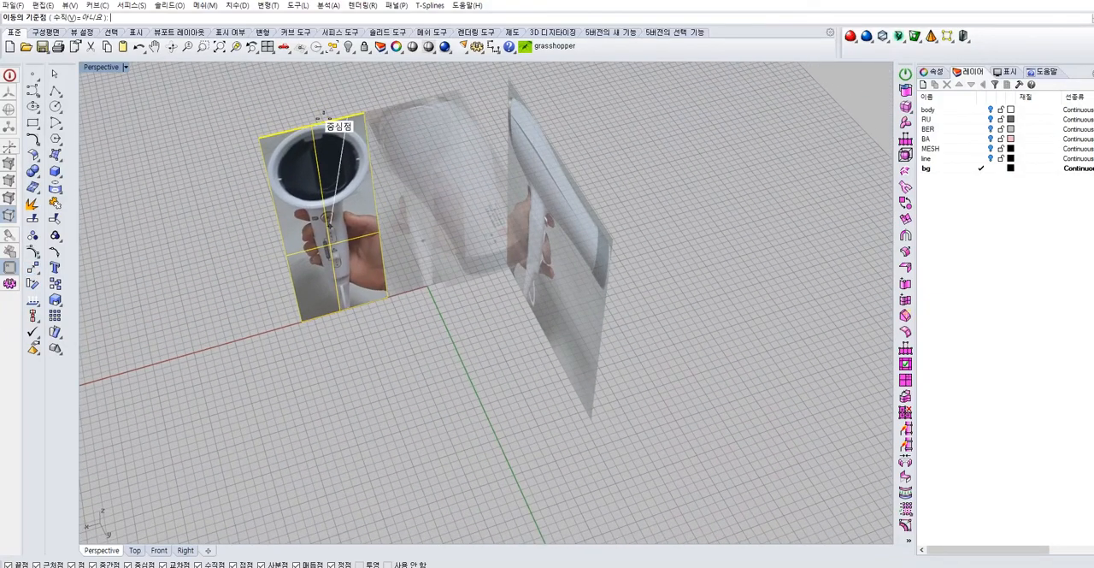
left_click(259, 135)
right_click_drag(359, 190, 439, 354)
left_click(397, 374)
right_click_drag(332, 441, 502, 369)
Scale the picture in one direction to fit the front reference's width and place it in front of that reference
left_click(55, 300)
left_click(103, 303)
left_click(405, 300)
right_click_drag(405, 299, 427, 256)
left_click(482, 335)
left_click(468, 332)
left_click(455, 455)
right_click_drag(455, 456, 490, 359)
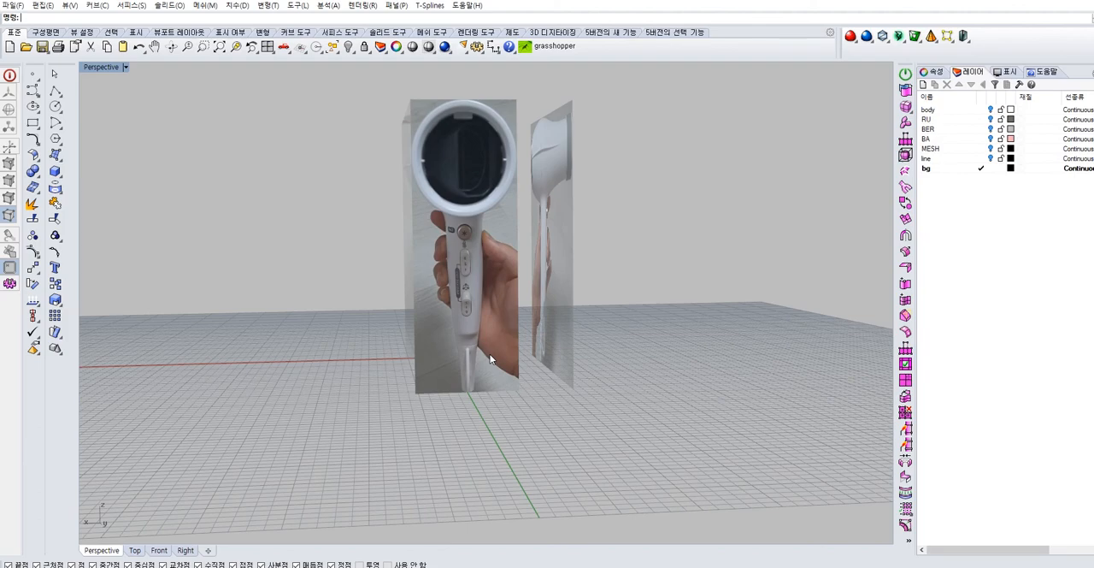
Set the transparency of the new picture's material to about half
scroll(659, 269, "down", 5)
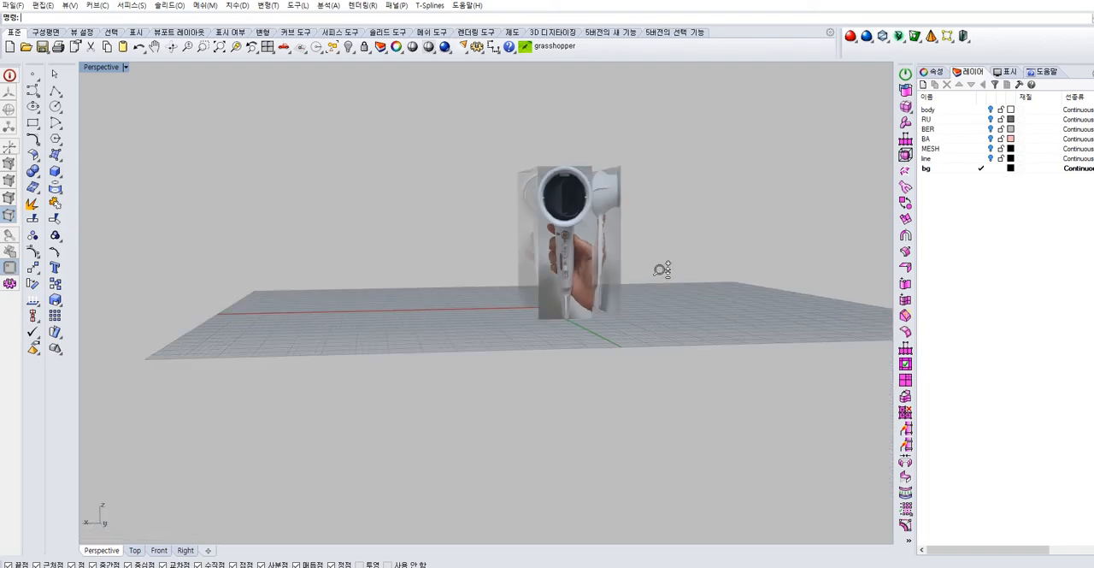
right_click_drag(684, 293, 619, 301)
left_click(549, 306)
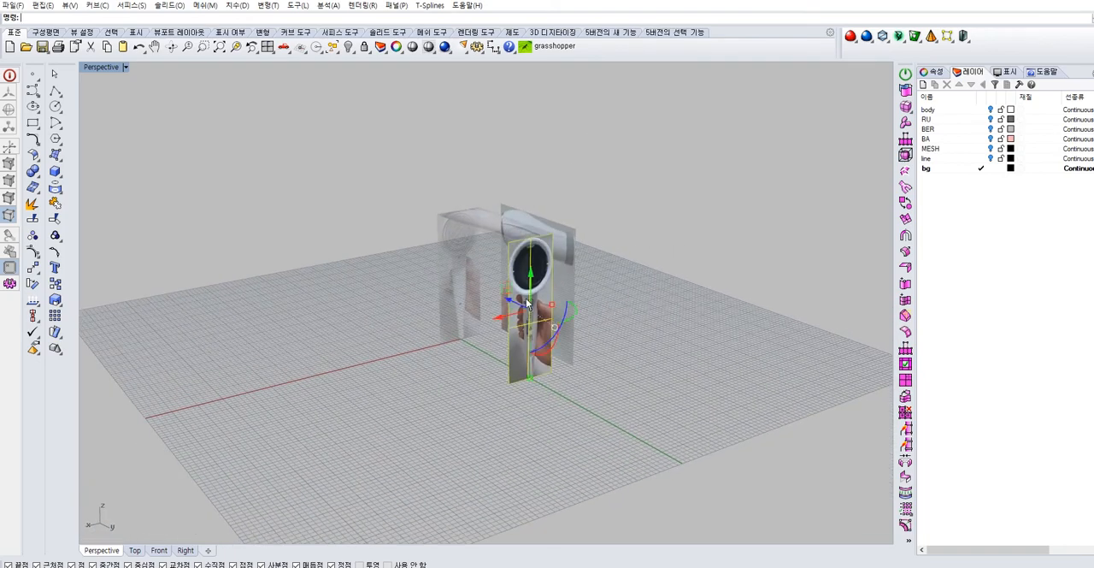
left_click(940, 72)
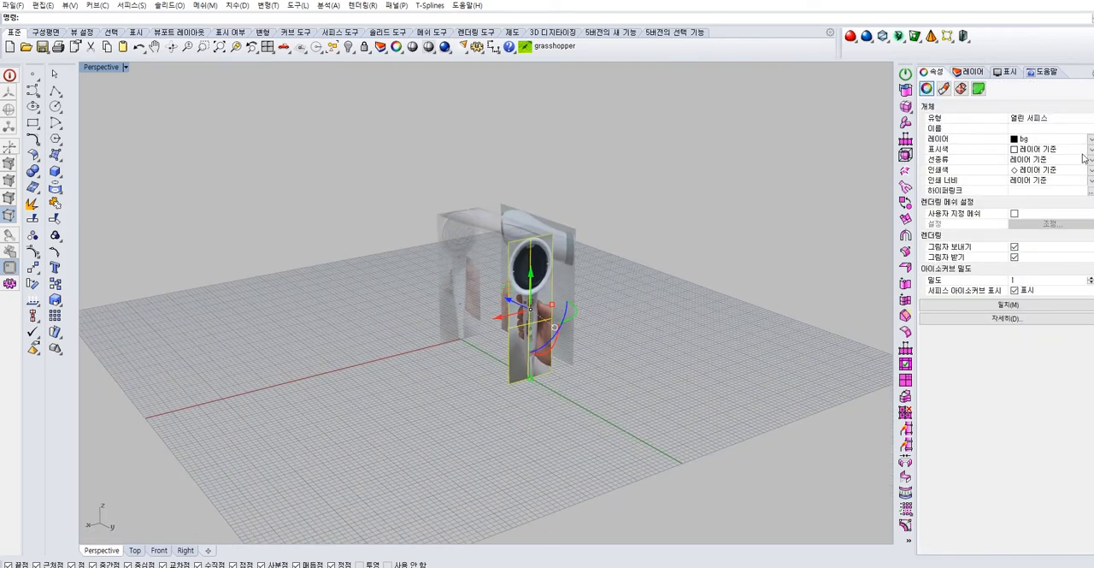
left_click(942, 88)
left_click_drag(975, 261, 995, 260)
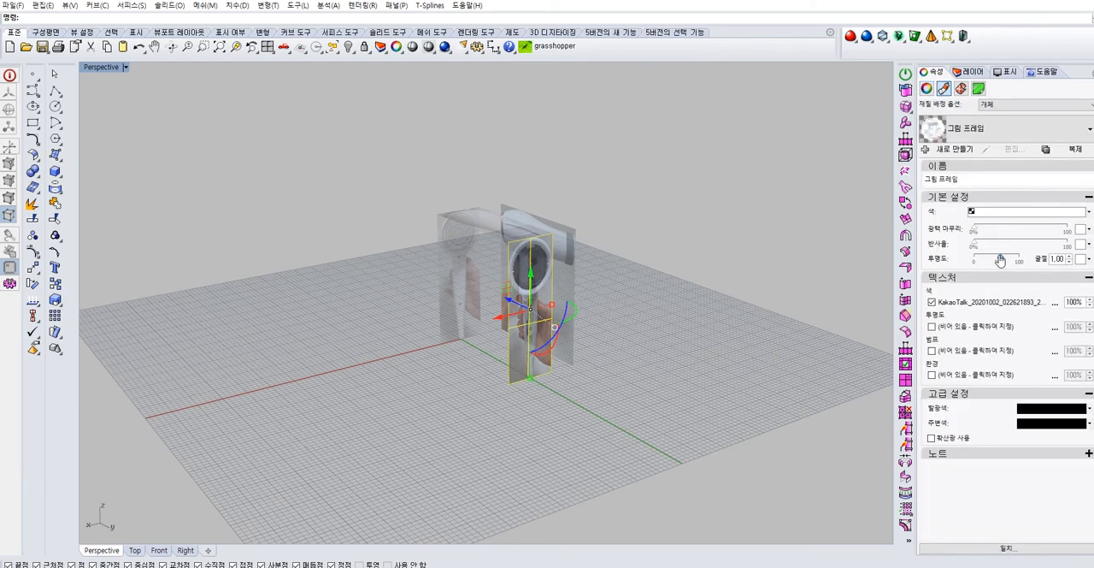
left_click(708, 286)
Show the body layer over the front picture and check which handle parts it contains
scroll(608, 198, "up", 3)
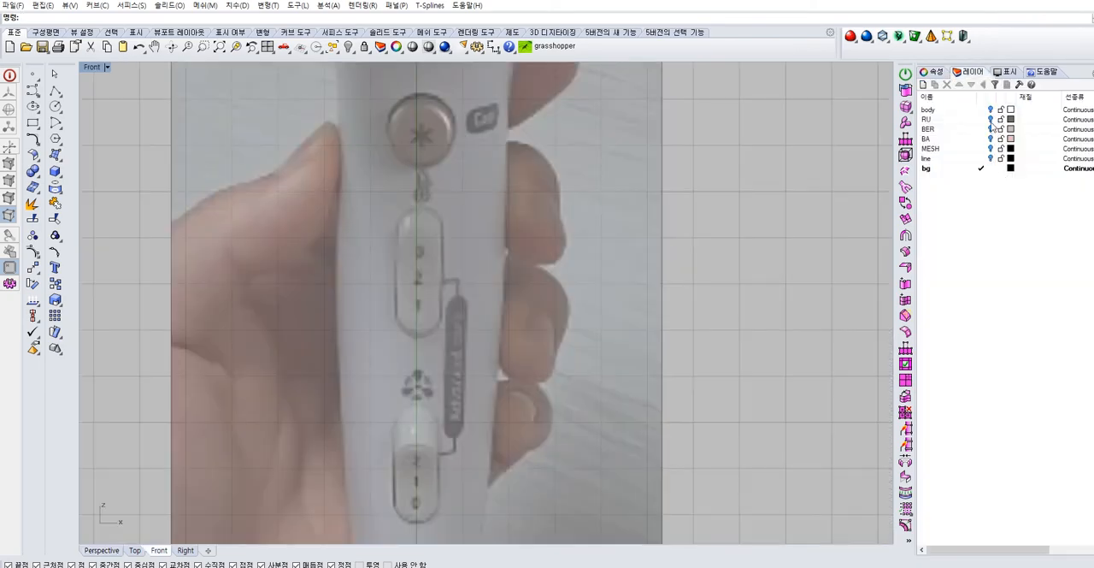
left_click(983, 110)
scroll(675, 120, "down", 15)
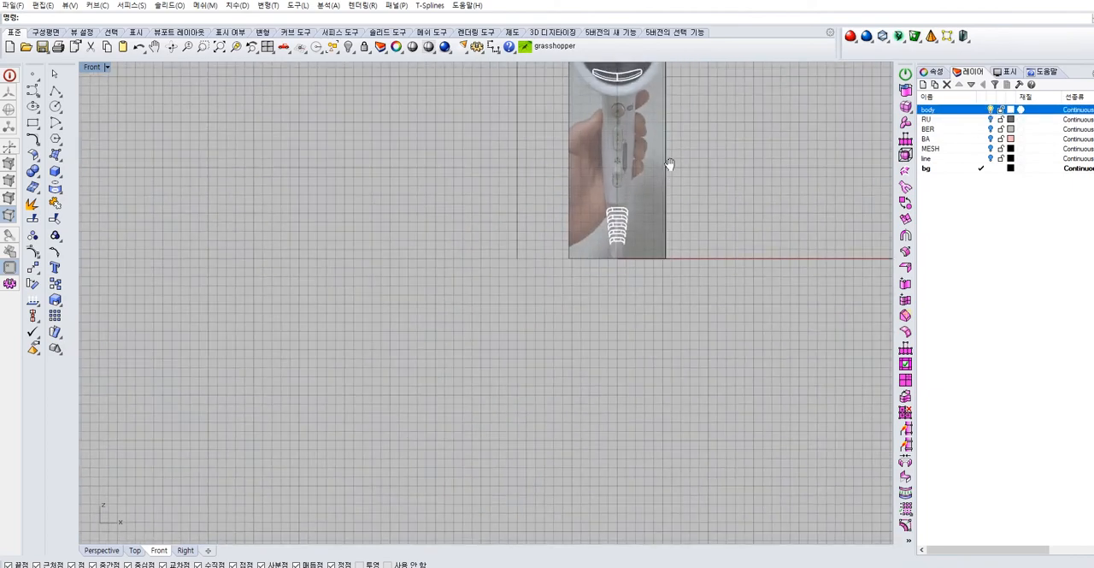
right_click_drag(672, 164, 561, 275)
key("ctrl+a")
scroll(591, 277, "up", 7)
left_click(621, 233)
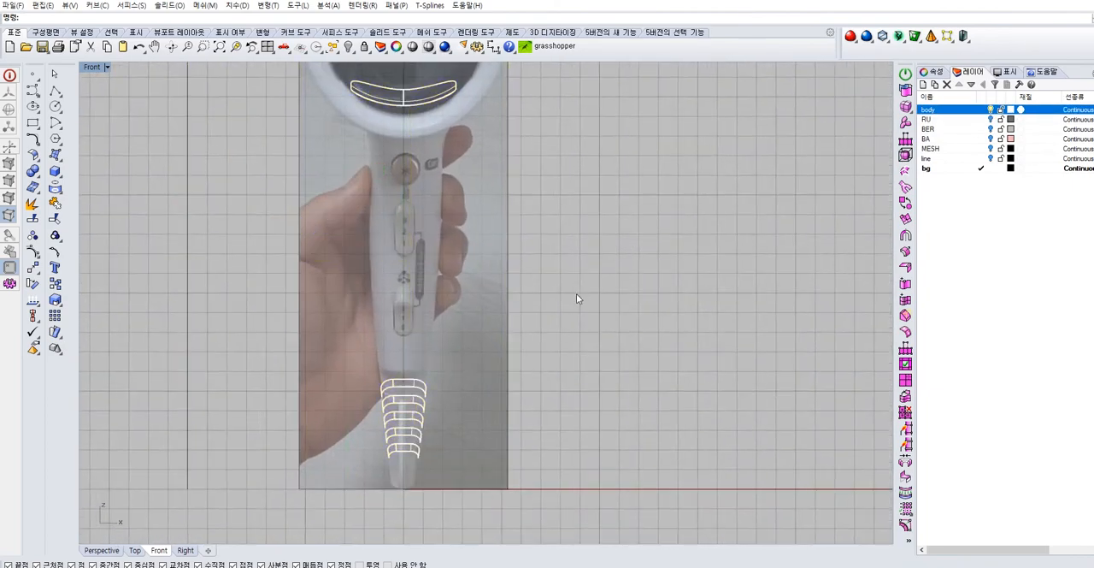
scroll(559, 275, "up", 5)
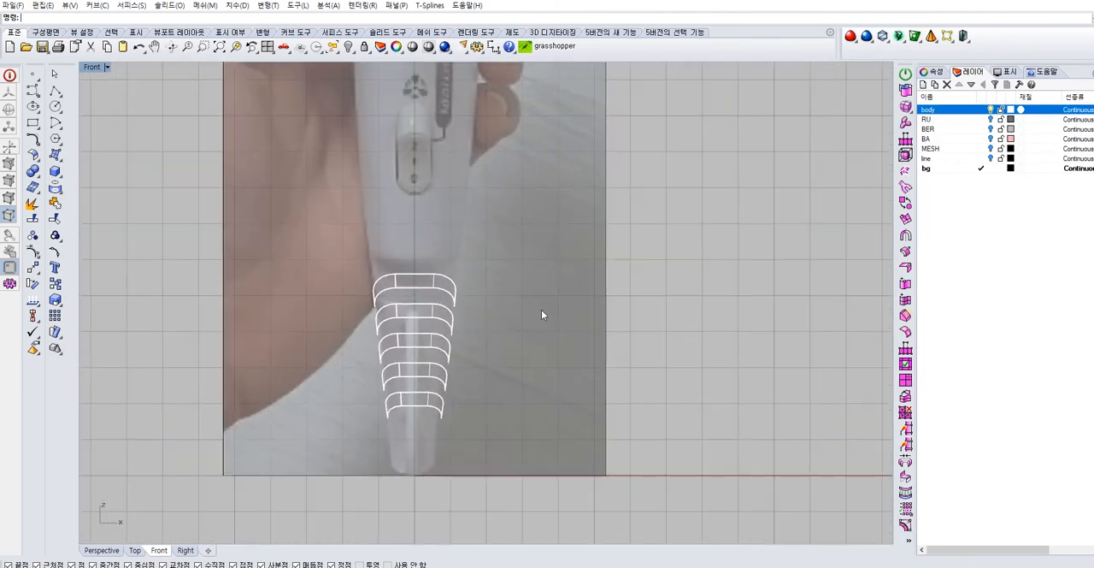
Hide the body layer, check the RU, BER, BA and MESH layers, and leave the line layer visible over the picture
left_click(991, 109)
left_click(991, 120)
left_click(990, 129)
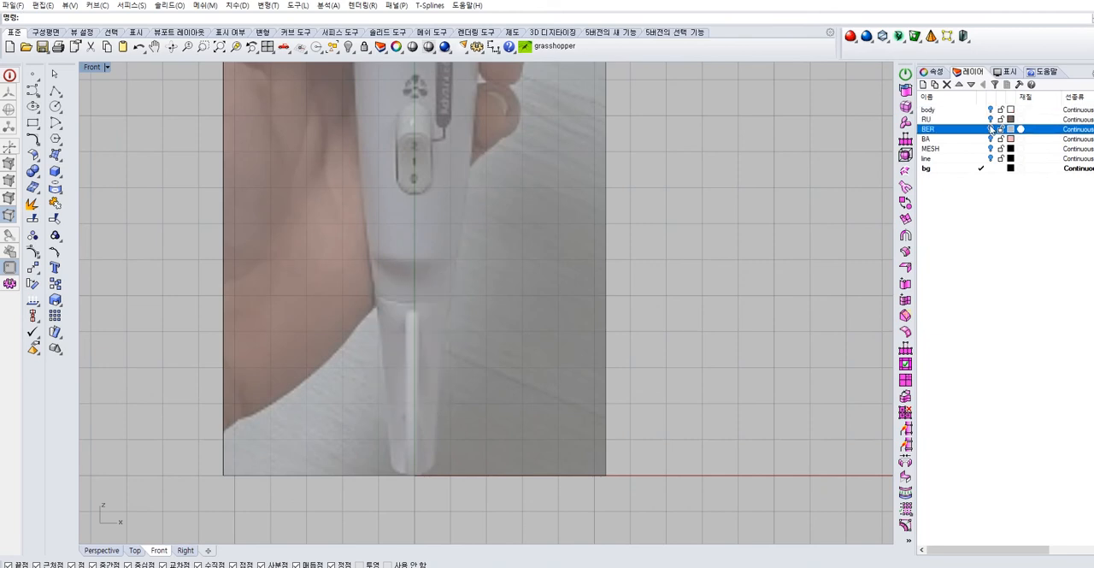
left_click(991, 129)
left_click(991, 138)
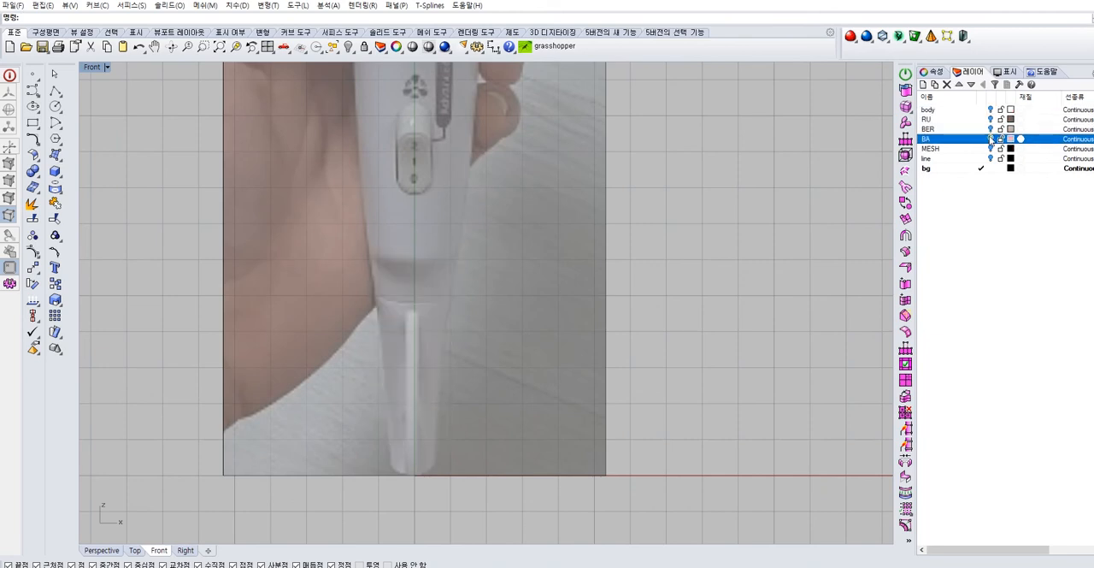
left_click(991, 149)
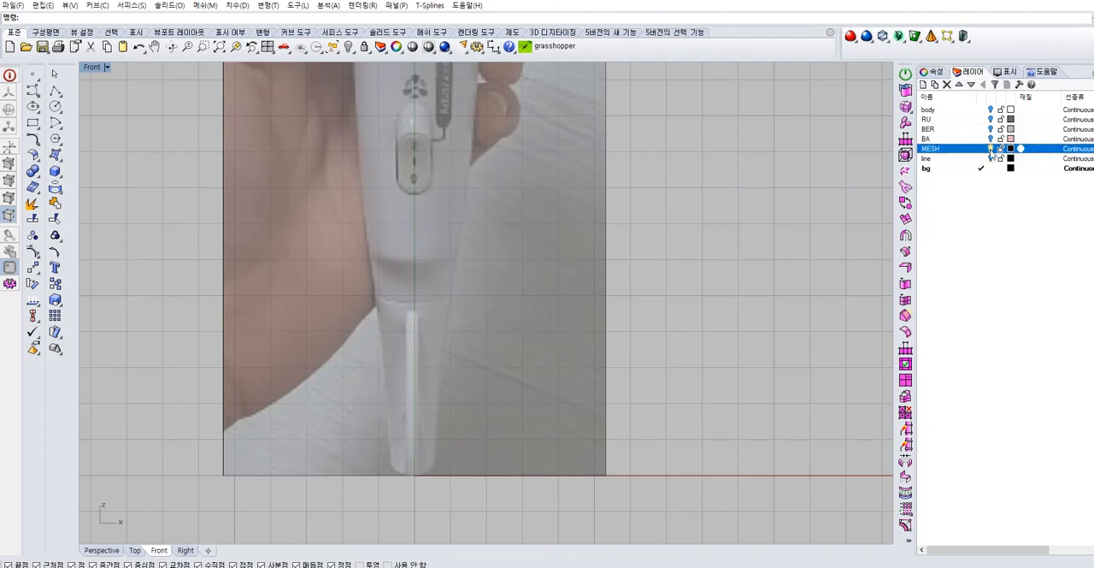
left_click(990, 159)
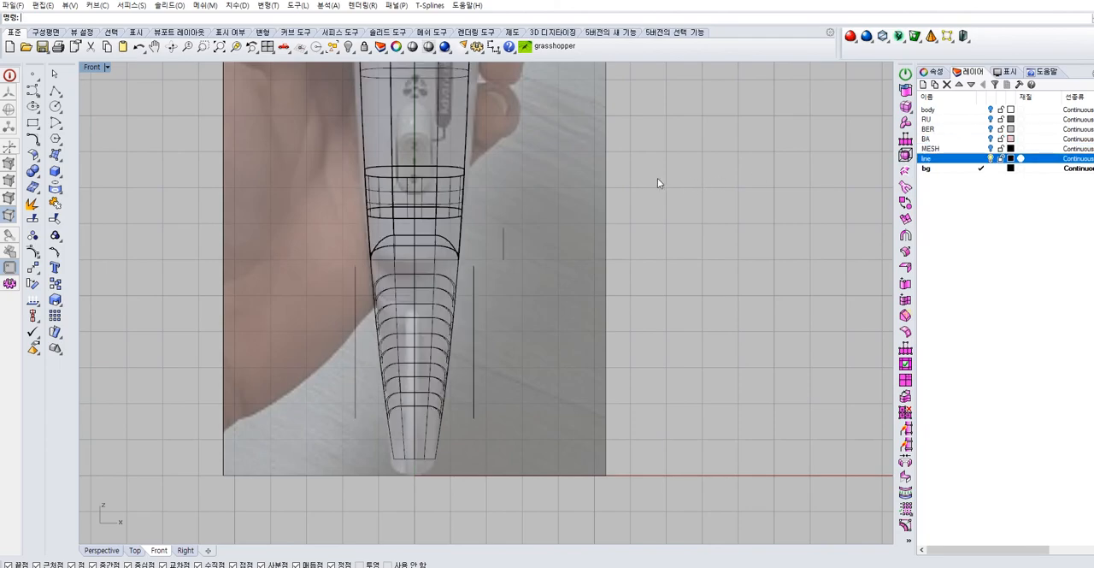
scroll(657, 178, "up", 8)
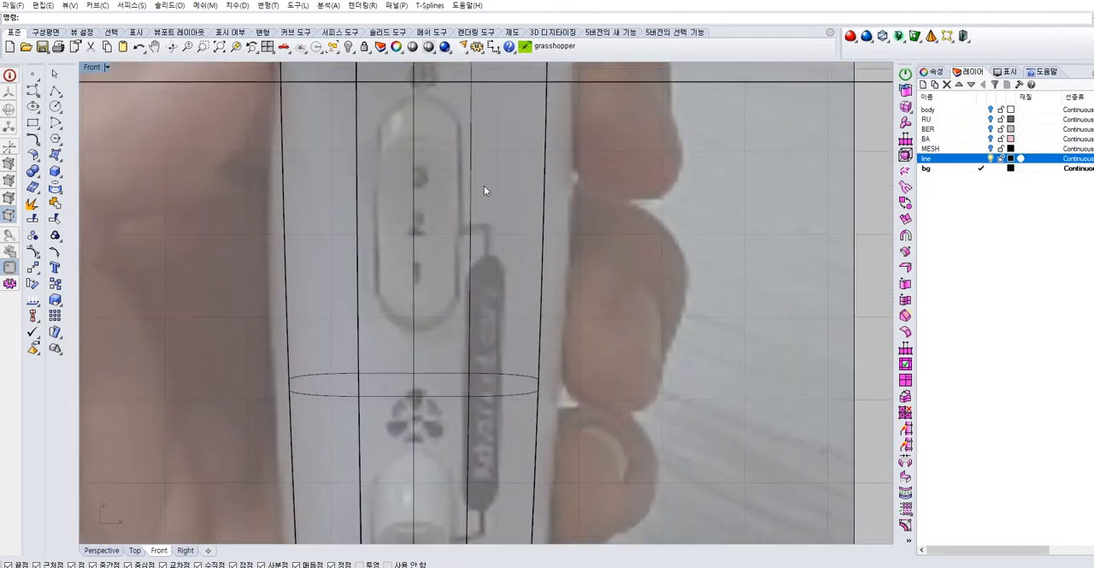
right_click_drag(483, 187, 391, 318)
scroll(455, 231, "down", 6)
scroll(393, 269, "up", 5)
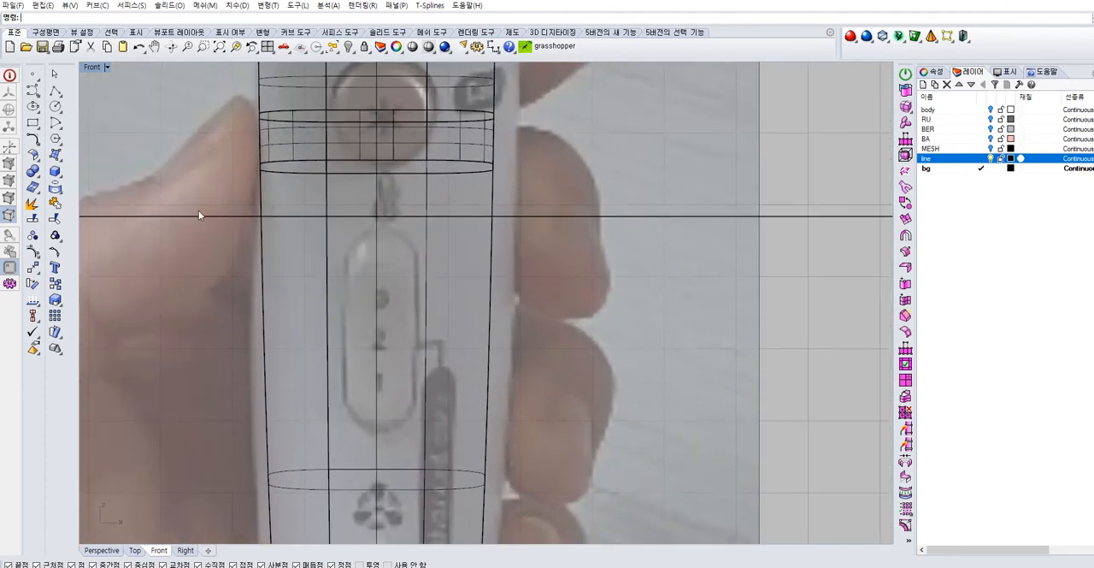
Draw a centre-based rectangle over the upper slide switch, centred on the handle's vertical axis
left_click(34, 125)
left_click(69, 129)
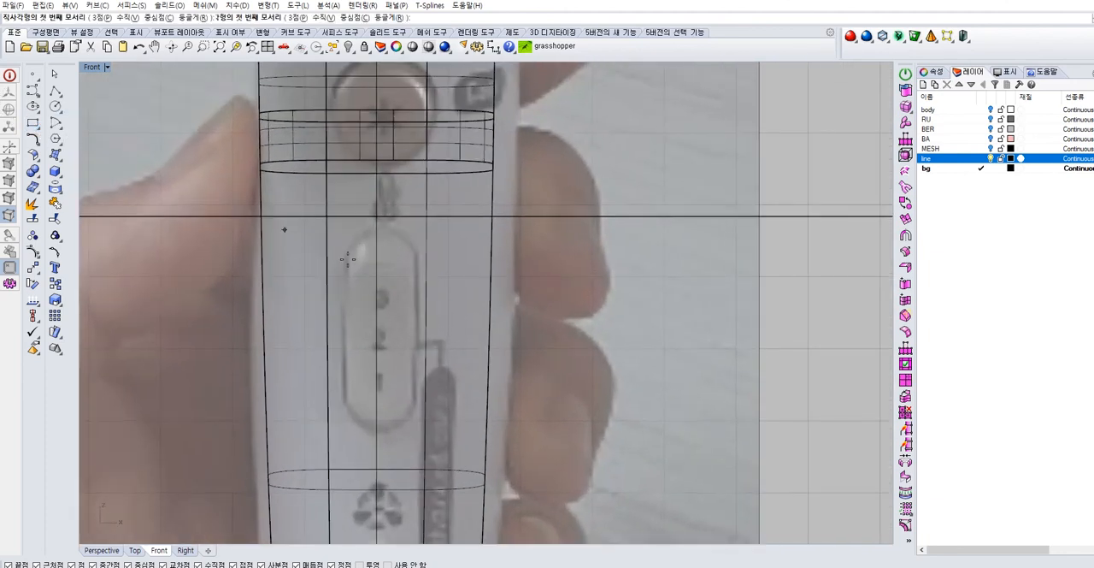
left_click(376, 317)
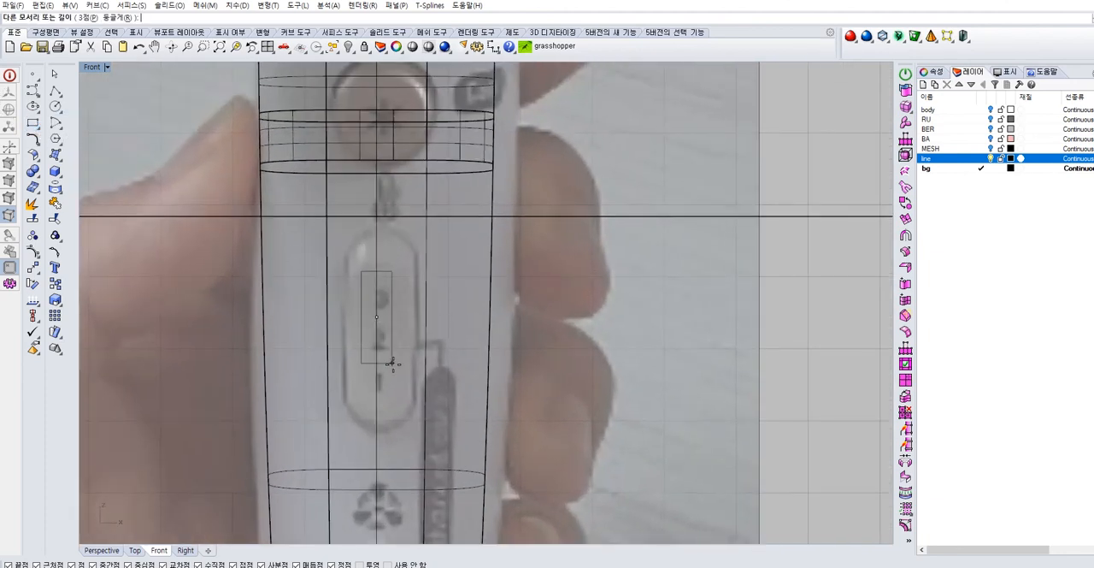
left_click(411, 404)
Move the rectangle slightly down and stretch its height to enclose the upper slide switch
left_click(413, 391)
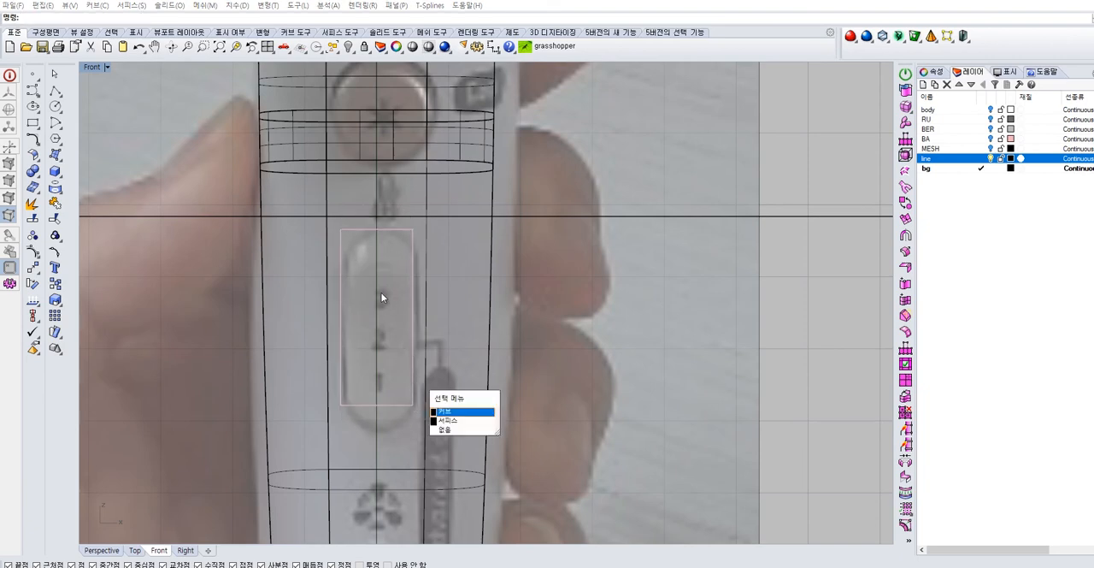
left_click(445, 412)
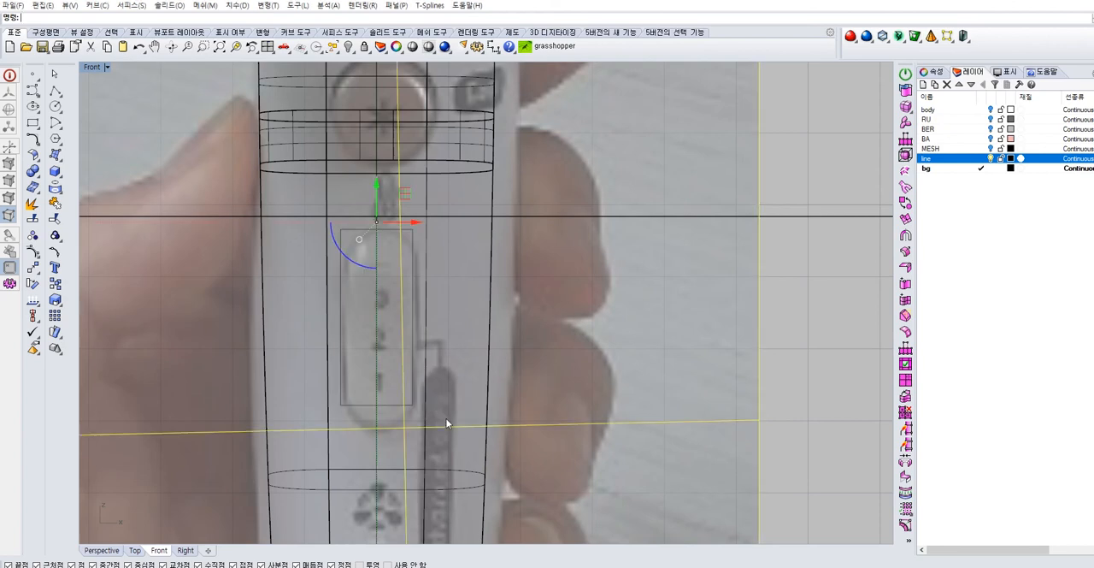
left_click(411, 324)
left_click(435, 352)
left_click_drag(375, 282, 376, 295)
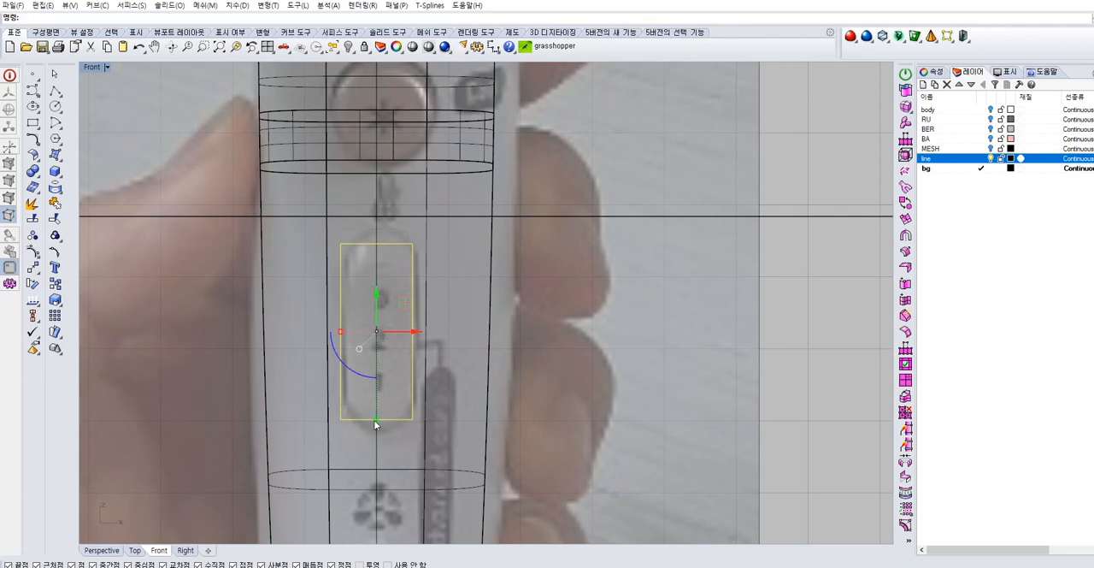
left_click_drag(376, 423, 375, 433)
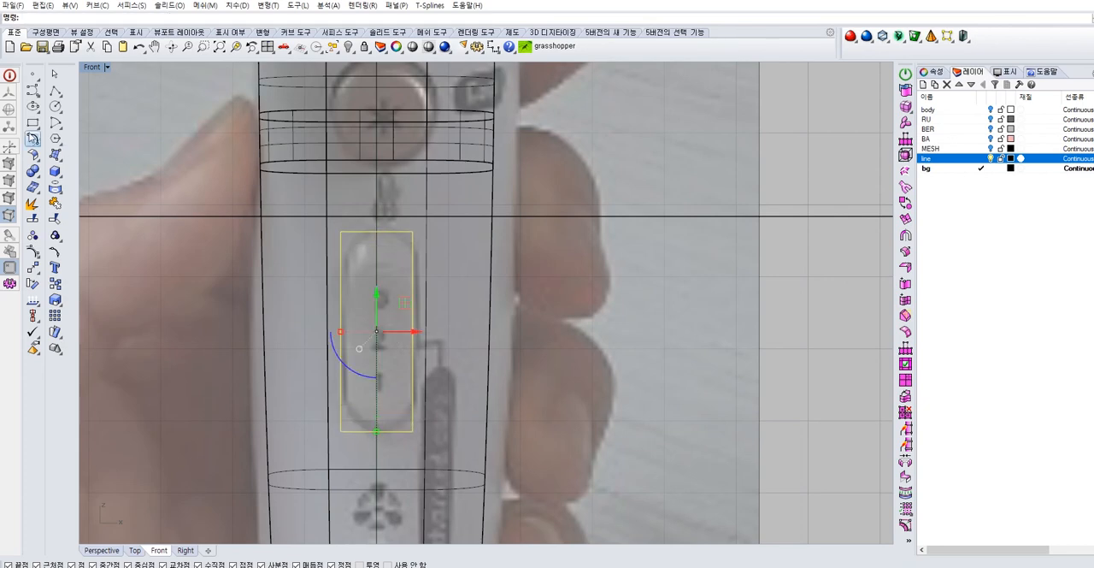
left_click(192, 236)
key("Escape")
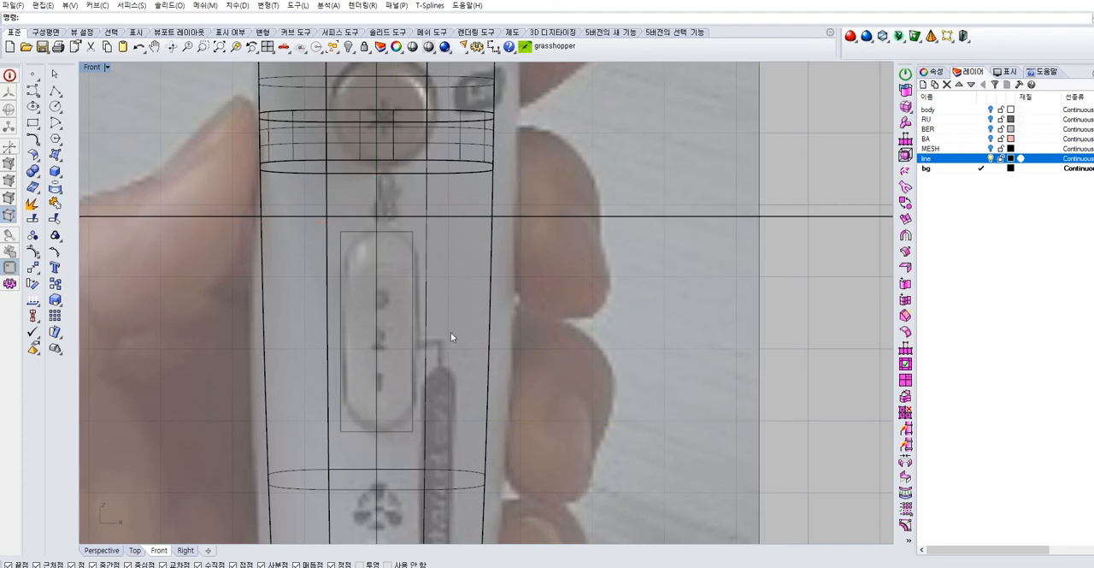
Copy the rectangle straight down onto the lower slide switch and shorten the copy to match that switch's height
scroll(407, 342, "down", 3)
left_click(420, 211)
key("Return")
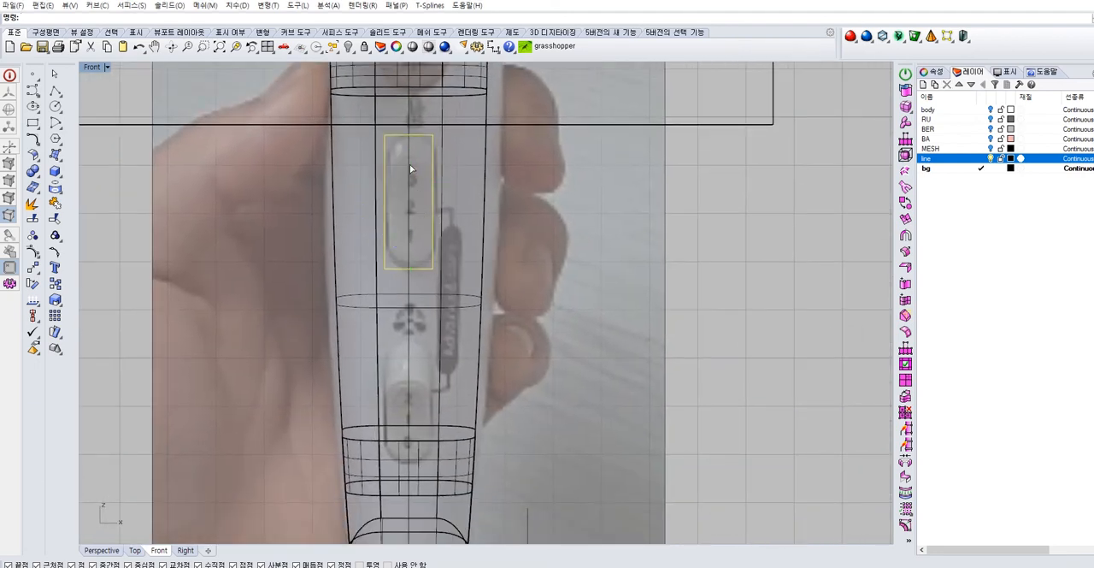
left_click_drag(410, 163, 408, 359)
left_click_drag(408, 466, 408, 462)
left_click(742, 306)
scroll(437, 262, "up", 2)
right_click_drag(435, 247, 440, 259)
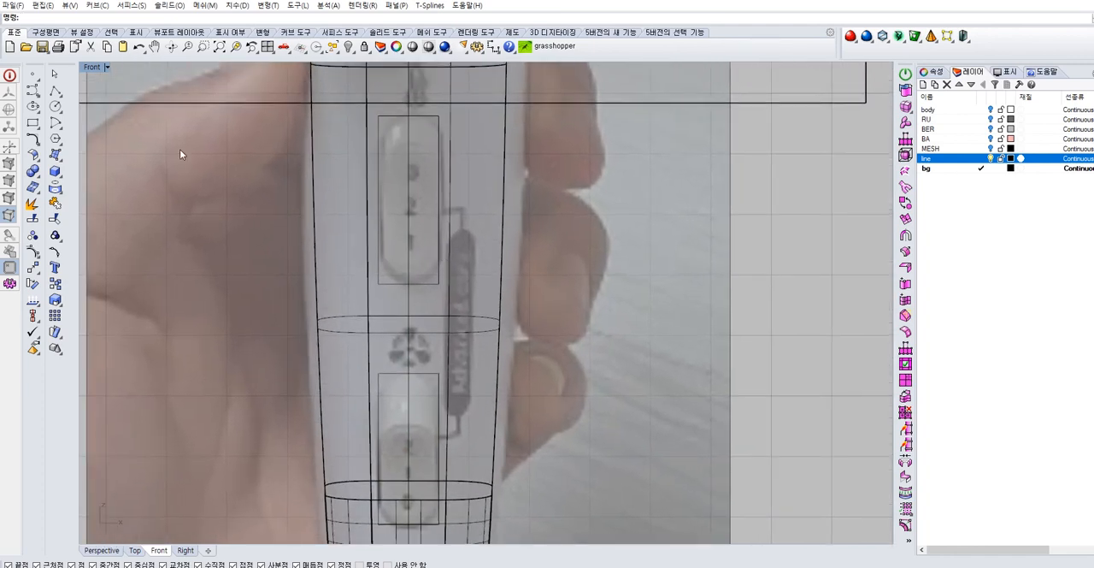
Draw a rounded rectangle with fully rounded ends between opposite corners of the upper helper rectangle
left_click(34, 123)
left_click(99, 126)
left_click(379, 114)
left_click(438, 283)
left_click(435, 268)
Draw a second rounded rectangle with fully rounded ends between opposite corners of the lower helper rectangle
right_click(401, 390)
left_click(378, 374)
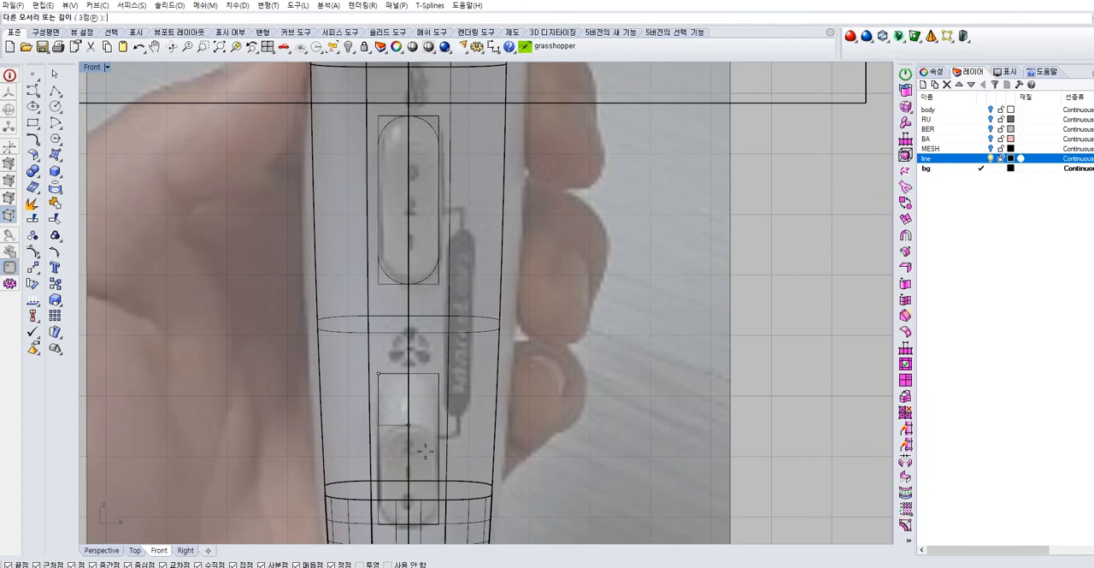
left_click(439, 523)
left_click(421, 495)
Delete the upper and lower helper rectangles, keeping only the two rounded switch outlines
left_click(548, 273)
key("Delete")
left_click(436, 278)
left_click(470, 310)
key("Delete")
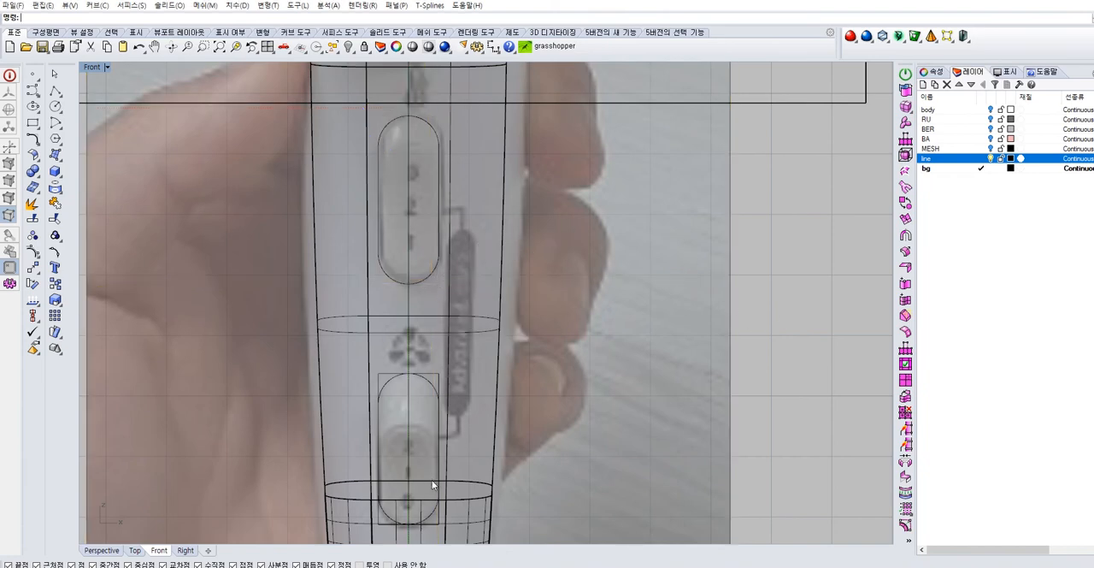
left_click(437, 513)
left_click(487, 543)
key("Delete")
scroll(435, 263, "down", 3)
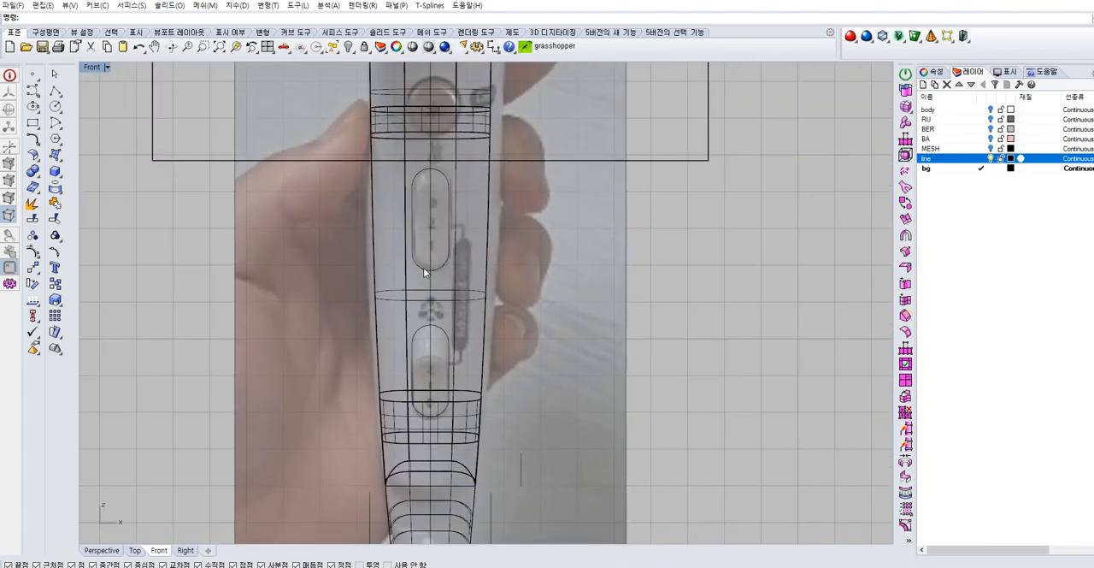
Show all four viewports and examine the handle with its switch outlines in the perspective view
right_click_drag(635, 242, 611, 236)
double_click(87, 68)
right_click_drag(751, 133, 740, 195)
left_click_drag(740, 195, 614, 102)
key("ctrl+z")
left_click(396, 443)
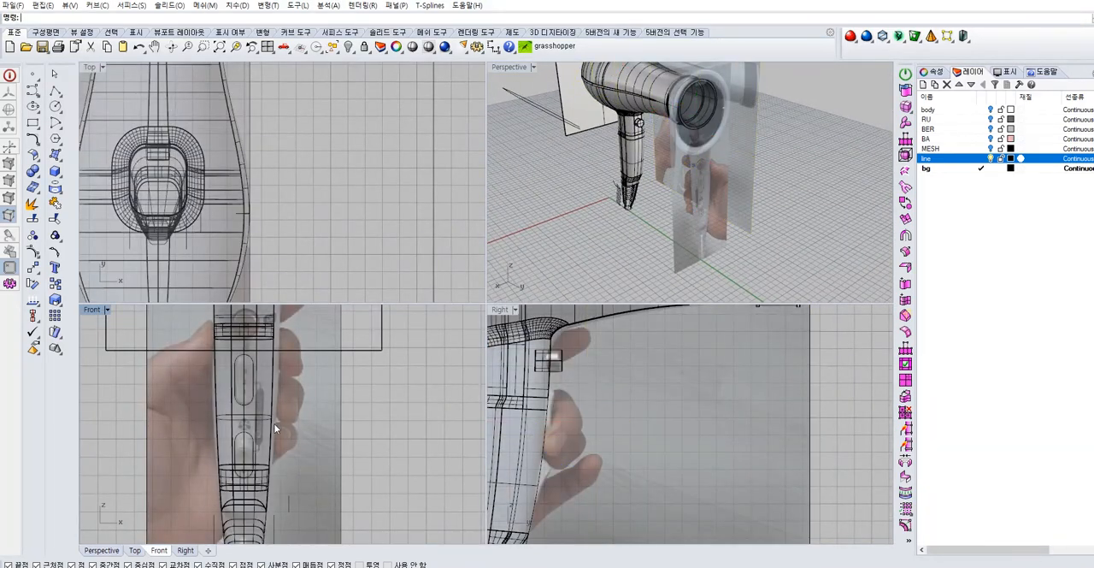
Make line the current layer in place of bg and keep the bg layer switched on
left_click(248, 405)
right_click(249, 424)
left_click(249, 432, "shift")
right_click(266, 422)
right_click_drag(657, 134, 741, 96)
left_click_drag(585, 171, 647, 168)
left_click(830, 168)
right_click_drag(830, 168, 785, 173)
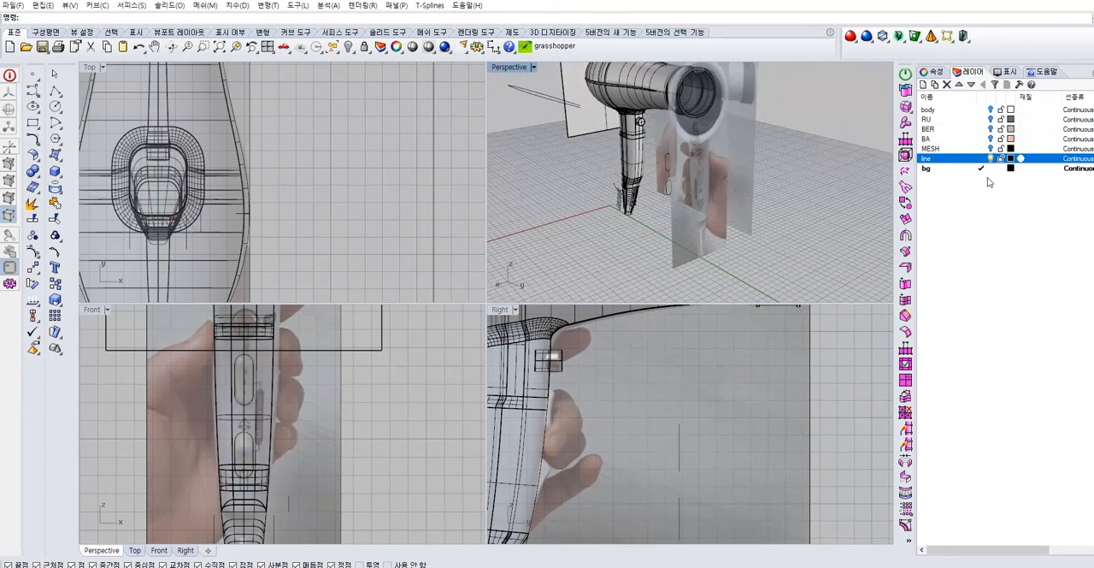
right_click_drag(796, 209, 829, 137)
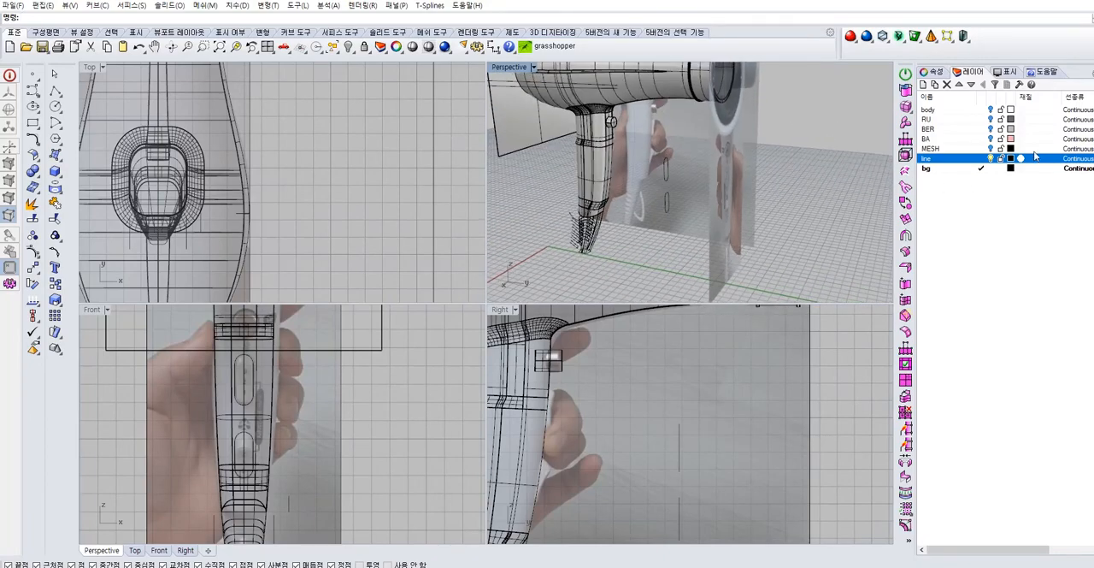
left_click(979, 168)
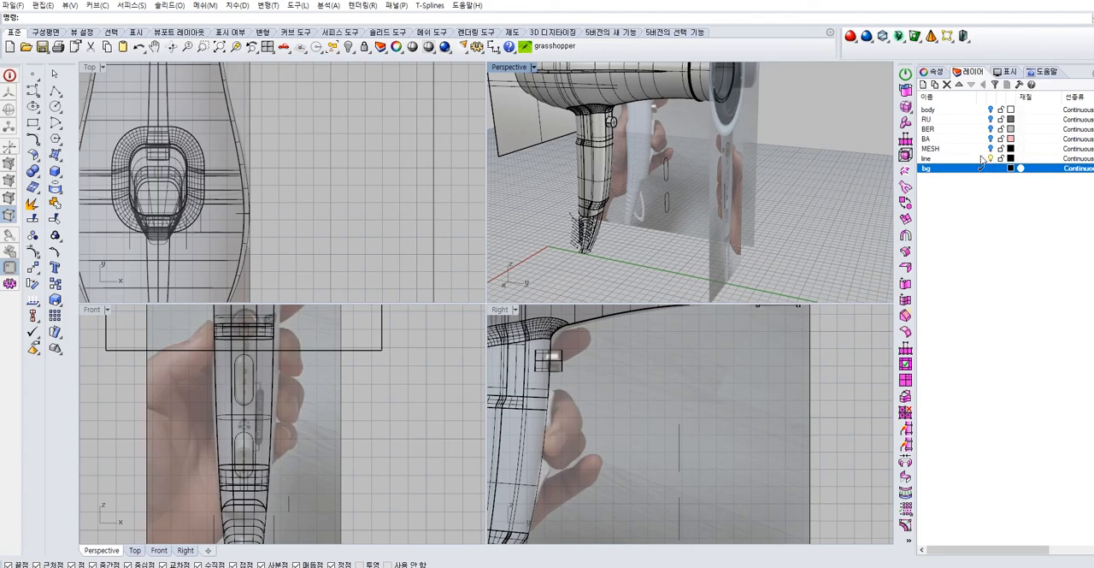
left_click(982, 159)
left_click(989, 168)
Move the two switch outlines from the bg layer to the body layer
right_click_drag(819, 190, 745, 190)
right_click_drag(679, 242, 675, 214)
left_click(670, 221)
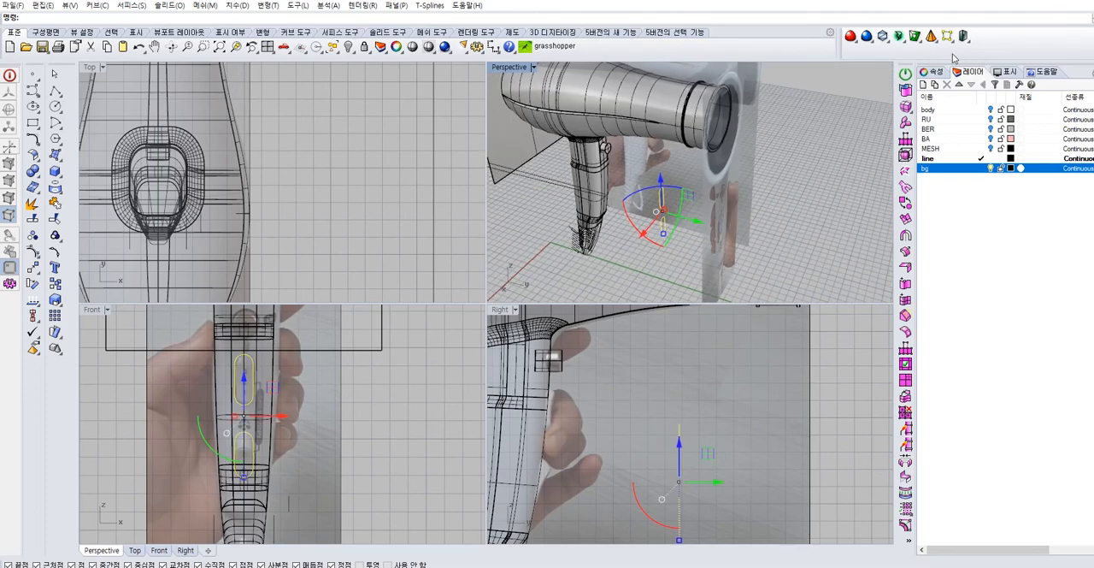
left_click(934, 72)
left_click(944, 88)
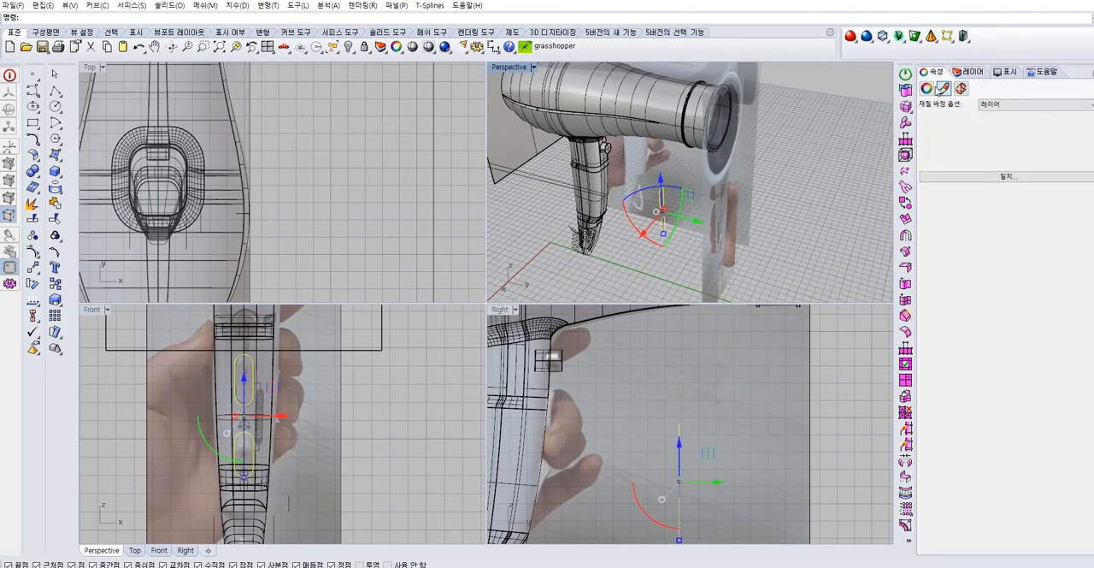
left_click(927, 89)
left_click(1090, 138)
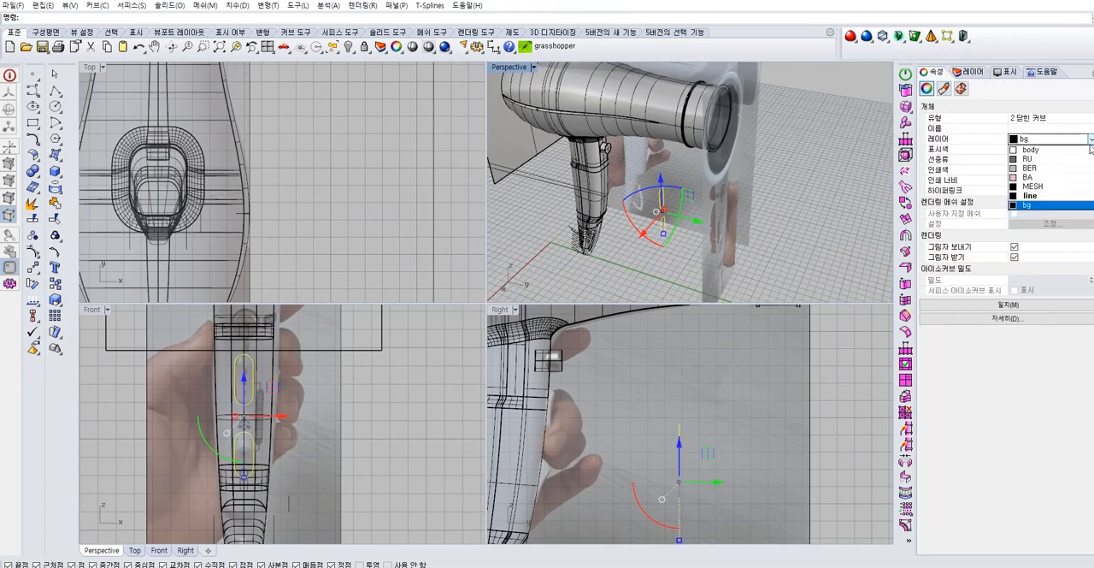
left_click(858, 193)
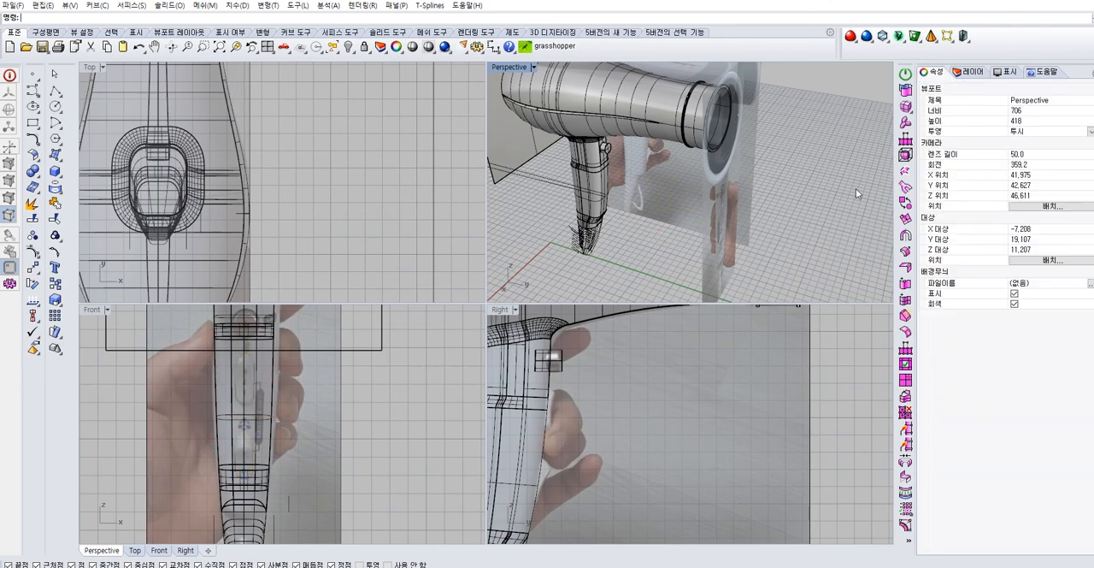
Turn on the hidden body, RU, BER, BA and MESH layers so the whole model is displayed
left_click(965, 75)
left_click(991, 110)
left_click(991, 119)
left_click(991, 129)
left_click(991, 140)
left_click(990, 149)
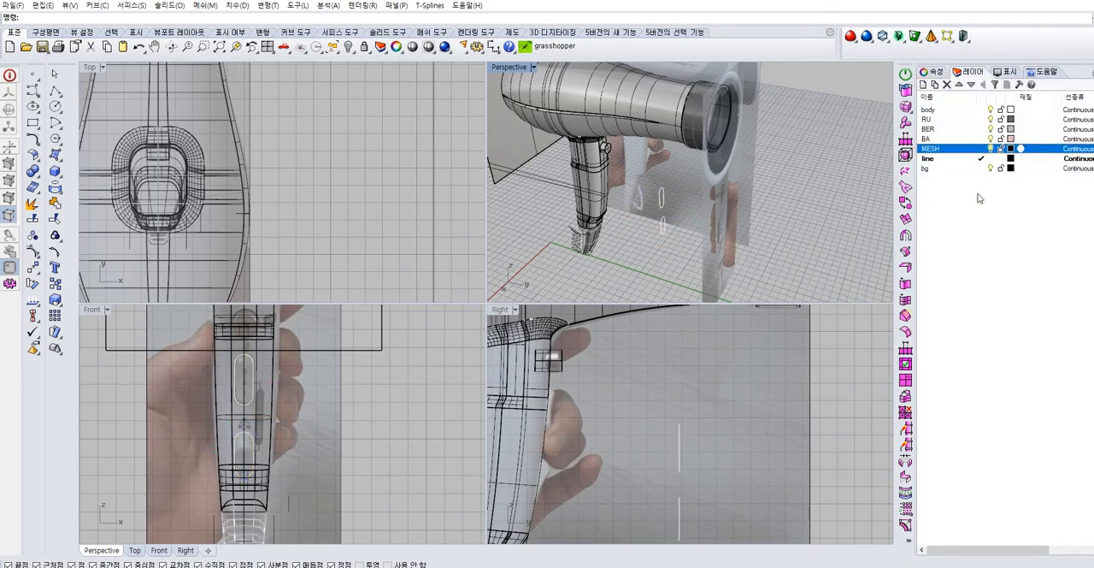
left_click(953, 160)
Switch the body layer off and on to check whether the switch outlines belong to it
right_click_drag(839, 199, 833, 175)
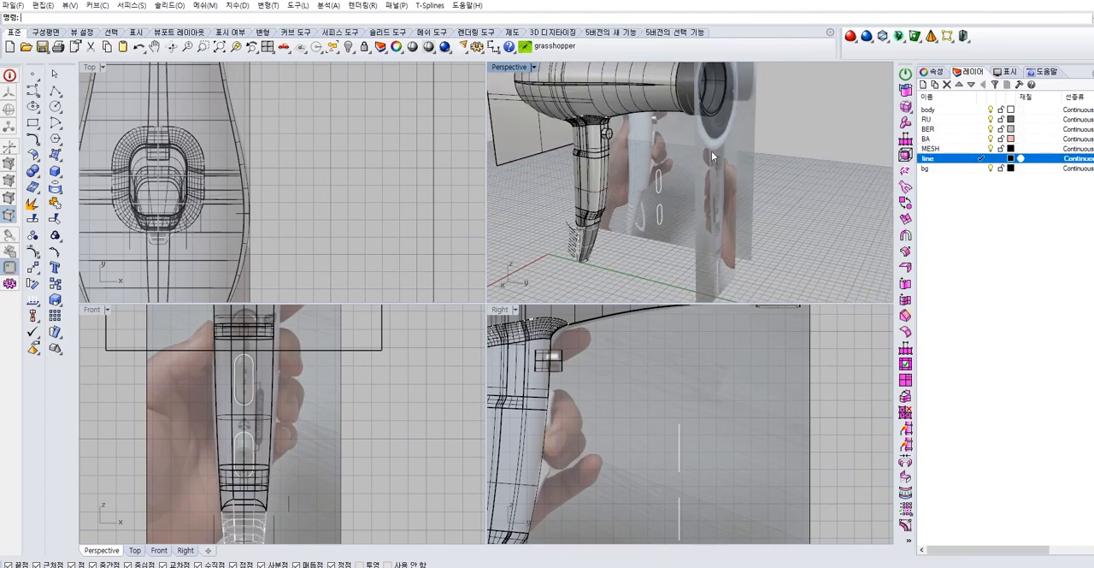
left_click(584, 182)
key("Escape")
left_click(992, 109)
left_click(991, 109)
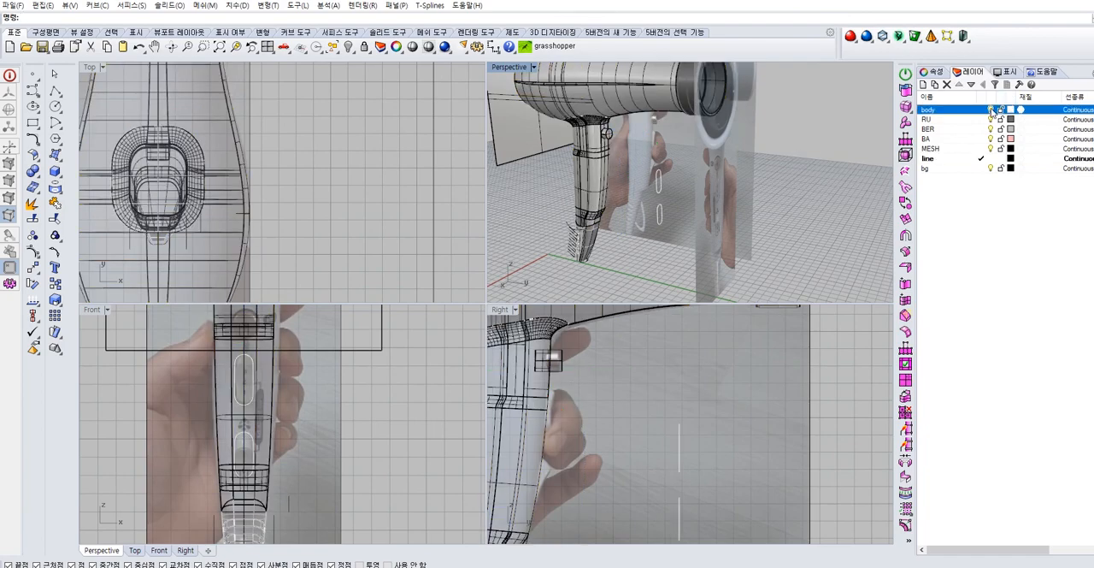
left_click(991, 109)
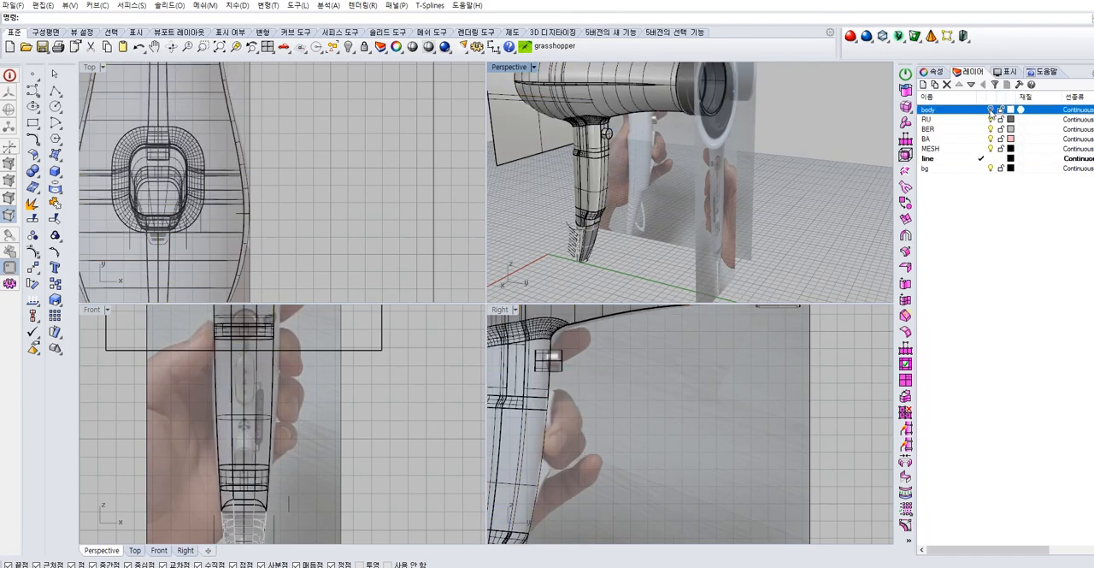
left_click(992, 110)
Select both switch outlines and reassign them to the line layer
right_click_drag(803, 171, 698, 257)
left_click(667, 224)
left_click(932, 71)
left_click(1091, 138)
left_click(1038, 196)
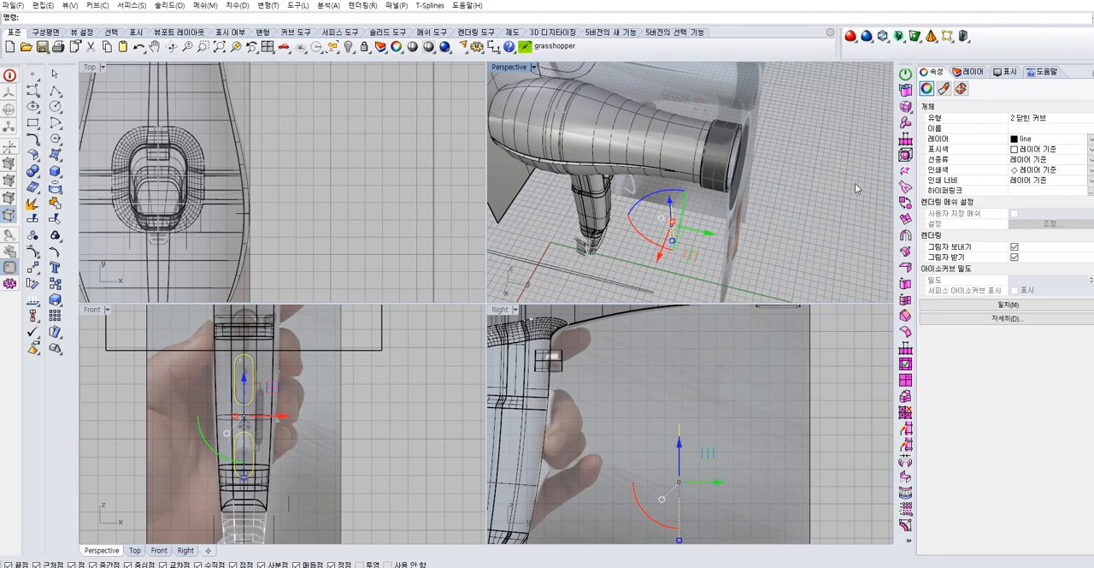
left_click(855, 183)
Inspect the switch outlines in the front and right views and lock the bg layer with the reference photos
left_click(968, 72)
scroll(792, 172, "down", 4)
scroll(361, 400, "up", 3)
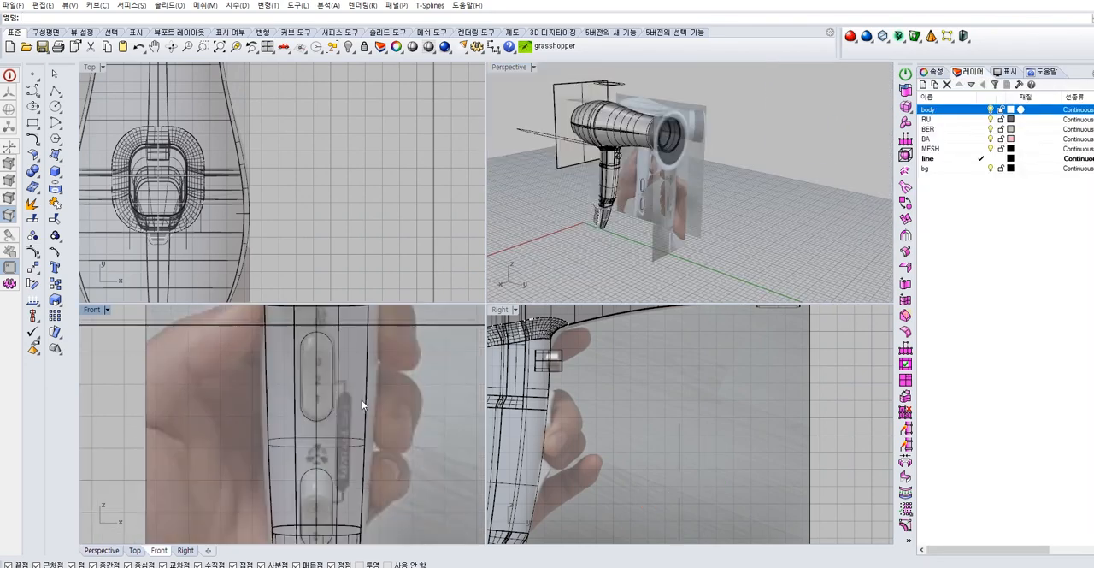
scroll(333, 406, "up", 2)
left_click(328, 412)
left_click(635, 398)
right_click_drag(638, 410, 623, 352)
scroll(626, 366, "down", 2)
key("Escape")
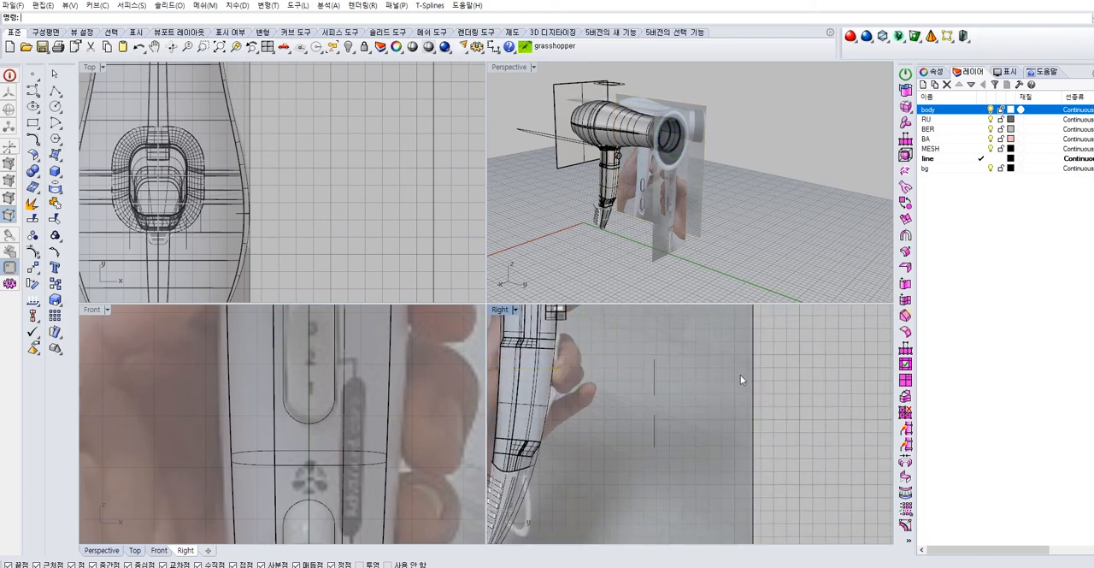
left_click(1000, 169)
Move both switch outlines horizontally in the right view up to the button side of the handle
left_click_drag(719, 358, 610, 436)
left_click_drag(689, 403, 596, 426)
scroll(337, 402, "down", 5)
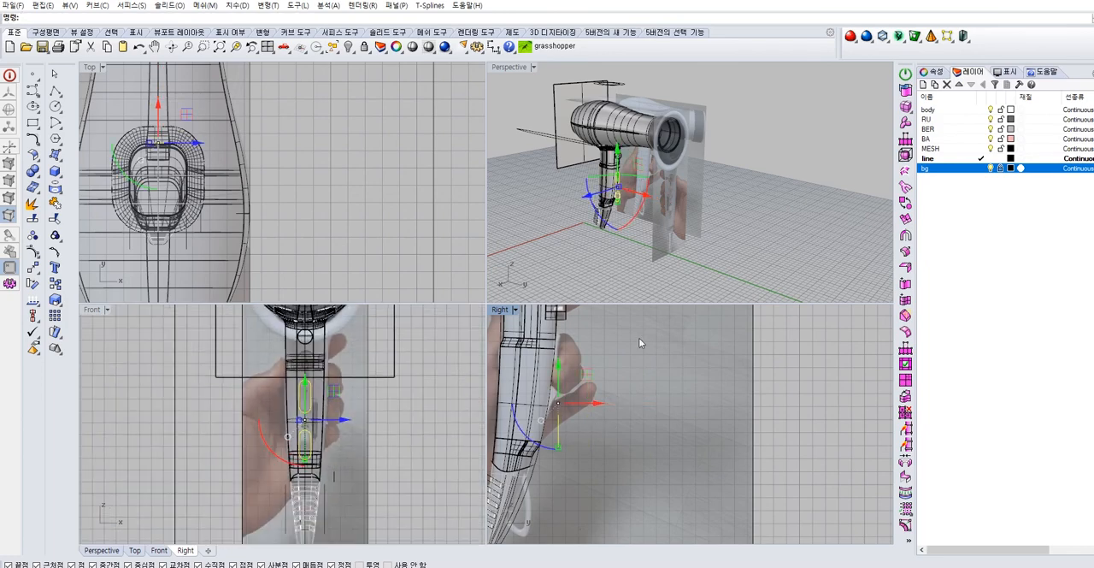
left_click(707, 232)
scroll(684, 205, "up", 8)
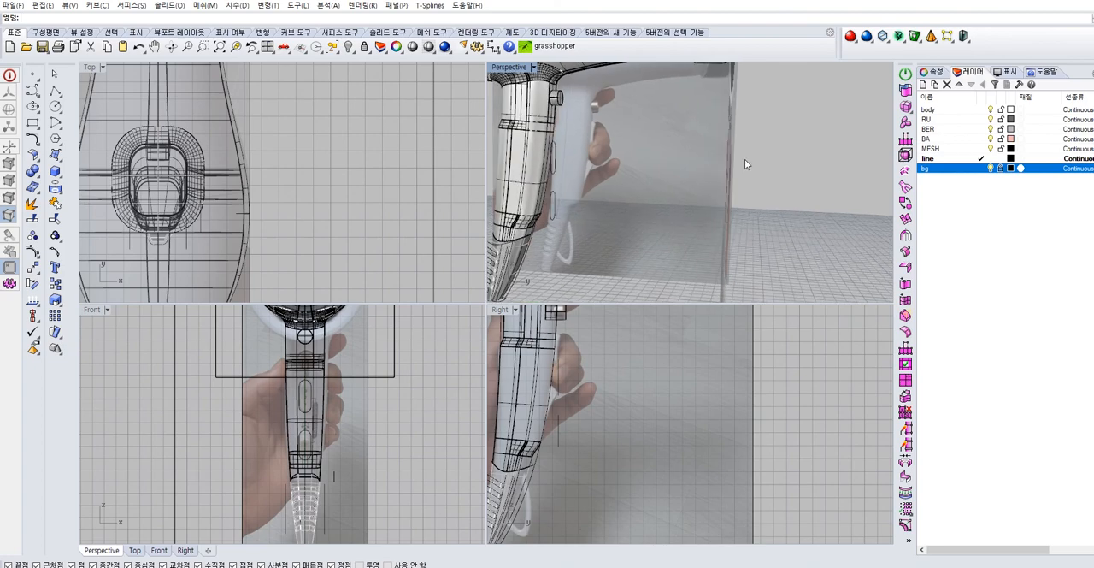
Select both switch outlines and raise them vertically along the handle in the right view
scroll(735, 171, "down", 3)
left_click(589, 257)
left_click(593, 212, "shift")
right_click_drag(658, 252, 676, 238)
left_click_drag(558, 379, 557, 352)
left_click(646, 342)
right_click_drag(630, 355, 612, 373)
Select the two switch outlines beside the handle in the perspective view for further positioning
right_click_drag(683, 203, 625, 236)
right_click_drag(604, 176, 629, 229)
left_click(613, 191)
mouse_move(613, 190)
right_mouse_down()
mouse_move(617, 209)
mouse_move(674, 225)
mouse_move(607, 208)
right_mouse_up()
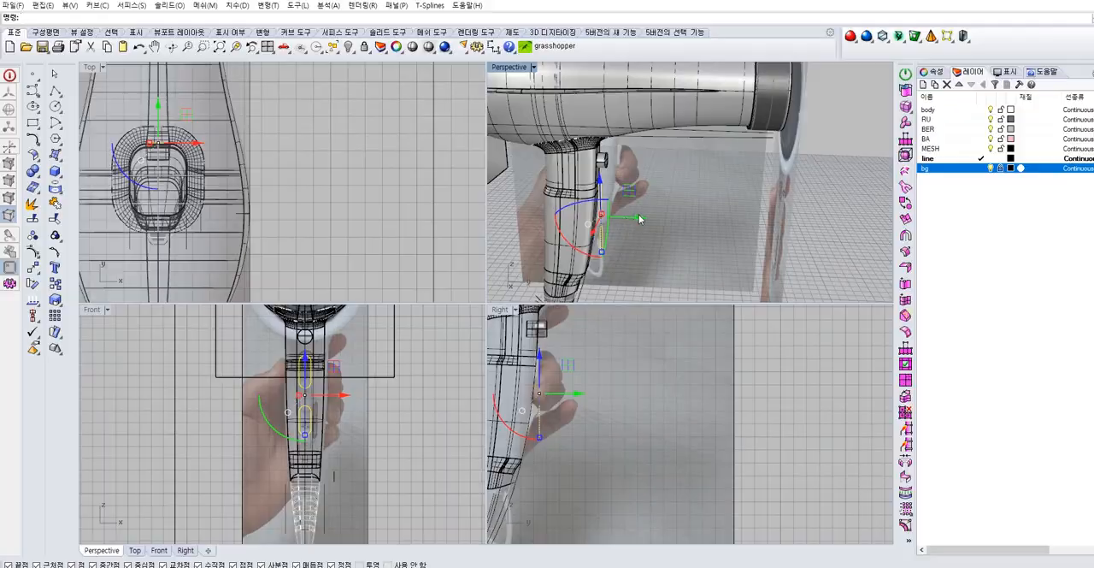